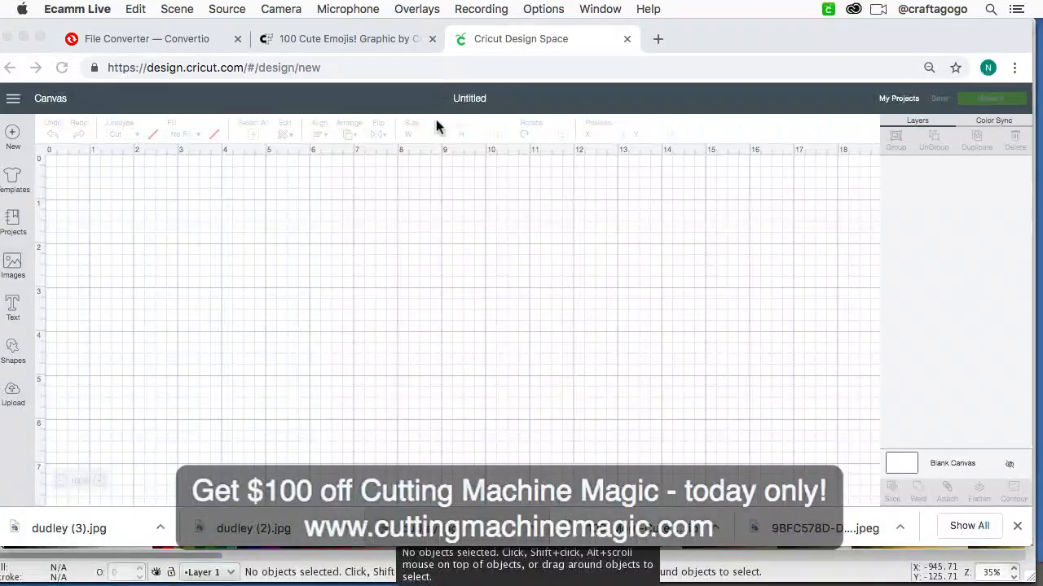
Step: Insert a square shape and move it up and across the canvas to about X 3.819, Y 1.125
{"action": "left_click", "coordinate": [813, 281]}
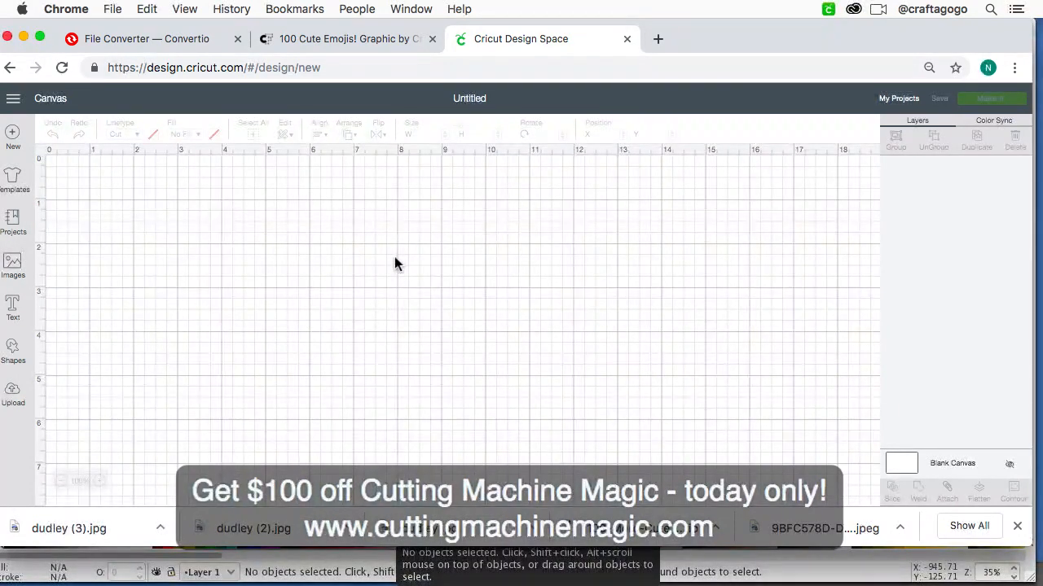
{"action": "left_click", "coordinate": [13, 352]}
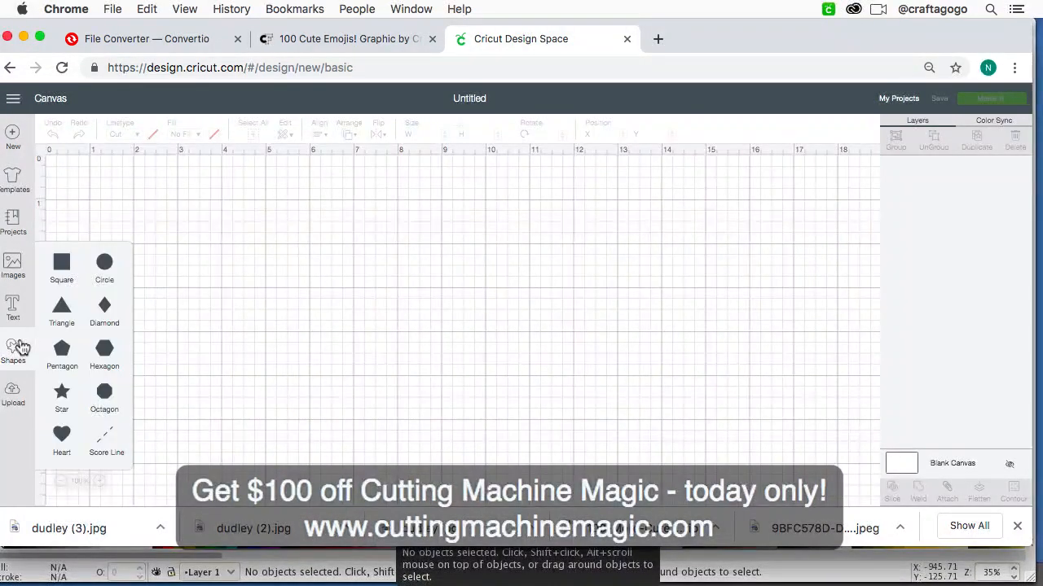
{"action": "left_click", "coordinate": [61, 264]}
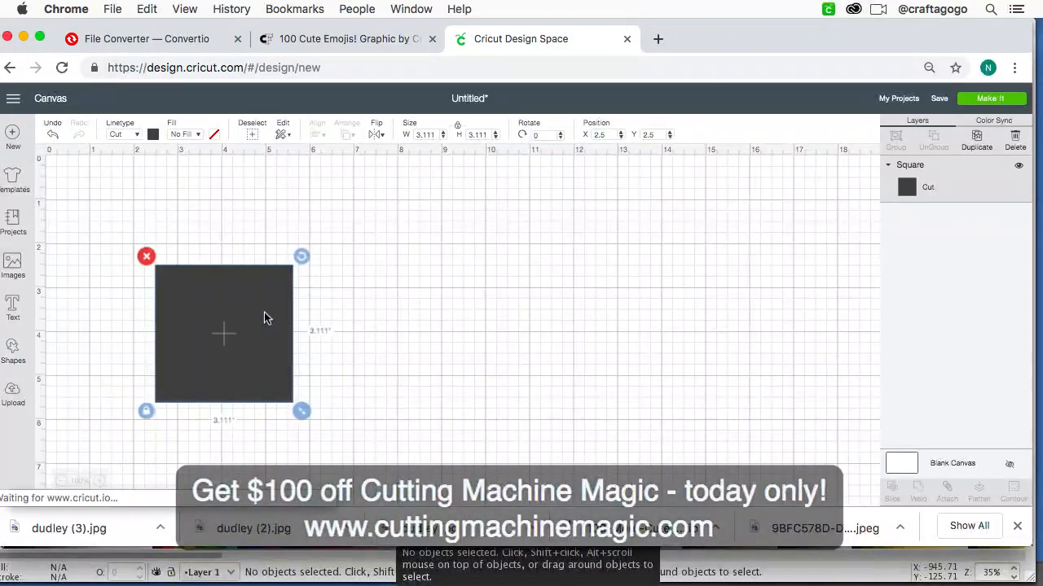
{"action": "left_click_drag", "start_coordinate": [264, 312], "coordinate": [323, 252]}
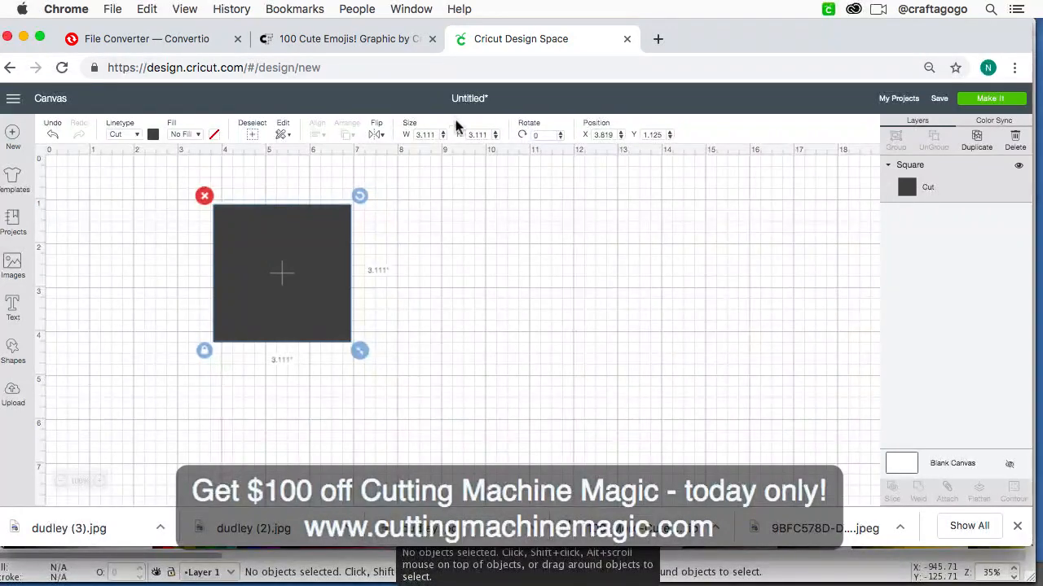
Step: Unlock the square's proportions and resize it to 6.75 inches wide by 9.25 inches high
{"action": "left_click", "coordinate": [205, 350]}
{"action": "left_click", "coordinate": [425, 135]}
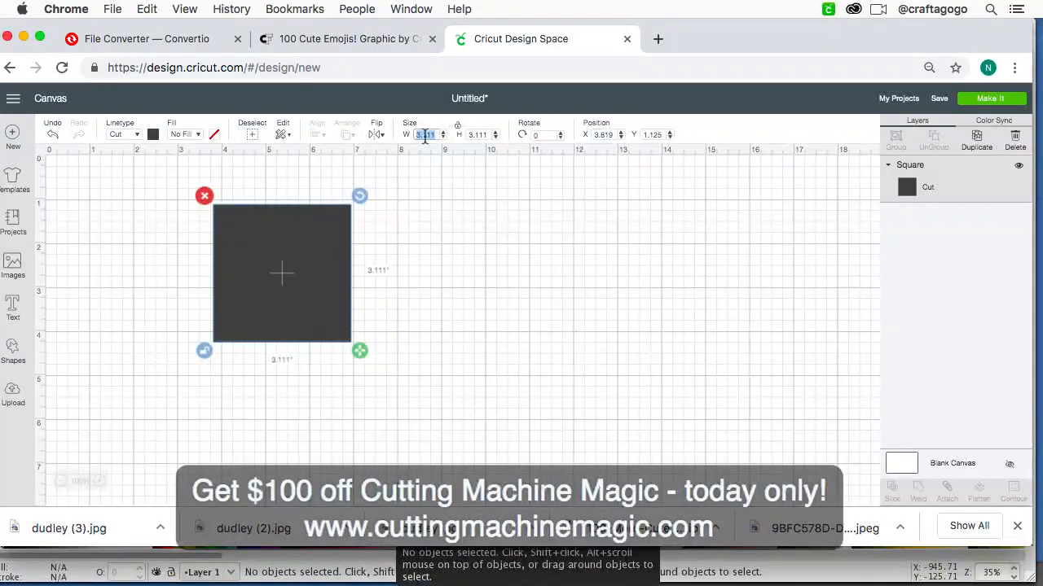
{"action": "type", "text": "6."}
{"action": "type", "text": "25"}
{"action": "left_click", "coordinate": [478, 134]}
{"action": "type", "text": "9."}
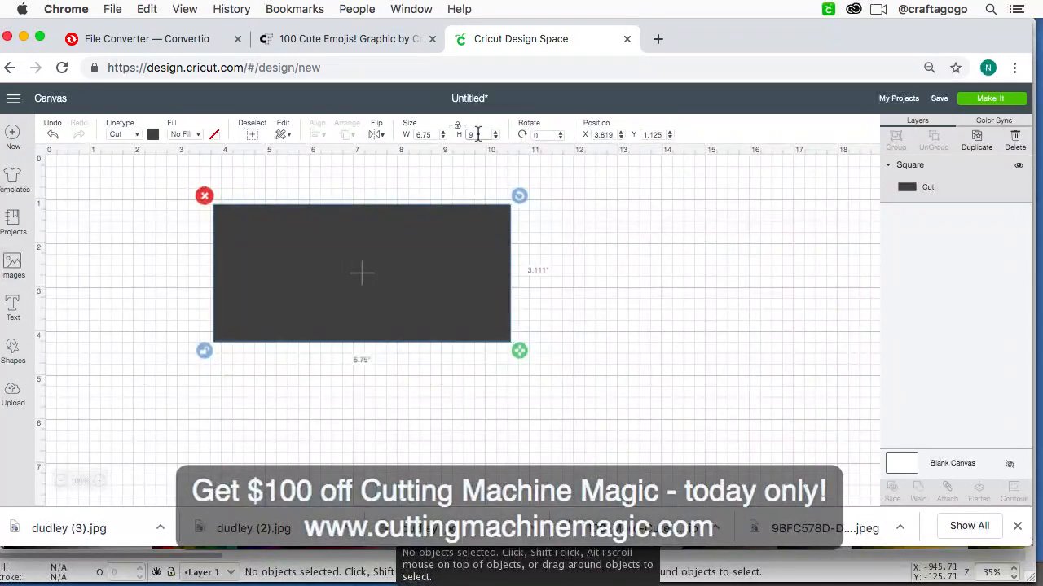
{"action": "type", "text": "25"}
{"action": "key", "text": "Return"}
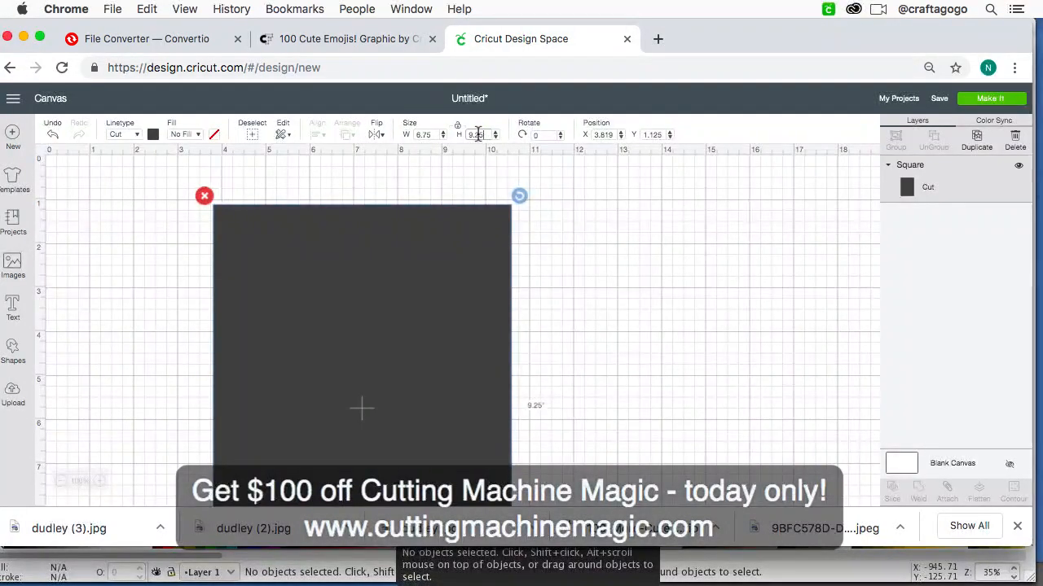
Step: Move the rectangle to about X 1.431, Y 0.75 on the canvas and deselect it
{"action": "left_click_drag", "start_coordinate": [406, 286], "coordinate": [315, 274]}
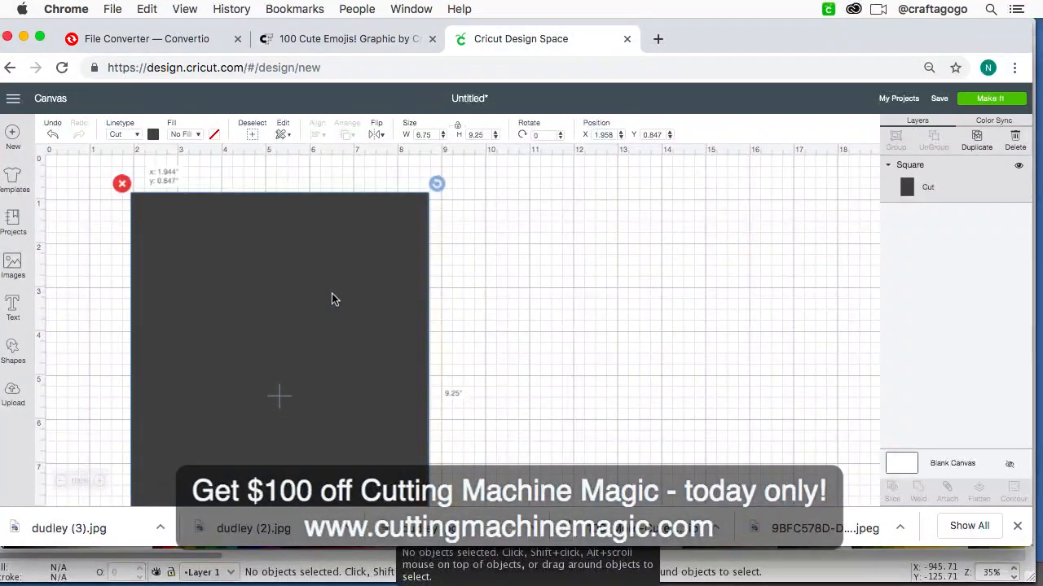
{"action": "left_click_drag", "start_coordinate": [332, 296], "coordinate": [308, 293]}
{"action": "left_click", "coordinate": [519, 298]}
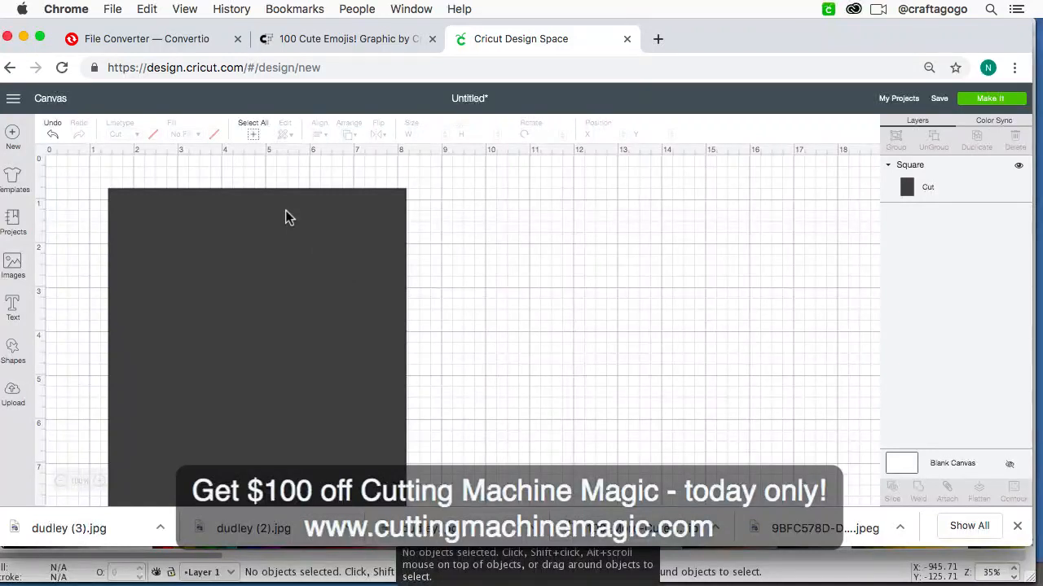
Step: Change the rectangle's cut colour from the palette to light purple-pink
{"action": "left_click", "coordinate": [277, 272]}
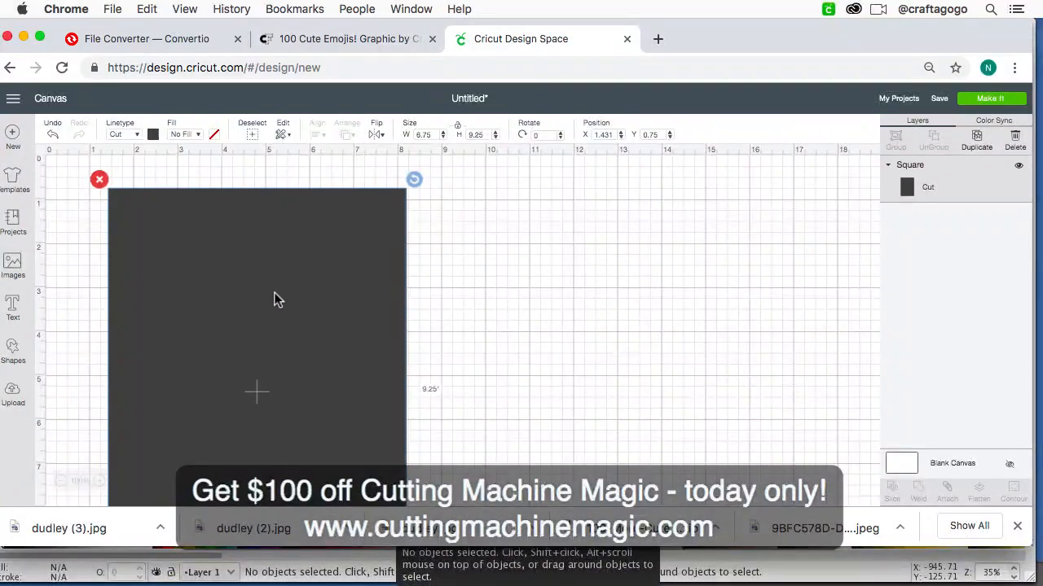
{"action": "left_click", "coordinate": [153, 137]}
{"action": "left_click", "coordinate": [181, 199]}
{"action": "left_click", "coordinate": [336, 245]}
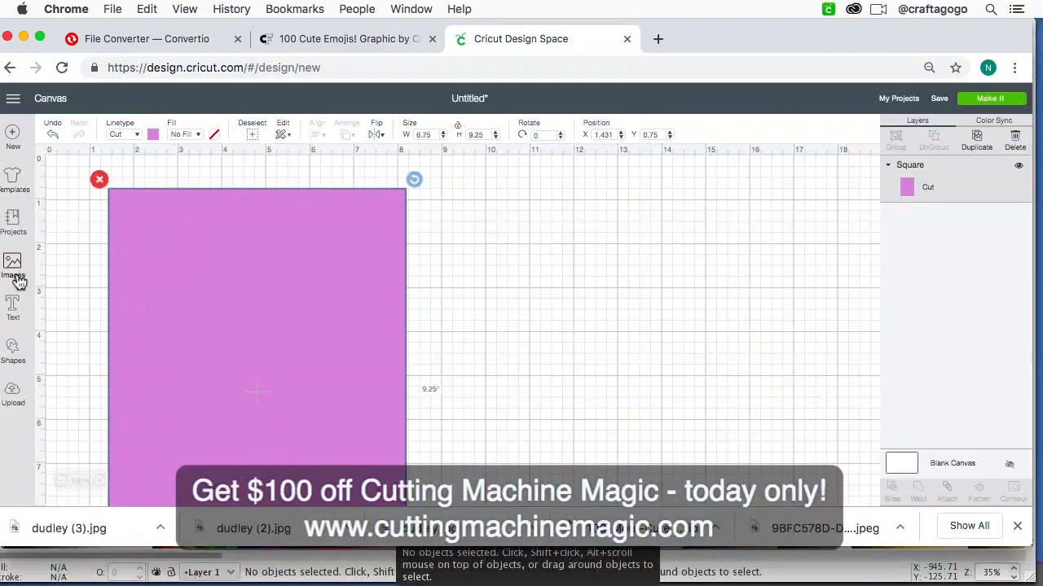
Step: Insert a circle shape and set its size to 1 inch with the proportions locked
{"action": "left_click", "coordinate": [13, 350]}
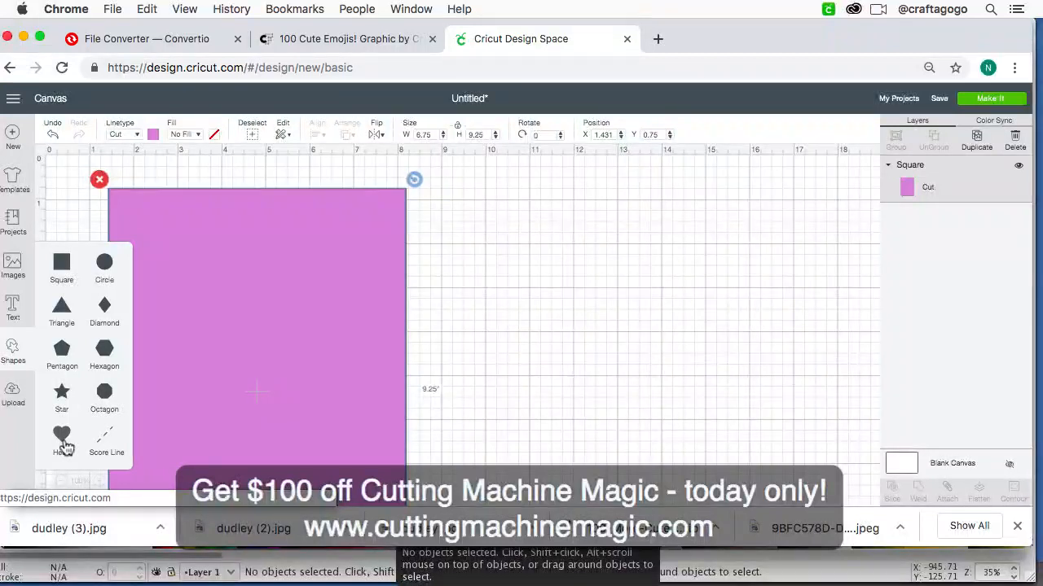
{"action": "left_click", "coordinate": [107, 264]}
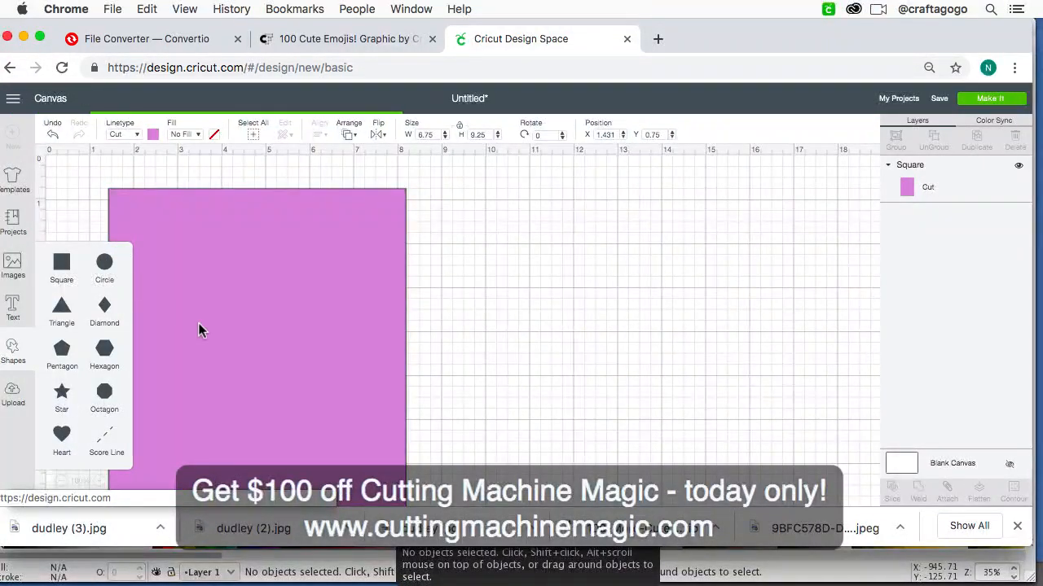
{"action": "scroll", "coordinate": [275, 388], "scroll_direction": "down", "scroll_amount": 10}
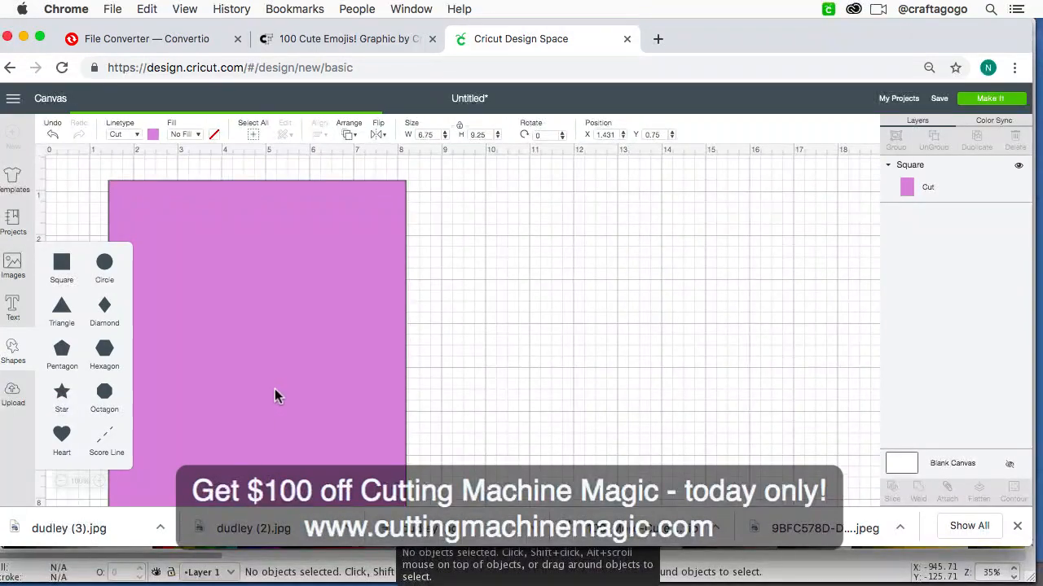
{"action": "scroll", "coordinate": [275, 388], "scroll_direction": "up", "scroll_amount": 5}
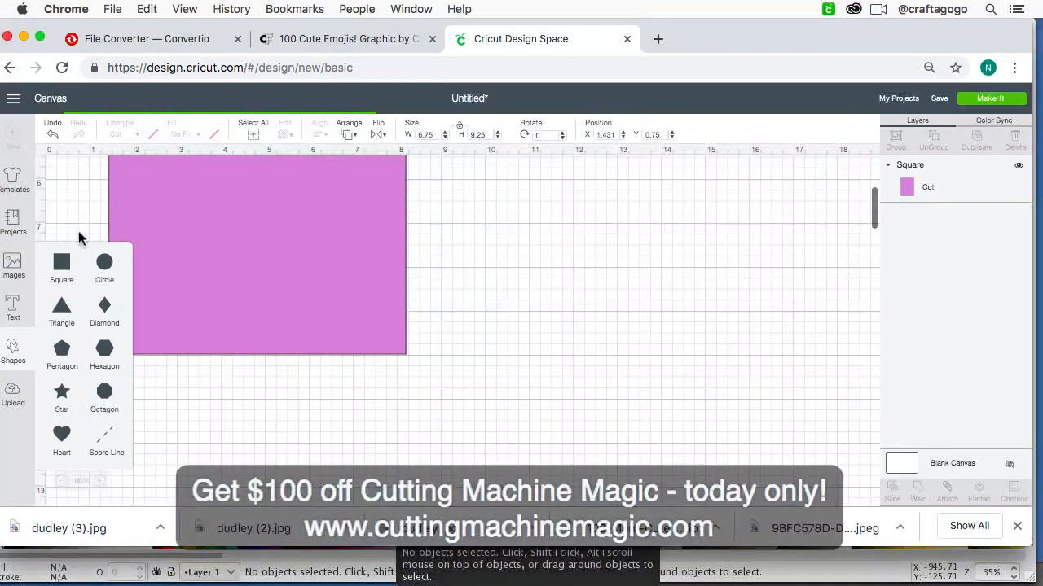
{"action": "scroll", "coordinate": [262, 275], "scroll_direction": "up", "scroll_amount": 5}
{"action": "scroll", "coordinate": [261, 274], "scroll_direction": "up", "scroll_amount": 3}
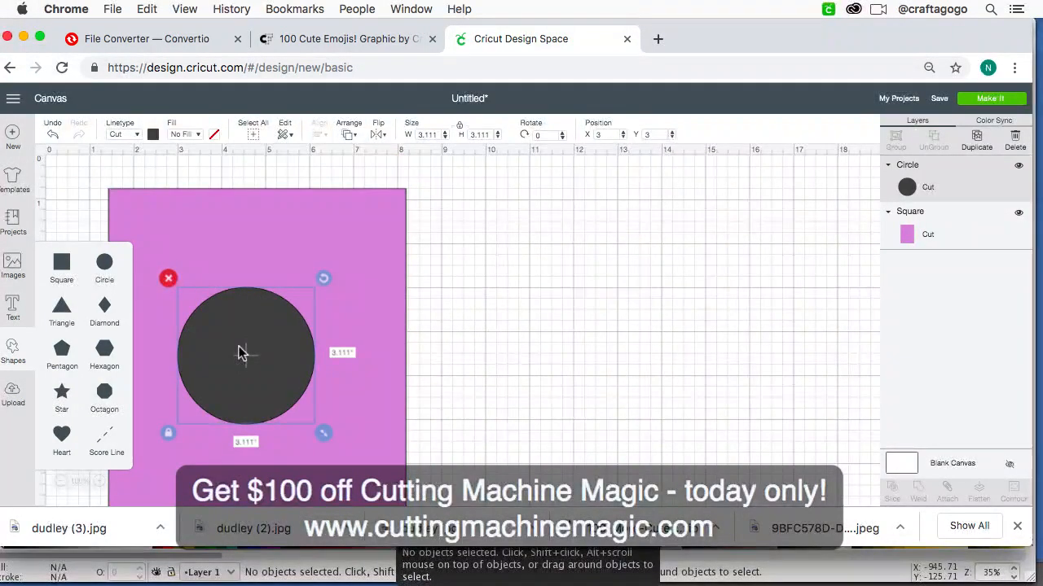
{"action": "double_click", "coordinate": [426, 135]}
{"action": "type", "text": "1"}
{"action": "key", "text": "Return"}
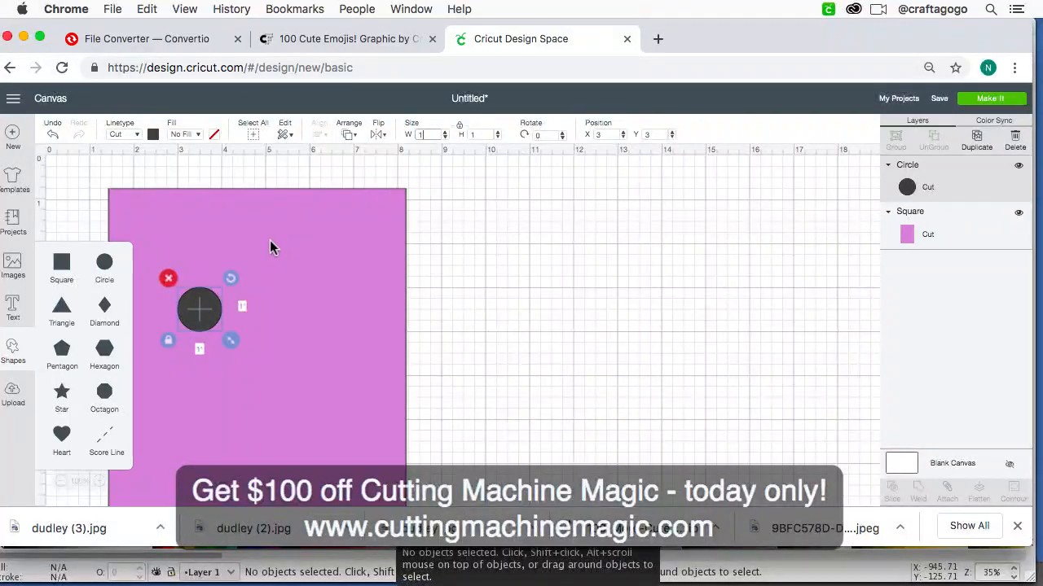
Step: Place the circle just inside the upper-left corner of the rectangle
{"action": "right_click", "coordinate": [190, 321]}
{"action": "left_click_drag", "start_coordinate": [191, 321], "coordinate": [125, 229]}
{"action": "left_click", "coordinate": [76, 262]}
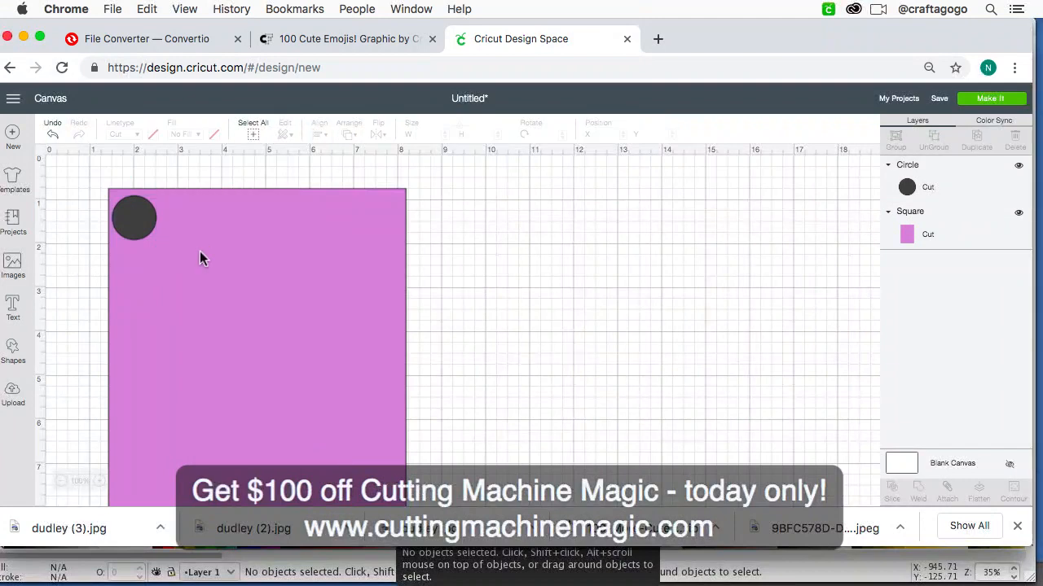
{"action": "left_click", "coordinate": [143, 227]}
{"action": "left_click_drag", "start_coordinate": [143, 224], "coordinate": [145, 222]}
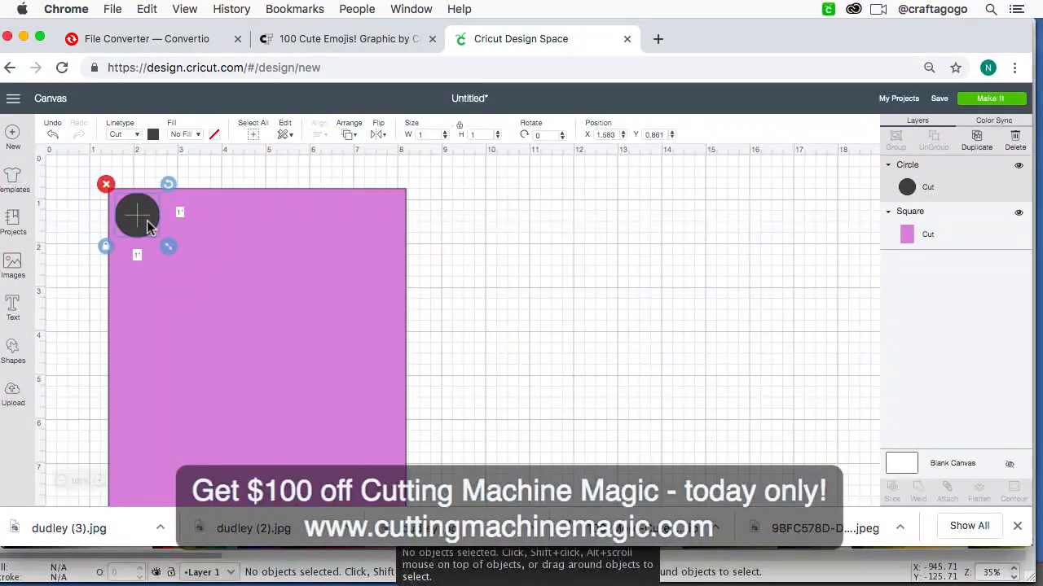
{"action": "key", "text": "super+equal"}
{"action": "key", "text": "super+equal"}
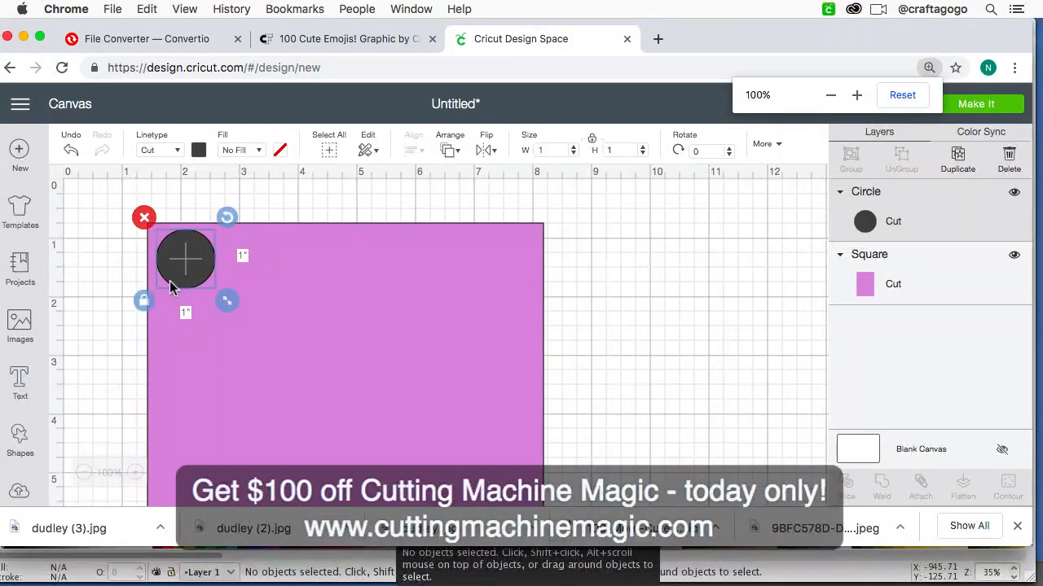
{"action": "left_click", "coordinate": [97, 307]}
{"action": "left_click_drag", "start_coordinate": [193, 279], "coordinate": [190, 280]}
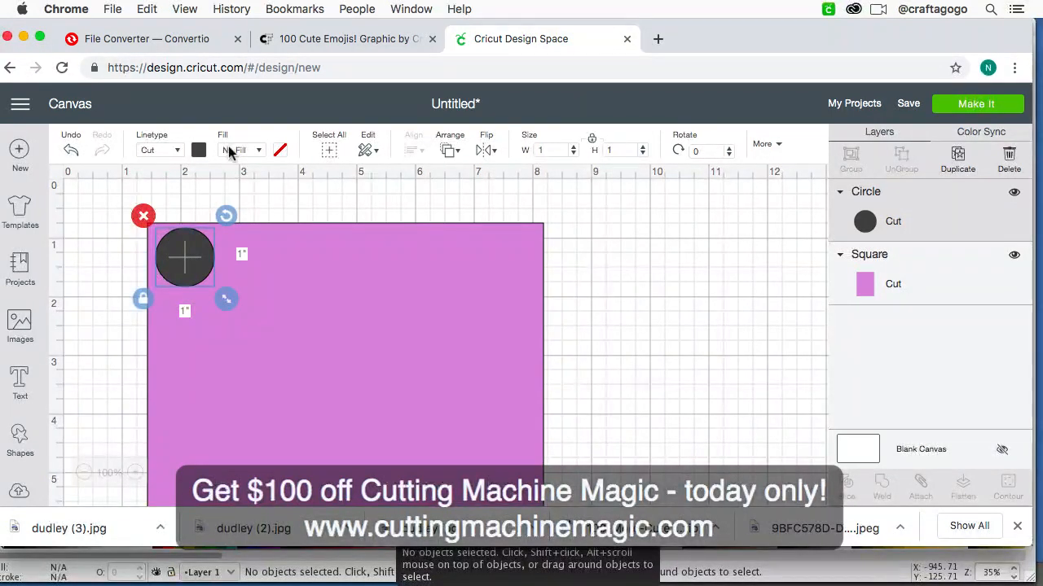
Step: Set the circle's fill to Print, view the Pattern print type, and close the fill options without choosing a pattern
{"action": "left_click", "coordinate": [260, 152]}
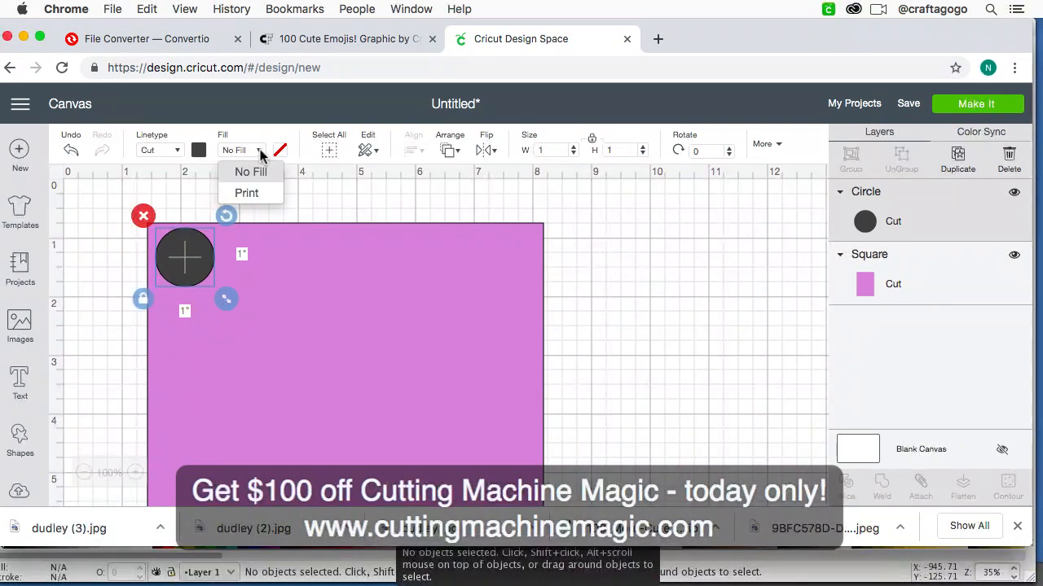
{"action": "left_click", "coordinate": [248, 193]}
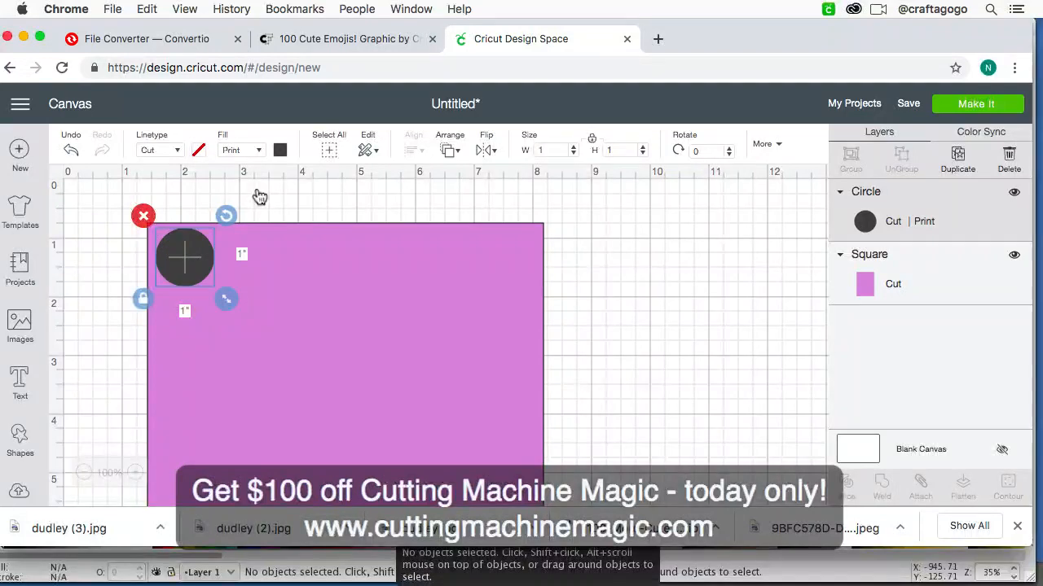
{"action": "left_click", "coordinate": [280, 151]}
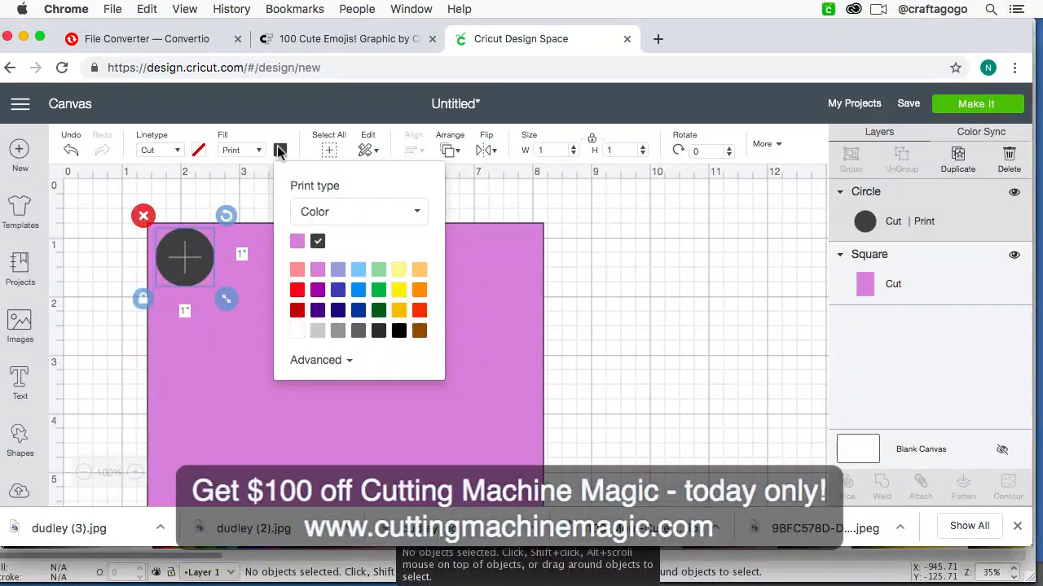
{"action": "left_click", "coordinate": [359, 214]}
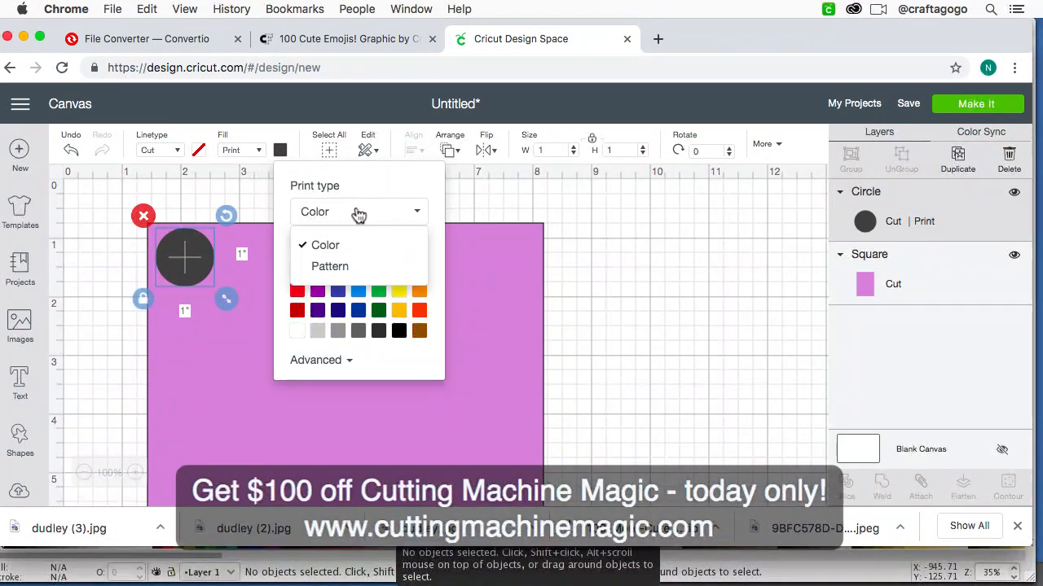
{"action": "left_click", "coordinate": [342, 267]}
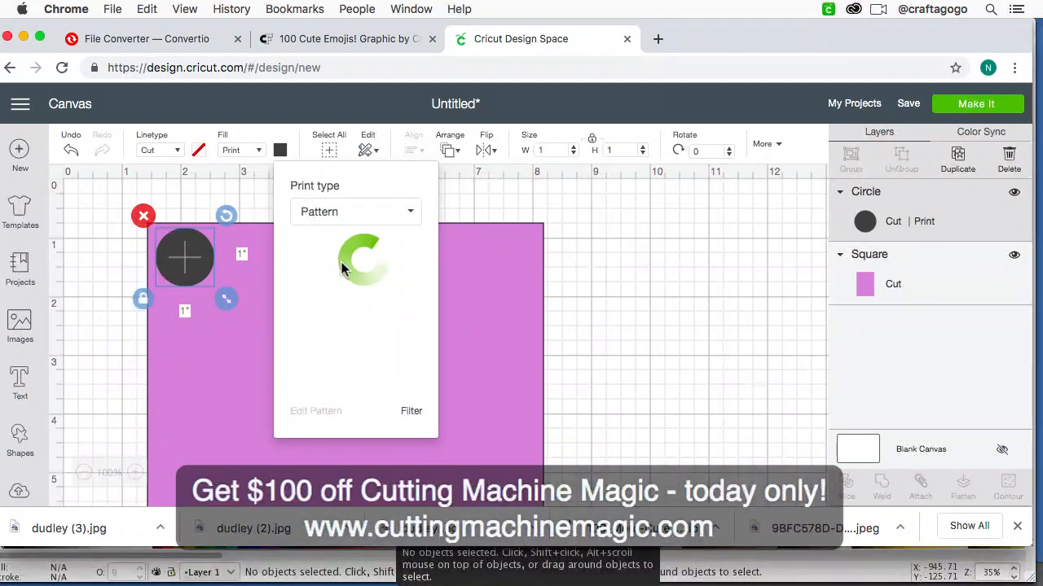
{"action": "left_click", "coordinate": [504, 315]}
{"action": "left_click", "coordinate": [366, 204]}
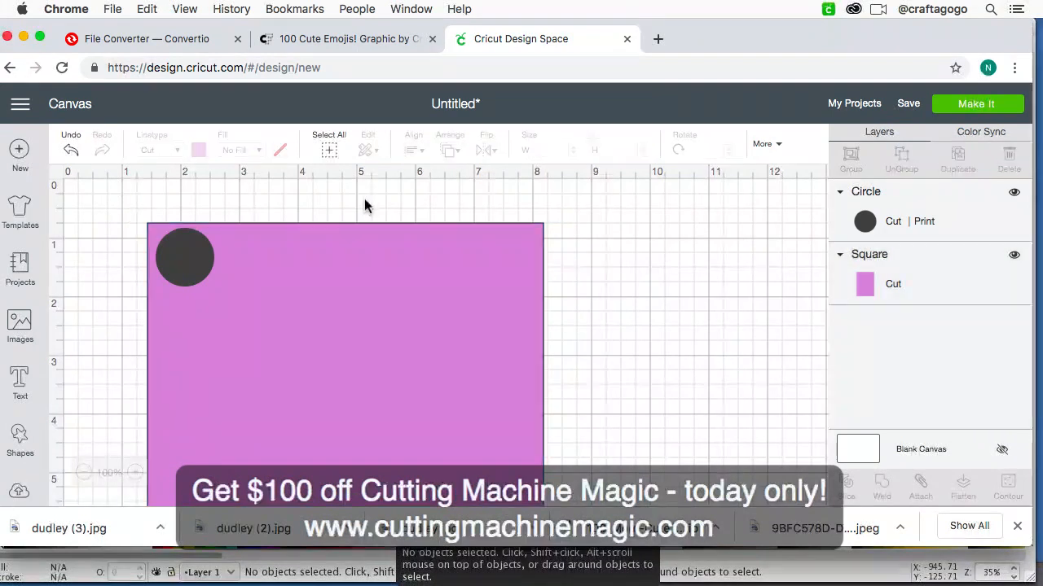
{"action": "scroll", "coordinate": [352, 298], "scroll_direction": "down", "scroll_amount": 5}
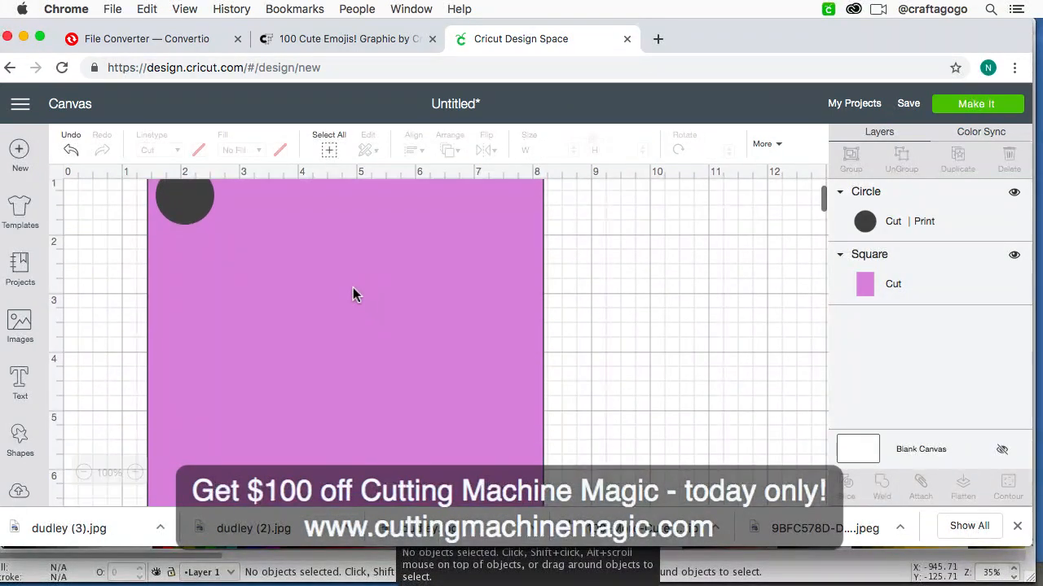
{"action": "scroll", "coordinate": [83, 300], "scroll_direction": "down", "scroll_amount": 3}
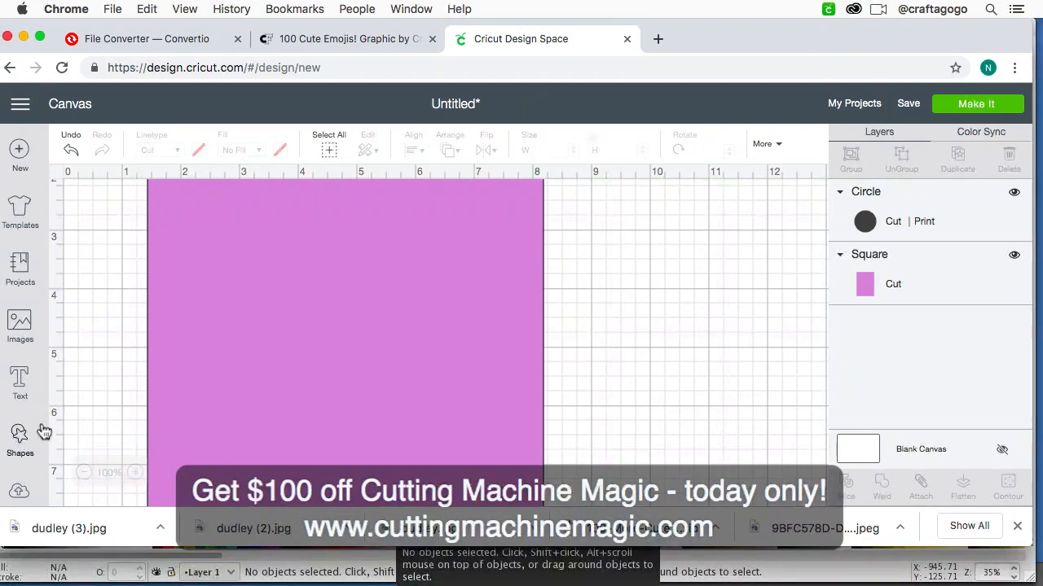
{"action": "key", "text": "super+minus"}
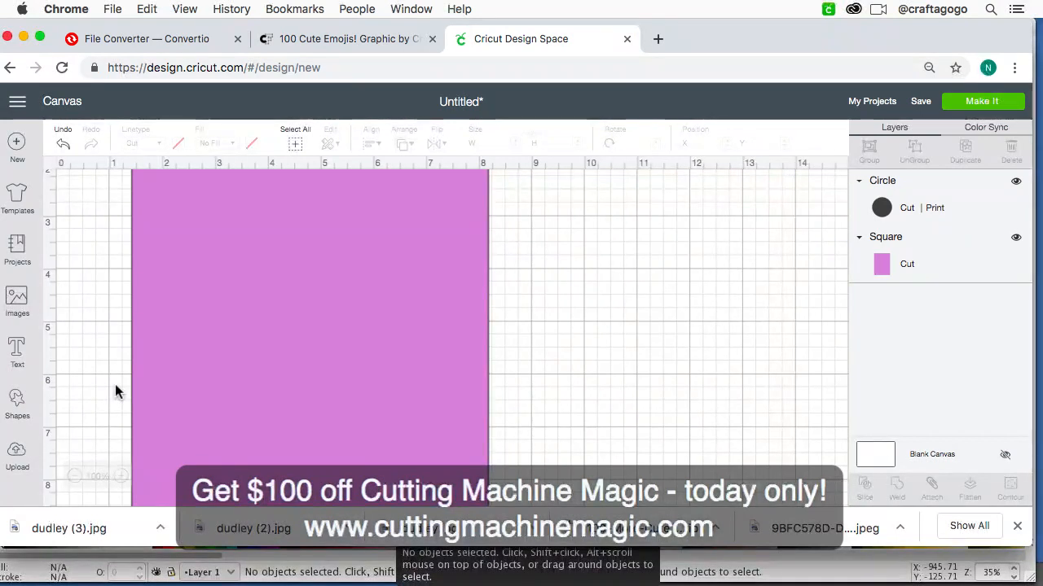
{"action": "left_click", "coordinate": [19, 452]}
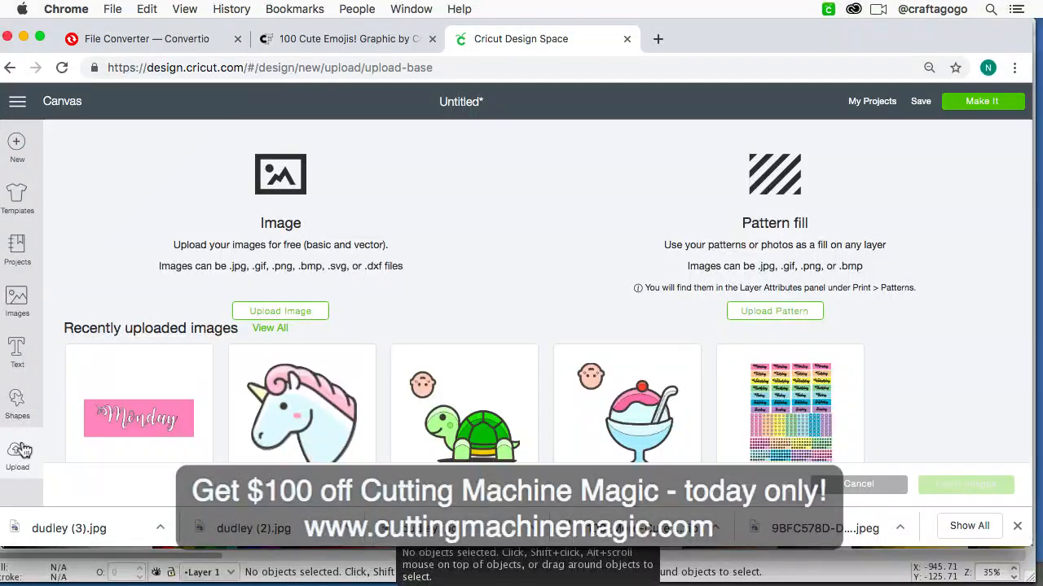
{"action": "left_click", "coordinate": [279, 313]}
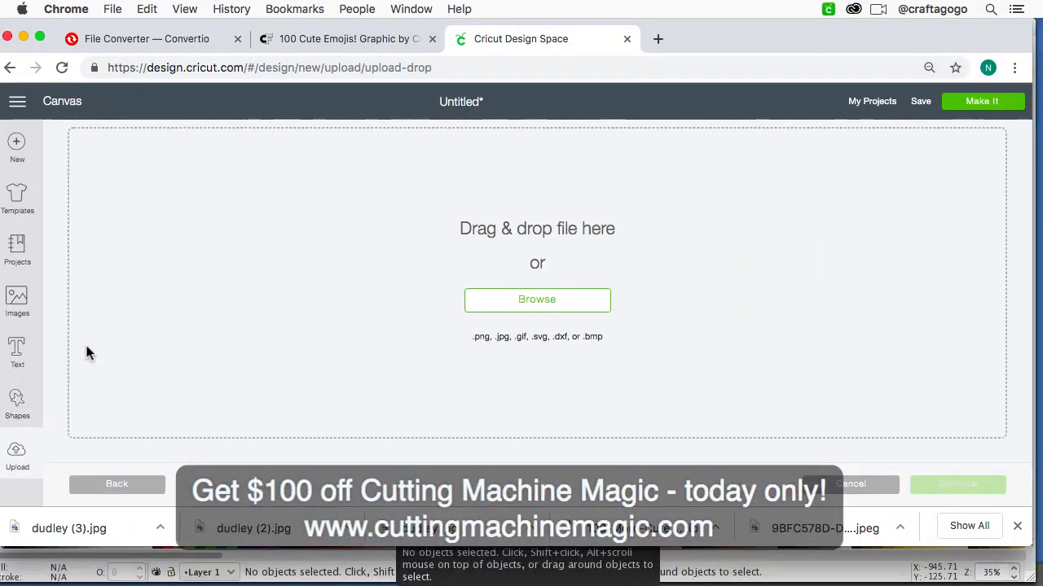
{"action": "left_click", "coordinate": [16, 460]}
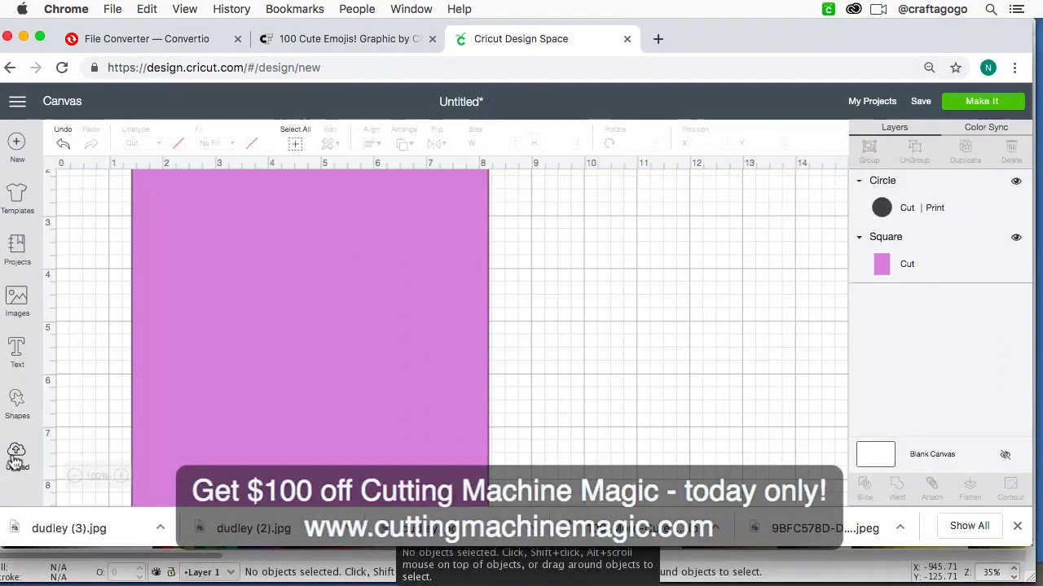
Step: Upload dudley (3).jpg from Downloads as a pattern fill, save it under its existing name, and return to the canvas
{"action": "left_click", "coordinate": [19, 459]}
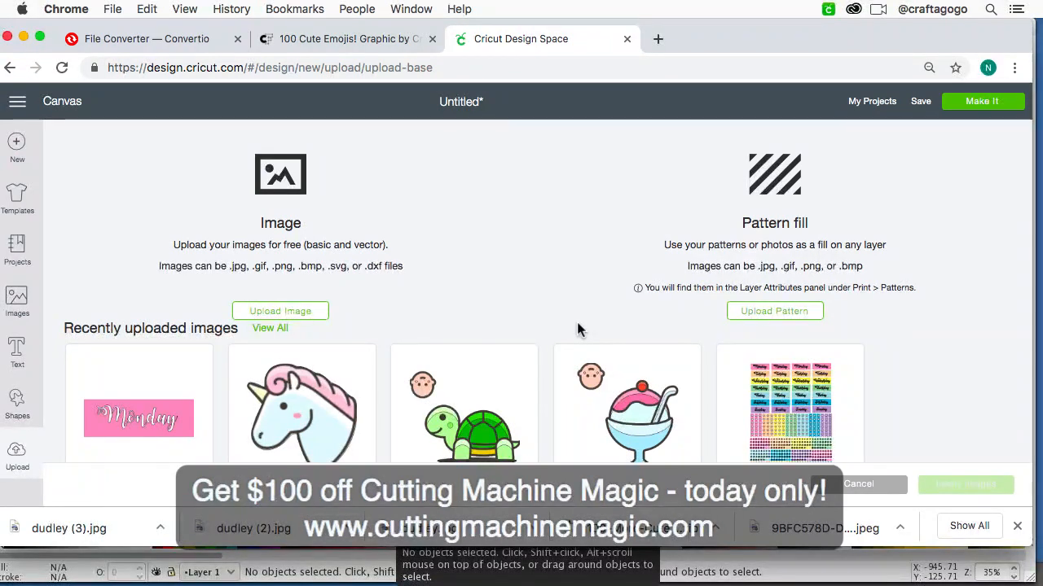
{"action": "left_click", "coordinate": [789, 315]}
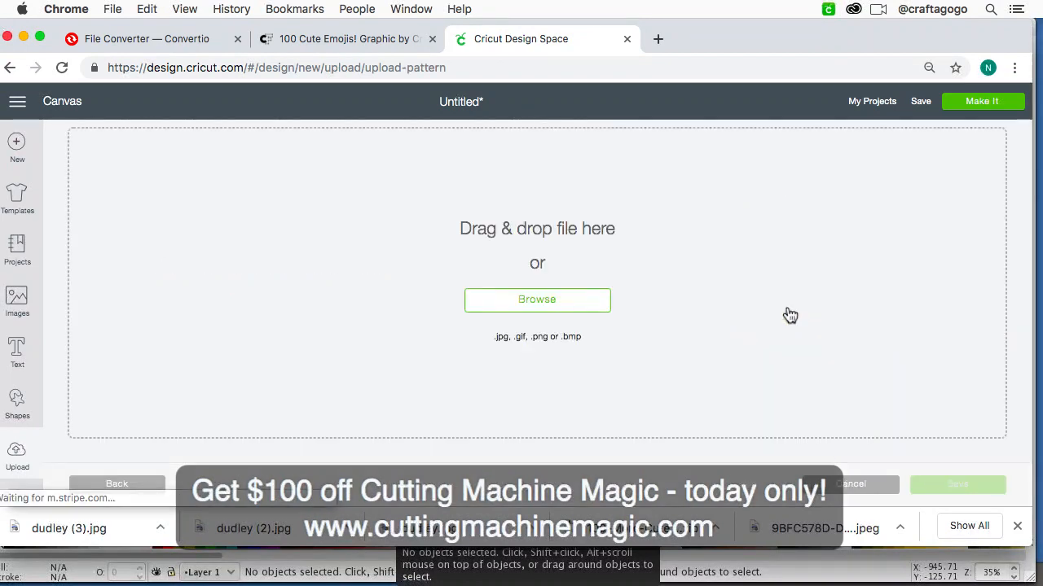
{"action": "left_click", "coordinate": [576, 301]}
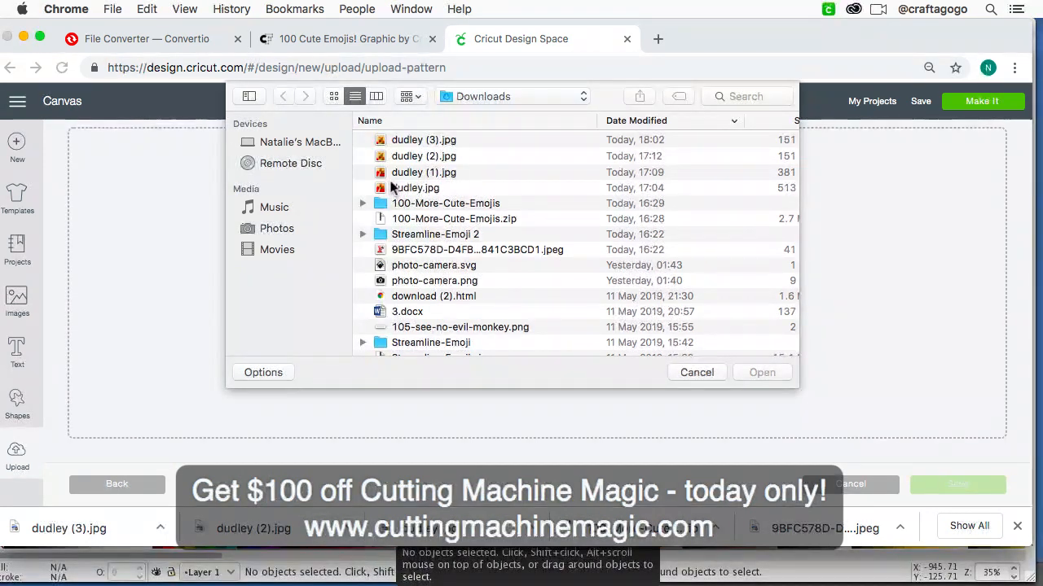
{"action": "left_click", "coordinate": [441, 147]}
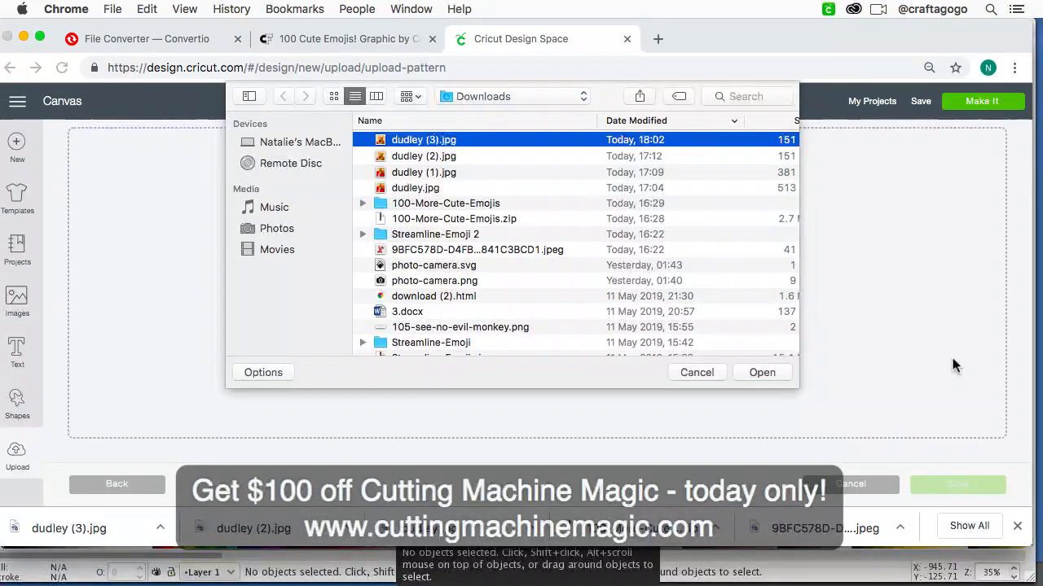
{"action": "left_click", "coordinate": [760, 373]}
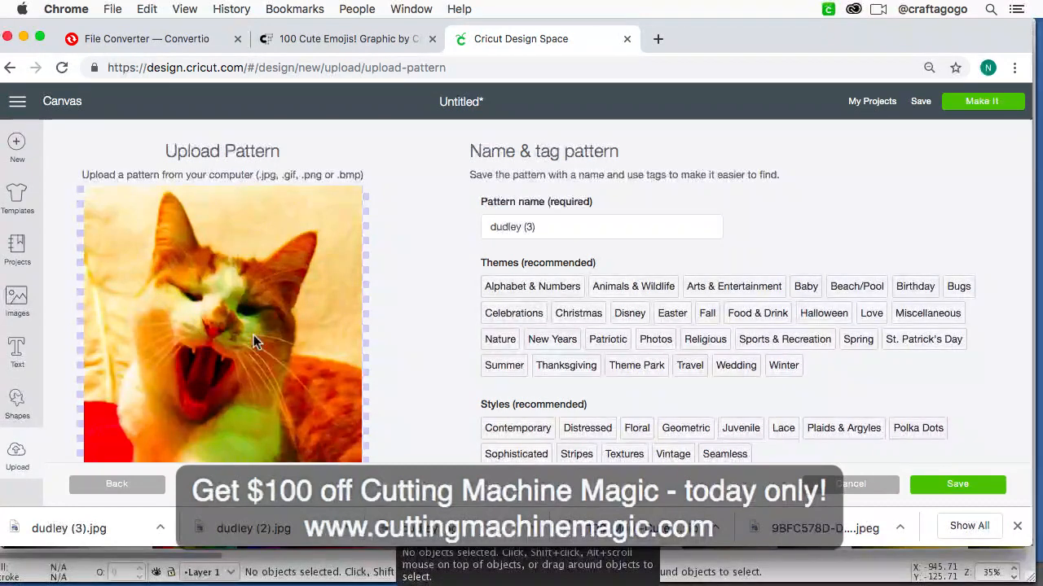
{"action": "left_click", "coordinate": [967, 485]}
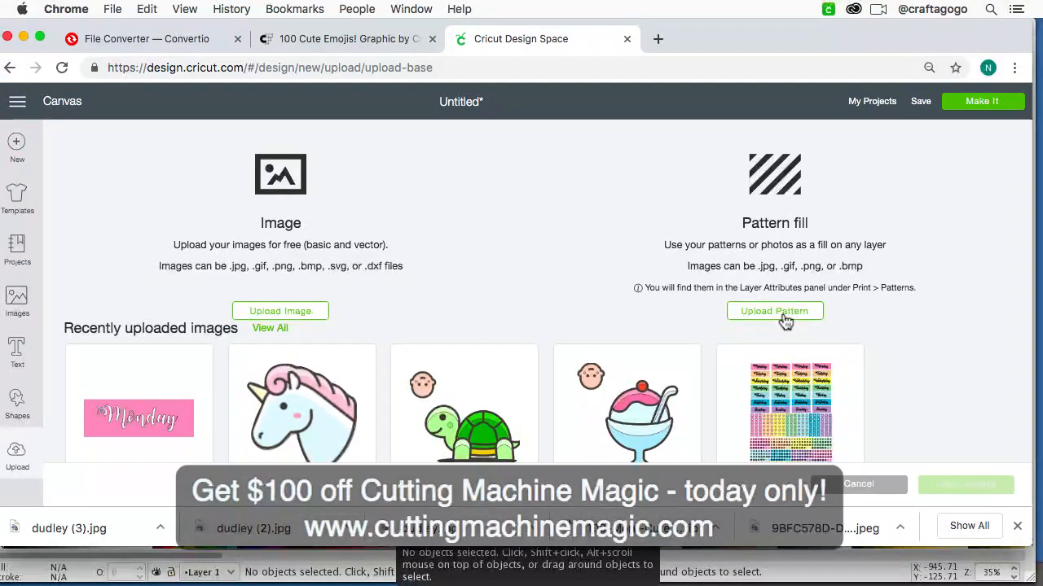
{"action": "left_click", "coordinate": [17, 102]}
{"action": "left_click", "coordinate": [33, 197]}
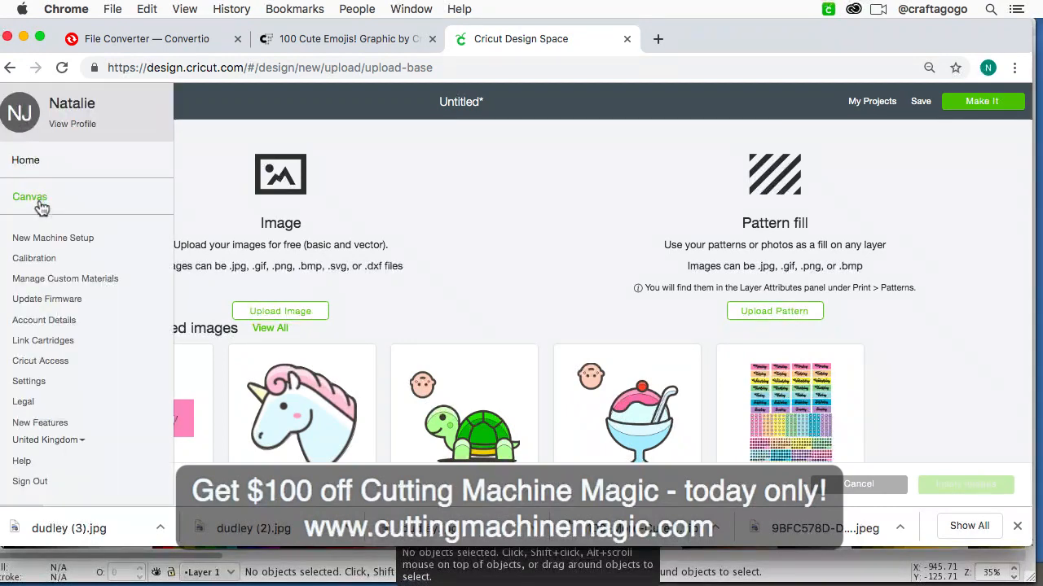
Step: Fill the 1-inch circle with the uploaded dudley (3) cat photo using the Pattern print type
{"action": "scroll", "coordinate": [229, 324], "scroll_direction": "up", "scroll_amount": 3}
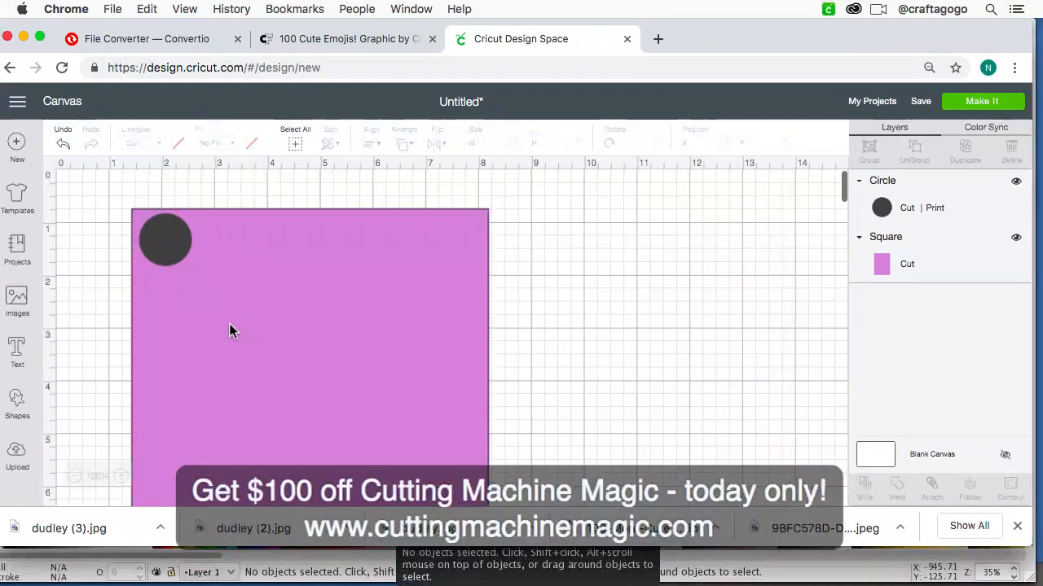
{"action": "left_click", "coordinate": [175, 251]}
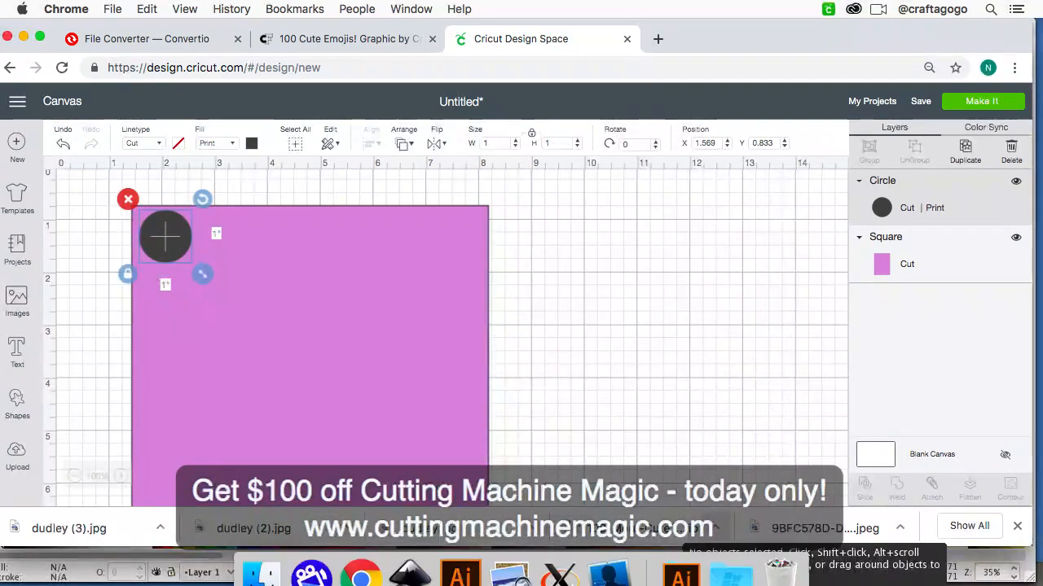
{"action": "left_click", "coordinate": [598, 561]}
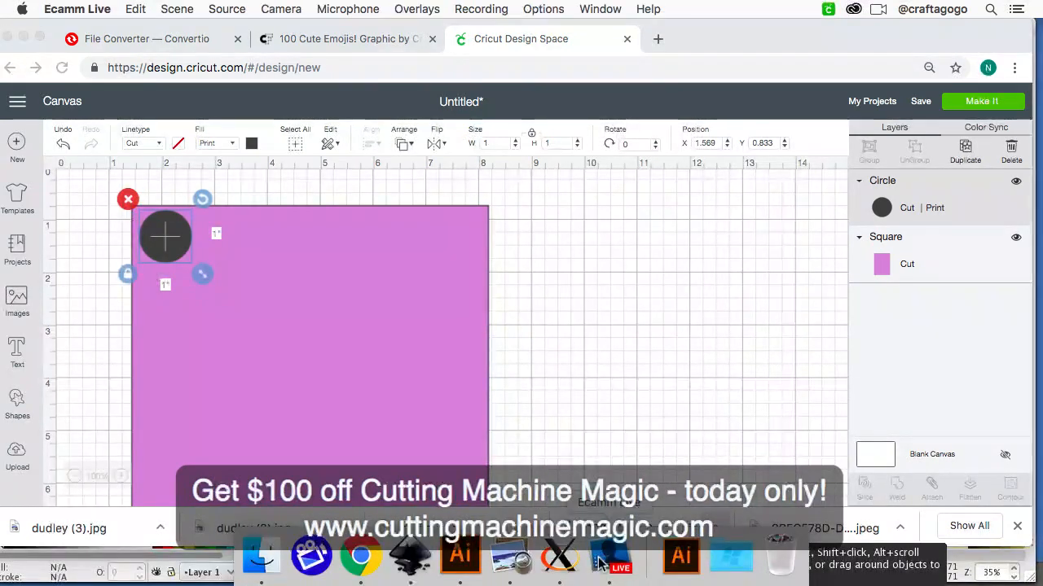
{"action": "left_click", "coordinate": [803, 358]}
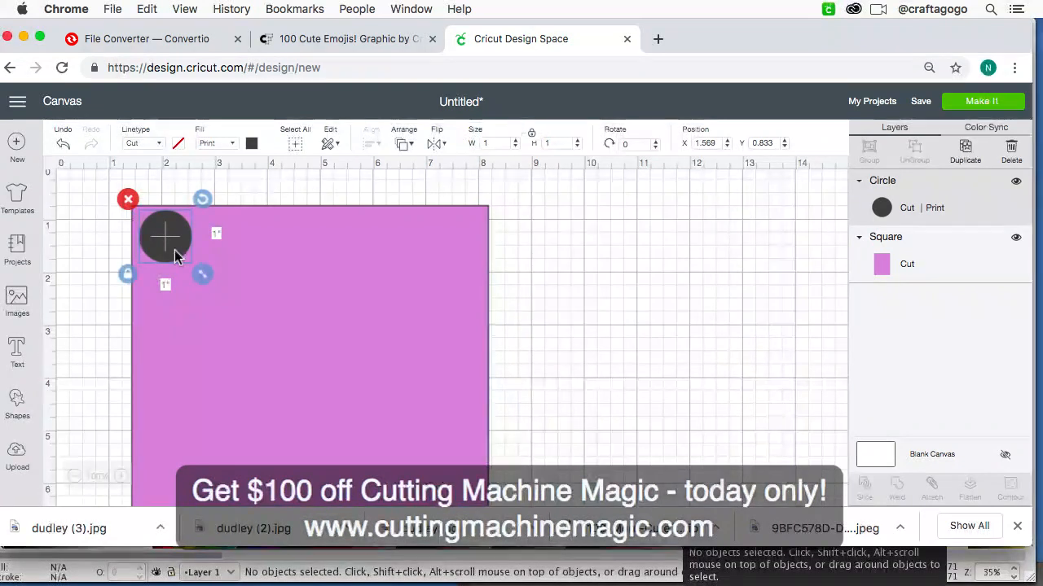
{"action": "left_click", "coordinate": [232, 144]}
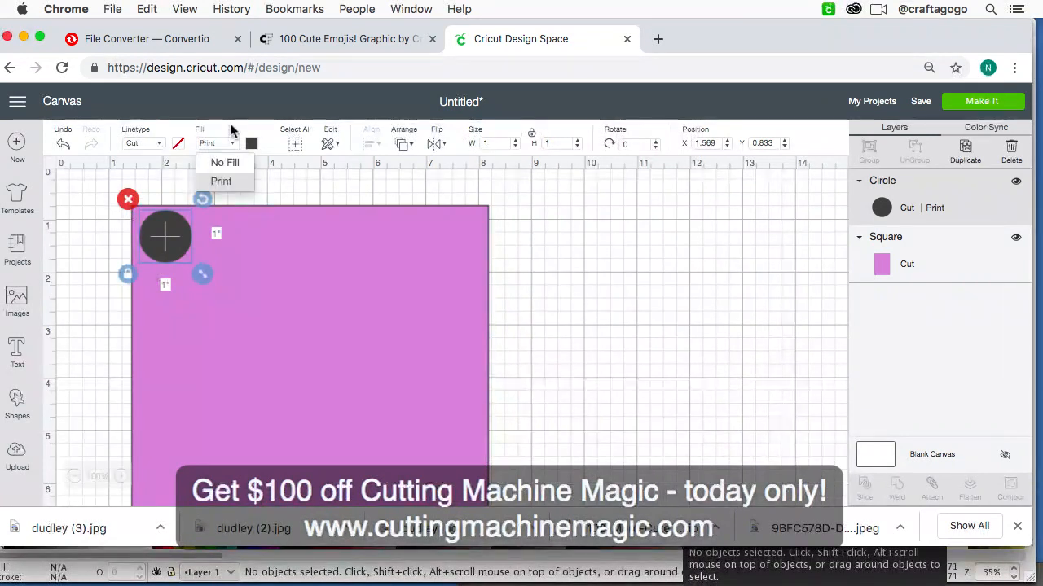
{"action": "left_click", "coordinate": [233, 139]}
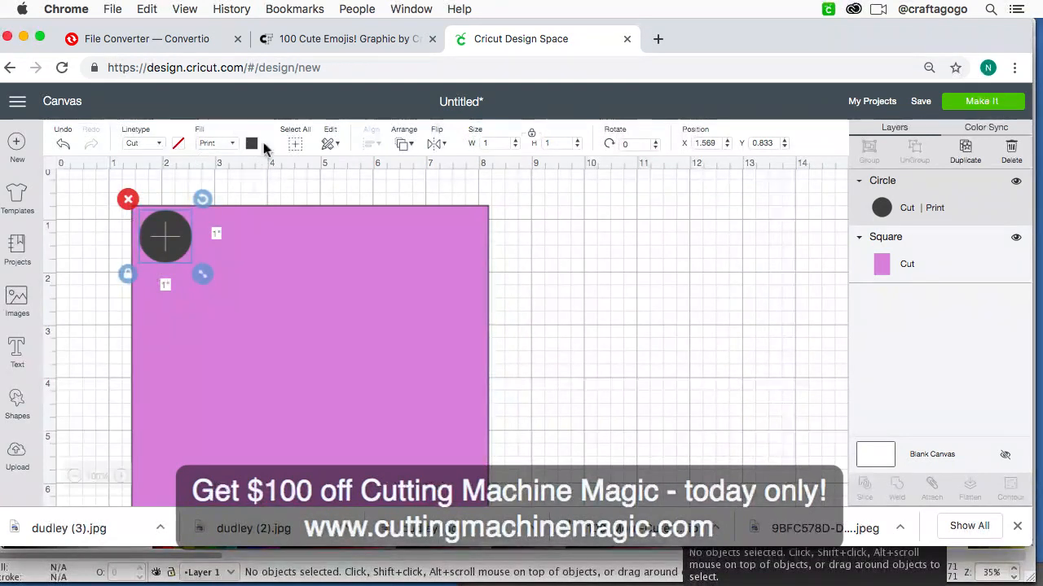
{"action": "left_click", "coordinate": [252, 144]}
{"action": "left_click", "coordinate": [292, 199]}
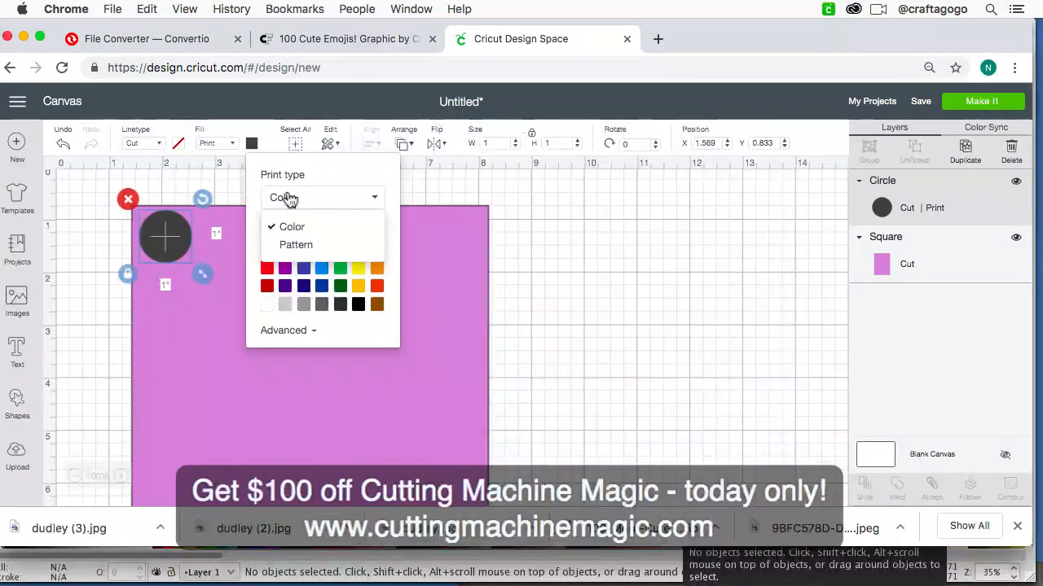
{"action": "left_click", "coordinate": [315, 247]}
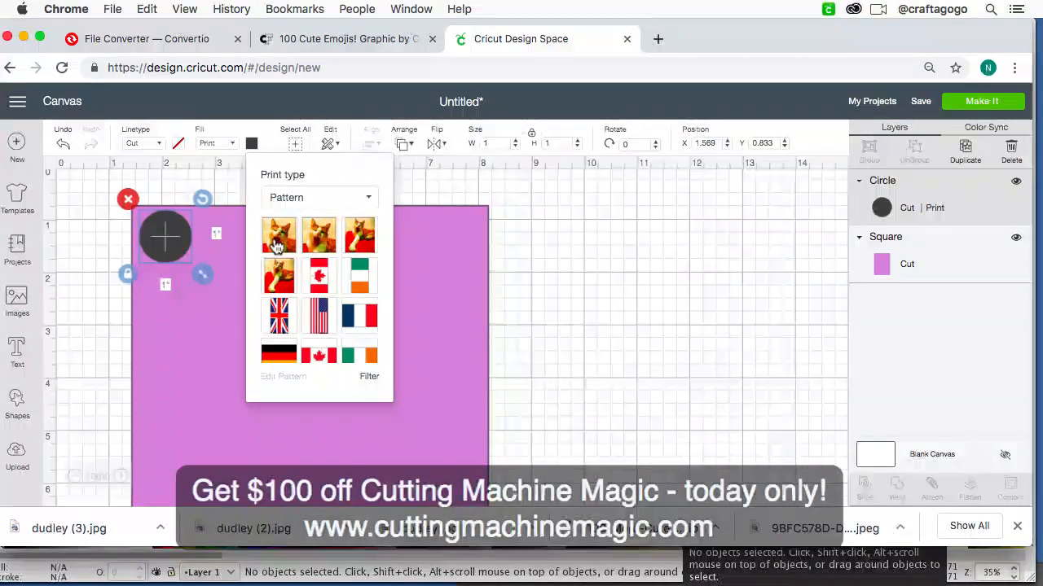
{"action": "left_click", "coordinate": [278, 241]}
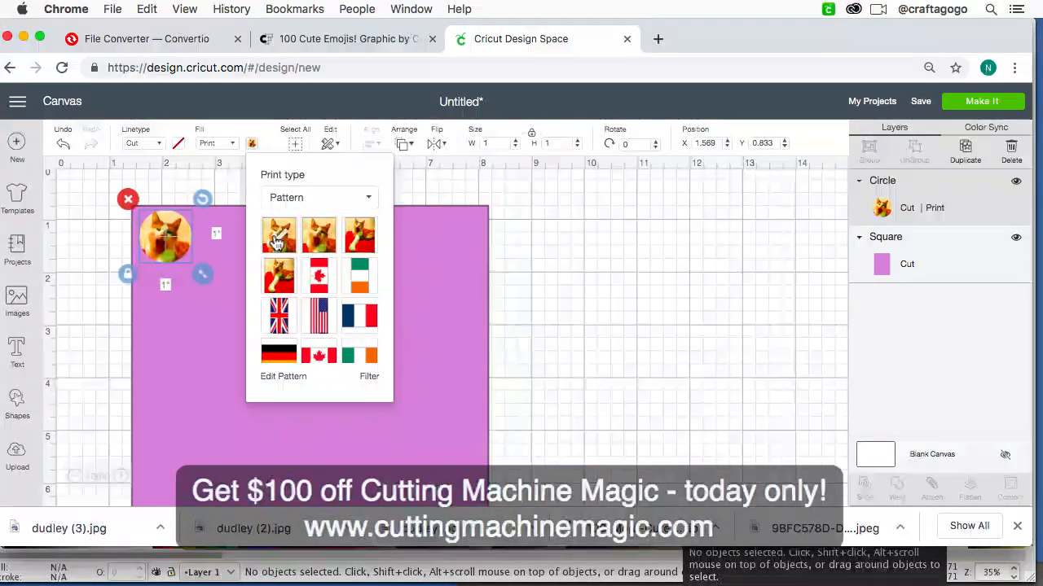
{"action": "left_click", "coordinate": [276, 241]}
Step: Open the circle's pattern for editing and set its horizontal offset to -5 and vertical offset to -7
{"action": "key", "text": "super+0"}
{"action": "key", "text": "super+equal"}
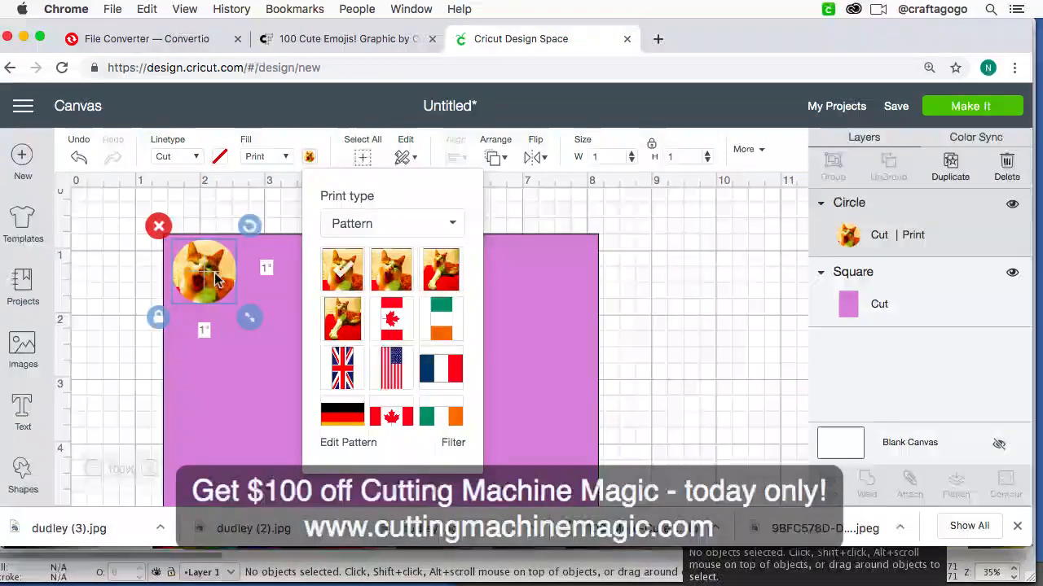
{"action": "left_click", "coordinate": [359, 444]}
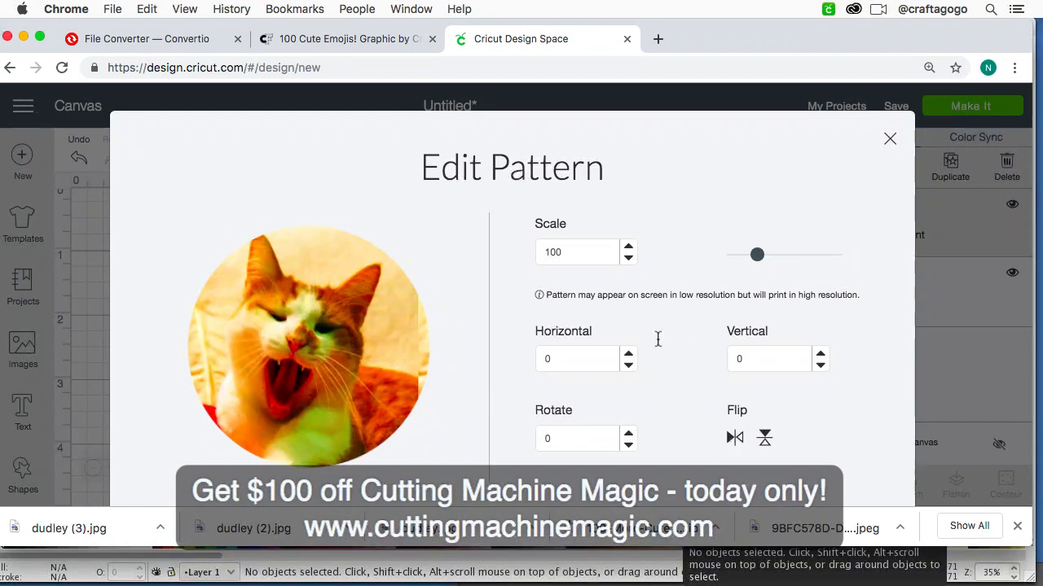
{"action": "left_click", "coordinate": [630, 367]}
{"action": "left_click", "coordinate": [628, 366]}
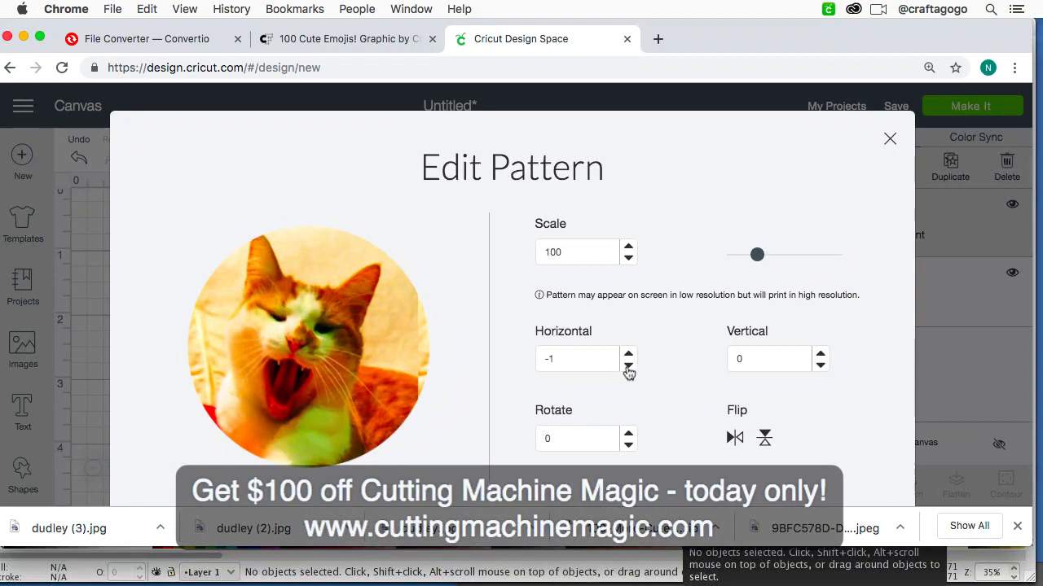
{"action": "left_click", "coordinate": [627, 367]}
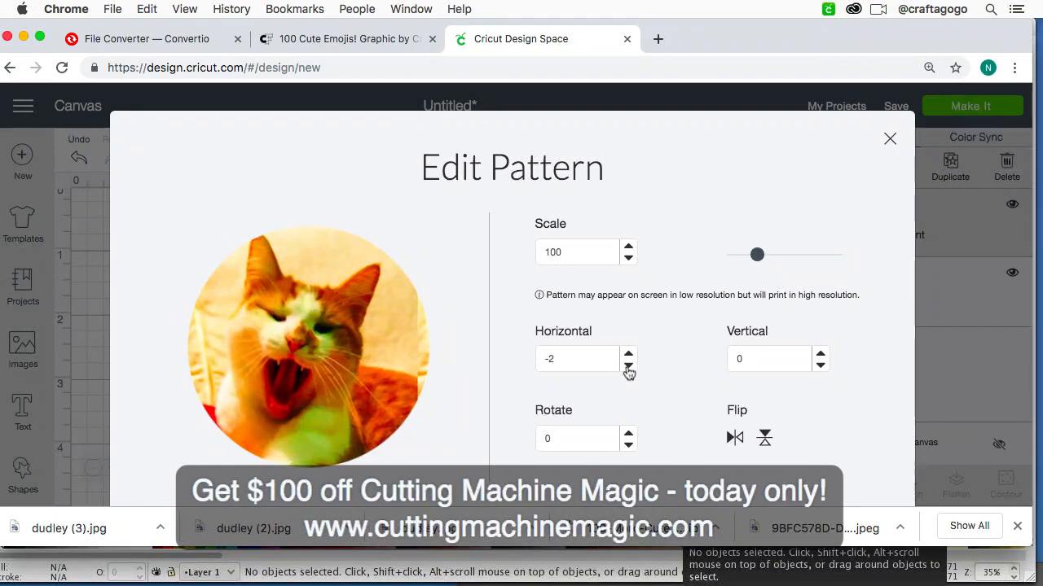
{"action": "left_click", "coordinate": [628, 367]}
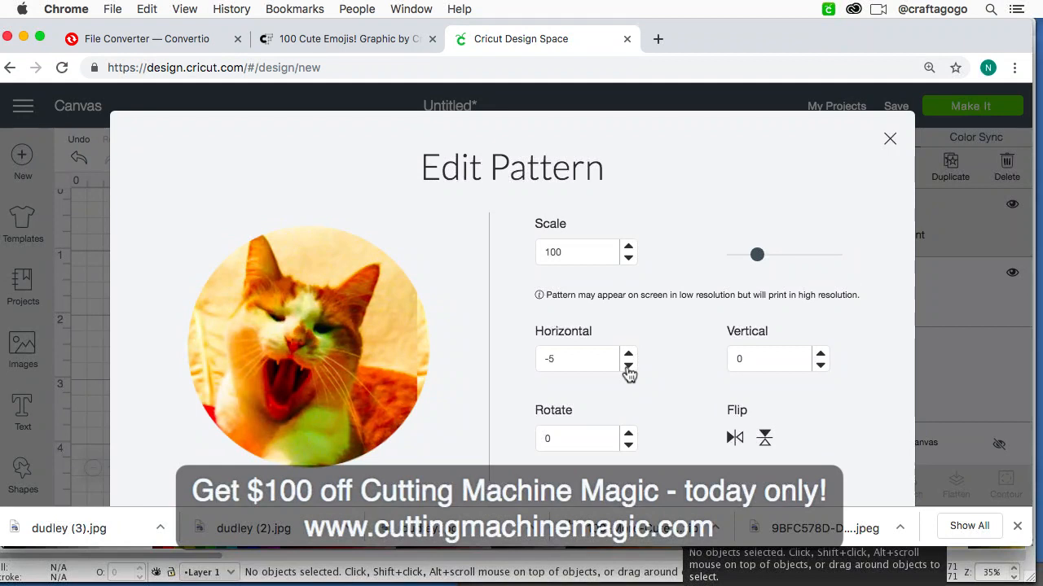
{"action": "left_click", "coordinate": [820, 366]}
{"action": "left_click", "coordinate": [820, 366]}
{"action": "left_click", "coordinate": [820, 366]}
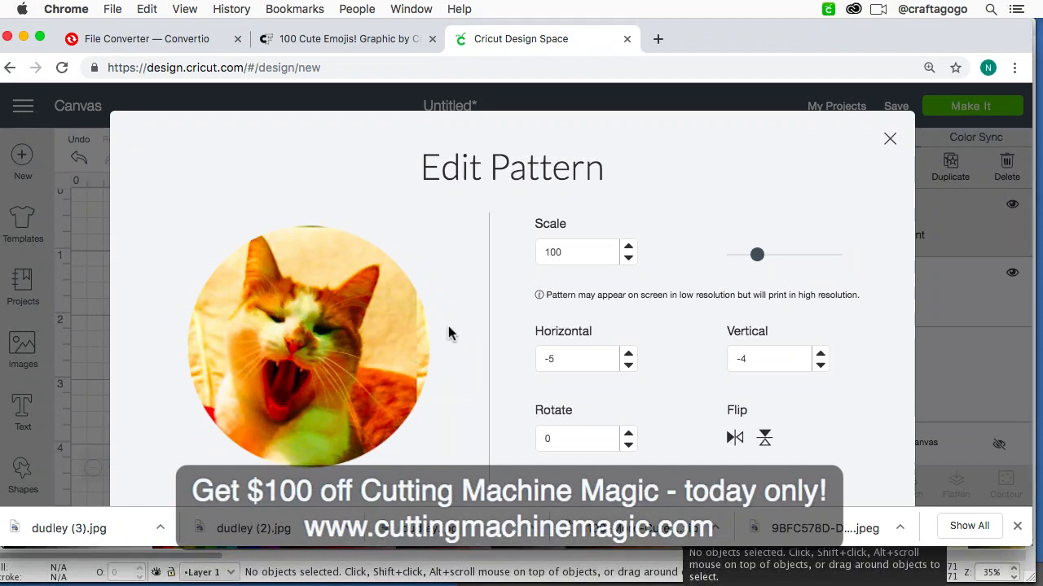
{"action": "left_click", "coordinate": [820, 365]}
{"action": "left_click", "coordinate": [820, 365]}
{"action": "left_click", "coordinate": [820, 365]}
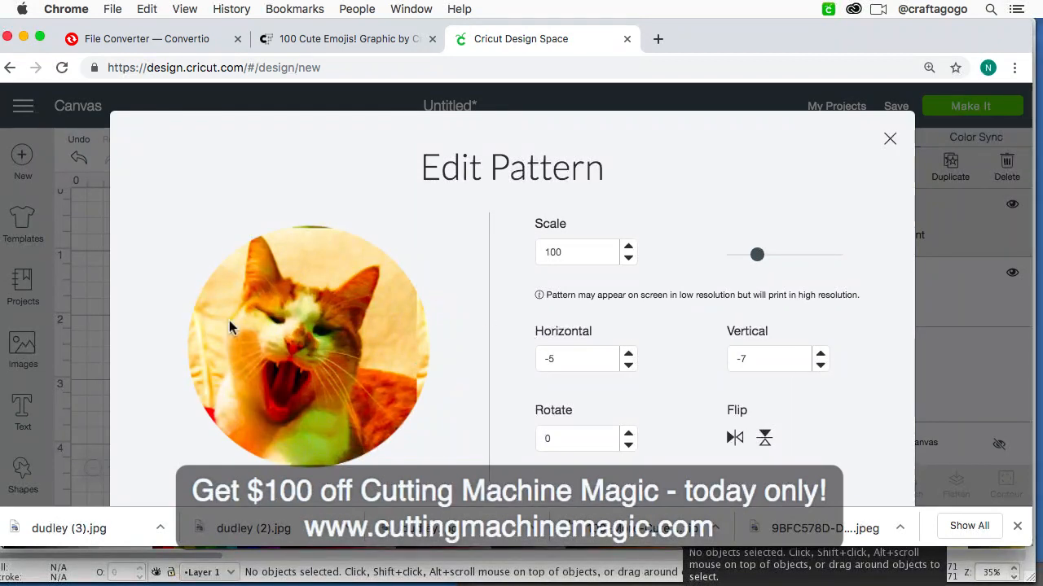
Step: Shift the cat pattern within the circle by setting its horizontal offset to 15
{"action": "left_click", "coordinate": [628, 366]}
{"action": "left_click", "coordinate": [628, 366]}
{"action": "left_click", "coordinate": [629, 367]}
{"action": "left_click", "coordinate": [629, 367]}
{"action": "left_click", "coordinate": [629, 366]}
{"action": "left_click", "coordinate": [629, 366]}
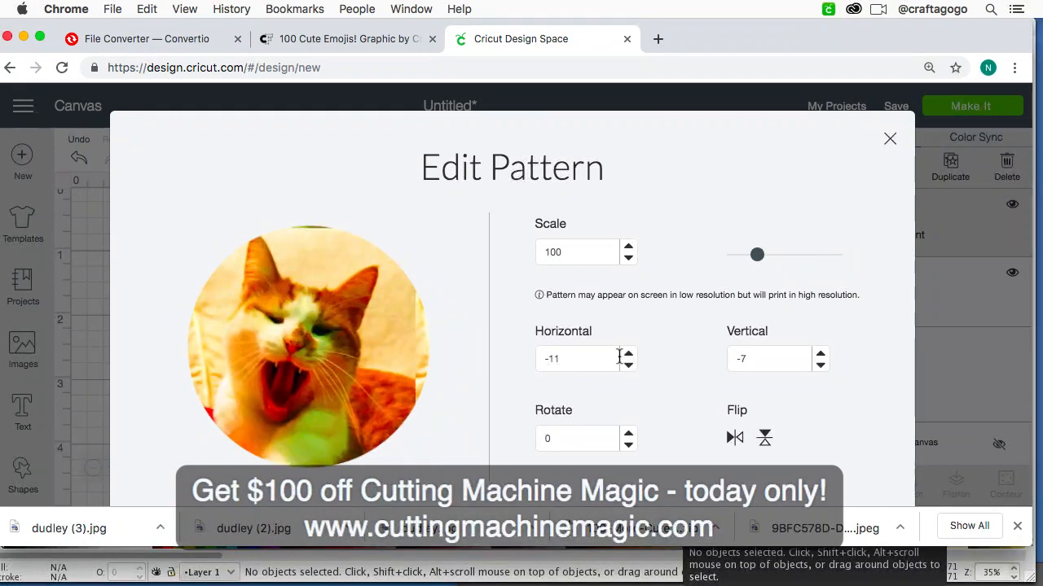
{"action": "left_click", "coordinate": [628, 352]}
{"action": "left_click", "coordinate": [628, 353]}
{"action": "left_click", "coordinate": [628, 353]}
{"action": "left_click", "coordinate": [628, 353]}
{"action": "left_click", "coordinate": [628, 353]}
{"action": "left_click", "coordinate": [628, 352]}
{"action": "left_click", "coordinate": [628, 352]}
{"action": "left_click", "coordinate": [628, 353]}
{"action": "left_click", "coordinate": [628, 354]}
{"action": "left_click", "coordinate": [628, 353]}
{"action": "left_click", "coordinate": [628, 354]}
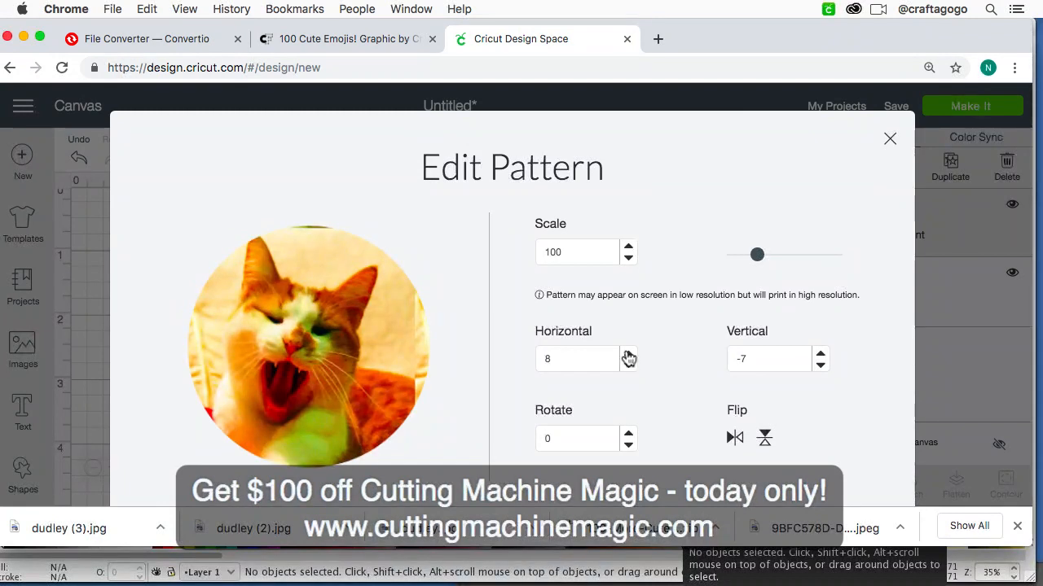
{"action": "left_click", "coordinate": [628, 353]}
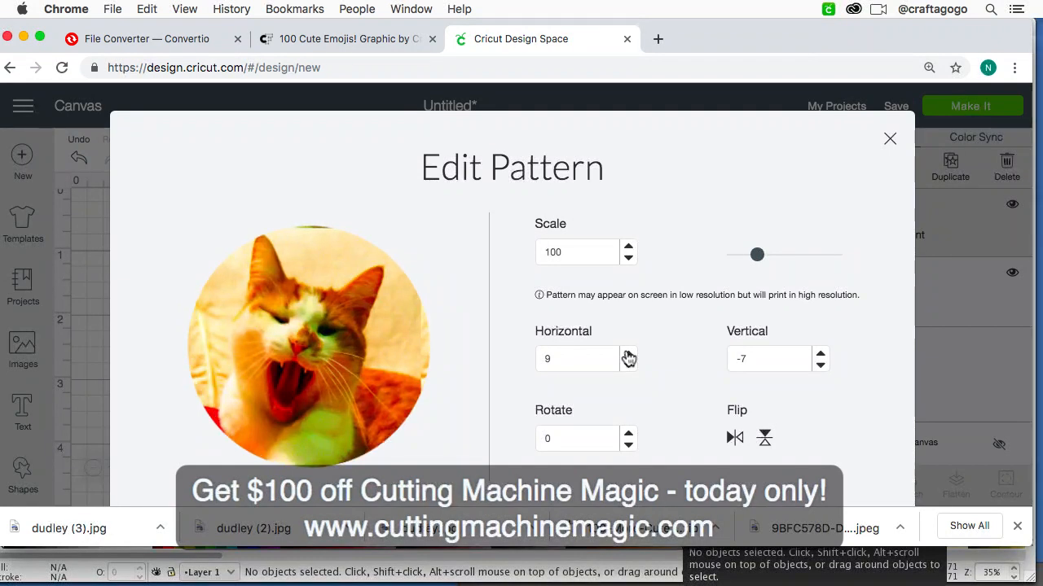
{"action": "left_click", "coordinate": [627, 352]}
{"action": "left_click", "coordinate": [628, 355]}
{"action": "left_click", "coordinate": [628, 355]}
{"action": "left_click", "coordinate": [628, 355]}
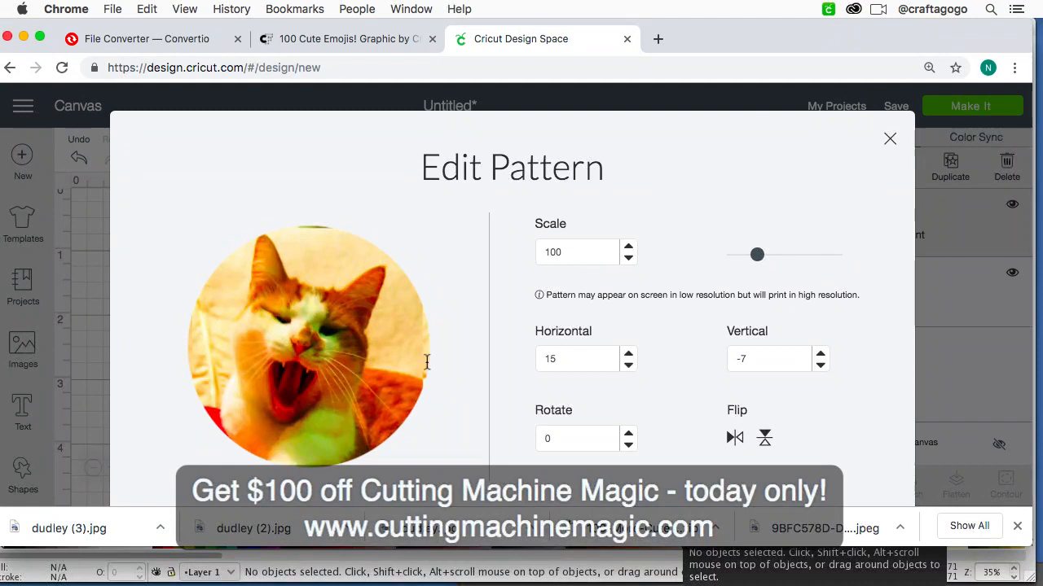
Step: Enlarge the cat pattern inside the circle by trying a scale of 105 and settling on 110
{"action": "left_click", "coordinate": [578, 261]}
{"action": "left_click_drag", "start_coordinate": [577, 260], "coordinate": [475, 243]}
{"action": "type", "text": "105"}
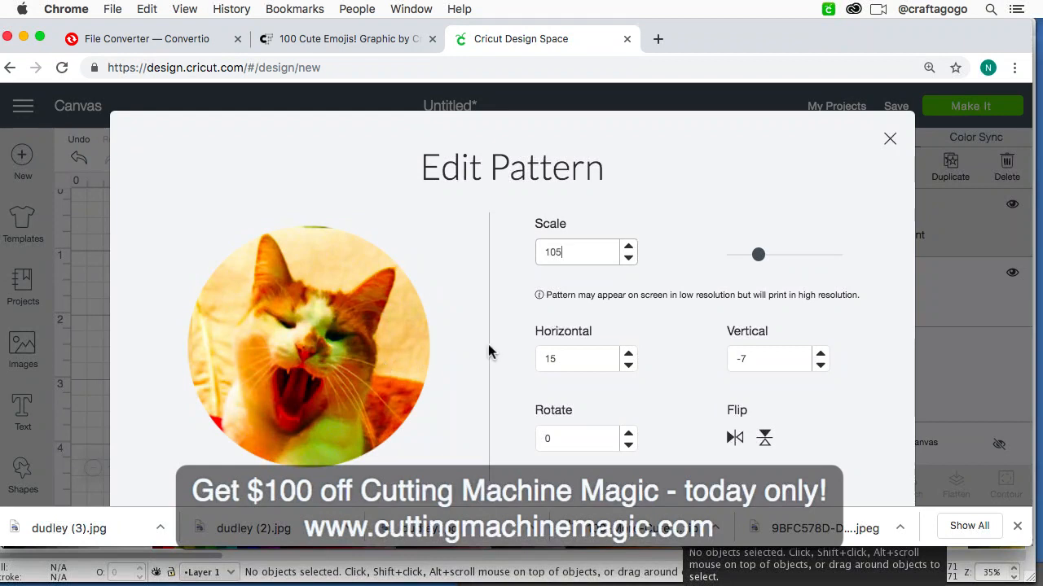
{"action": "left_click_drag", "start_coordinate": [585, 251], "coordinate": [536, 252]}
{"action": "type", "text": "110"}
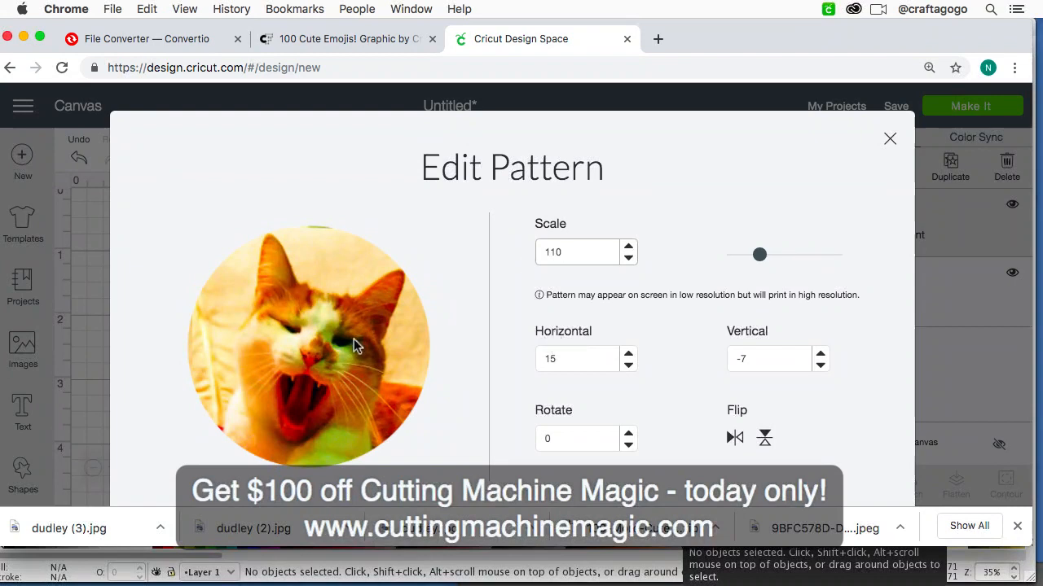
Step: Set the pattern's vertical offset to 1 and return to the canvas with the circle selected
{"action": "left_click", "coordinate": [820, 354]}
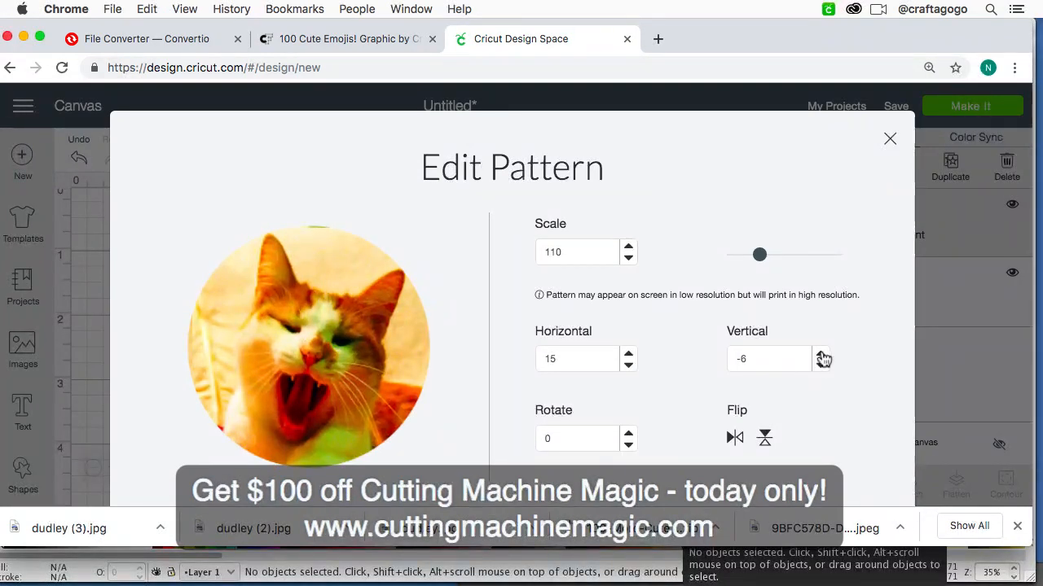
{"action": "left_click", "coordinate": [821, 354]}
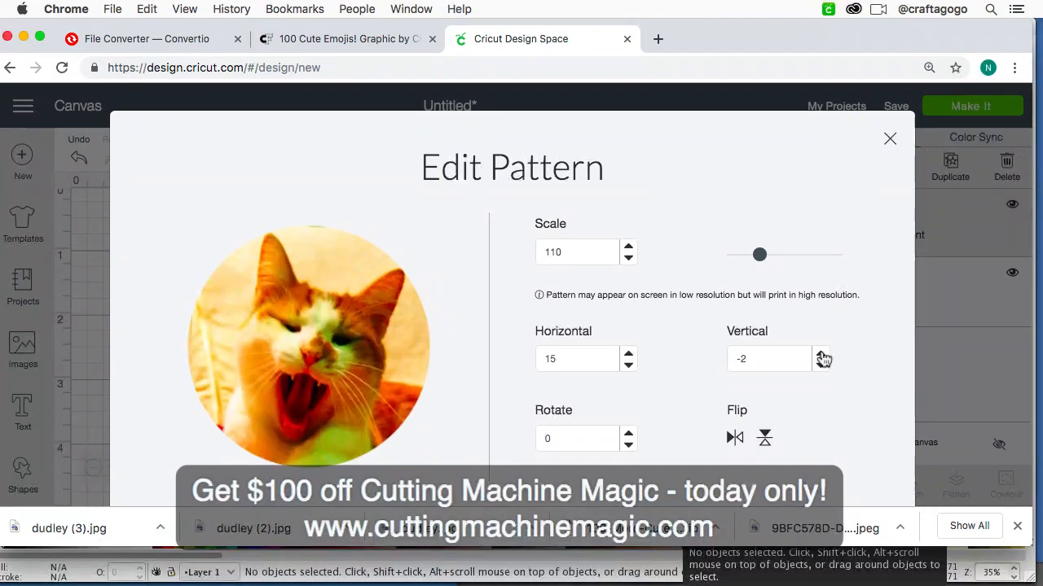
{"action": "left_click", "coordinate": [821, 355]}
{"action": "left_click", "coordinate": [821, 354]}
{"action": "left_click", "coordinate": [821, 354]}
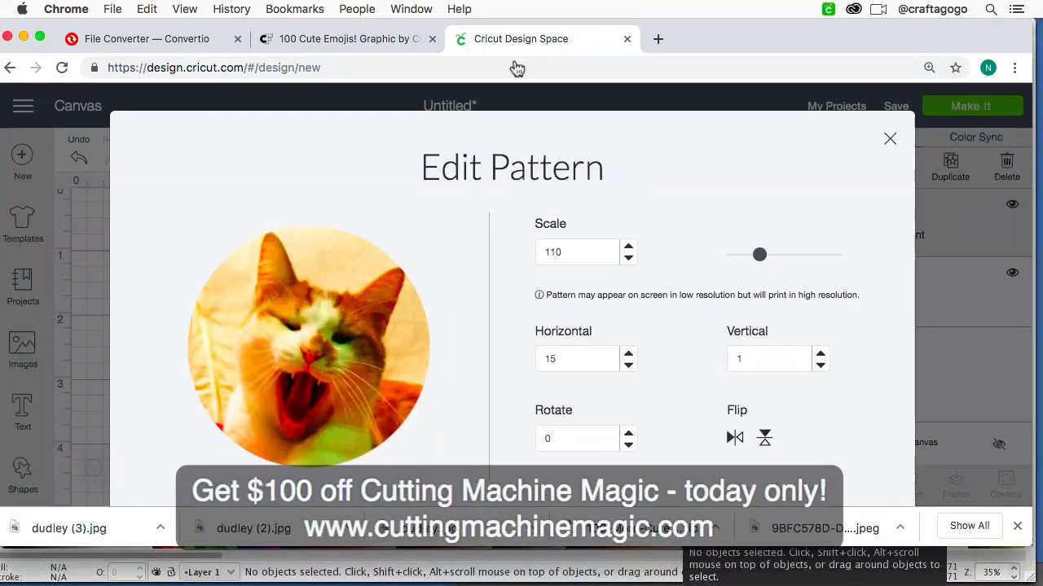
{"action": "scroll", "coordinate": [617, 491], "scroll_direction": "down", "scroll_amount": 1}
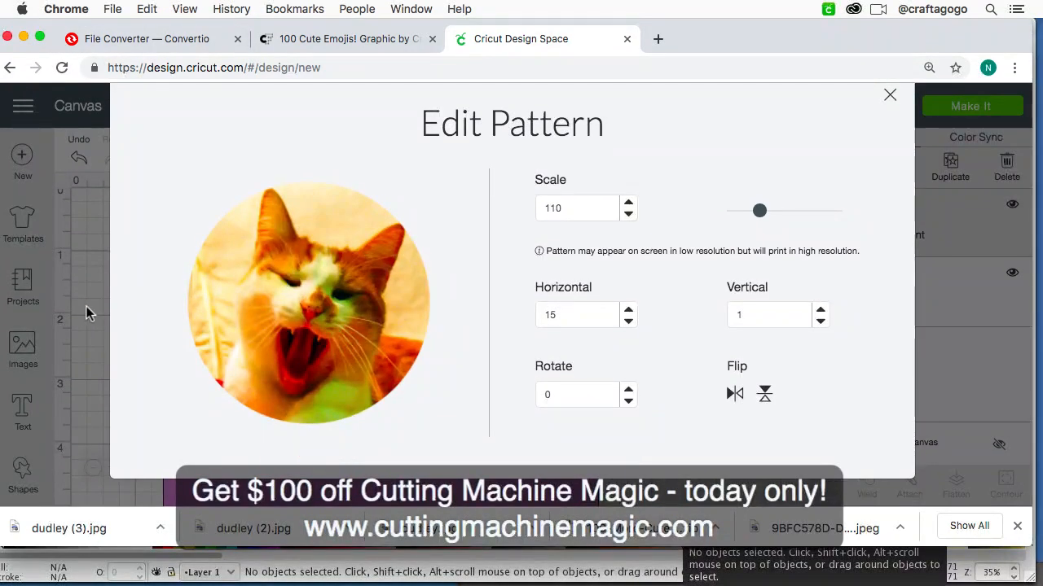
{"action": "left_click", "coordinate": [87, 248]}
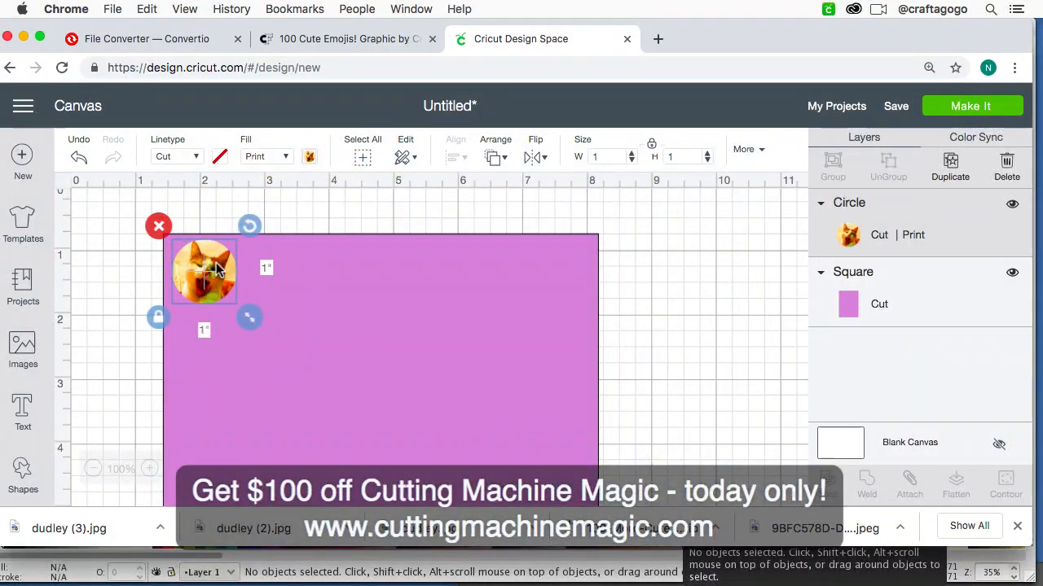
{"action": "left_click", "coordinate": [302, 275]}
{"action": "left_click", "coordinate": [226, 278]}
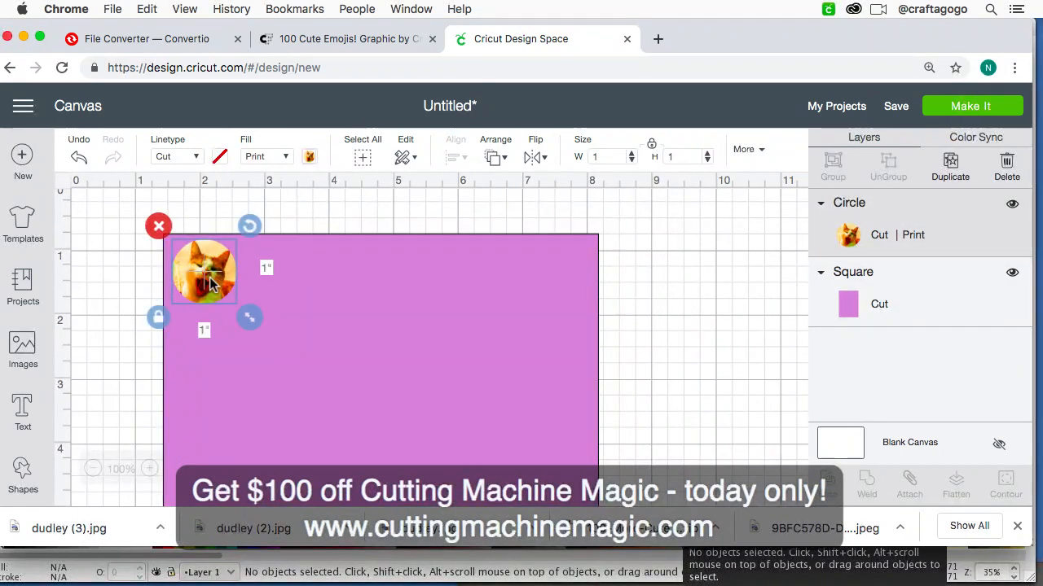
Step: Duplicate the cat circle and place the copy right beside the original along the sheet's upper edge
{"action": "left_click", "coordinate": [299, 285]}
{"action": "left_click", "coordinate": [220, 289]}
{"action": "key", "text": "super+d"}
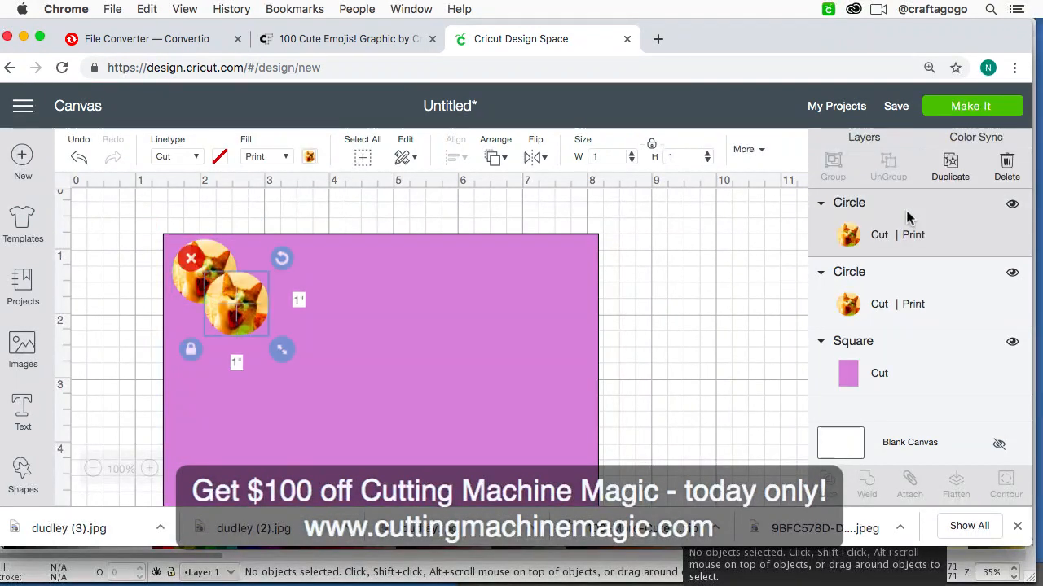
{"action": "left_click_drag", "start_coordinate": [250, 314], "coordinate": [286, 283]}
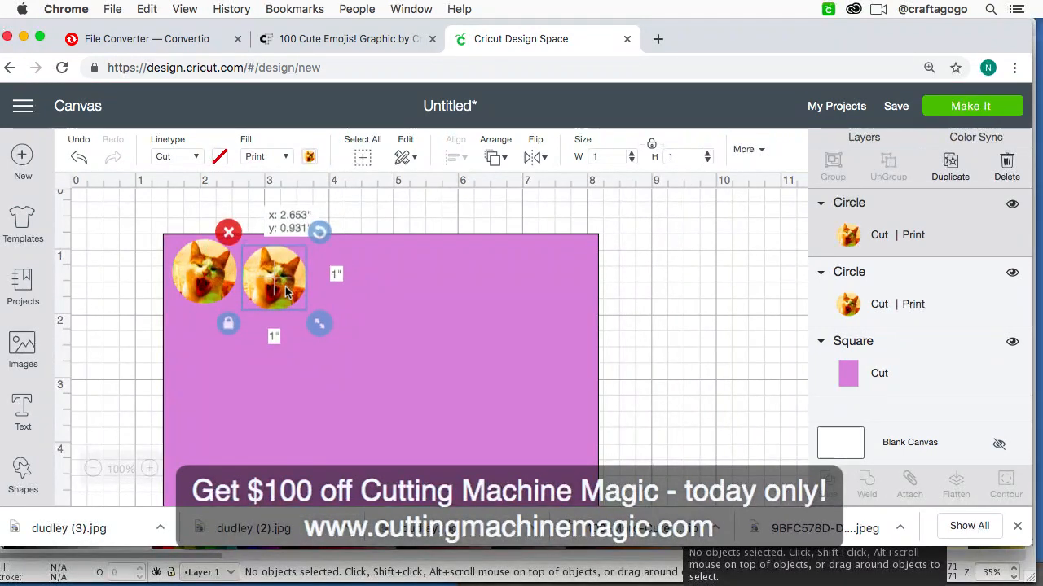
{"action": "left_click_drag", "start_coordinate": [285, 287], "coordinate": [283, 289]}
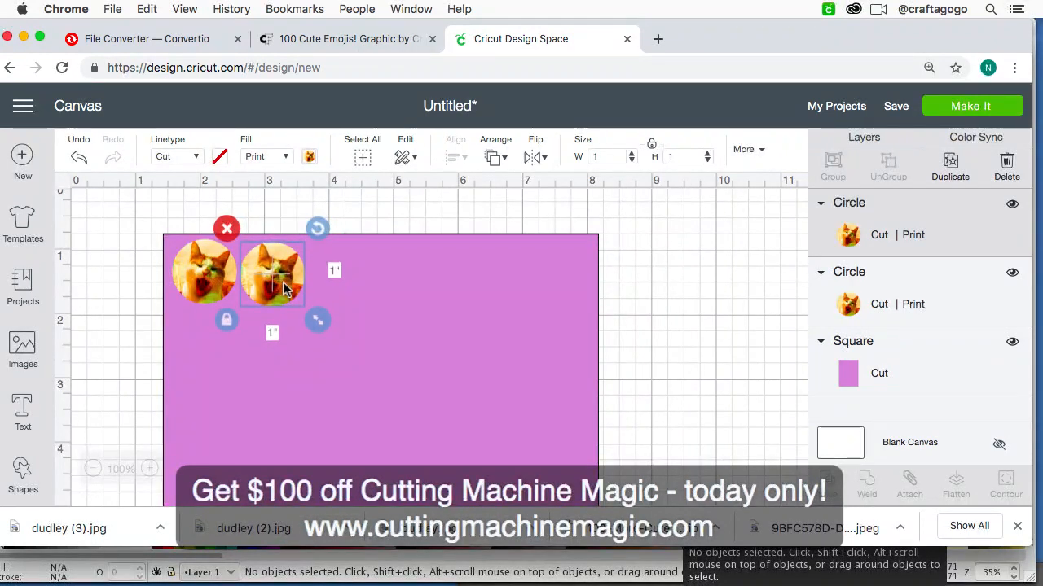
{"action": "left_click", "coordinate": [286, 201]}
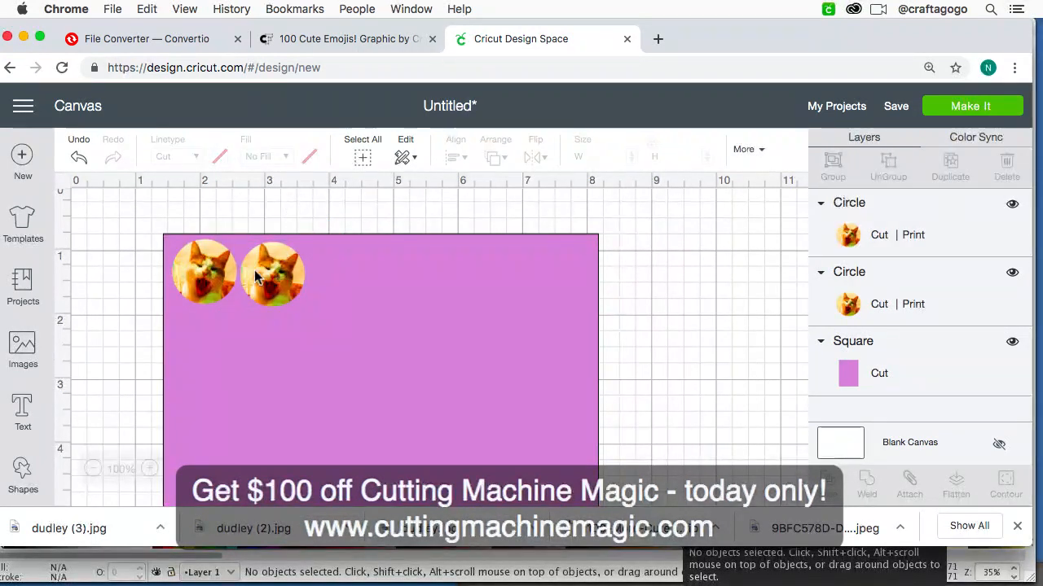
Step: Duplicate the pair of cat circles twice and place the copies alongside to complete a row of six
{"action": "left_click", "coordinate": [207, 278]}
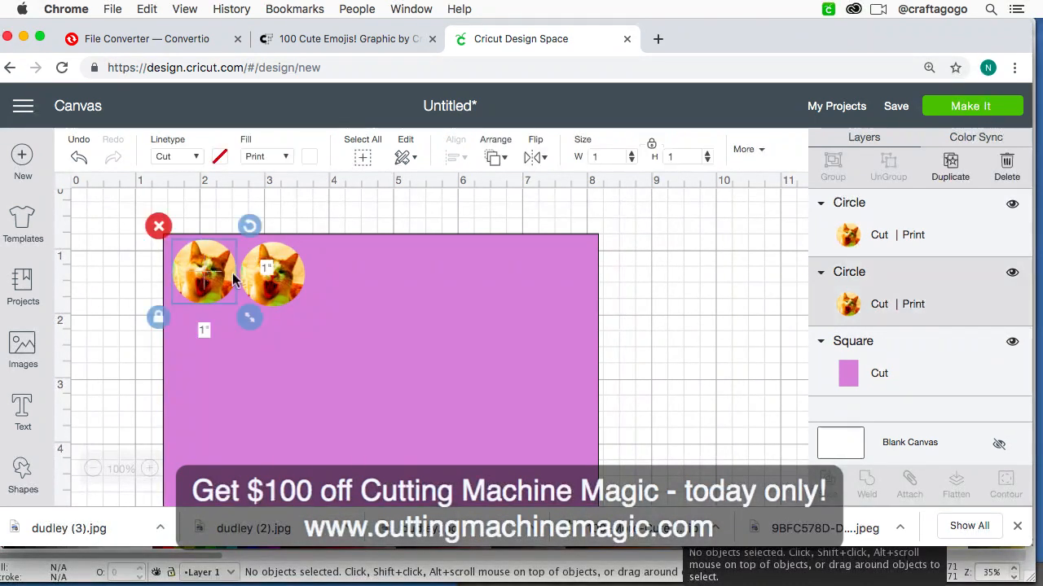
{"action": "left_click", "coordinate": [289, 273], "text": "shift"}
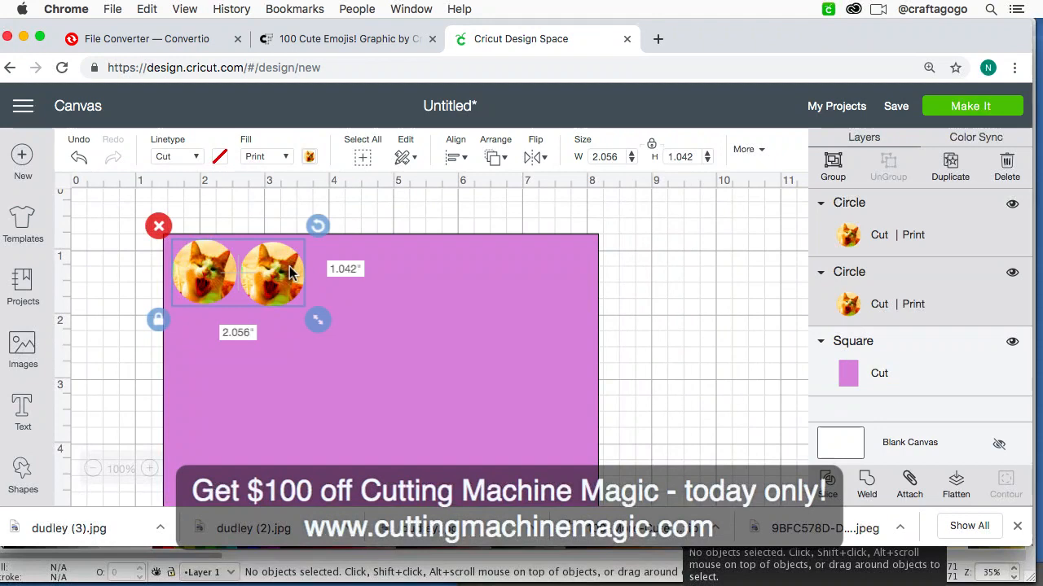
{"action": "key", "text": "super+d"}
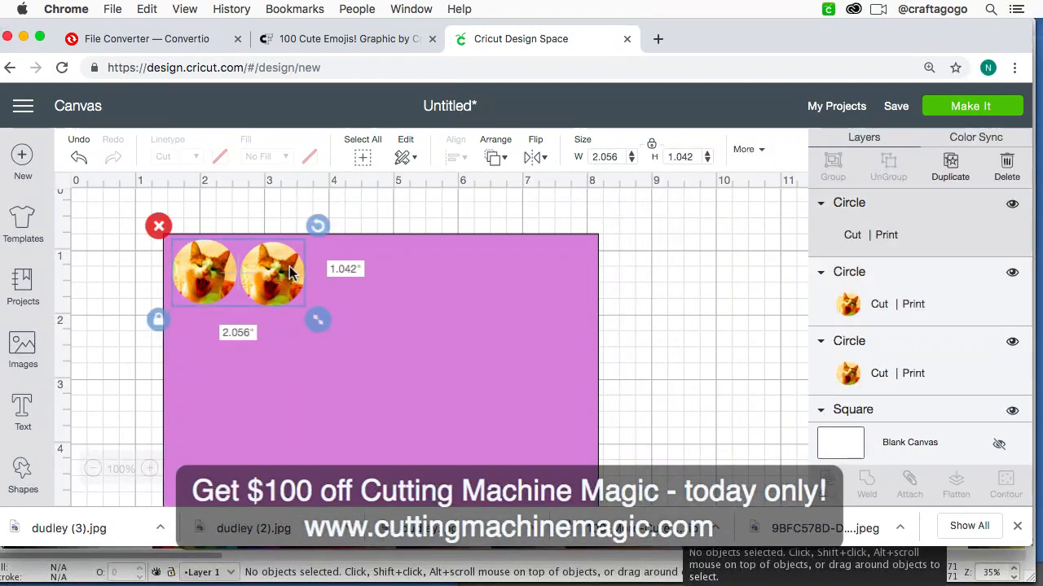
{"action": "left_click_drag", "start_coordinate": [284, 316], "coordinate": [404, 296]}
{"action": "key", "text": "super+z"}
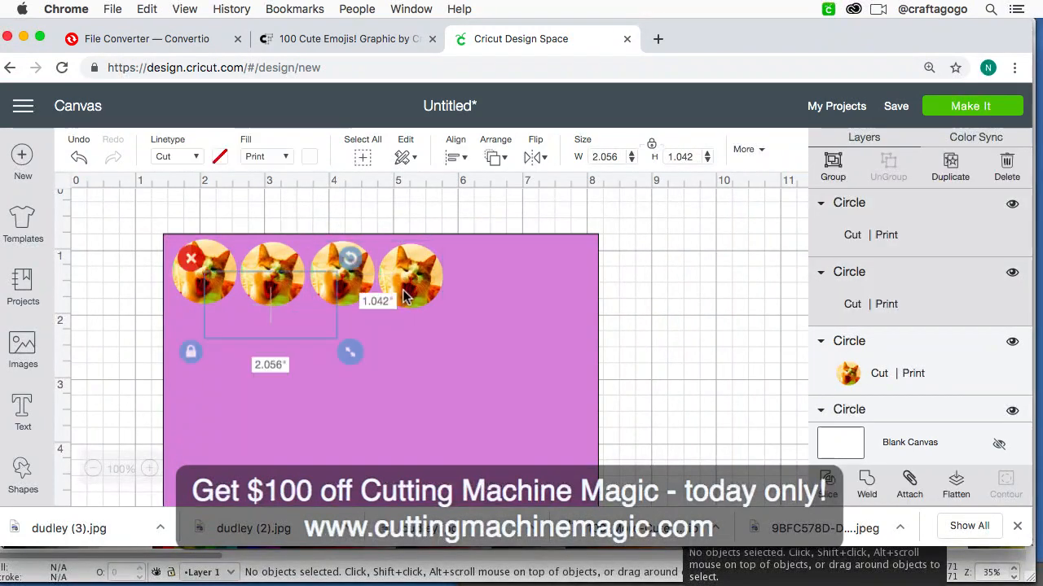
{"action": "left_click_drag", "start_coordinate": [301, 341], "coordinate": [551, 280]}
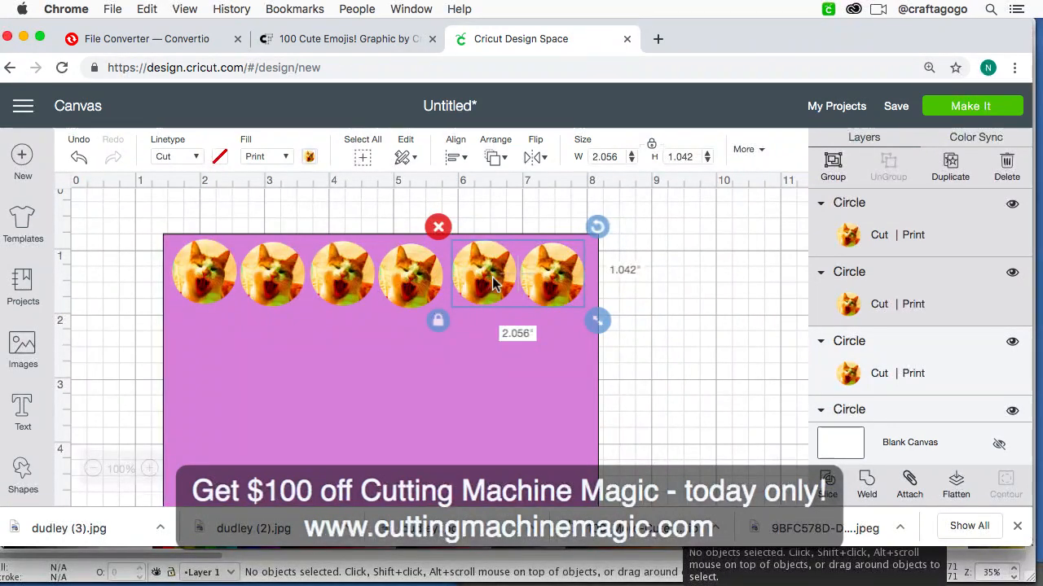
Step: Align all six circles in the row by their tops and distribute them horizontally
{"action": "left_click", "coordinate": [393, 283], "text": "shift"}
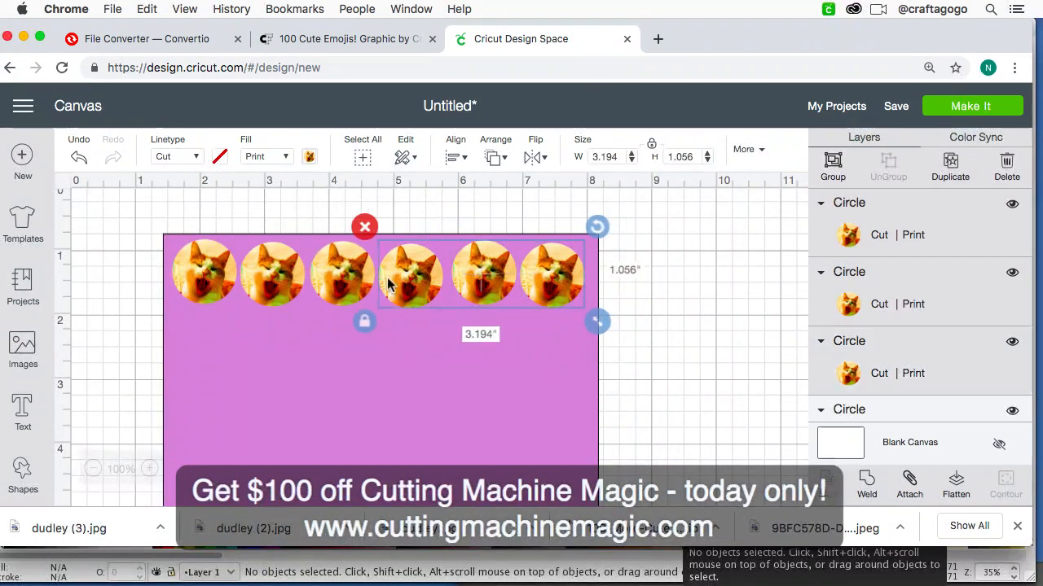
{"action": "left_click", "coordinate": [344, 272], "text": "shift"}
{"action": "left_click", "coordinate": [285, 287], "text": "shift"}
{"action": "left_click", "coordinate": [213, 279], "text": "shift"}
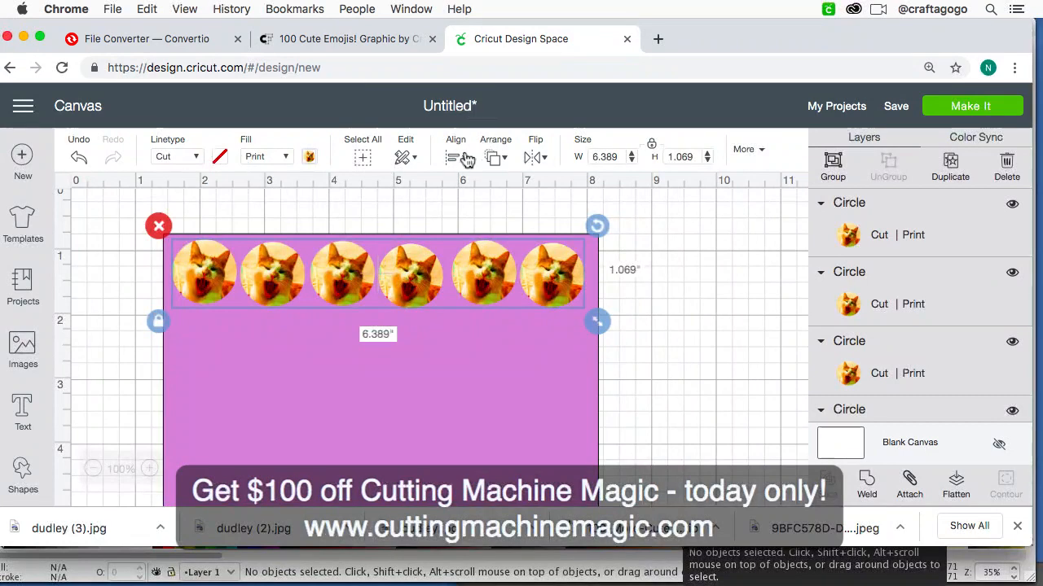
{"action": "left_click", "coordinate": [464, 158]}
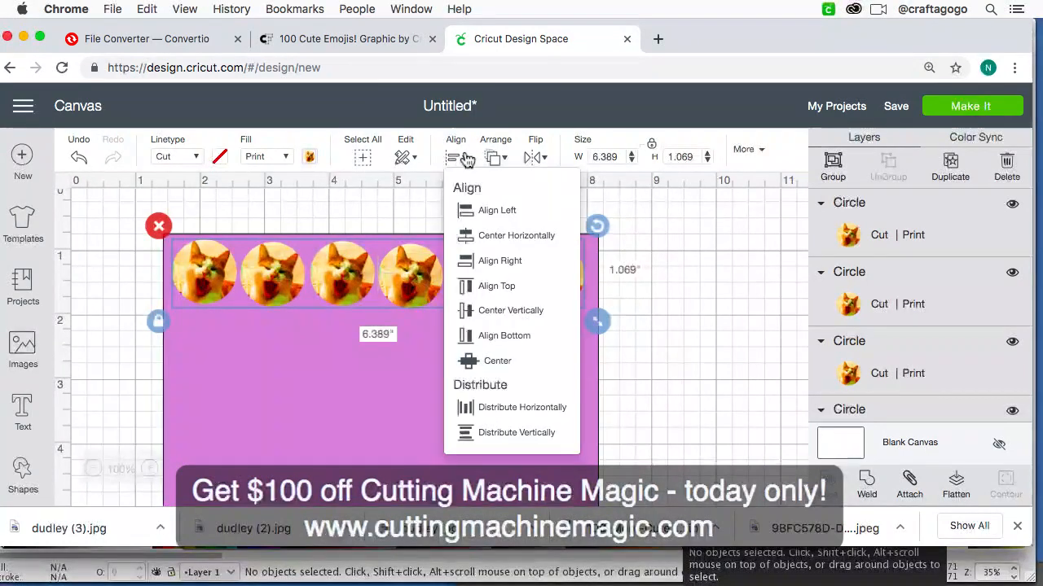
{"action": "left_click", "coordinate": [481, 288]}
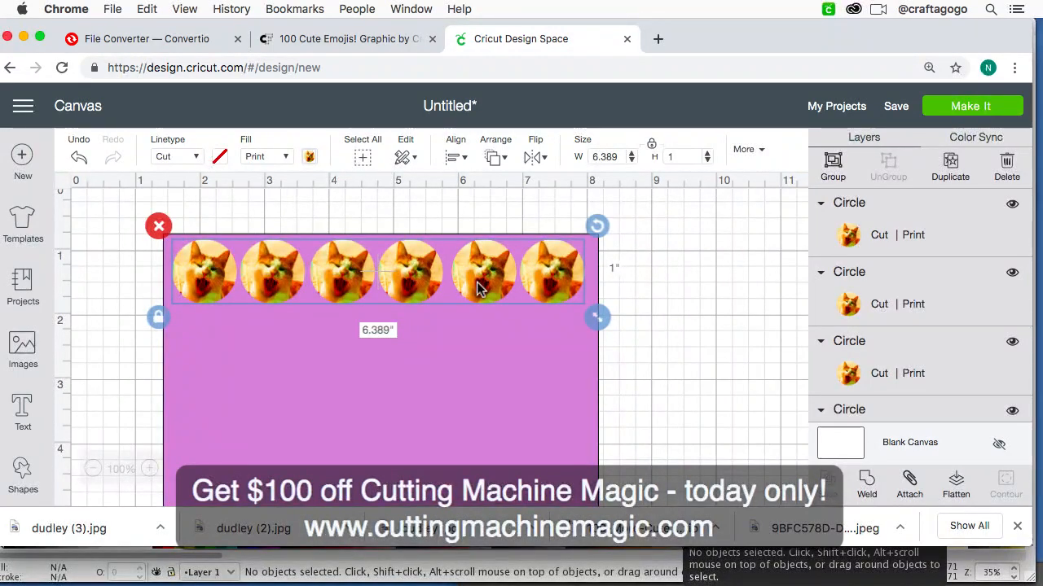
{"action": "left_click", "coordinate": [455, 159]}
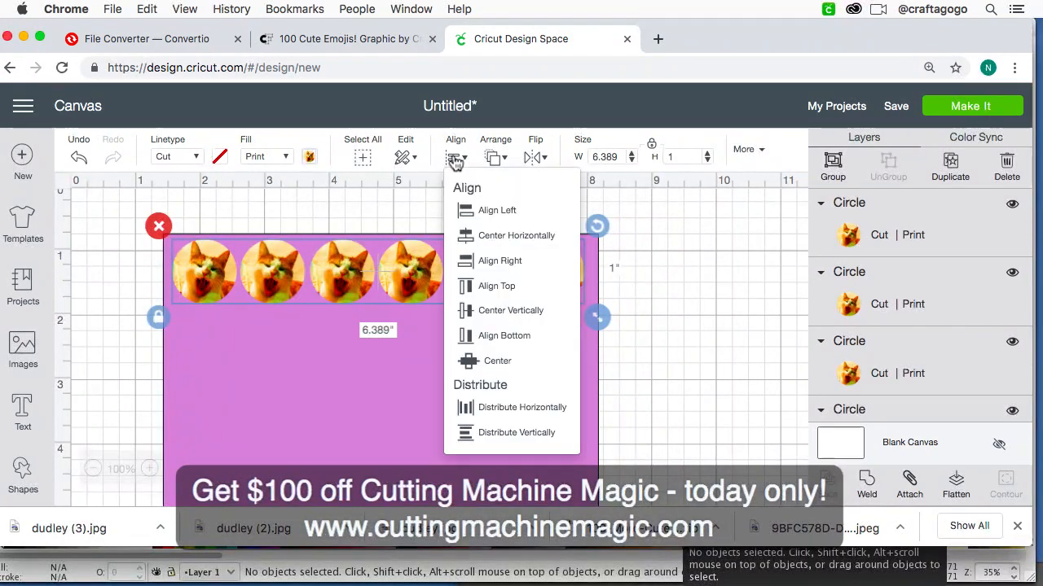
{"action": "left_click", "coordinate": [492, 408]}
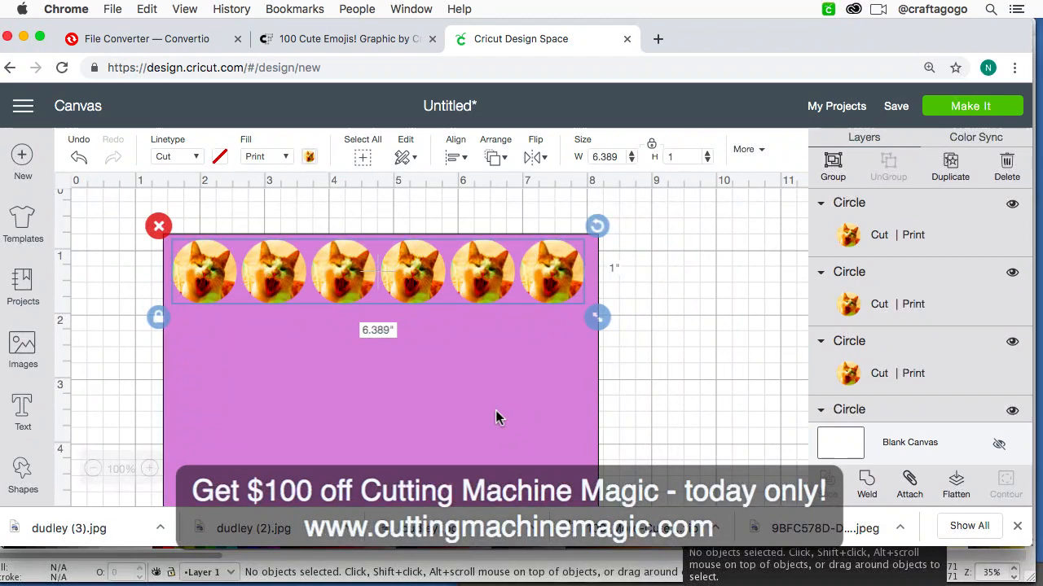
Step: Group the six aligned cat circles into a single row
{"action": "scroll", "coordinate": [497, 414], "scroll_direction": "down", "scroll_amount": 2}
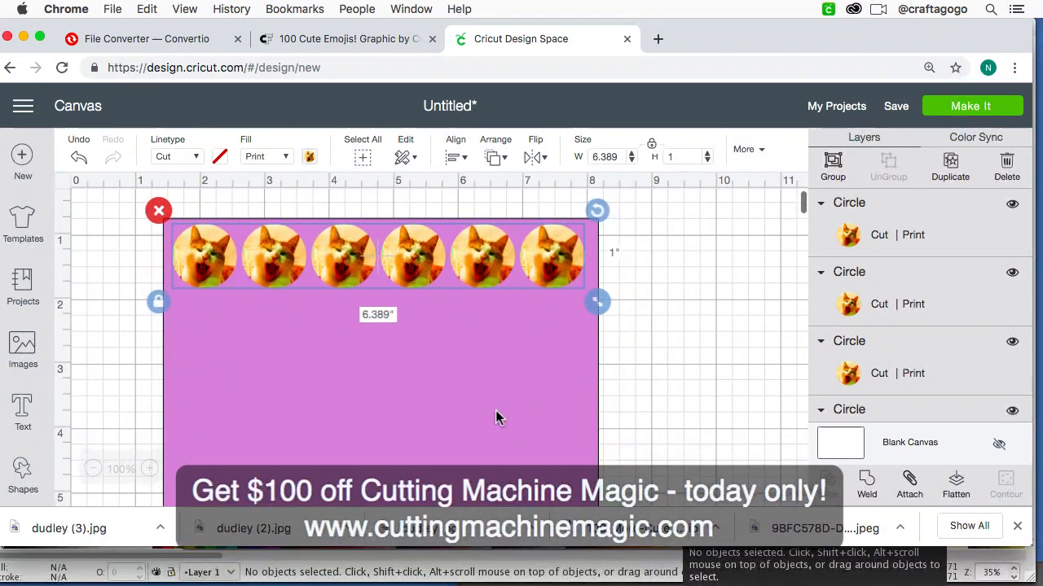
{"action": "key", "text": "super+minus"}
{"action": "key", "text": "super+minus"}
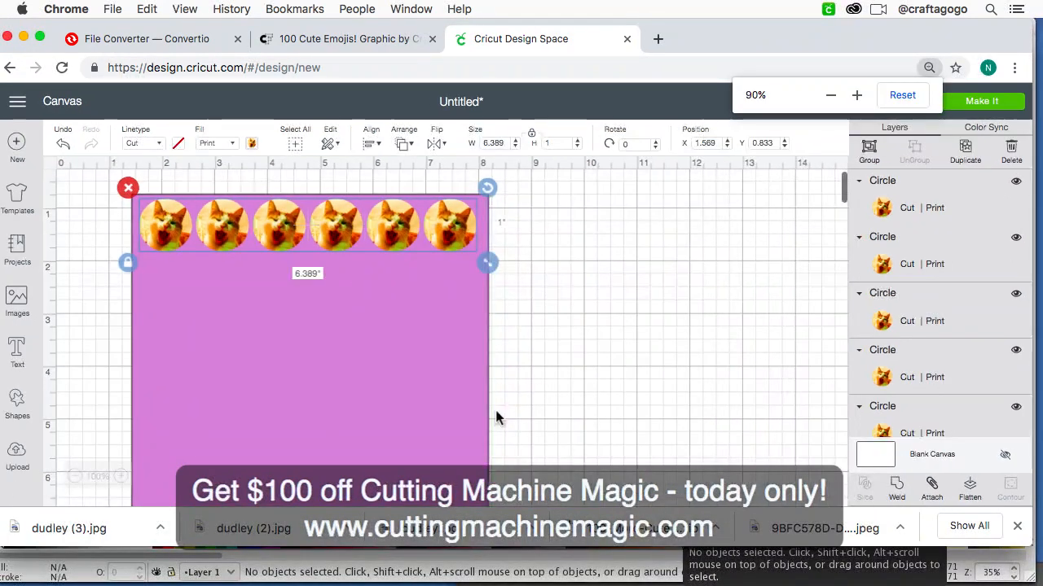
{"action": "scroll", "coordinate": [496, 414], "scroll_direction": "up", "scroll_amount": 2}
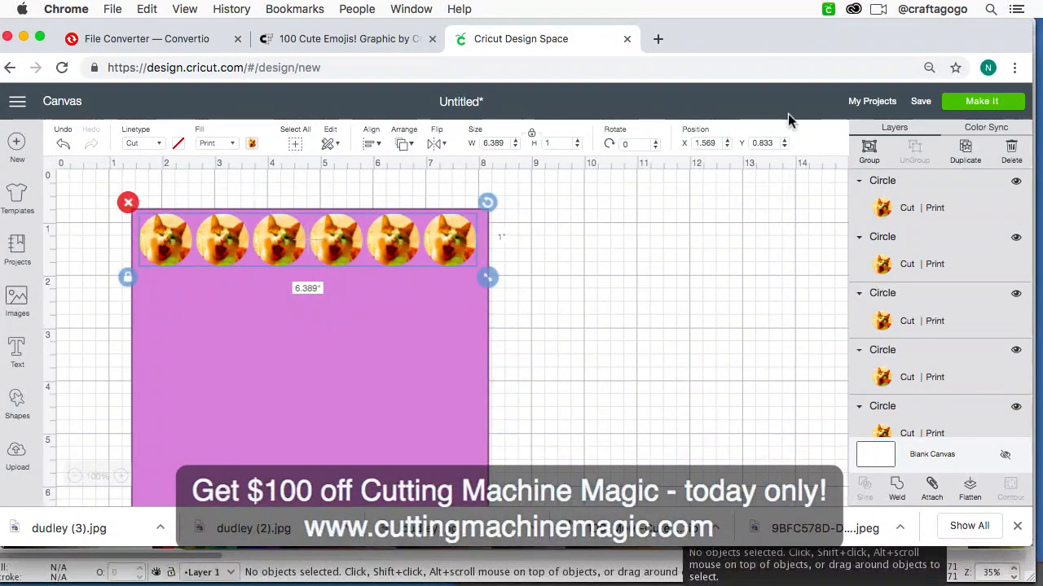
{"action": "left_click", "coordinate": [869, 150]}
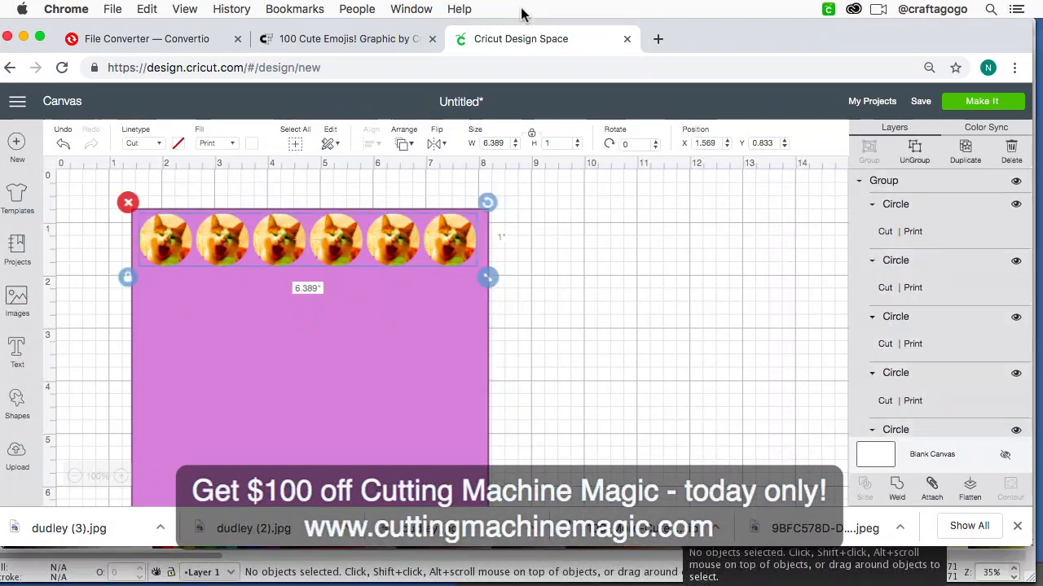
Step: Add two copies of the grouped row and place them beneath the first as second and third rows
{"action": "key", "text": "super+v"}
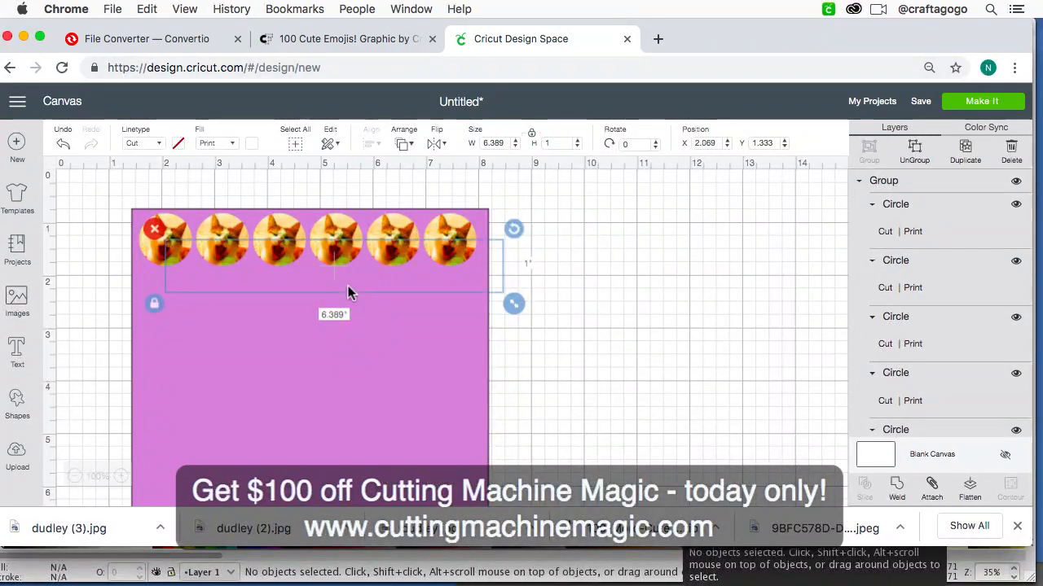
{"action": "left_click_drag", "start_coordinate": [348, 279], "coordinate": [337, 302]}
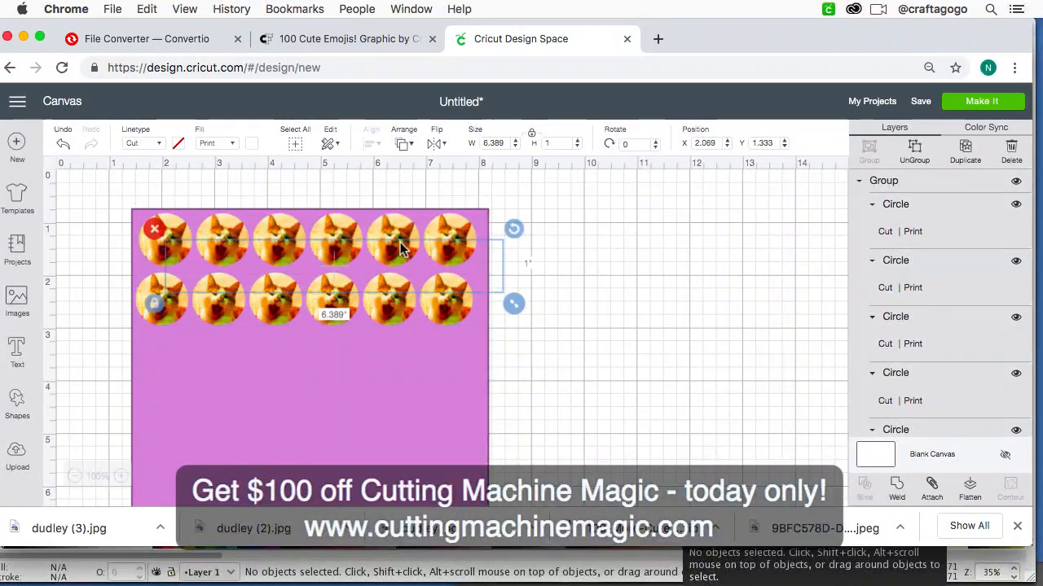
{"action": "key", "text": "super+v"}
{"action": "left_click_drag", "start_coordinate": [404, 263], "coordinate": [387, 366]}
{"action": "left_click", "coordinate": [465, 403]}
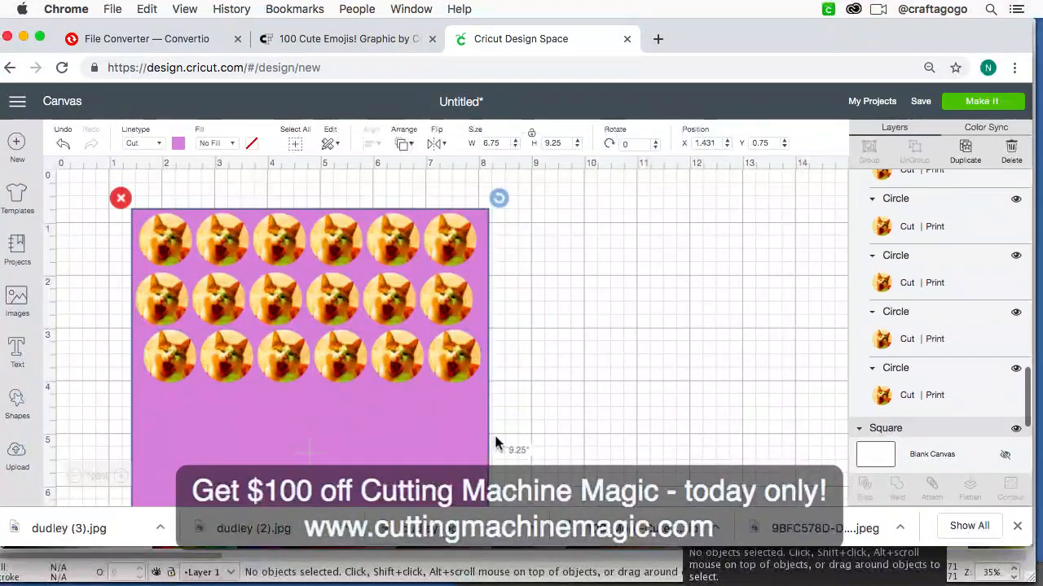
Step: Copy all three rows together and place the copies below them at about X 1.54, Y 4.21
{"action": "left_click", "coordinate": [461, 360]}
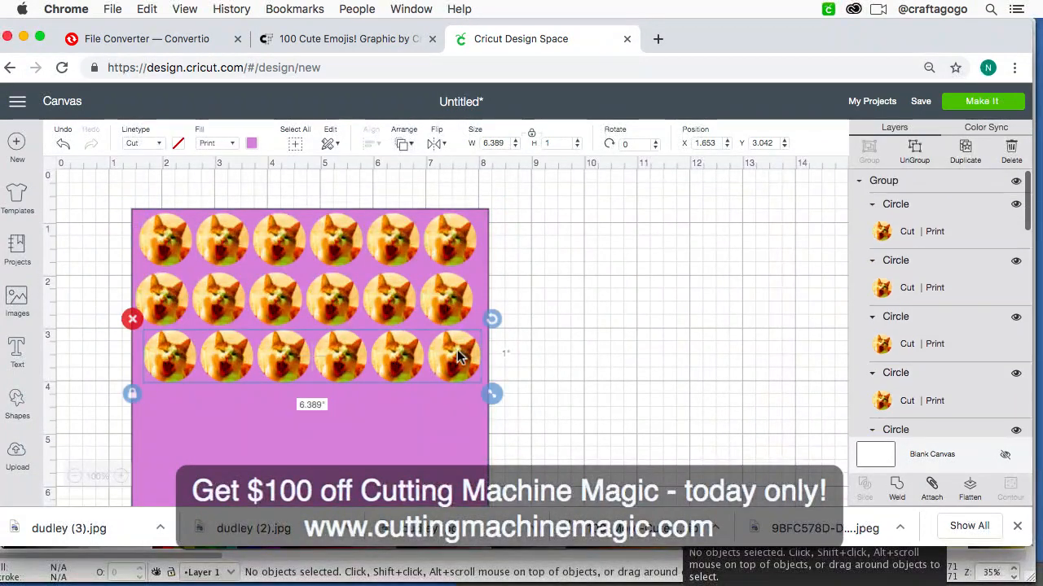
{"action": "left_click", "coordinate": [446, 317], "text": "shift"}
{"action": "left_click", "coordinate": [447, 247], "text": "shift"}
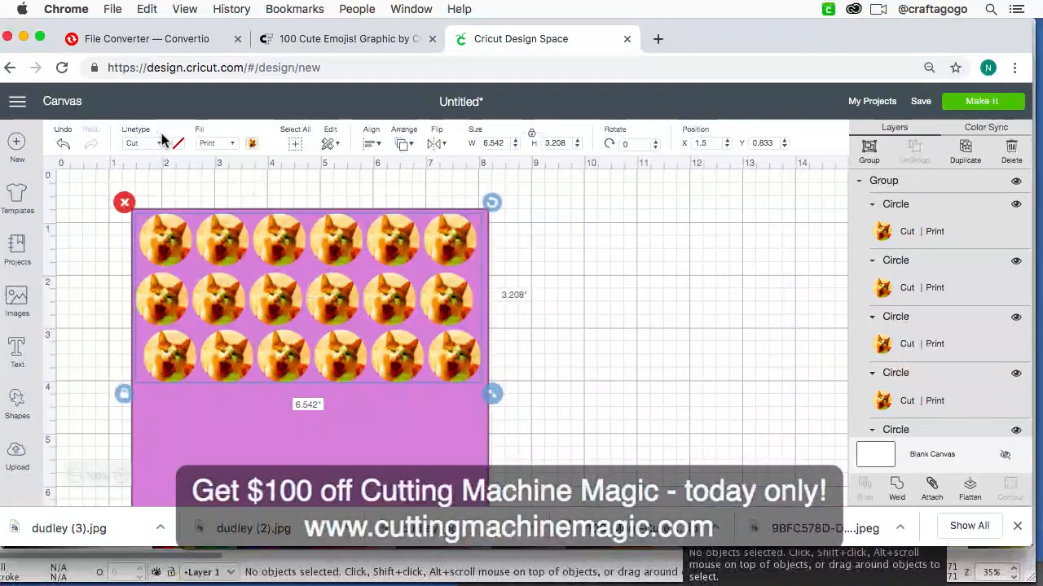
{"action": "key", "text": "super+v"}
{"action": "scroll", "coordinate": [217, 197], "scroll_direction": "down", "scroll_amount": 2}
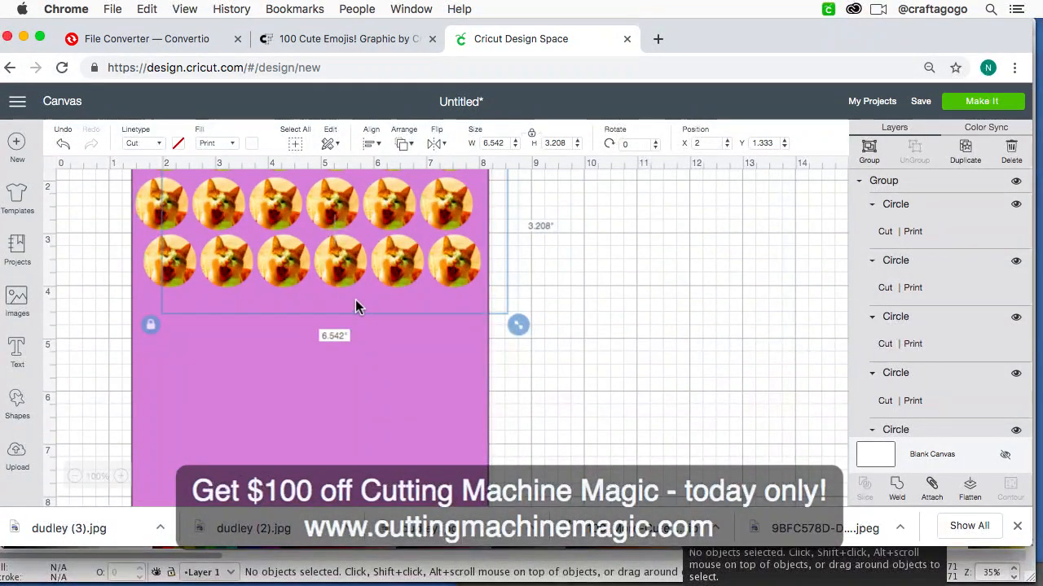
{"action": "scroll", "coordinate": [355, 306], "scroll_direction": "up", "scroll_amount": 2}
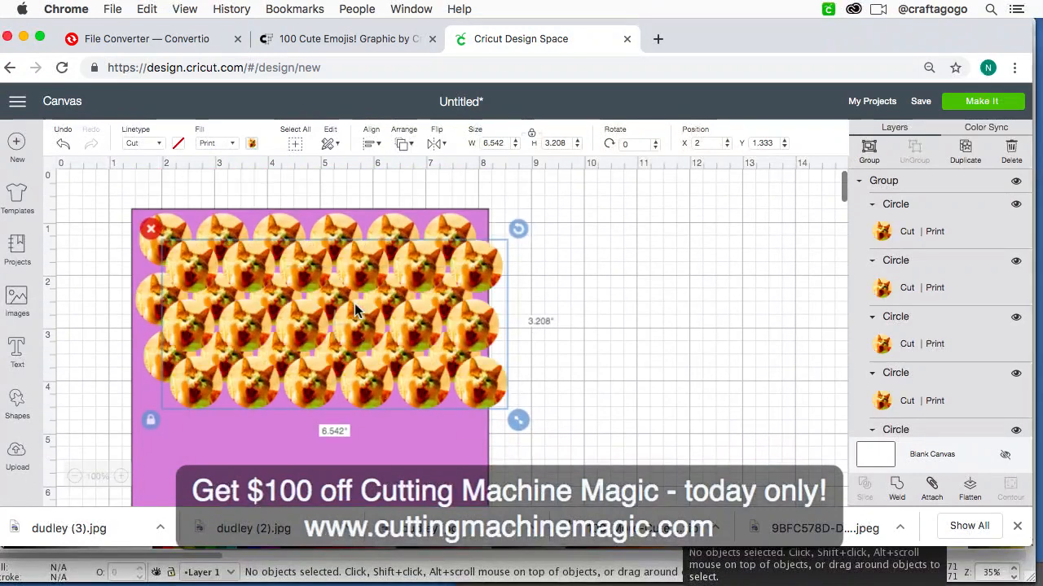
{"action": "left_click_drag", "start_coordinate": [430, 389], "coordinate": [425, 514]}
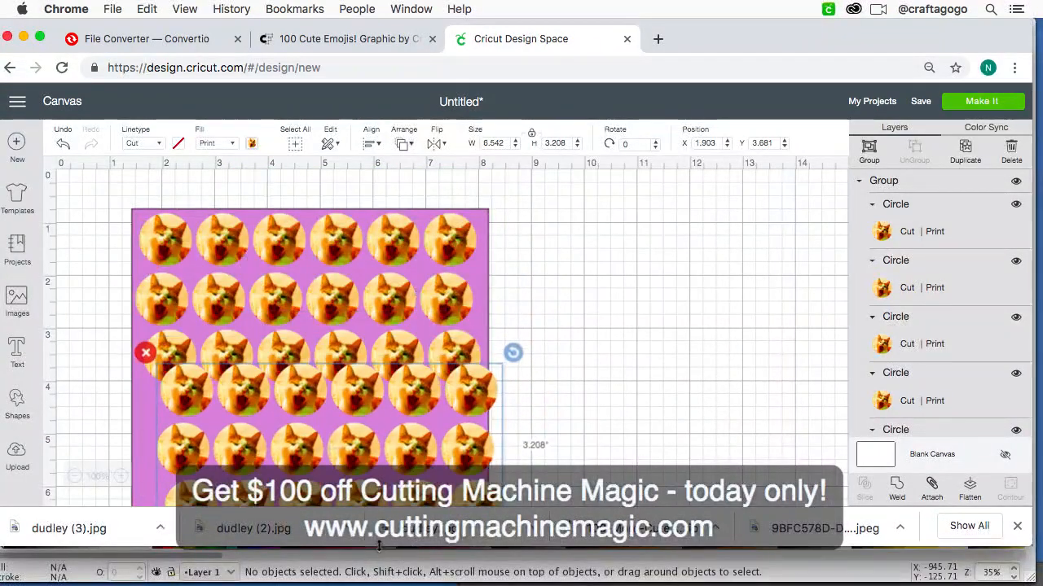
{"action": "scroll", "coordinate": [382, 456], "scroll_direction": "down", "scroll_amount": 2}
{"action": "left_click_drag", "start_coordinate": [410, 429], "coordinate": [385, 461]}
{"action": "scroll", "coordinate": [389, 462], "scroll_direction": "down", "scroll_amount": 4}
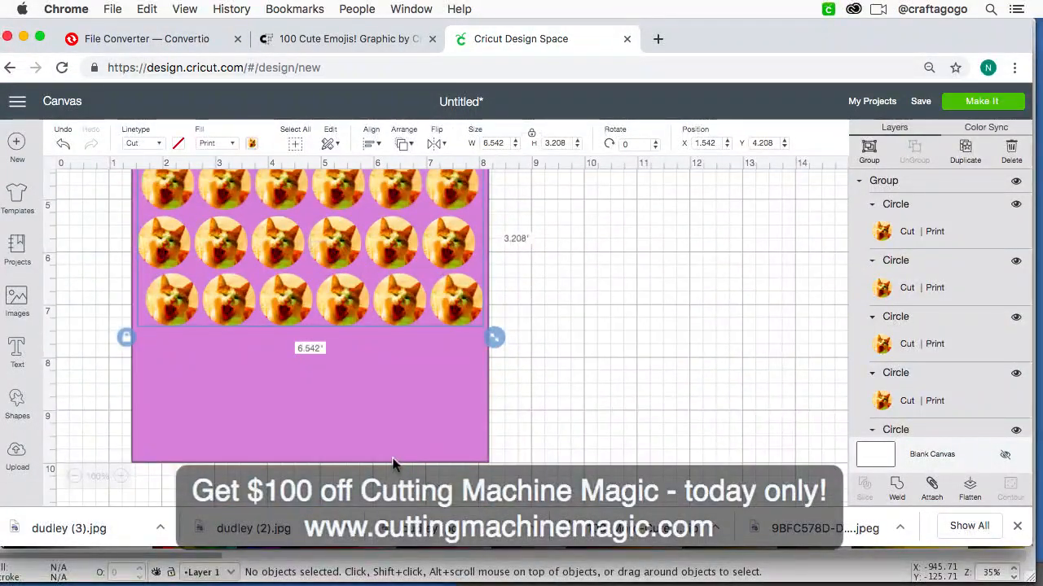
Step: Nudge the three copied rows vertically to a Y position of 4.108, closing the gap to the rows above
{"action": "key", "text": "super+minus"}
{"action": "key", "text": "super+minus"}
{"action": "key", "text": "super+minus"}
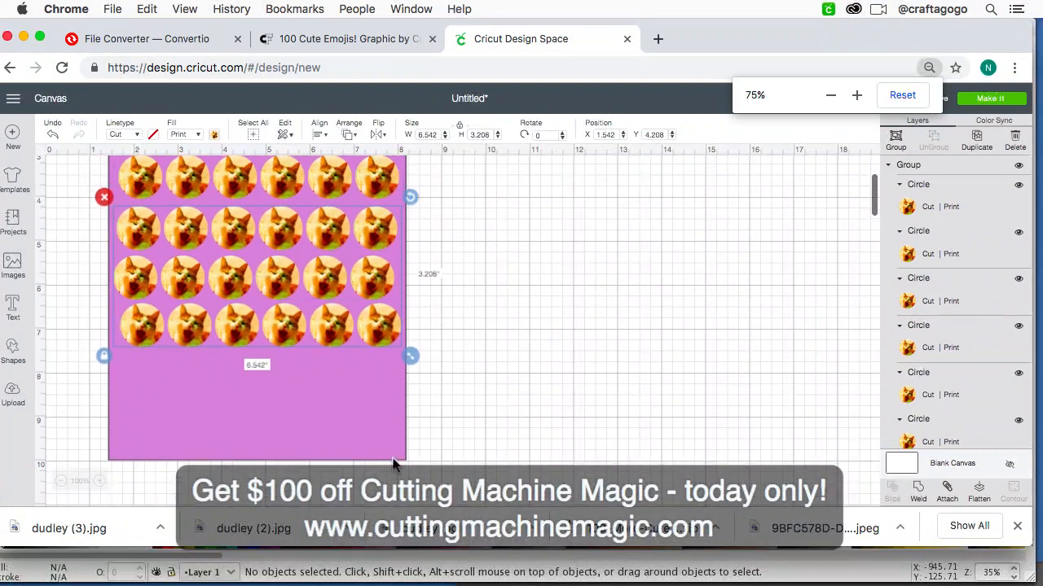
{"action": "scroll", "coordinate": [393, 465], "scroll_direction": "up", "scroll_amount": 1}
{"action": "key", "text": "Up"}
{"action": "key", "text": "Up"}
{"action": "key", "text": "Up"}
{"action": "key", "text": "Up"}
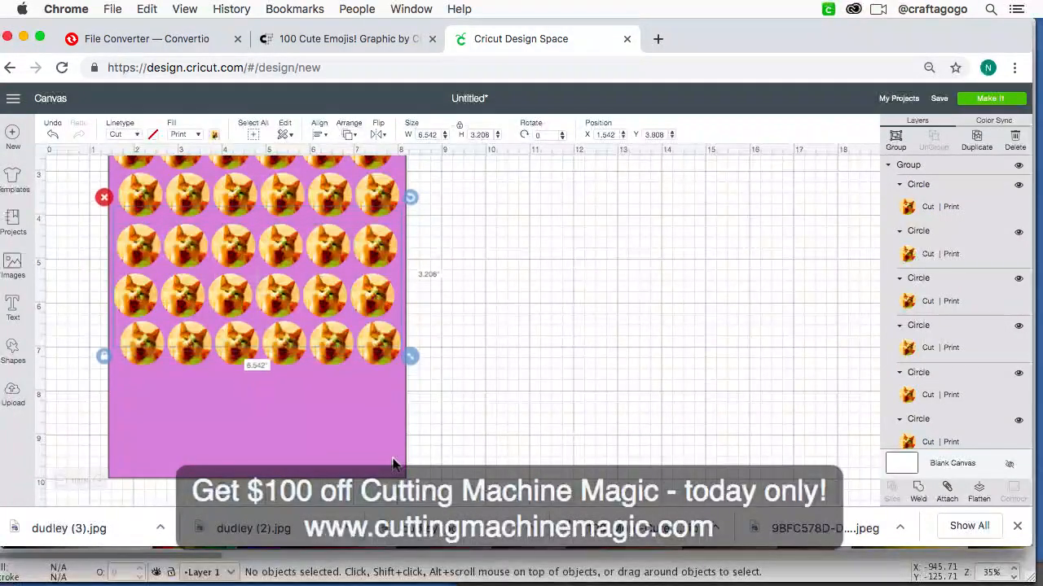
{"action": "key", "text": "Up"}
{"action": "key", "text": "Up"}
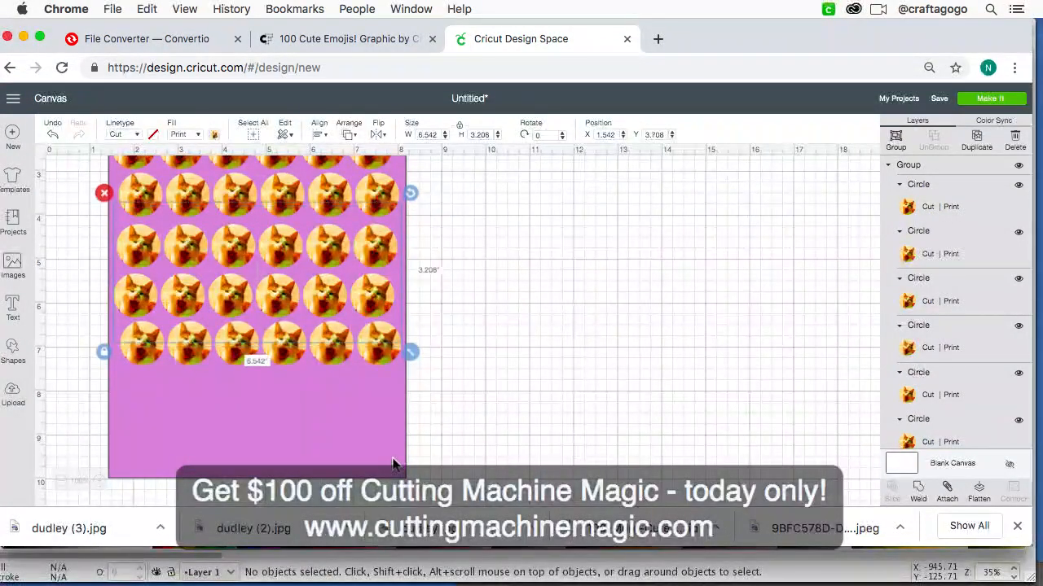
{"action": "key", "text": "Down"}
{"action": "key", "text": "Down"}
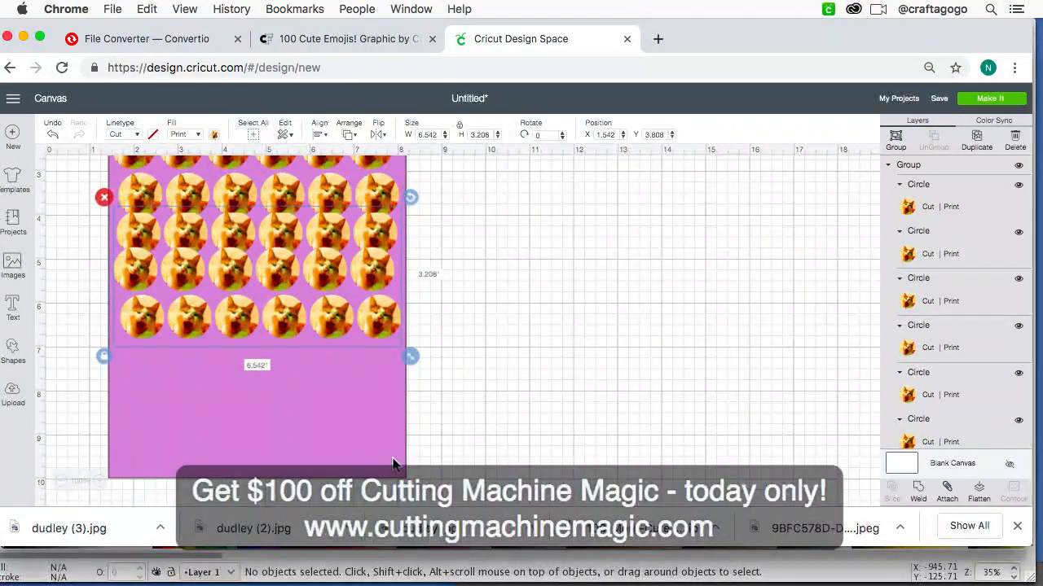
{"action": "key", "text": "Down"}
{"action": "key", "text": "Down"}
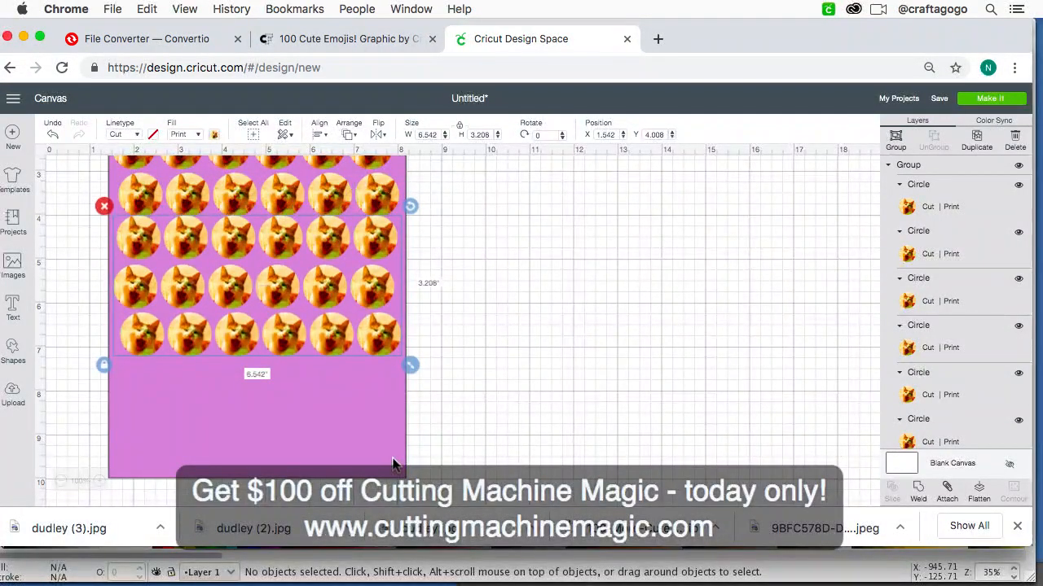
{"action": "key", "text": "Down"}
{"action": "key", "text": "Down"}
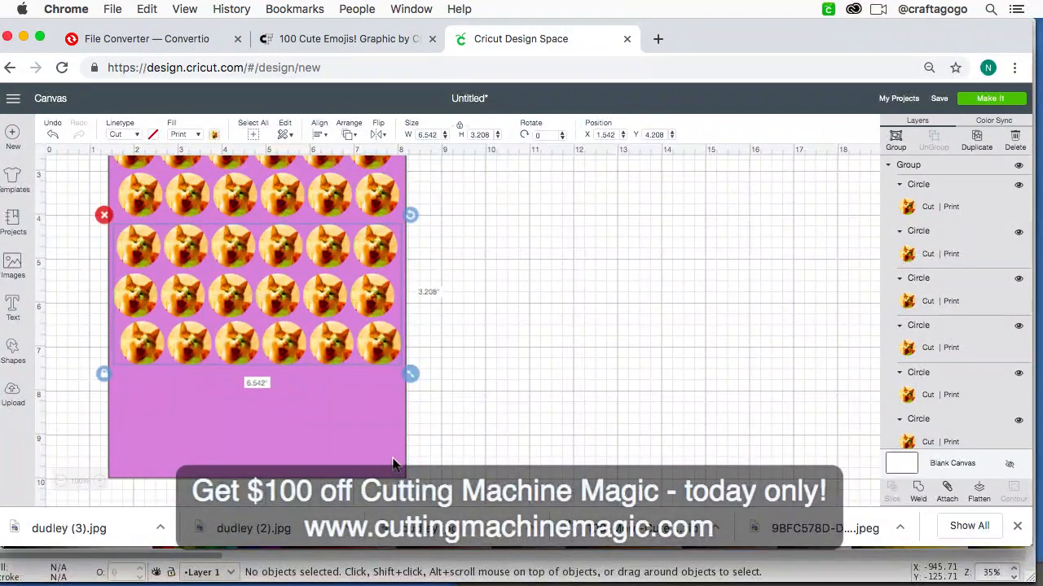
{"action": "key", "text": "Up"}
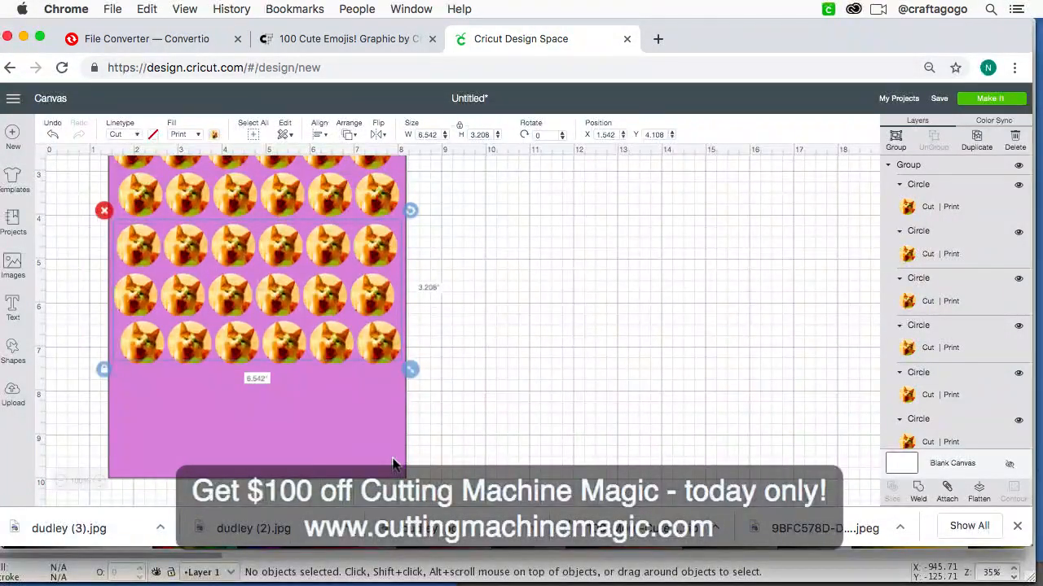
Step: Paste another copy of the three rows and place it beneath the sixth row at about X 1.51, Y 7.5
{"action": "key", "text": "super+v"}
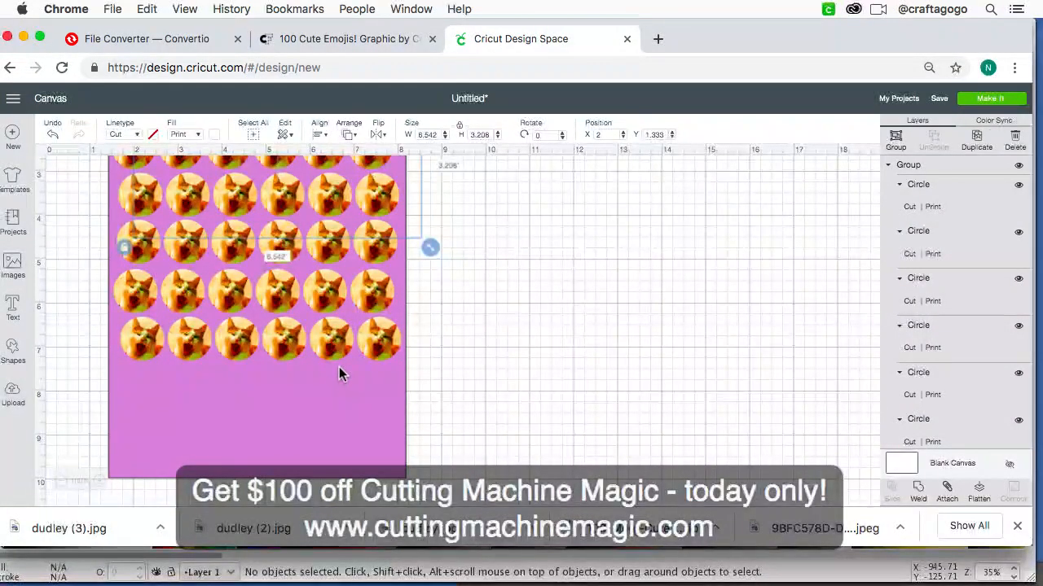
{"action": "scroll", "coordinate": [337, 367], "scroll_direction": "up", "scroll_amount": 3}
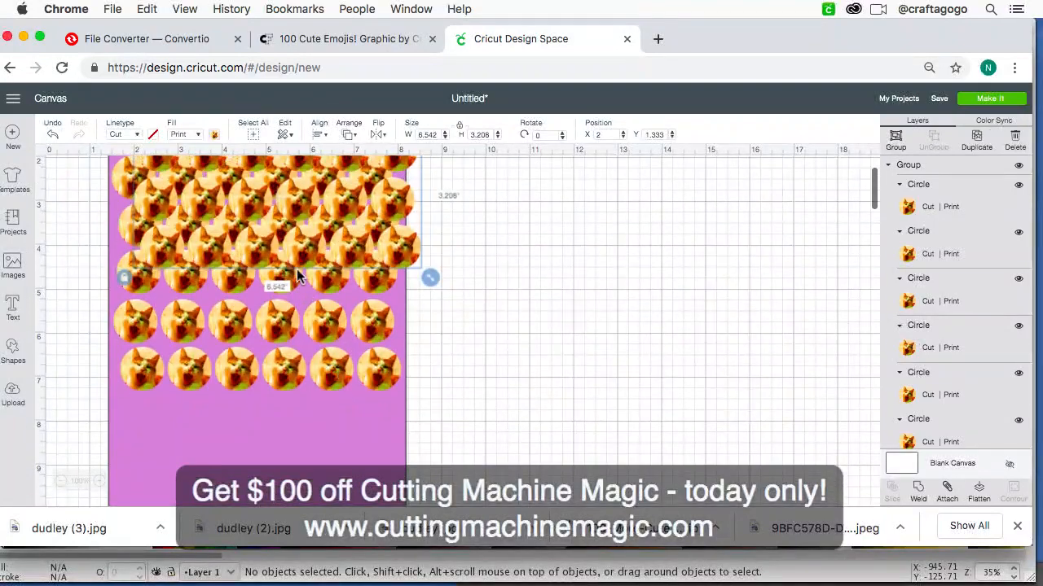
{"action": "left_click_drag", "start_coordinate": [301, 267], "coordinate": [258, 523]}
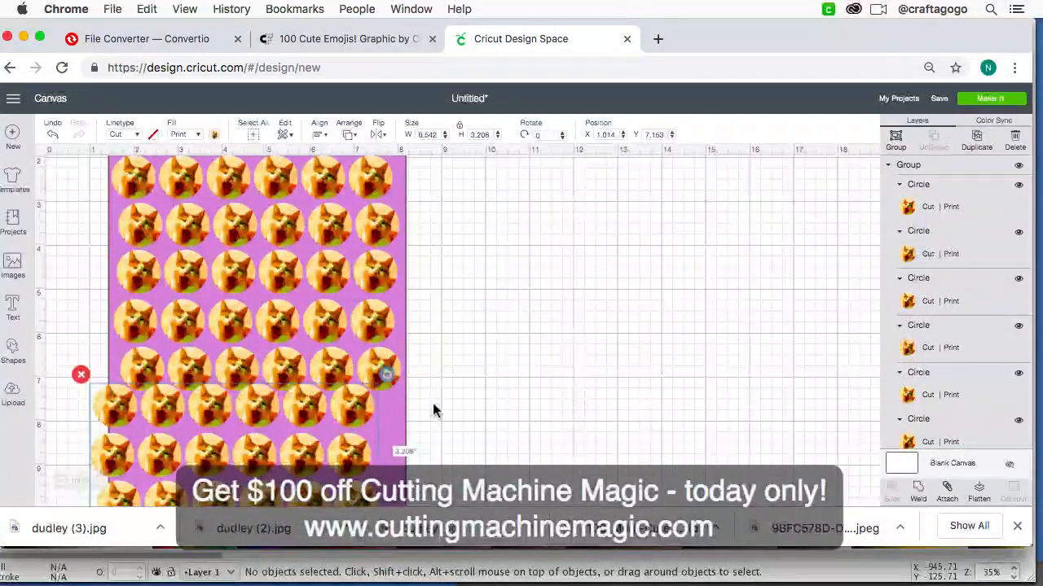
{"action": "scroll", "coordinate": [432, 409], "scroll_direction": "down", "scroll_amount": 4}
{"action": "left_click_drag", "start_coordinate": [358, 380], "coordinate": [377, 397]}
Step: Delete the lowest pasted row of cat circles that hangs over the purple sheet's lower edge
{"action": "right_click", "coordinate": [377, 396]}
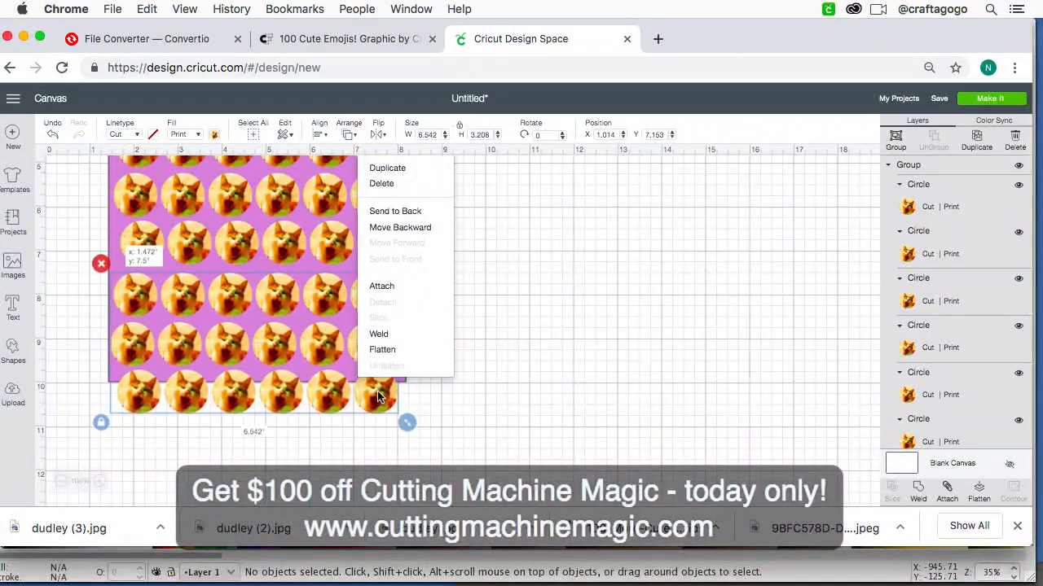
{"action": "scroll", "coordinate": [608, 405], "scroll_direction": "up", "scroll_amount": 2}
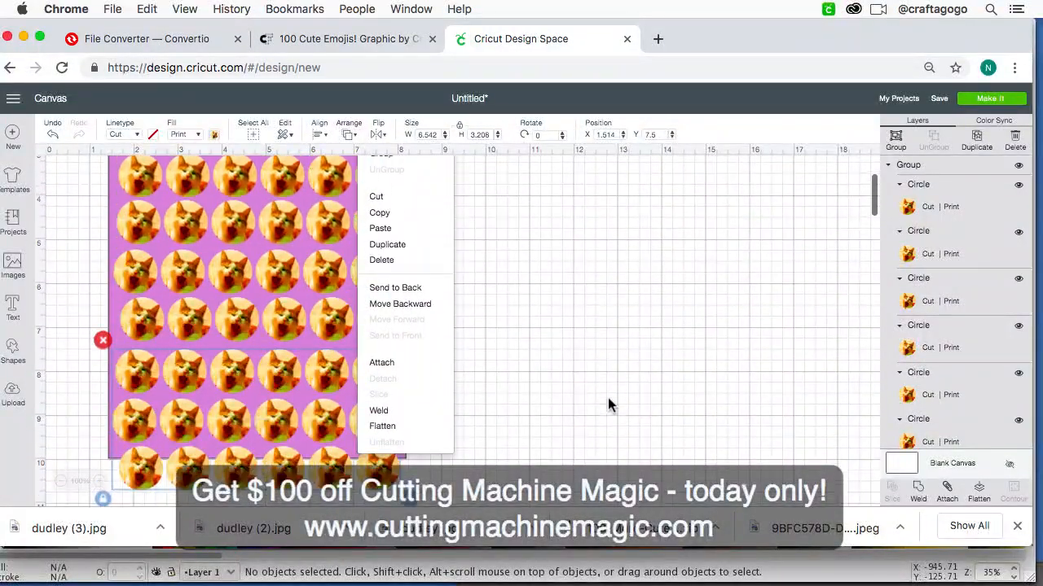
{"action": "scroll", "coordinate": [607, 404], "scroll_direction": "up", "scroll_amount": 4}
{"action": "scroll", "coordinate": [608, 405], "scroll_direction": "down", "scroll_amount": 6}
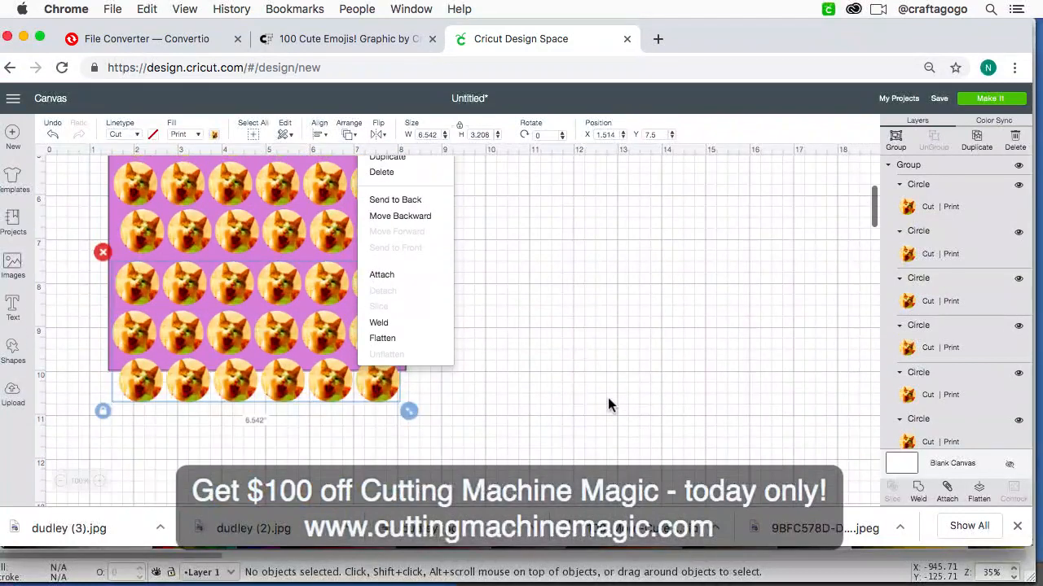
{"action": "left_click", "coordinate": [516, 364]}
{"action": "right_click", "coordinate": [362, 395]}
{"action": "left_click", "coordinate": [307, 421]}
{"action": "left_click", "coordinate": [330, 395]}
{"action": "left_click_drag", "start_coordinate": [330, 395], "coordinate": [323, 346]}
Step: Select all eight rows of cat circles without the purple sheet and align them left
{"action": "key", "text": "super+minus"}
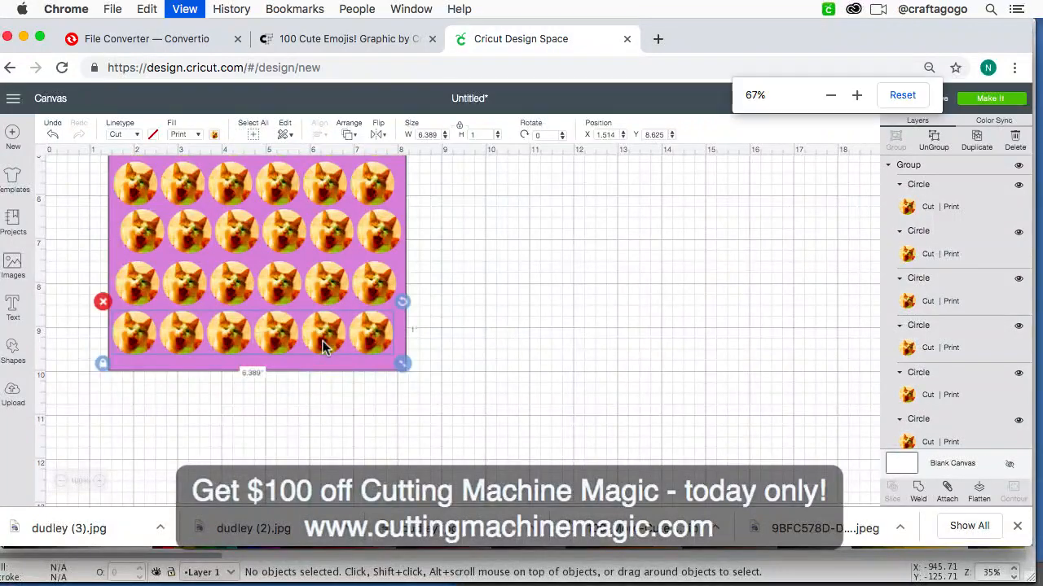
{"action": "scroll", "coordinate": [323, 347], "scroll_direction": "up", "scroll_amount": 5}
{"action": "scroll", "coordinate": [323, 346], "scroll_direction": "up", "scroll_amount": 3}
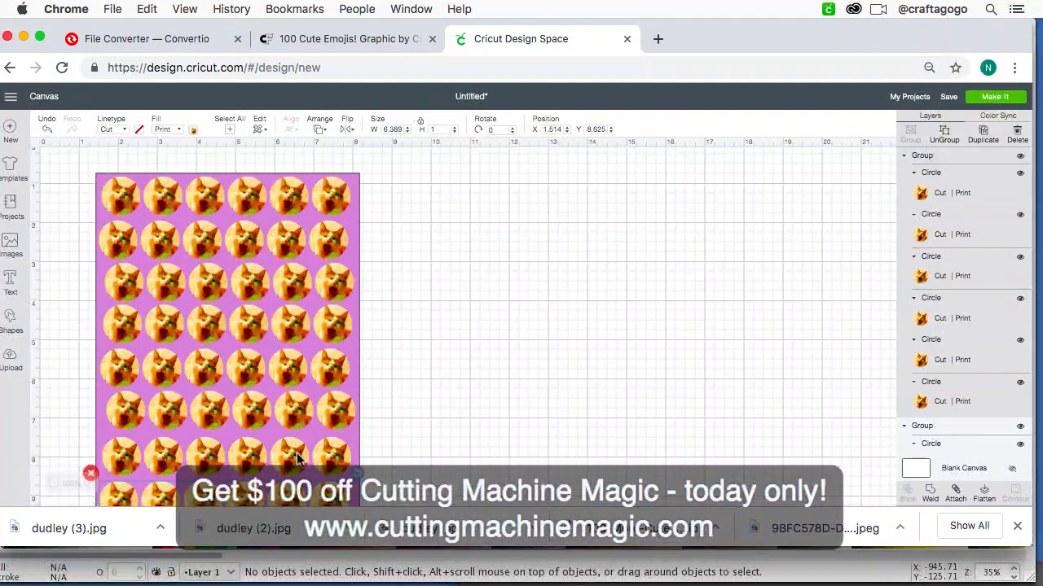
{"action": "scroll", "coordinate": [295, 458], "scroll_direction": "down", "scroll_amount": 2}
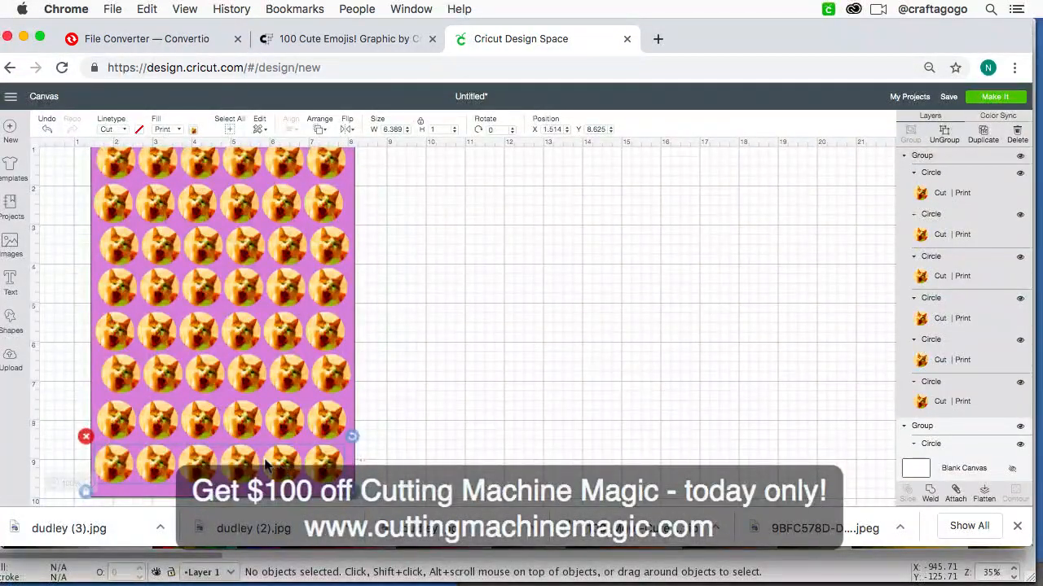
{"action": "left_click", "coordinate": [244, 426], "text": "shift"}
{"action": "left_click", "coordinate": [246, 376], "text": "shift"}
{"action": "left_click", "coordinate": [246, 338], "text": "shift"}
{"action": "left_click", "coordinate": [237, 302], "text": "shift"}
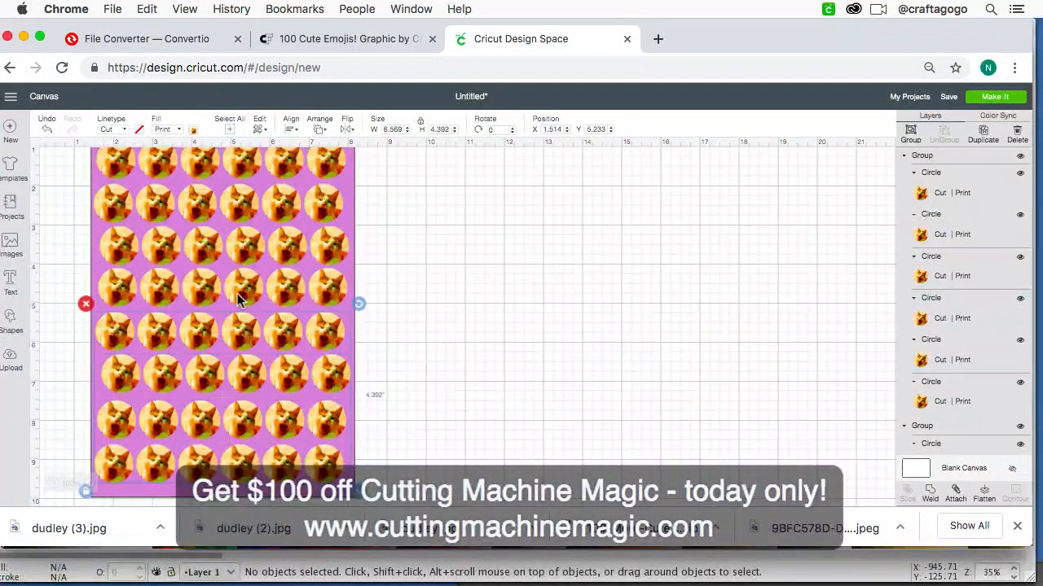
{"action": "left_click", "coordinate": [242, 285], "text": "shift"}
{"action": "left_click", "coordinate": [242, 246], "text": "shift"}
{"action": "left_click", "coordinate": [240, 210], "text": "shift"}
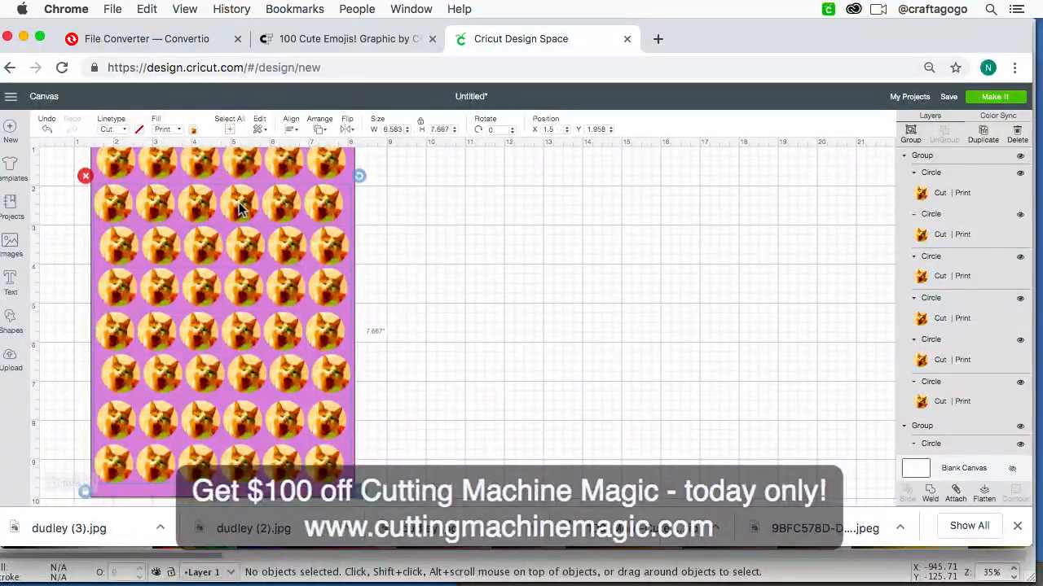
{"action": "scroll", "coordinate": [240, 210], "scroll_direction": "up", "scroll_amount": 1}
{"action": "left_click", "coordinate": [240, 210], "text": "shift"}
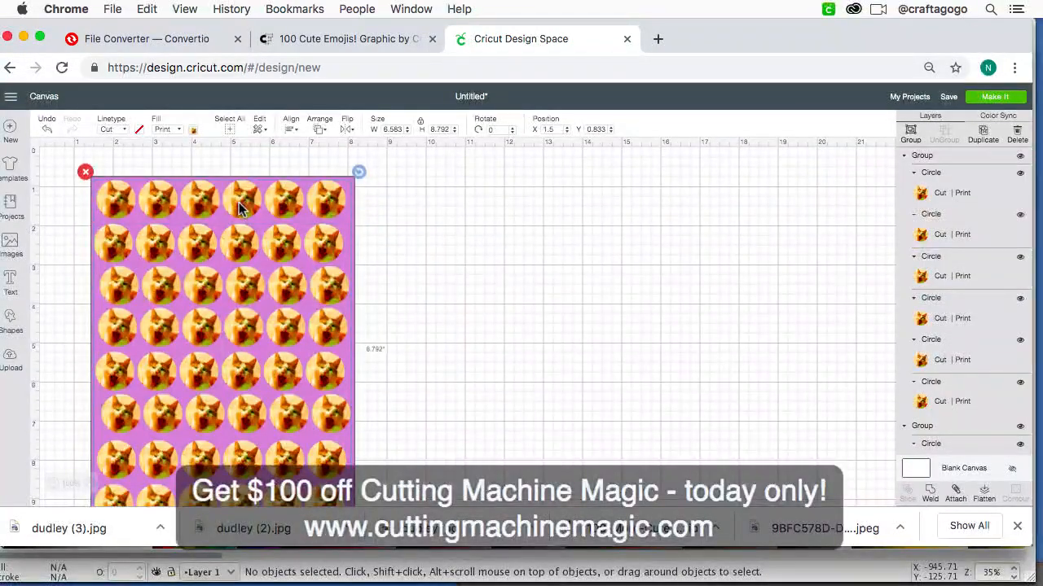
{"action": "left_click", "coordinate": [291, 132]}
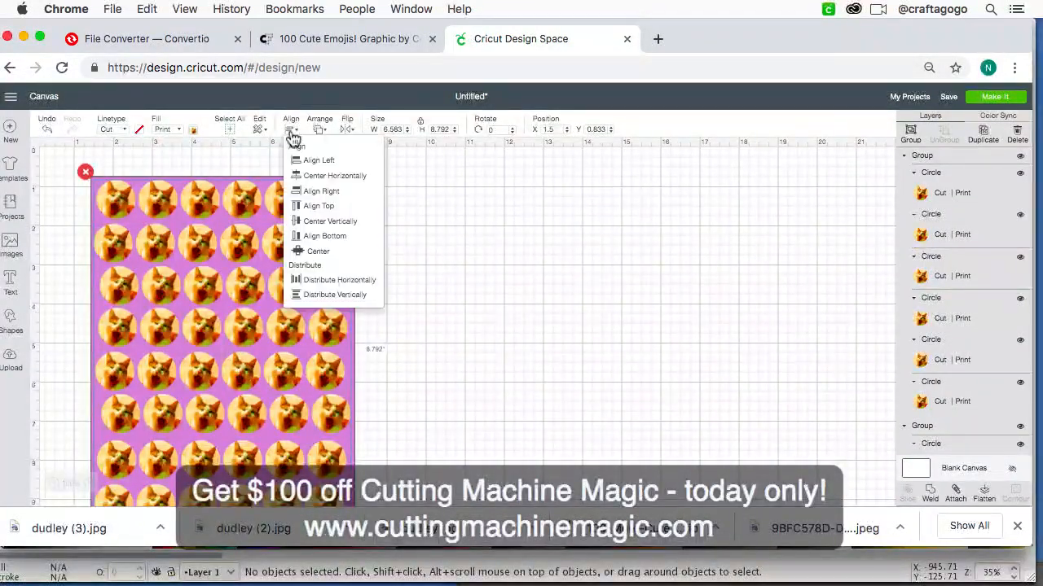
{"action": "left_click", "coordinate": [311, 159]}
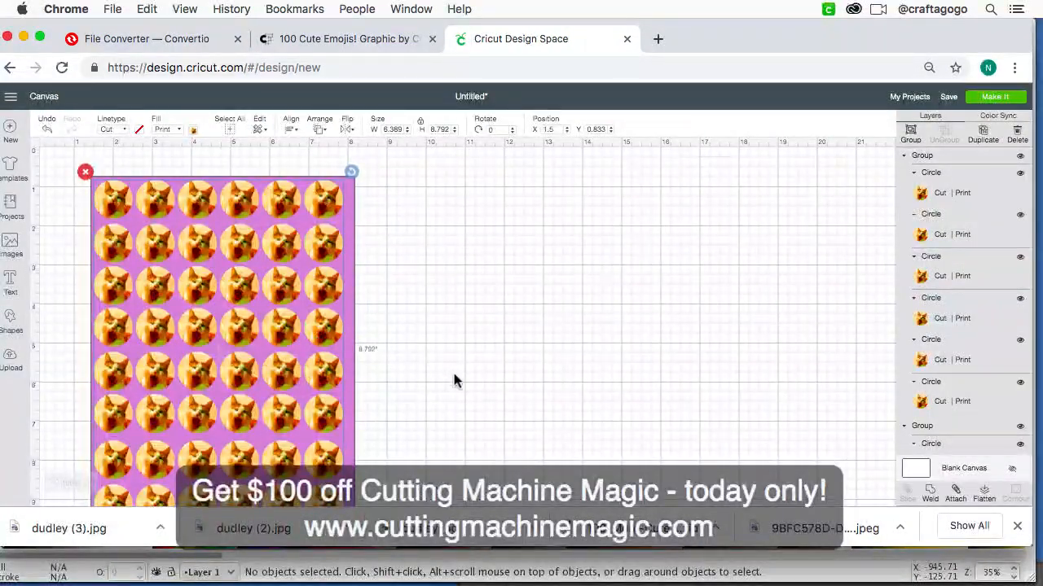
Step: Distribute the eight selected rows vertically and deselect them
{"action": "left_click", "coordinate": [290, 132]}
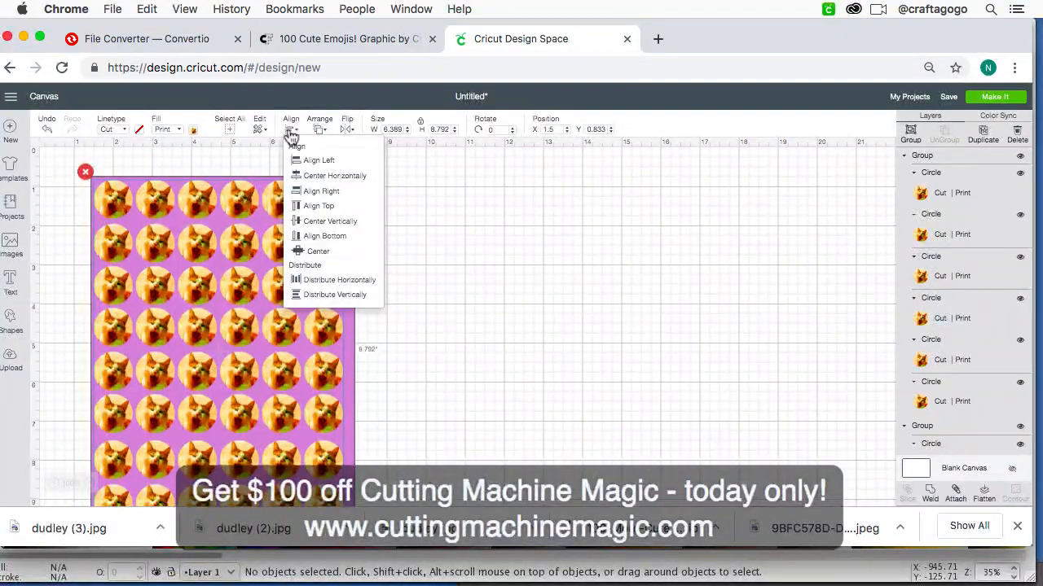
{"action": "left_click", "coordinate": [314, 295]}
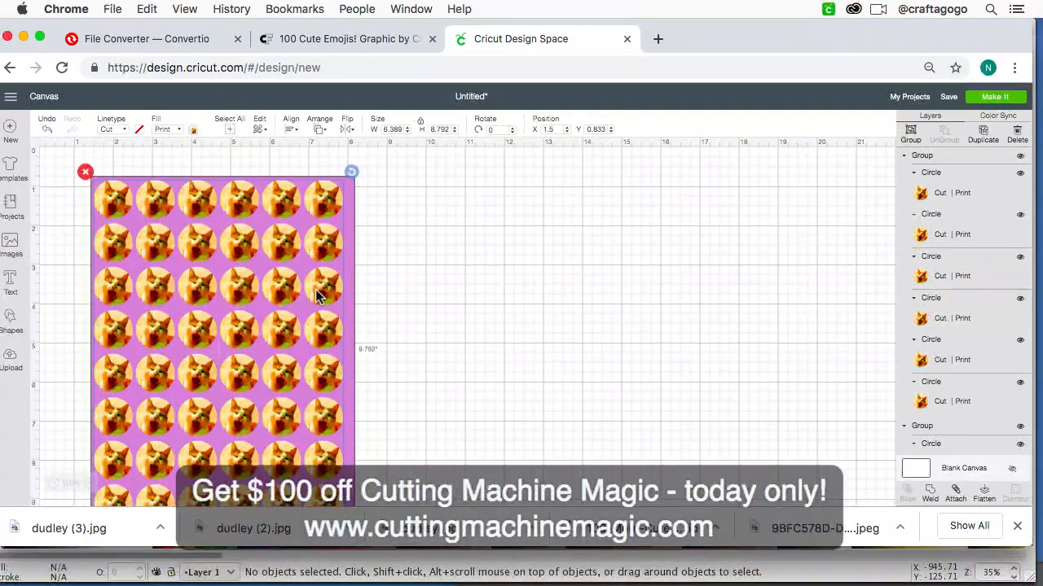
{"action": "left_click", "coordinate": [390, 394]}
Step: Delete the purple 6.75 by 9.25 inch guide rectangle behind the cat circles
{"action": "key", "text": "super+minus"}
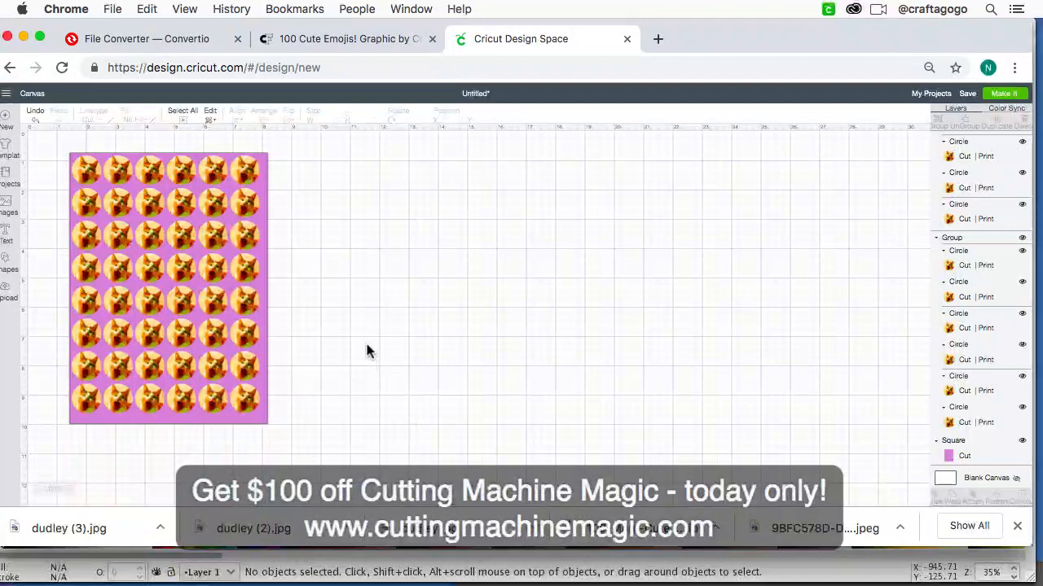
{"action": "left_click", "coordinate": [265, 321]}
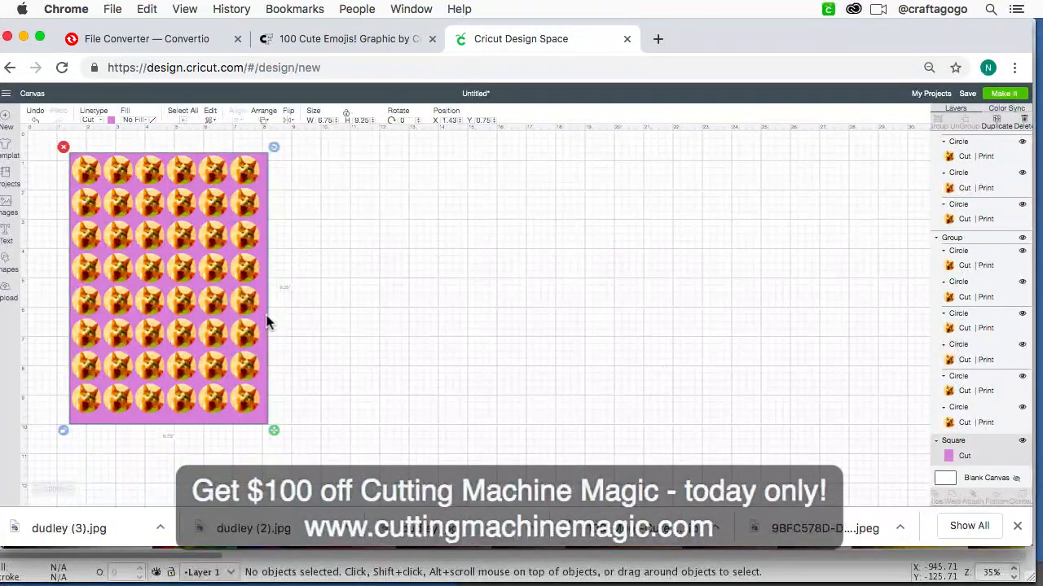
{"action": "left_click", "coordinate": [306, 373]}
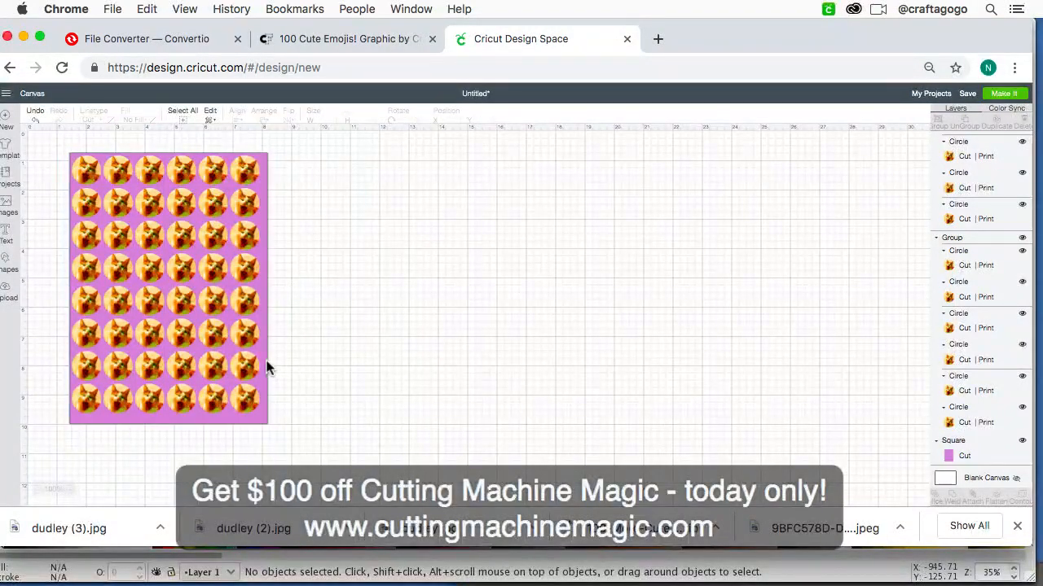
{"action": "left_click", "coordinate": [269, 368]}
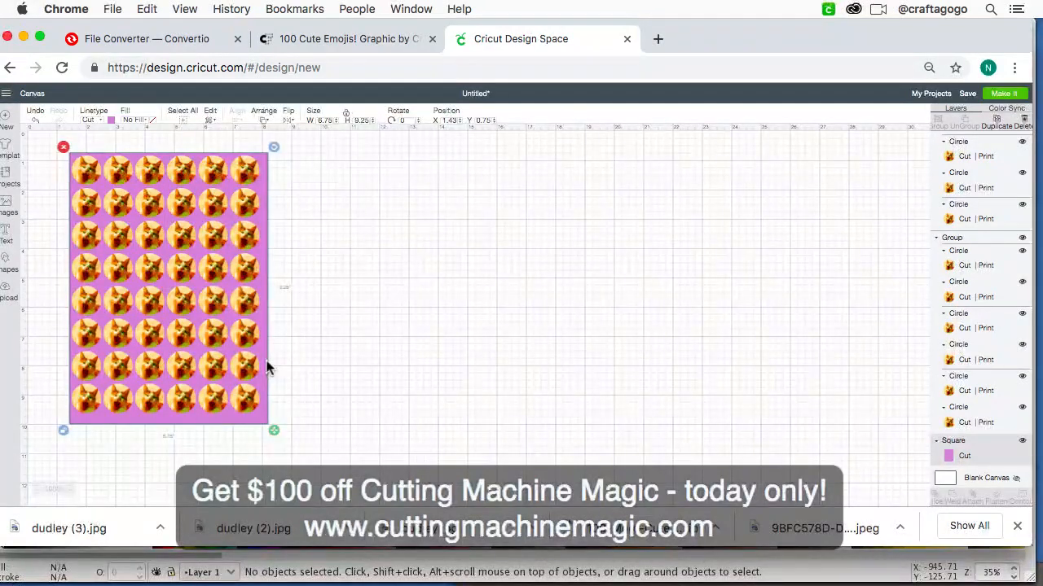
{"action": "key", "text": "Delete"}
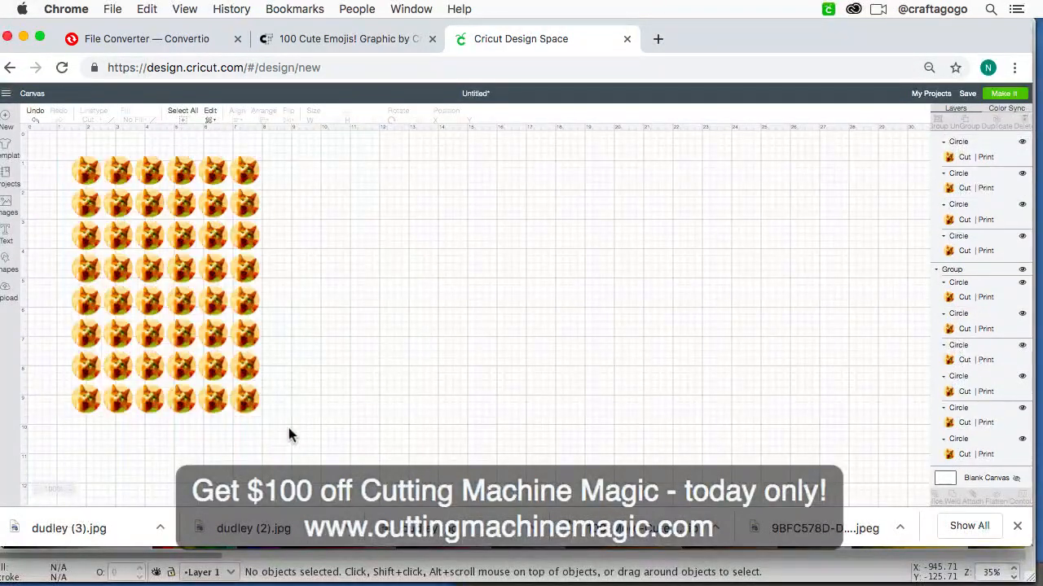
Step: Attach all eight rows of cat circles together and preview their layout on the cutting mat, returning to the canvas
{"action": "left_click_drag", "start_coordinate": [289, 429], "coordinate": [61, 133]}
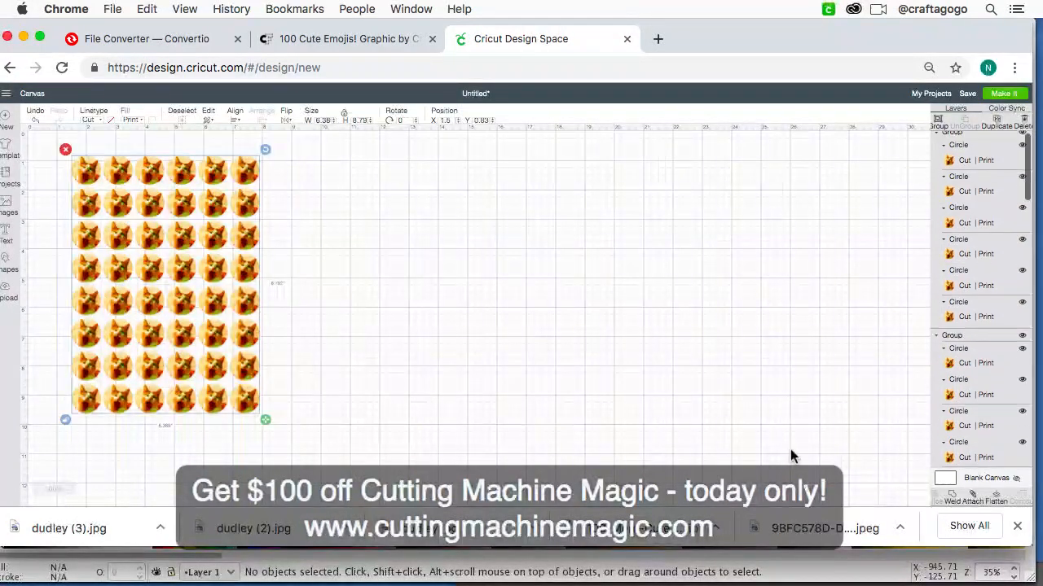
{"action": "left_click", "coordinate": [973, 500]}
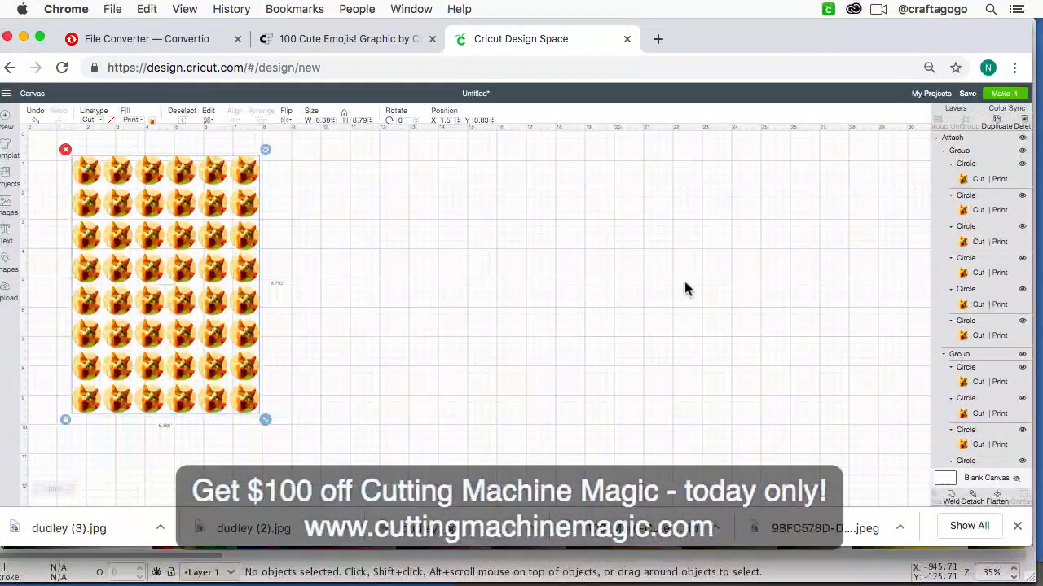
{"action": "left_click", "coordinate": [1000, 94]}
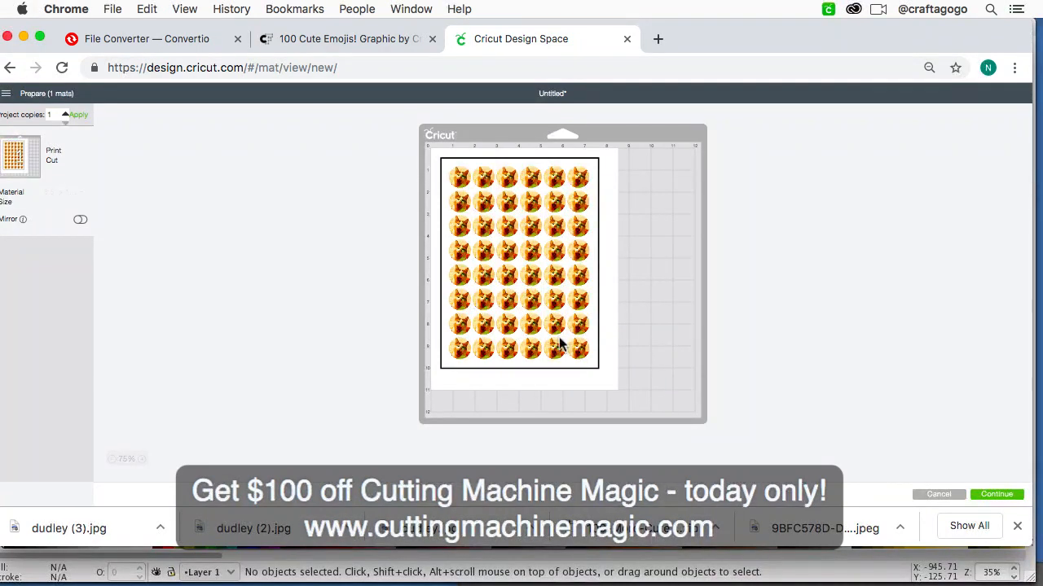
{"action": "left_click", "coordinate": [939, 495]}
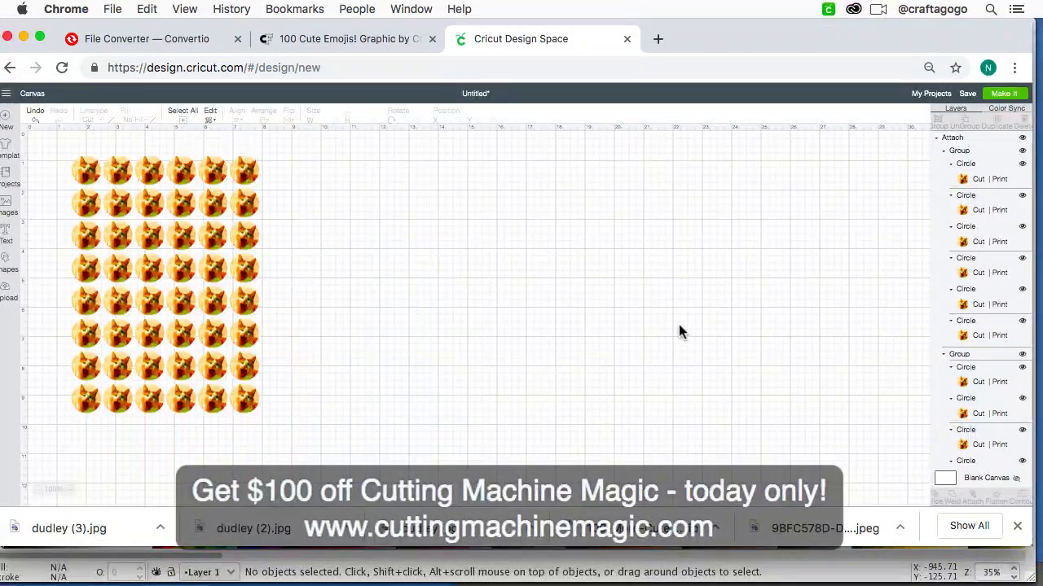
{"action": "mouse_move", "coordinate": [511, 580]}
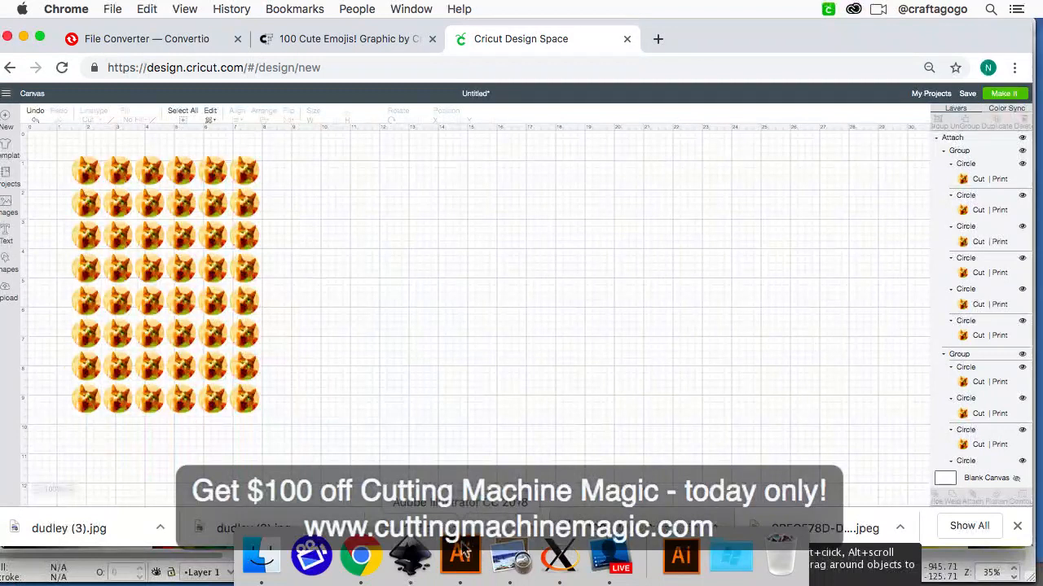
{"action": "left_click", "coordinate": [621, 556]}
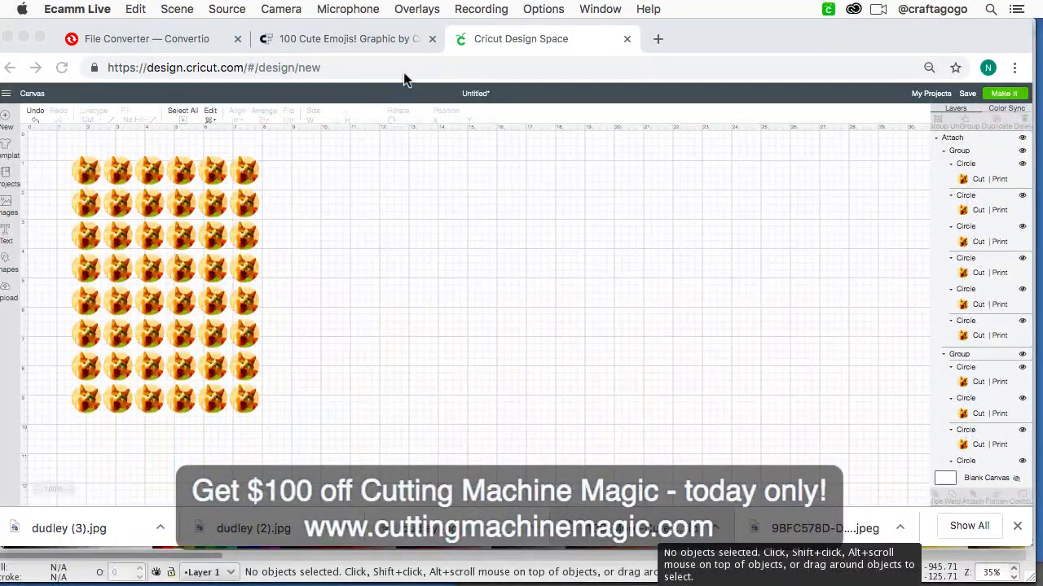
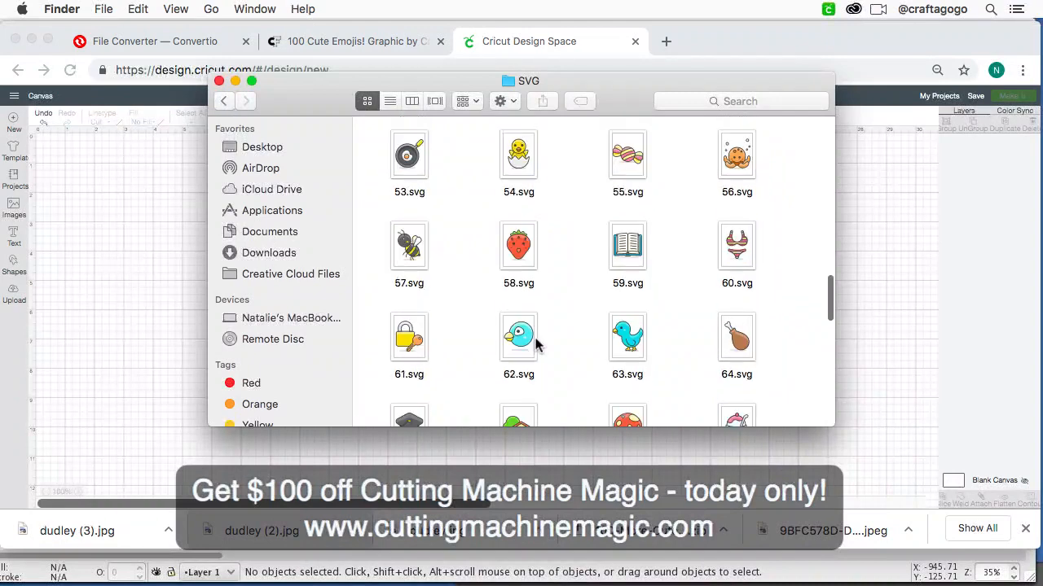
Step: Find the unicorn file 99.svg in the SVG folder and open it in Inkscape to view it
{"action": "scroll", "coordinate": [535, 345], "scroll_direction": "down", "scroll_amount": 5}
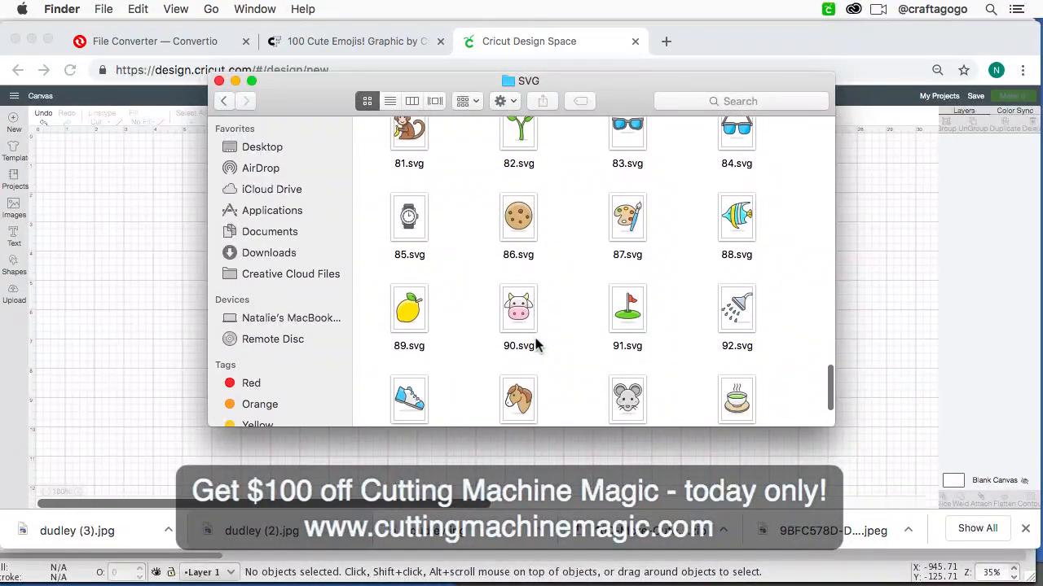
{"action": "scroll", "coordinate": [535, 345], "scroll_direction": "down", "scroll_amount": 1}
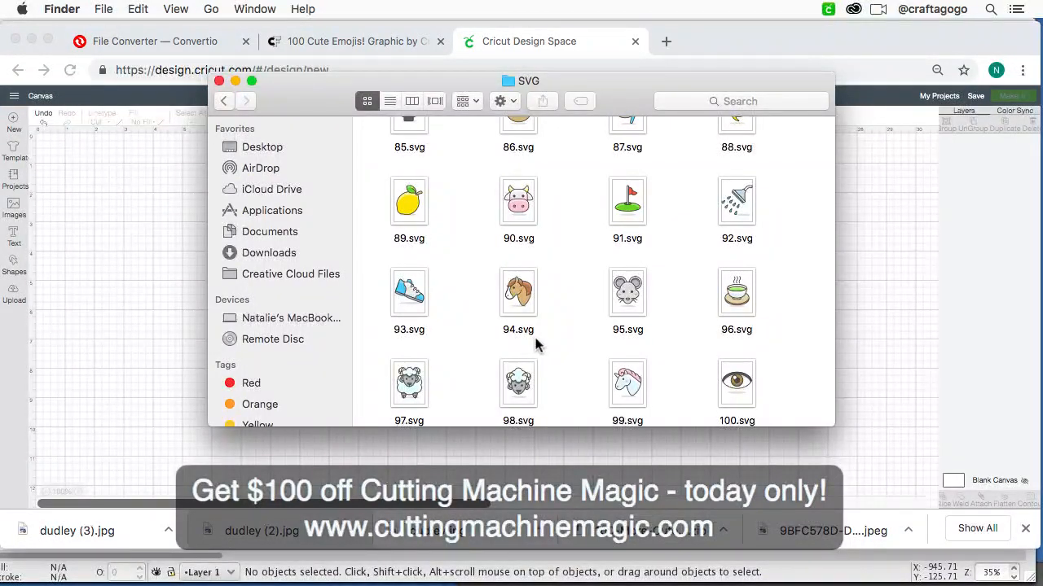
{"action": "scroll", "coordinate": [576, 356], "scroll_direction": "up", "scroll_amount": 8}
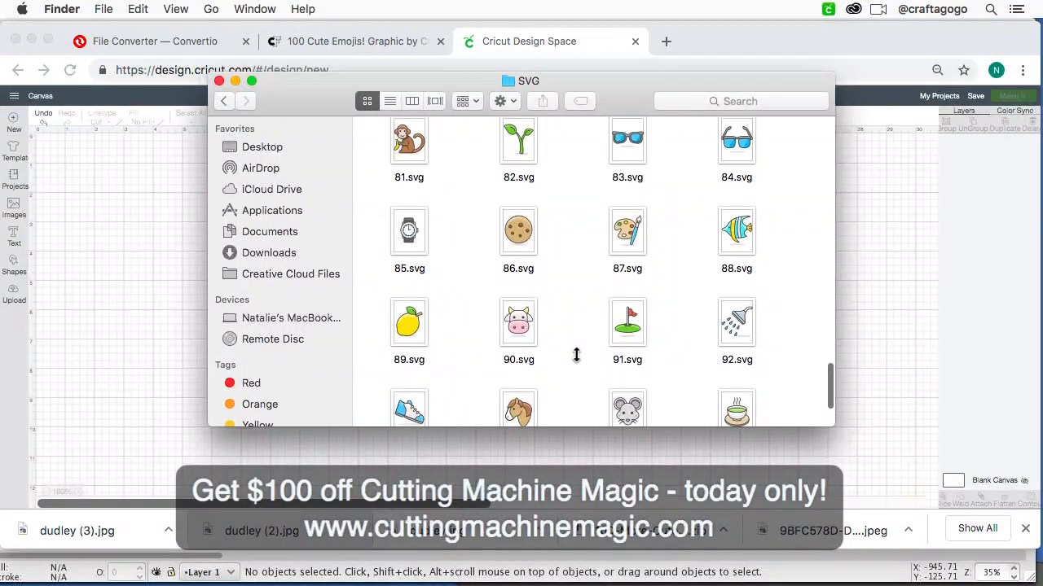
{"action": "scroll", "coordinate": [576, 356], "scroll_direction": "up", "scroll_amount": 8}
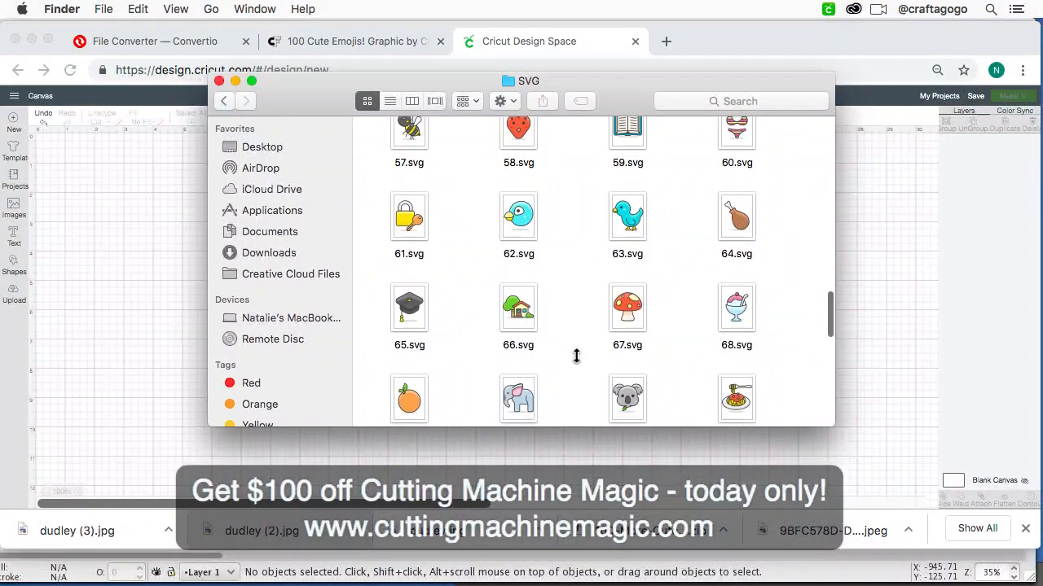
{"action": "scroll", "coordinate": [576, 356], "scroll_direction": "down", "scroll_amount": 14}
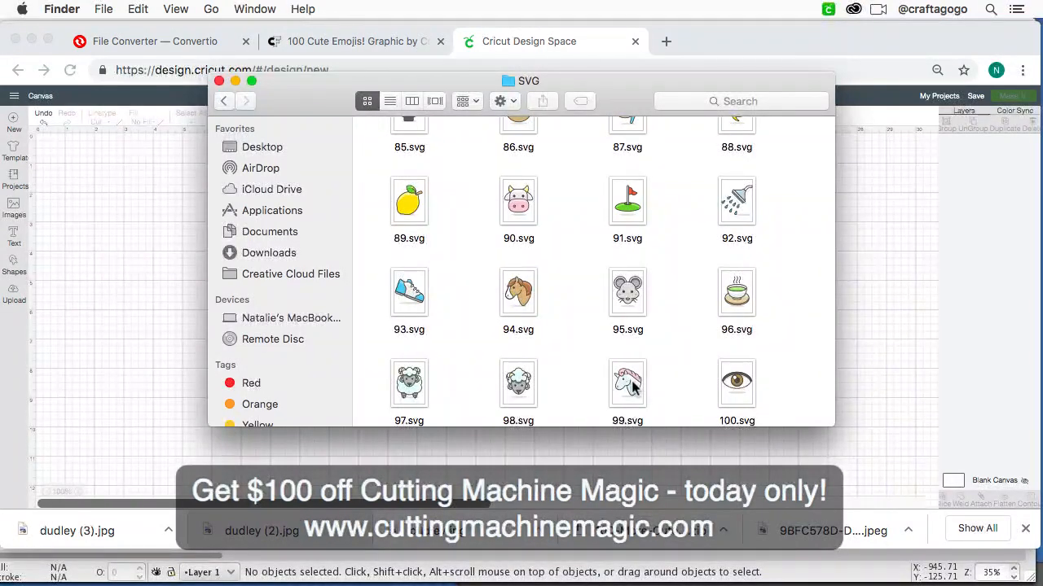
{"action": "left_click", "coordinate": [632, 389]}
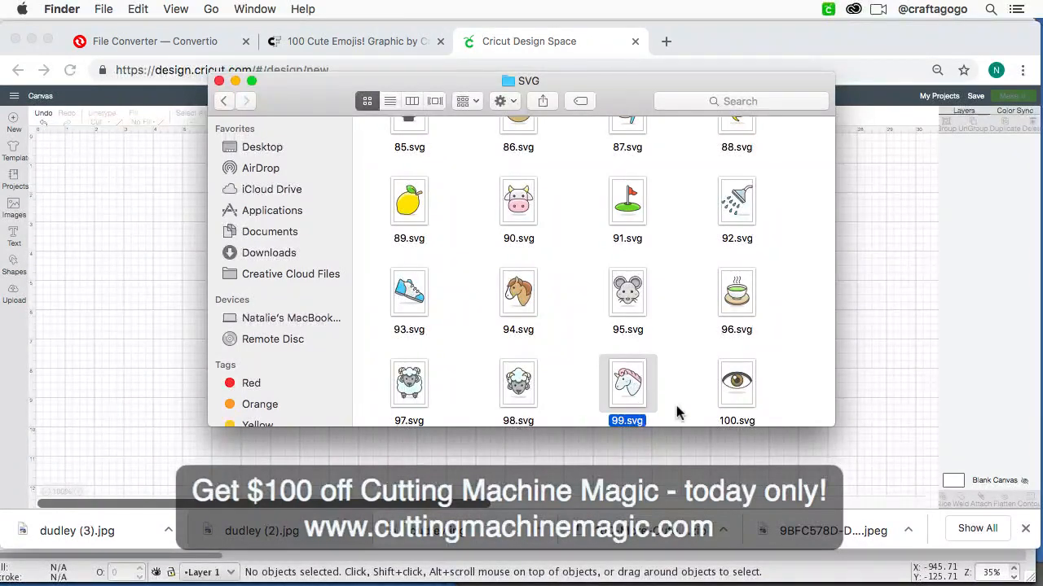
{"action": "double_click", "coordinate": [629, 383]}
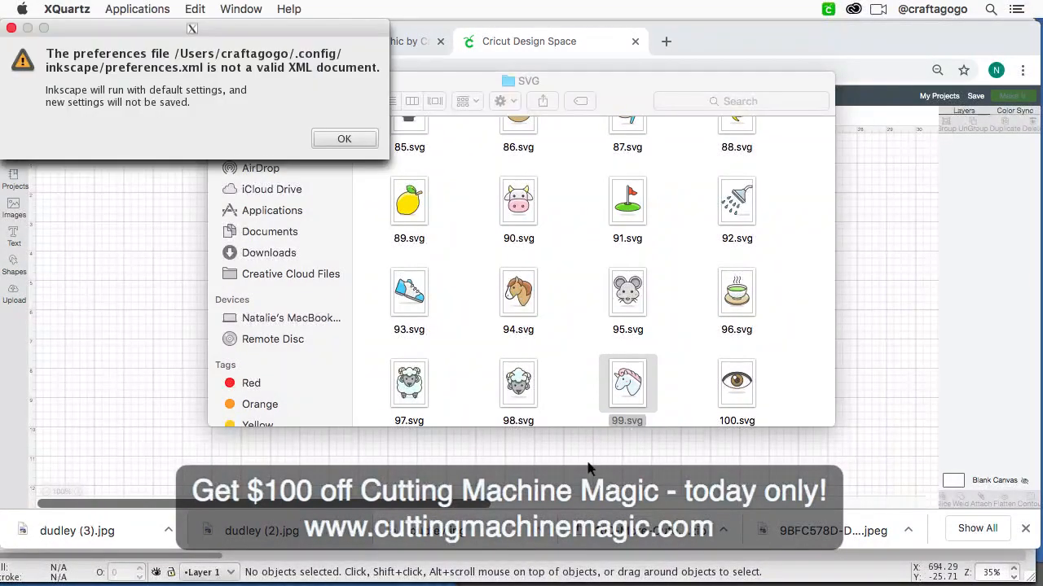
{"action": "left_click", "coordinate": [346, 140]}
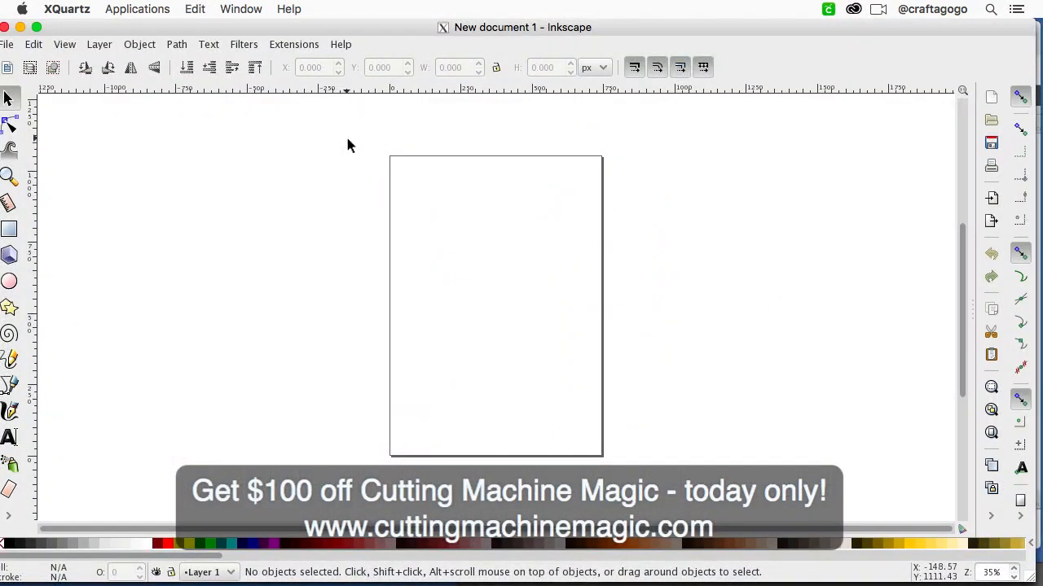
{"action": "left_click_drag", "start_coordinate": [282, 47], "coordinate": [576, 108]}
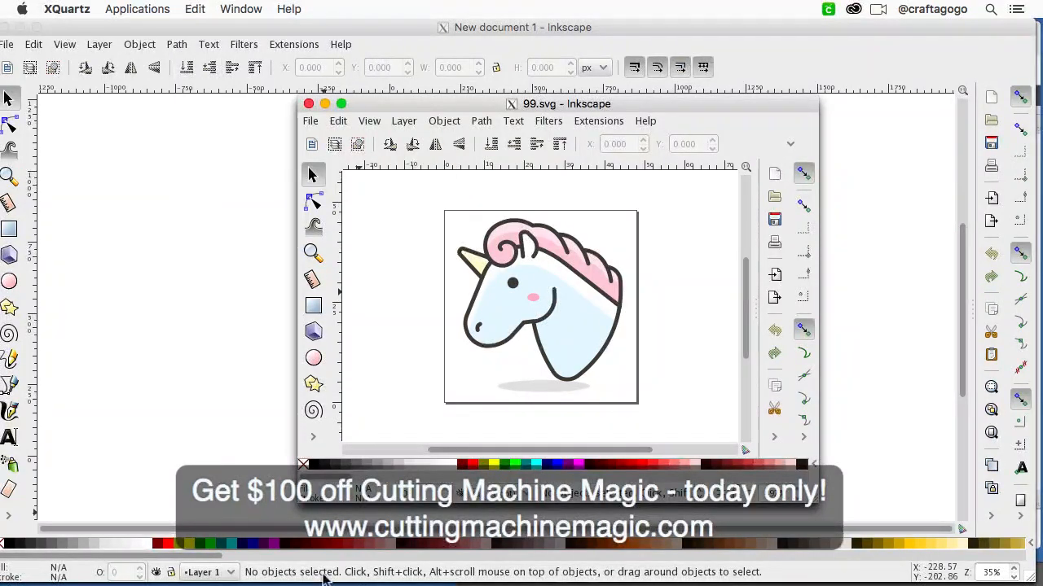
Step: Switch to Chrome and bring up the Convertio file converter page
{"action": "mouse_move", "coordinate": [325, 580]}
{"action": "left_click", "coordinate": [360, 556]}
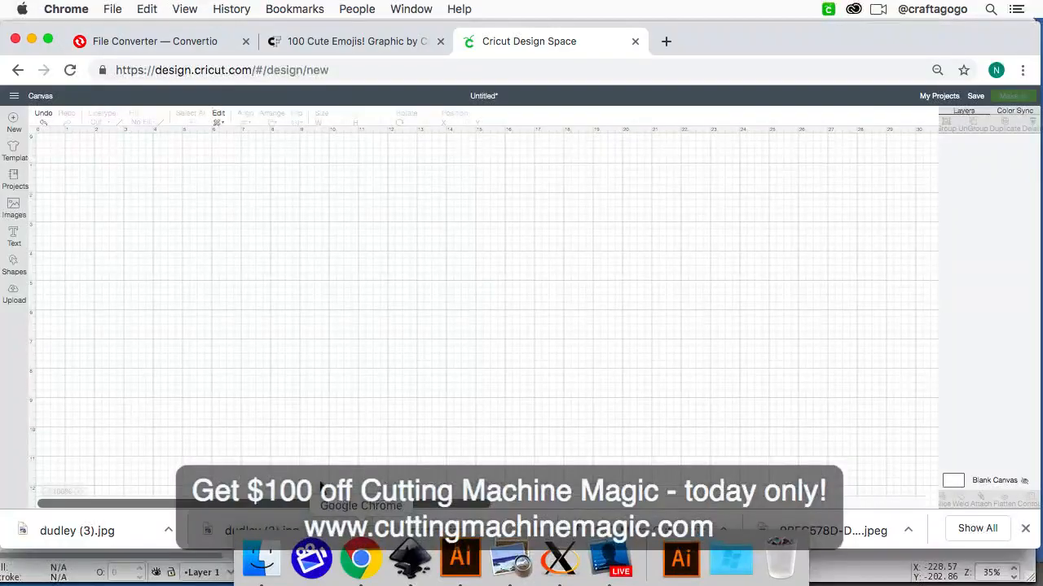
{"action": "left_click", "coordinate": [174, 44]}
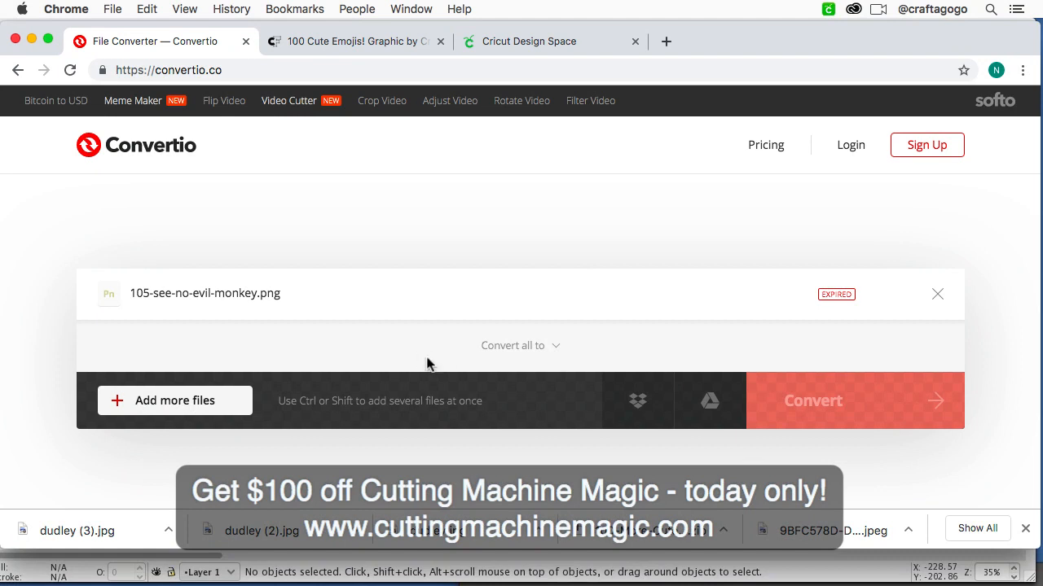
{"action": "mouse_move", "coordinate": [194, 409]}
{"action": "scroll", "coordinate": [524, 215], "scroll_direction": "down", "scroll_amount": 5}
{"action": "scroll", "coordinate": [523, 217], "scroll_direction": "up", "scroll_amount": 5}
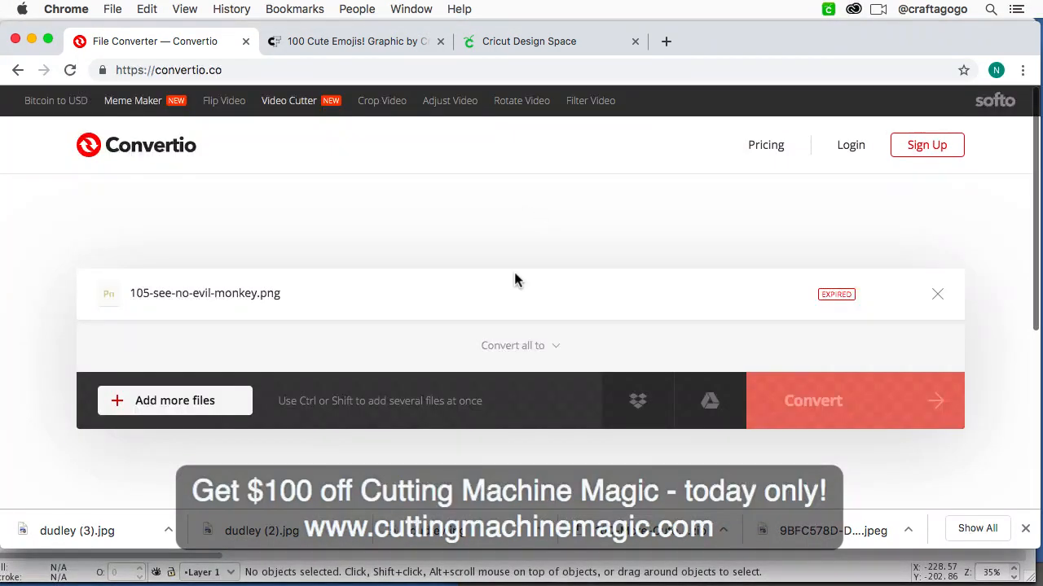
Step: Add 99.svg from the SVG folder inside 100-More-Cute-Emojis to the Convertio file list
{"action": "left_click", "coordinate": [184, 366]}
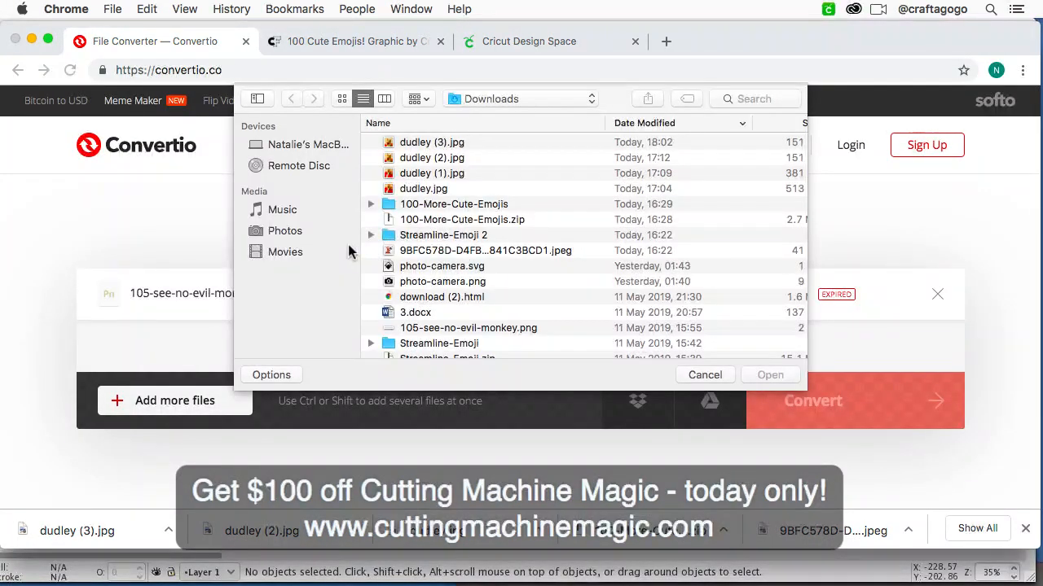
{"action": "double_click", "coordinate": [470, 207]}
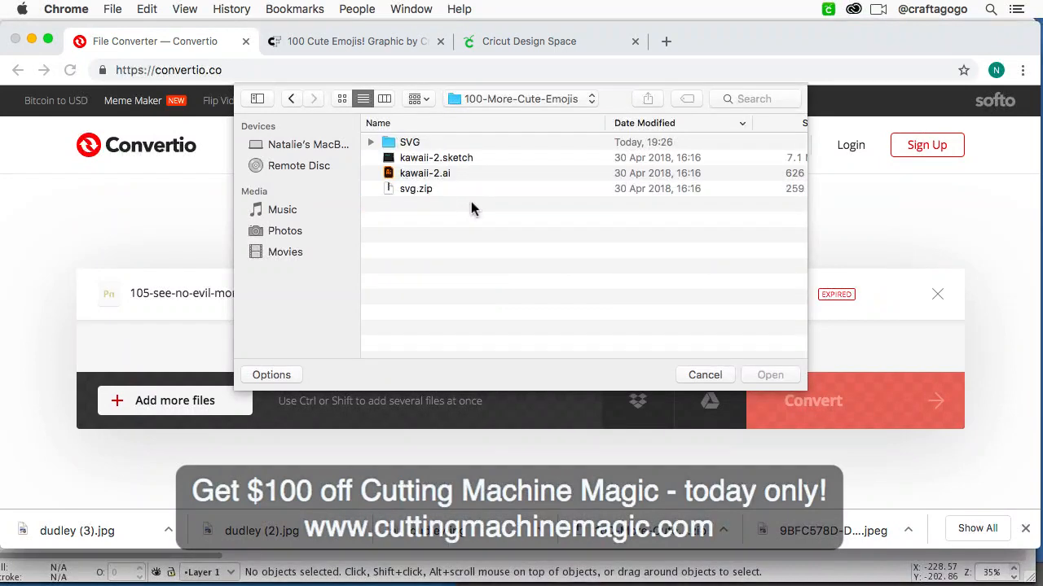
{"action": "double_click", "coordinate": [414, 143]}
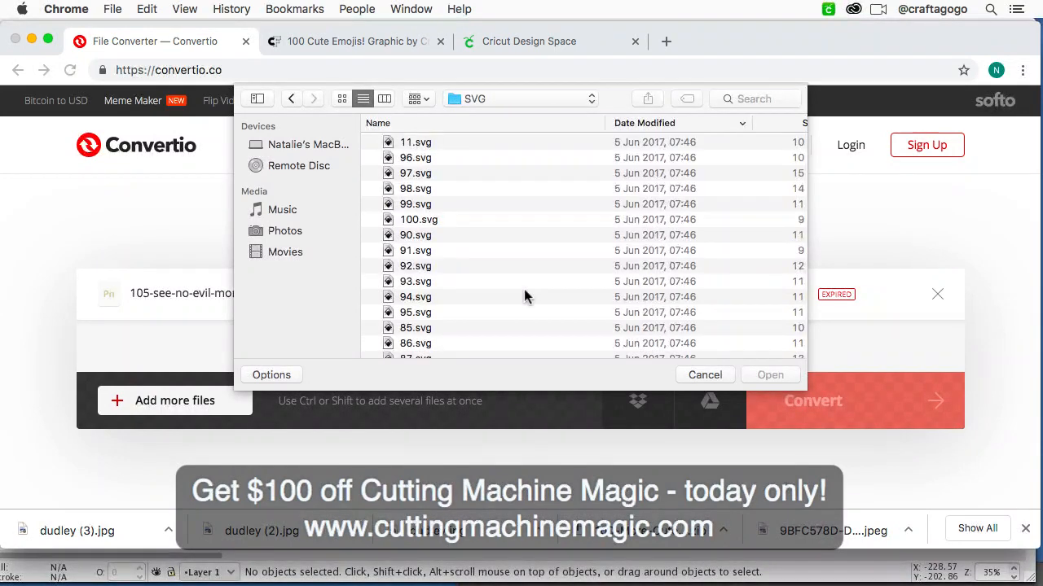
{"action": "scroll", "coordinate": [524, 294], "scroll_direction": "down", "scroll_amount": 2}
{"action": "scroll", "coordinate": [526, 291], "scroll_direction": "down", "scroll_amount": 10}
{"action": "scroll", "coordinate": [537, 287], "scroll_direction": "up", "scroll_amount": 5}
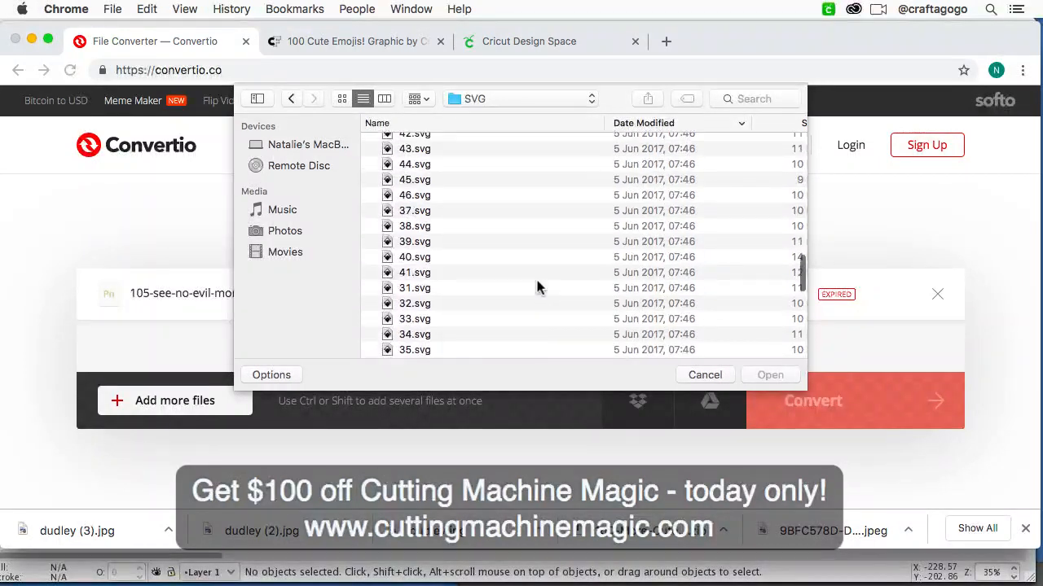
{"action": "scroll", "coordinate": [539, 297], "scroll_direction": "up", "scroll_amount": 5}
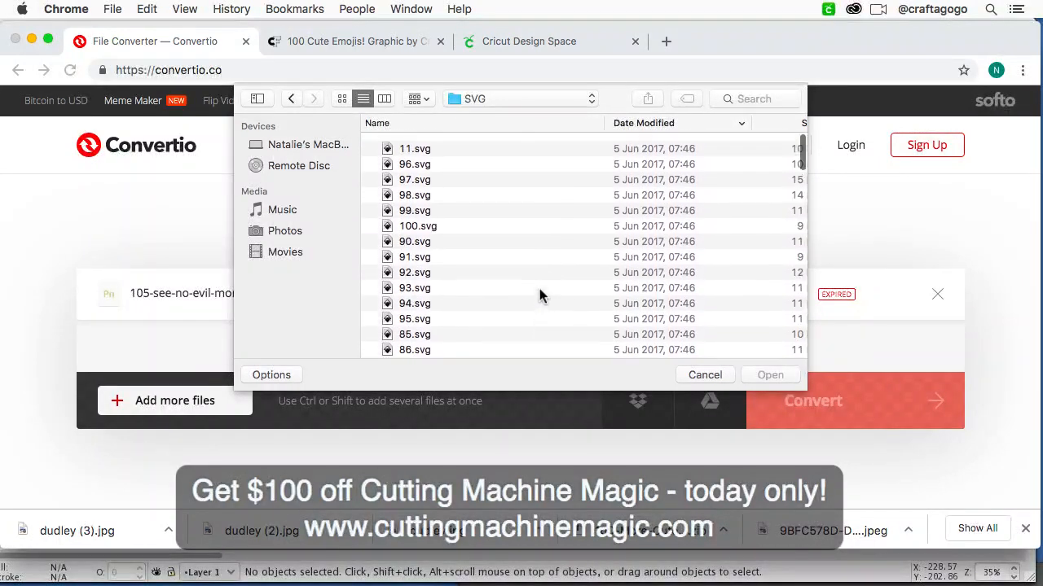
{"action": "left_click", "coordinate": [480, 207]}
{"action": "left_click", "coordinate": [772, 375]}
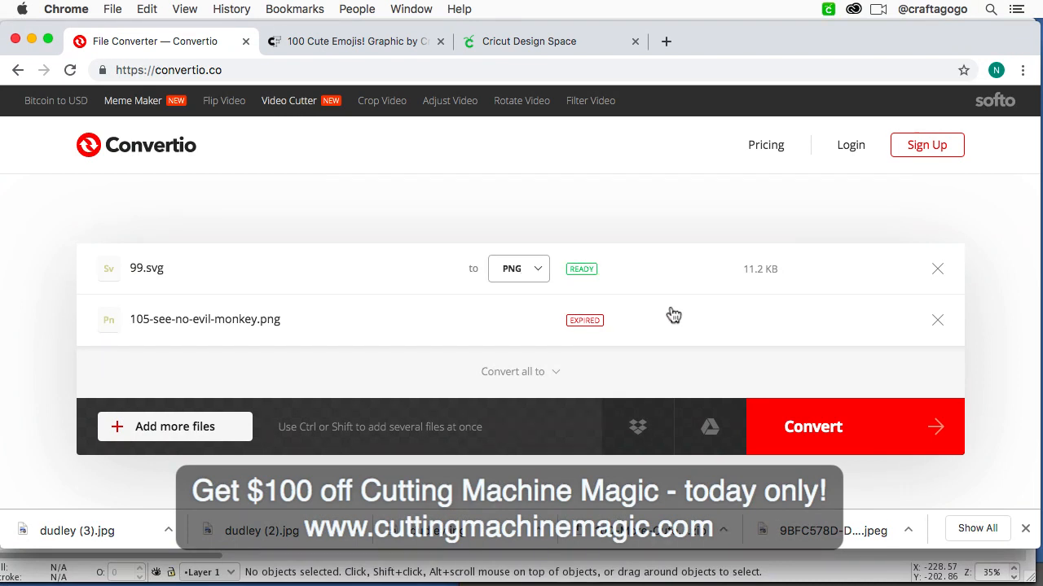
Step: Convert 99.svg to PNG and download it, opening 99.png for a quick look
{"action": "left_click", "coordinate": [836, 423]}
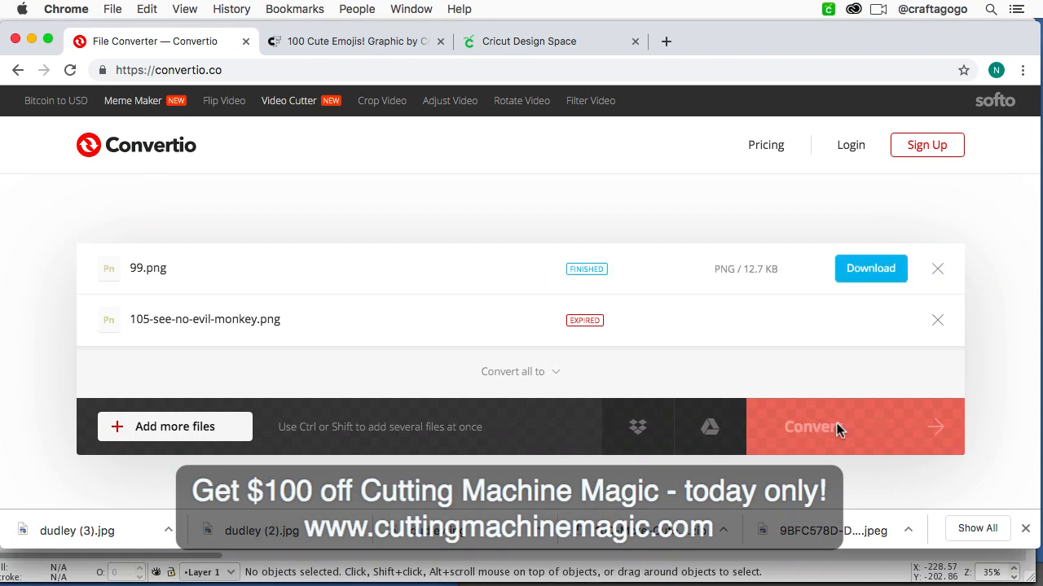
{"action": "left_click", "coordinate": [859, 277]}
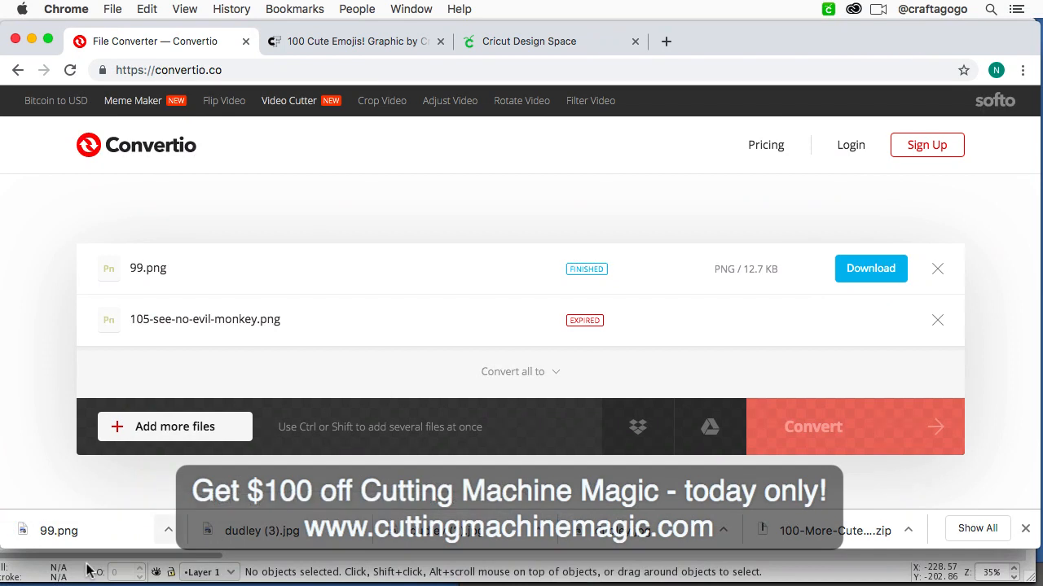
{"action": "left_click", "coordinate": [90, 530]}
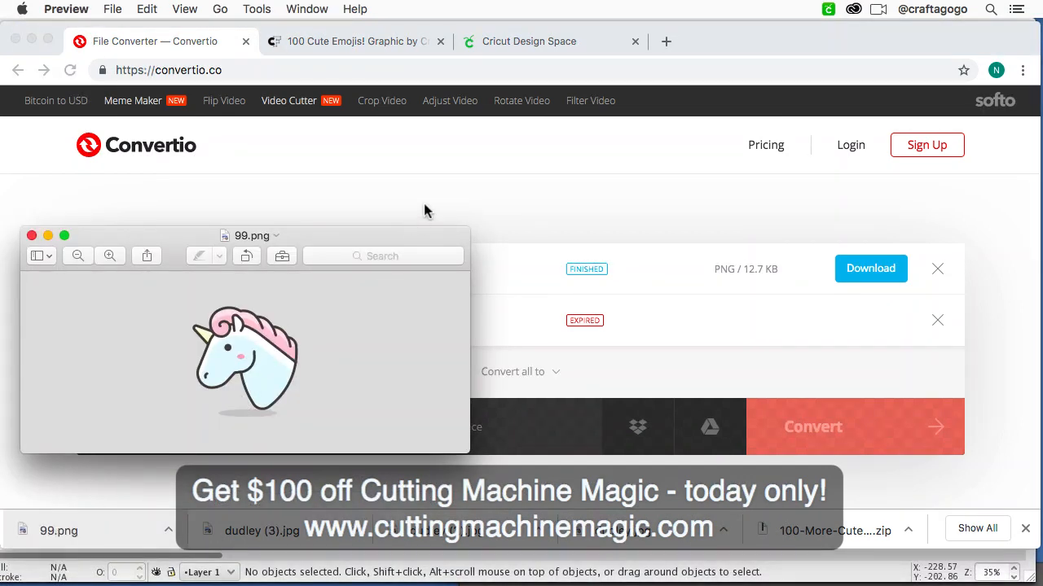
{"action": "left_click", "coordinate": [472, 179]}
Step: Switch to the Cricut Design Space canvas and start an image upload by browsing the computer for a file
{"action": "left_click", "coordinate": [540, 41]}
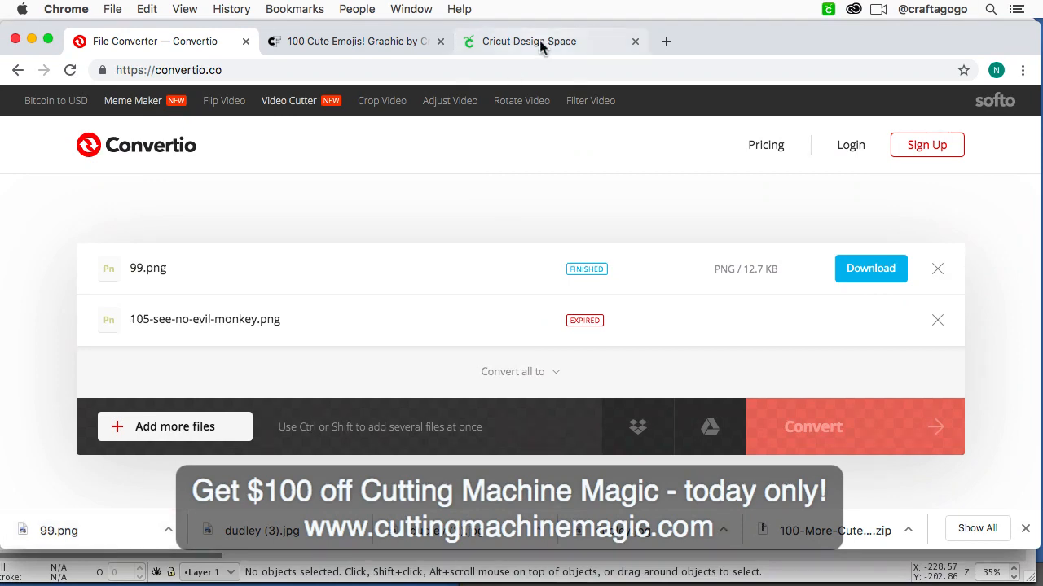
{"action": "scroll", "coordinate": [286, 181], "scroll_direction": "left", "scroll_amount": 5}
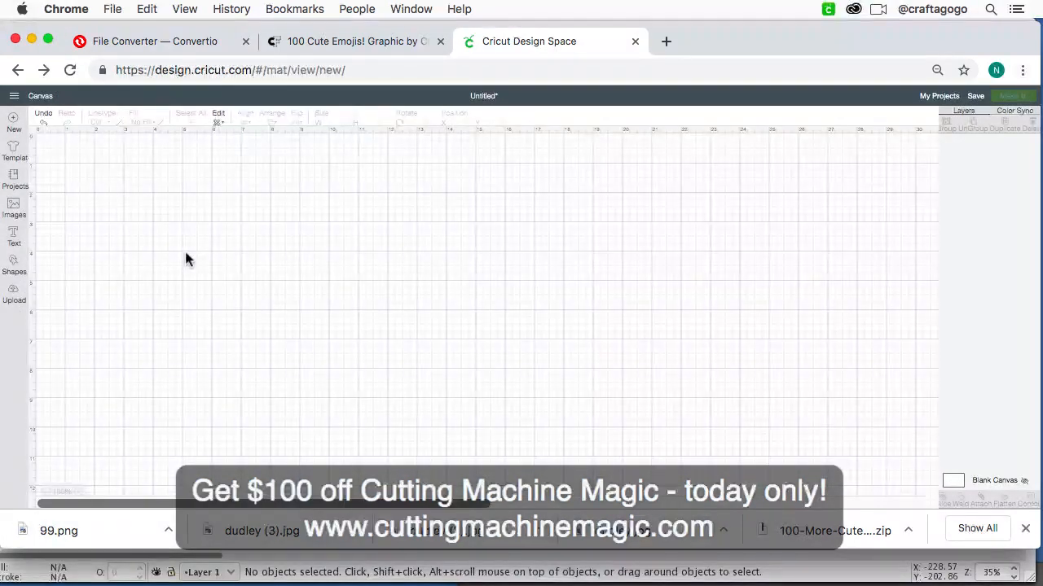
{"action": "left_click", "coordinate": [14, 297]}
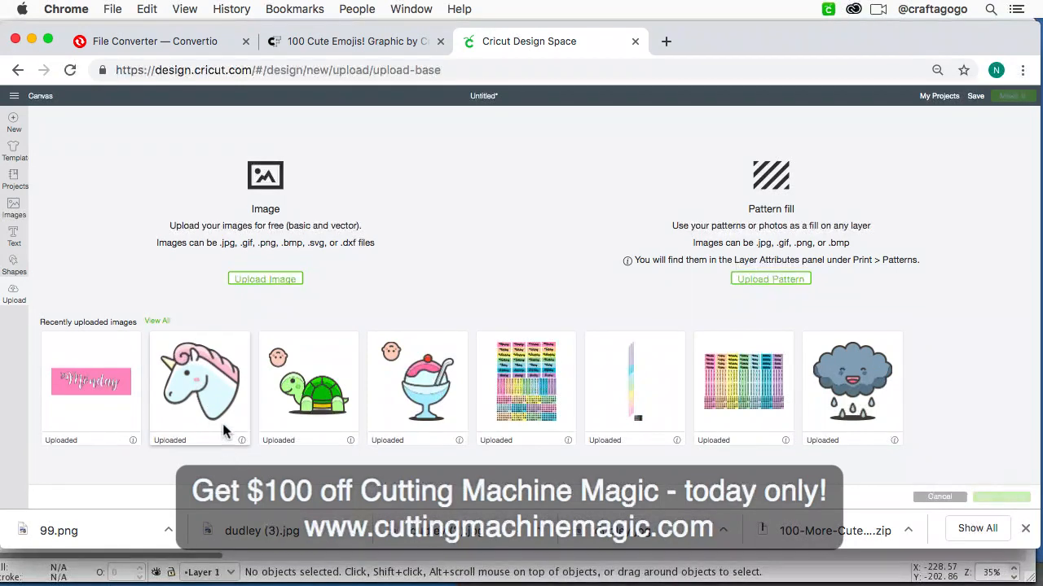
{"action": "left_click", "coordinate": [267, 279]}
{"action": "left_click", "coordinate": [524, 297]}
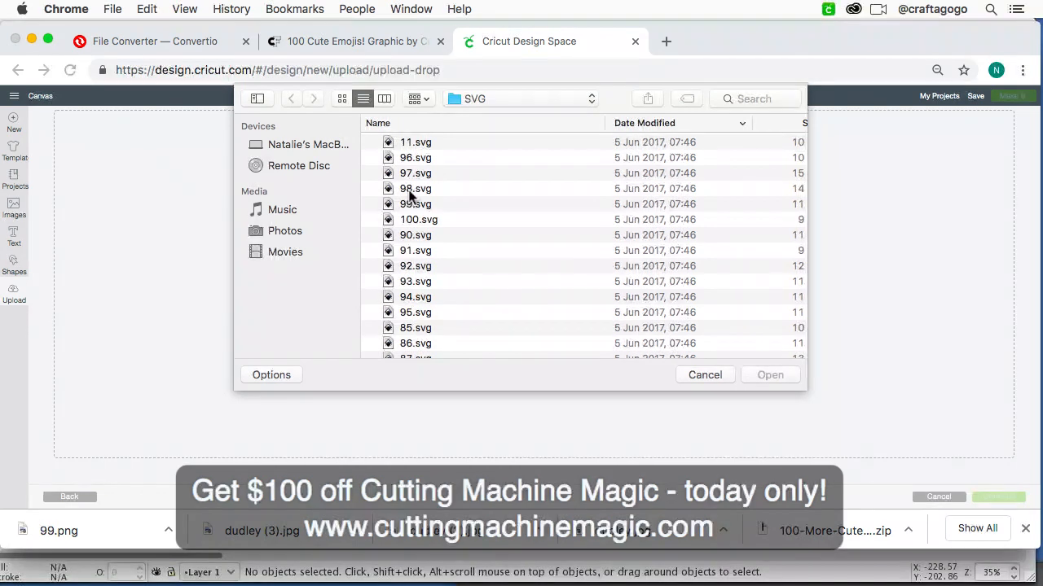
{"action": "left_click", "coordinate": [743, 98]}
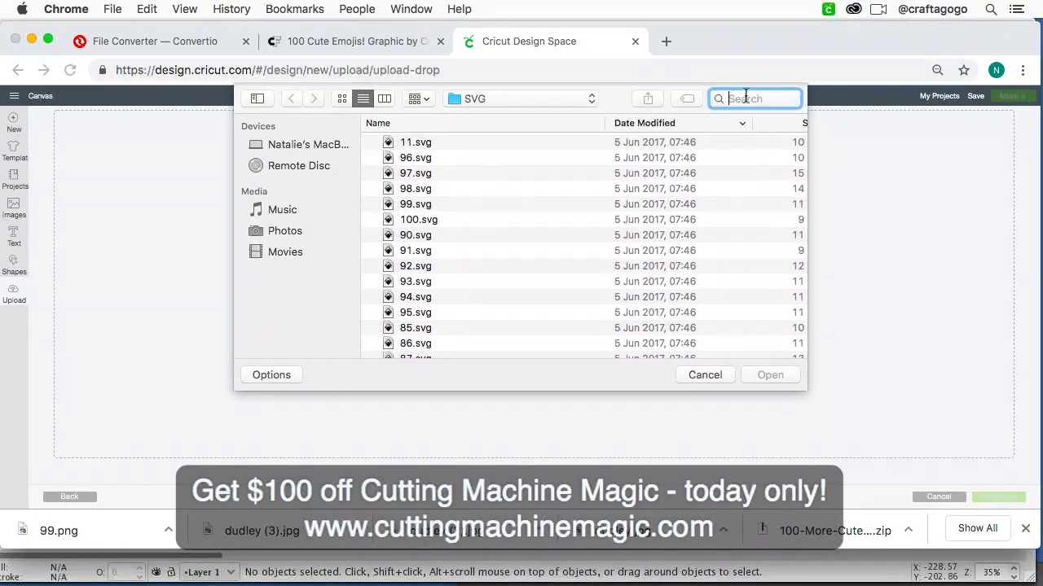
{"action": "type", "text": "99.svg"}
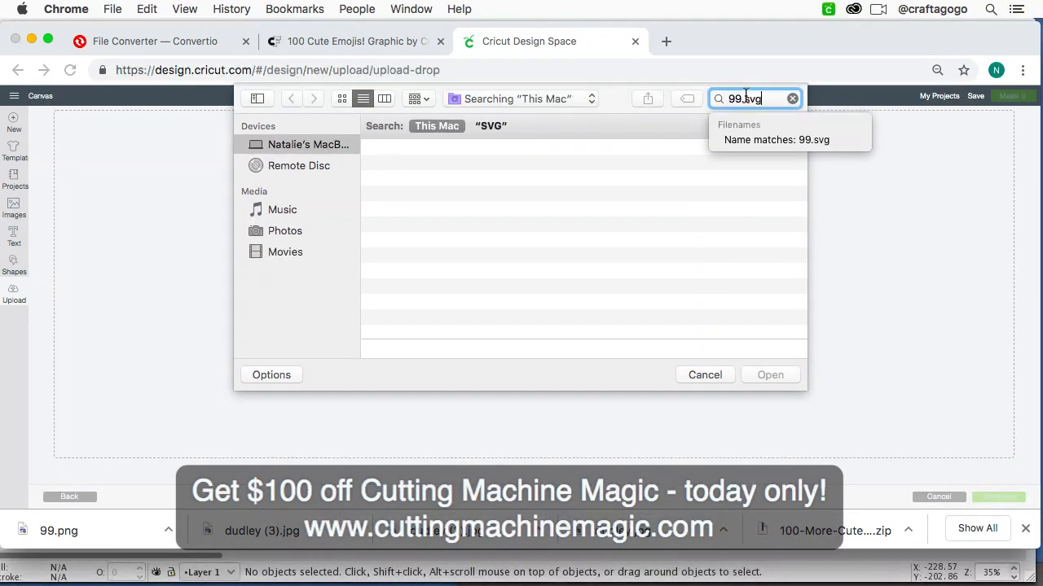
{"action": "key", "text": "Return"}
{"action": "left_click", "coordinate": [666, 165]}
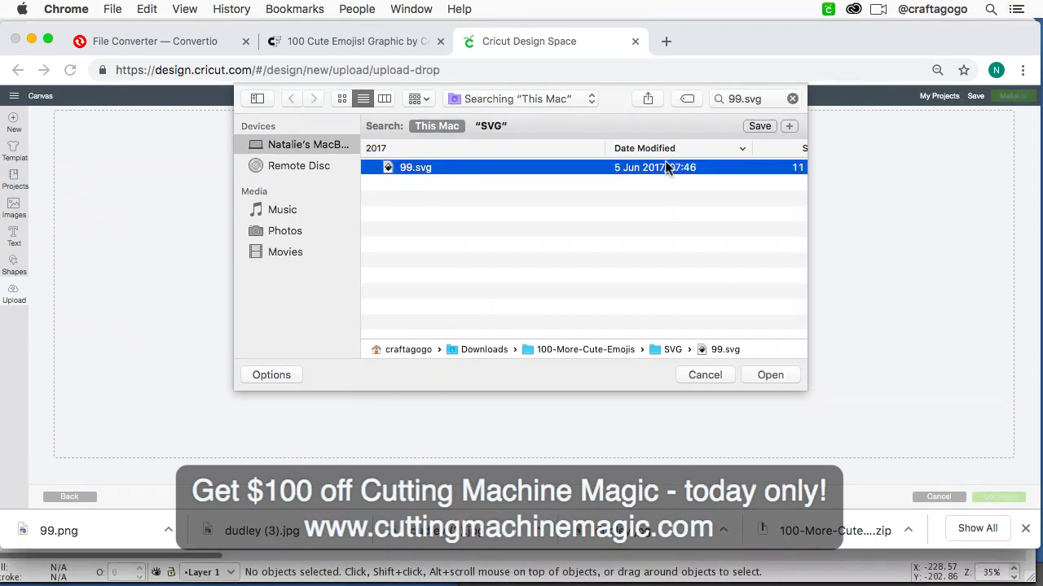
Step: Search the computer for 99.png and open it as the image to upload
{"action": "left_click", "coordinate": [751, 97]}
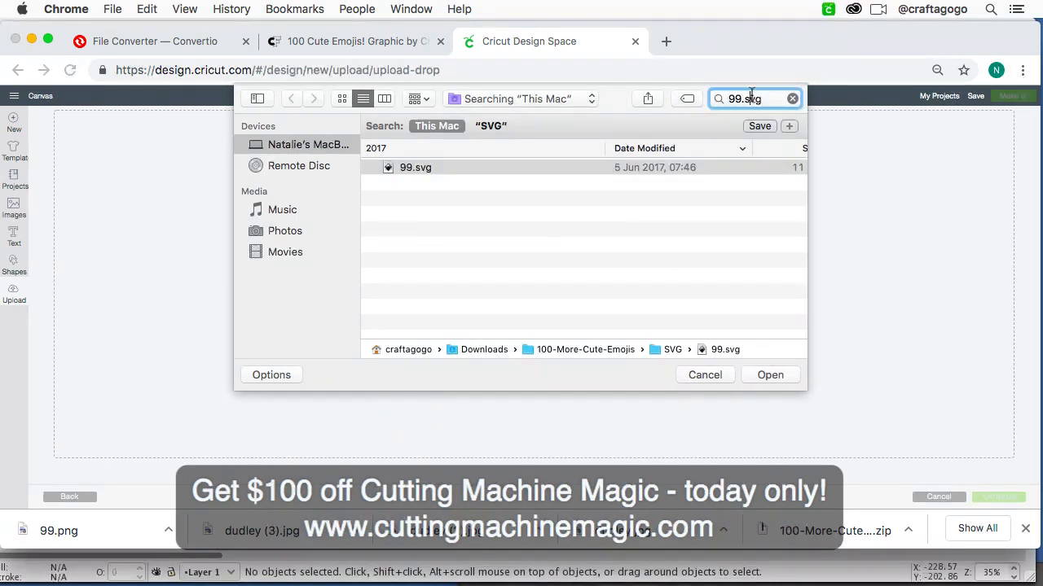
{"action": "key", "text": "BackSpace"}
{"action": "key", "text": "BackSpace"}
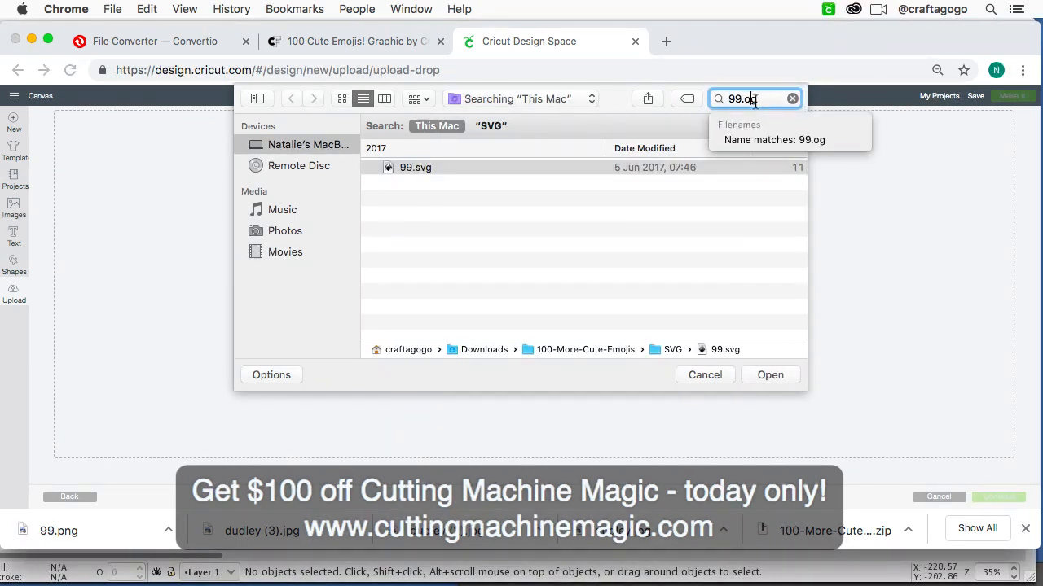
{"action": "type", "text": "pn"}
{"action": "key", "text": "Return"}
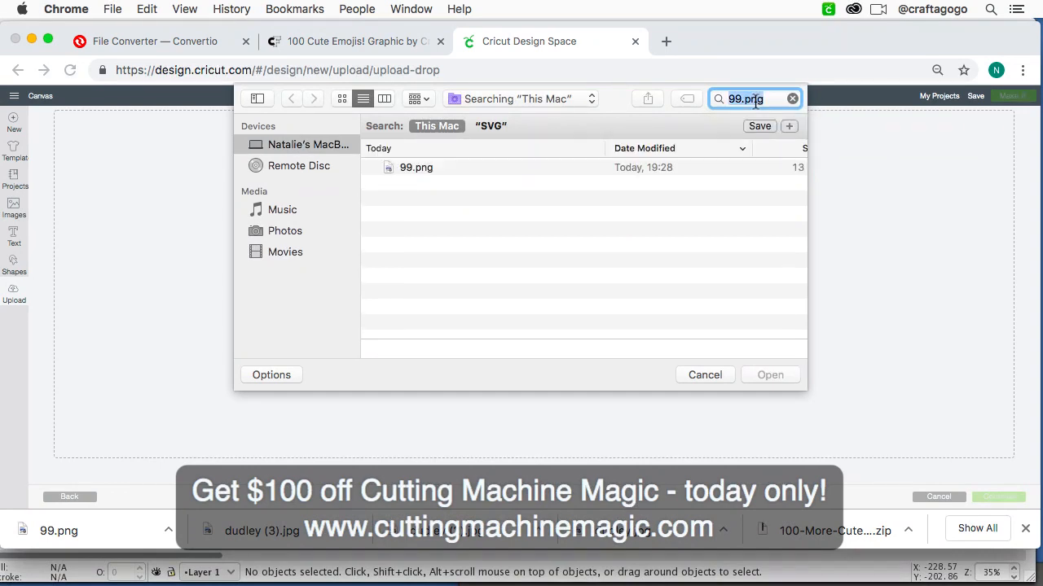
{"action": "left_click", "coordinate": [693, 168]}
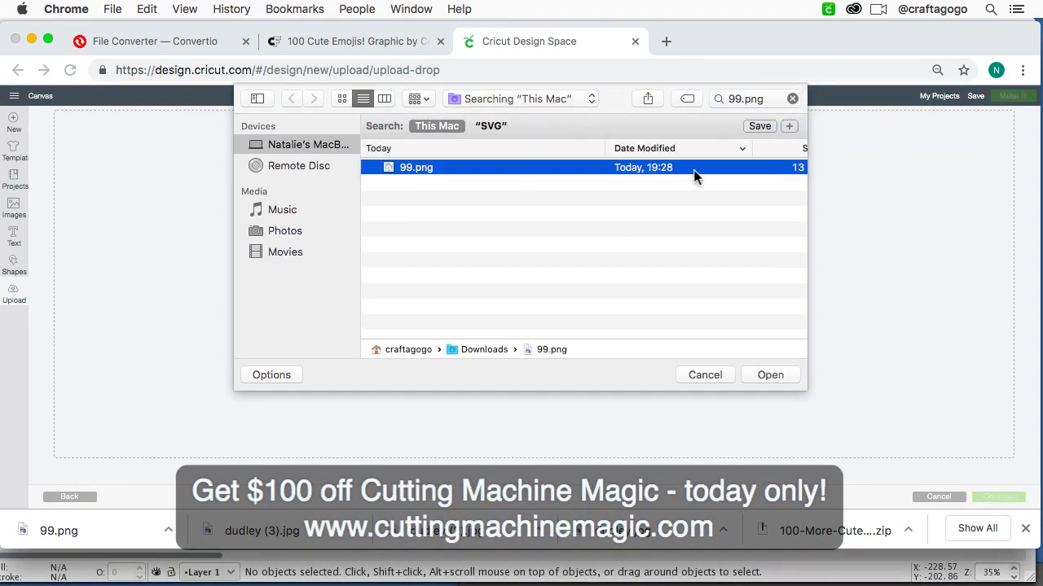
{"action": "left_click", "coordinate": [769, 377]}
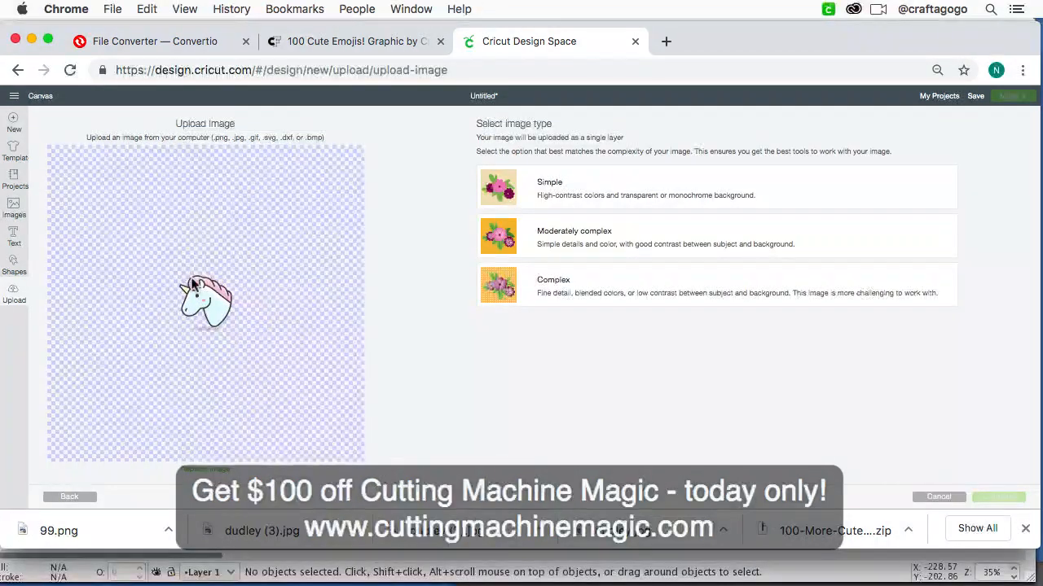
Step: Set the unicorn's image type to Complex and continue to the background removal stage
{"action": "left_click", "coordinate": [529, 275]}
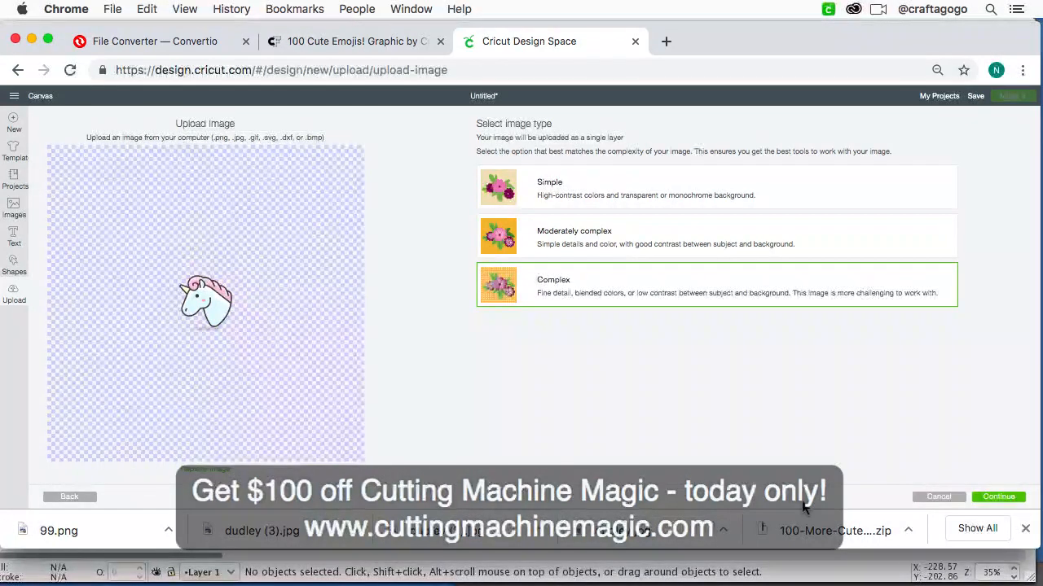
{"action": "left_click", "coordinate": [1014, 501]}
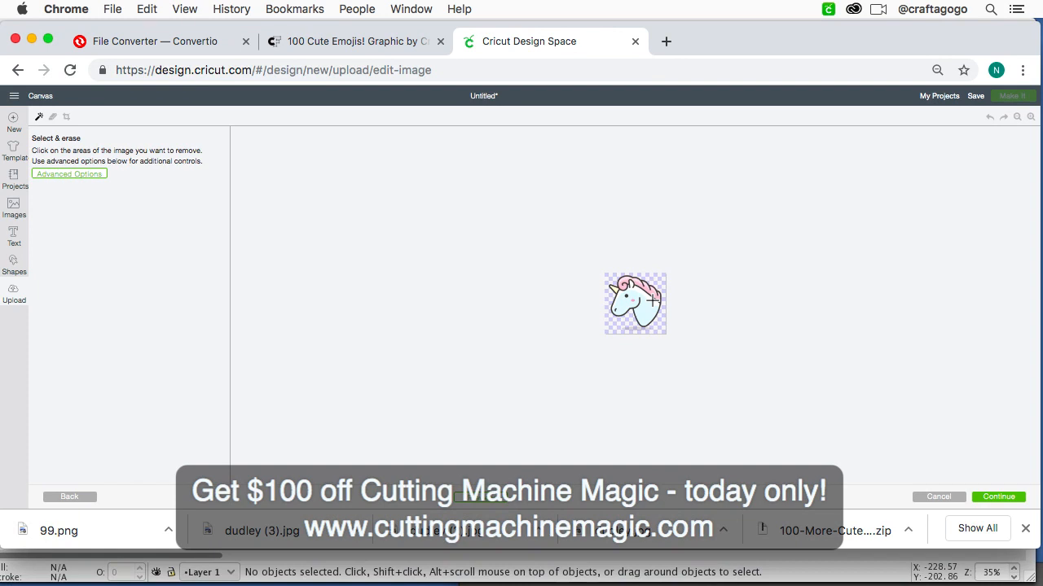
Step: Save the unicorn as a Print Then Cut image named 99 and insert it on the canvas
{"action": "left_click", "coordinate": [1011, 498]}
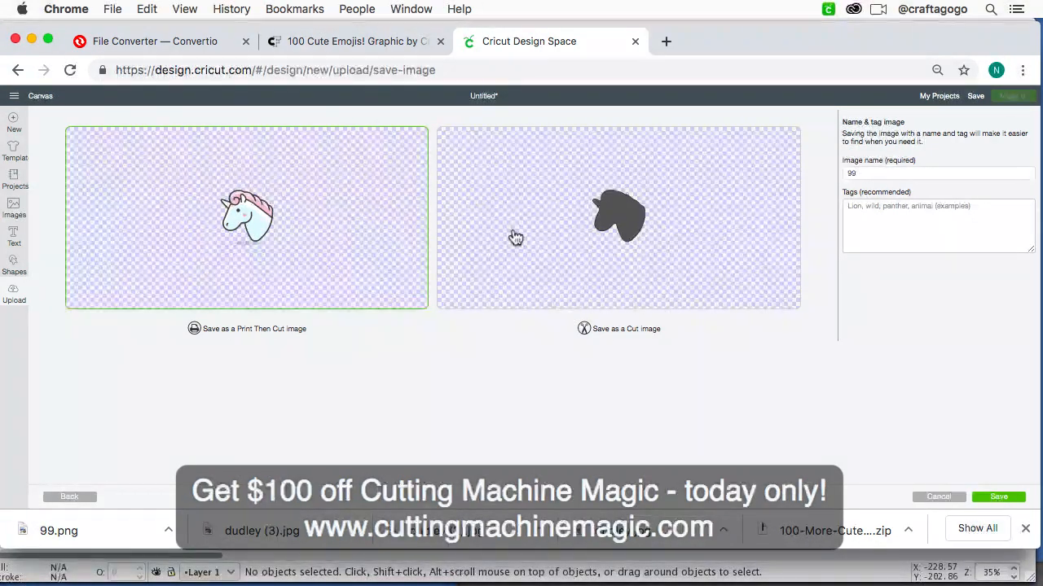
{"action": "left_click", "coordinate": [1017, 500]}
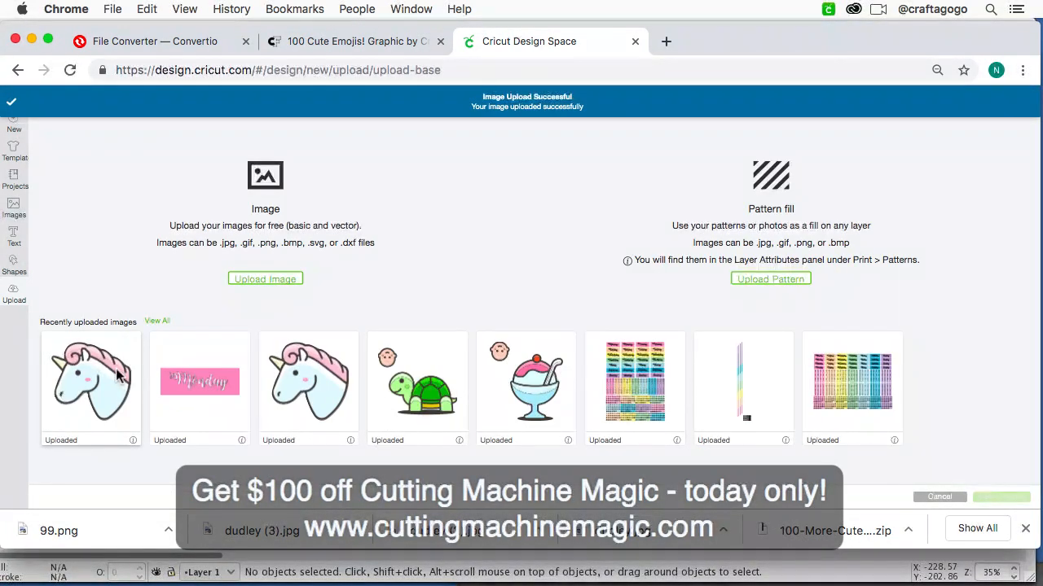
{"action": "left_click", "coordinate": [118, 374]}
{"action": "left_click", "coordinate": [1018, 502]}
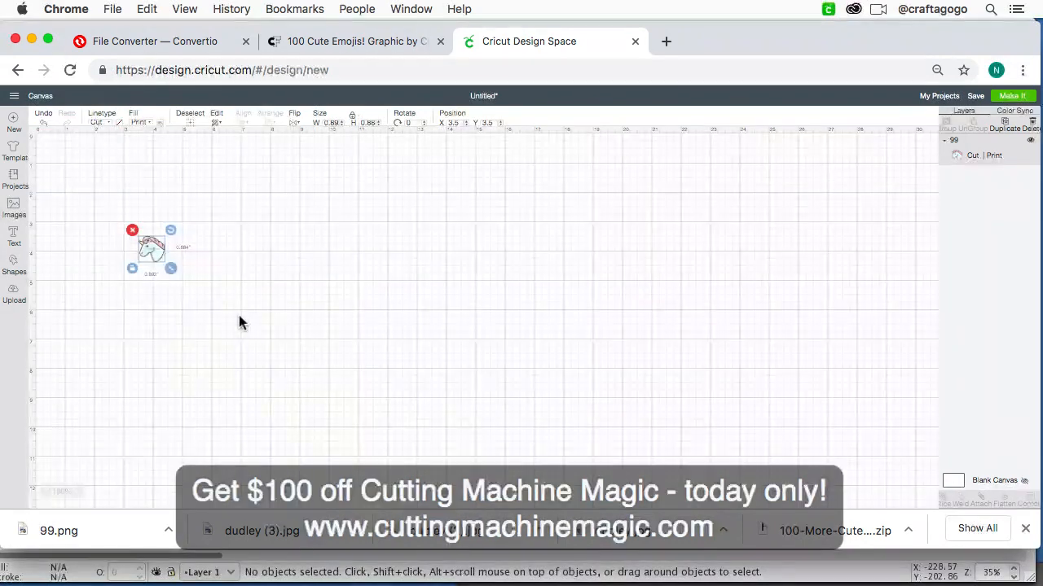
Step: Move the unicorn toward the canvas's upper-left area and enlarge it to about 1.43 by 1.42 inches
{"action": "key", "text": "super+equal"}
{"action": "key", "text": "super+equal"}
{"action": "key", "text": "super+equal"}
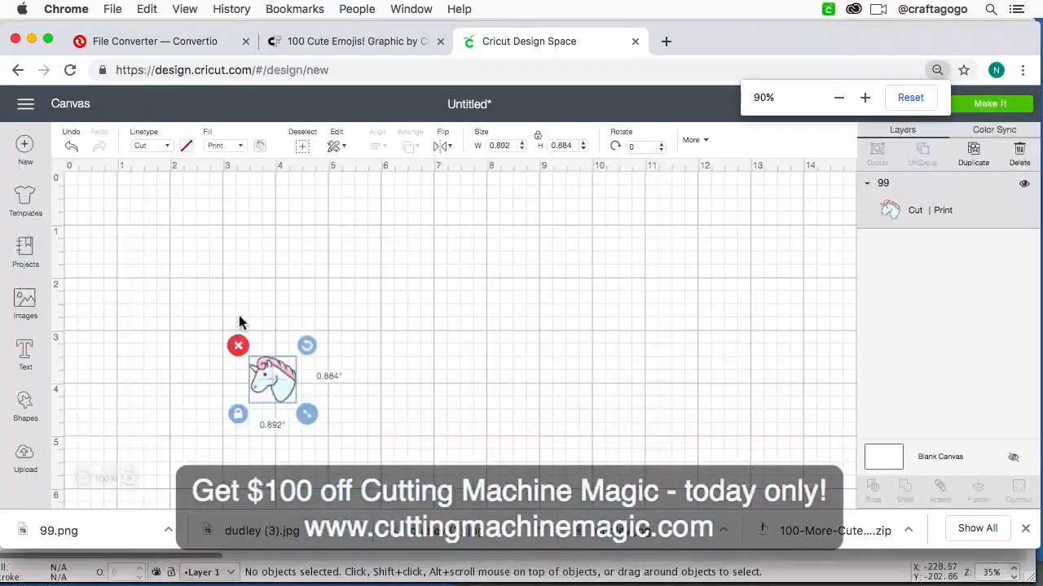
{"action": "left_click_drag", "start_coordinate": [277, 355], "coordinate": [185, 291]}
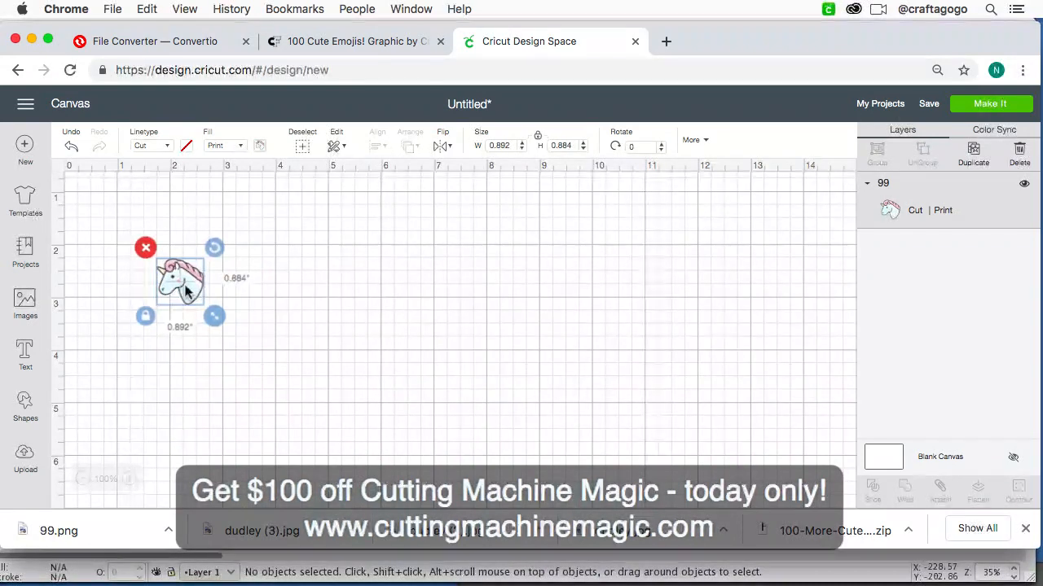
{"action": "left_click_drag", "start_coordinate": [214, 316], "coordinate": [244, 345]}
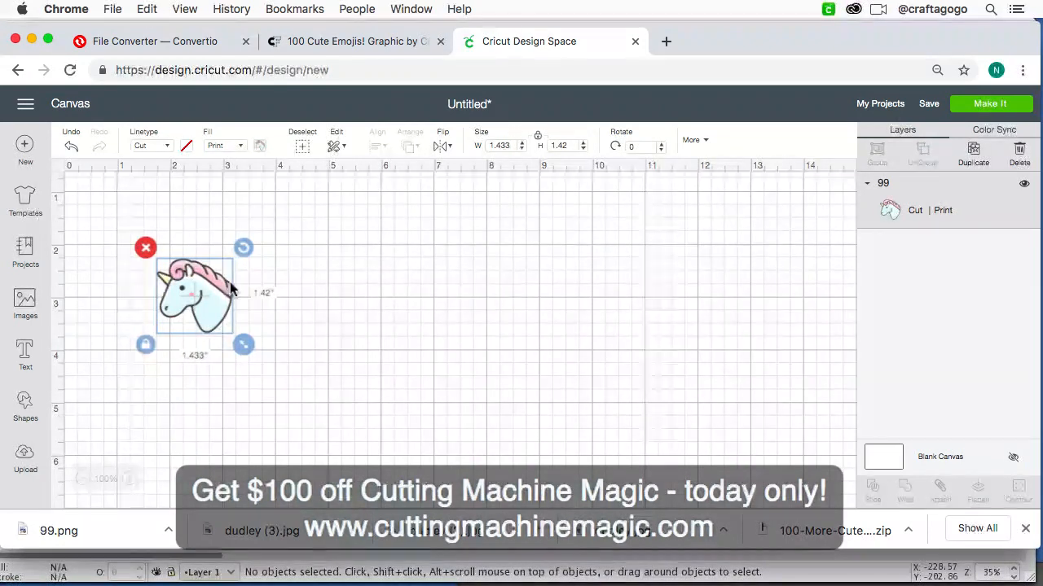
Step: Preview how the unicorn is laid out on the cutting mat and return to the canvas
{"action": "left_click", "coordinate": [977, 104]}
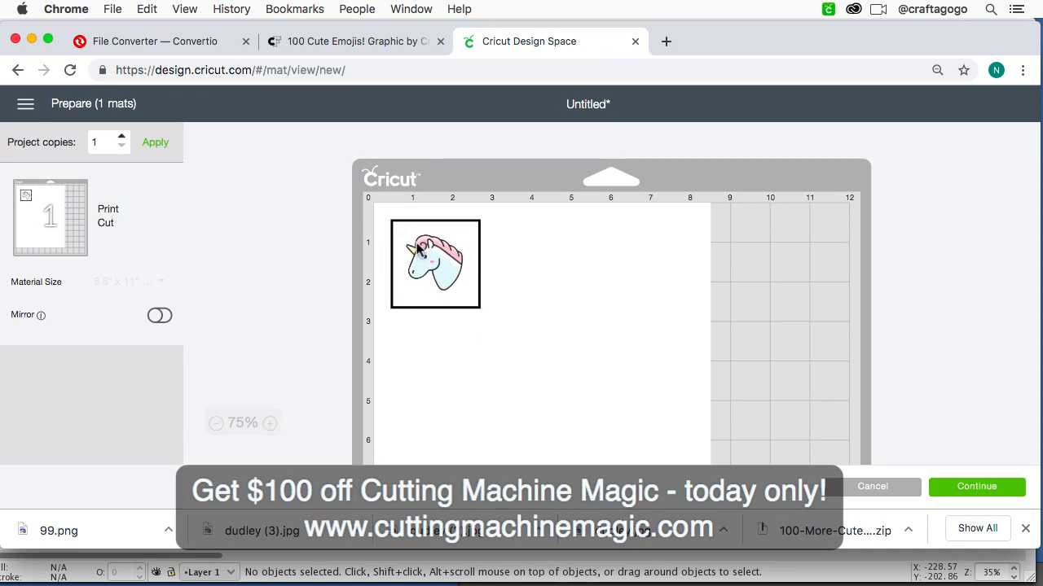
{"action": "left_click", "coordinate": [882, 488]}
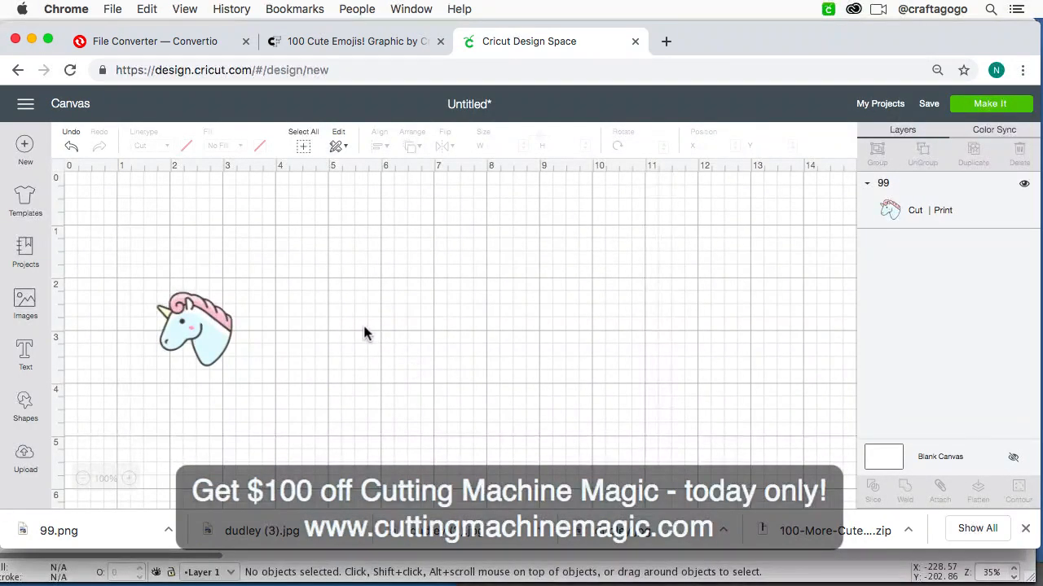
Step: Add a circle beside the unicorn and set its width and height to 1 inch
{"action": "scroll", "coordinate": [165, 231], "scroll_direction": "down", "scroll_amount": 2}
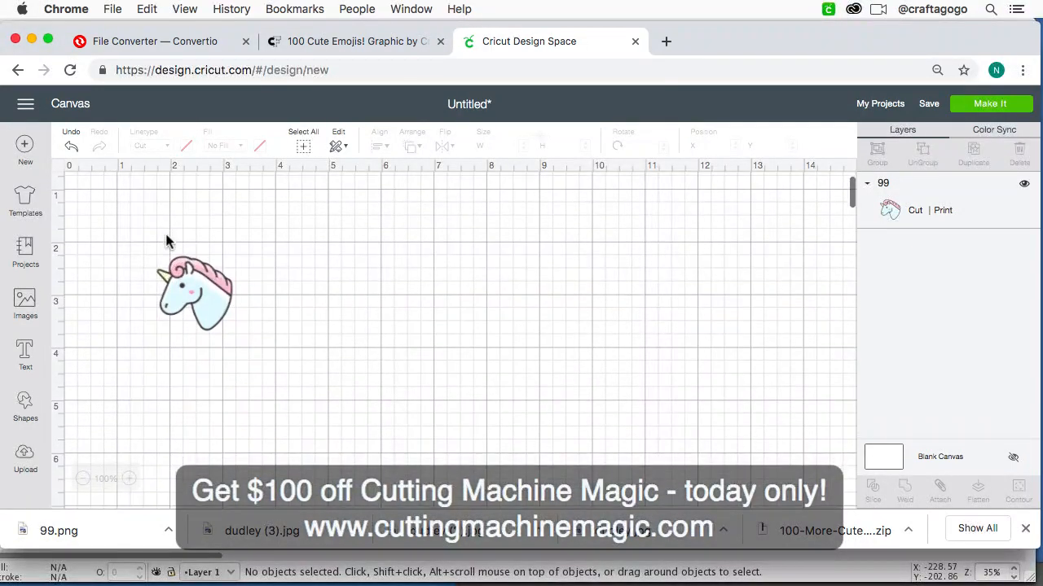
{"action": "left_click", "coordinate": [25, 405]}
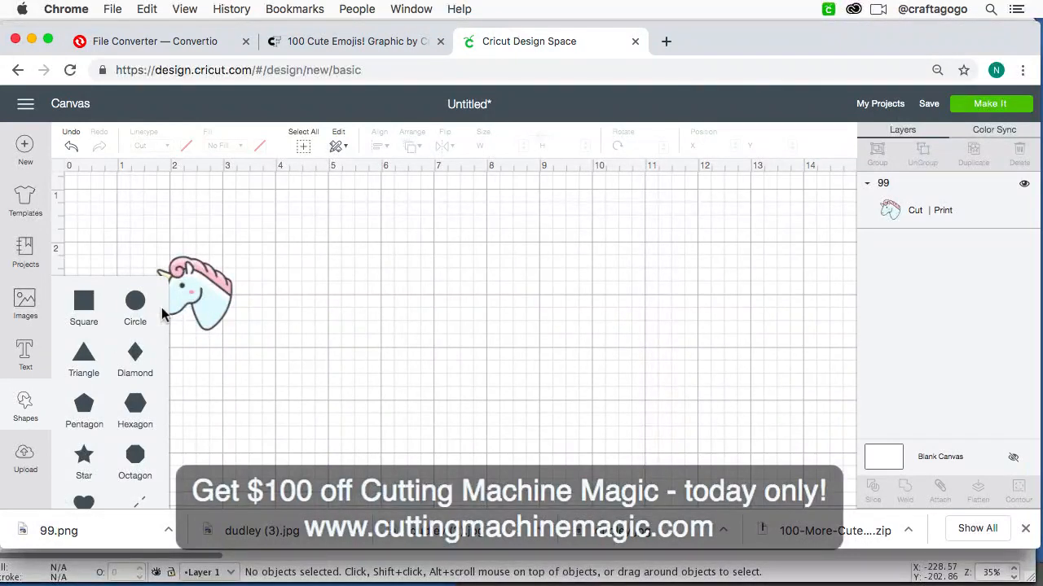
{"action": "left_click", "coordinate": [137, 306]}
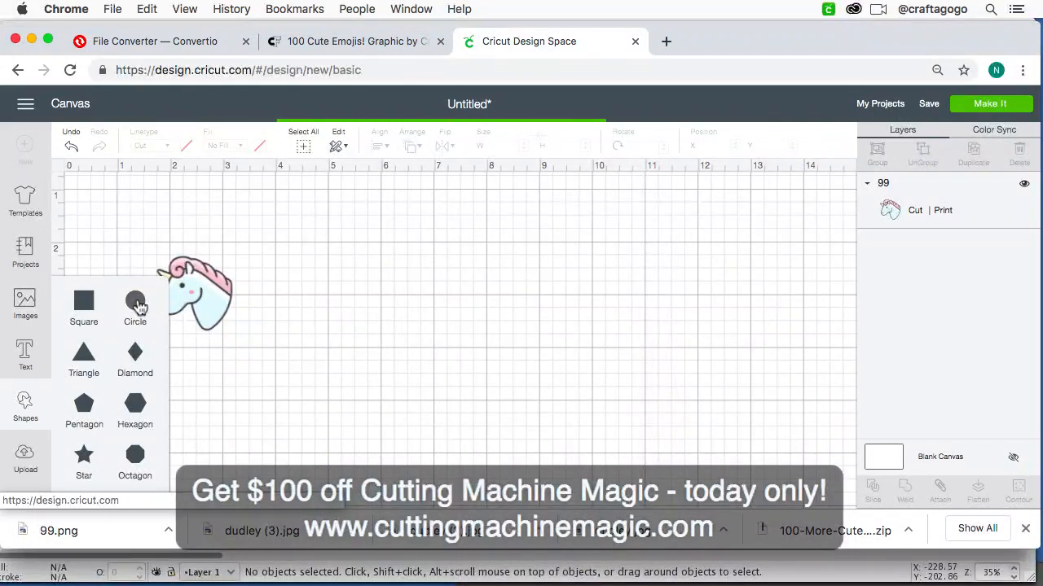
{"action": "left_click_drag", "start_coordinate": [324, 418], "coordinate": [368, 340]}
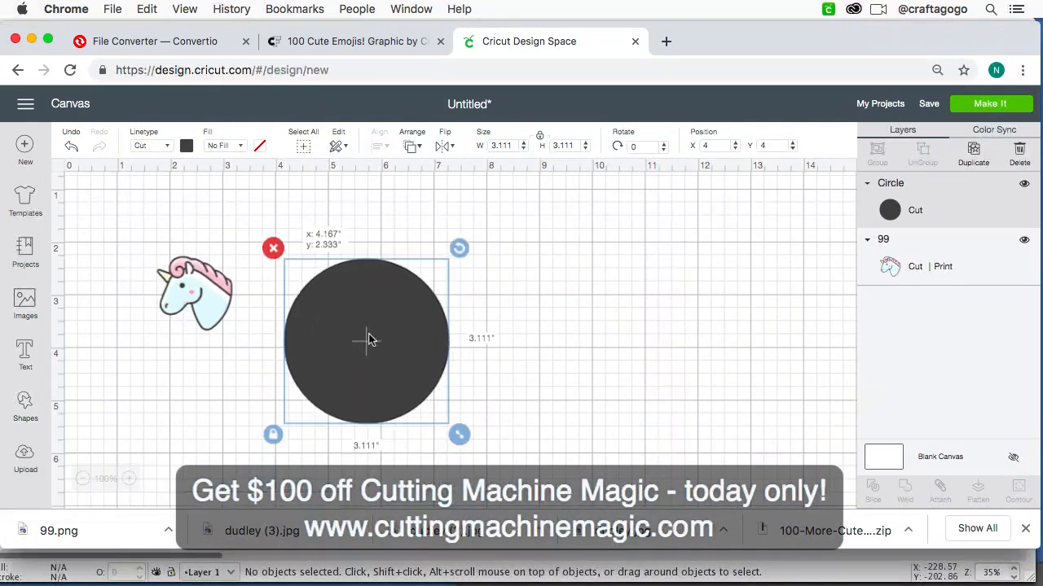
{"action": "left_click", "coordinate": [508, 146]}
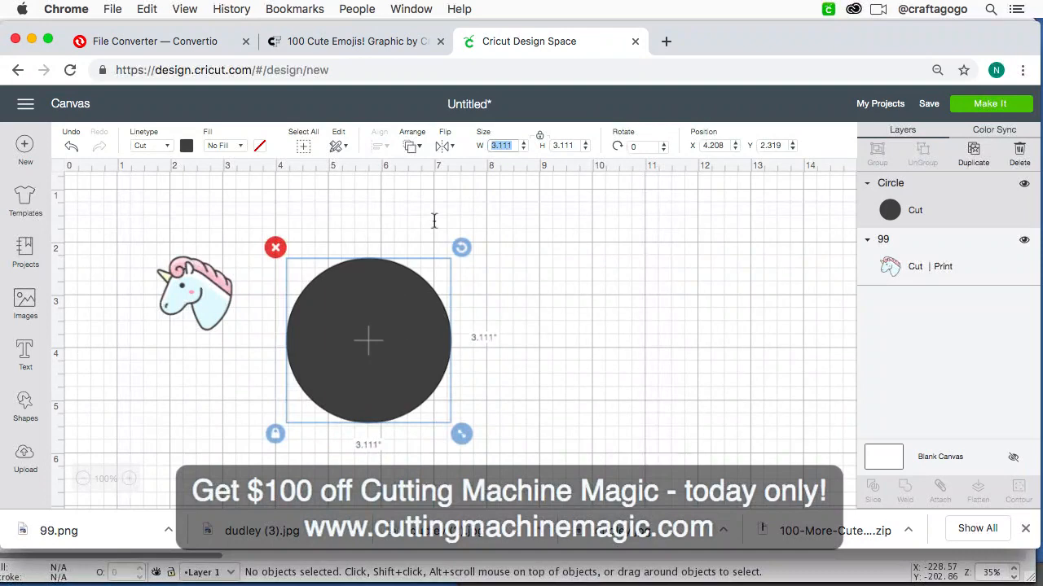
{"action": "type", "text": "1"}
{"action": "left_click", "coordinate": [562, 146]}
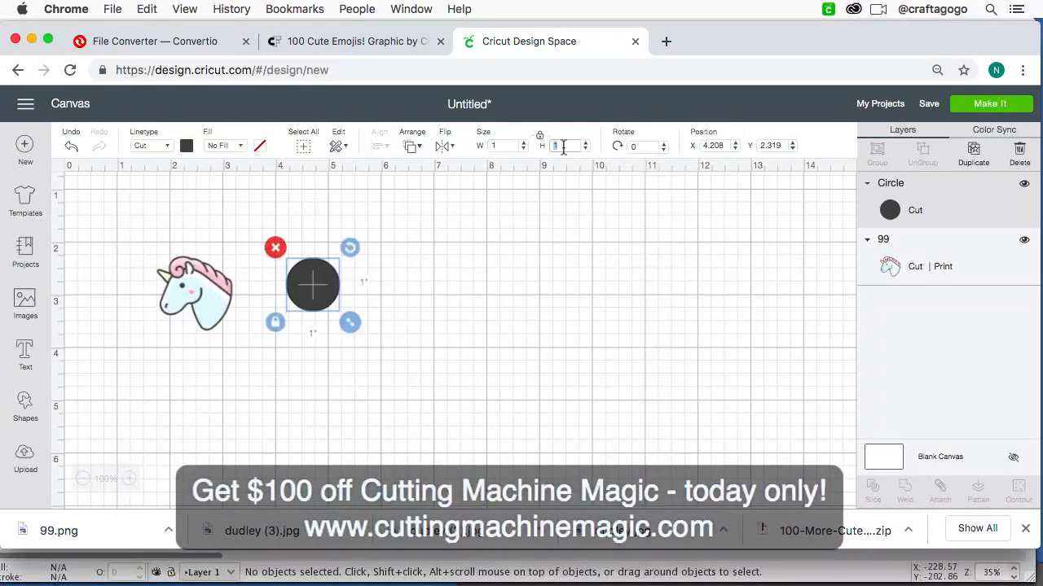
{"action": "left_click", "coordinate": [311, 296]}
Step: Shrink the unicorn to about 0.86 inch wide and move it so it partly overlaps the circle
{"action": "left_click_drag", "start_coordinate": [219, 313], "coordinate": [244, 308]}
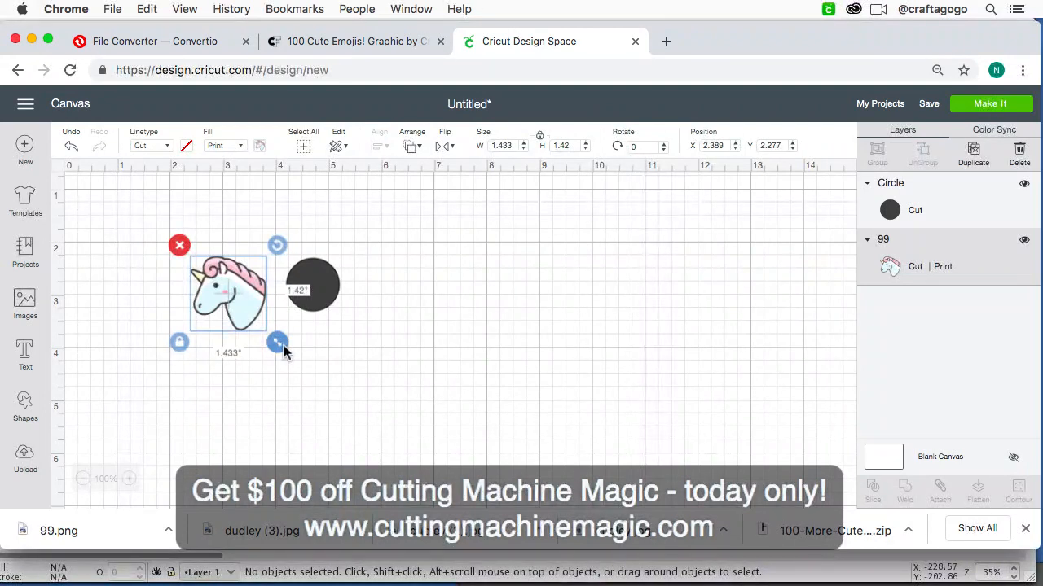
{"action": "key", "text": "super+equal"}
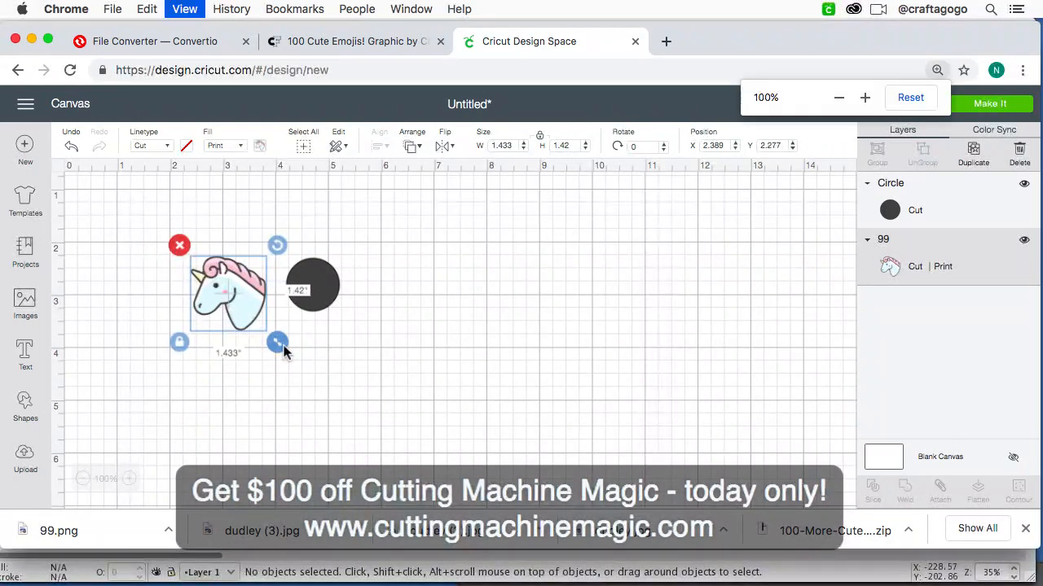
{"action": "left_click", "coordinate": [357, 446]}
{"action": "left_click", "coordinate": [259, 351]}
{"action": "left_click", "coordinate": [259, 357]}
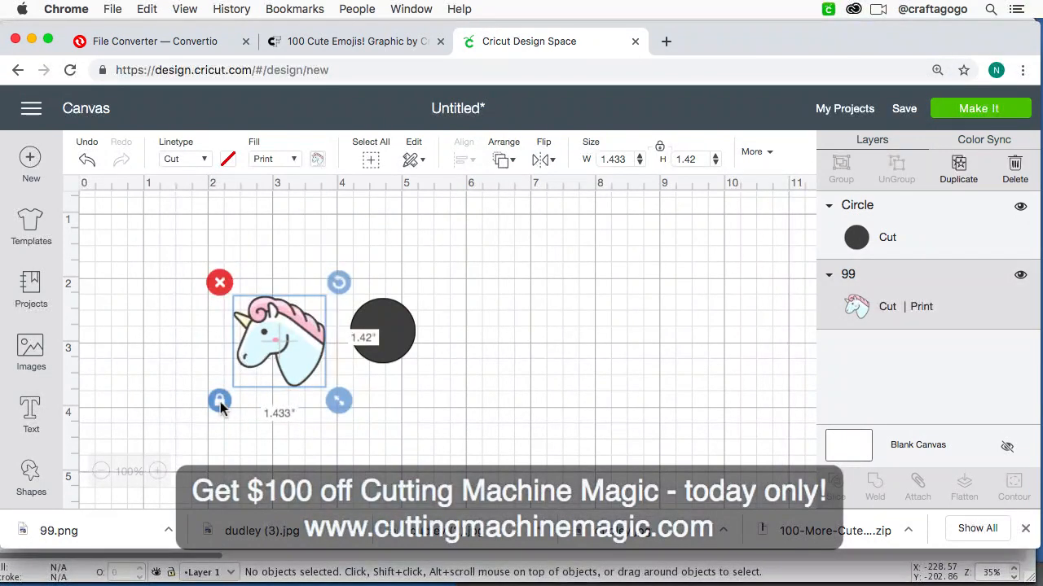
{"action": "left_click_drag", "start_coordinate": [337, 400], "coordinate": [362, 347]}
{"action": "left_click", "coordinate": [345, 418]}
{"action": "left_click", "coordinate": [335, 331]}
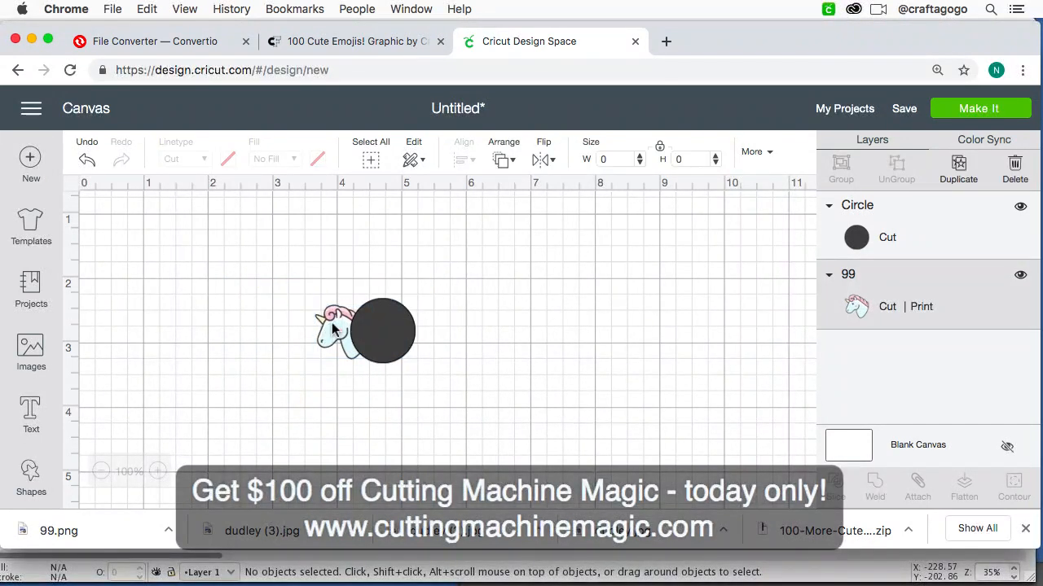
Step: Arrange the unicorn in front of the circle and place it over the circle
{"action": "left_click", "coordinate": [505, 163]}
{"action": "left_click", "coordinate": [511, 268]}
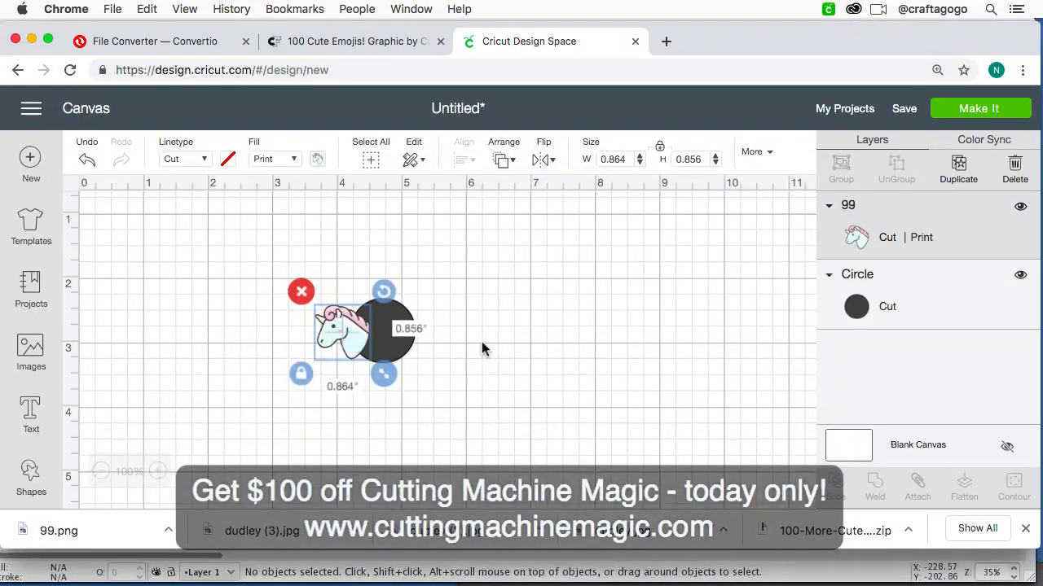
{"action": "left_click_drag", "start_coordinate": [361, 336], "coordinate": [400, 333]}
Step: Reduce the unicorn to about 0.78 by 0.77 inch and center it inside the circle
{"action": "key", "text": "super+equal"}
{"action": "key", "text": "super+equal"}
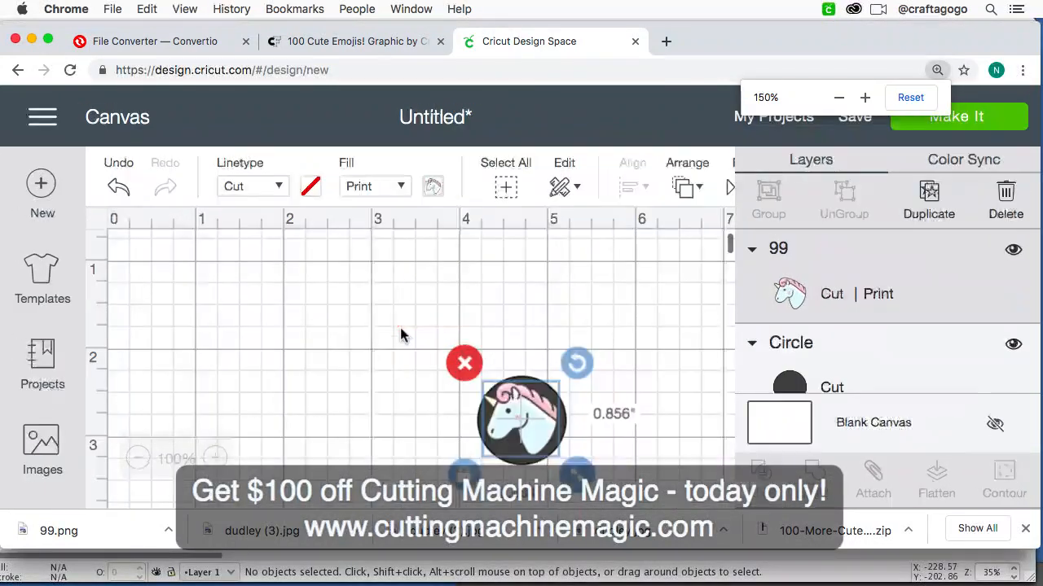
{"action": "scroll", "coordinate": [400, 328], "scroll_direction": "right", "scroll_amount": 2}
{"action": "left_click_drag", "start_coordinate": [486, 498], "coordinate": [476, 491]}
{"action": "left_click_drag", "start_coordinate": [446, 432], "coordinate": [451, 435]}
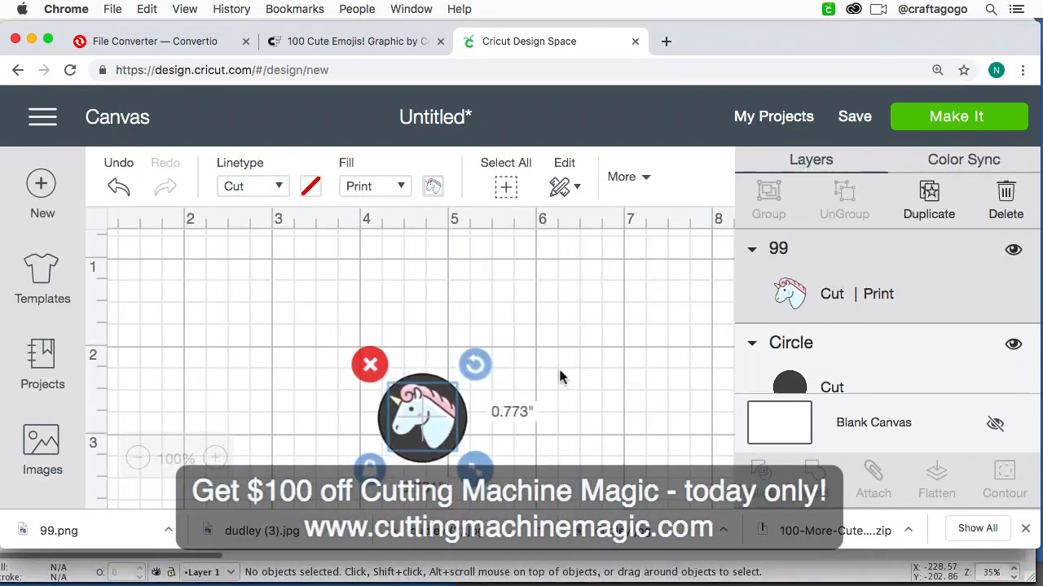
{"action": "scroll", "coordinate": [560, 376], "scroll_direction": "down", "scroll_amount": 1}
{"action": "scroll", "coordinate": [602, 376], "scroll_direction": "right", "scroll_amount": 1}
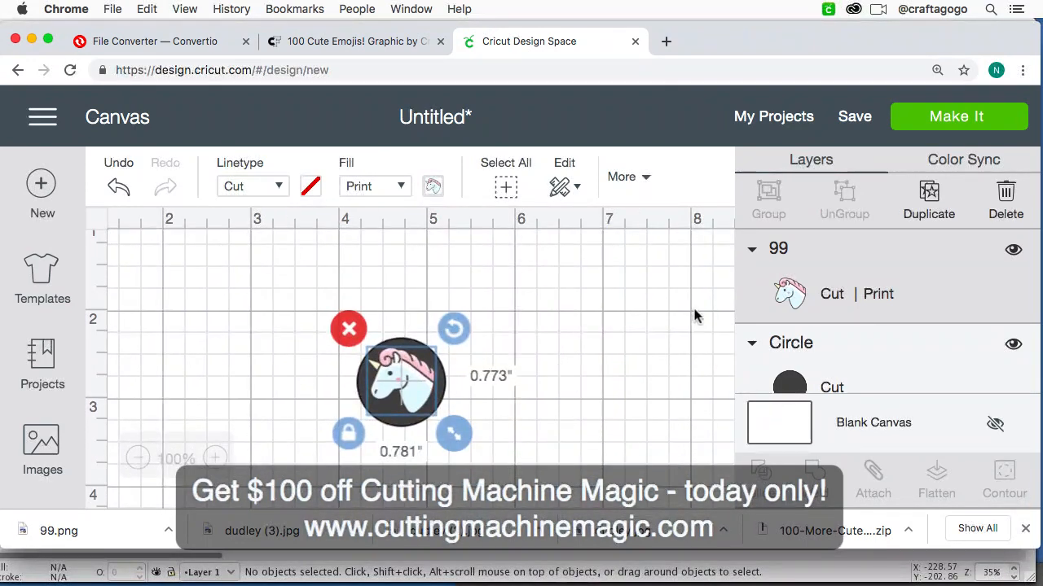
{"action": "key", "text": "super+minus"}
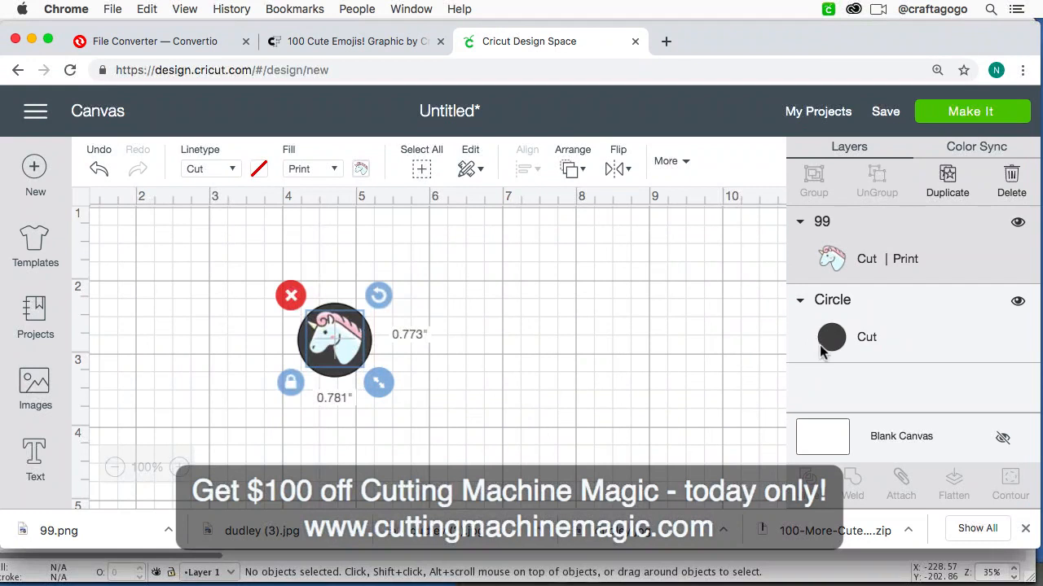
{"action": "left_click", "coordinate": [623, 284]}
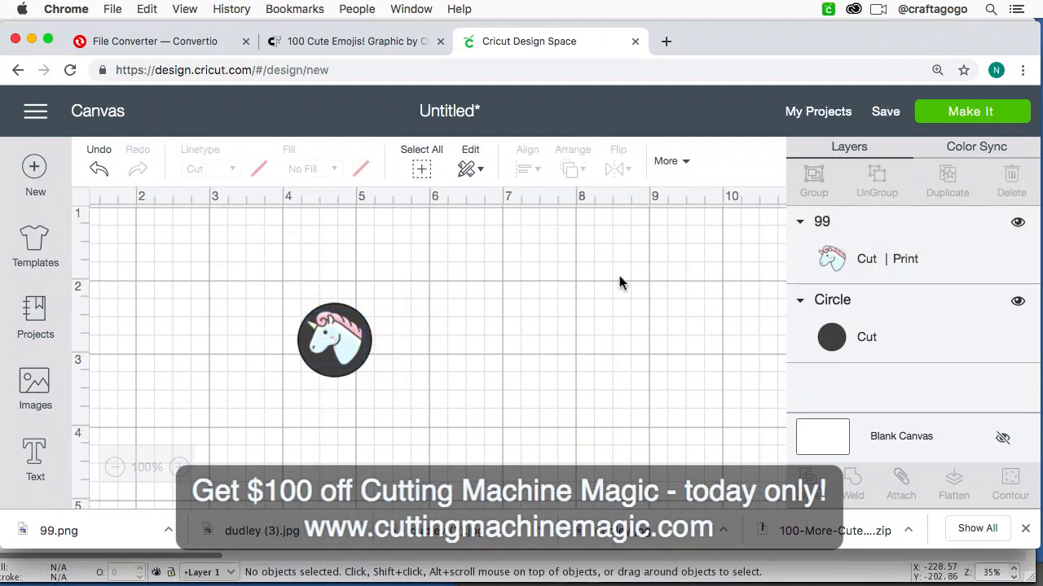
{"action": "left_click", "coordinate": [826, 343]}
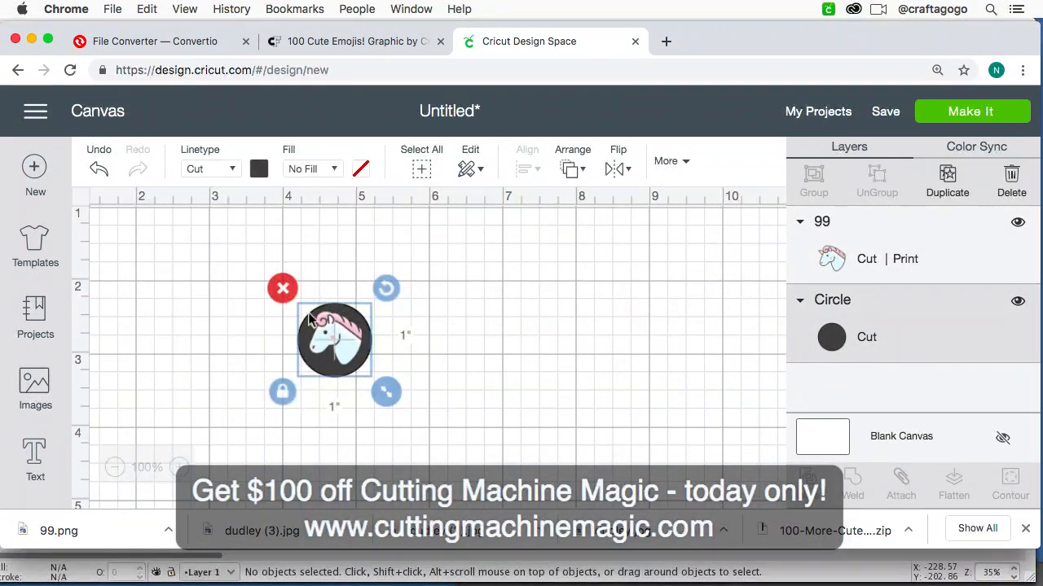
{"action": "left_click", "coordinate": [259, 171]}
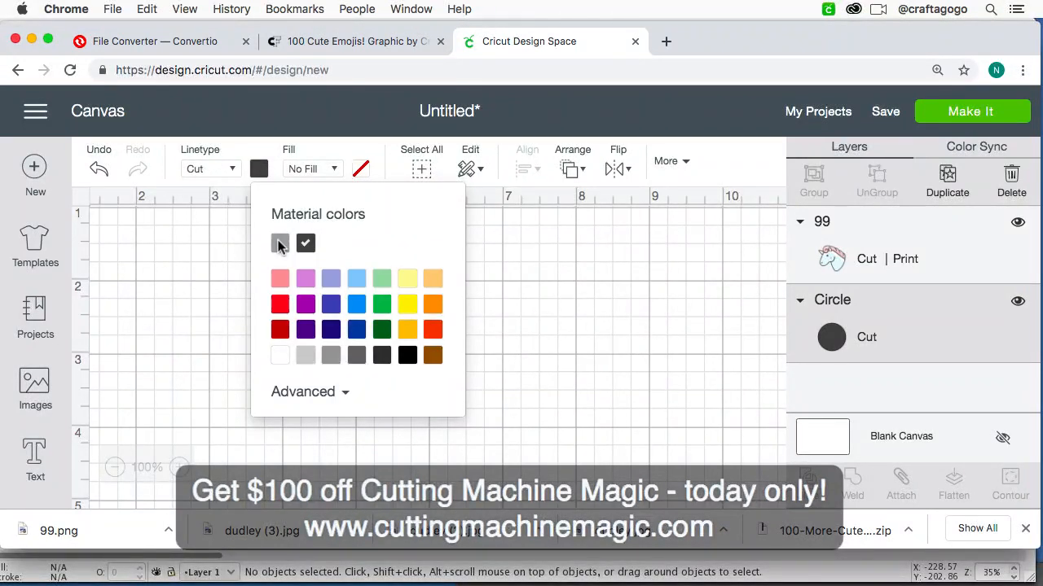
{"action": "left_click", "coordinate": [193, 255]}
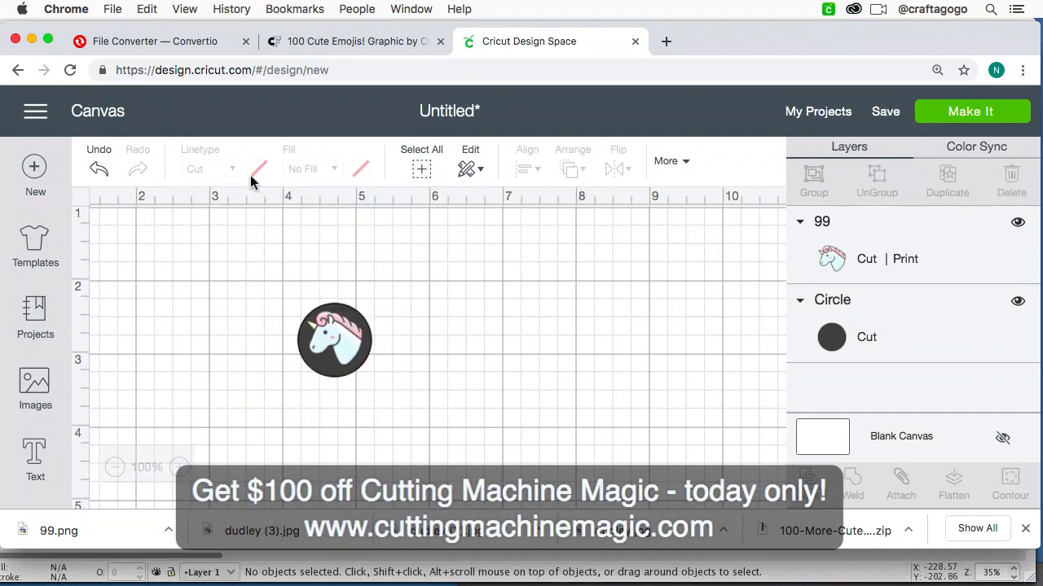
Step: Recolor the circle light purple and lighten it to a softer pinkish-purple custom shade
{"action": "left_click", "coordinate": [341, 379]}
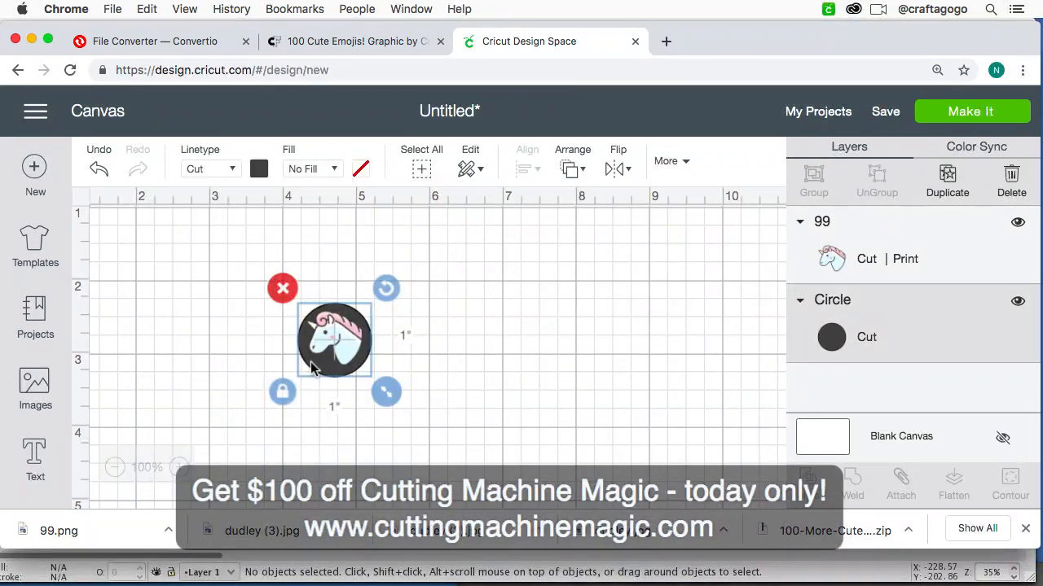
{"action": "left_click", "coordinate": [259, 169]}
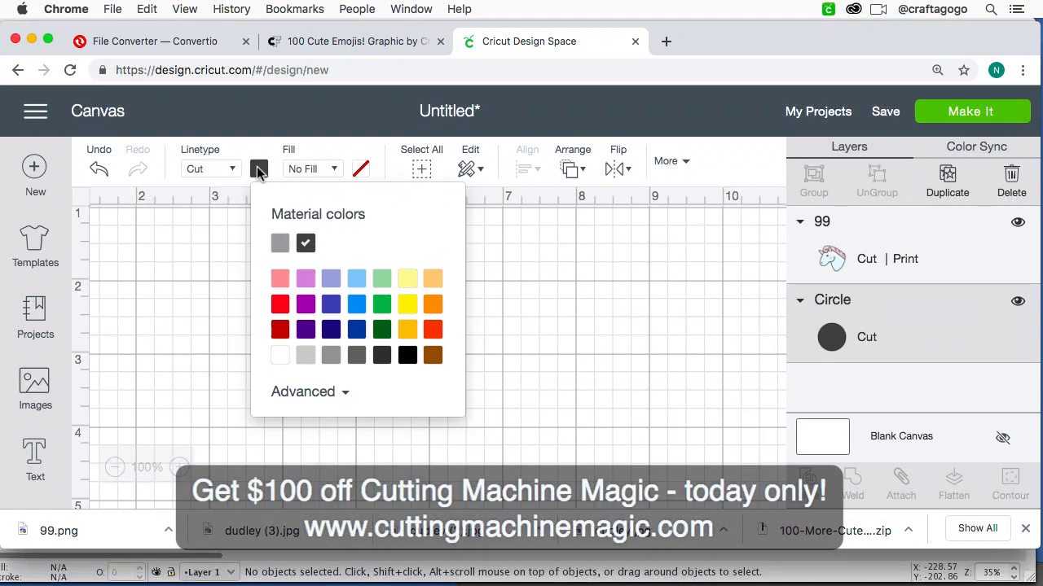
{"action": "left_click", "coordinate": [308, 282]}
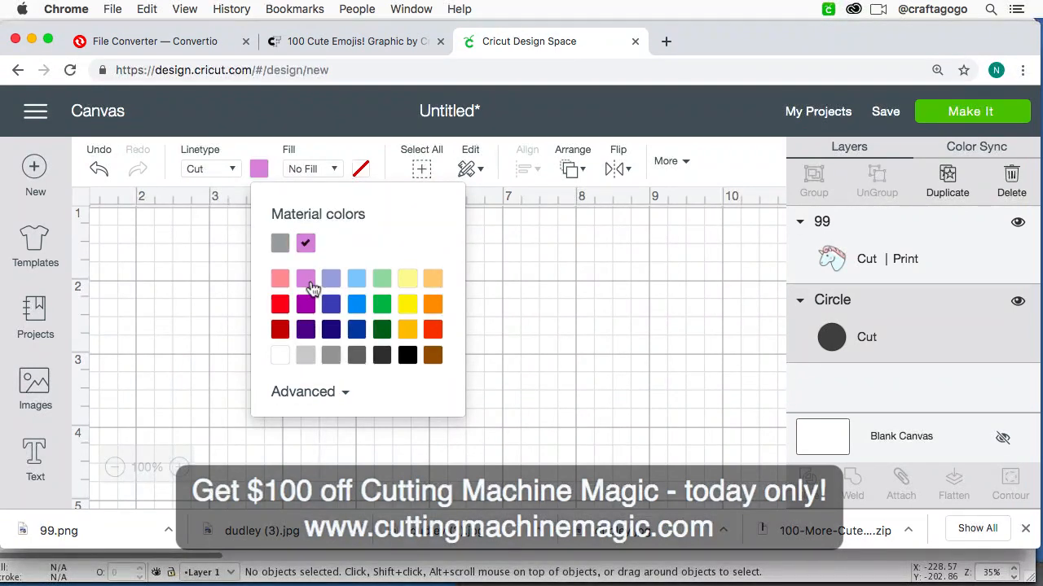
{"action": "left_click", "coordinate": [320, 398]}
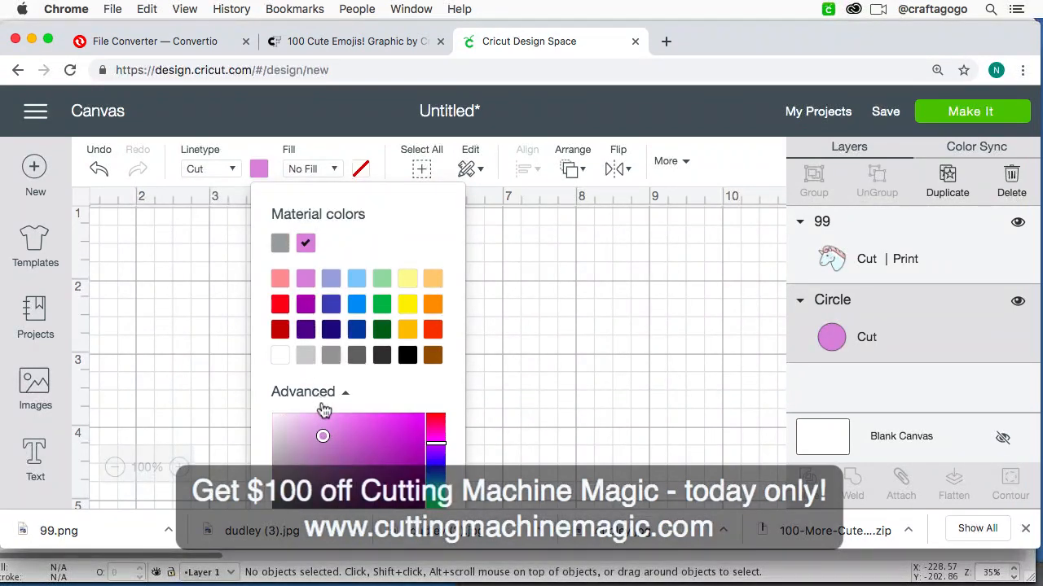
{"action": "left_click", "coordinate": [315, 426]}
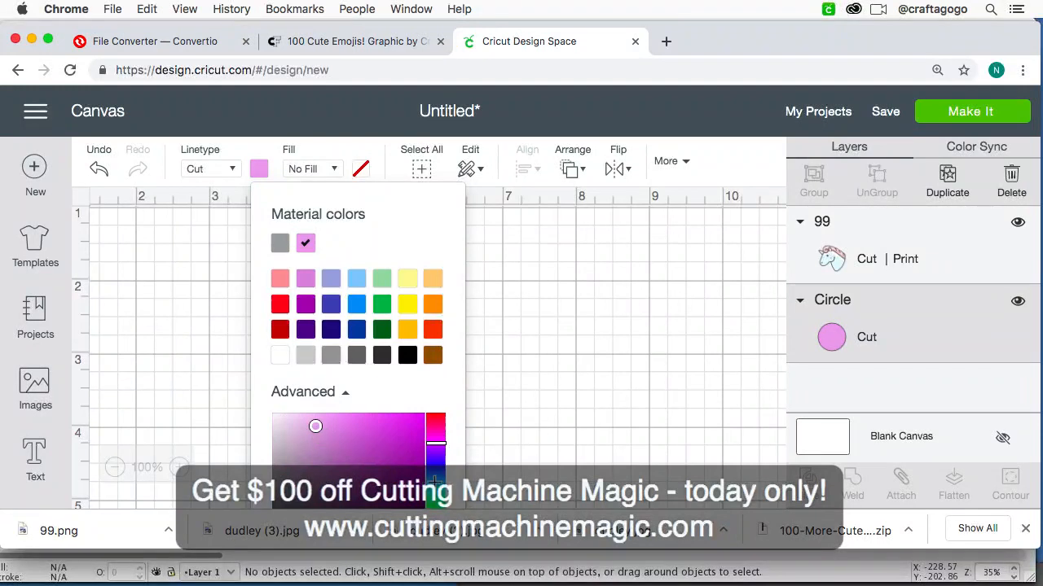
Step: Try light, brighter and muted teal shades as the circle's color
{"action": "left_click", "coordinate": [435, 485]}
{"action": "left_click", "coordinate": [296, 423]}
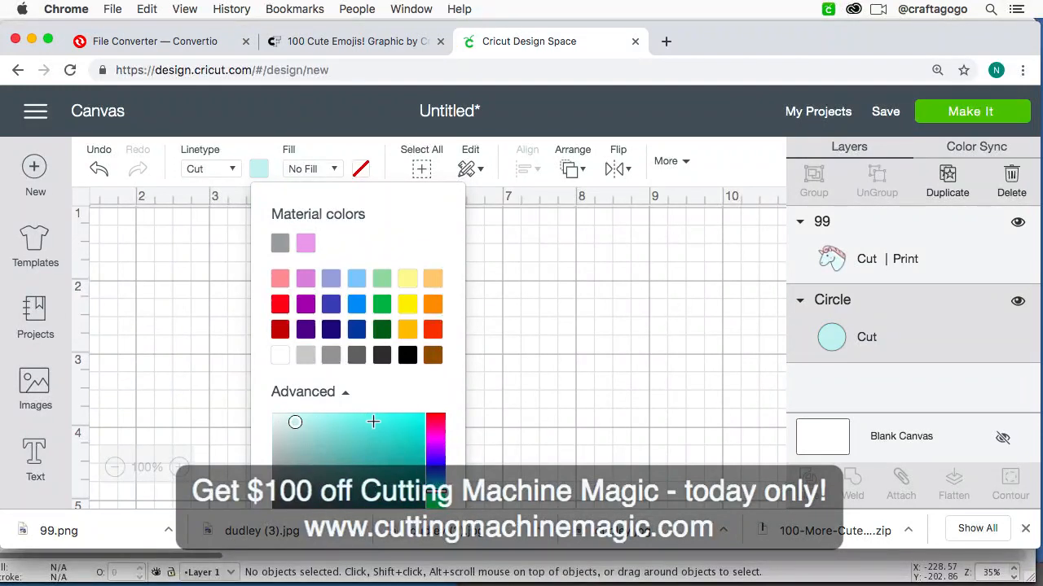
{"action": "left_click_drag", "start_coordinate": [294, 422], "coordinate": [320, 422]}
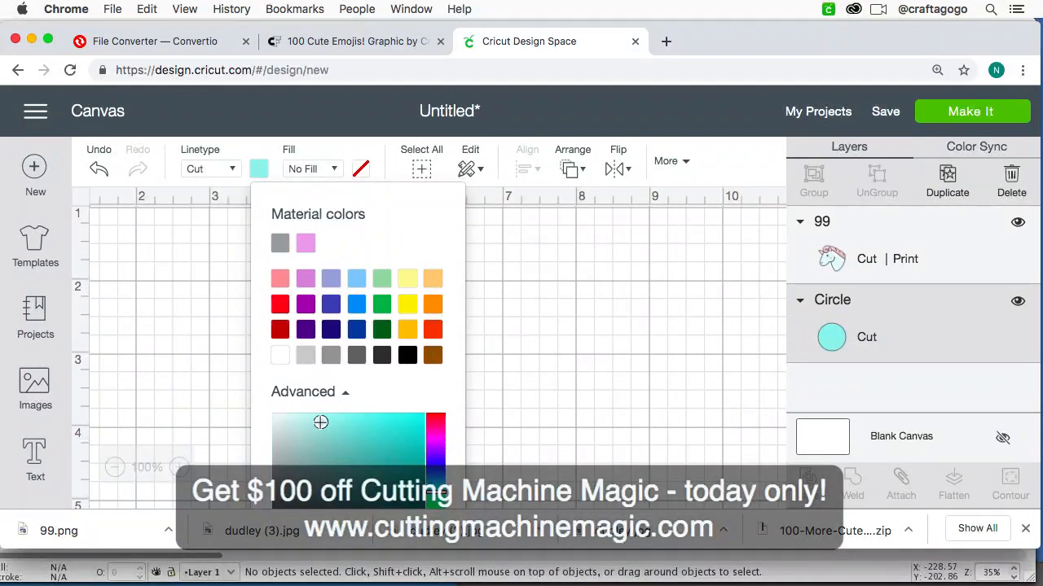
{"action": "left_click", "coordinate": [307, 451]}
Step: Recolor the circle with a custom bright pink shade and deselect it
{"action": "left_click", "coordinate": [436, 435]}
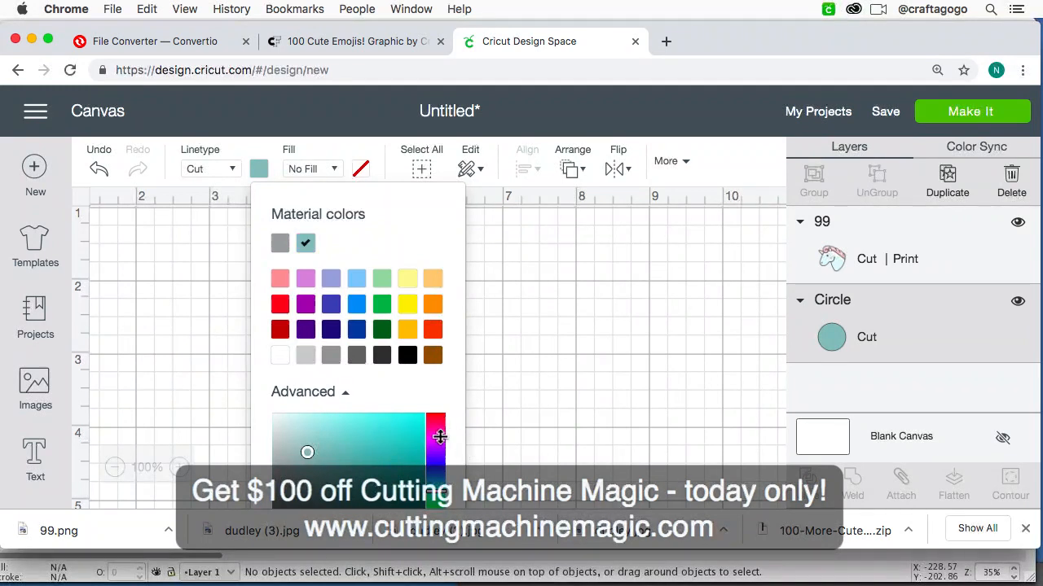
{"action": "left_click", "coordinate": [303, 426]}
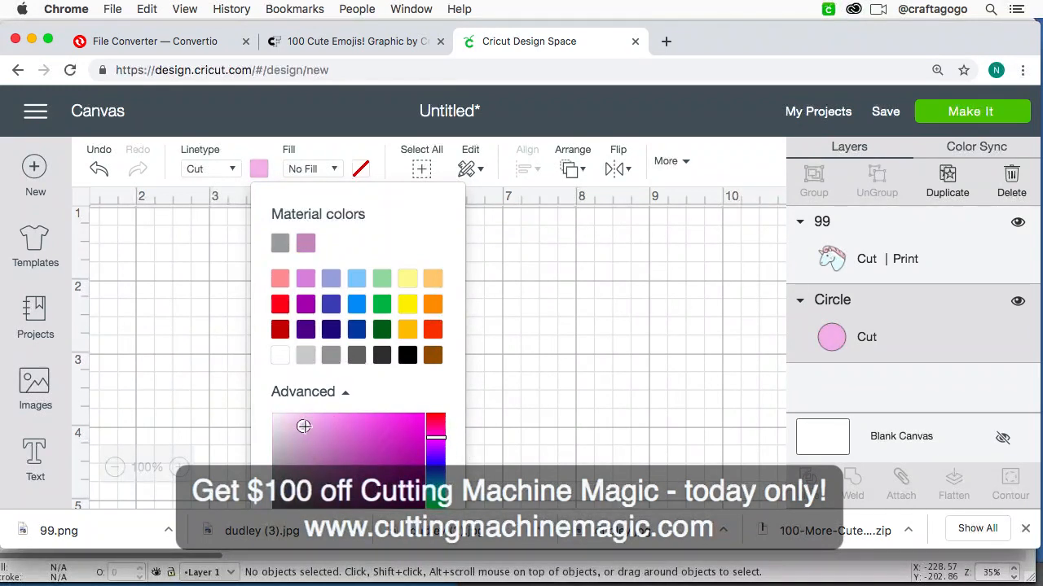
{"action": "left_click", "coordinate": [319, 438]}
{"action": "left_click", "coordinate": [343, 428]}
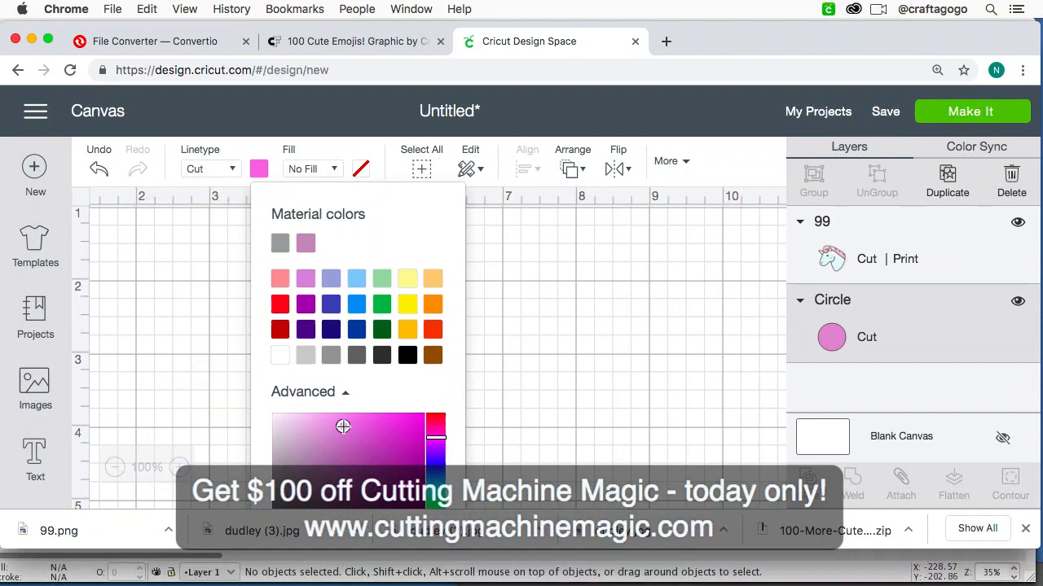
{"action": "left_click", "coordinate": [529, 401]}
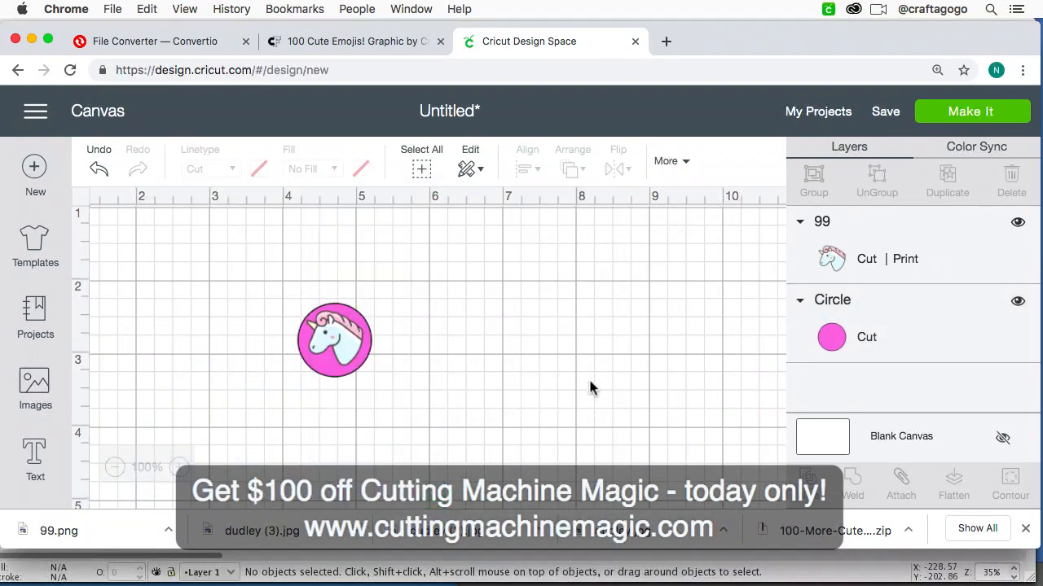
{"action": "left_click", "coordinate": [420, 403]}
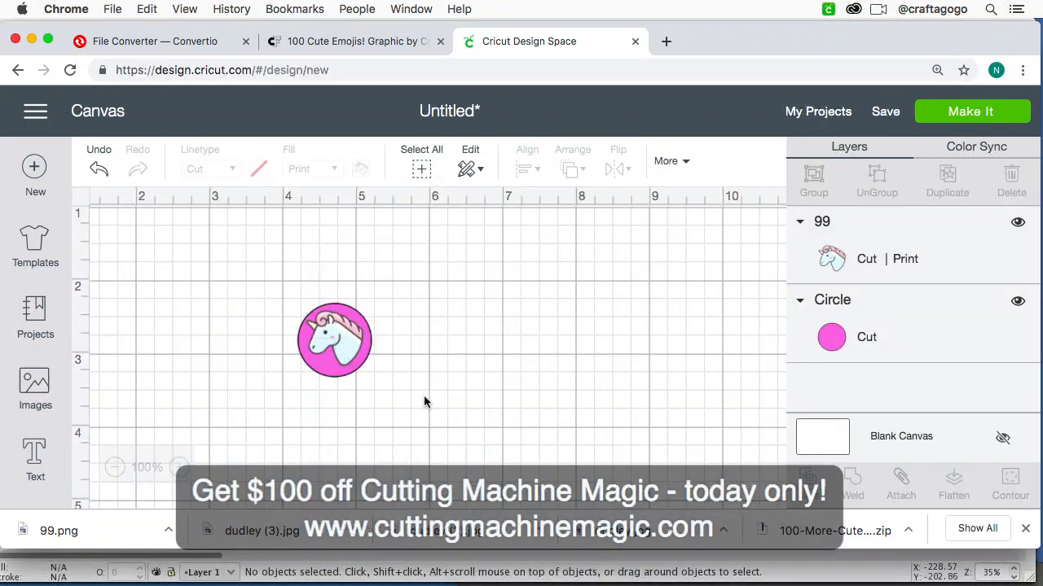
Step: Center the unicorn and the circle on each other horizontally and vertically
{"action": "left_click_drag", "start_coordinate": [410, 421], "coordinate": [220, 272]}
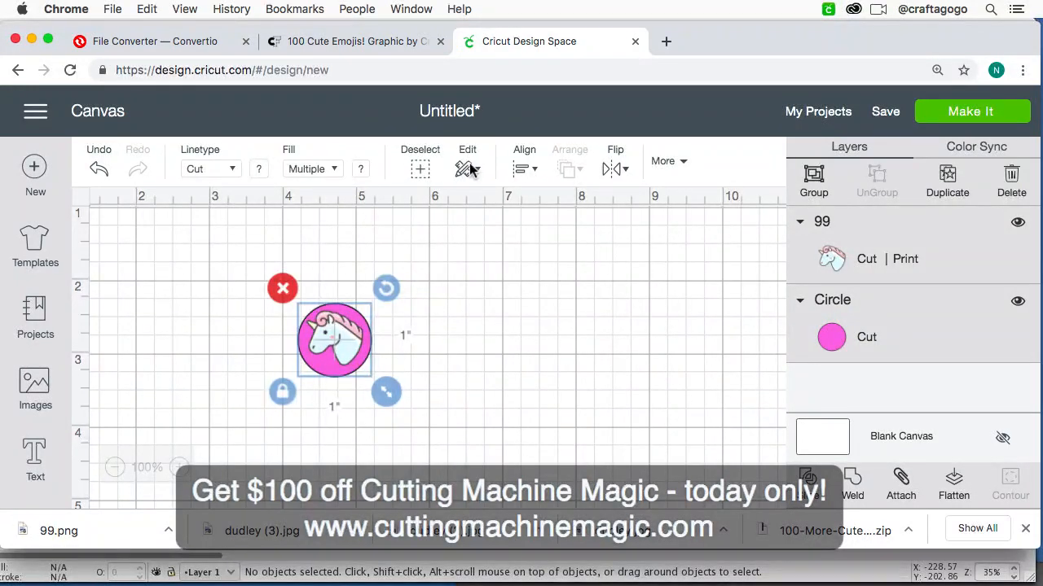
{"action": "left_click", "coordinate": [520, 168]}
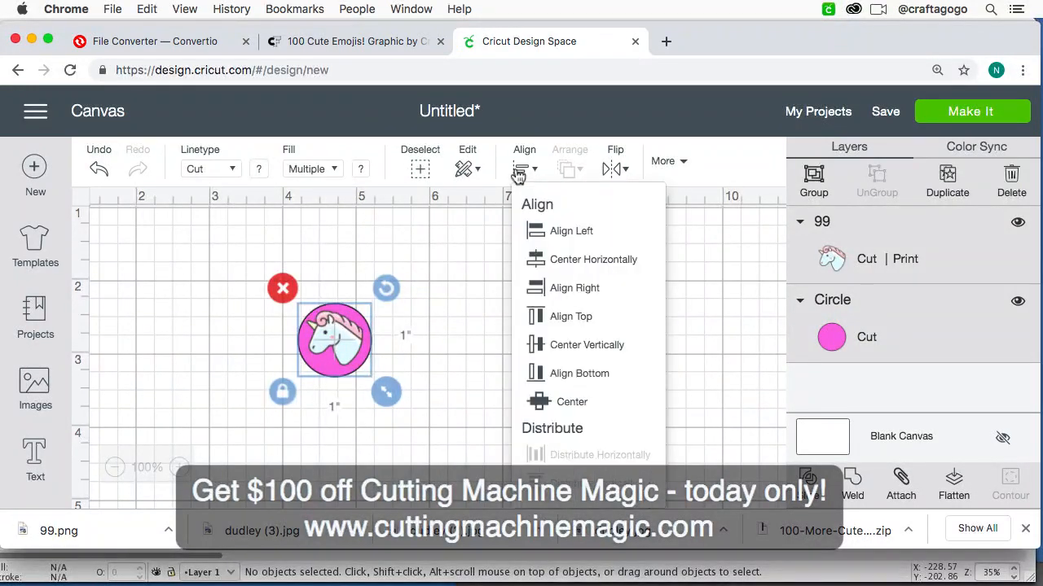
{"action": "left_click", "coordinate": [564, 259]}
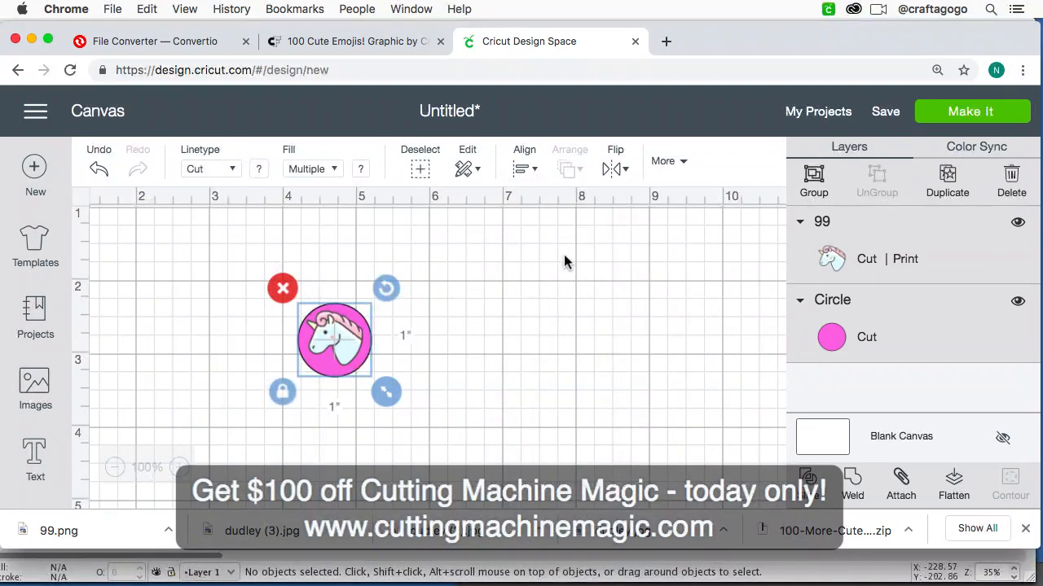
{"action": "left_click", "coordinate": [529, 171]}
{"action": "left_click", "coordinate": [548, 349]}
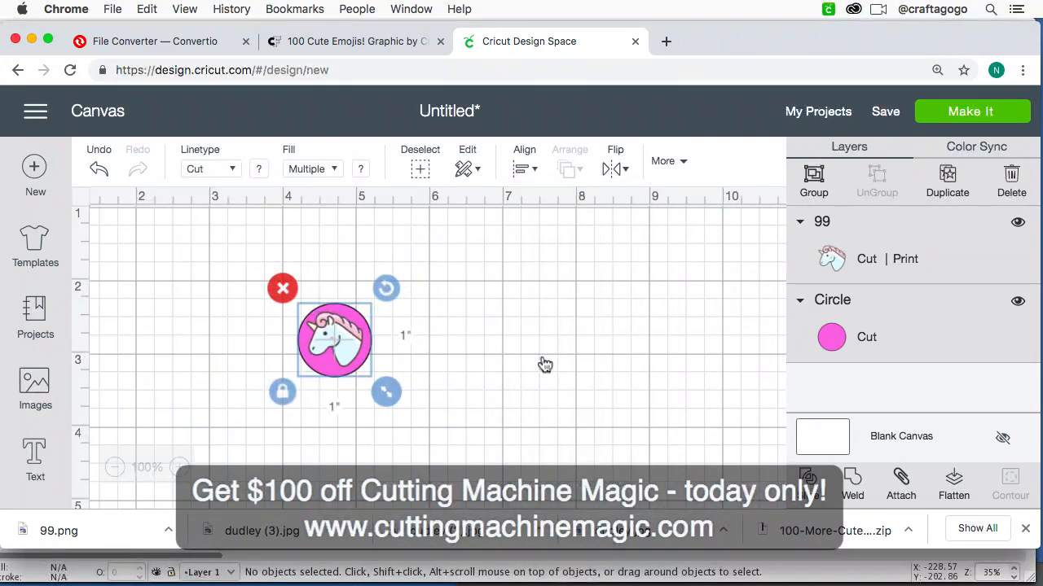
{"action": "left_click", "coordinate": [530, 331]}
{"action": "left_click", "coordinate": [346, 356]}
{"action": "left_click", "coordinate": [426, 386]}
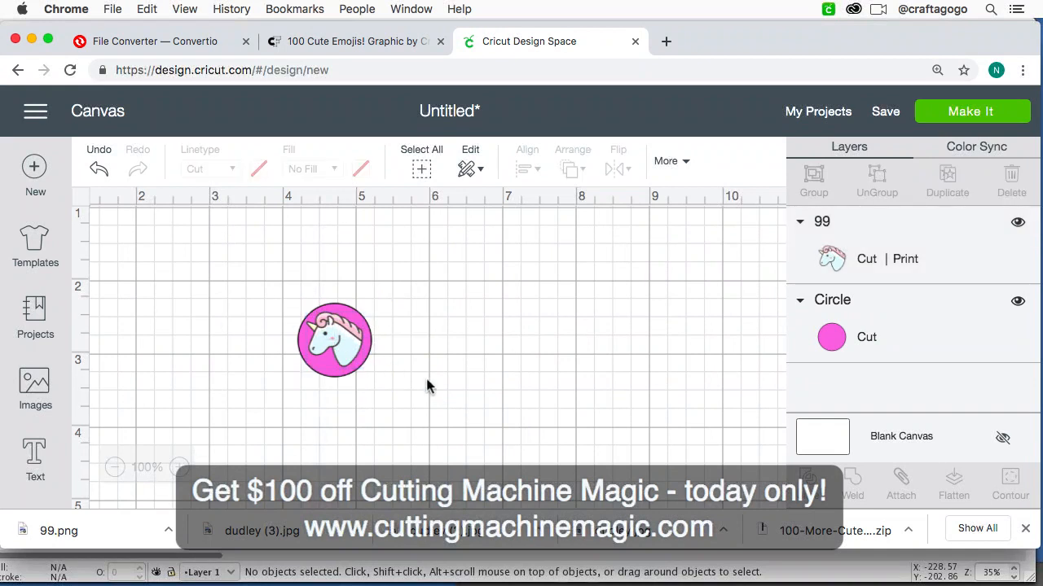
{"action": "left_click", "coordinate": [341, 349]}
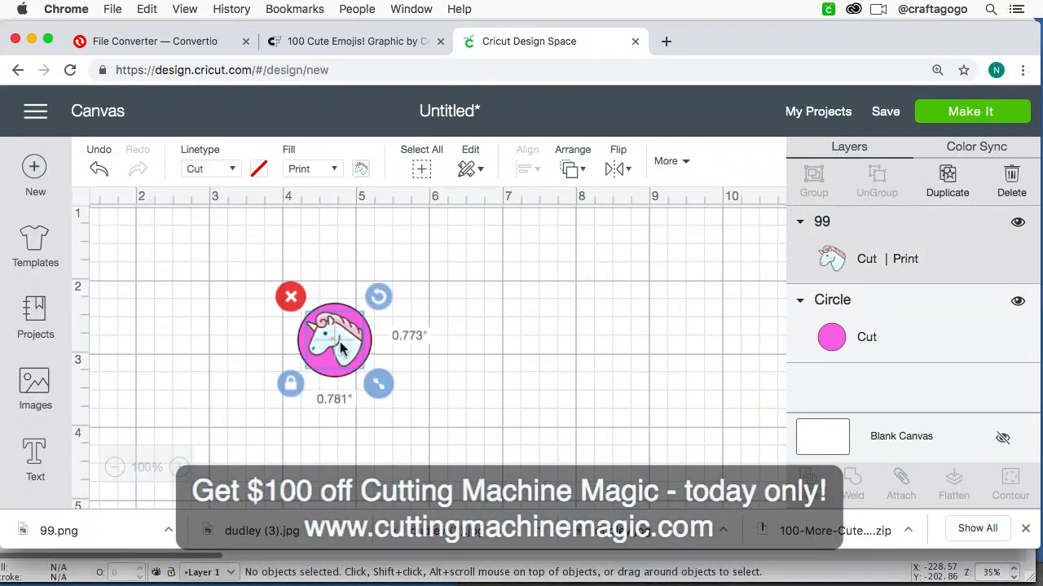
{"action": "left_click", "coordinate": [386, 355]}
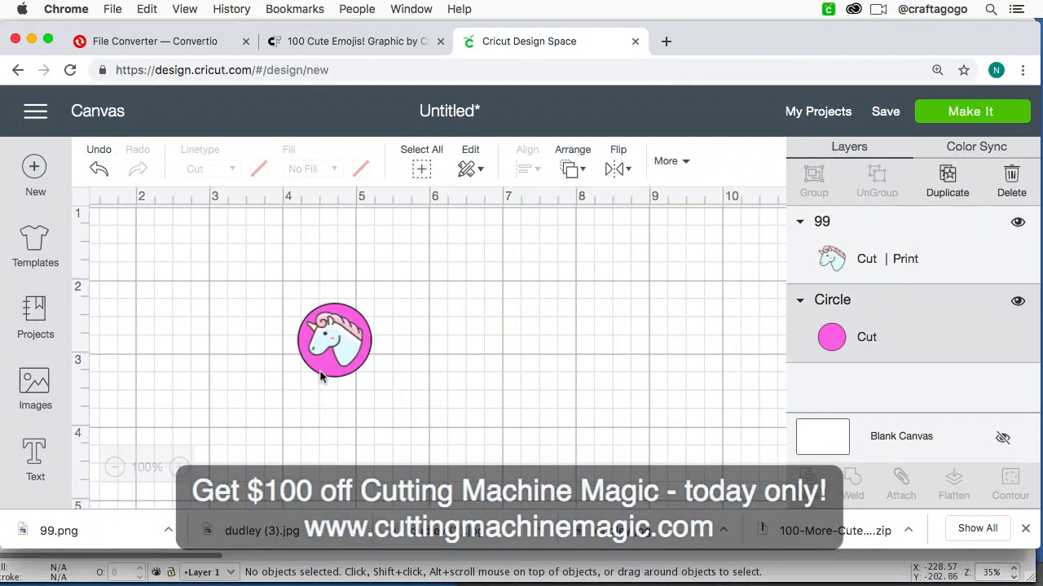
{"action": "left_click", "coordinate": [321, 377]}
{"action": "left_click", "coordinate": [465, 349]}
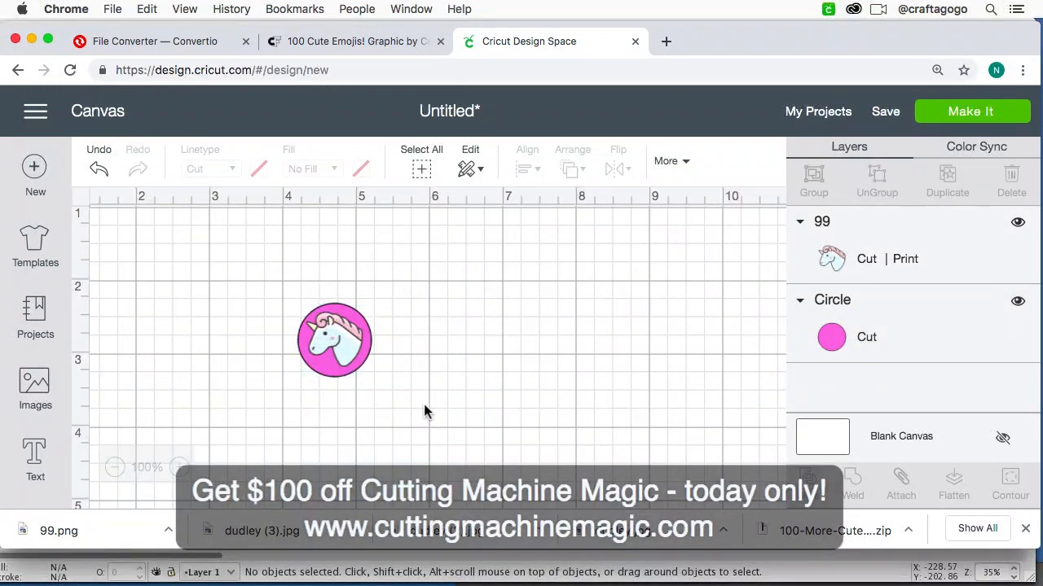
Step: Flatten the unicorn and circle into one printable image and inspect it up close
{"action": "left_click_drag", "start_coordinate": [422, 411], "coordinate": [261, 288]}
{"action": "left_click", "coordinate": [953, 481]}
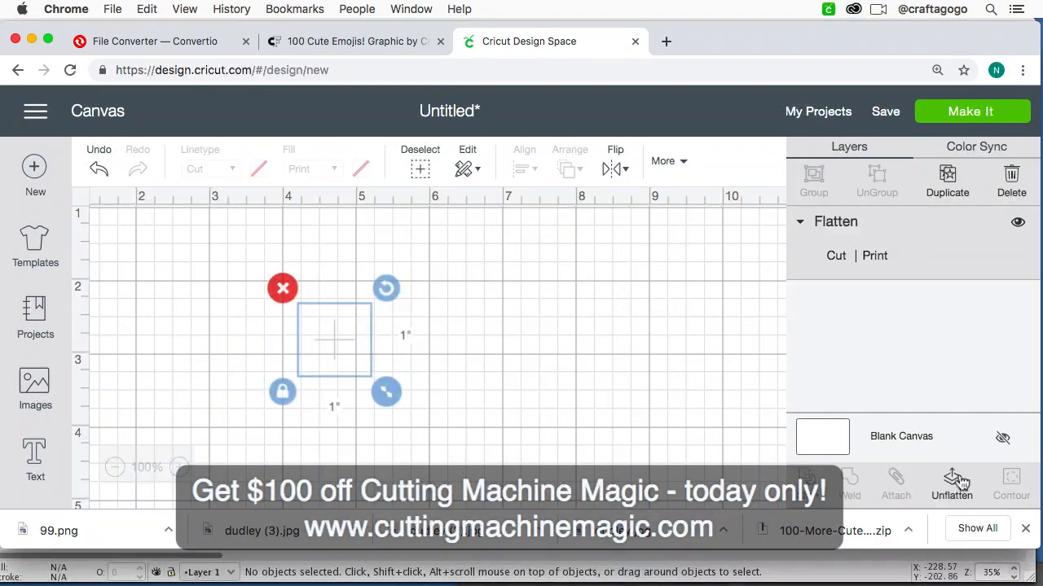
{"action": "left_click", "coordinate": [677, 401]}
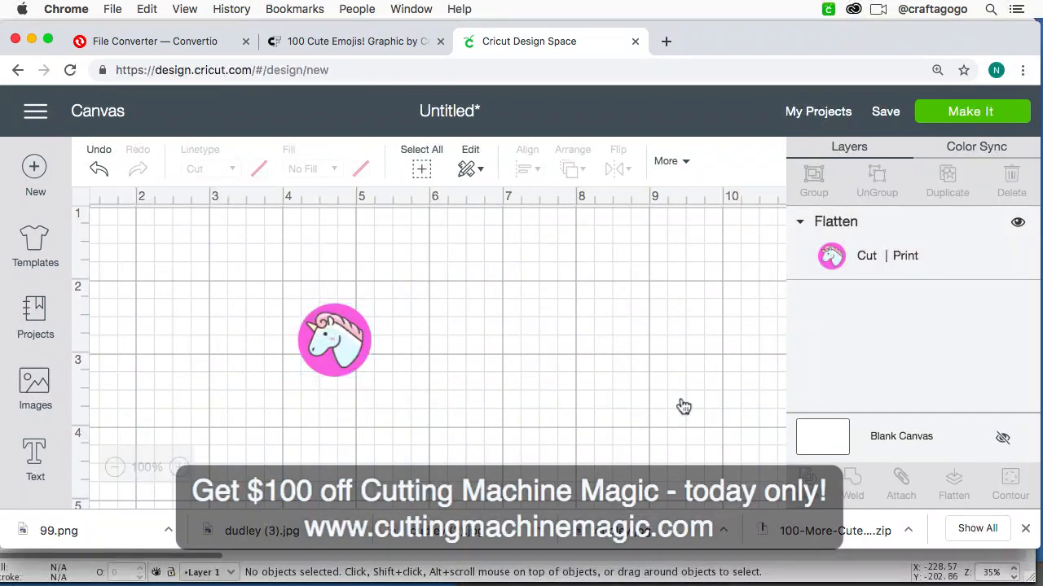
{"action": "left_click", "coordinate": [318, 358]}
{"action": "key", "text": "super+equal"}
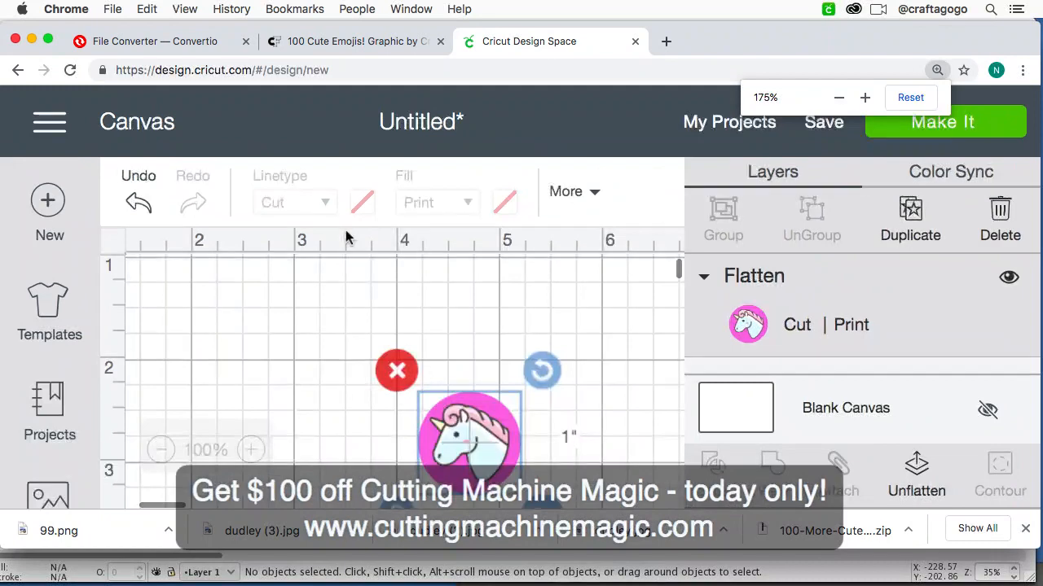
{"action": "scroll", "coordinate": [399, 315], "scroll_direction": "right", "scroll_amount": 3}
{"action": "scroll", "coordinate": [535, 433], "scroll_direction": "down", "scroll_amount": 3}
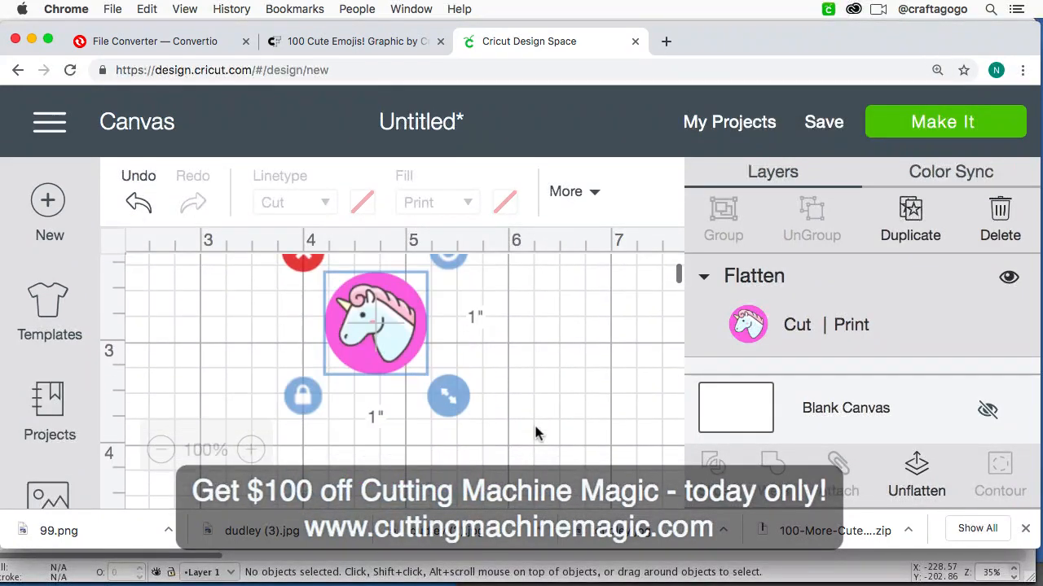
{"action": "scroll", "coordinate": [353, 383], "scroll_direction": "up", "scroll_amount": 1}
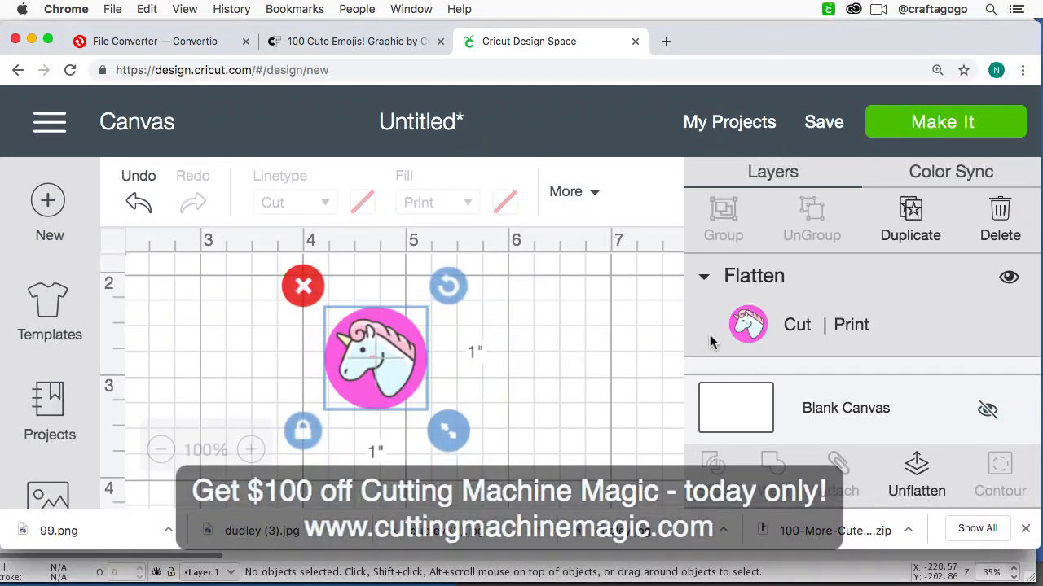
Step: Undo the flatten and check the unicorn as a separate object on the circle
{"action": "left_click", "coordinate": [145, 195]}
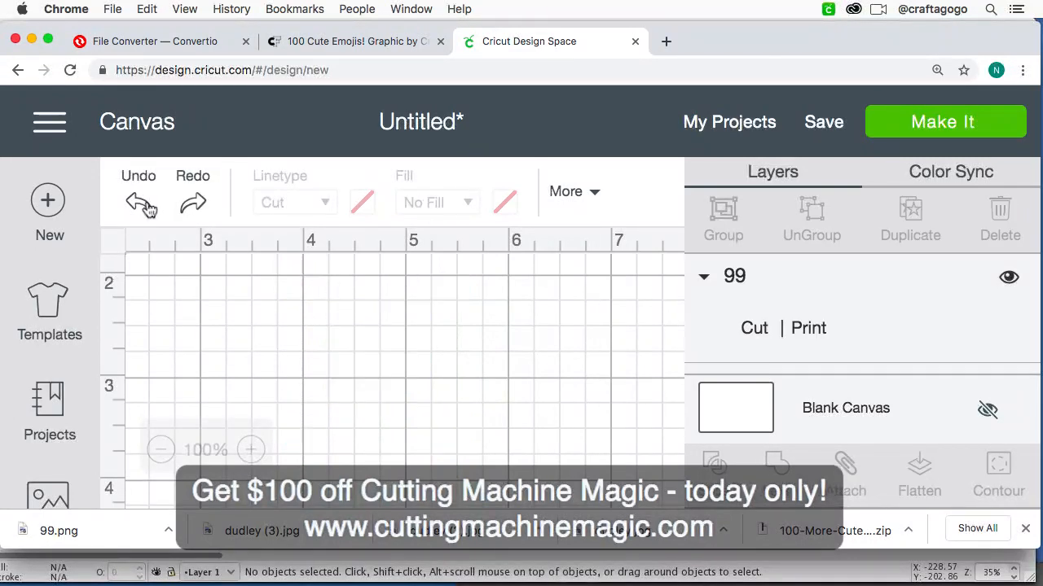
{"action": "left_click", "coordinate": [399, 330]}
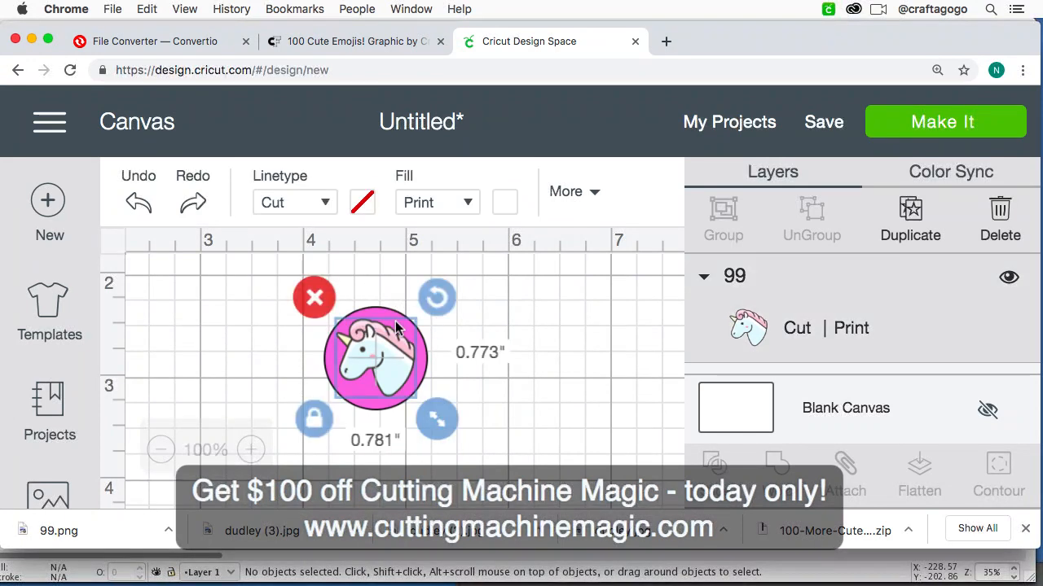
{"action": "left_click", "coordinate": [440, 393]}
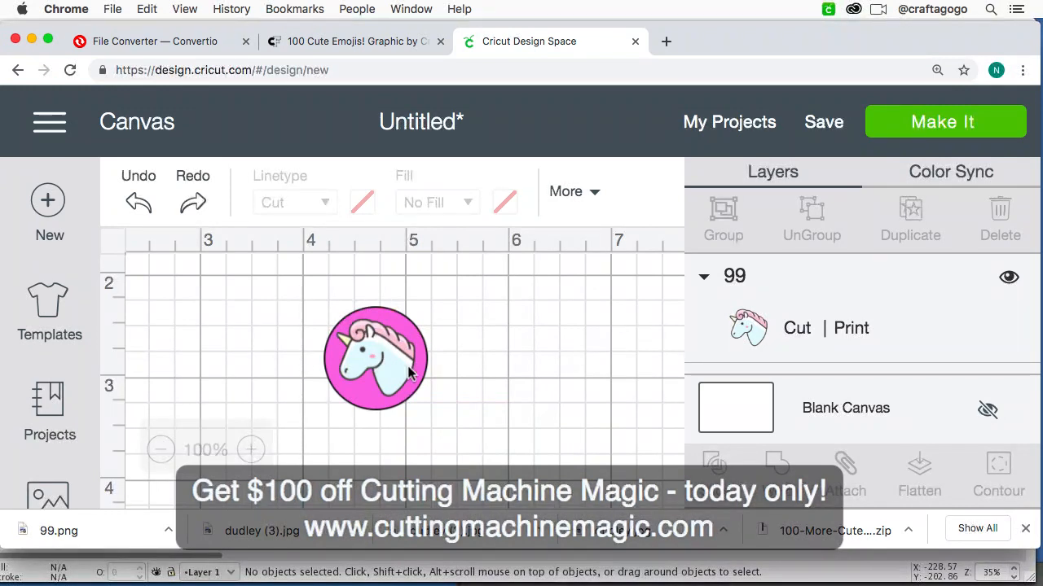
{"action": "left_click", "coordinate": [403, 403]}
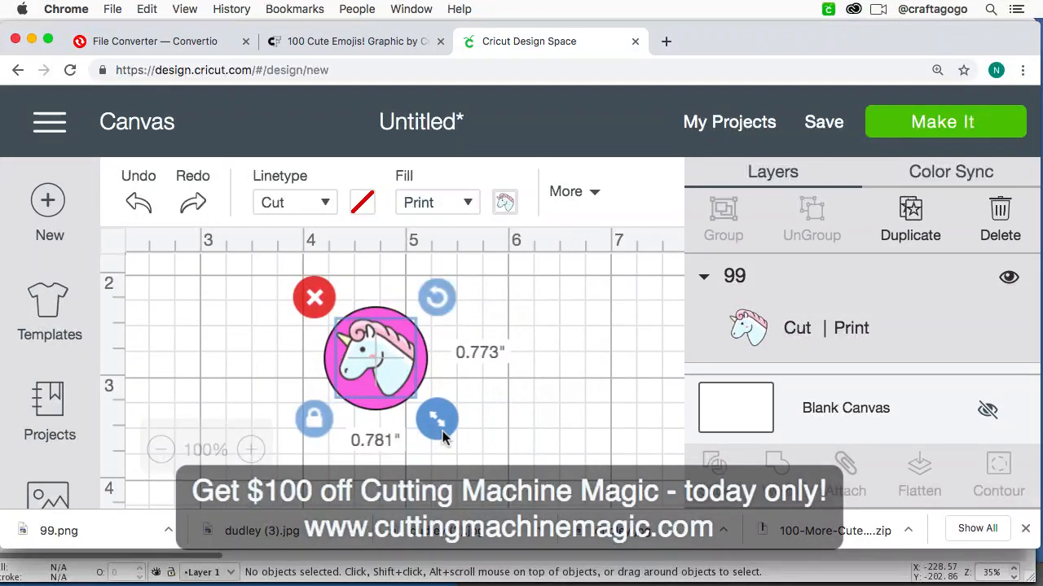
{"action": "left_click", "coordinate": [505, 446]}
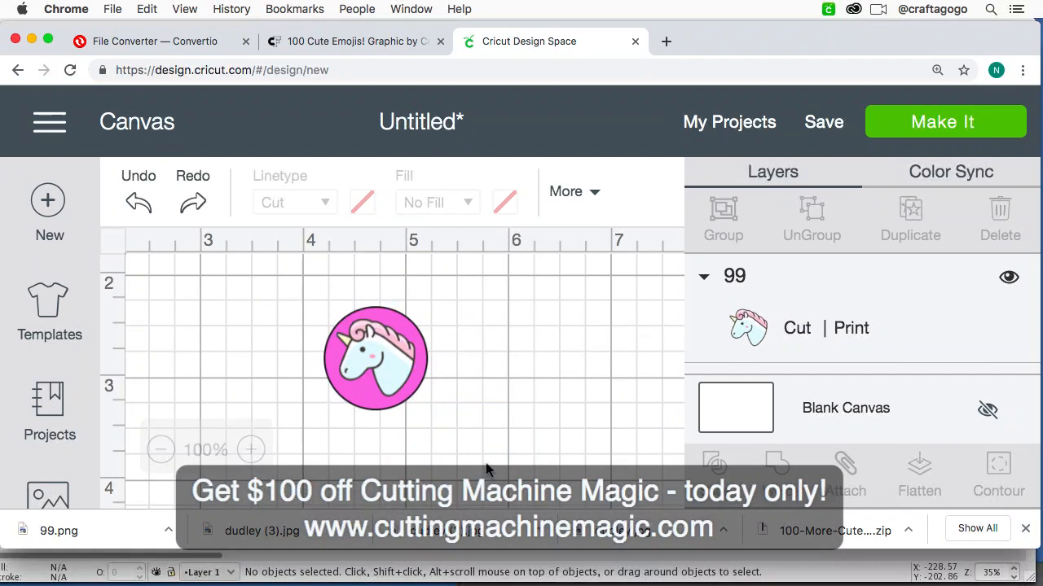
Step: Select the unicorn together with the circle and flatten both into a single Print Then Cut layer
{"action": "left_click_drag", "start_coordinate": [453, 440], "coordinate": [285, 297]}
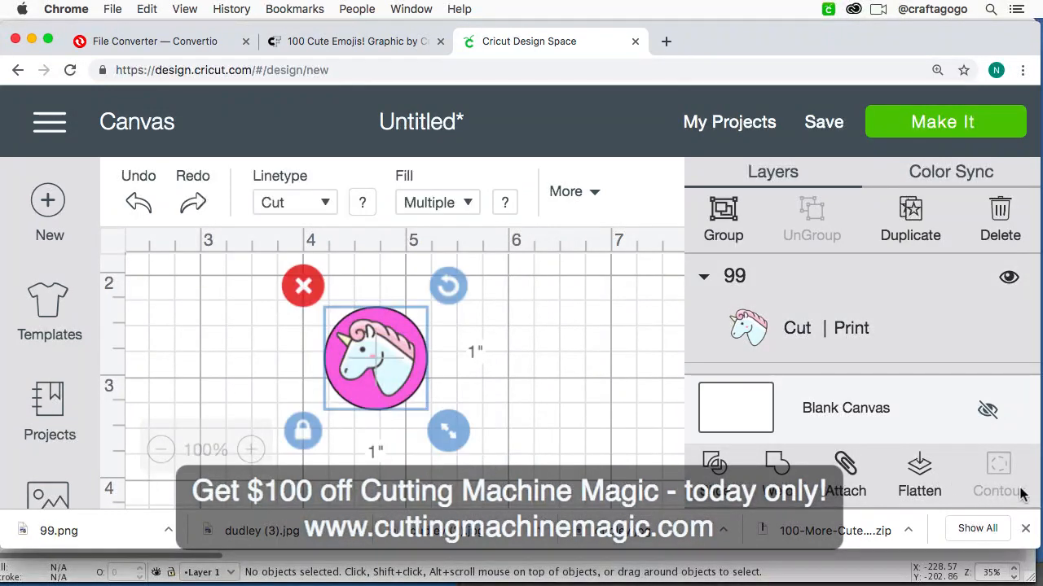
{"action": "left_click", "coordinate": [929, 476]}
{"action": "key", "text": "super+minus"}
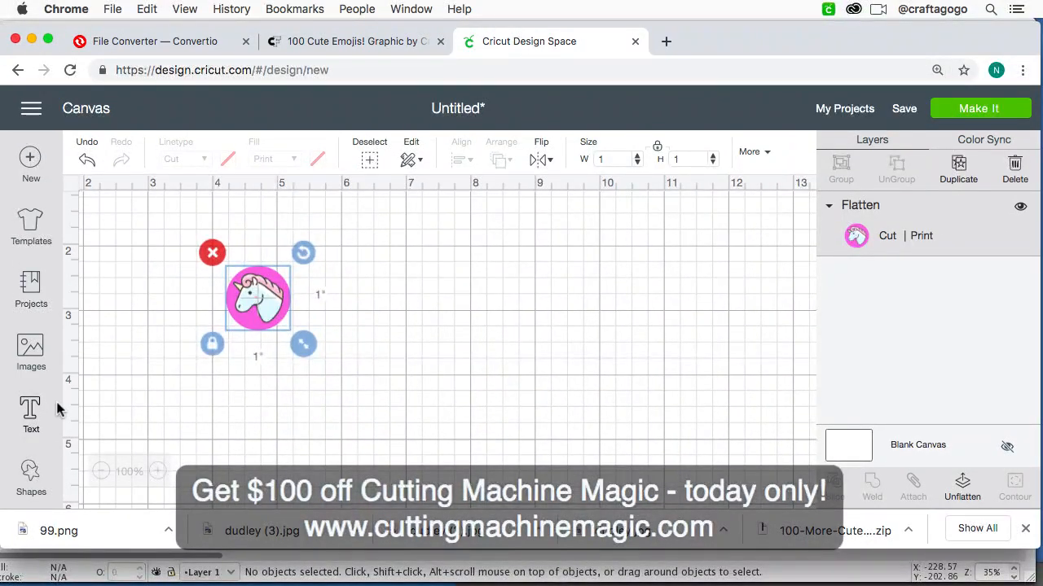
Step: Add a square shape to the canvas and place it to the right of the flattened unicorn
{"action": "left_click", "coordinate": [31, 477]}
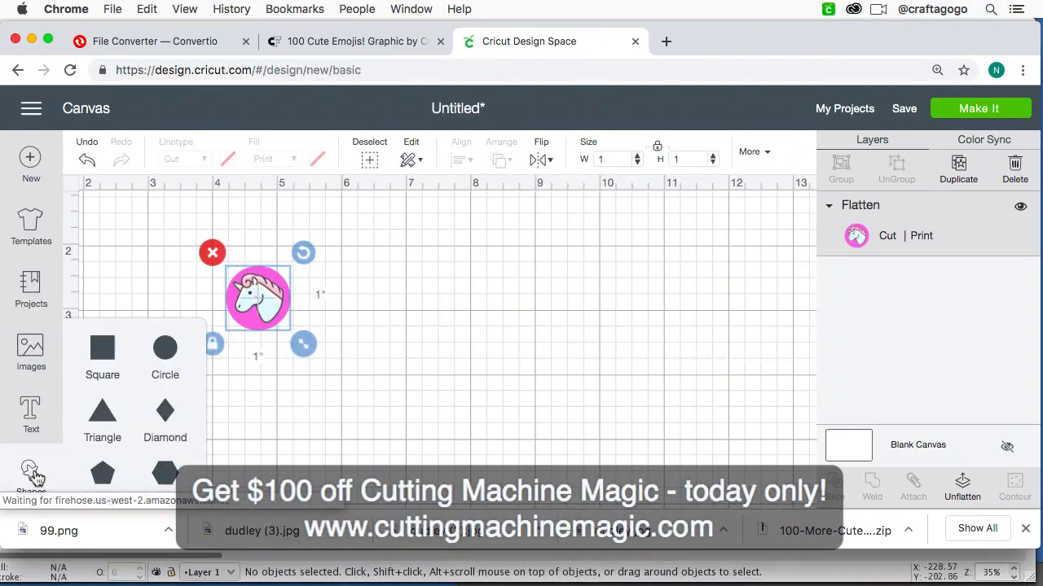
{"action": "left_click", "coordinate": [104, 350]}
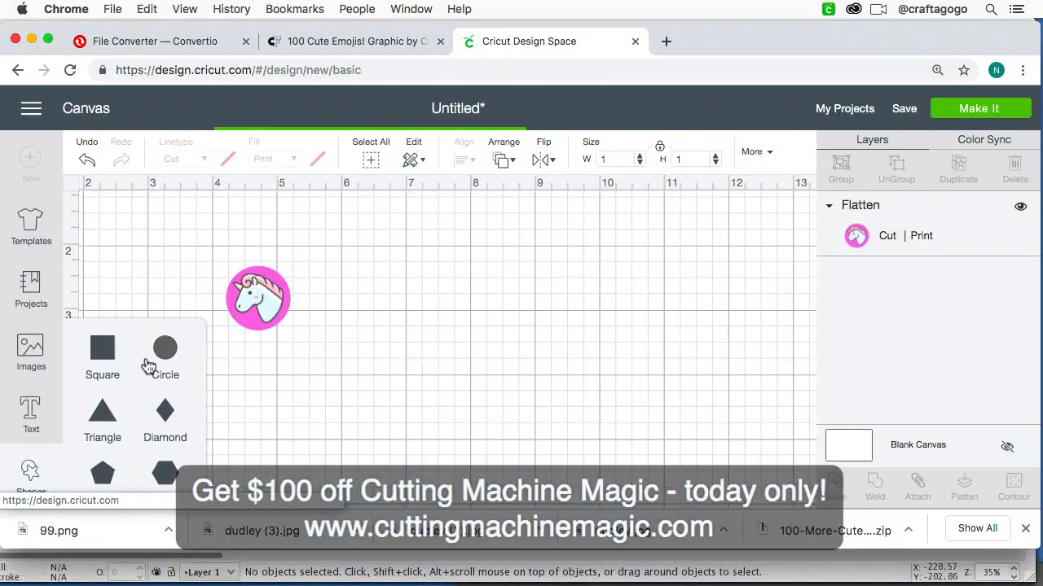
{"action": "left_click_drag", "start_coordinate": [163, 255], "coordinate": [495, 291]}
Step: Unlock the square's proportions and set its size to 6.75 inches wide by 9.25 inches high
{"action": "left_click", "coordinate": [337, 438]}
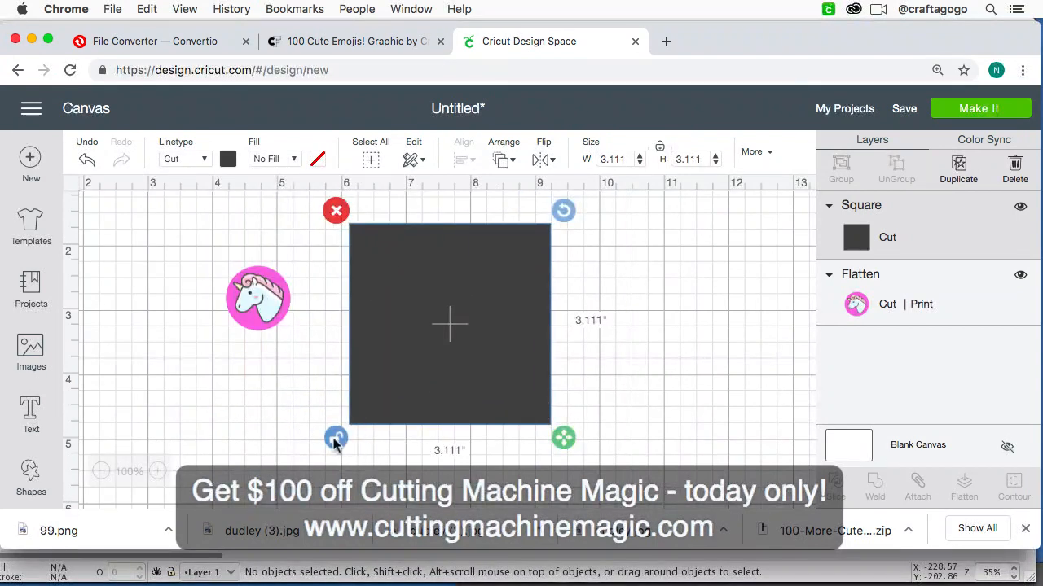
{"action": "left_click", "coordinate": [611, 159]}
{"action": "type", "text": "6.75"}
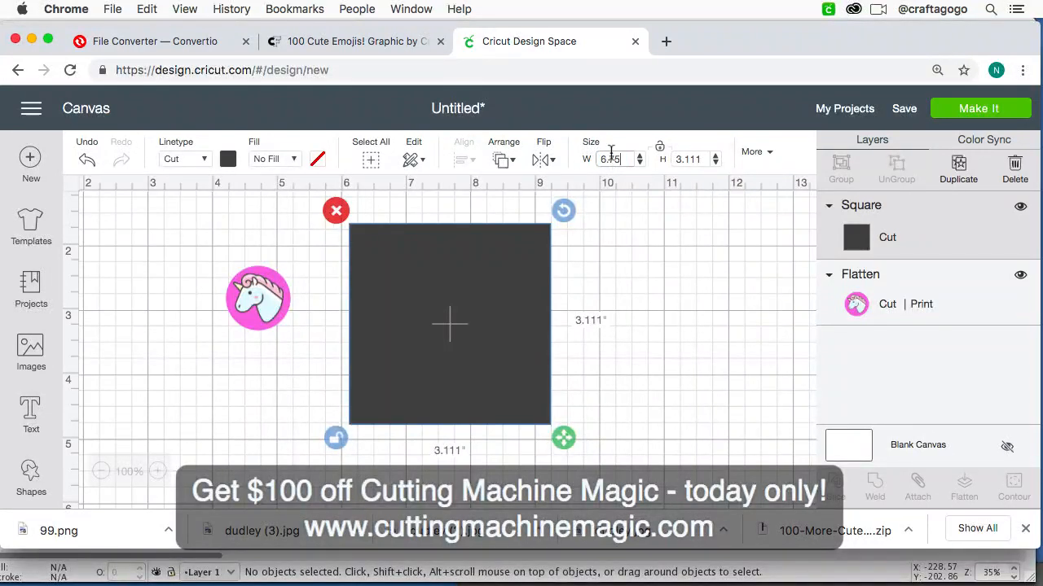
{"action": "left_click", "coordinate": [693, 159]}
{"action": "type", "text": "9"}
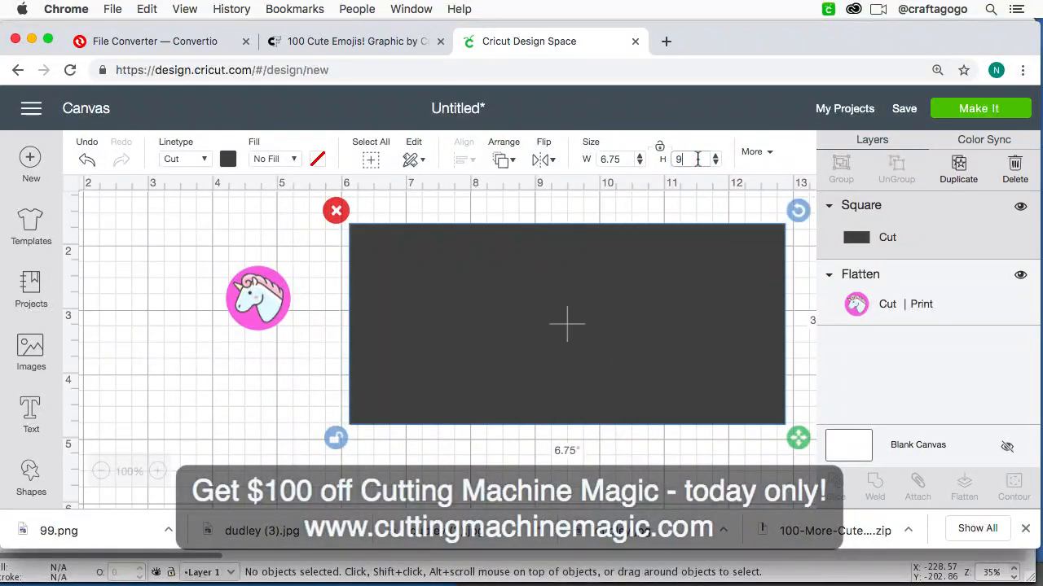
{"action": "type", "text": ".25"}
{"action": "key", "text": "Return"}
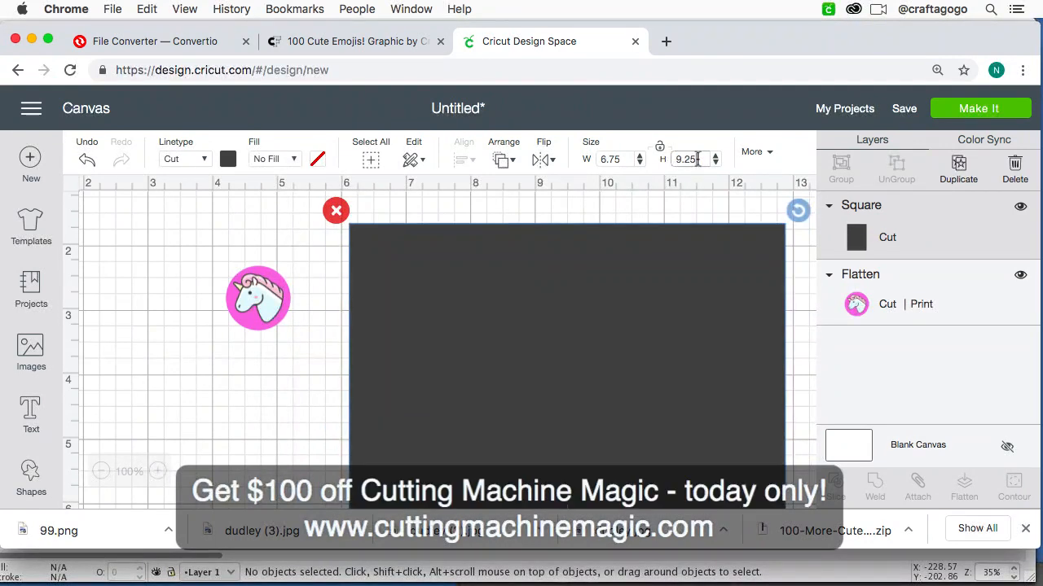
Step: Move the flattened unicorn circle slightly up and farther away from the large rectangle, then deselect it
{"action": "key", "text": "super+minus"}
{"action": "key", "text": "super+minus"}
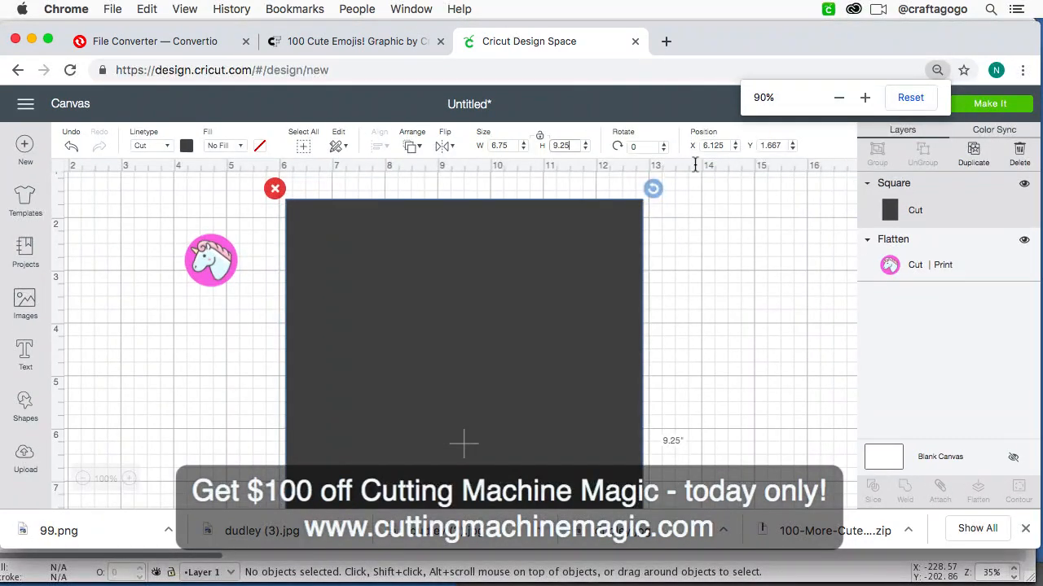
{"action": "left_click_drag", "start_coordinate": [209, 268], "coordinate": [231, 279]}
{"action": "left_click", "coordinate": [205, 346]}
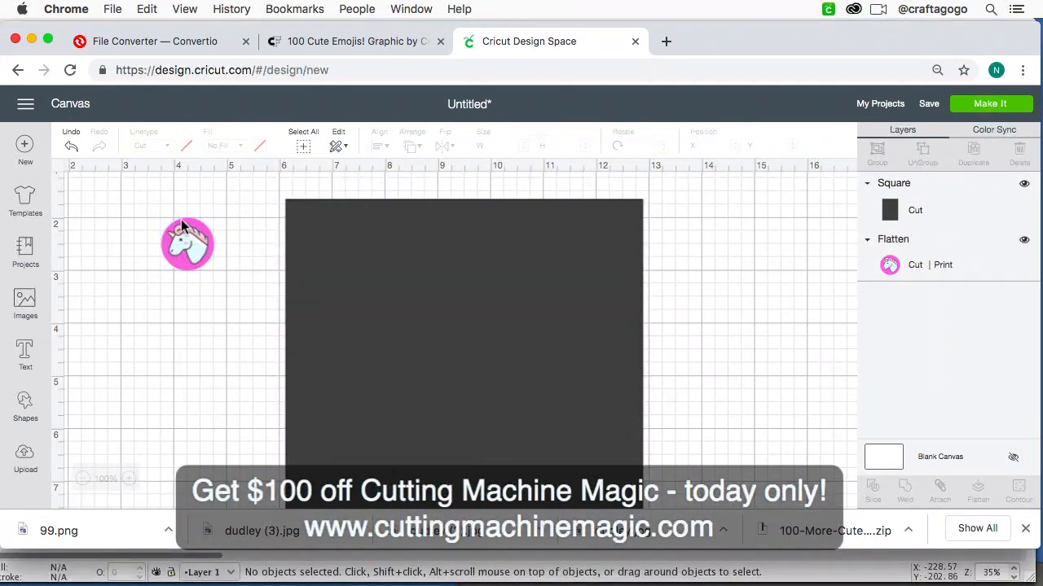
Step: Bring the flattened unicorn circle to the front and move it onto the upper-left corner of the large rectangle
{"action": "left_click", "coordinate": [193, 248]}
{"action": "left_click", "coordinate": [410, 154]}
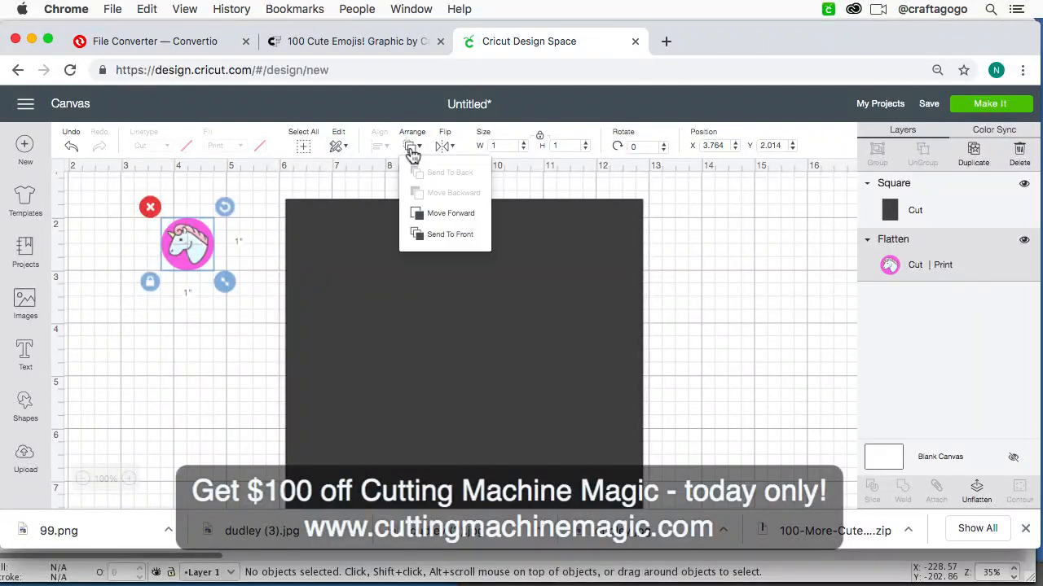
{"action": "left_click", "coordinate": [440, 235]}
{"action": "left_click_drag", "start_coordinate": [192, 253], "coordinate": [322, 239]}
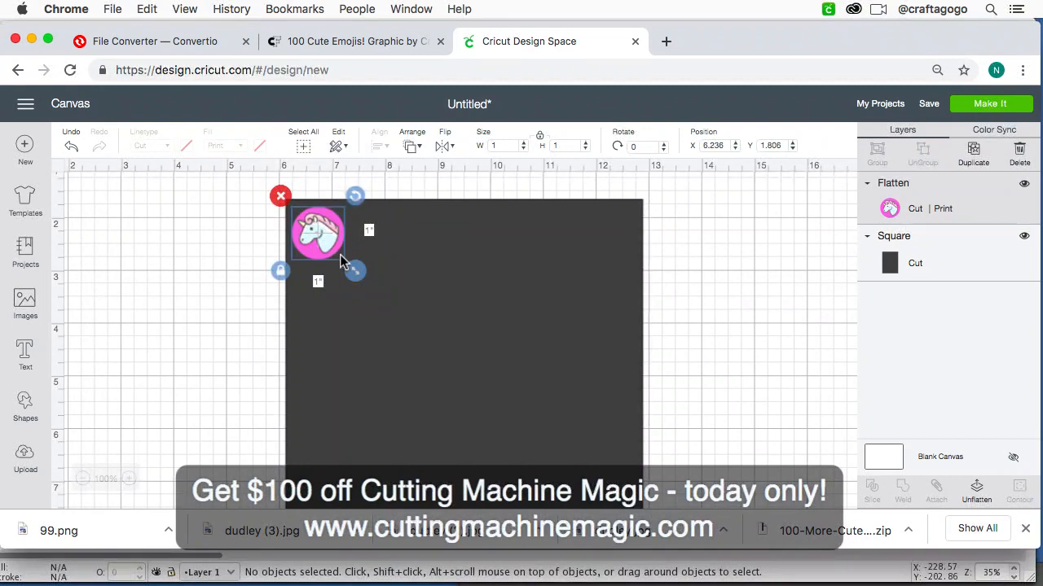
Step: Duplicate the unicorn circle twice and arrange the copies beside the original in a row along the rectangle's upper edge
{"action": "key", "text": "super+d"}
{"action": "left_click_drag", "start_coordinate": [339, 254], "coordinate": [447, 248]}
{"action": "key", "text": "super+d"}
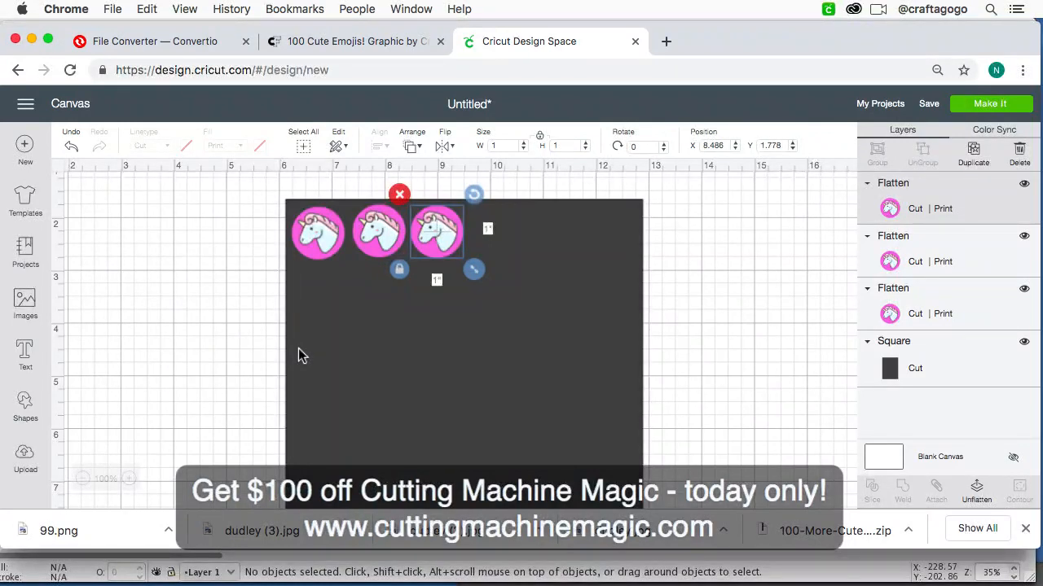
Step: Delete the large dark rectangle behind the three unicorn circles
{"action": "key", "text": "super+minus"}
{"action": "key", "text": "super+minus"}
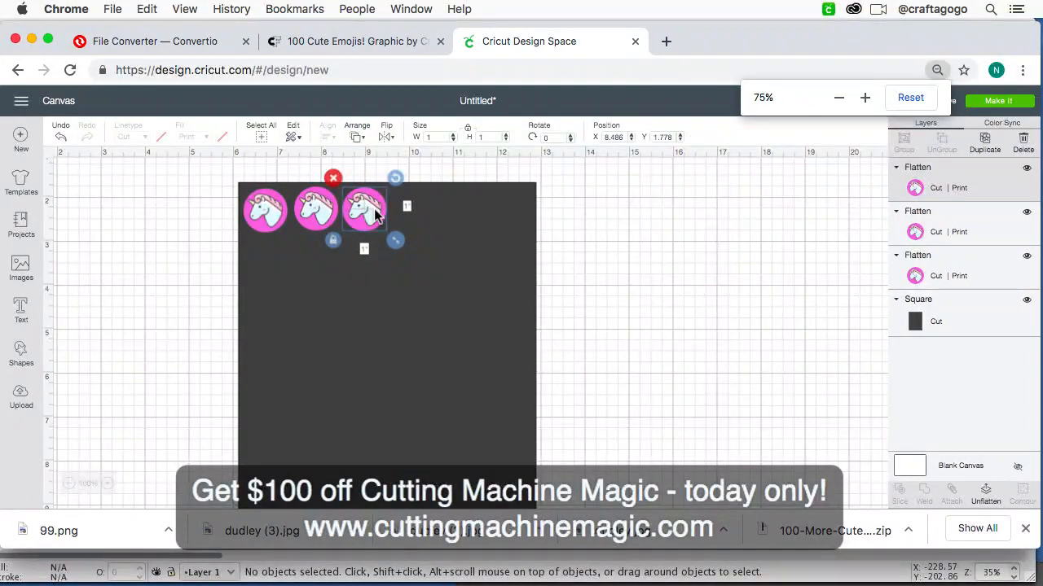
{"action": "left_click", "coordinate": [444, 309]}
{"action": "key", "text": "Delete"}
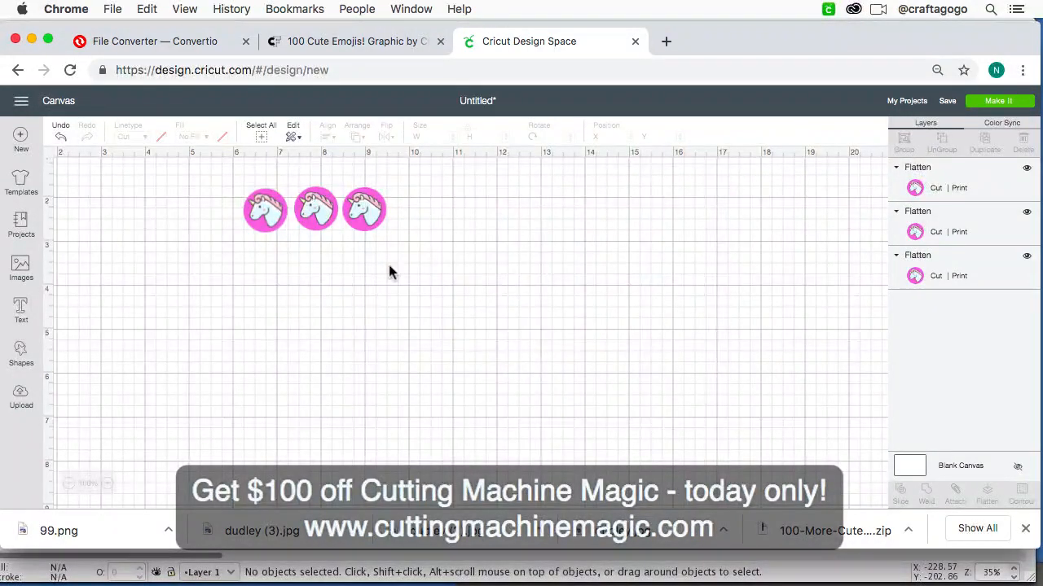
Step: Attach all three unicorn circles to each other, preview them on the cutting mat, and return to the canvas
{"action": "left_click_drag", "start_coordinate": [409, 266], "coordinate": [216, 171]}
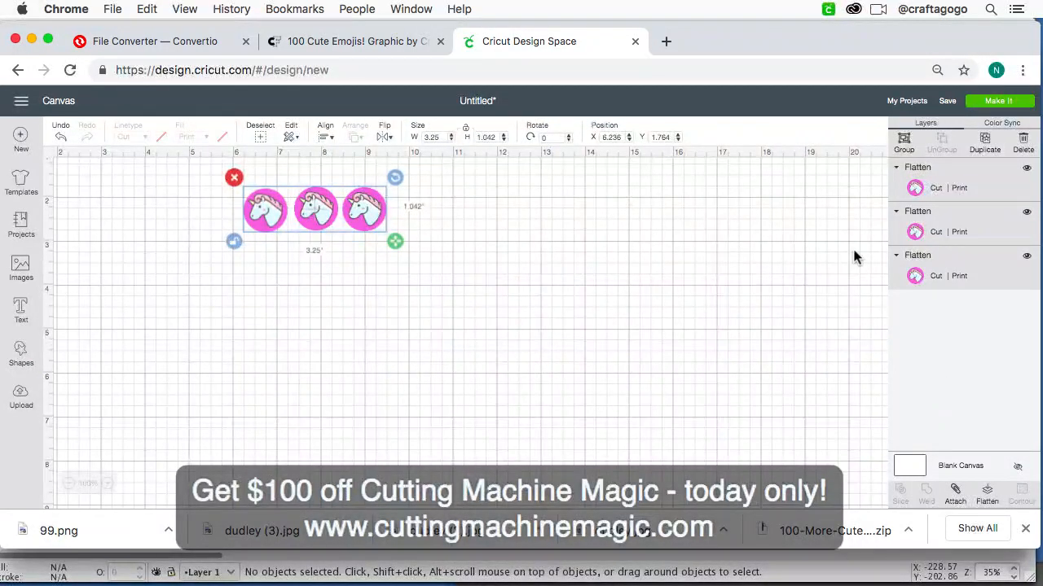
{"action": "left_click", "coordinate": [958, 494]}
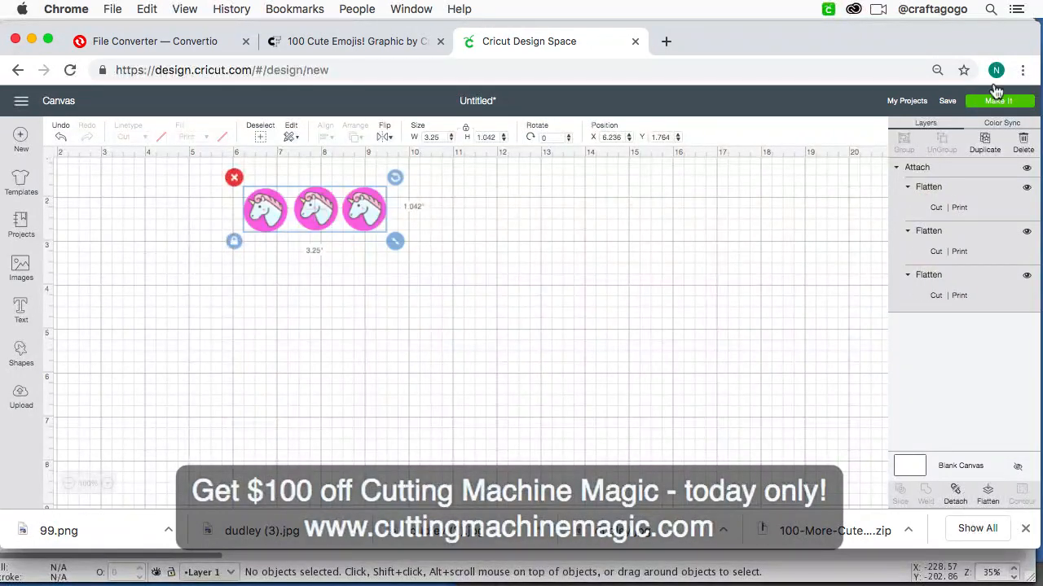
{"action": "left_click", "coordinate": [1017, 103]}
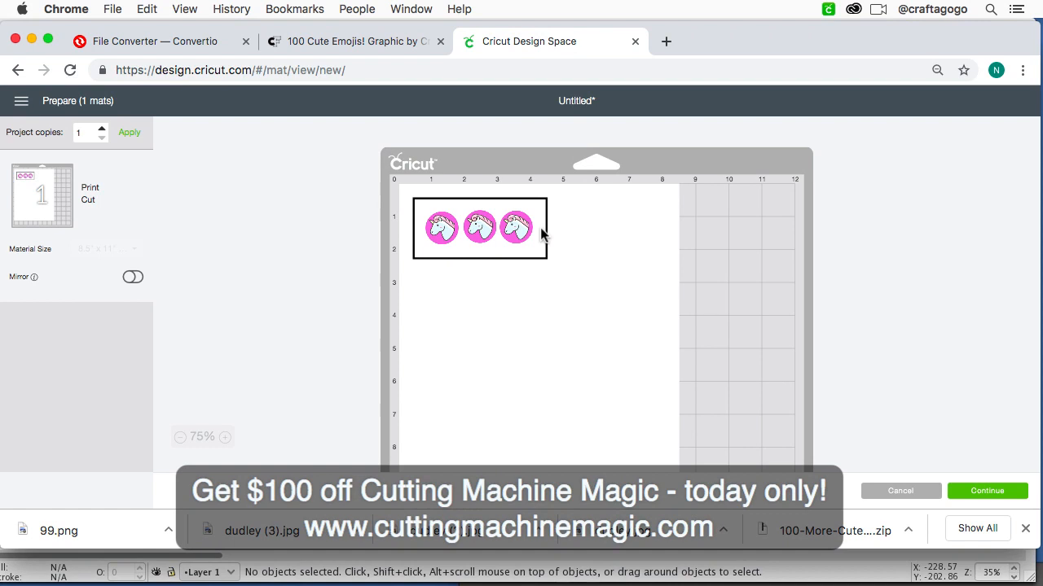
{"action": "left_click", "coordinate": [901, 492]}
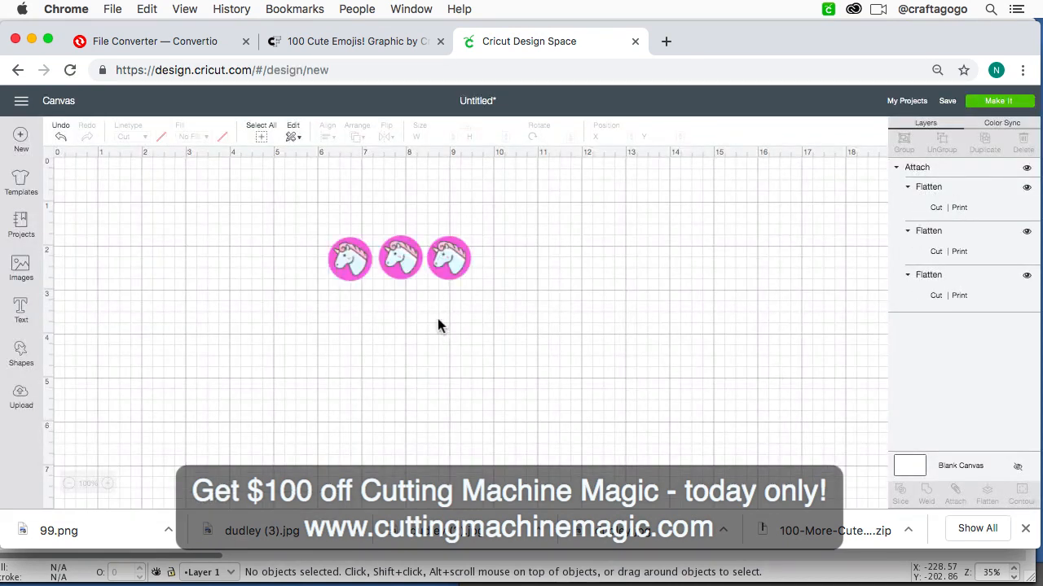
Step: Select the attached row of unicorn circles and switch to Ecamm Live
{"action": "left_click", "coordinate": [399, 252]}
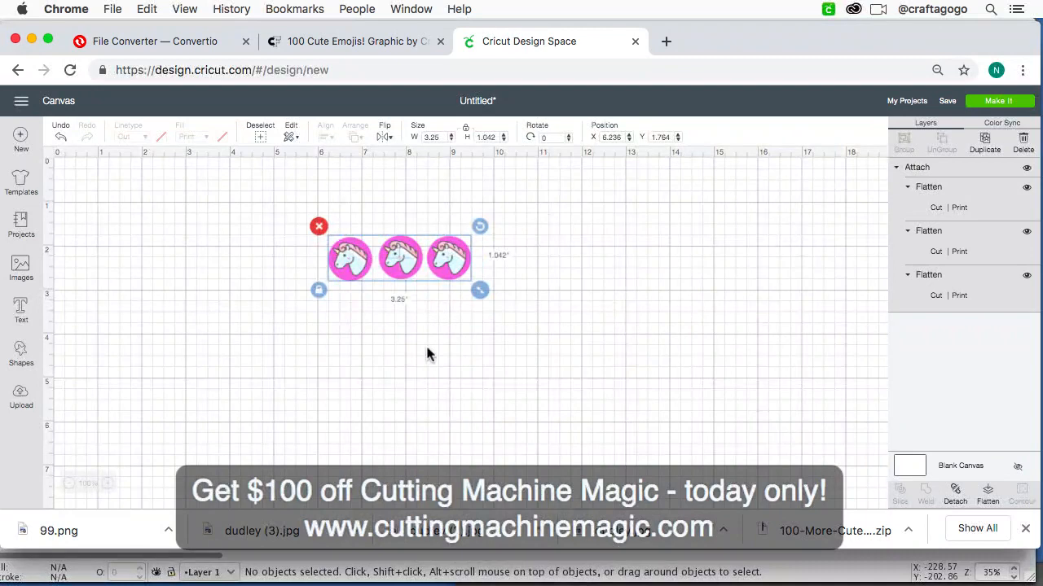
{"action": "mouse_move", "coordinate": [510, 585]}
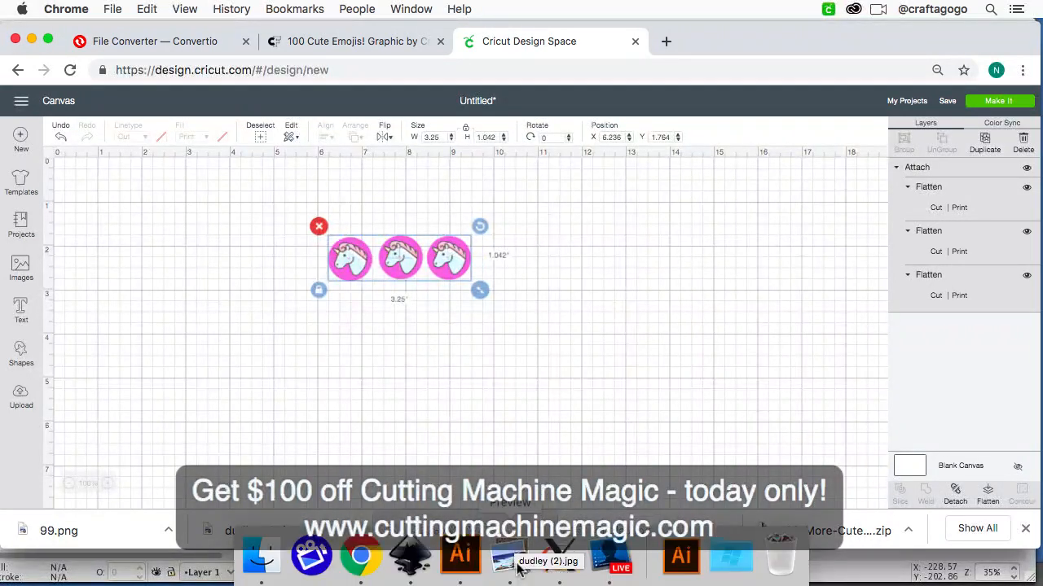
{"action": "left_click", "coordinate": [612, 555]}
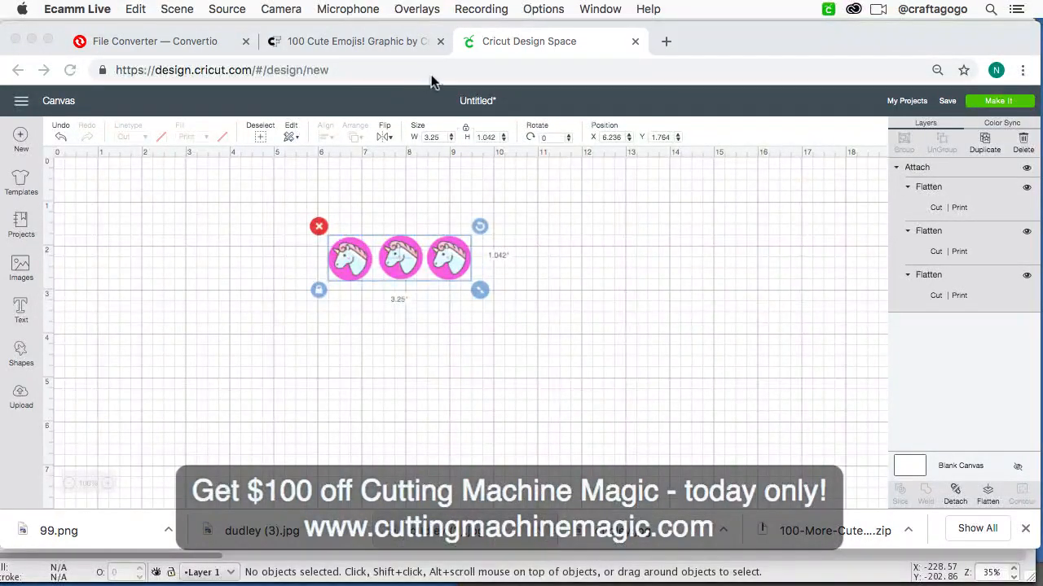
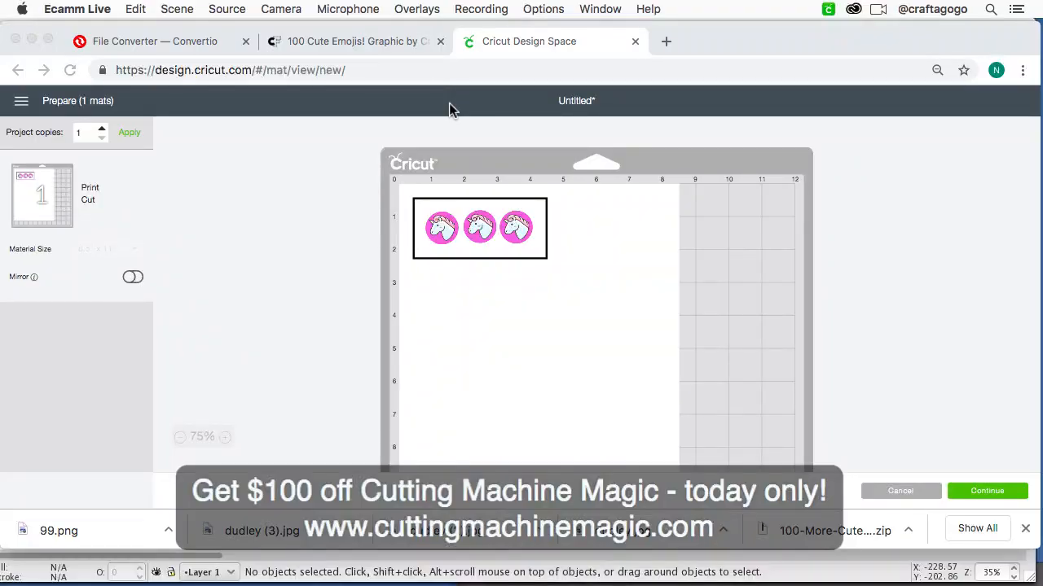
Step: Switch back to Chrome and return from the mat preview to the Untitled project's canvas by way of the home page
{"action": "left_click", "coordinate": [906, 271]}
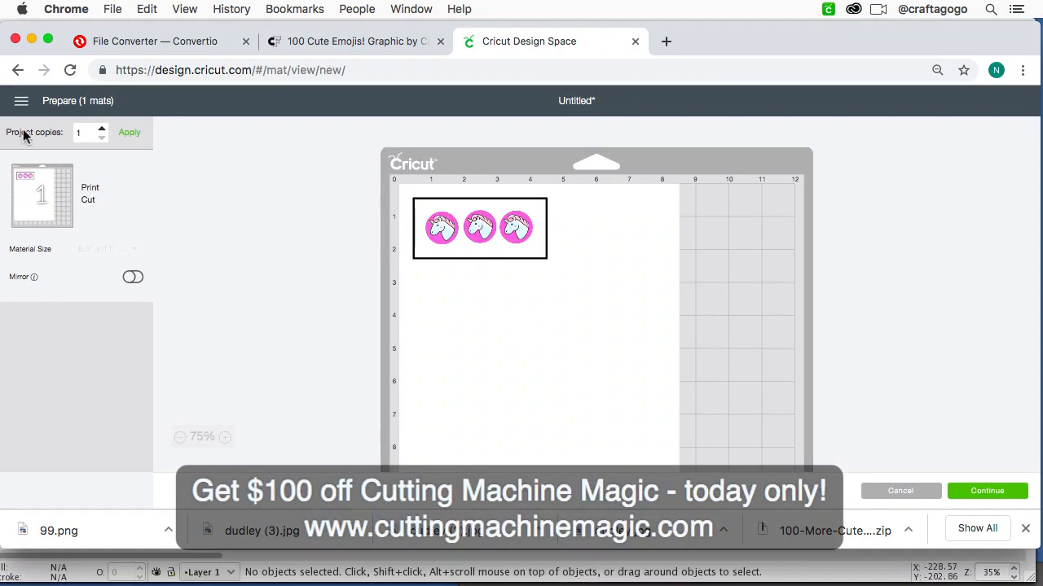
{"action": "left_click", "coordinate": [21, 101]}
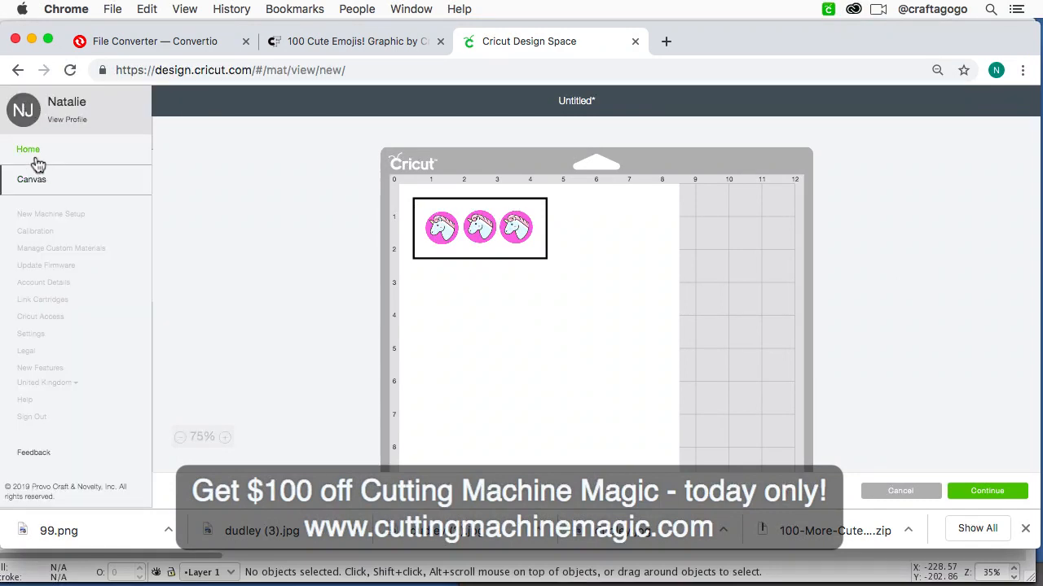
{"action": "left_click", "coordinate": [204, 160]}
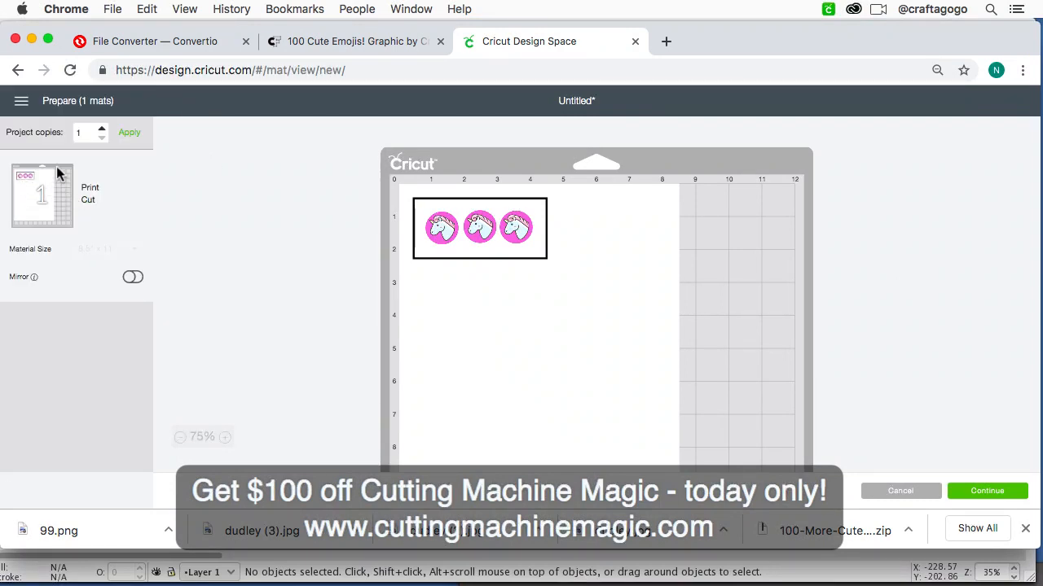
{"action": "left_click", "coordinate": [21, 102]}
{"action": "left_click", "coordinate": [29, 147]}
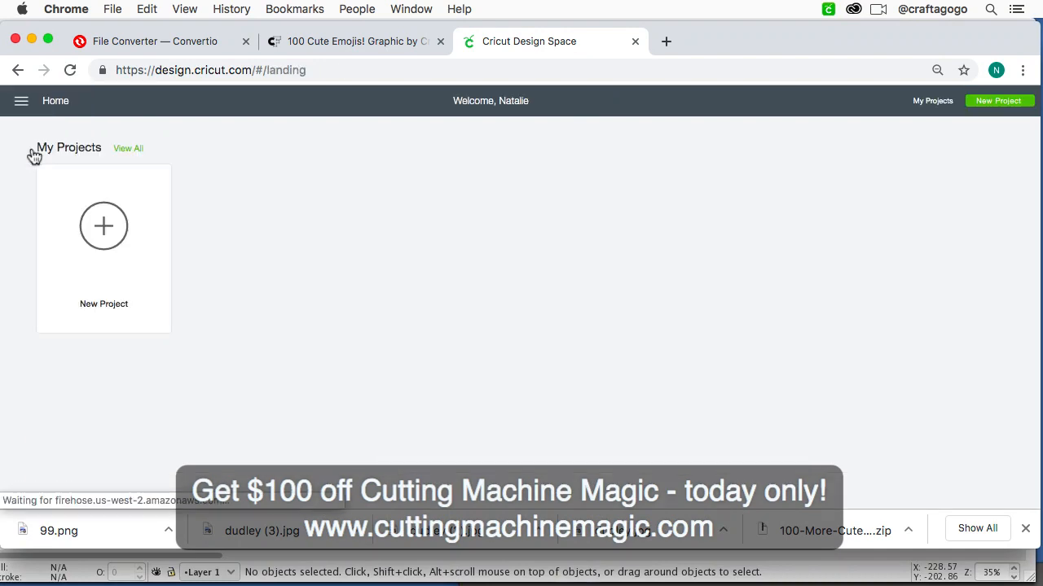
{"action": "left_click", "coordinate": [21, 104]}
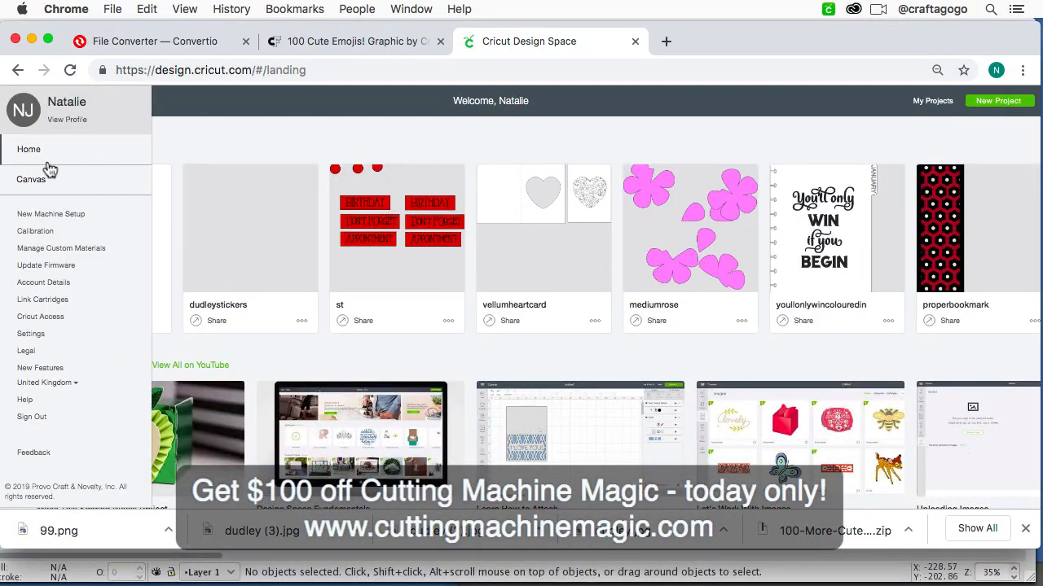
{"action": "left_click", "coordinate": [49, 187]}
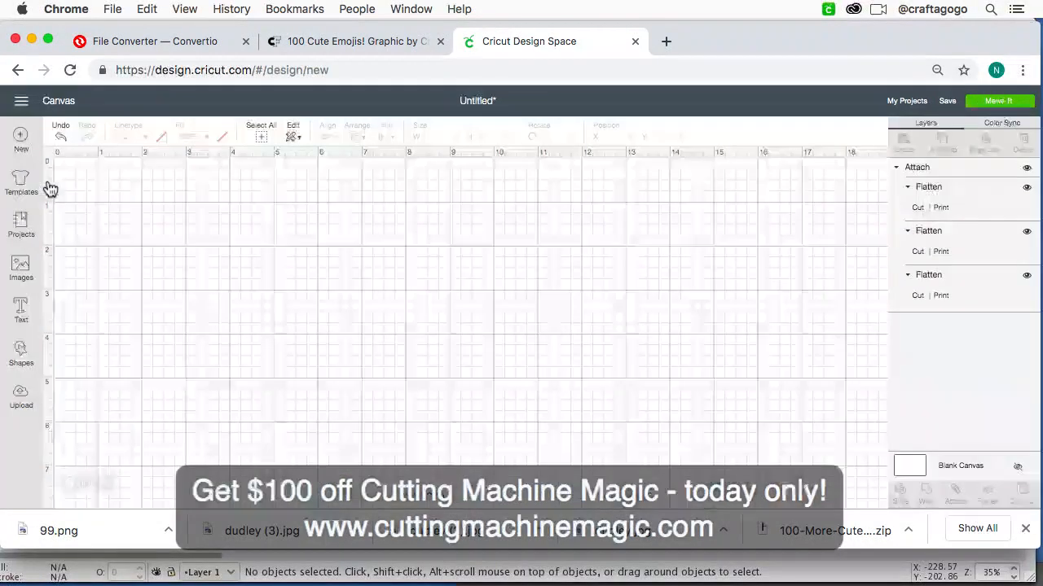
Step: Upload the image file 9BFC578D-D4FB...841C3BCD1.jpeg from the Downloads folder
{"action": "left_click", "coordinate": [19, 407]}
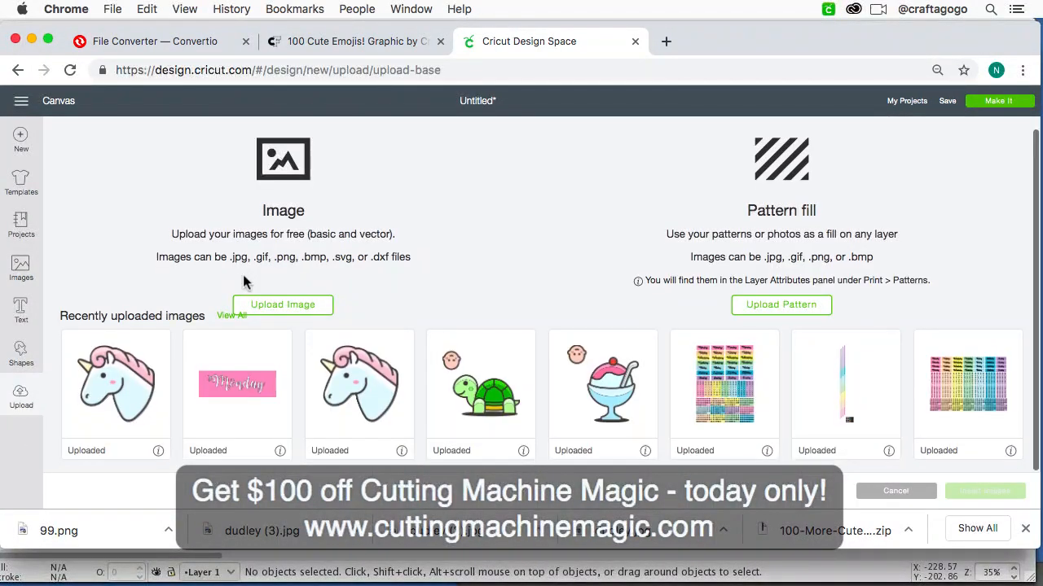
{"action": "left_click", "coordinate": [290, 311]}
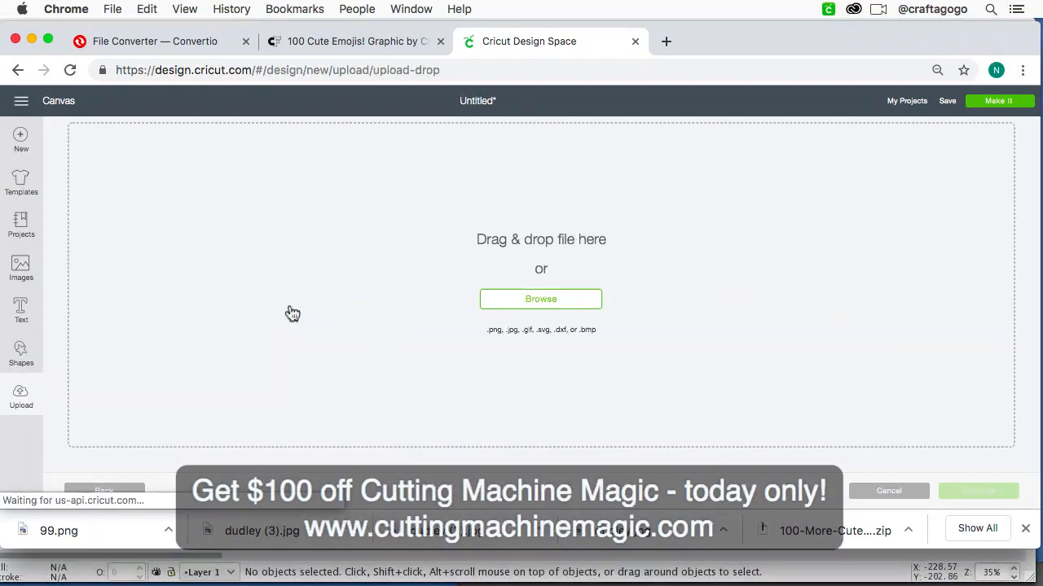
{"action": "left_click", "coordinate": [535, 299]}
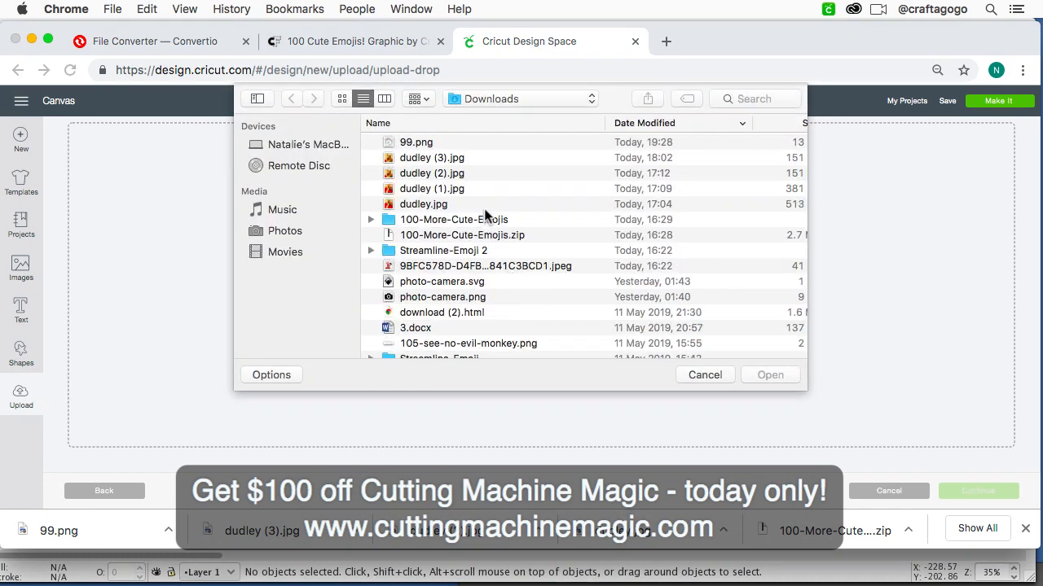
{"action": "scroll", "coordinate": [503, 225], "scroll_direction": "down", "scroll_amount": 3}
{"action": "scroll", "coordinate": [507, 229], "scroll_direction": "up", "scroll_amount": 1}
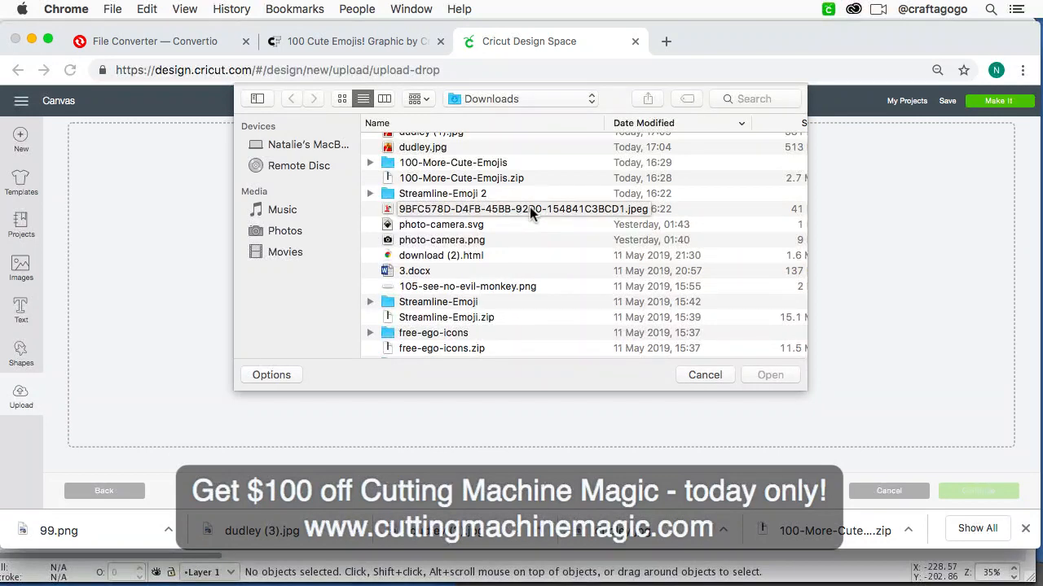
{"action": "left_click", "coordinate": [529, 208]}
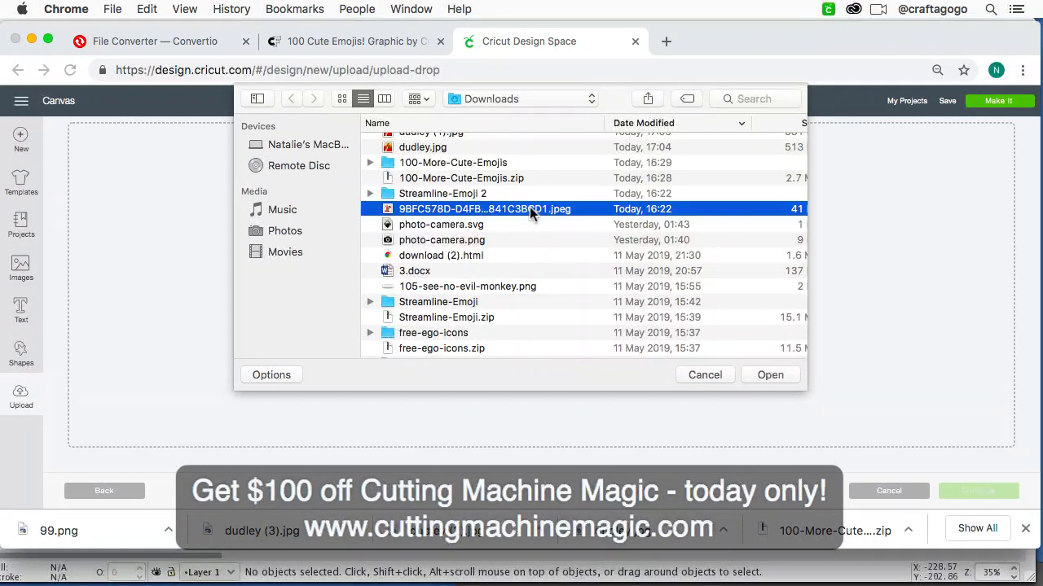
{"action": "left_click", "coordinate": [769, 374]}
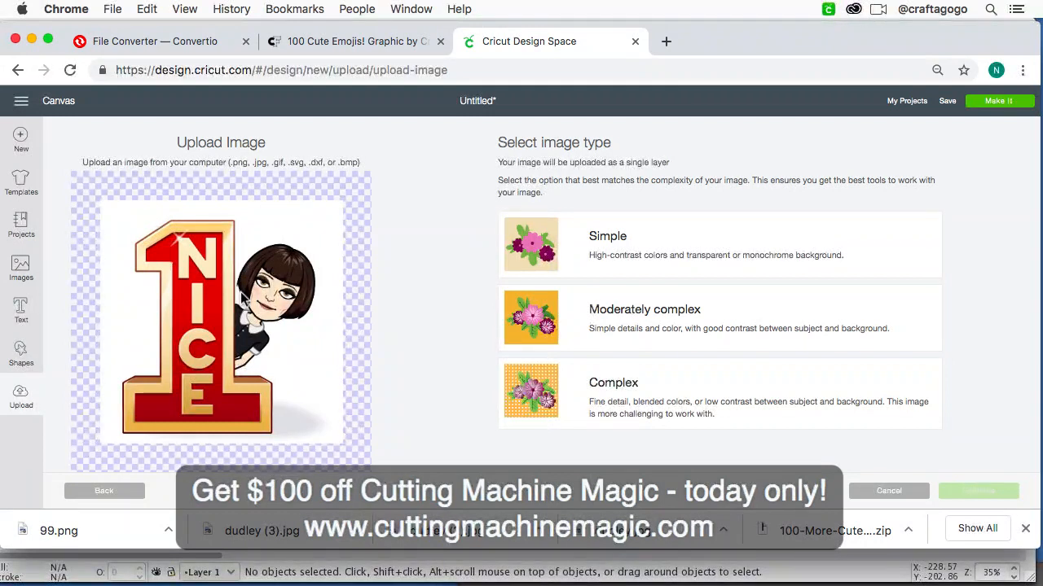
Step: Process the upload as a Complex image, erase its white background, and save it as a Print Then Cut image
{"action": "left_click", "coordinate": [541, 395]}
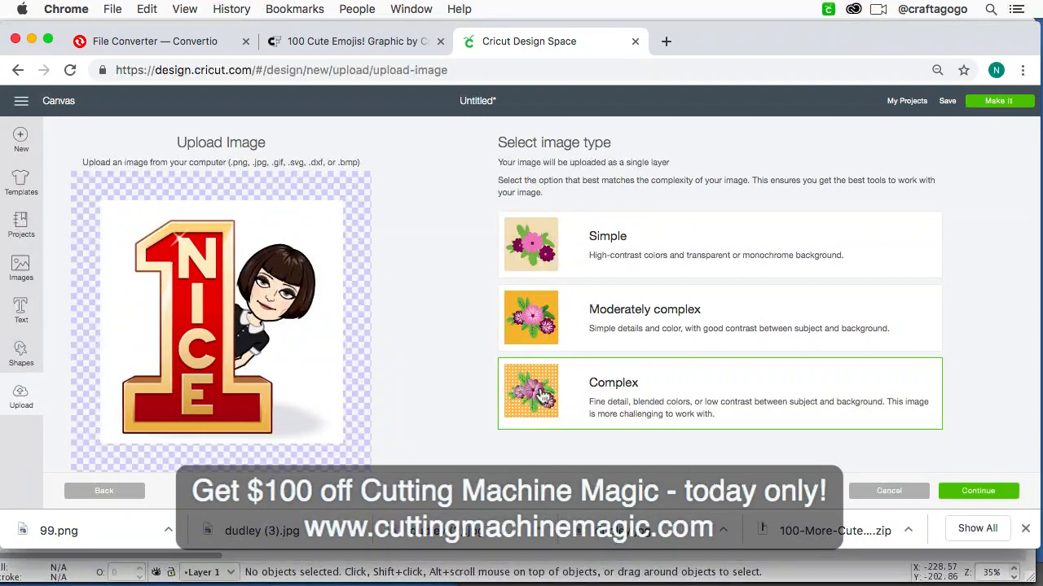
{"action": "left_click", "coordinate": [989, 497]}
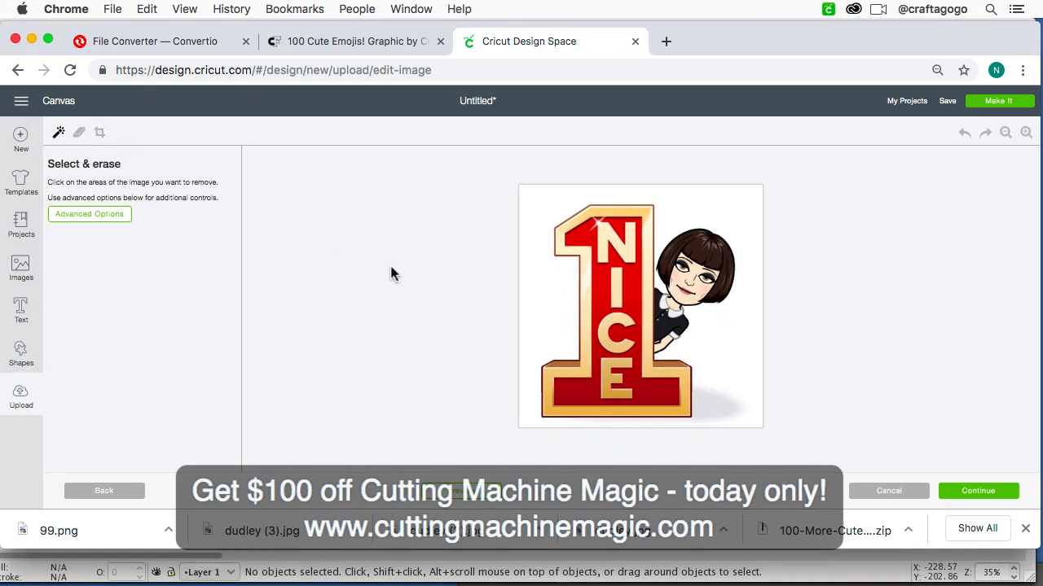
{"action": "left_click", "coordinate": [544, 296]}
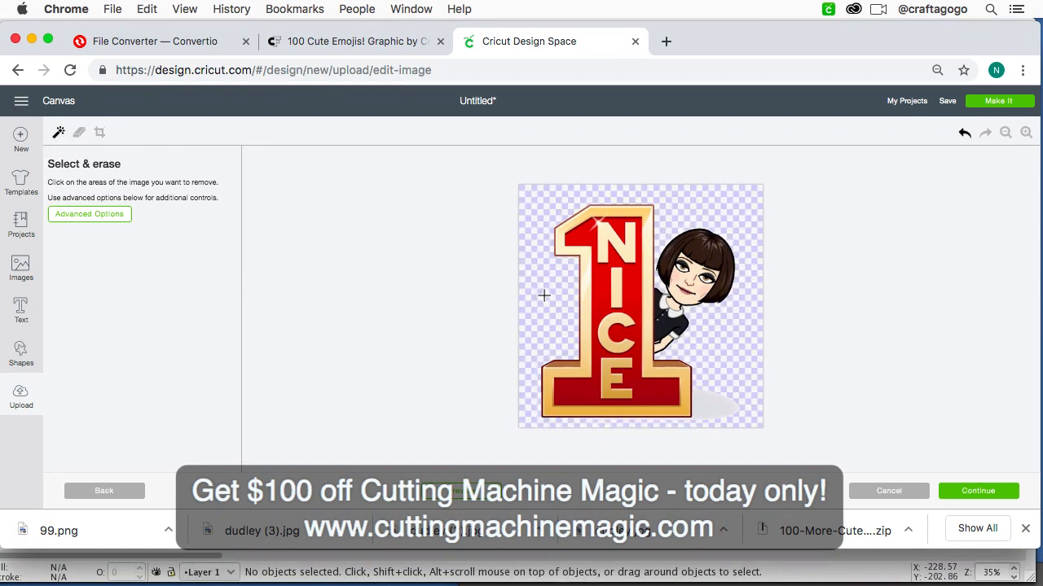
{"action": "left_click", "coordinate": [965, 495]}
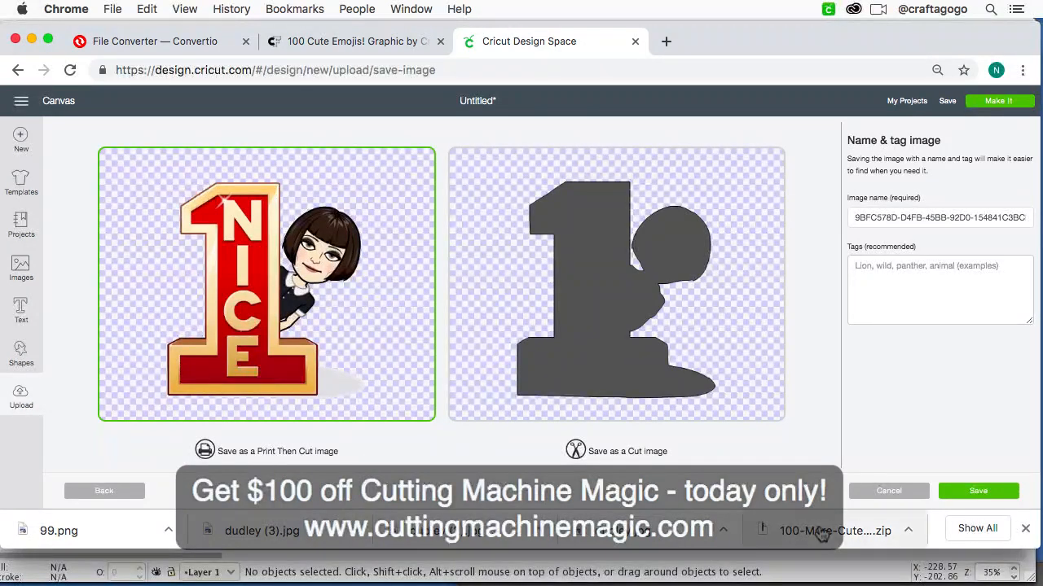
{"action": "left_click", "coordinate": [976, 493]}
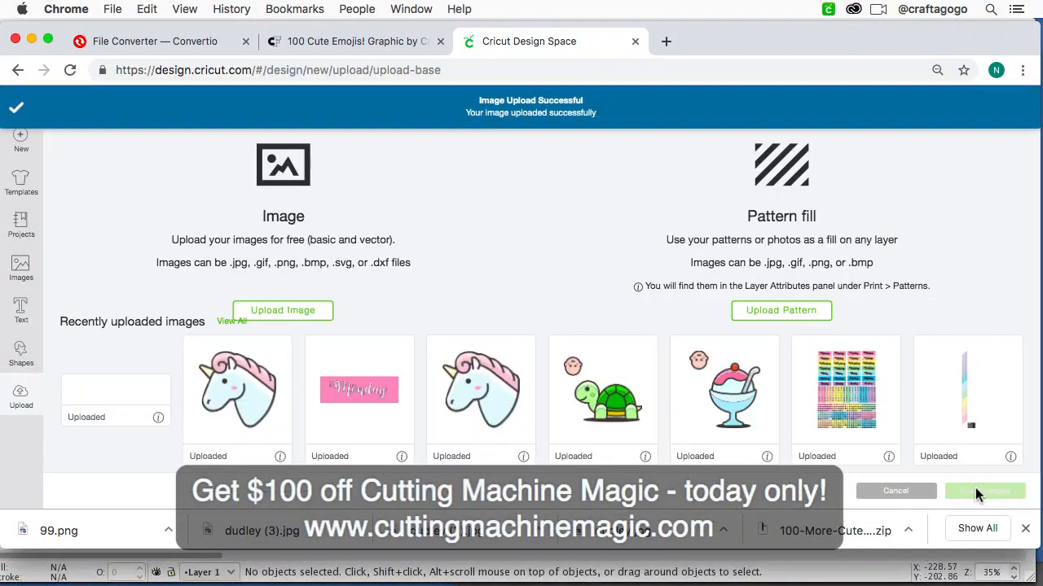
Step: Insert the uploaded "NICE" number 1 image and place it on the canvas below the row of unicorns
{"action": "left_click", "coordinate": [151, 395]}
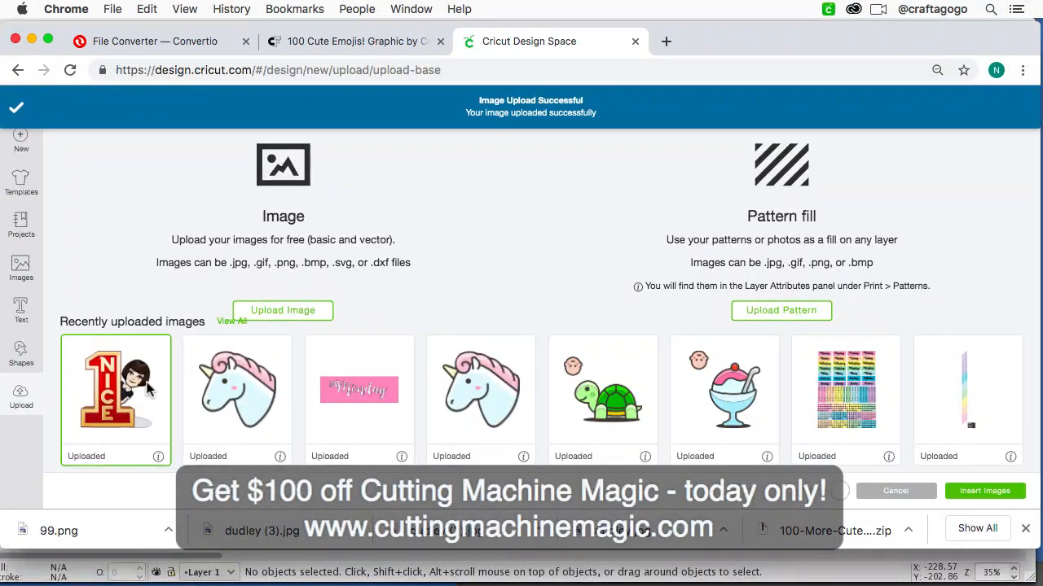
{"action": "left_click", "coordinate": [980, 489]}
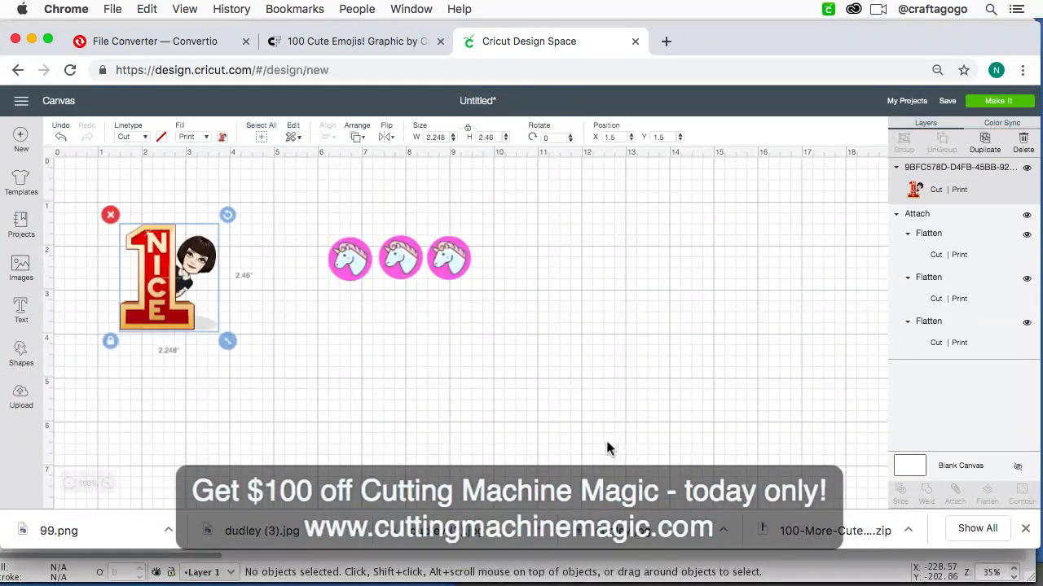
{"action": "left_click_drag", "start_coordinate": [181, 309], "coordinate": [273, 432]}
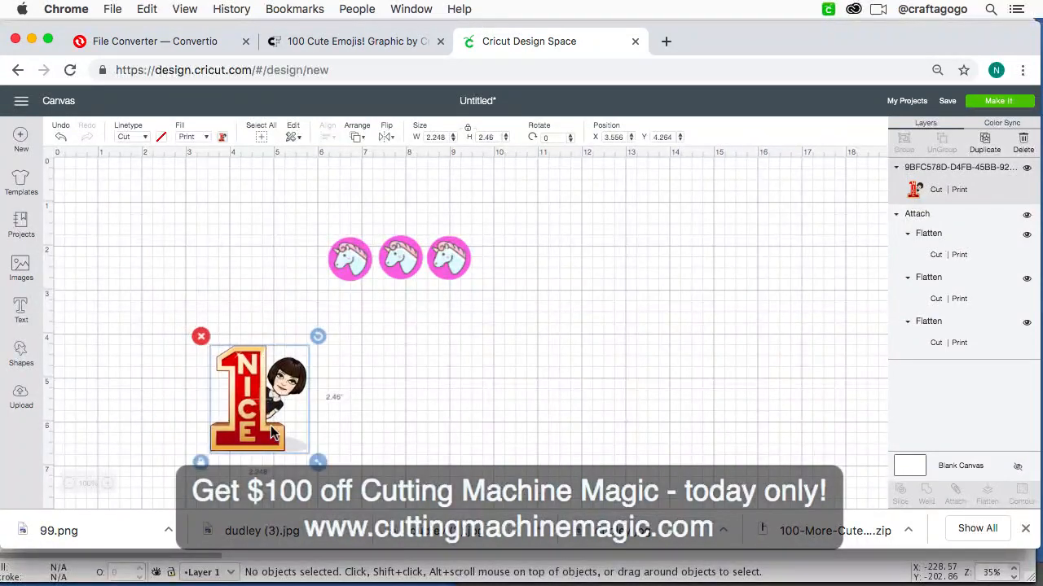
Step: Hide the attached row of unicorn circles on the canvas
{"action": "key", "text": "super+equal"}
{"action": "left_click_drag", "start_coordinate": [511, 318], "coordinate": [310, 239]}
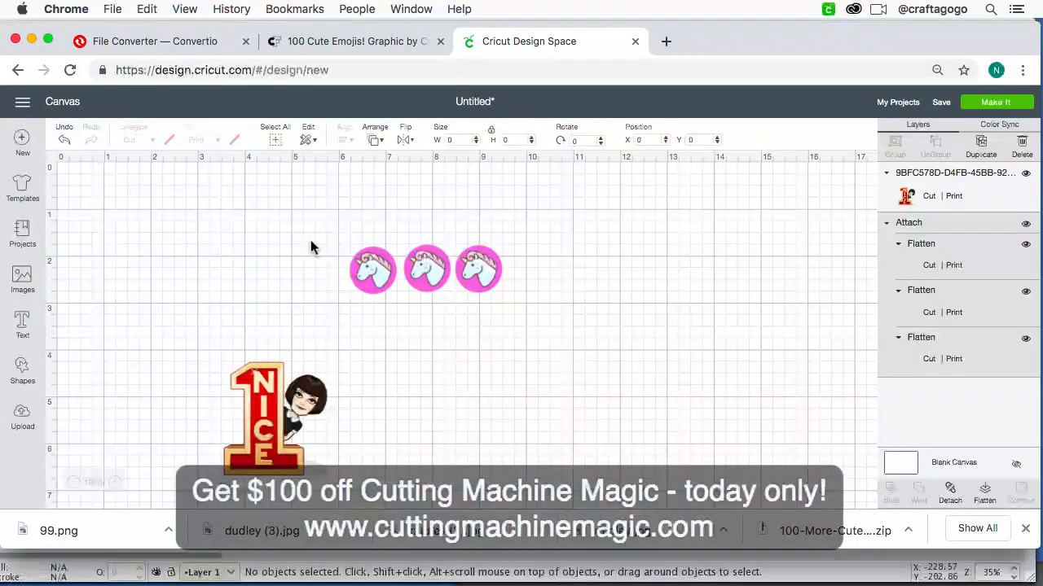
{"action": "left_click", "coordinate": [1026, 223]}
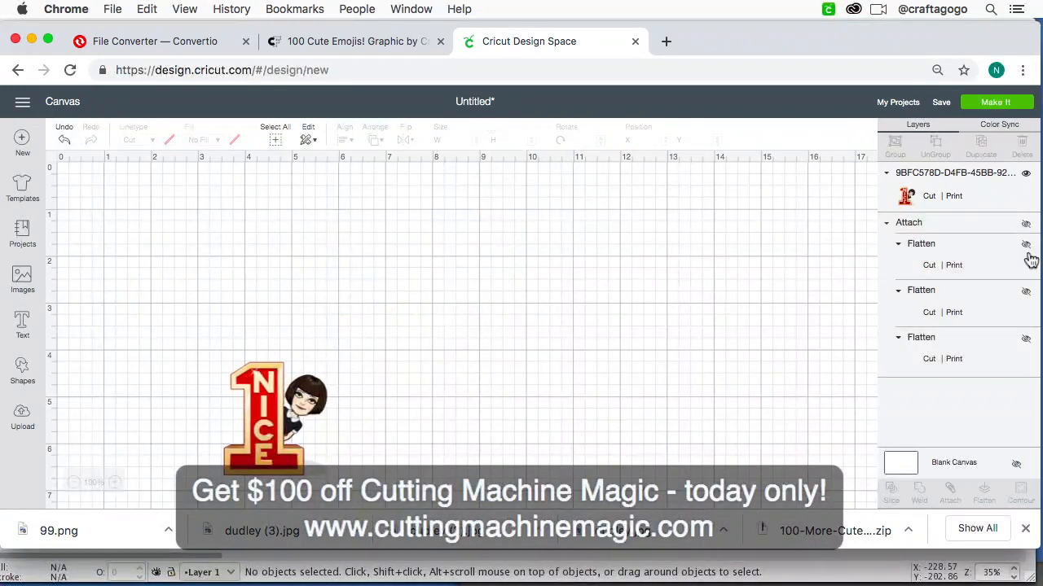
Step: Move the "NICE" image near the canvas's upper-left corner and set its height to 1.5 inches, keeping its proportions
{"action": "left_click_drag", "start_coordinate": [284, 438], "coordinate": [231, 326]}
{"action": "key", "text": "super+equal"}
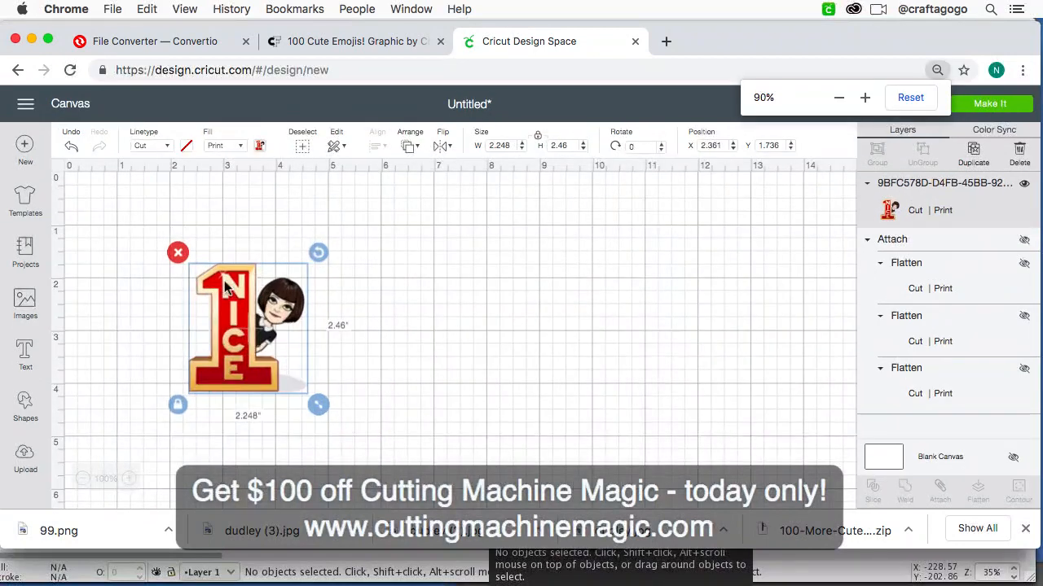
{"action": "key", "text": "super+equal"}
{"action": "left_click_drag", "start_coordinate": [281, 333], "coordinate": [215, 287]}
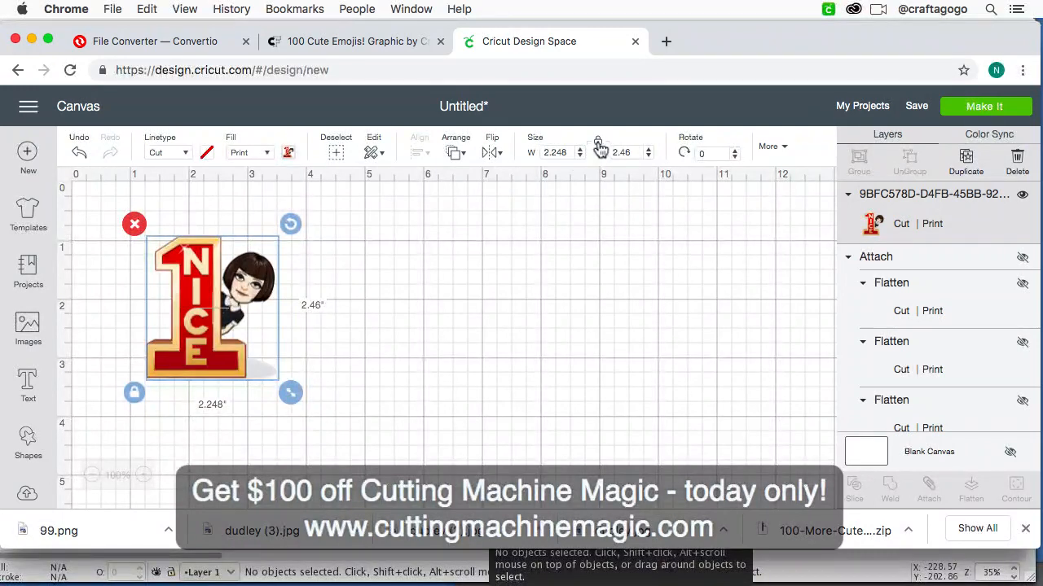
{"action": "left_click_drag", "start_coordinate": [564, 152], "coordinate": [500, 145]}
{"action": "left_click", "coordinate": [629, 152]}
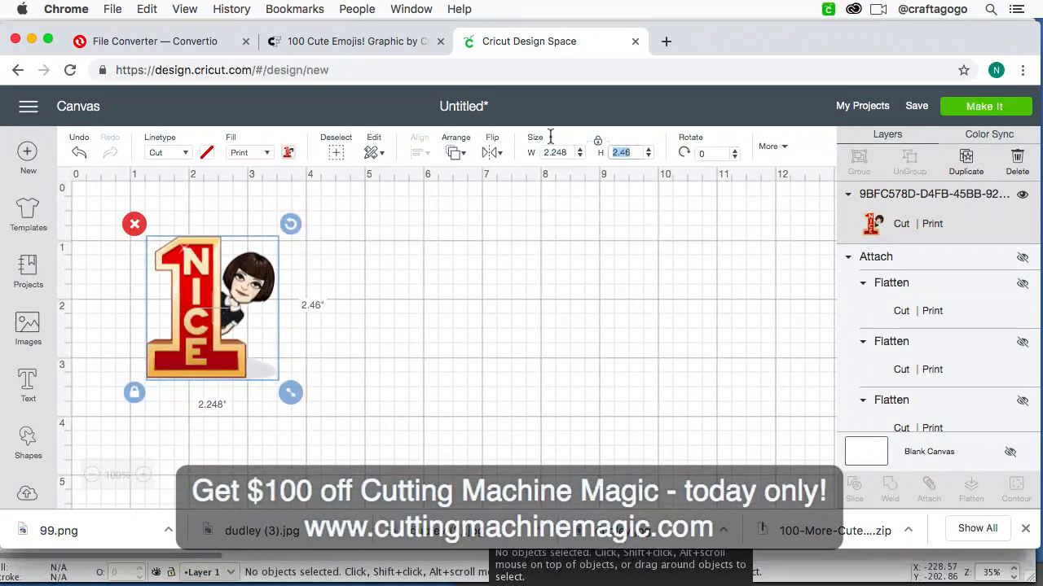
{"action": "type", "text": "1.5"}
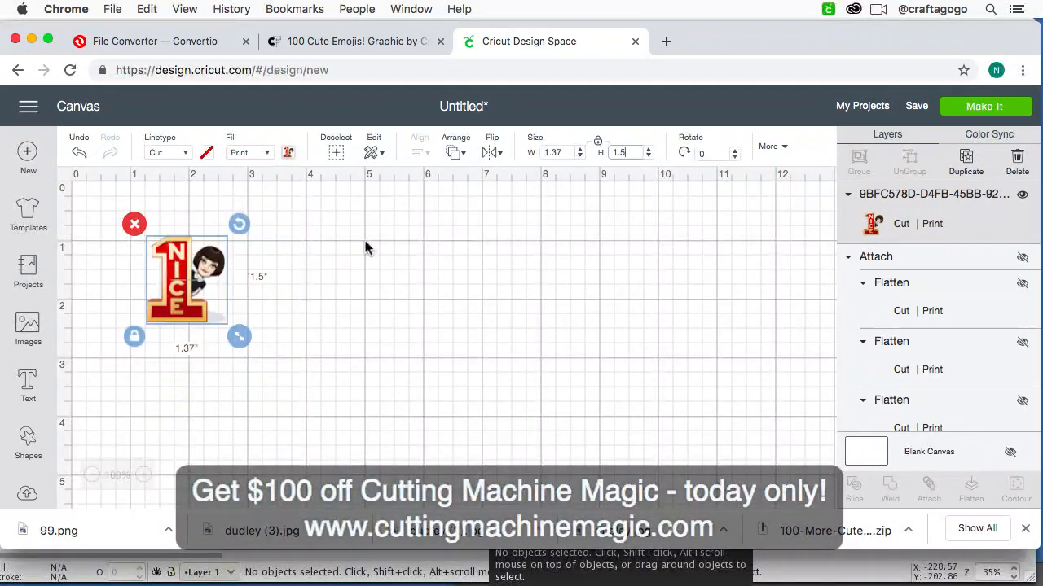
{"action": "left_click", "coordinate": [293, 303]}
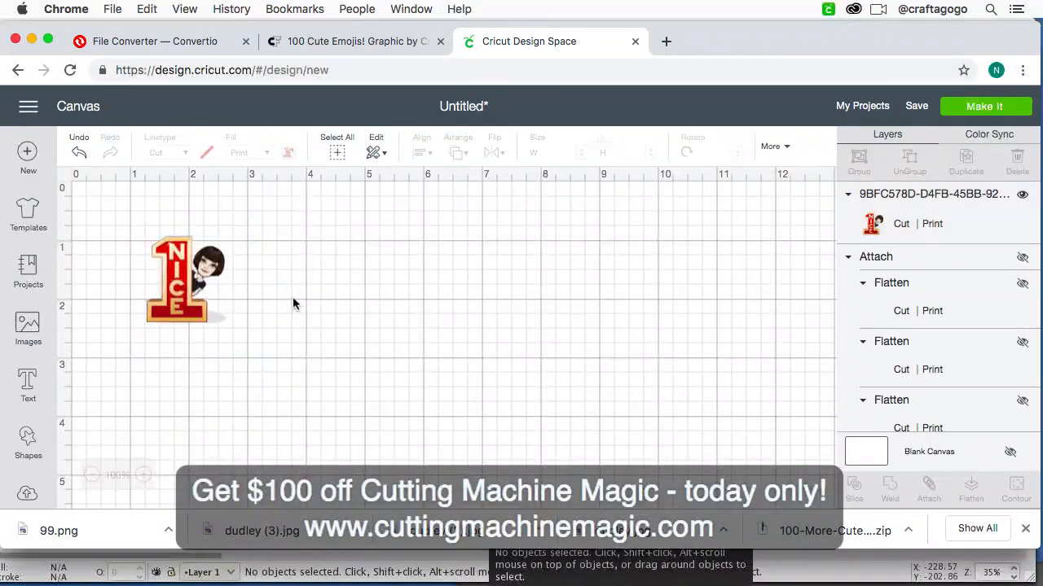
Step: Copy and paste the "NICE" image and place the copy directly to the right of the original
{"action": "left_click", "coordinate": [189, 302]}
{"action": "left_click", "coordinate": [345, 277]}
{"action": "left_click", "coordinate": [192, 279]}
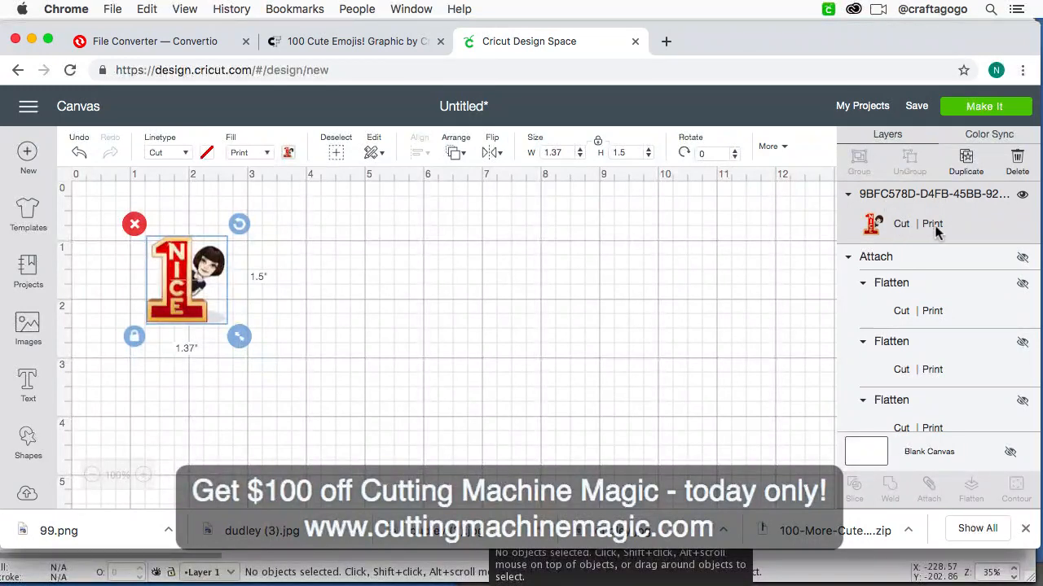
{"action": "left_click", "coordinate": [475, 276]}
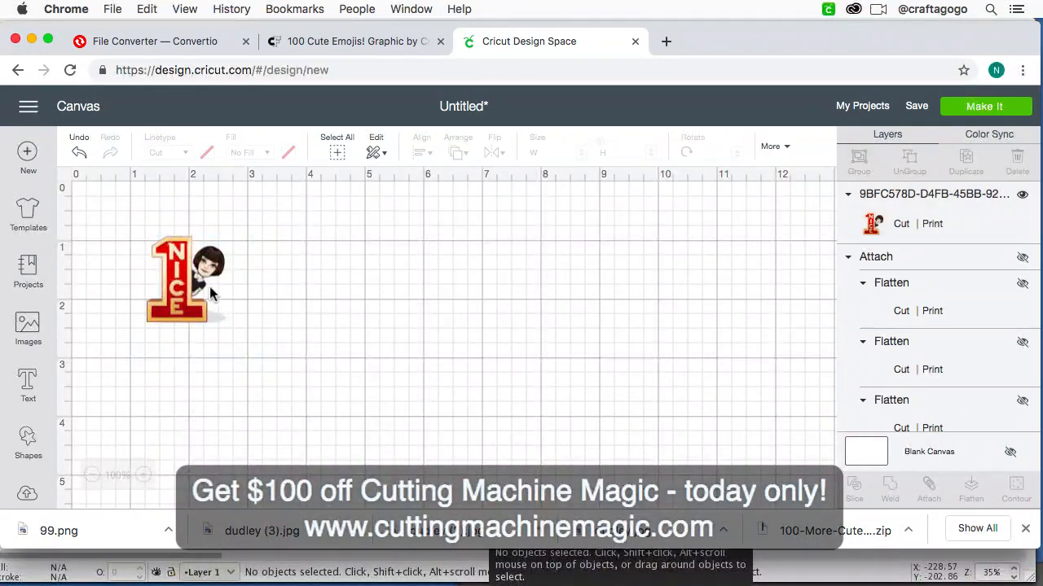
{"action": "left_click", "coordinate": [175, 297]}
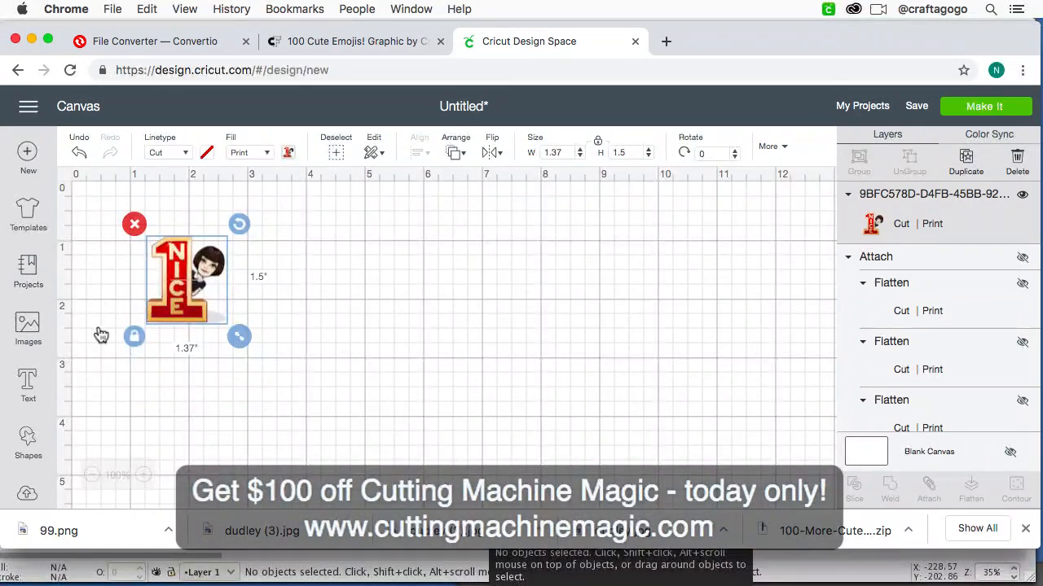
{"action": "key", "text": "super+v"}
{"action": "left_click_drag", "start_coordinate": [215, 318], "coordinate": [266, 293]}
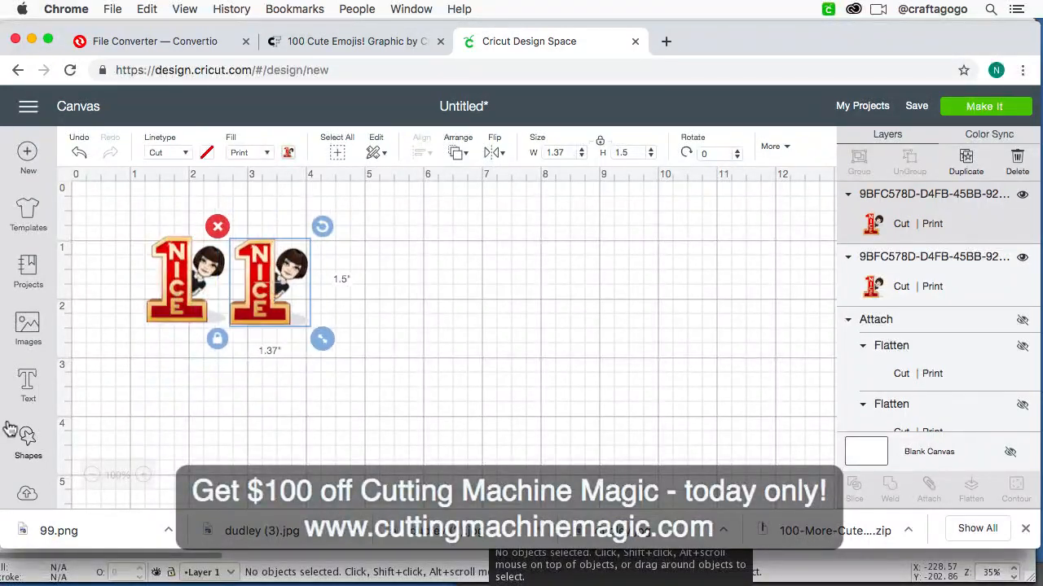
Step: Insert a square shape and place it on the empty canvas area to the right of the two "NICE" images
{"action": "left_click", "coordinate": [29, 443]}
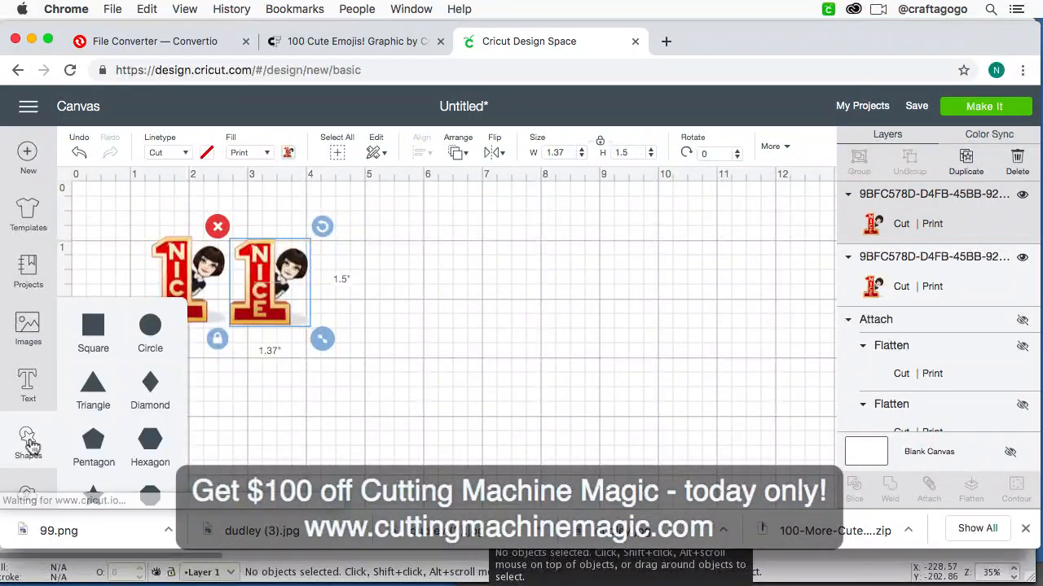
{"action": "left_click", "coordinate": [96, 340]}
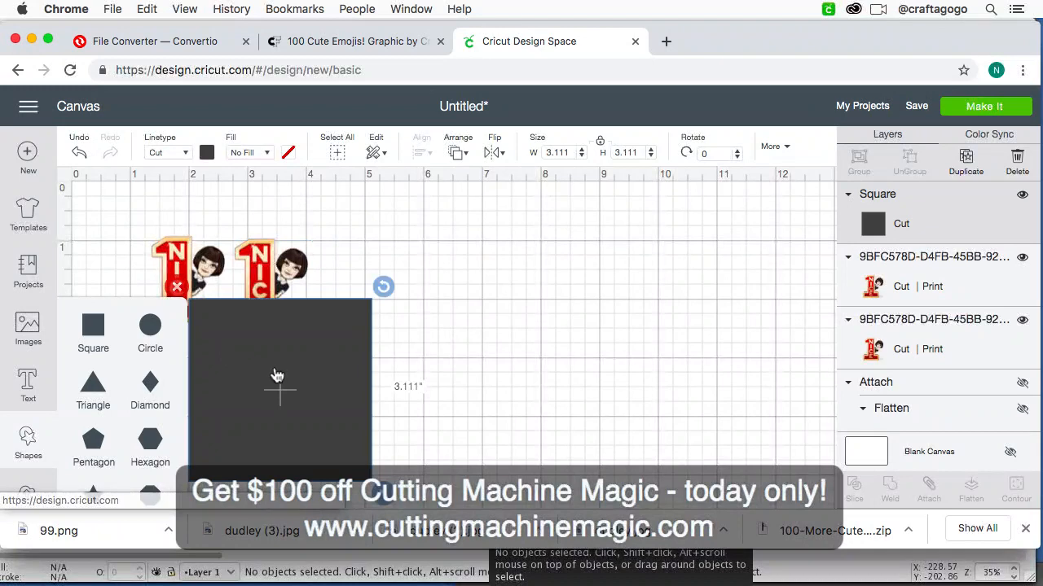
{"action": "left_click_drag", "start_coordinate": [275, 361], "coordinate": [507, 306]}
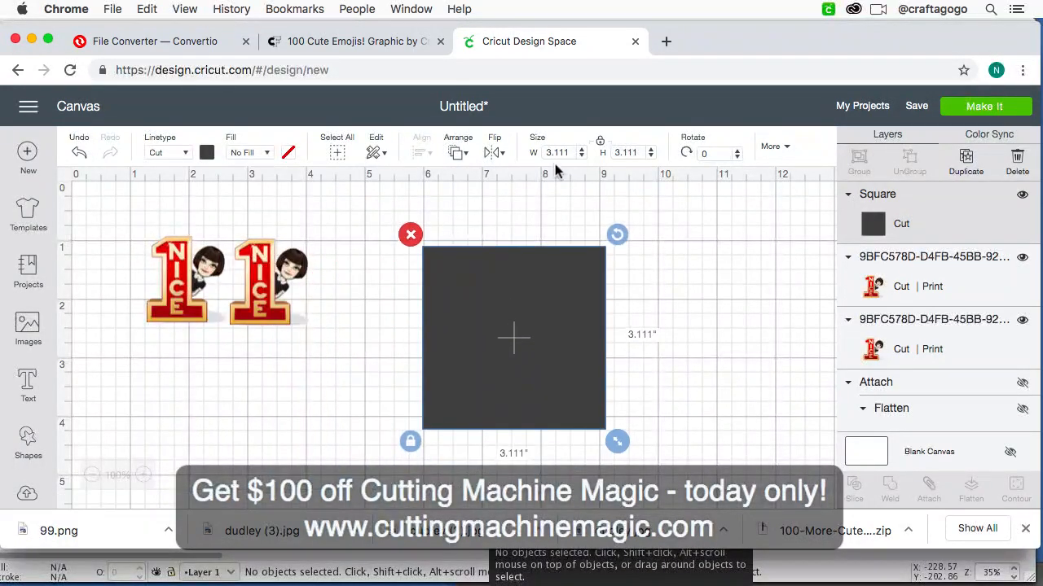
Step: Unlock the square's proportions and resize it to 6.75 inches wide by 9.25 inches high
{"action": "left_click", "coordinate": [601, 144]}
{"action": "type", "text": "6"}
{"action": "type", "text": ".75"}
{"action": "left_click", "coordinate": [629, 151]}
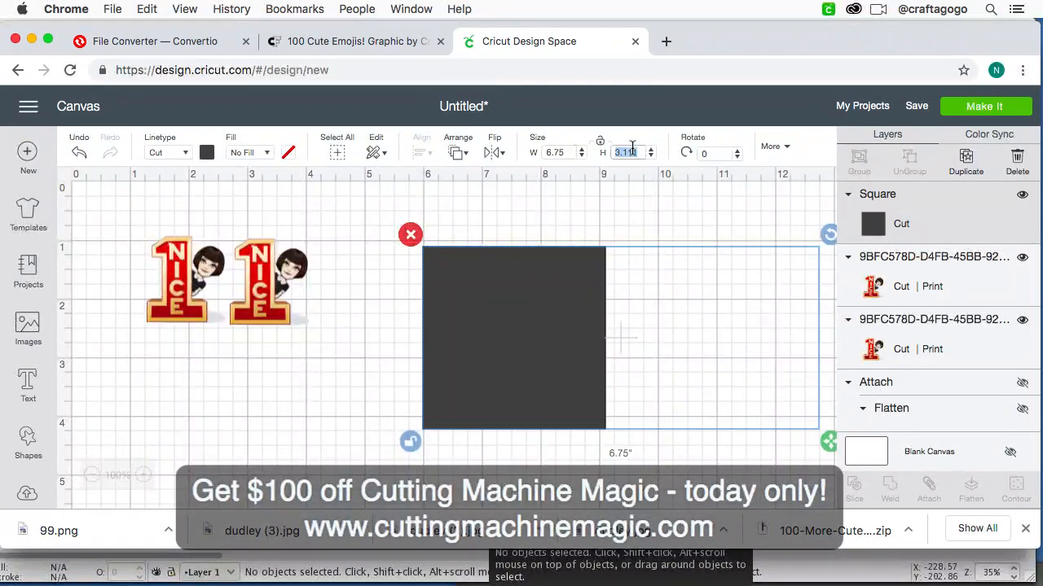
{"action": "type", "text": "9.25"}
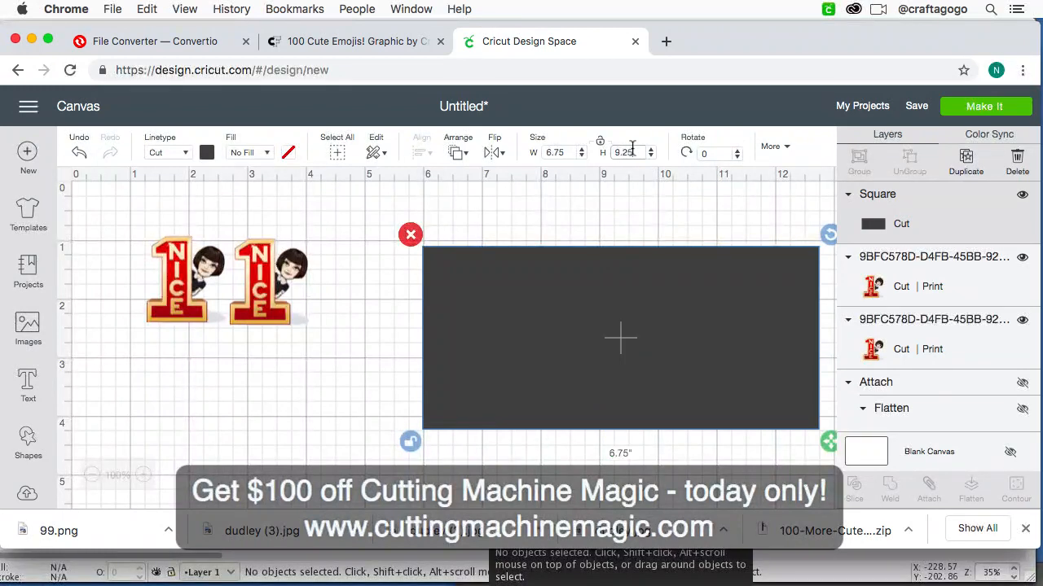
{"action": "key", "text": "Return"}
Step: Send the dark rectangle to the back and position it behind the two "NICE" images, with its upper-left corner just outside them
{"action": "left_click_drag", "start_coordinate": [633, 339], "coordinate": [578, 307]}
{"action": "left_click", "coordinate": [459, 152]}
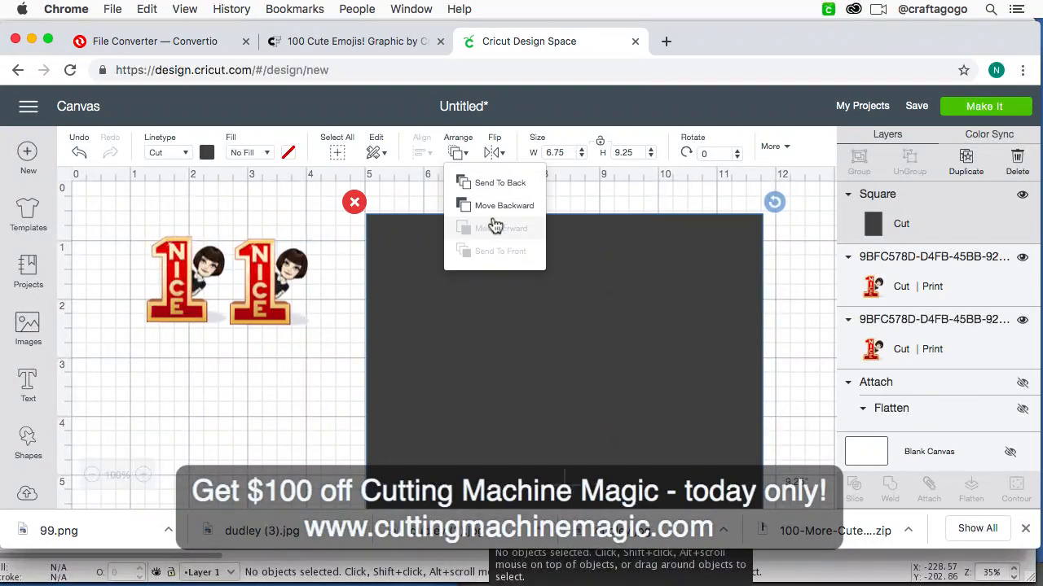
{"action": "left_click", "coordinate": [499, 182]}
{"action": "left_click_drag", "start_coordinate": [545, 289], "coordinate": [316, 298]}
Step: Copy and paste both "NICE" images together and place the pasted pair to their right, completing a row of four
{"action": "left_click", "coordinate": [189, 263]}
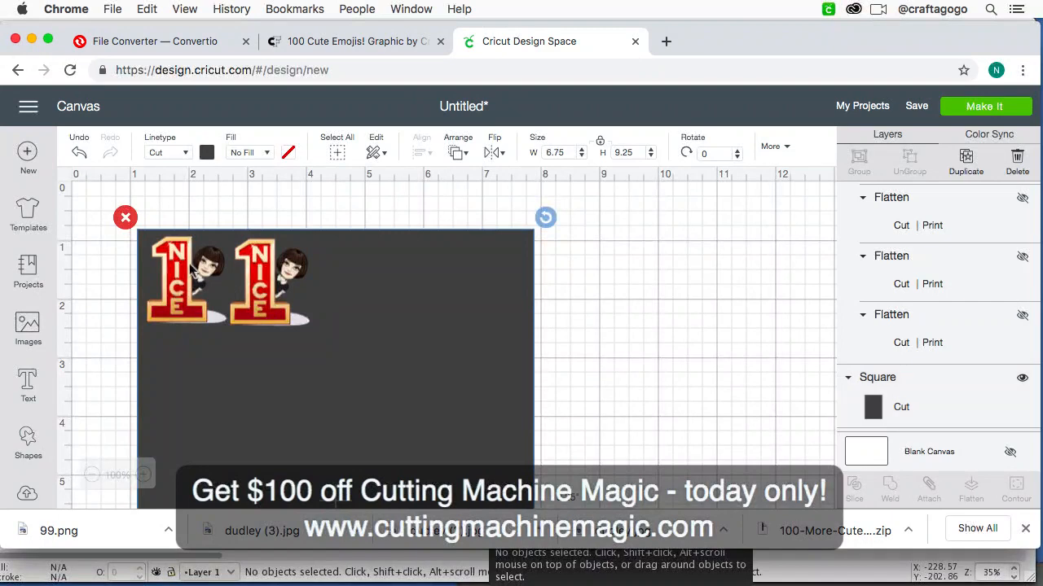
{"action": "left_click", "coordinate": [249, 285], "text": "shift"}
{"action": "left_click", "coordinate": [318, 295]}
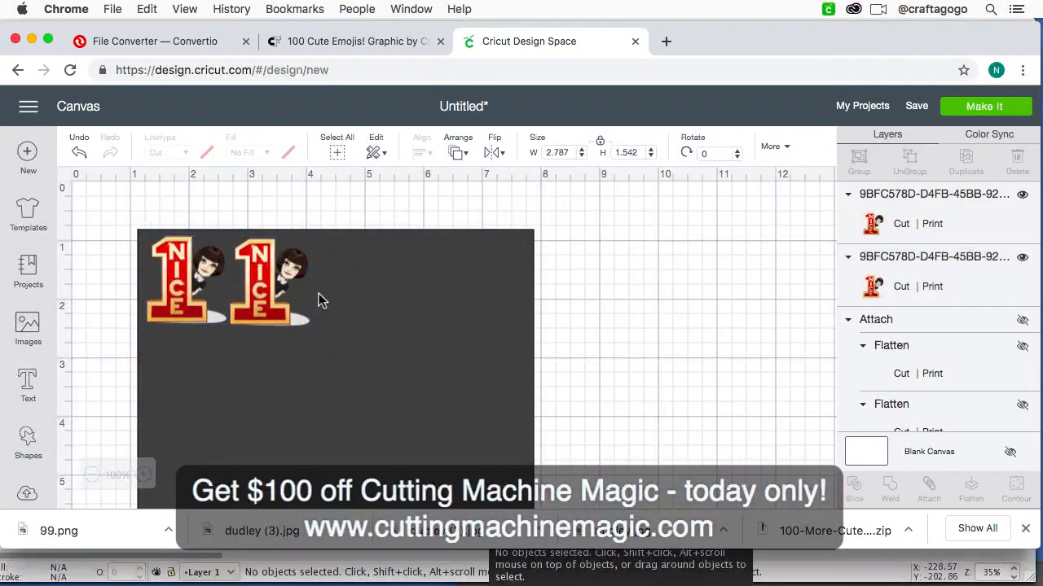
{"action": "key", "text": "super+v"}
{"action": "left_click_drag", "start_coordinate": [302, 316], "coordinate": [440, 291]}
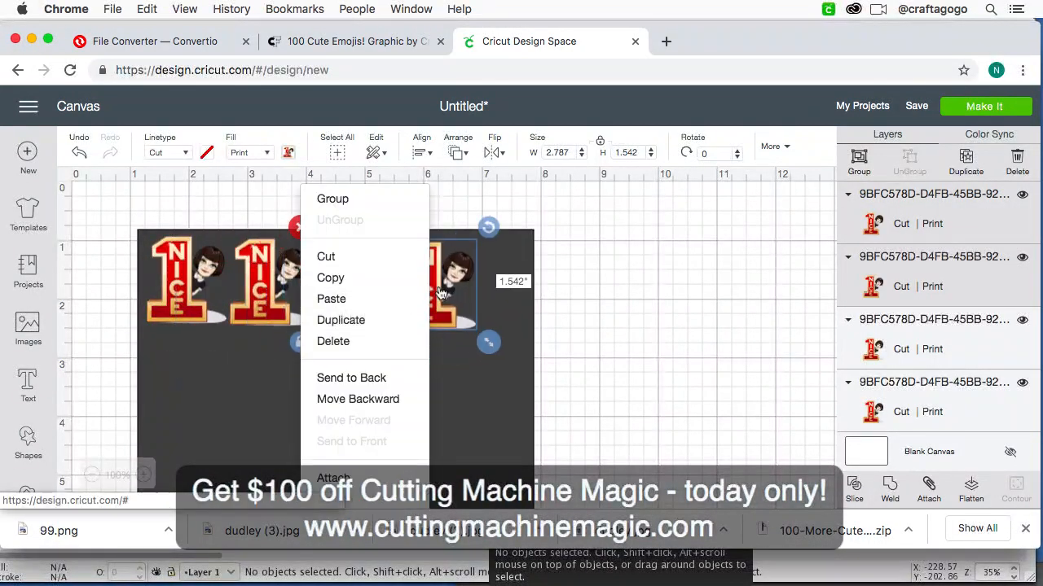
{"action": "left_click", "coordinate": [654, 304]}
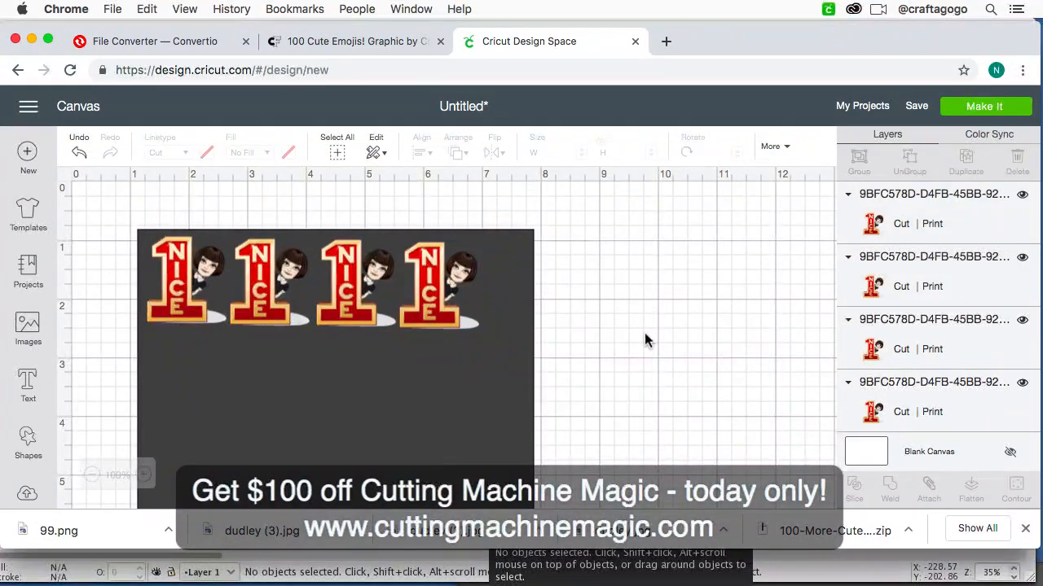
Step: Delete the dark guide rectangle and send the row of "NICE" images to the mat preview
{"action": "scroll", "coordinate": [645, 336], "scroll_direction": "down", "scroll_amount": 2}
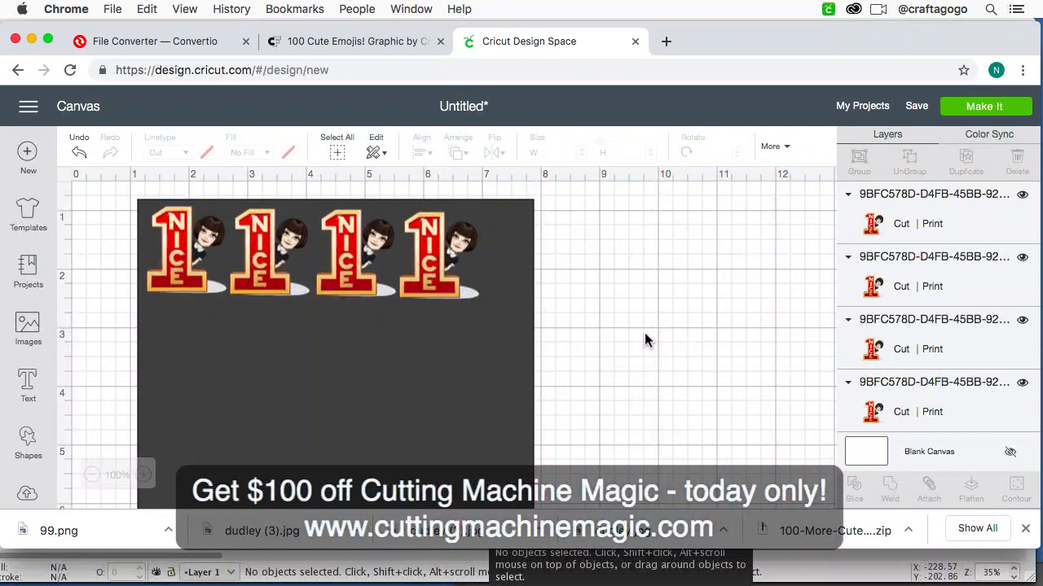
{"action": "left_click", "coordinate": [522, 389]}
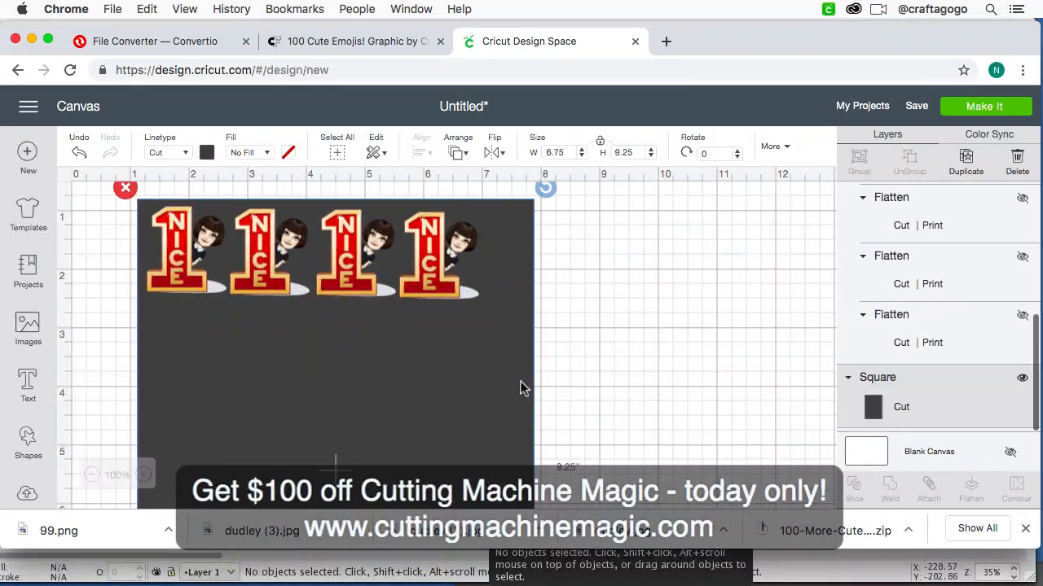
{"action": "key", "text": "Delete"}
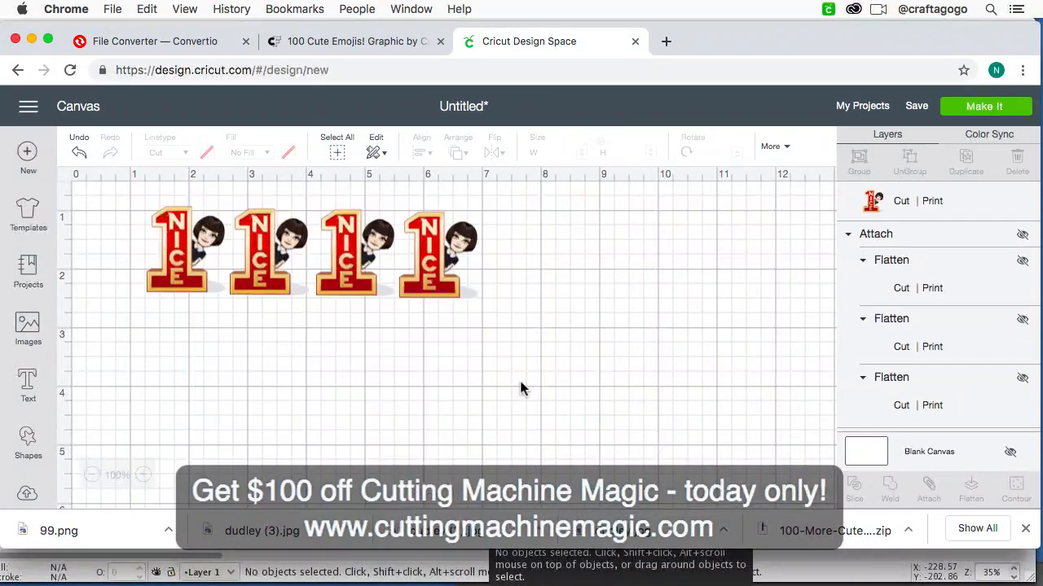
{"action": "left_click", "coordinate": [986, 109]}
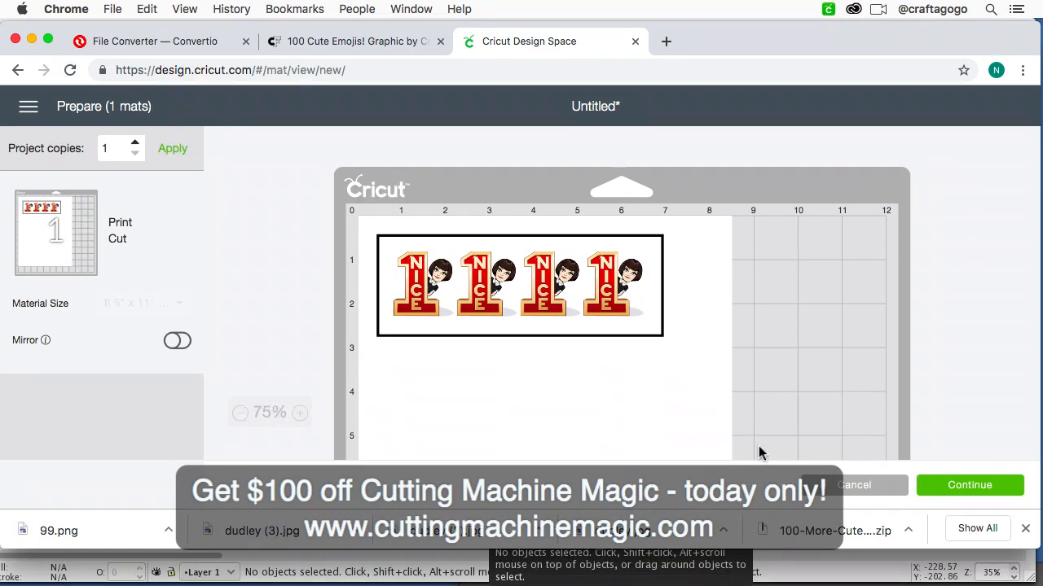
{"action": "mouse_move", "coordinate": [258, 581]}
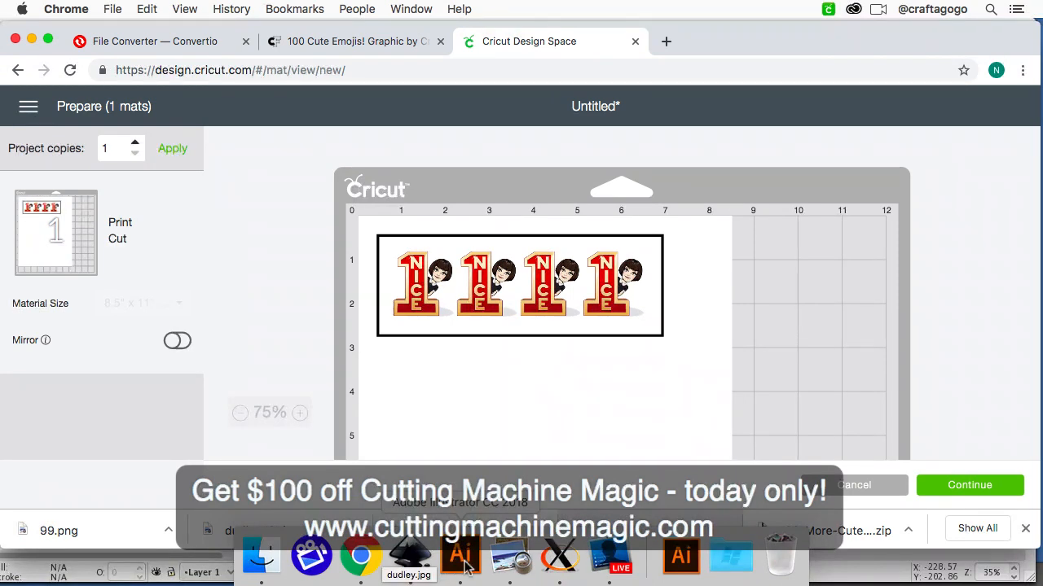
{"action": "left_click", "coordinate": [621, 566]}
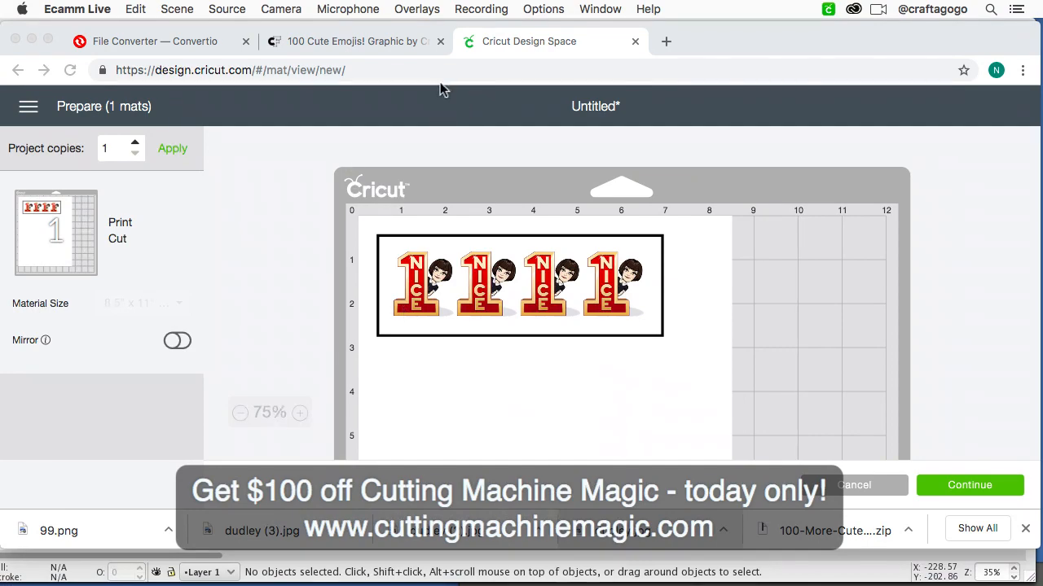
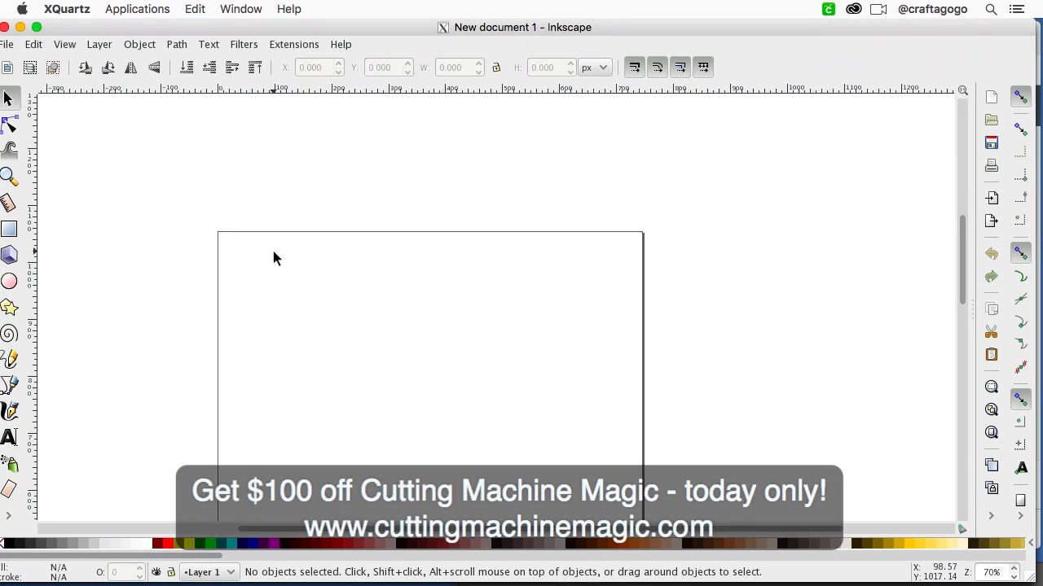
Step: Draw a rectangle about 194 px wide and 57 px high near the page's upper-left corner
{"action": "left_click_drag", "start_coordinate": [337, 33], "coordinate": [355, 33]}
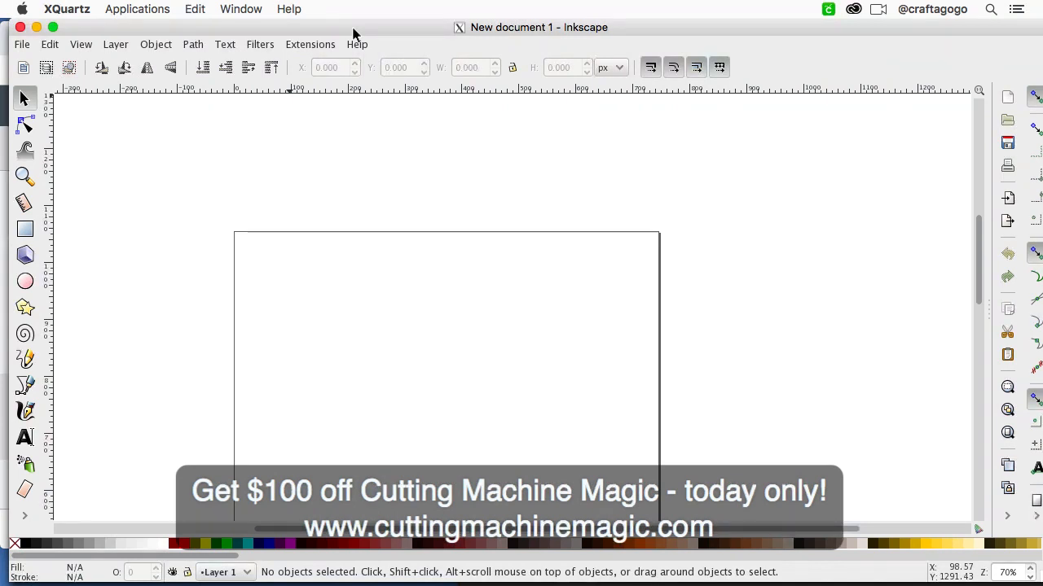
{"action": "scroll", "coordinate": [405, 169], "scroll_direction": "down", "scroll_amount": 2}
{"action": "scroll", "coordinate": [405, 174], "scroll_direction": "down", "scroll_amount": 3}
{"action": "scroll", "coordinate": [404, 173], "scroll_direction": "up", "scroll_amount": 3}
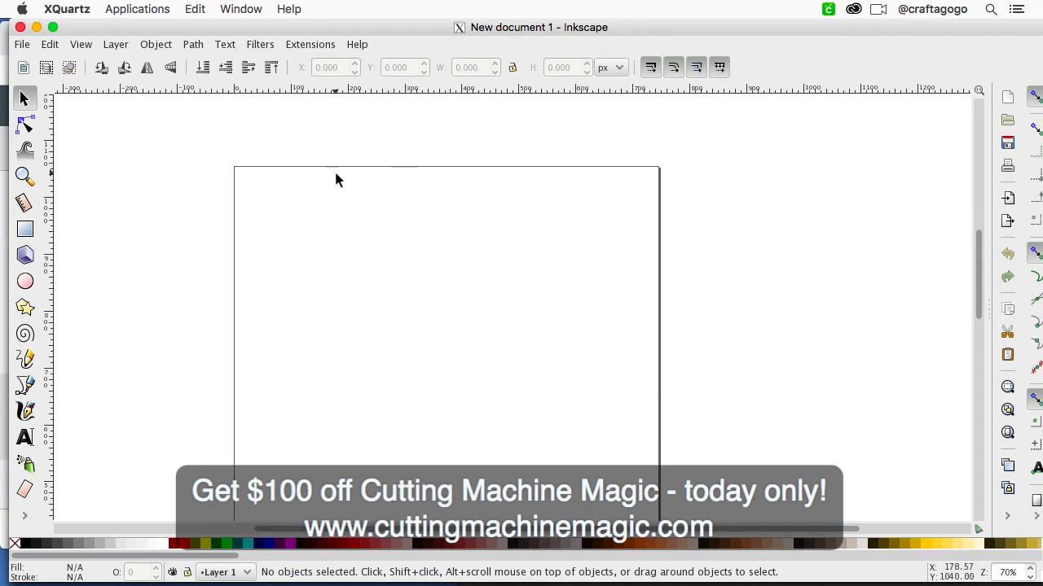
{"action": "left_click", "coordinate": [26, 230]}
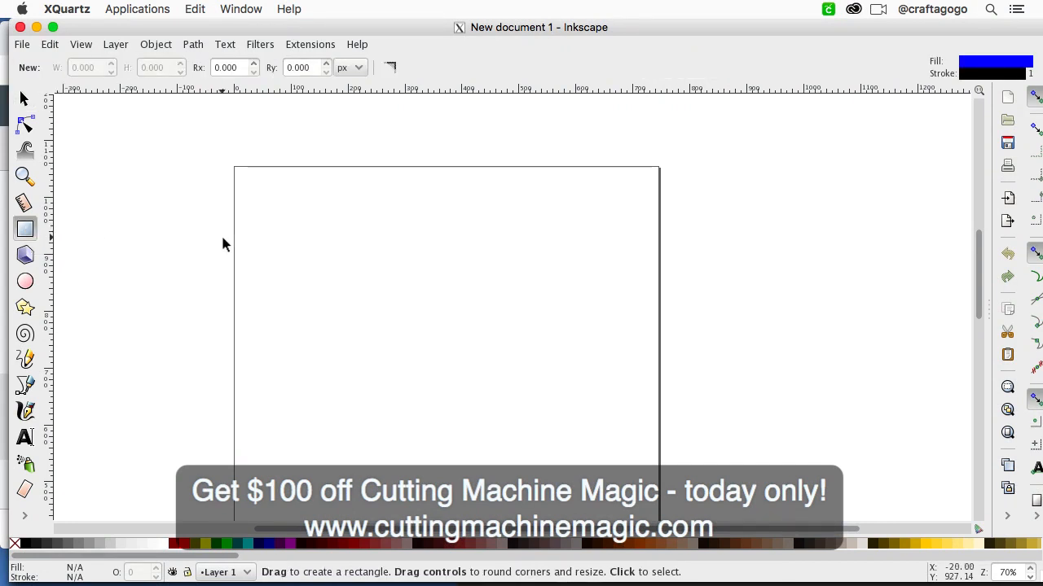
{"action": "left_click_drag", "start_coordinate": [256, 223], "coordinate": [368, 256]}
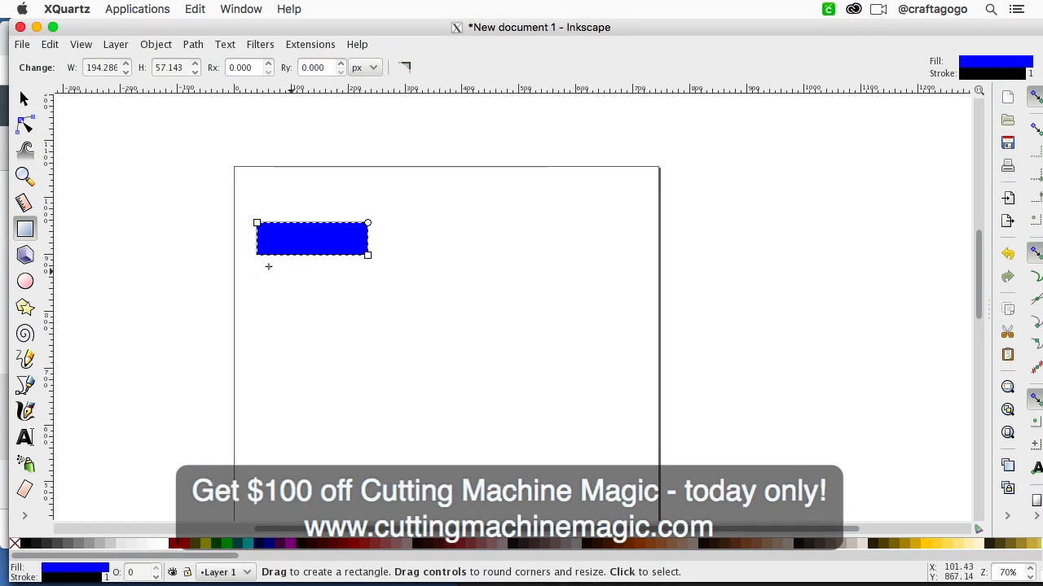
Step: Select the blue rectangle and change its measurement units to inches
{"action": "left_click", "coordinate": [23, 100]}
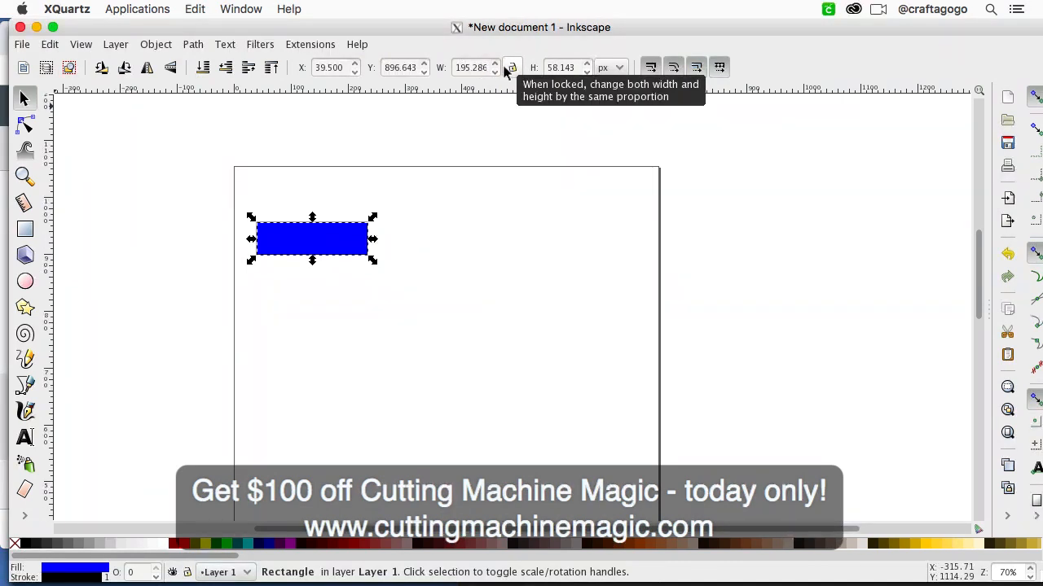
{"action": "left_click", "coordinate": [619, 68]}
{"action": "left_click", "coordinate": [603, 86]}
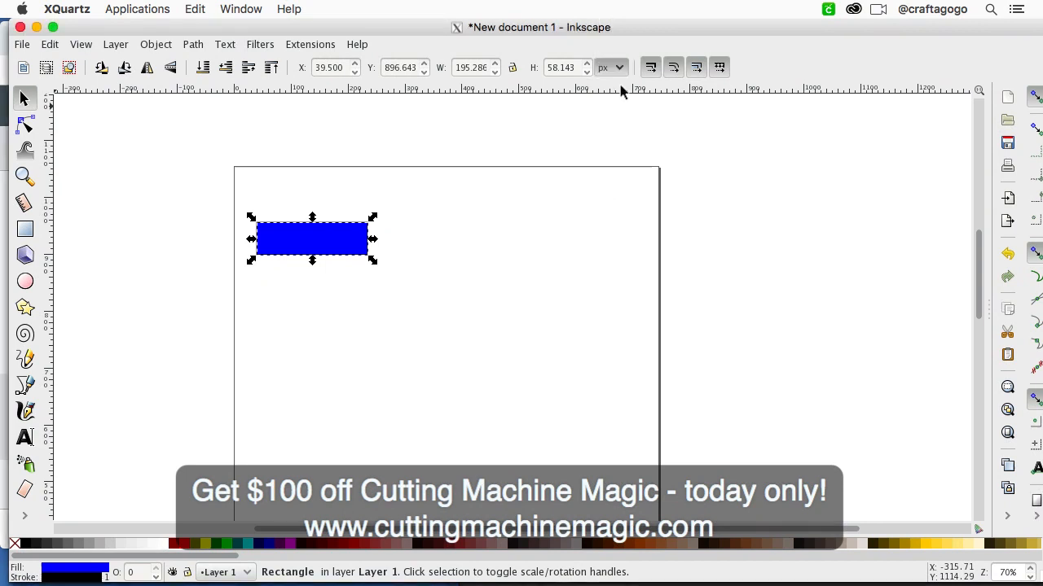
{"action": "left_click", "coordinate": [619, 68]}
{"action": "scroll", "coordinate": [618, 69], "scroll_direction": "up", "scroll_amount": 4}
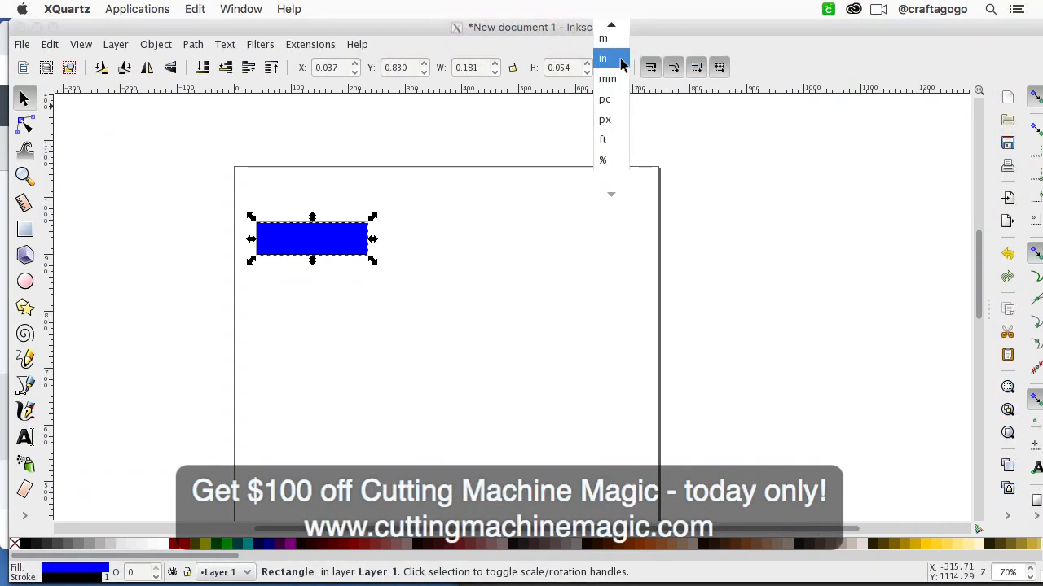
{"action": "left_click", "coordinate": [620, 61]}
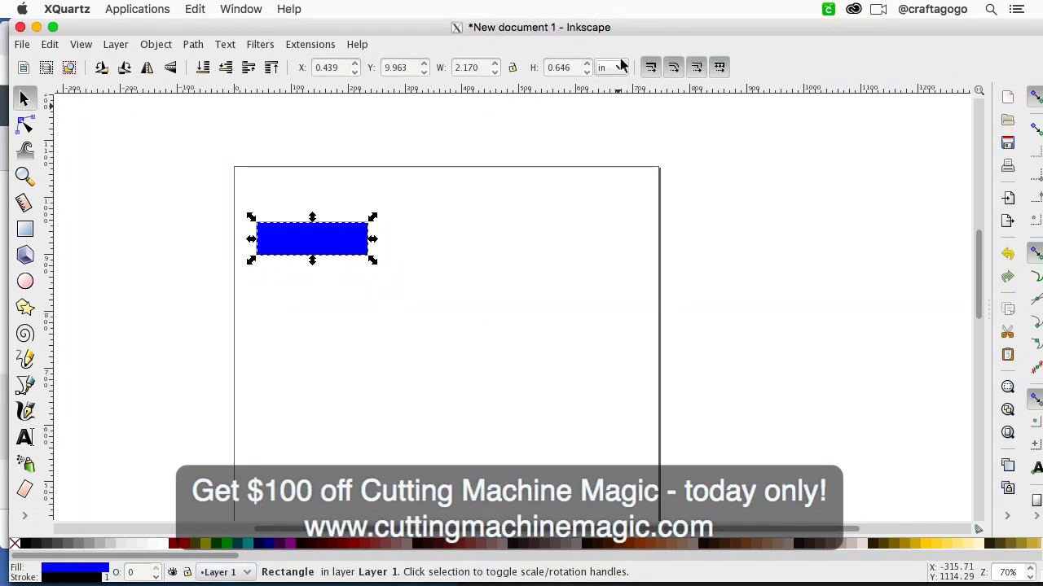
Step: Resize the rectangle to 1.5 inches wide by 0.5 inches high and lock its proportions
{"action": "left_click", "coordinate": [479, 68]}
{"action": "type", "text": "1.5"}
{"action": "key", "text": "Tab"}
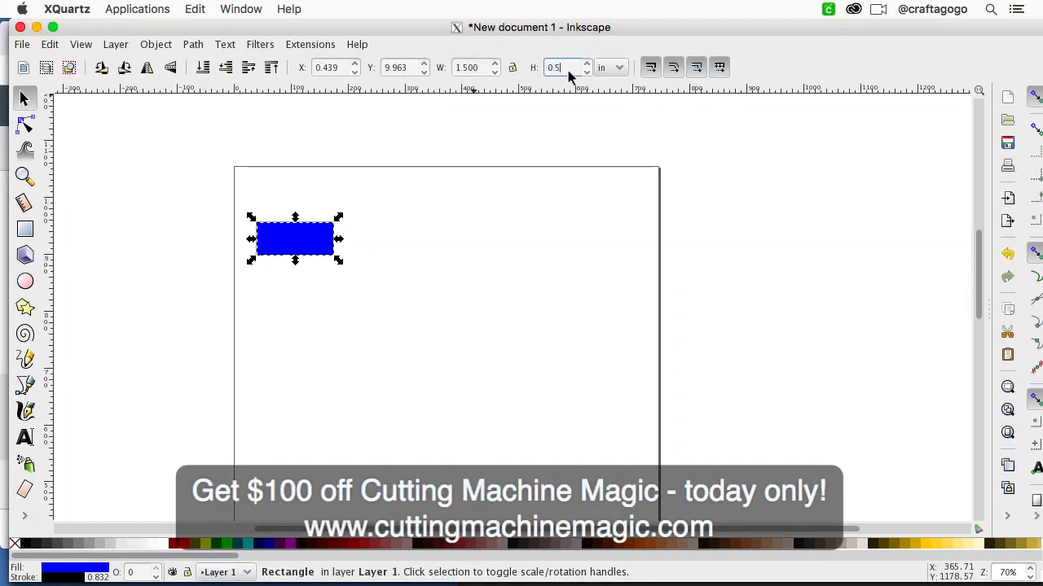
{"action": "key", "text": "Return"}
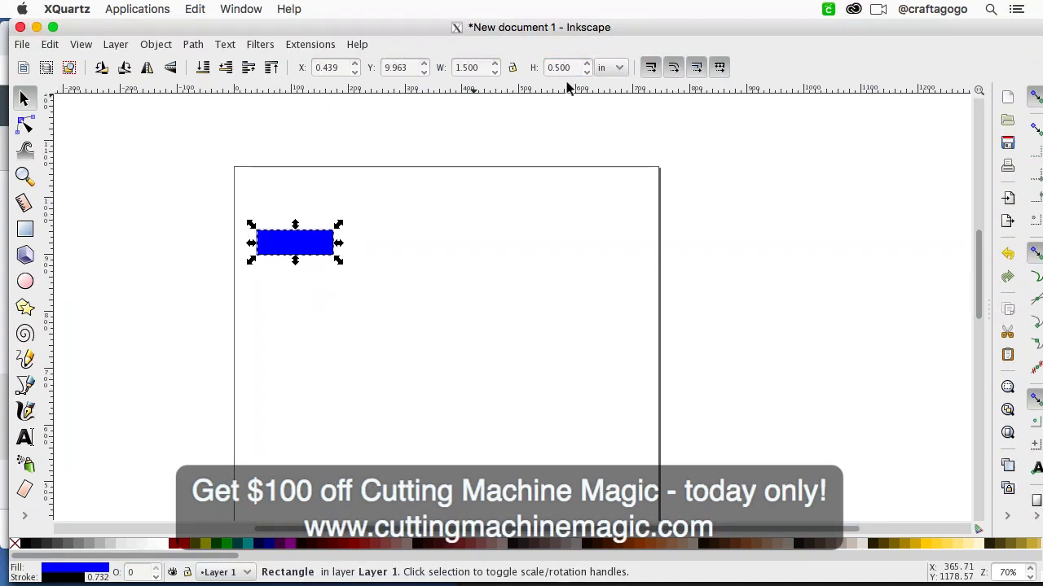
{"action": "left_click", "coordinate": [513, 68]}
Step: Move the rectangle up and slightly left, to about X 0.321 in and Y 10.344 in
{"action": "left_click", "coordinate": [328, 257]}
{"action": "left_click", "coordinate": [300, 245]}
{"action": "key", "text": "plus"}
{"action": "key", "text": "plus"}
{"action": "key", "text": "plus"}
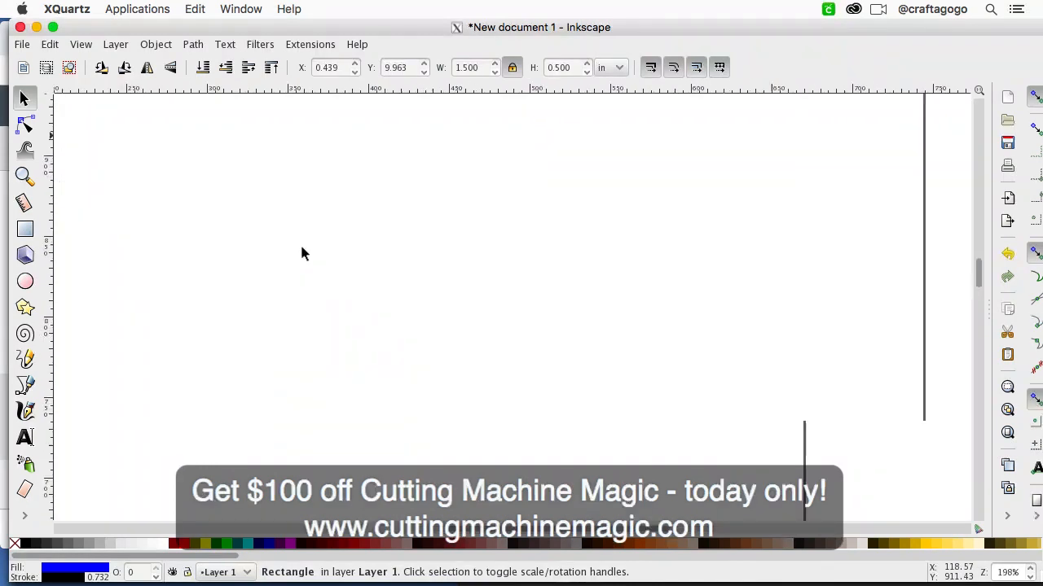
{"action": "scroll", "coordinate": [302, 248], "scroll_direction": "left", "scroll_amount": 5}
{"action": "scroll", "coordinate": [301, 249], "scroll_direction": "up", "scroll_amount": 3}
{"action": "scroll", "coordinate": [302, 251], "scroll_direction": "left", "scroll_amount": 5}
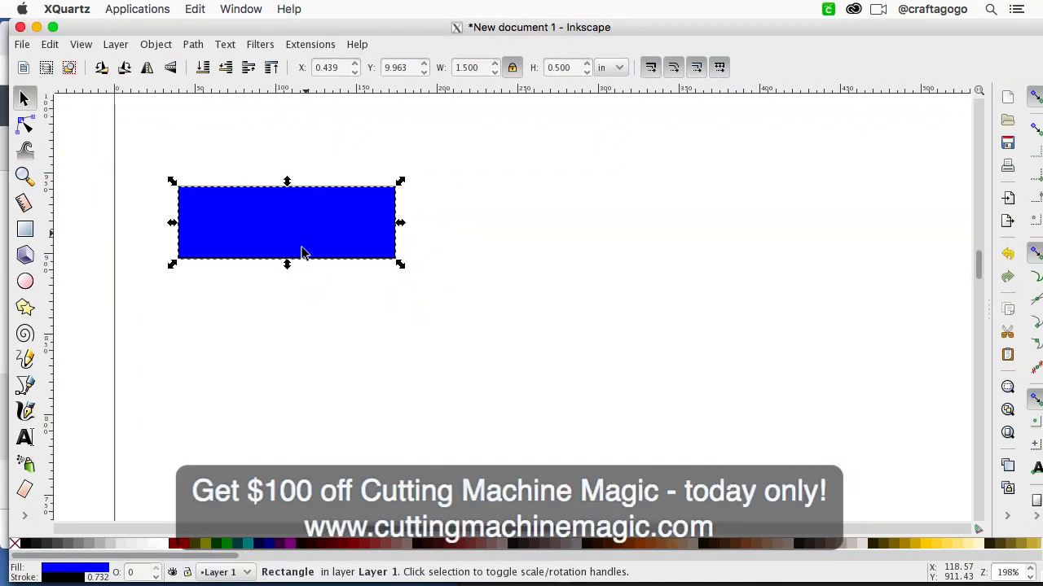
{"action": "scroll", "coordinate": [302, 252], "scroll_direction": "up", "scroll_amount": 2}
{"action": "left_click_drag", "start_coordinate": [360, 272], "coordinate": [342, 214]}
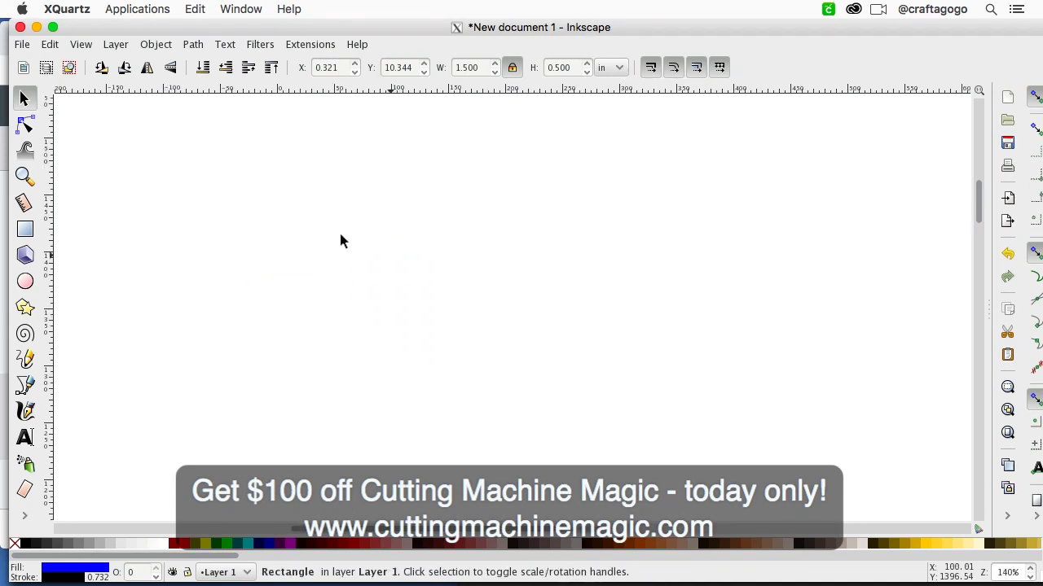
Step: Place the rectangle just inside the page's upper-left corner, at about X 0.164 in and Y 10.967 in
{"action": "key", "text": "minus"}
{"action": "key", "text": "minus"}
{"action": "key", "text": "minus"}
{"action": "key", "text": "minus"}
{"action": "key", "text": "minus"}
{"action": "scroll", "coordinate": [521, 425], "scroll_direction": "right", "scroll_amount": 5}
{"action": "scroll", "coordinate": [521, 425], "scroll_direction": "down", "scroll_amount": 6}
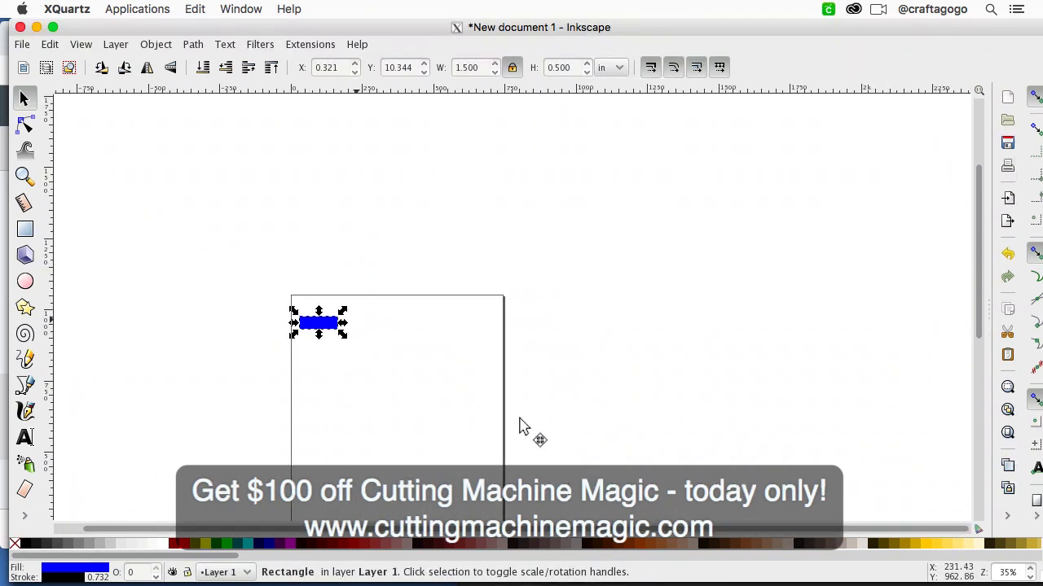
{"action": "key", "text": "plus"}
{"action": "key", "text": "plus"}
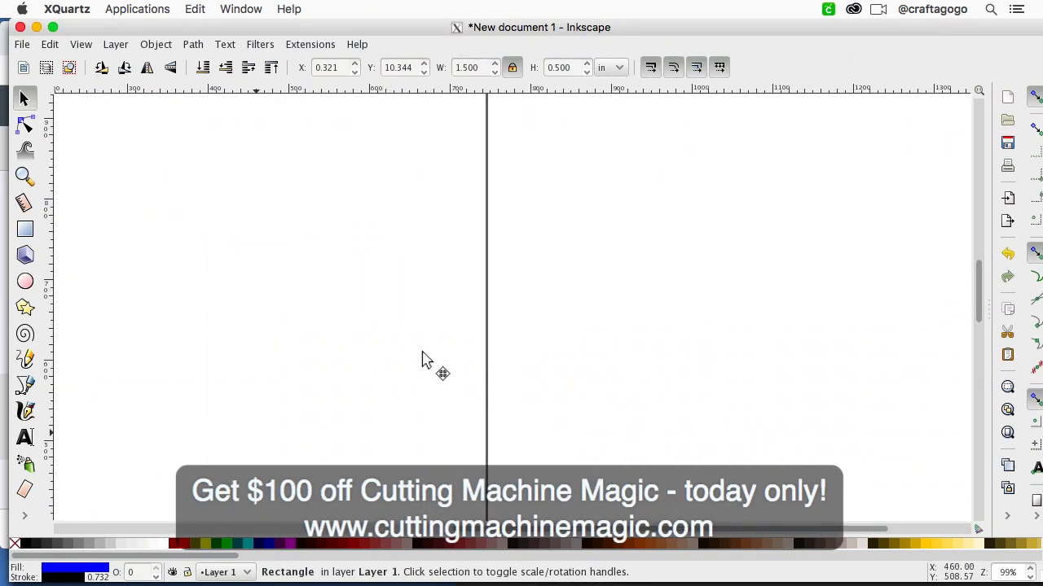
{"action": "scroll", "coordinate": [422, 352], "scroll_direction": "left", "scroll_amount": 11}
{"action": "scroll", "coordinate": [422, 352], "scroll_direction": "up", "scroll_amount": 6}
{"action": "key", "text": "plus"}
{"action": "key", "text": "plus"}
{"action": "scroll", "coordinate": [422, 360], "scroll_direction": "left", "scroll_amount": 8}
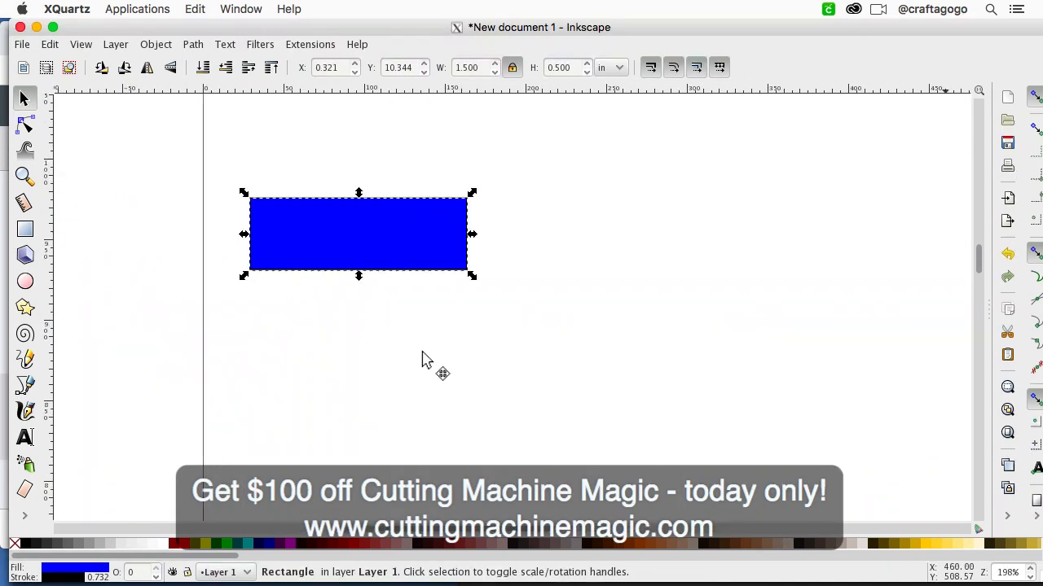
{"action": "scroll", "coordinate": [422, 361], "scroll_direction": "up", "scroll_amount": 1}
{"action": "left_click", "coordinate": [422, 361]}
{"action": "left_click", "coordinate": [410, 264]}
{"action": "scroll", "coordinate": [516, 338], "scroll_direction": "right", "scroll_amount": 4}
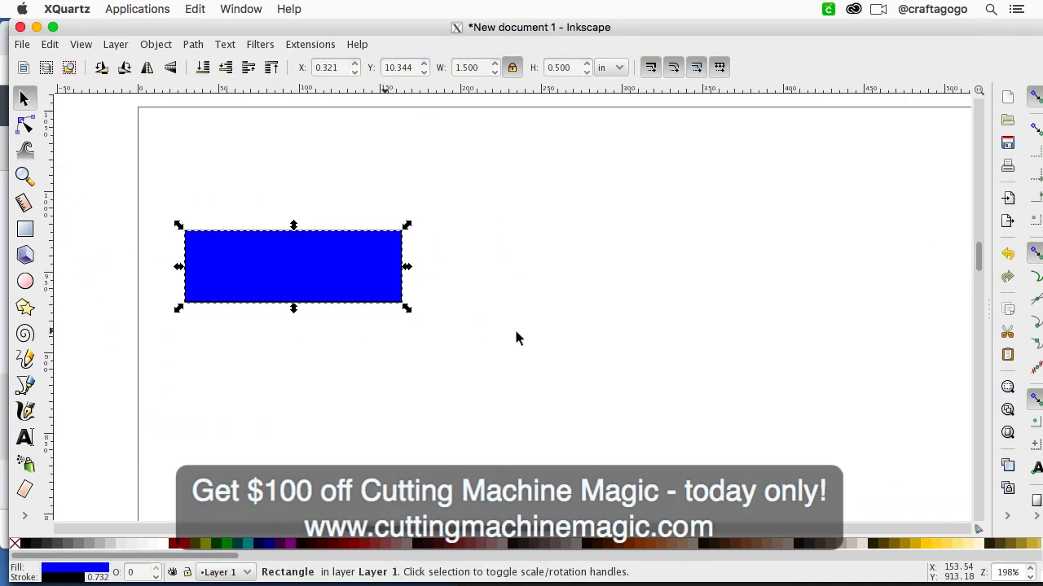
{"action": "left_click_drag", "start_coordinate": [363, 251], "coordinate": [343, 159]}
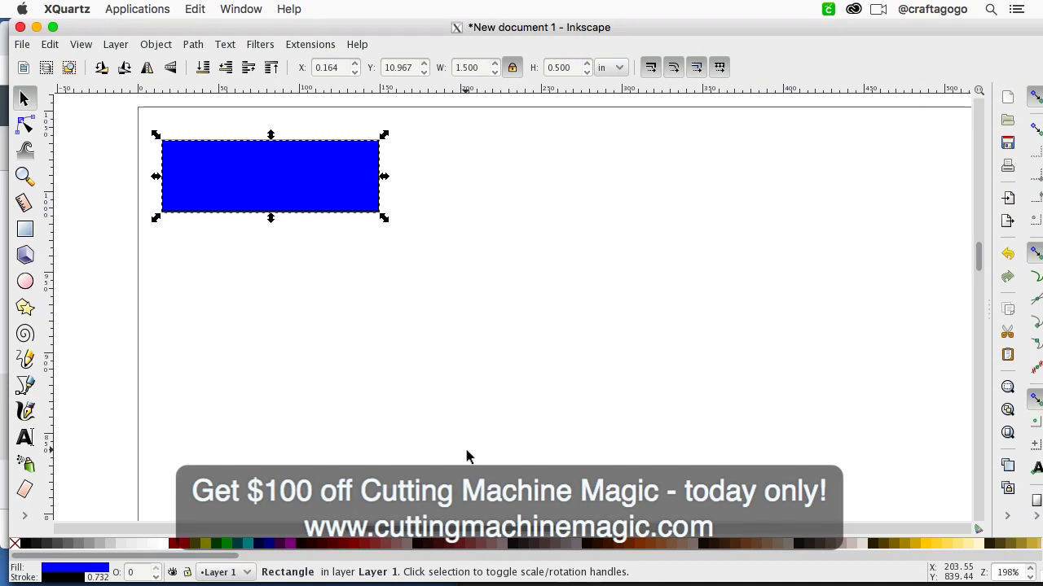
Step: Fill the rectangle with Aqua (#00FFFF) and enlarge the window to fit the screen
{"action": "left_click", "coordinate": [251, 545]}
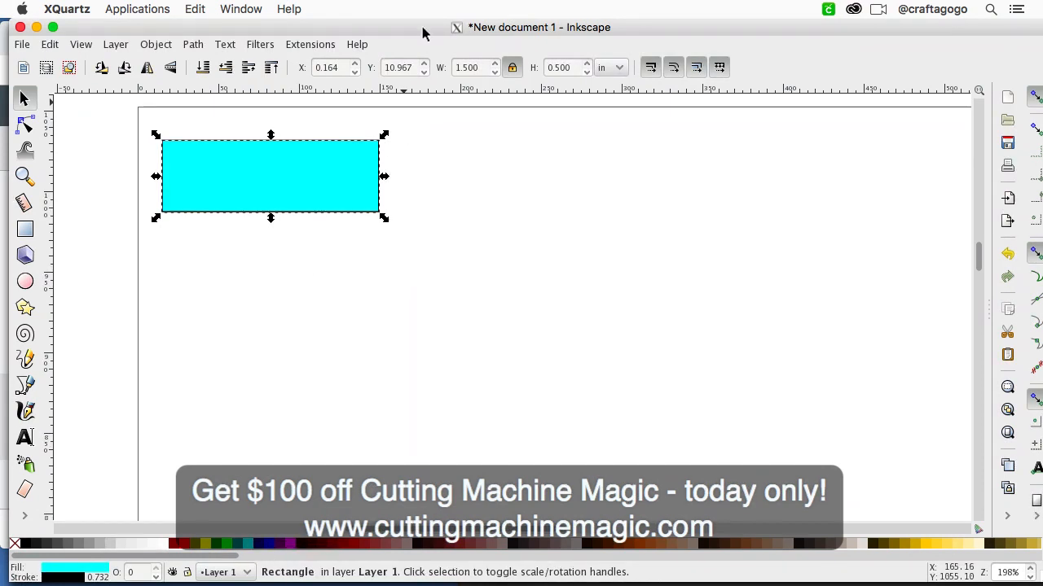
{"action": "left_click", "coordinate": [53, 27]}
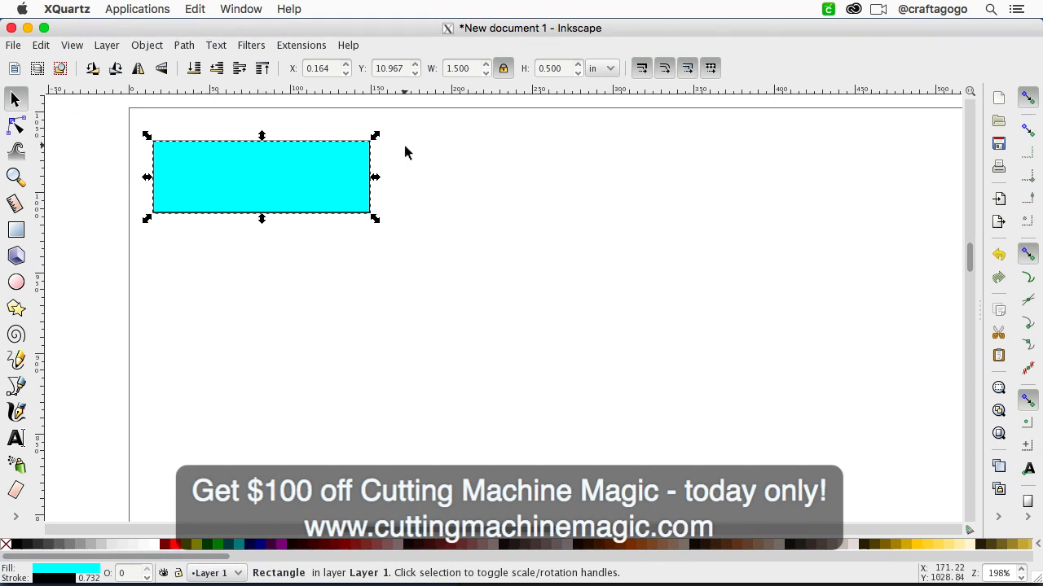
{"action": "key", "text": "r"}
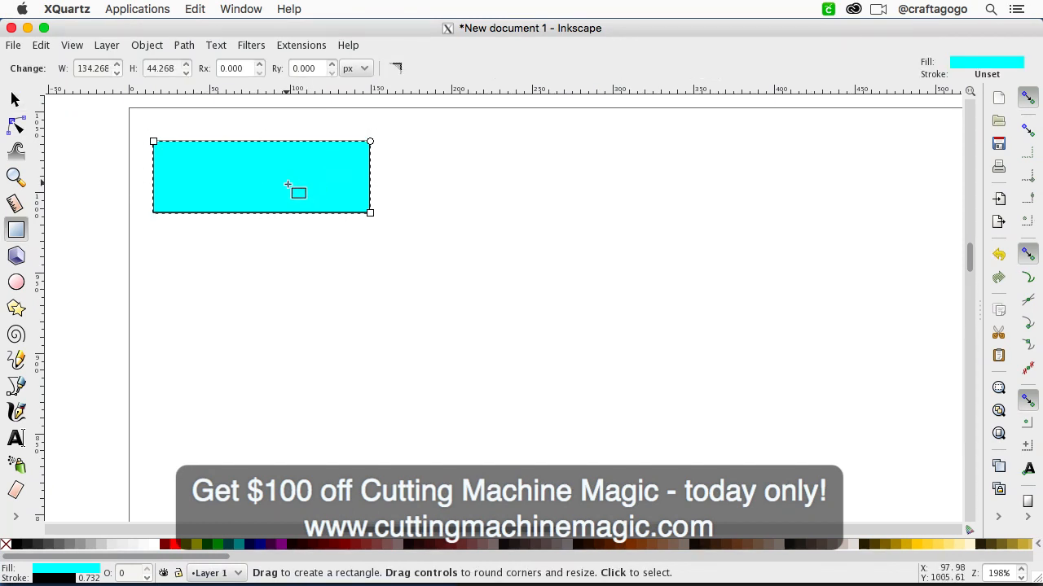
{"action": "left_click", "coordinate": [15, 98]}
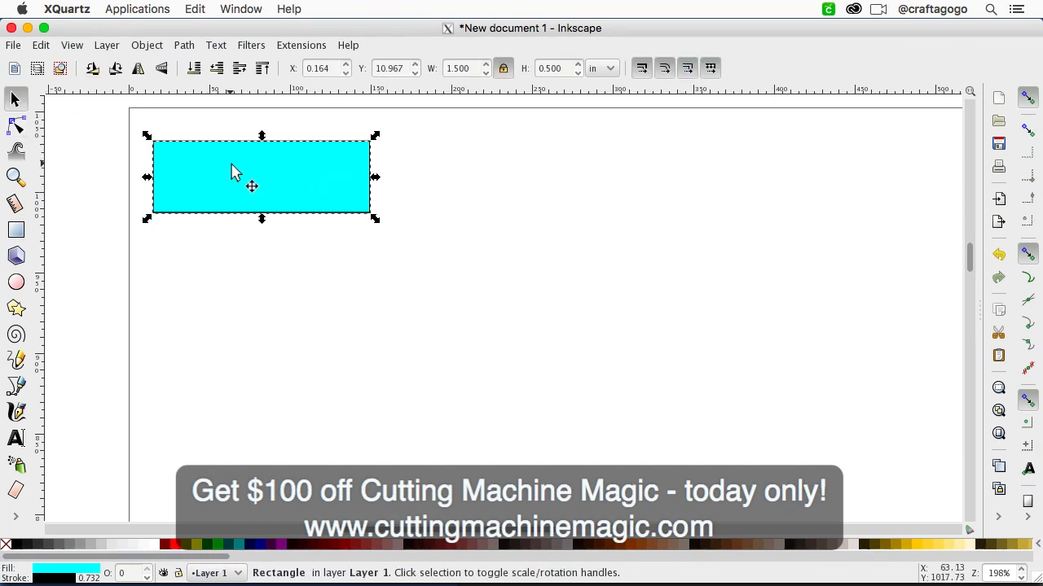
Step: Lighten the rectangle's aqua fill by raising its red value to about 111
{"action": "left_click", "coordinate": [47, 570]}
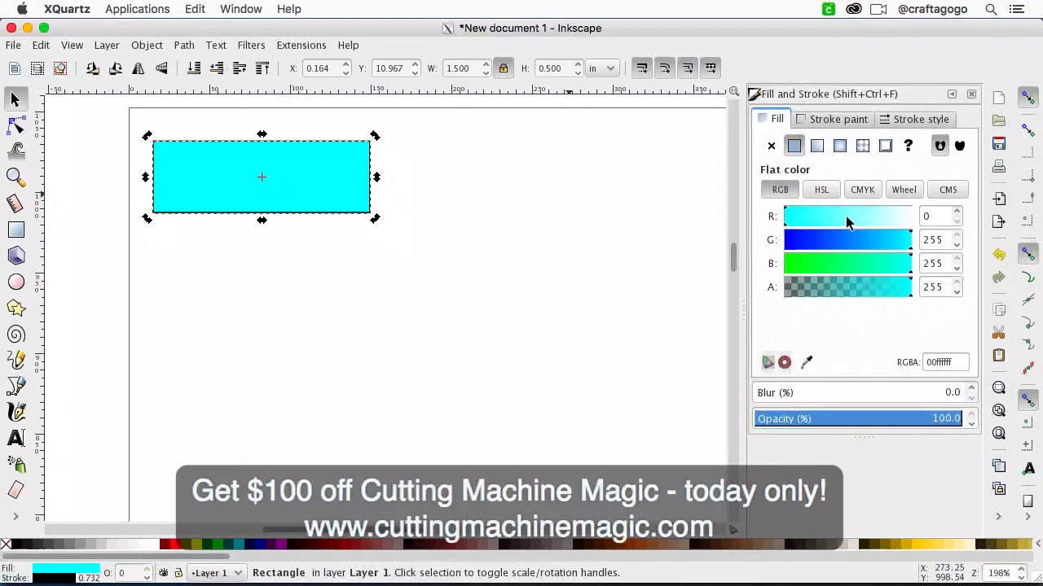
{"action": "left_click", "coordinate": [853, 216]}
{"action": "left_click_drag", "start_coordinate": [873, 216], "coordinate": [791, 217]}
{"action": "left_click", "coordinate": [814, 223]}
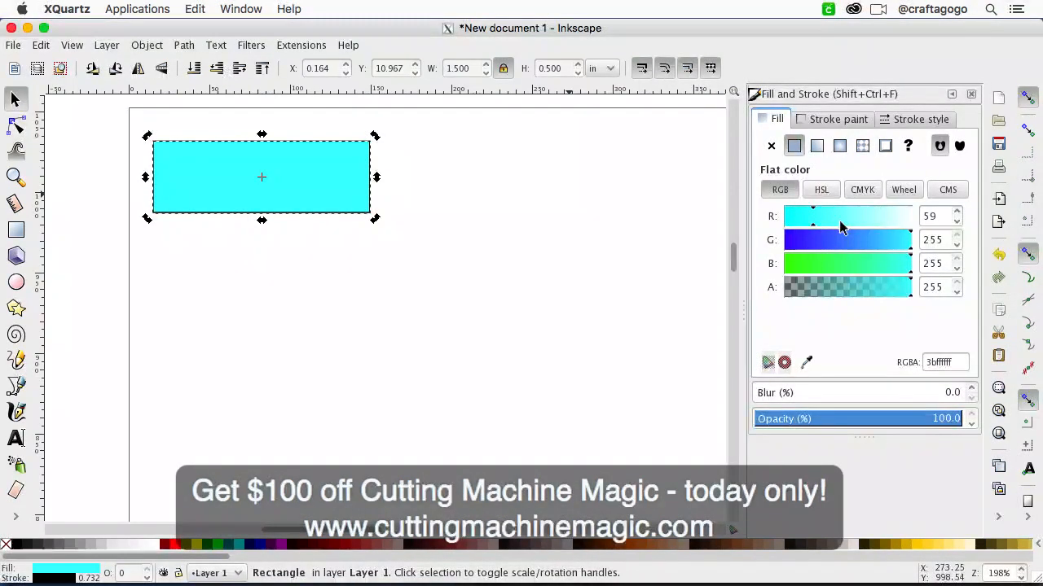
{"action": "left_click", "coordinate": [840, 221]}
{"action": "left_click", "coordinate": [467, 232]}
{"action": "left_click", "coordinate": [350, 211]}
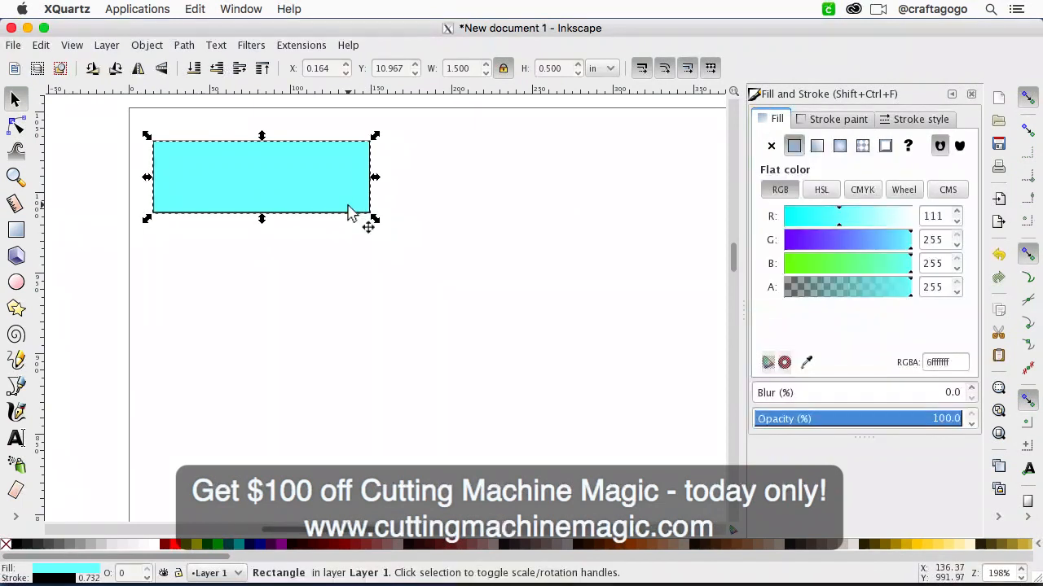
Step: Duplicate the light aqua rectangle and place the copy just to its right with a narrow gap
{"action": "scroll", "coordinate": [350, 212], "scroll_direction": "down", "scroll_amount": 2}
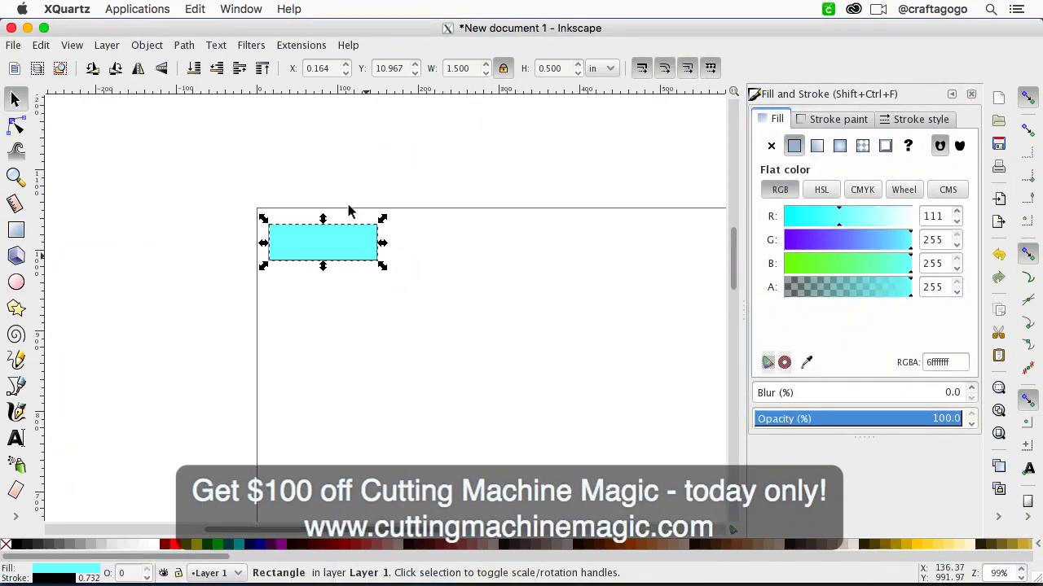
{"action": "scroll", "coordinate": [391, 302], "scroll_direction": "up", "scroll_amount": 2}
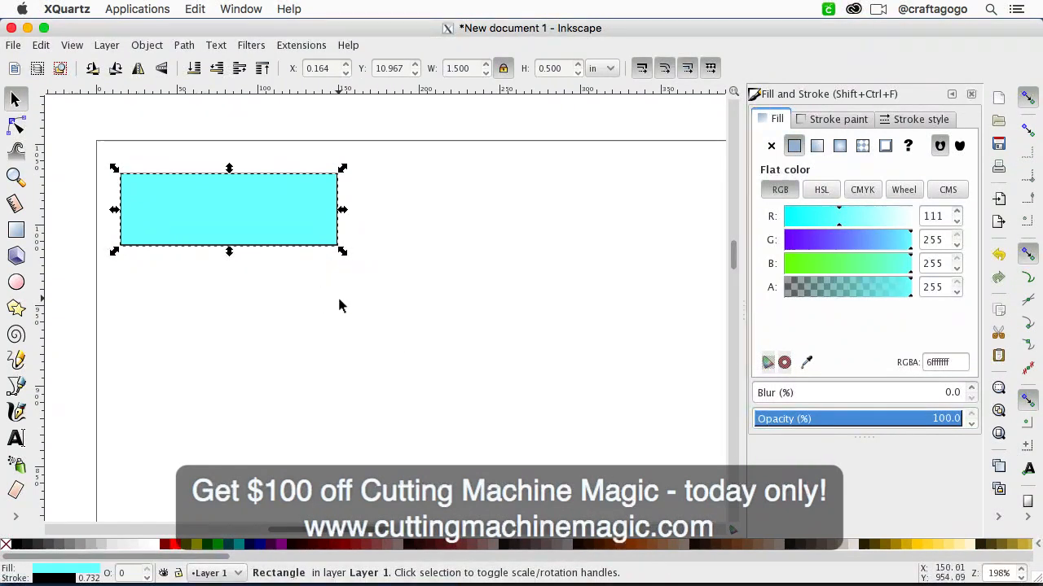
{"action": "scroll", "coordinate": [337, 295], "scroll_direction": "down", "scroll_amount": 1}
{"action": "scroll", "coordinate": [339, 303], "scroll_direction": "down", "scroll_amount": 1}
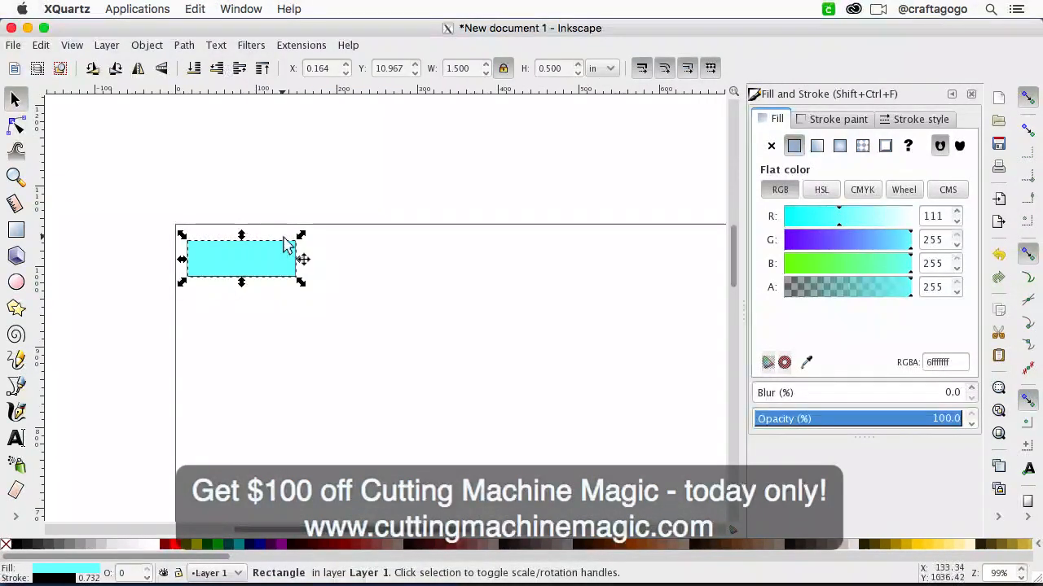
{"action": "left_click", "coordinate": [47, 45]}
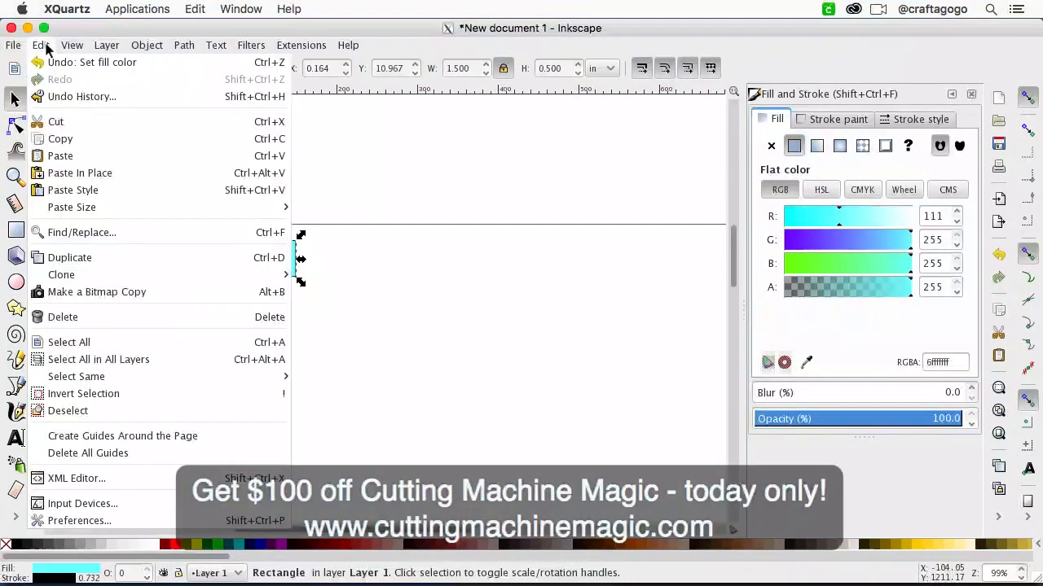
{"action": "left_click", "coordinate": [94, 261]}
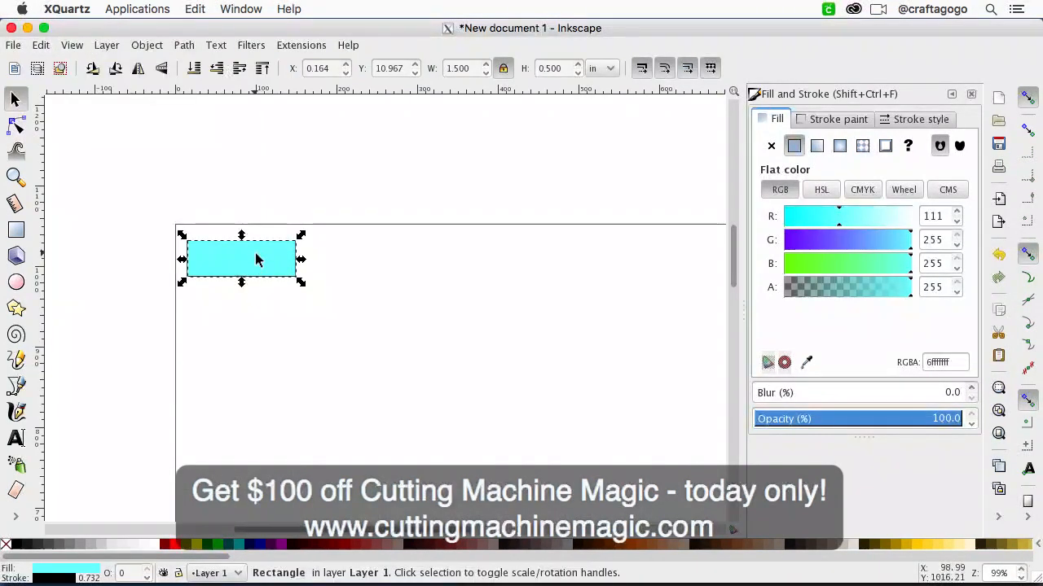
{"action": "left_click_drag", "start_coordinate": [265, 264], "coordinate": [383, 259]}
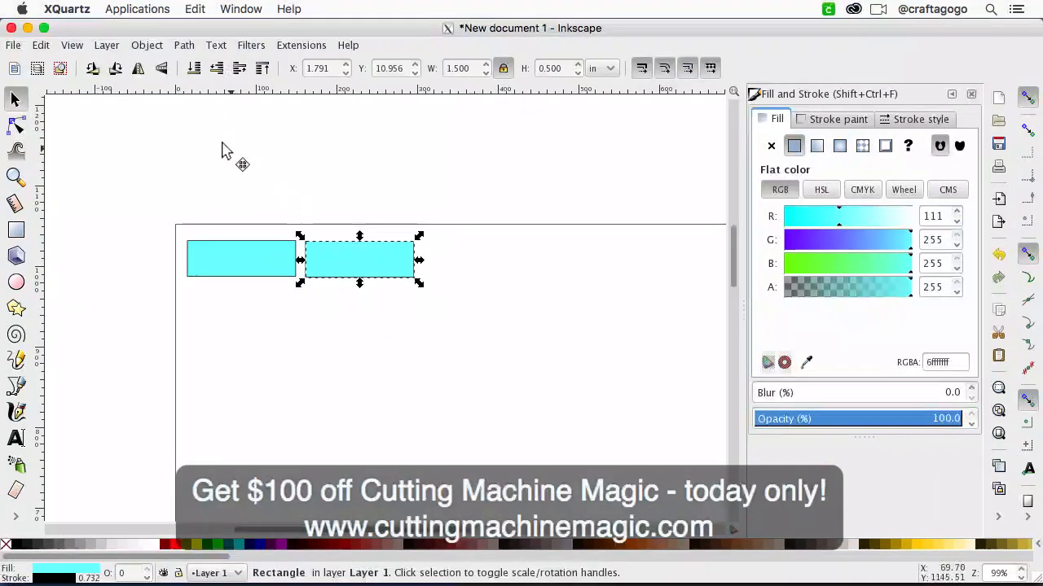
Step: Duplicate the second rectangle and place the copy to its right as the third in the row
{"action": "left_click", "coordinate": [46, 45]}
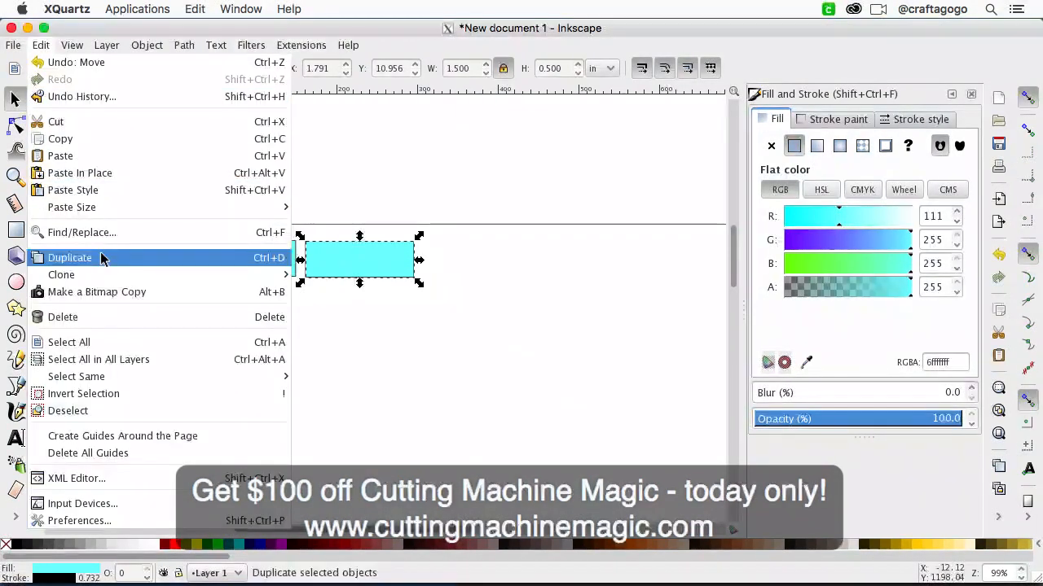
{"action": "left_click", "coordinate": [504, 166]}
{"action": "scroll", "coordinate": [507, 217], "scroll_direction": "down", "scroll_amount": 5}
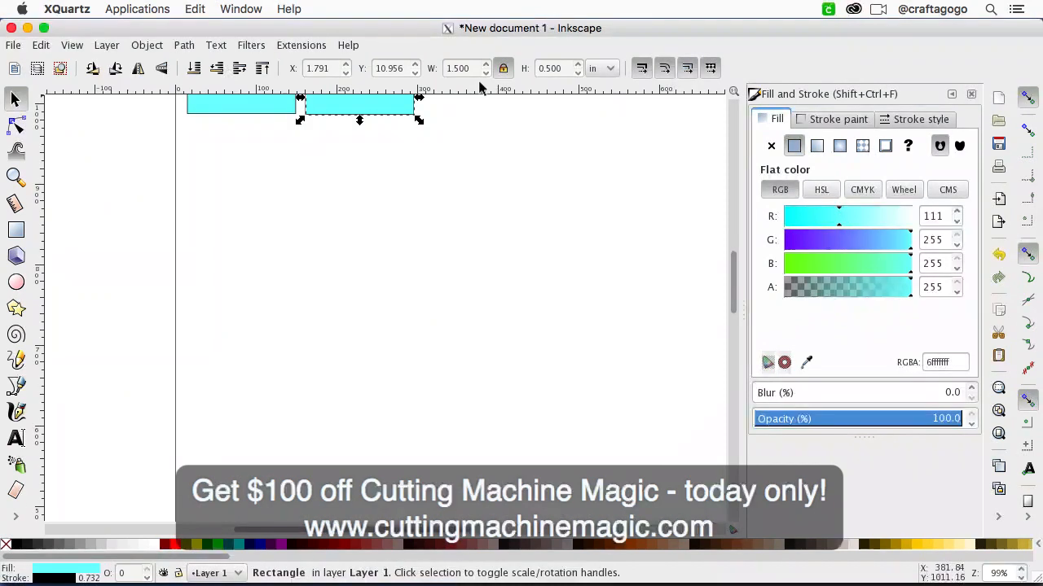
{"action": "scroll", "coordinate": [440, 114], "scroll_direction": "up", "scroll_amount": 9}
{"action": "scroll", "coordinate": [440, 114], "scroll_direction": "right", "scroll_amount": 2}
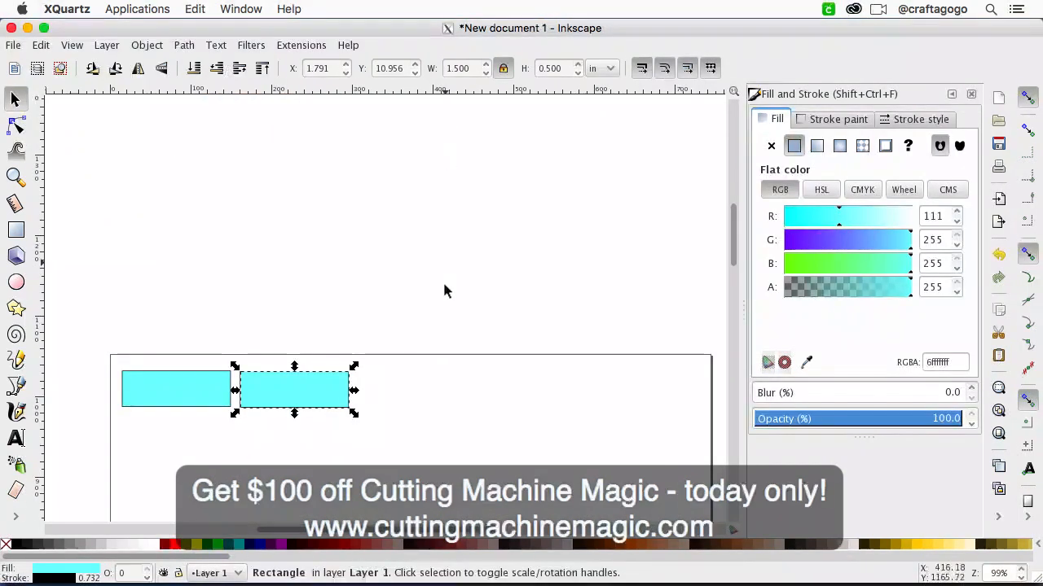
{"action": "right_click", "coordinate": [284, 400]}
{"action": "left_click", "coordinate": [297, 444]}
{"action": "key", "text": "ctrl+d"}
{"action": "left_click_drag", "start_coordinate": [343, 391], "coordinate": [423, 397]}
{"action": "key", "text": "d"}
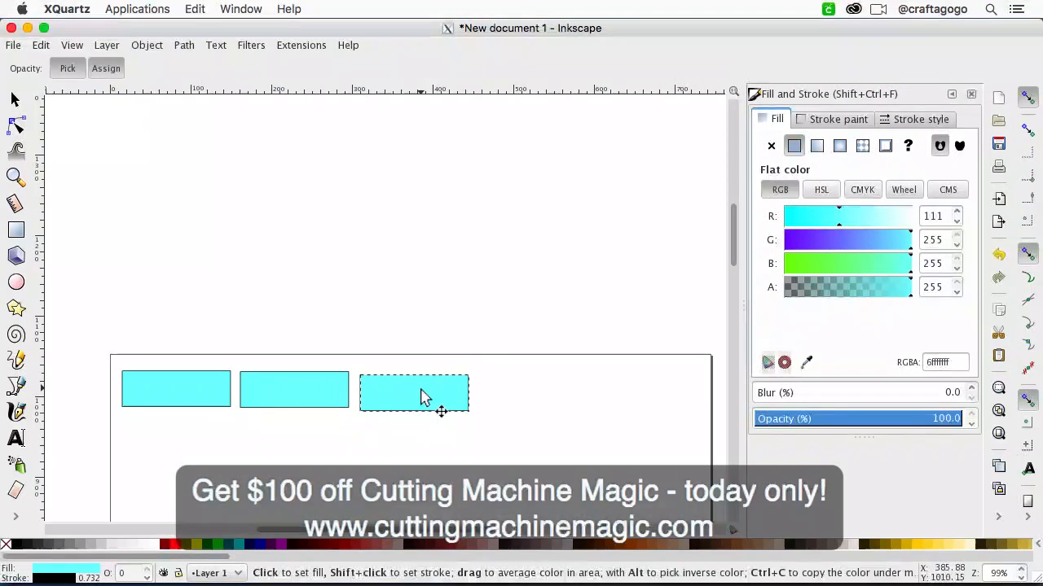
Step: Duplicate the third rectangle as the fourth in the row, and copy the last three rectangles into a second row below
{"action": "left_click", "coordinate": [15, 98]}
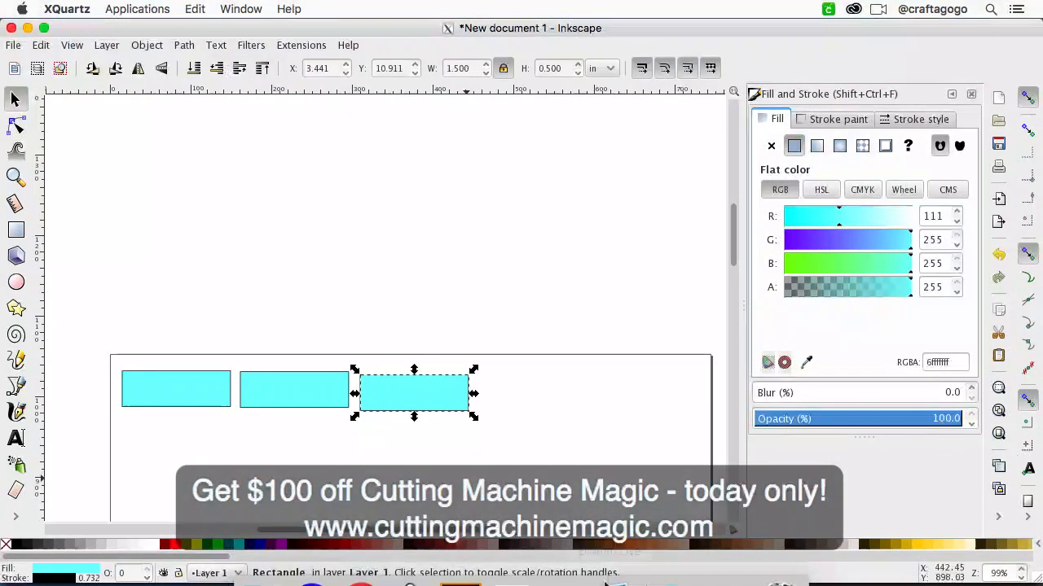
{"action": "left_click_drag", "start_coordinate": [458, 394], "coordinate": [565, 399]}
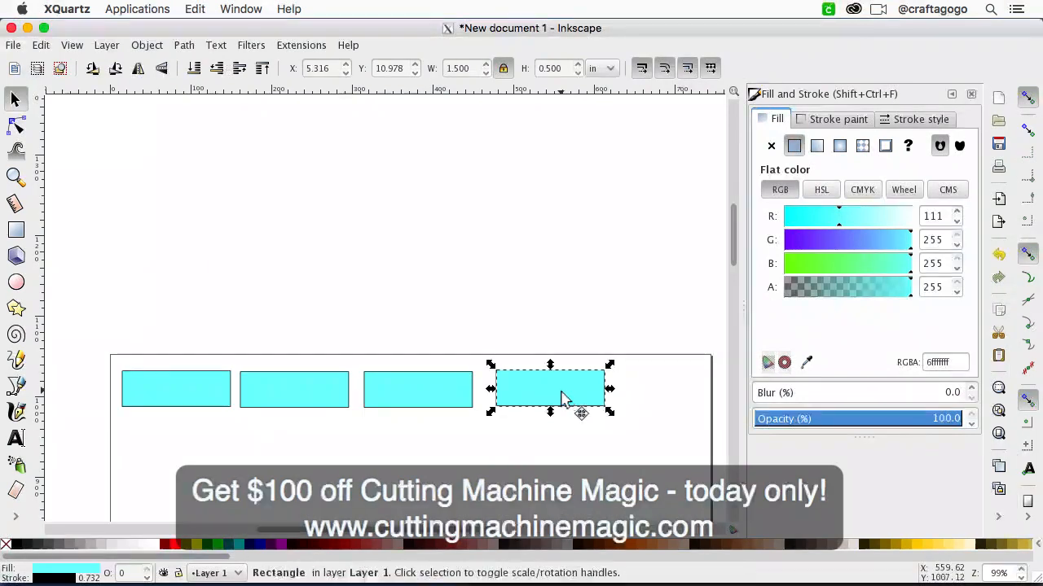
{"action": "left_click", "coordinate": [622, 454]}
{"action": "mouse_move", "coordinate": [621, 448]}
{"action": "left_mouse_down"}
{"action": "mouse_move", "coordinate": [183, 349]}
{"action": "mouse_move", "coordinate": [237, 361]}
{"action": "left_mouse_up"}
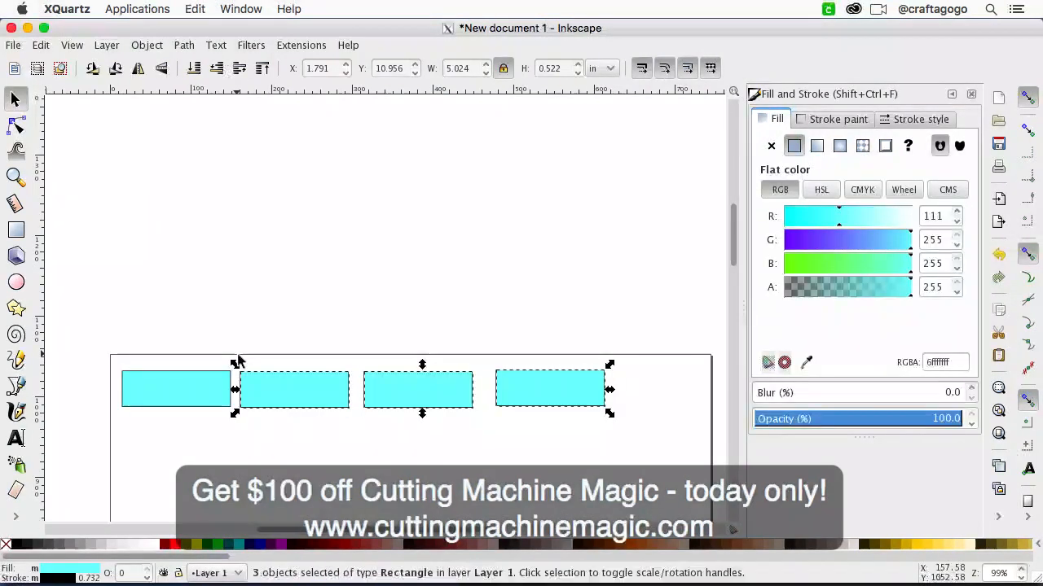
{"action": "scroll", "coordinate": [236, 361], "scroll_direction": "down", "scroll_amount": 5}
{"action": "key", "text": "ctrl+d"}
{"action": "left_click_drag", "start_coordinate": [275, 234], "coordinate": [268, 291]}
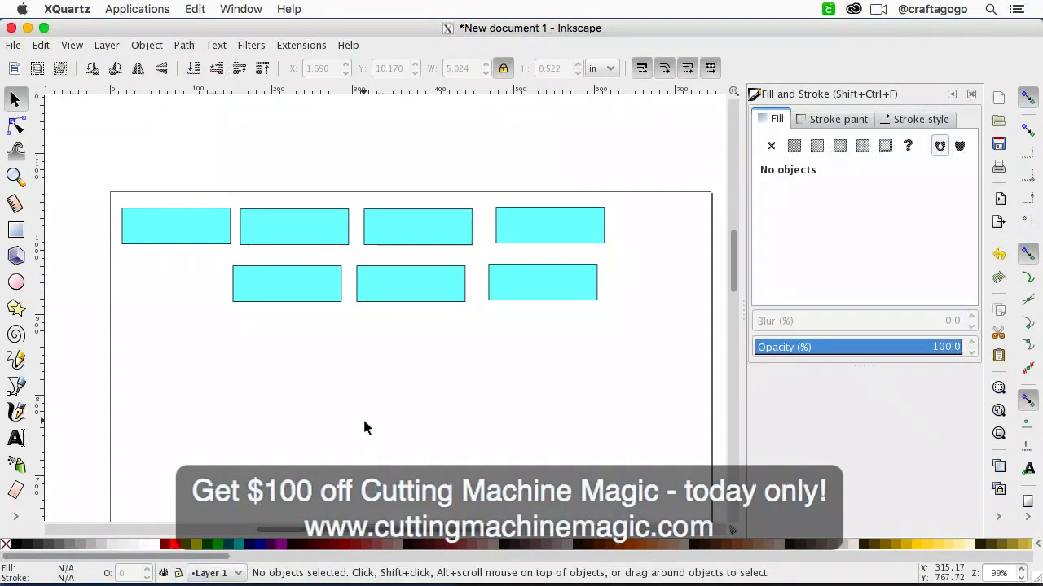
Step: Add the text "Wednesday" on the empty page area below the rectangles
{"action": "key", "text": "minus"}
{"action": "key", "text": "minus"}
{"action": "scroll", "coordinate": [364, 422], "scroll_direction": "down", "scroll_amount": 5}
{"action": "scroll", "coordinate": [364, 422], "scroll_direction": "up", "scroll_amount": 3}
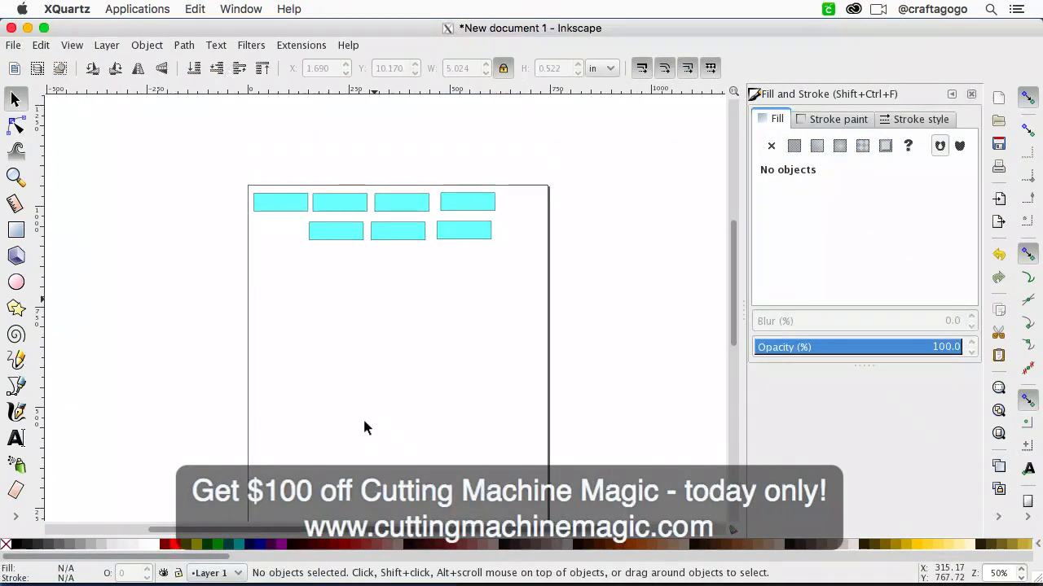
{"action": "scroll", "coordinate": [416, 322], "scroll_direction": "up", "scroll_amount": 1}
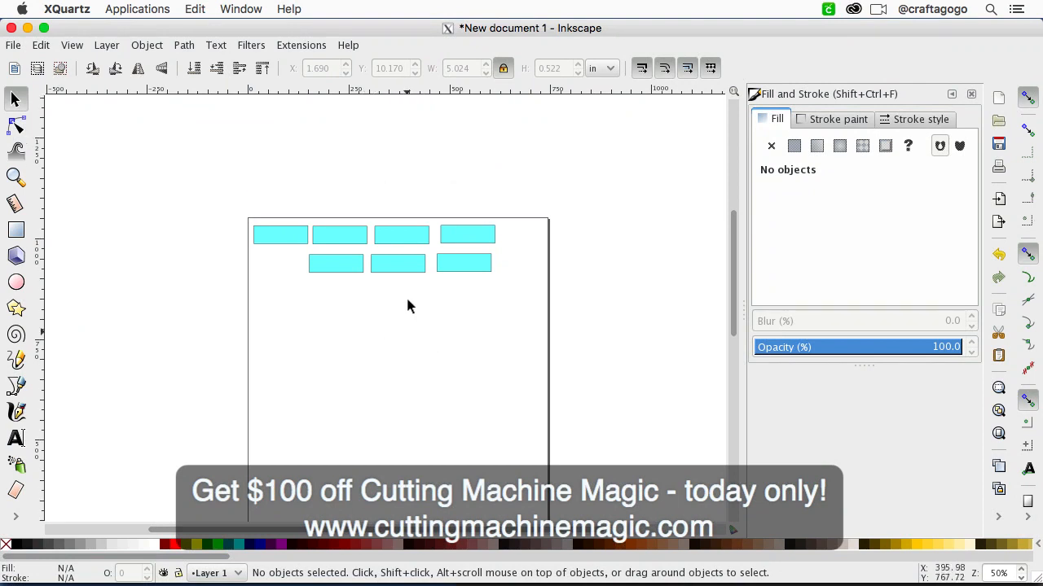
{"action": "left_click", "coordinate": [295, 233]}
{"action": "scroll", "coordinate": [295, 233], "scroll_direction": "up", "scroll_amount": 3}
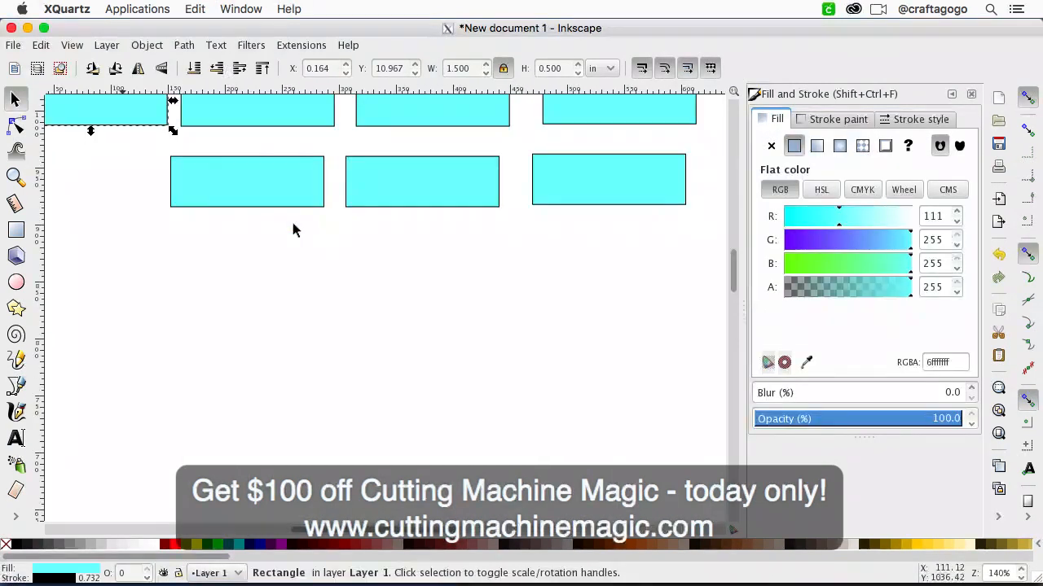
{"action": "scroll", "coordinate": [244, 244], "scroll_direction": "left", "scroll_amount": 1}
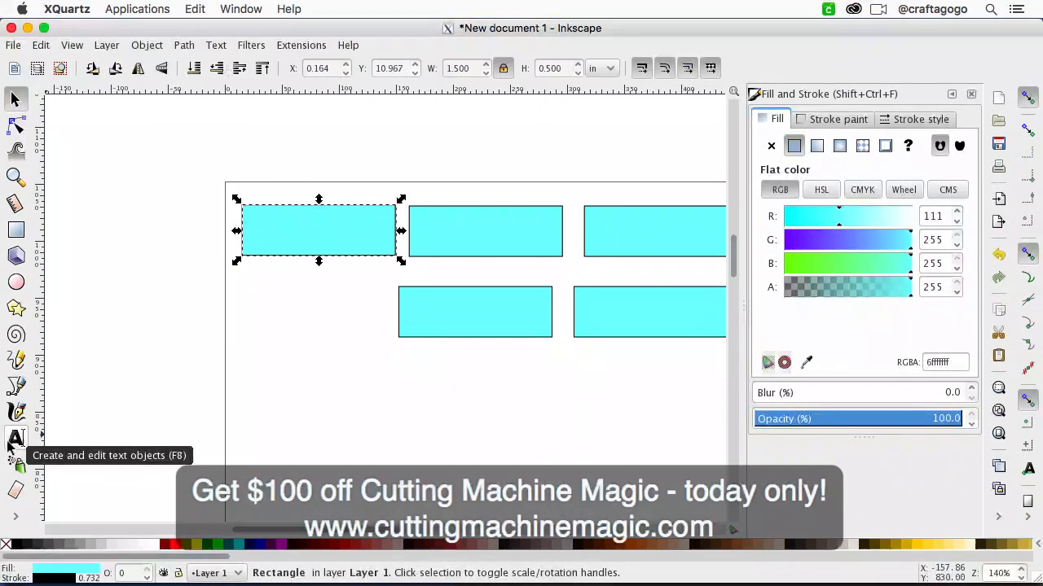
{"action": "scroll", "coordinate": [312, 354], "scroll_direction": "right", "scroll_amount": 4}
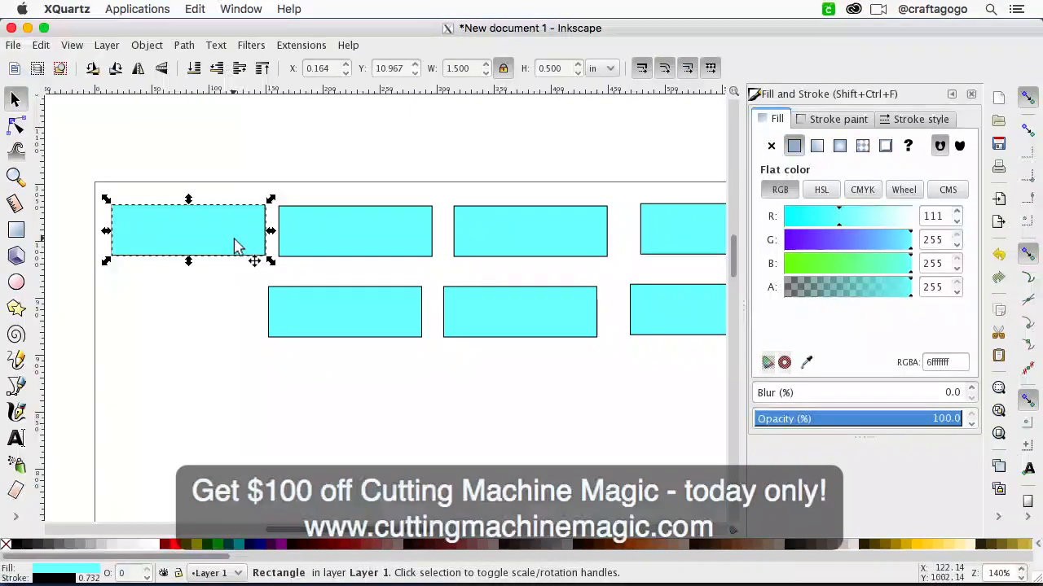
{"action": "left_click", "coordinate": [15, 440]}
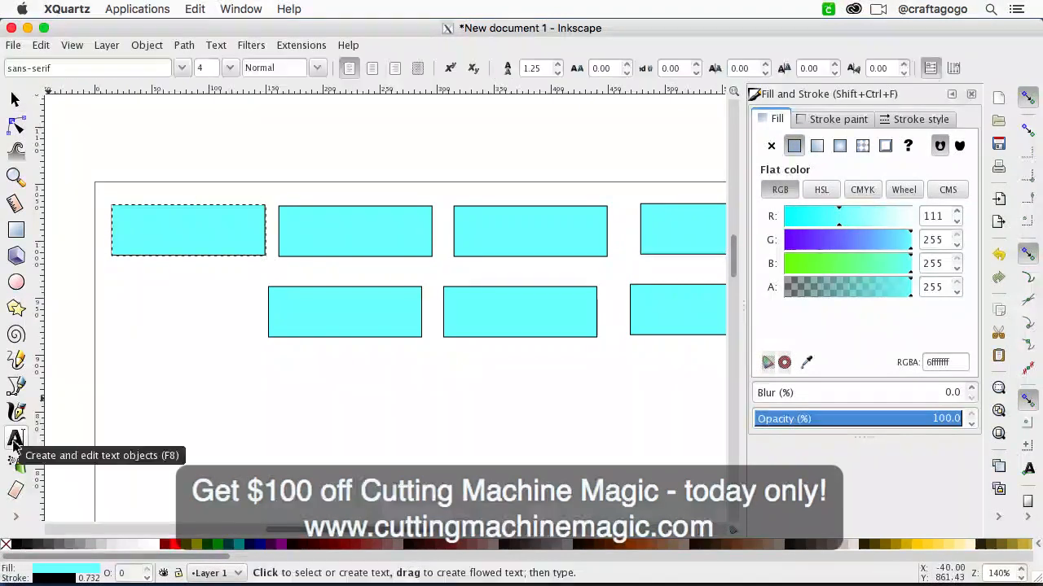
{"action": "left_click", "coordinate": [181, 400]}
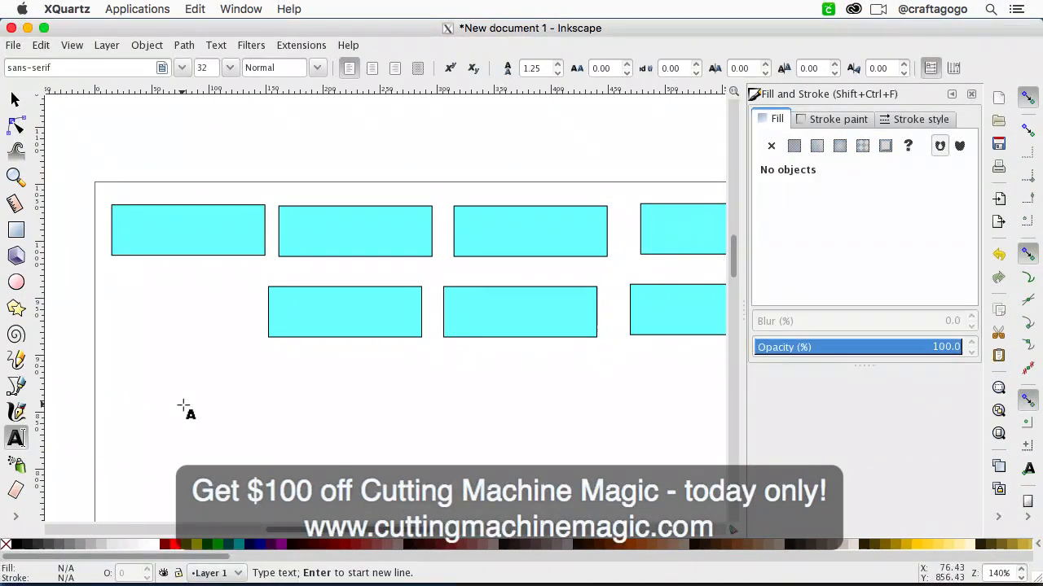
{"action": "type", "text": "Wednesday"}
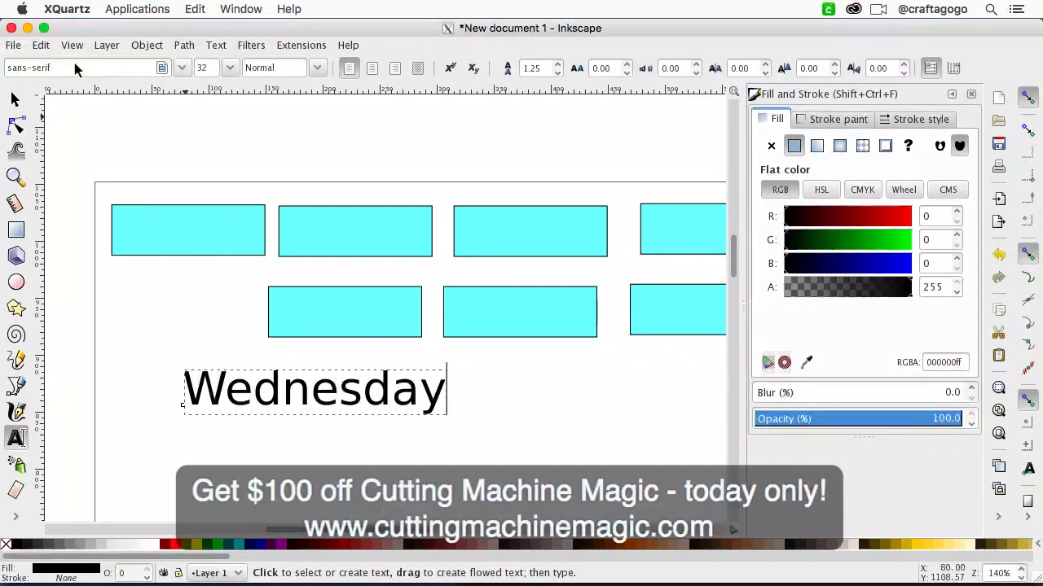
Step: Try the Melonade font on the Wednesday text
{"action": "left_click", "coordinate": [182, 69]}
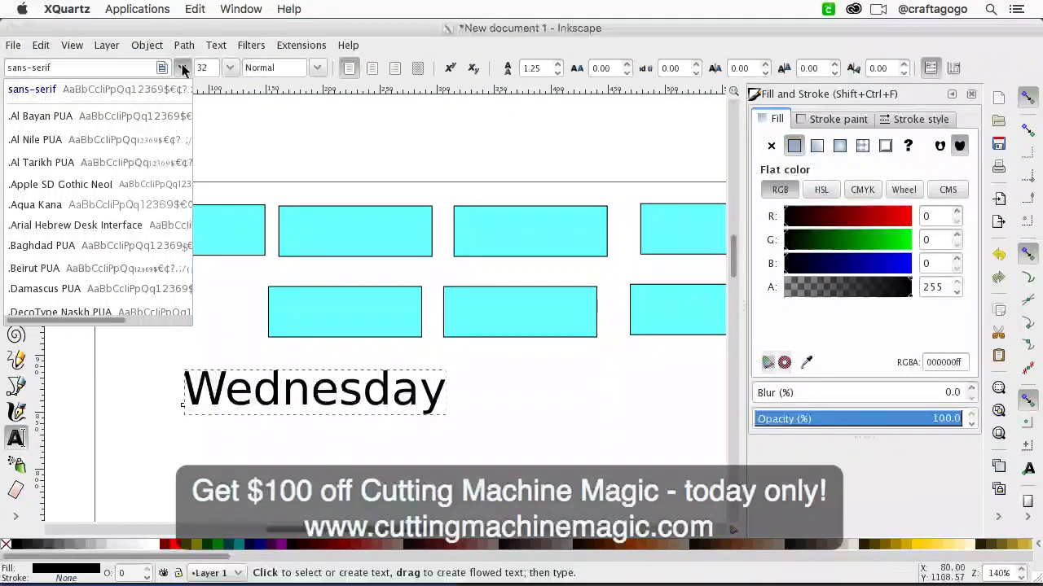
{"action": "left_click", "coordinate": [182, 71]}
{"action": "left_click", "coordinate": [181, 69]}
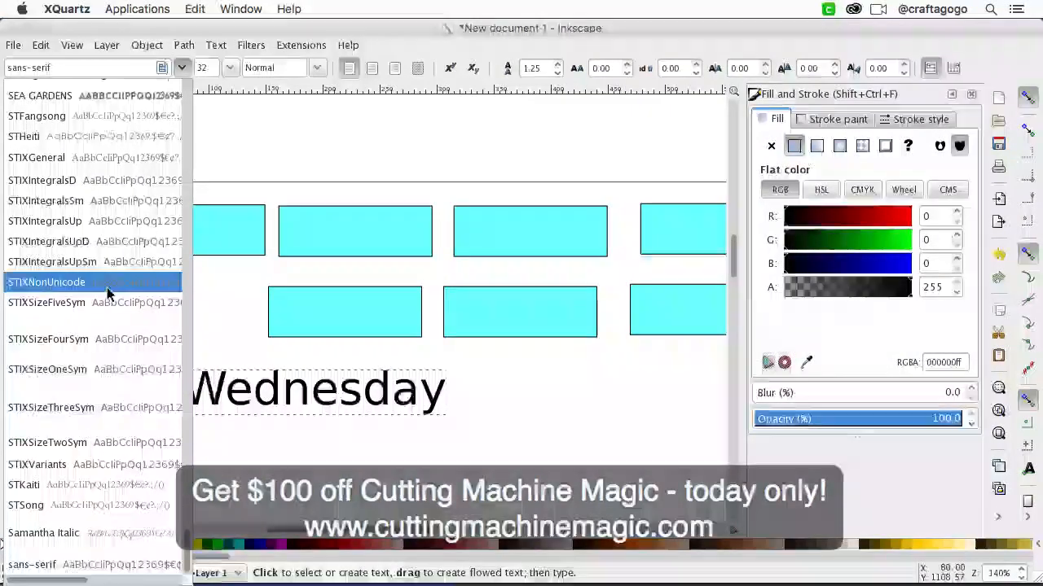
{"action": "scroll", "coordinate": [70, 305], "scroll_direction": "up", "scroll_amount": 10}
{"action": "scroll", "coordinate": [70, 305], "scroll_direction": "up", "scroll_amount": 15}
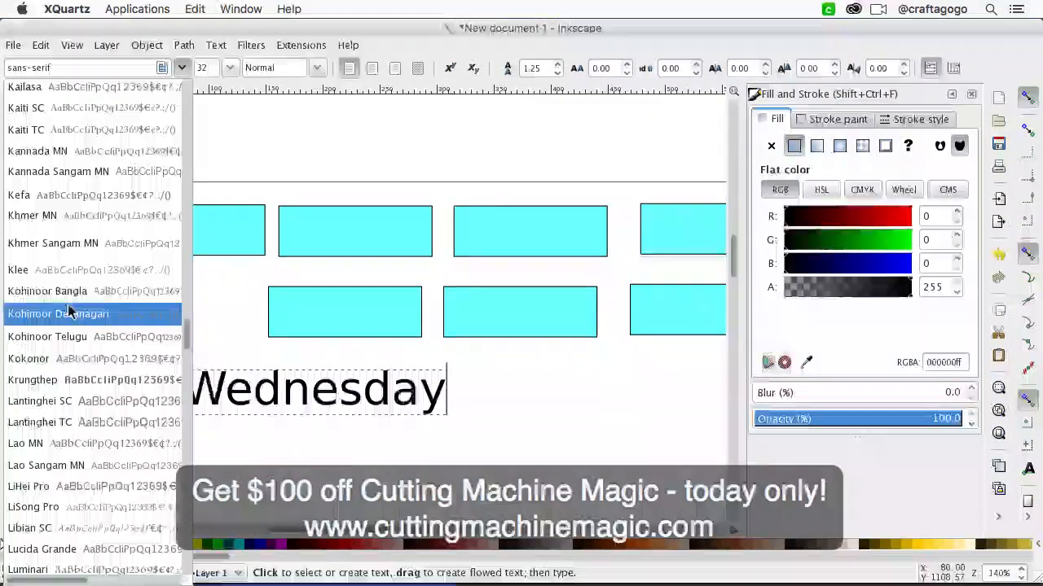
{"action": "scroll", "coordinate": [70, 306], "scroll_direction": "down", "scroll_amount": 5}
{"action": "scroll", "coordinate": [81, 354], "scroll_direction": "down", "scroll_amount": 6}
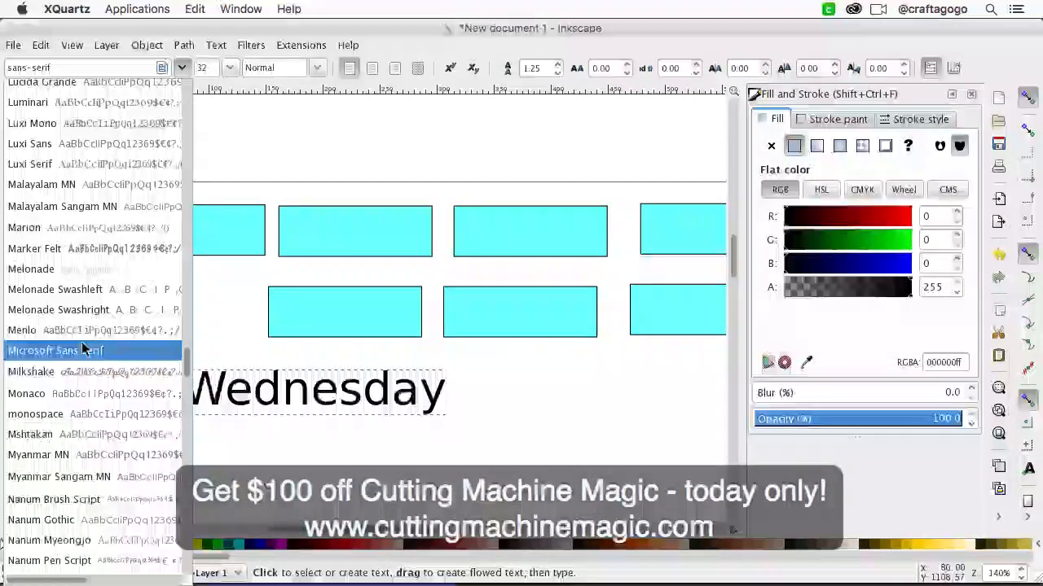
{"action": "scroll", "coordinate": [77, 346], "scroll_direction": "down", "scroll_amount": 3}
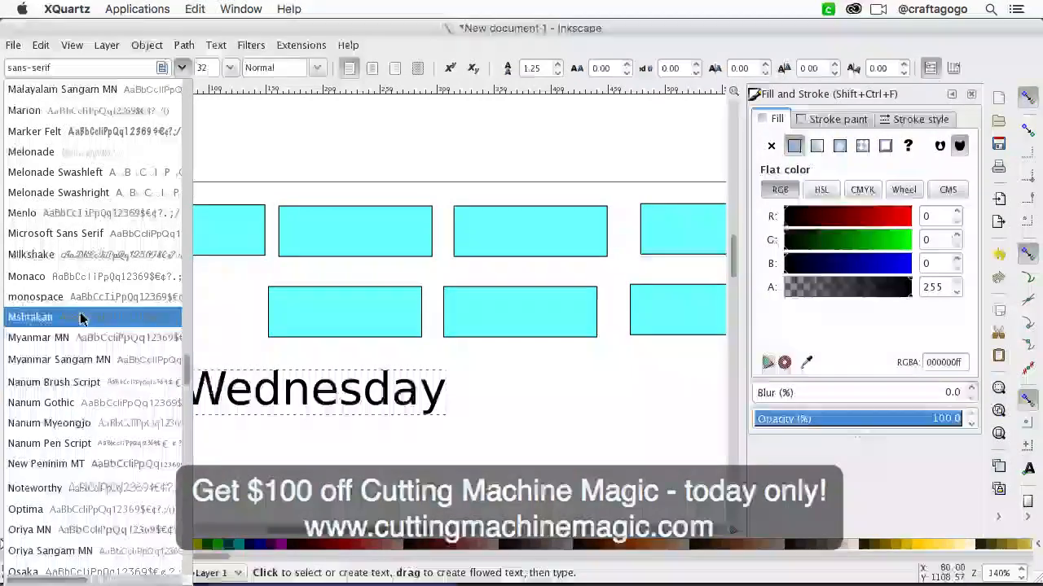
{"action": "left_click", "coordinate": [100, 155]}
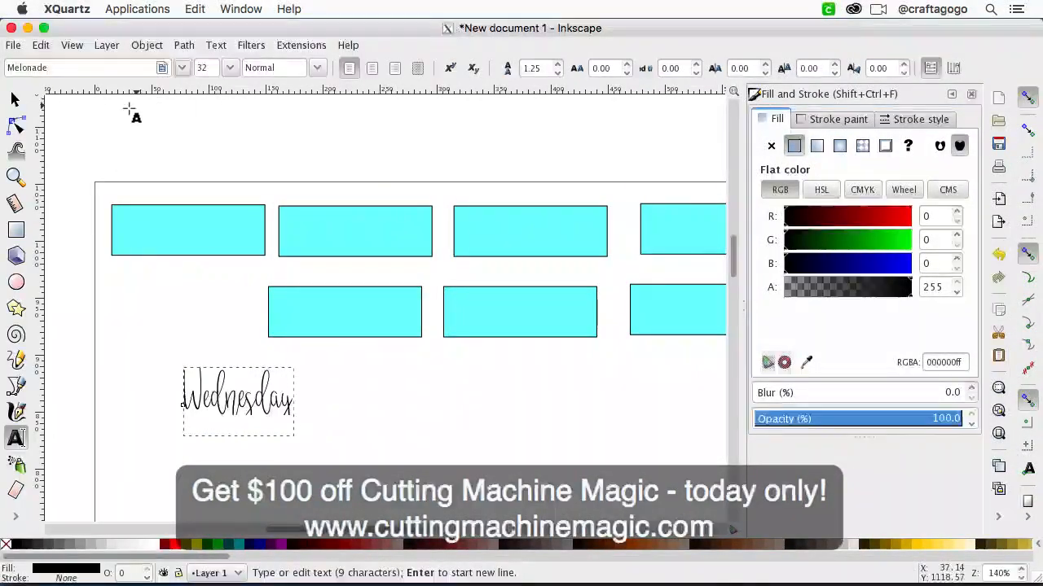
Step: Change the Wednesday text's font to Milkshake and move it over the first rectangle of the second row
{"action": "left_click", "coordinate": [183, 69]}
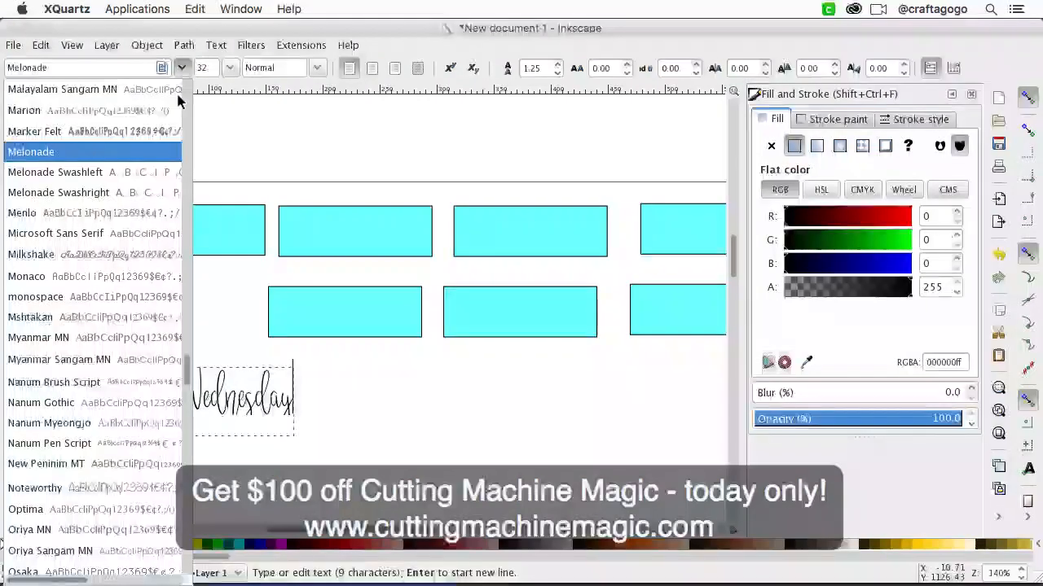
{"action": "left_click", "coordinate": [134, 248]}
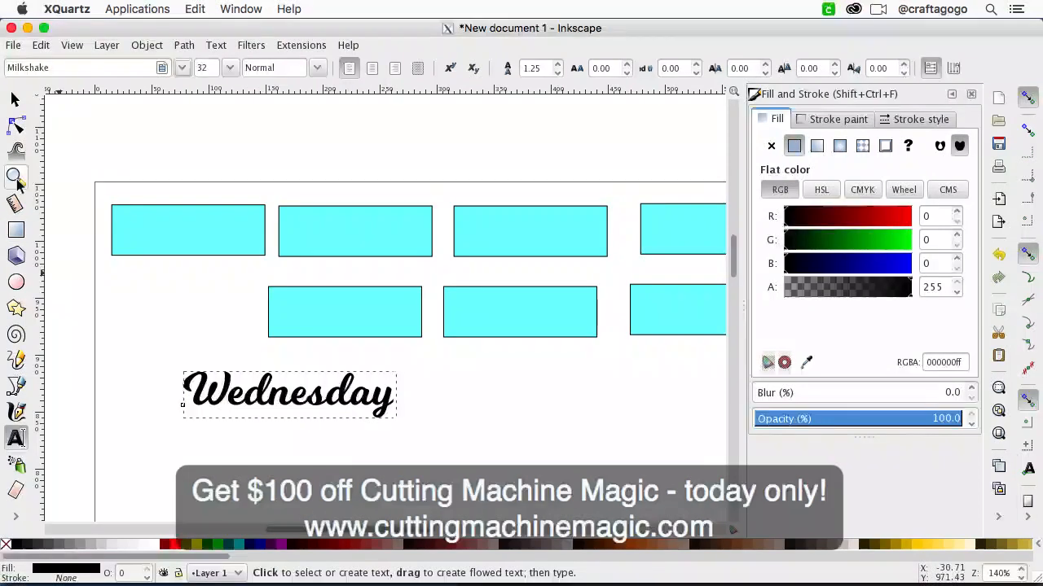
{"action": "left_click", "coordinate": [14, 99]}
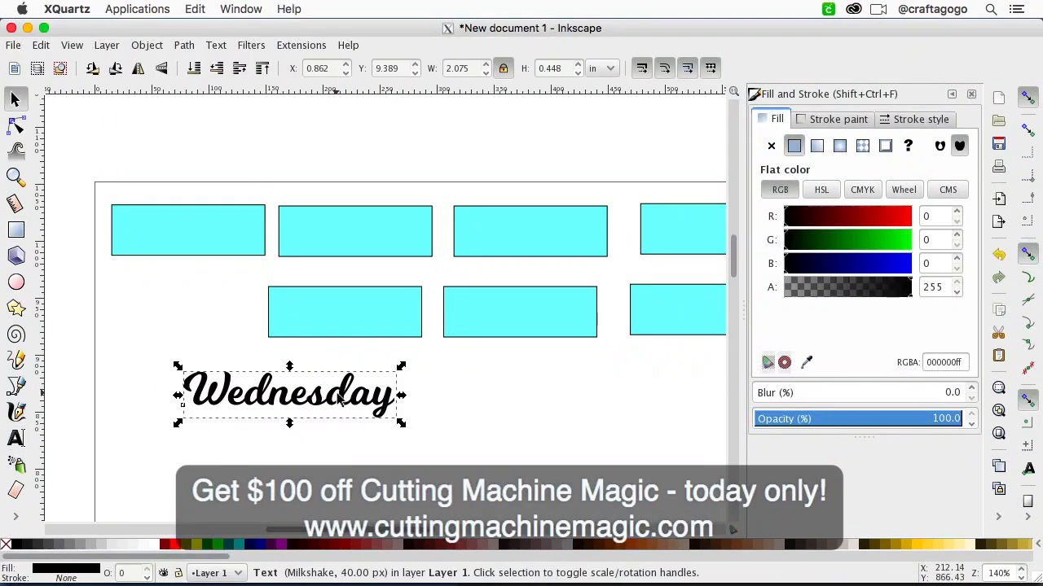
{"action": "left_click_drag", "start_coordinate": [356, 409], "coordinate": [443, 328]}
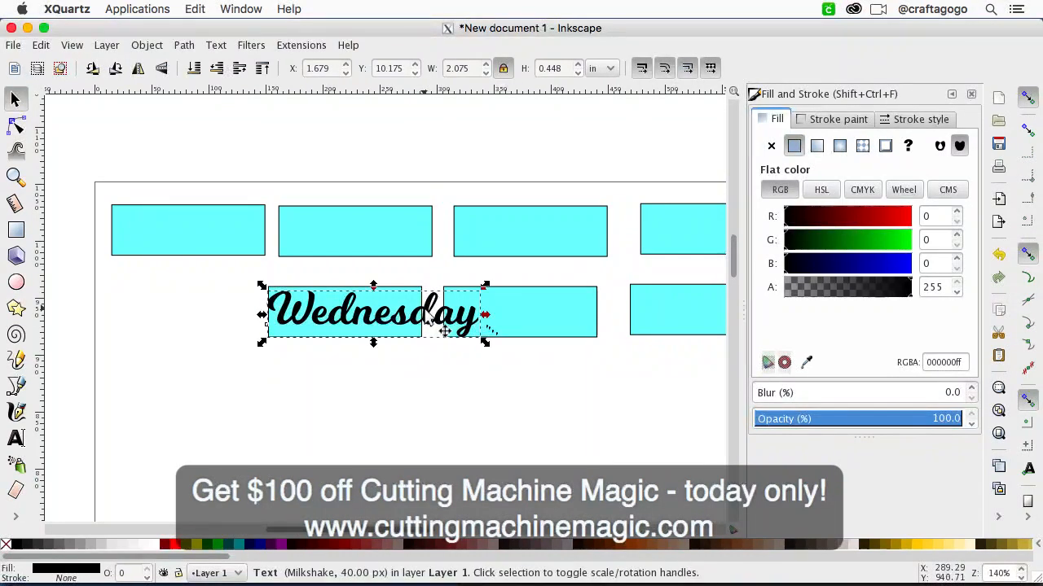
Step: With proportions locked, scale the Wednesday text down to about 1.41 in wide so it fits inside the rectangle
{"action": "left_click", "coordinate": [504, 70]}
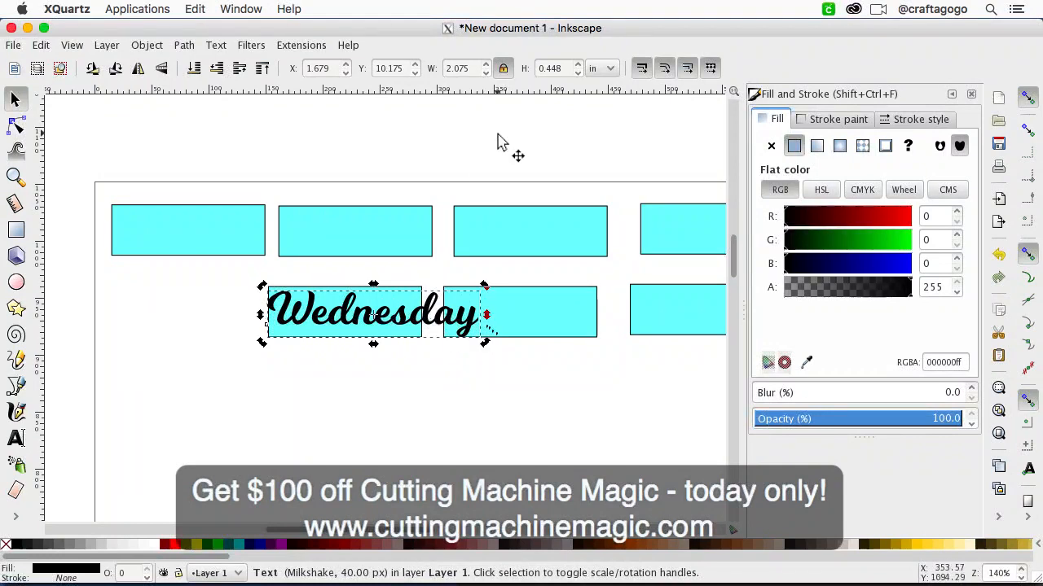
{"action": "key", "text": "Escape"}
{"action": "left_click", "coordinate": [447, 324]}
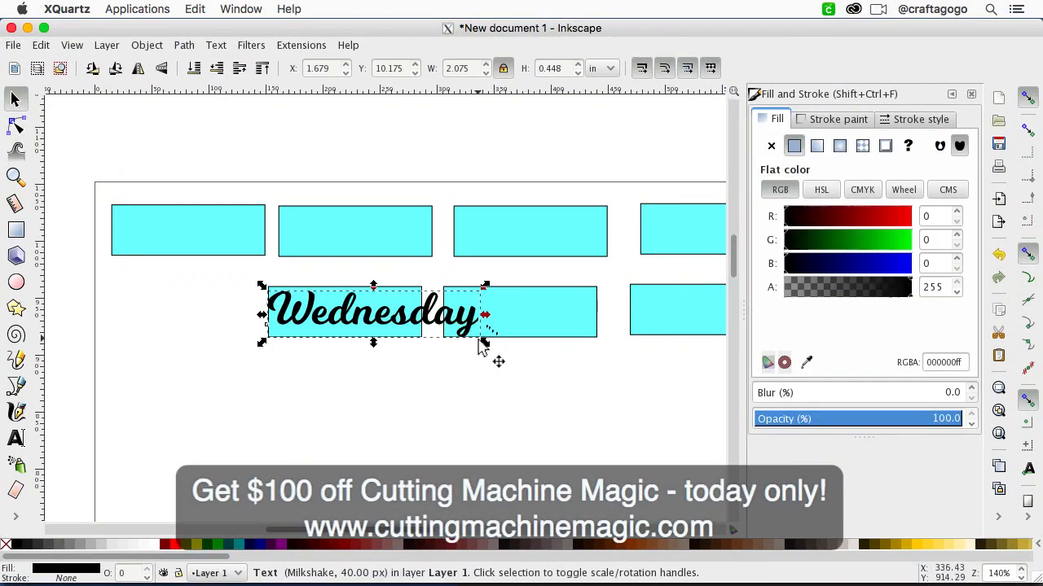
{"action": "left_click_drag", "start_coordinate": [485, 341], "coordinate": [421, 334]}
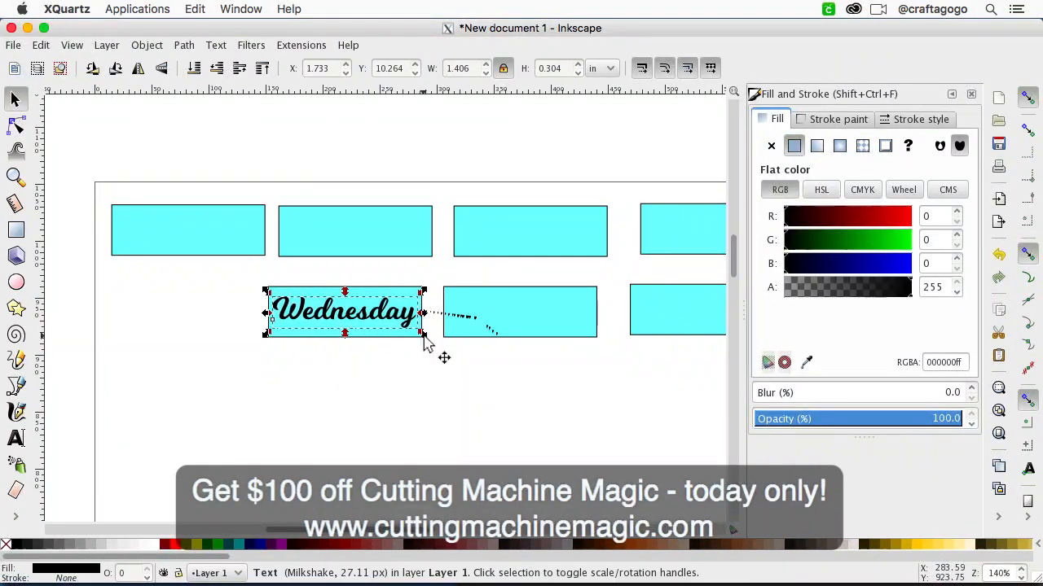
{"action": "left_click", "coordinate": [426, 372]}
{"action": "left_click", "coordinate": [411, 322]}
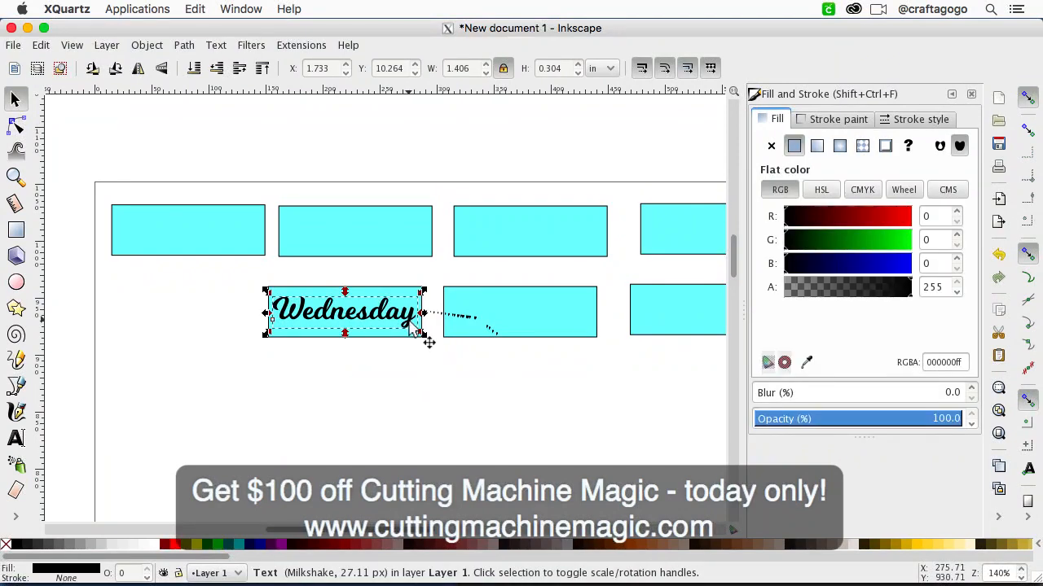
Step: Move the Wednesday text onto the fourth rectangle of the first row
{"action": "left_click_drag", "start_coordinate": [411, 324], "coordinate": [732, 263]}
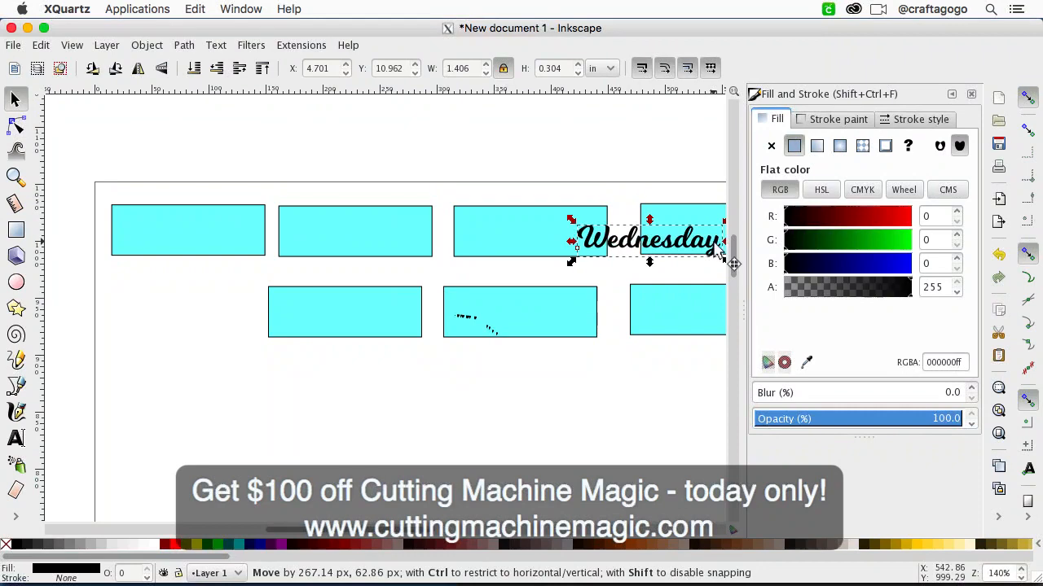
{"action": "scroll", "coordinate": [714, 242], "scroll_direction": "right", "scroll_amount": 16}
{"action": "scroll", "coordinate": [713, 243], "scroll_direction": "left", "scroll_amount": 8}
{"action": "left_click_drag", "start_coordinate": [429, 244], "coordinate": [503, 236]}
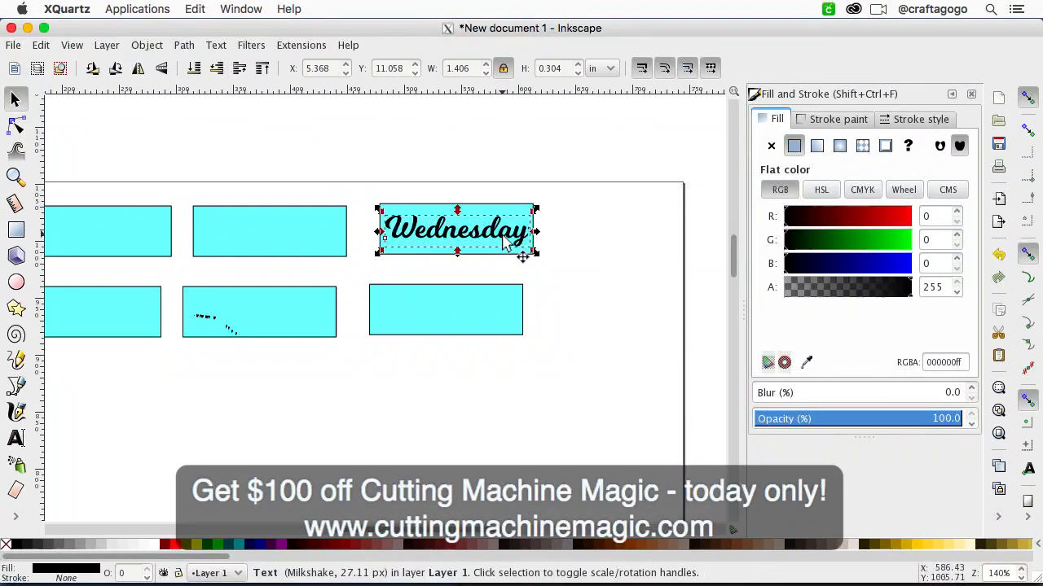
Step: Fill the Wednesday text with white
{"action": "left_click", "coordinate": [155, 545]}
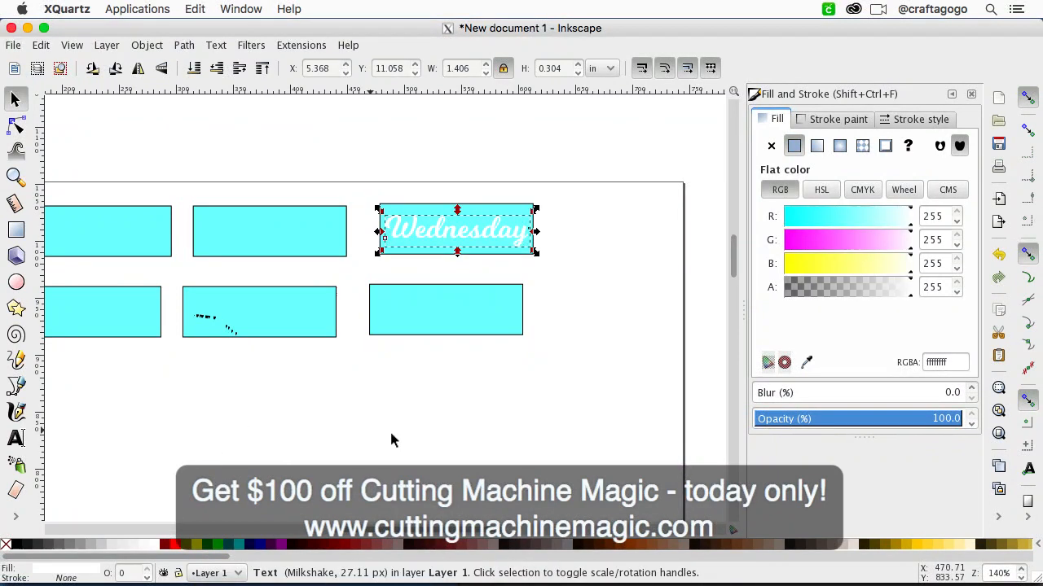
{"action": "left_click", "coordinate": [479, 356]}
{"action": "left_click", "coordinate": [488, 230]}
{"action": "left_click", "coordinate": [577, 275]}
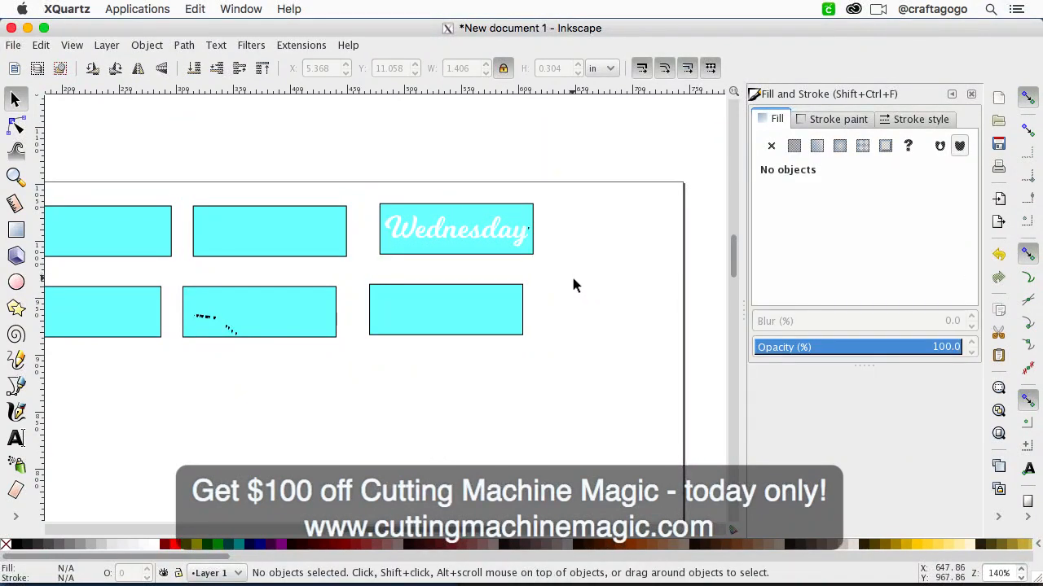
Step: Center the Wednesday text and its rectangle on each other along both the vertical and horizontal axes
{"action": "left_click_drag", "start_coordinate": [573, 280], "coordinate": [371, 198]}
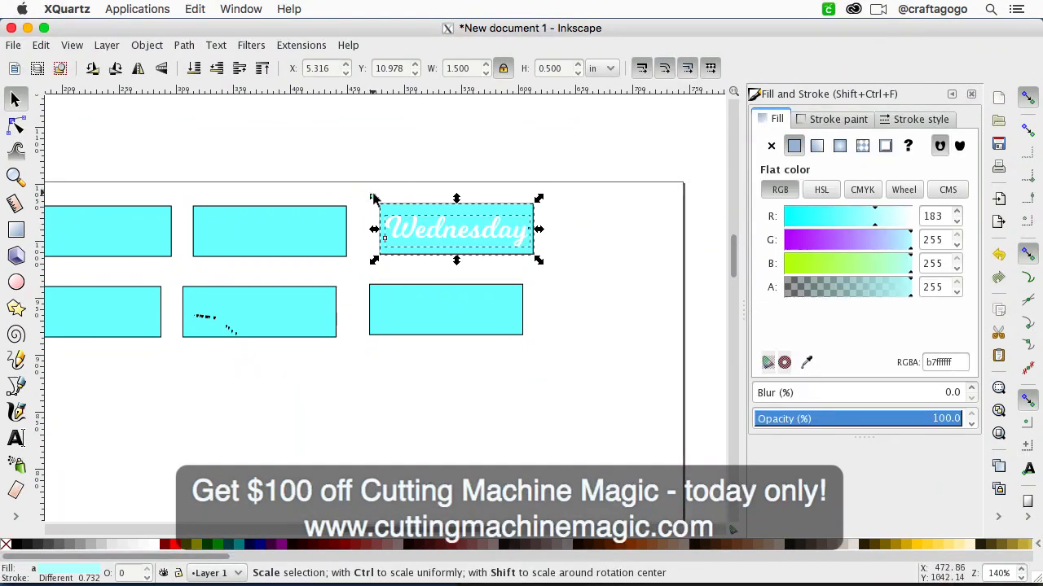
{"action": "left_click", "coordinate": [997, 518]}
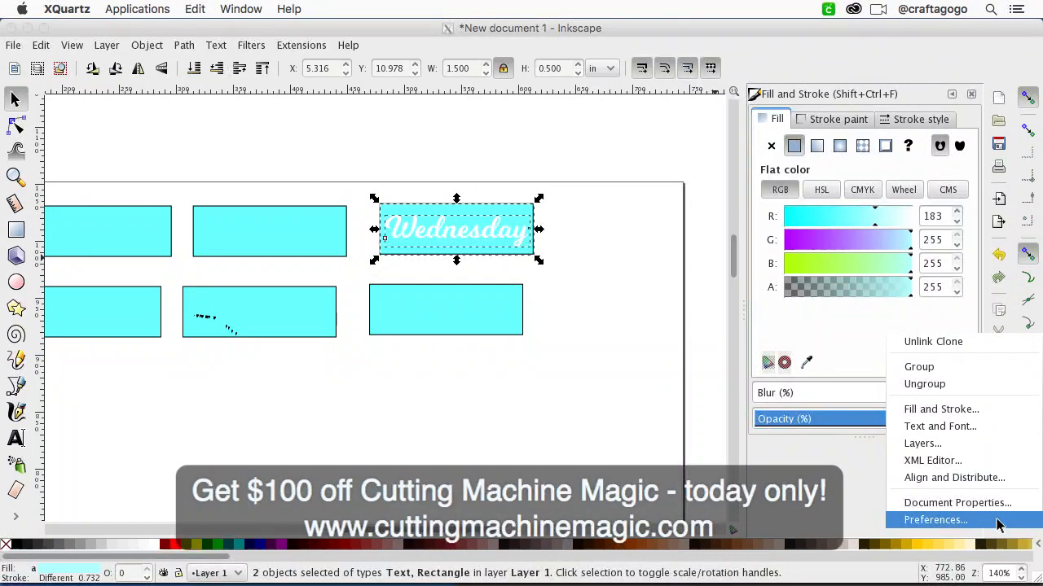
{"action": "left_click", "coordinate": [989, 478]}
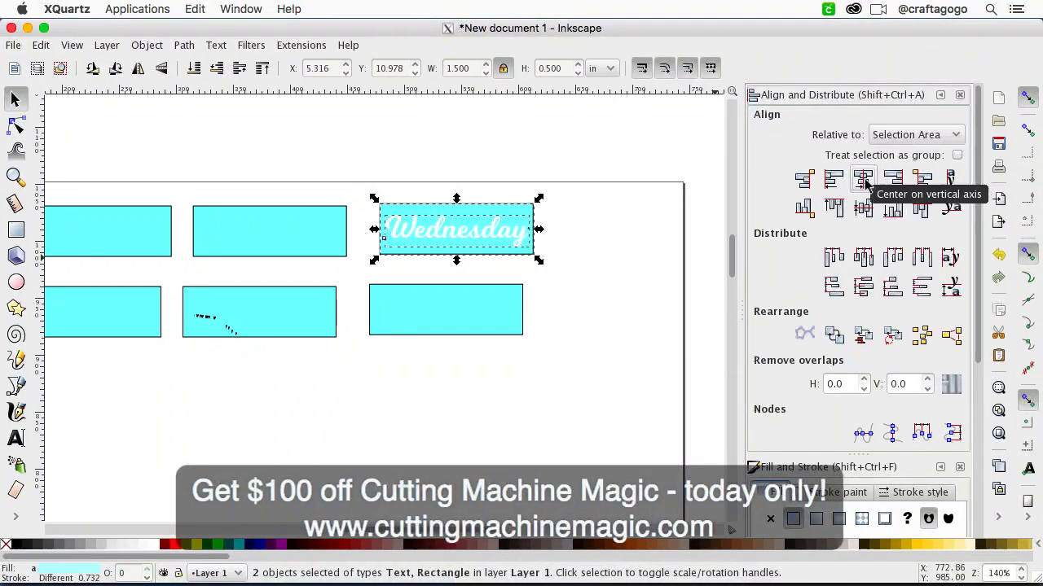
{"action": "left_click", "coordinate": [865, 210]}
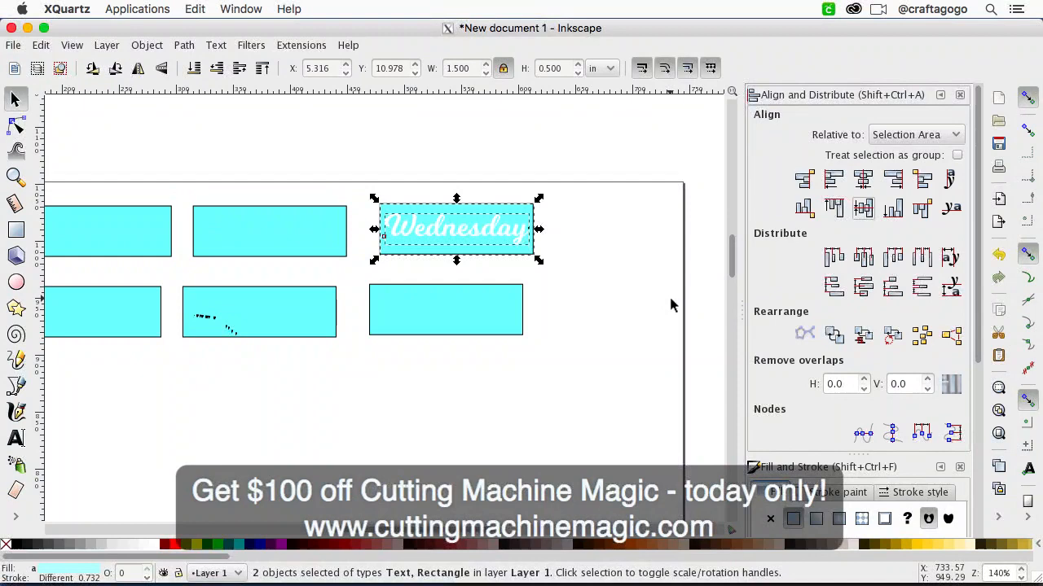
{"action": "left_click", "coordinate": [636, 319]}
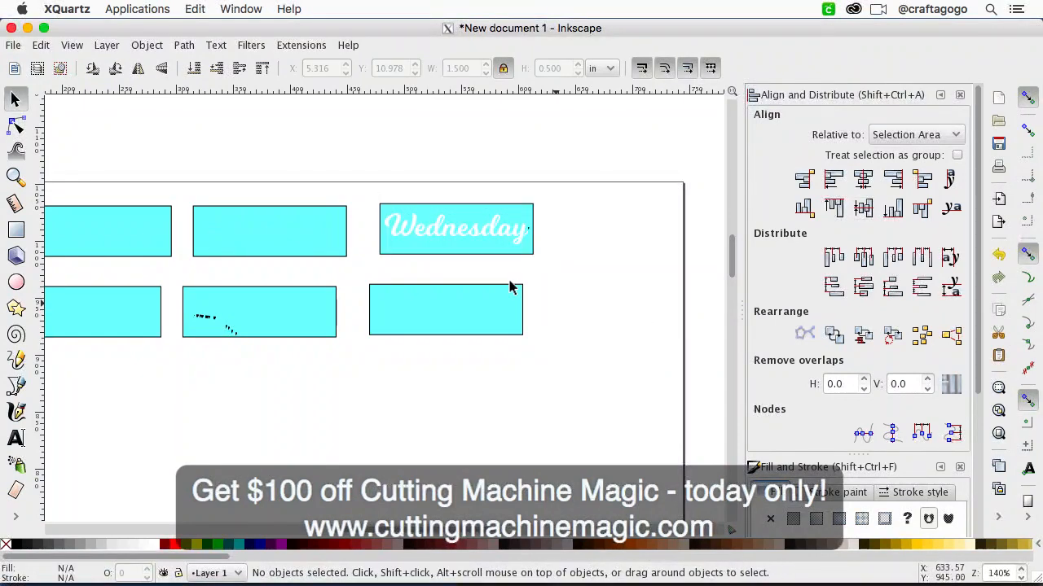
{"action": "left_click", "coordinate": [478, 243]}
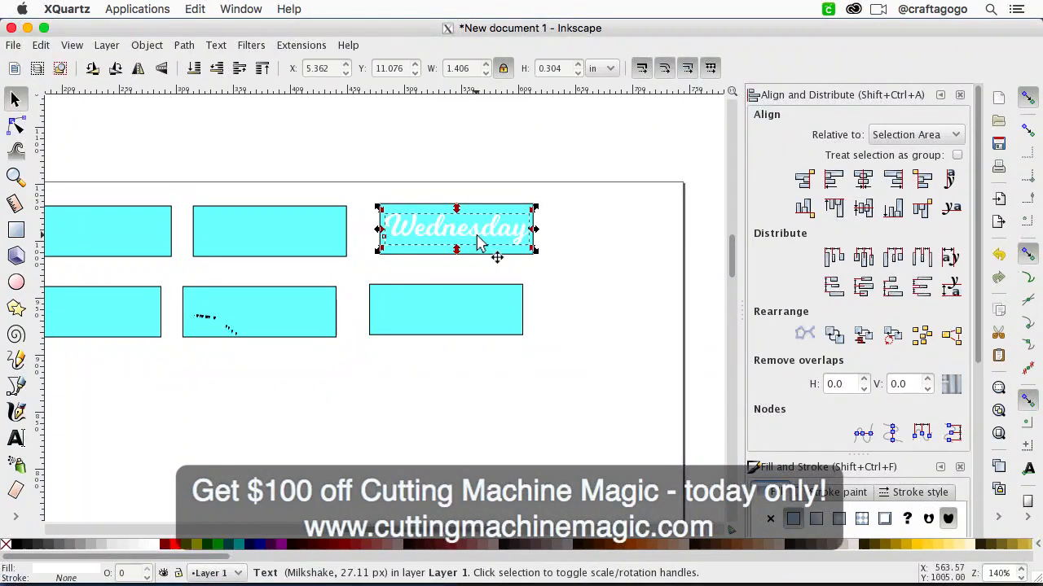
{"action": "scroll", "coordinate": [479, 242], "scroll_direction": "up", "scroll_amount": 2}
{"action": "scroll", "coordinate": [479, 242], "scroll_direction": "left", "scroll_amount": 6}
{"action": "left_click", "coordinate": [403, 196]}
{"action": "left_click", "coordinate": [681, 303]}
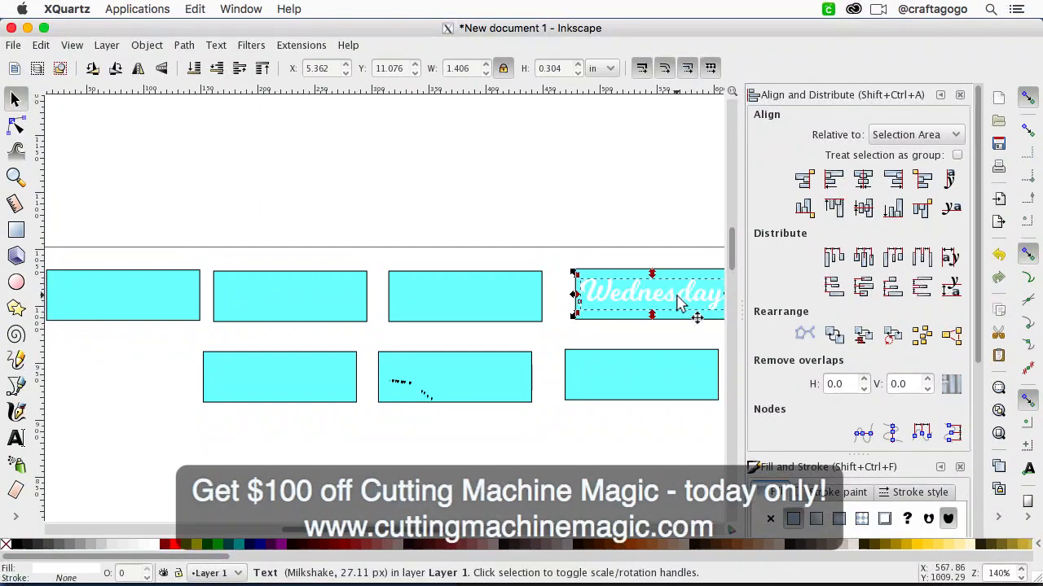
{"action": "left_click", "coordinate": [41, 44]}
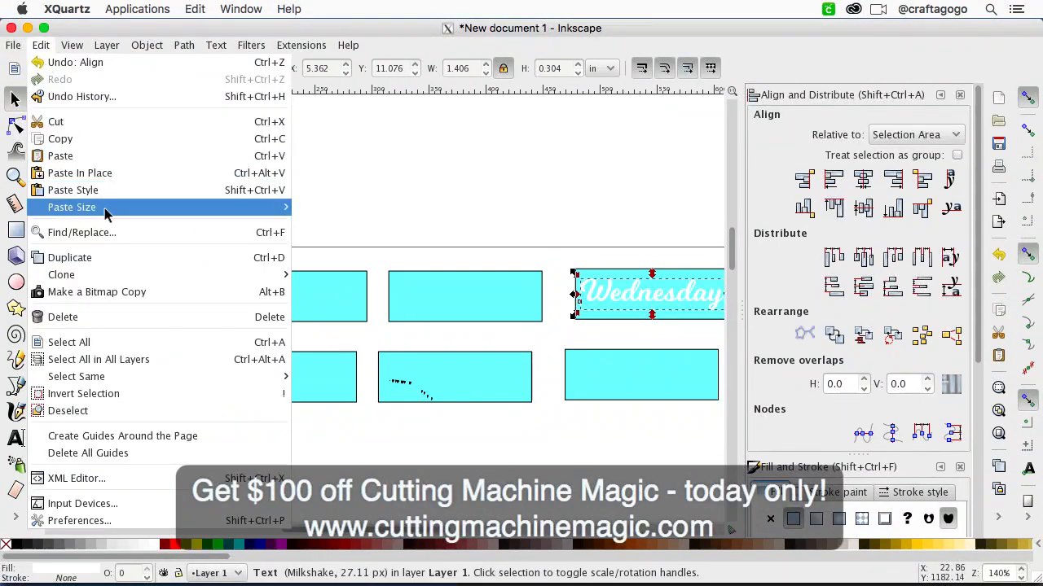
{"action": "left_click", "coordinate": [115, 257]}
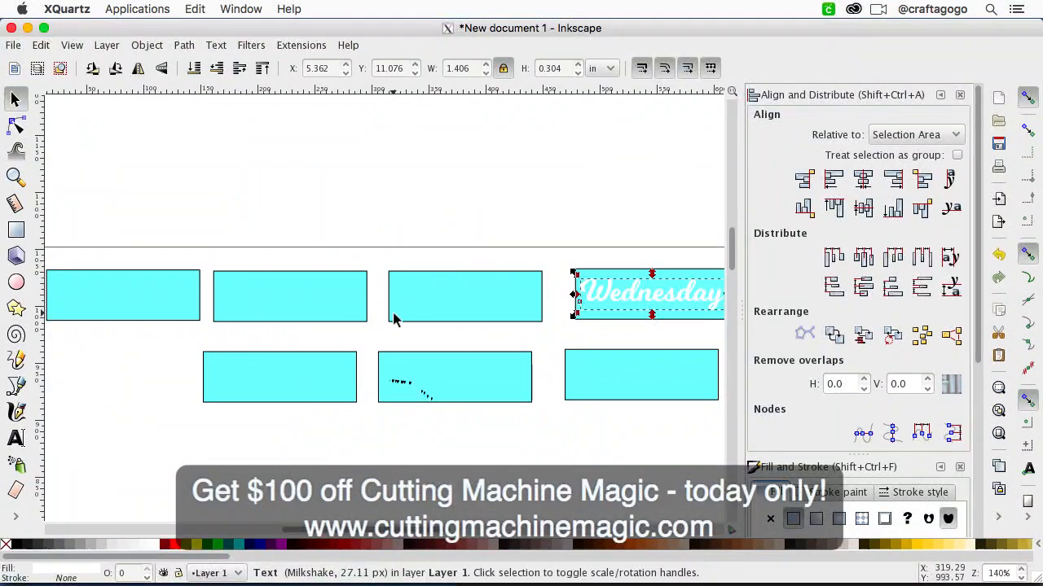
{"action": "left_click_drag", "start_coordinate": [605, 301], "coordinate": [403, 199]}
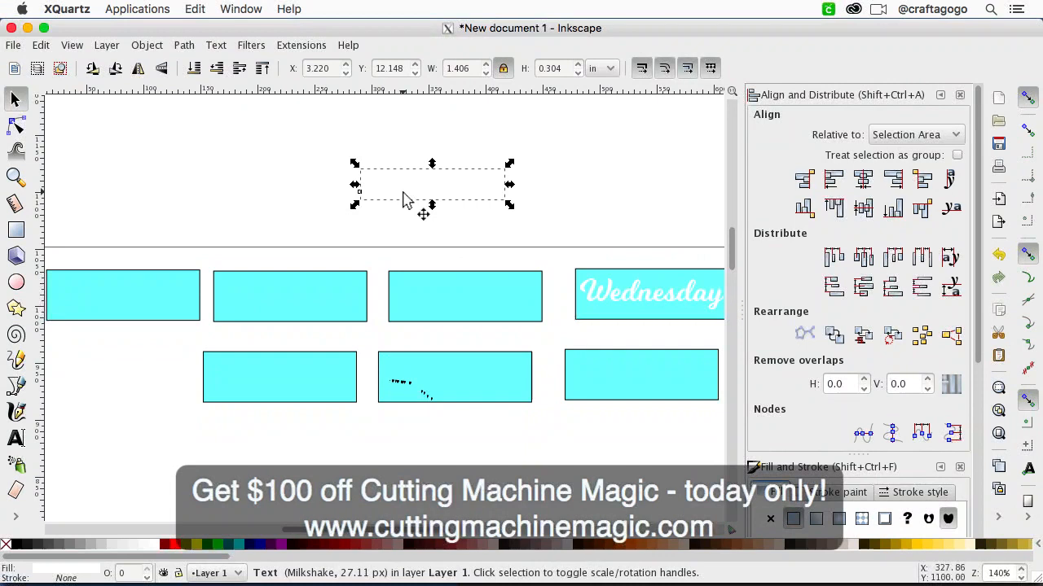
{"action": "key", "text": "Escape"}
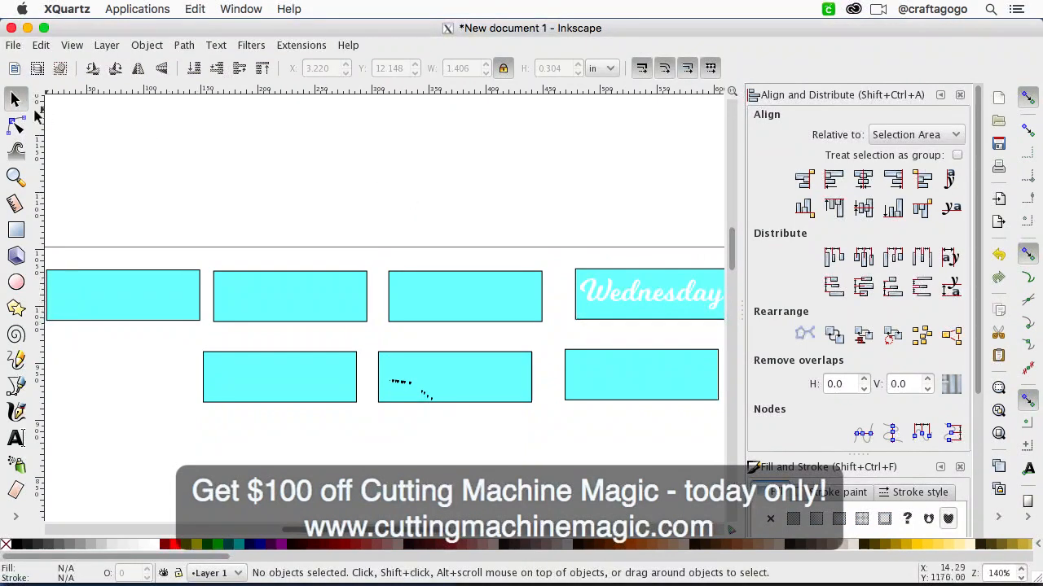
{"action": "left_click_drag", "start_coordinate": [503, 226], "coordinate": [481, 211]}
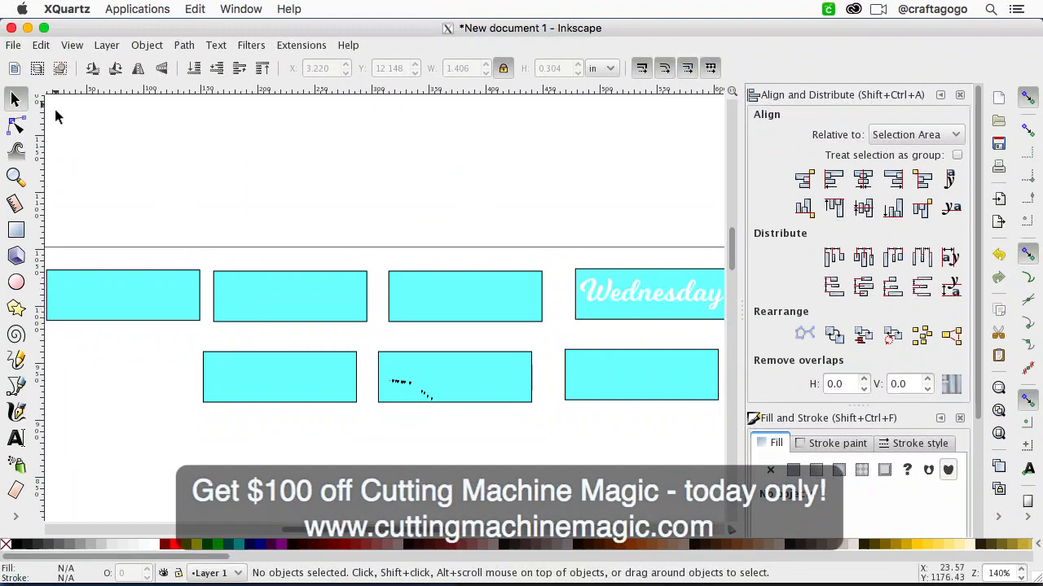
{"action": "left_click", "coordinate": [15, 124]}
{"action": "mouse_move", "coordinate": [578, 226]}
{"action": "left_mouse_down"}
{"action": "mouse_move", "coordinate": [454, 191]}
{"action": "mouse_move", "coordinate": [271, 111]}
{"action": "left_mouse_up"}
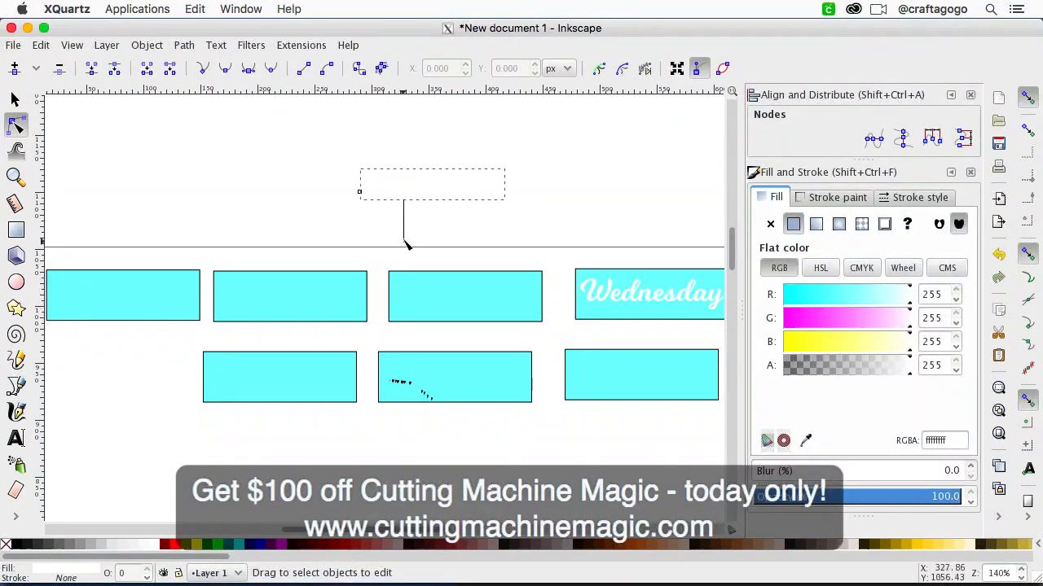
{"action": "left_click", "coordinate": [396, 193]}
{"action": "left_click", "coordinate": [41, 45]}
{"action": "left_click", "coordinate": [39, 46]}
{"action": "left_click", "coordinate": [38, 45]}
{"action": "left_click", "coordinate": [41, 46]}
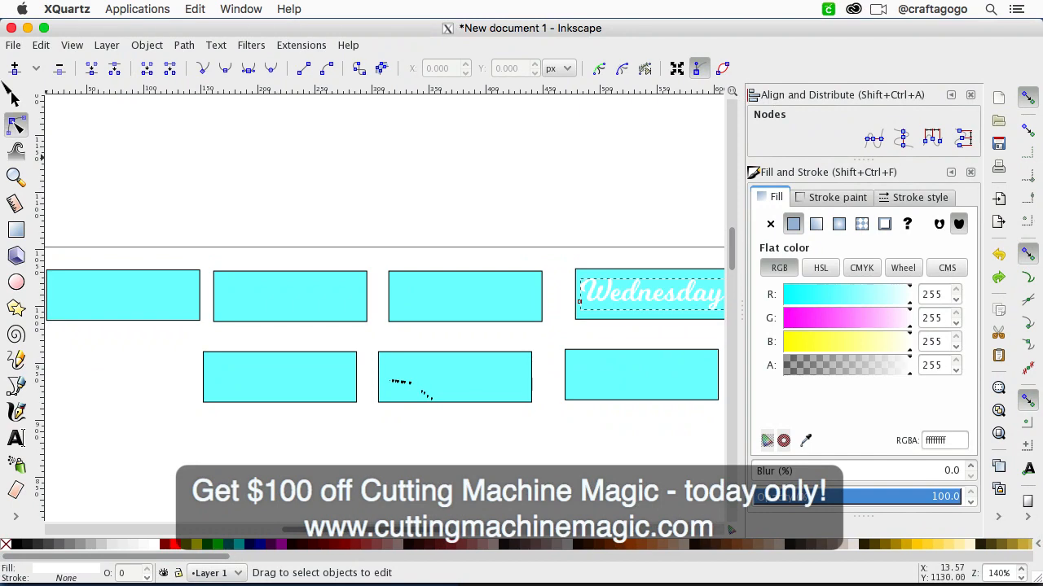
{"action": "left_click", "coordinate": [41, 45]}
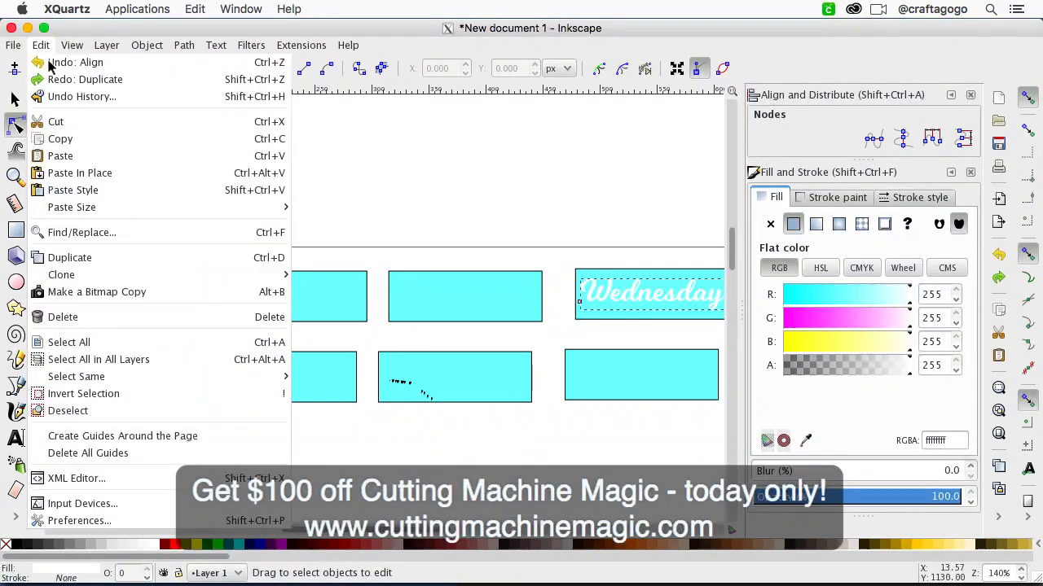
{"action": "left_click", "coordinate": [122, 79]}
{"action": "left_click_drag", "start_coordinate": [647, 294], "coordinate": [596, 295]}
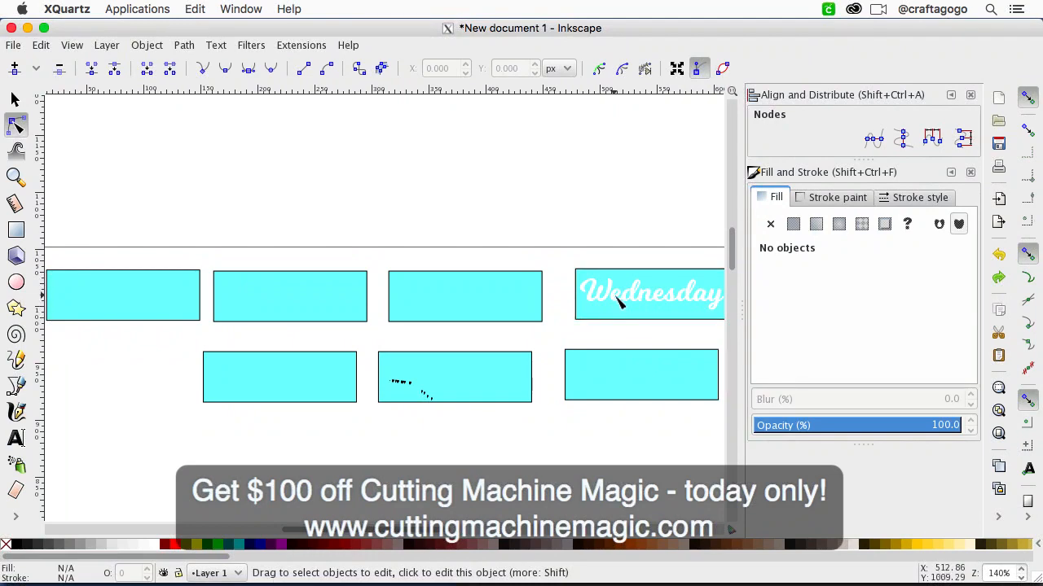
Step: Duplicate the Wednesday text and move the copy onto the third rectangle of the first row
{"action": "left_click", "coordinate": [16, 100]}
{"action": "left_click", "coordinate": [634, 301]}
{"action": "key", "text": "ctrl+d"}
{"action": "left_click_drag", "start_coordinate": [635, 302], "coordinate": [444, 303]}
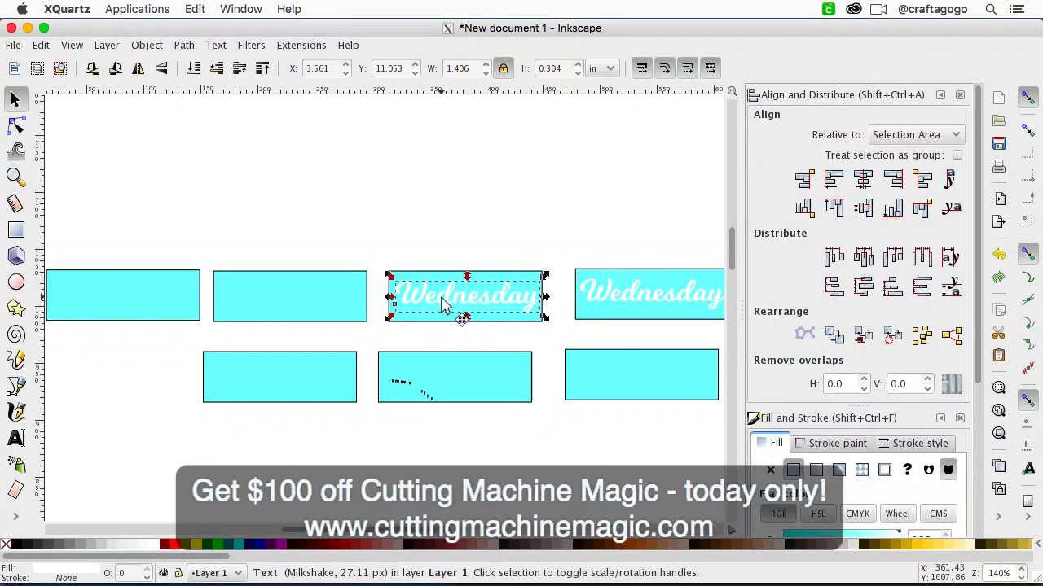
Step: Replace the letters before "sday" in the copied text so that it reads Tuesday
{"action": "left_click", "coordinate": [18, 437]}
{"action": "double_click", "coordinate": [479, 297]}
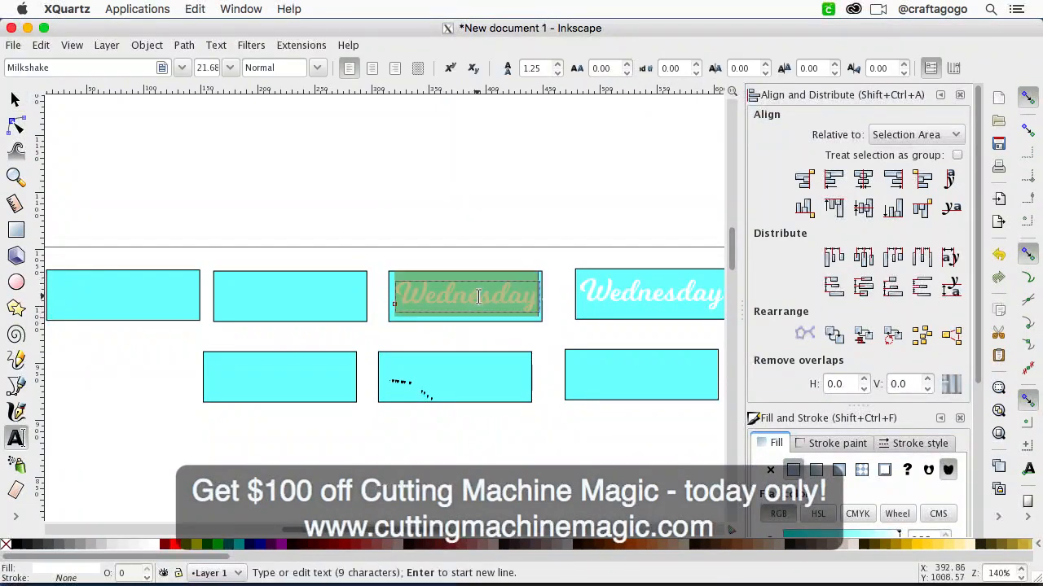
{"action": "left_click", "coordinate": [480, 298]}
{"action": "left_click_drag", "start_coordinate": [481, 298], "coordinate": [357, 289]}
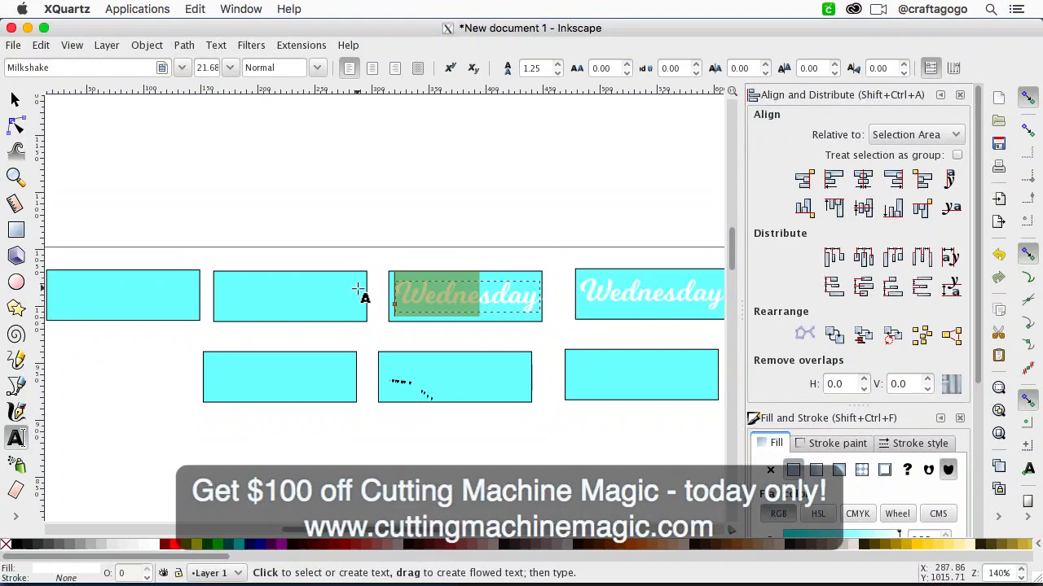
{"action": "type", "text": "Tue"}
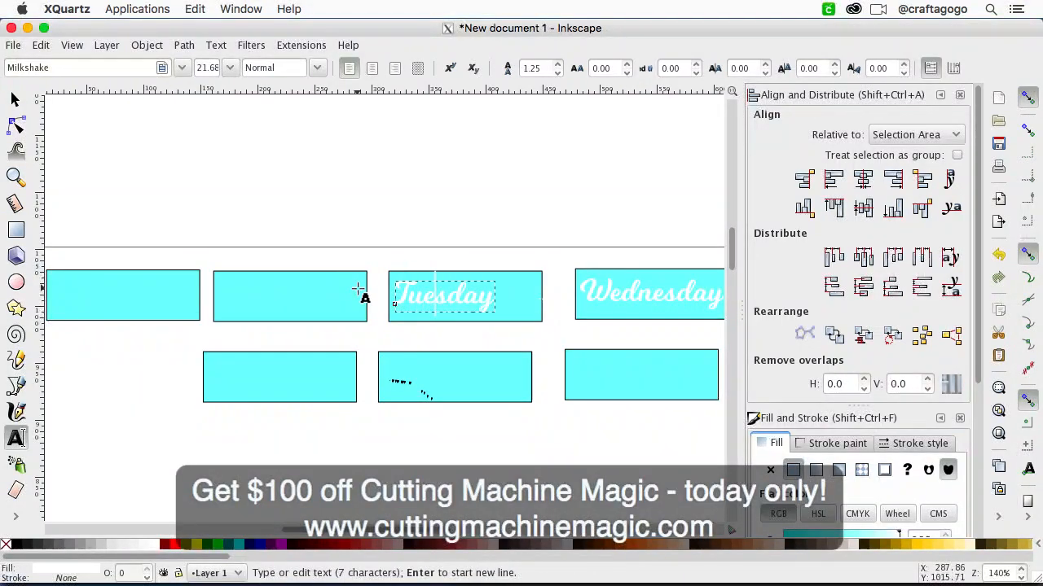
Step: Center the Tuesday text and its rectangle on each other along both the horizontal and vertical axes
{"action": "left_click", "coordinate": [14, 98]}
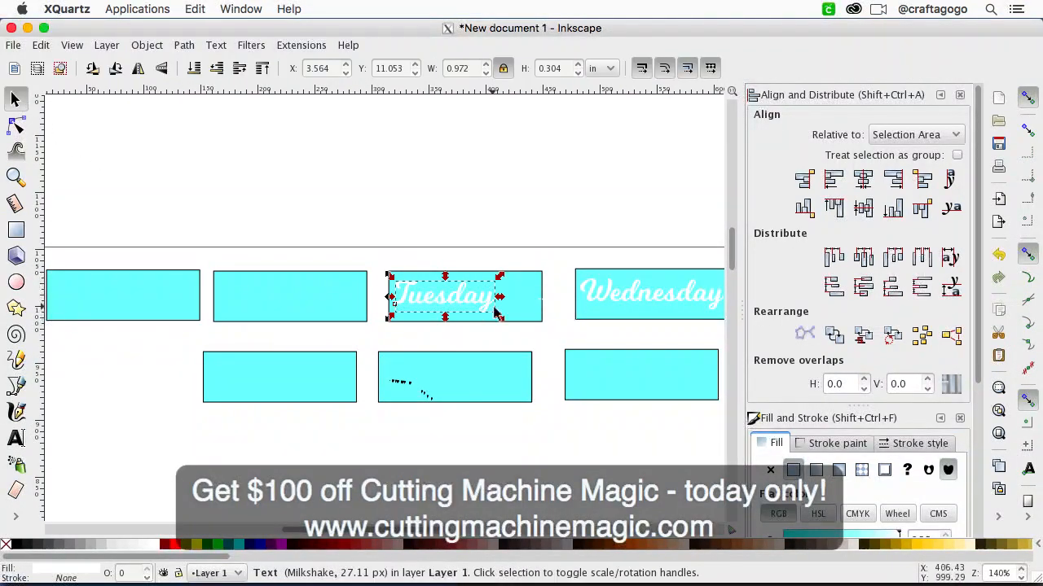
{"action": "left_click", "coordinate": [539, 321], "text": "shift"}
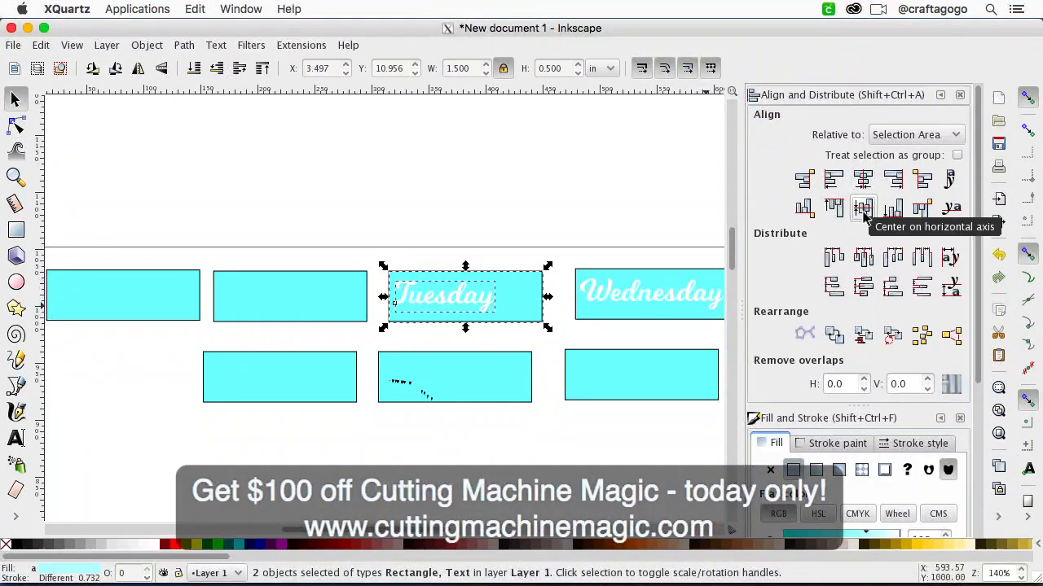
{"action": "left_click", "coordinate": [862, 179]}
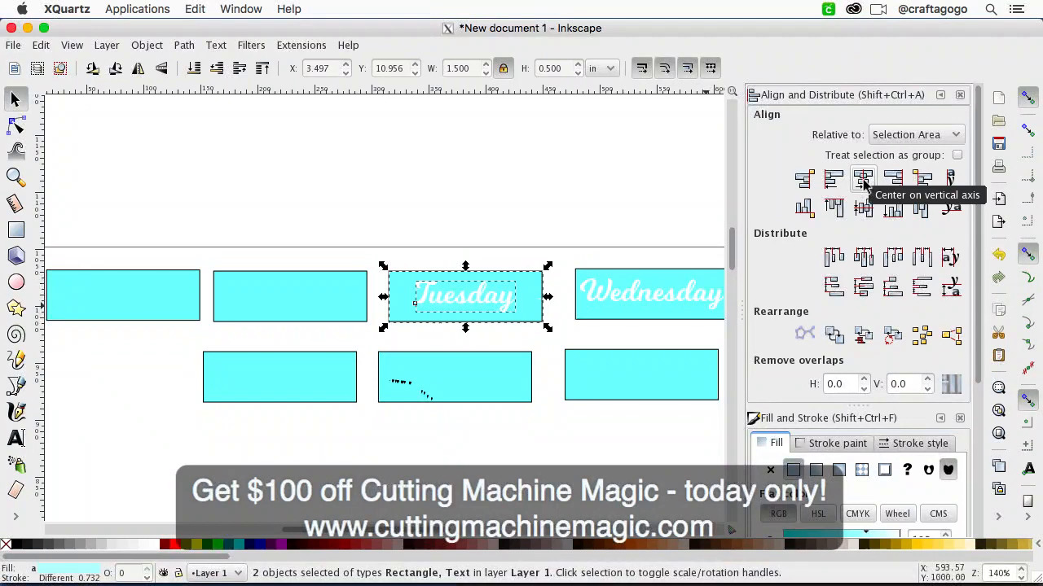
{"action": "left_click", "coordinate": [565, 220]}
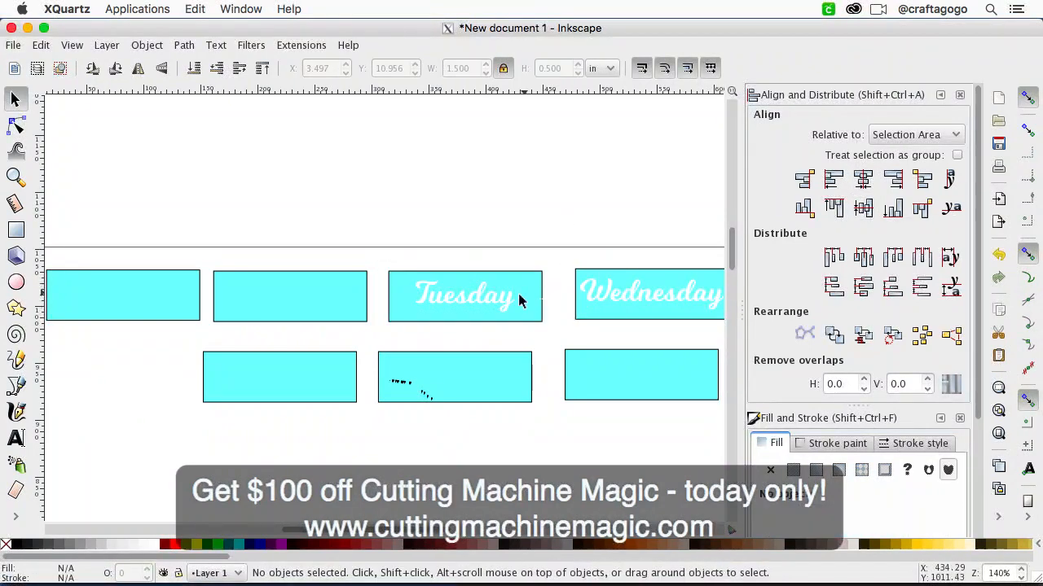
Step: Line up the Wednesday text at the same height as the Tuesday text, at Y 11.054 in
{"action": "left_click", "coordinate": [503, 301]}
{"action": "scroll", "coordinate": [578, 332], "scroll_direction": "right", "scroll_amount": 3}
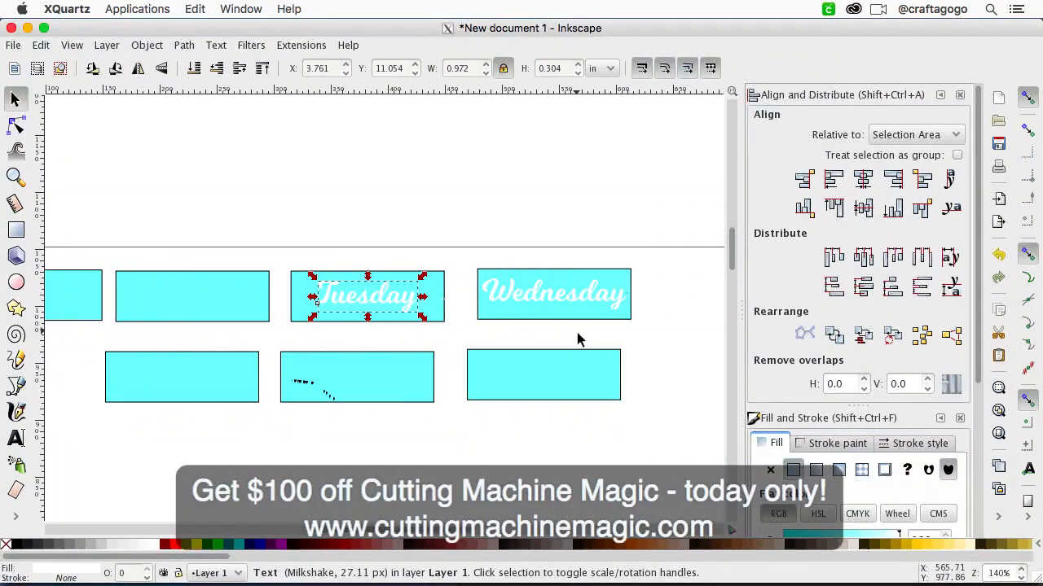
{"action": "left_click", "coordinate": [512, 324]}
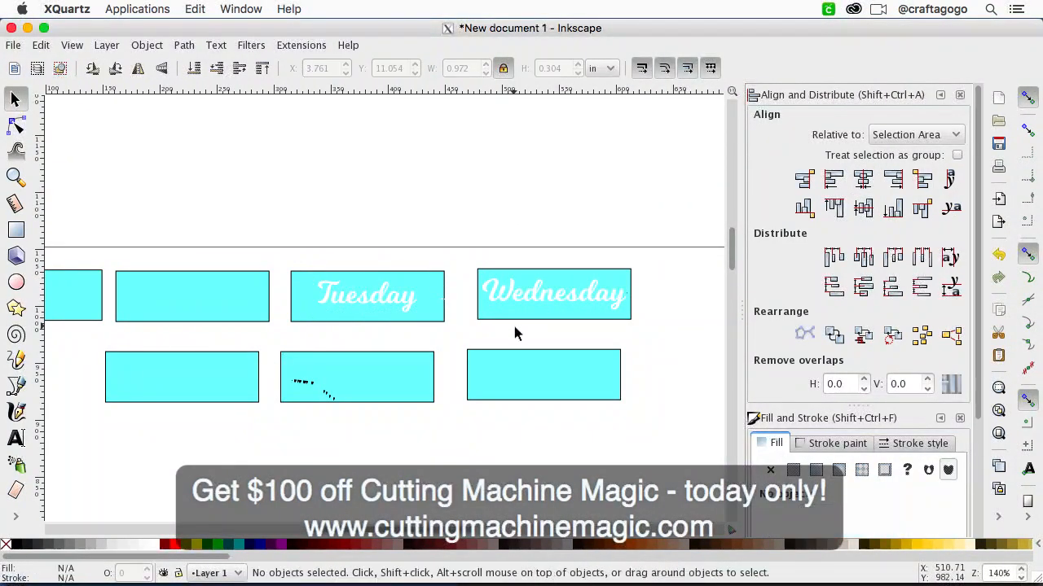
{"action": "left_click", "coordinate": [360, 299]}
{"action": "left_click", "coordinate": [564, 311]}
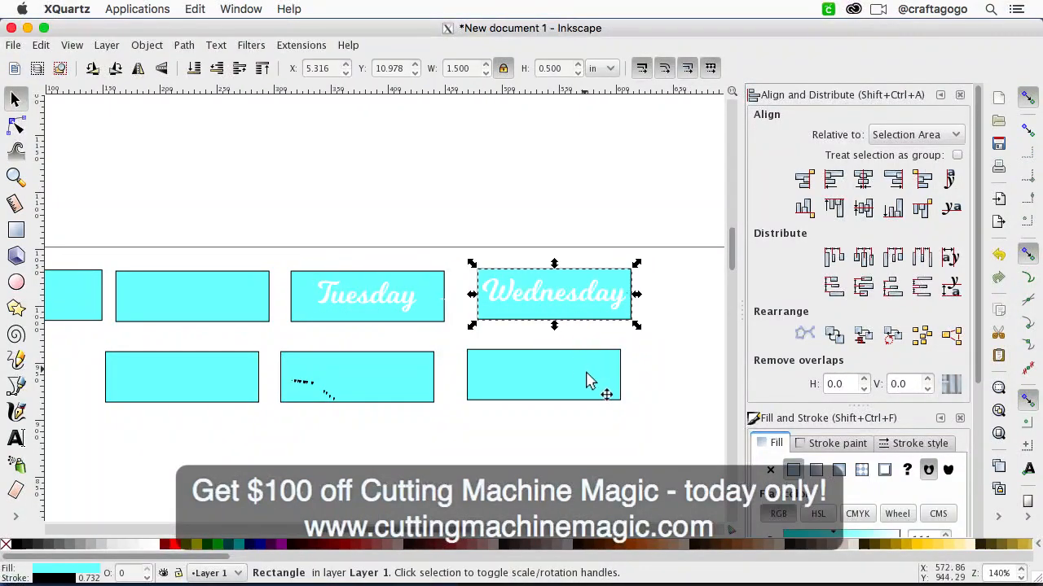
{"action": "left_click", "coordinate": [531, 302]}
{"action": "left_click", "coordinate": [403, 303], "text": "shift"}
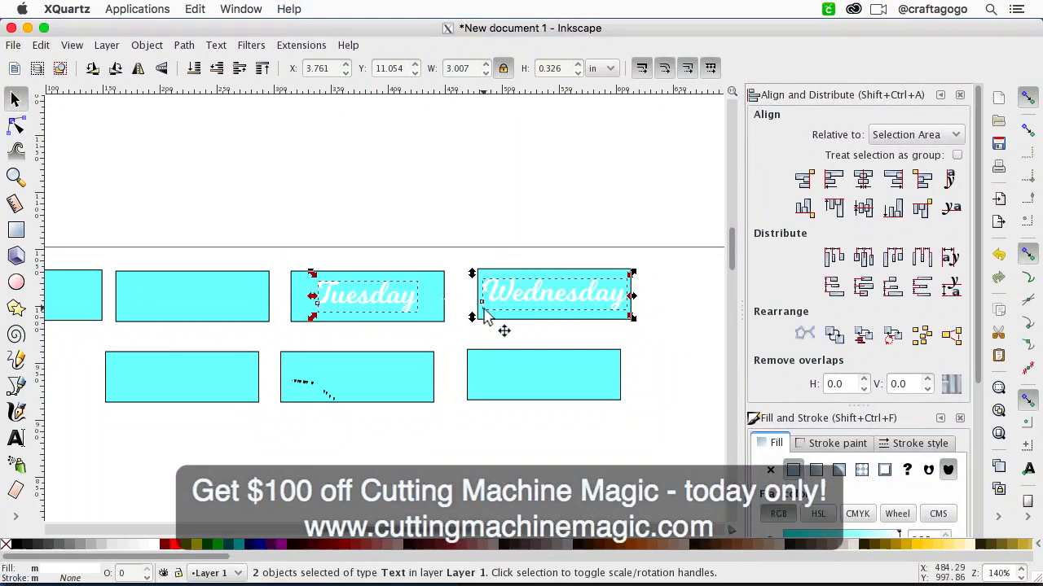
{"action": "left_click", "coordinate": [559, 309]}
{"action": "left_click", "coordinate": [554, 301]}
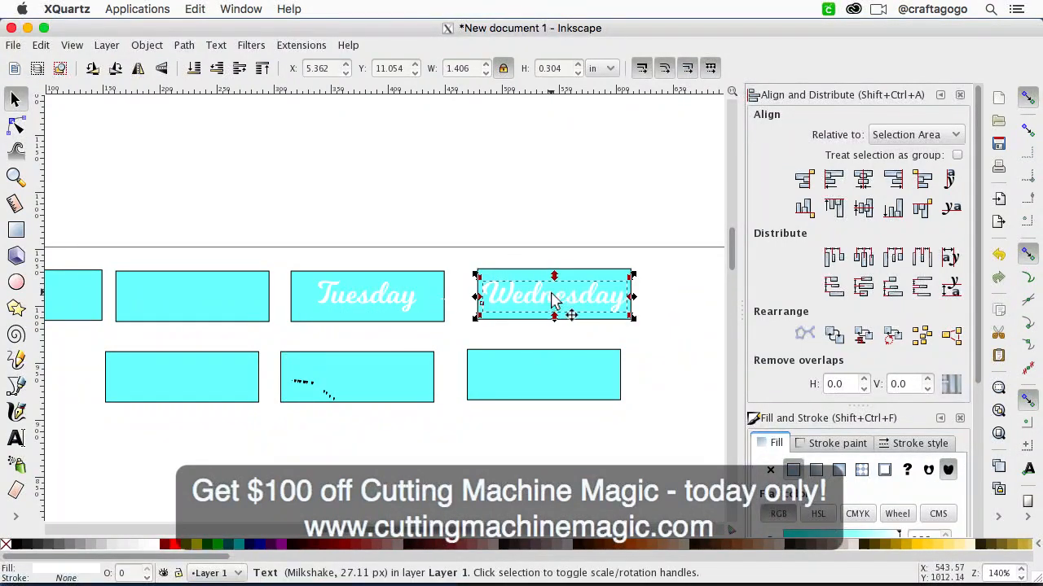
{"action": "left_click", "coordinate": [562, 342]}
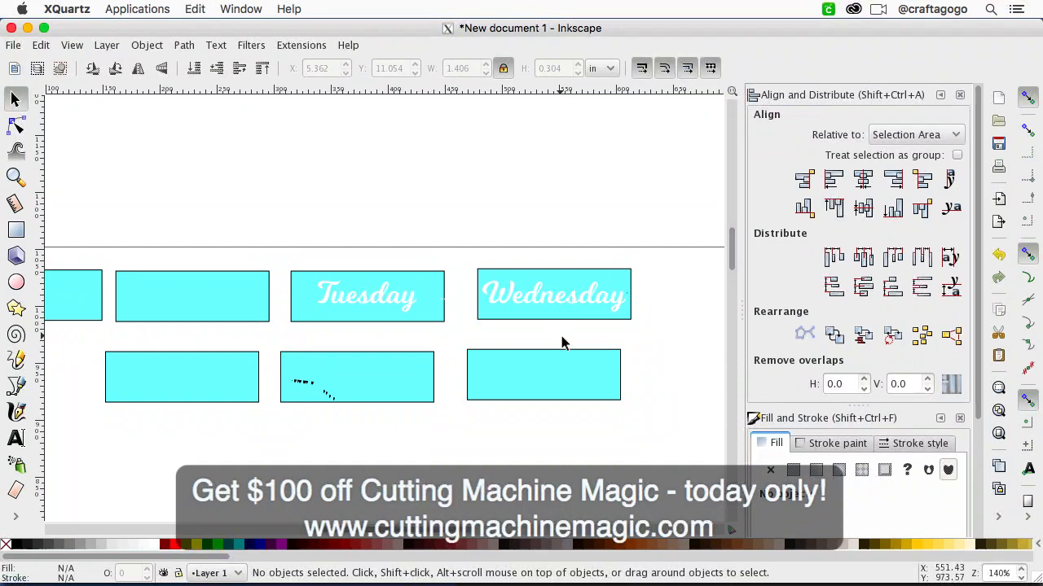
Step: Fill the rectangle behind the Tuesday text with fuchsia (#FF00FF)
{"action": "left_click", "coordinate": [408, 313]}
{"action": "left_click", "coordinate": [436, 306]}
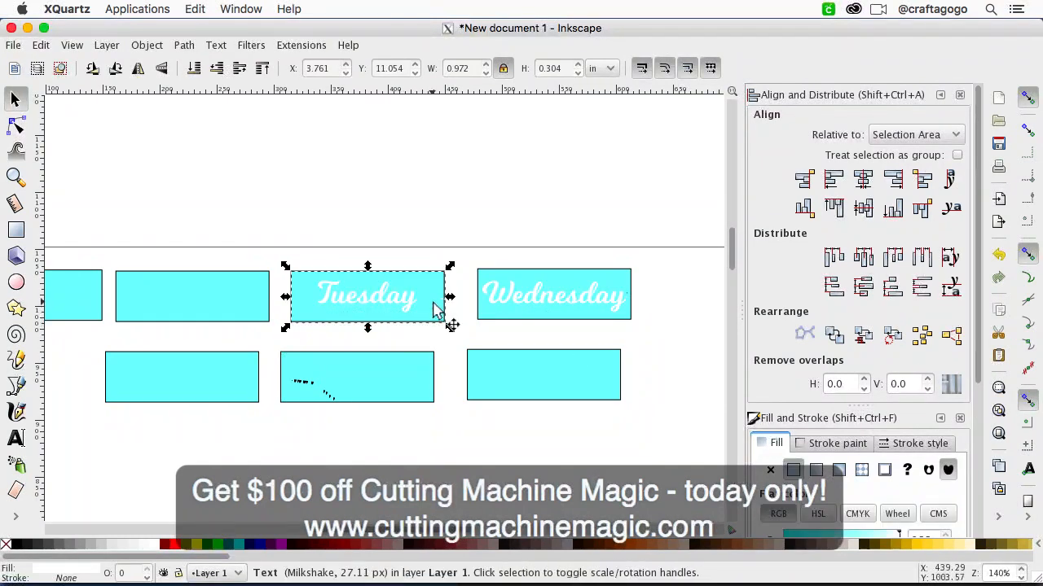
{"action": "left_click", "coordinate": [281, 544]}
{"action": "left_click", "coordinate": [231, 313]}
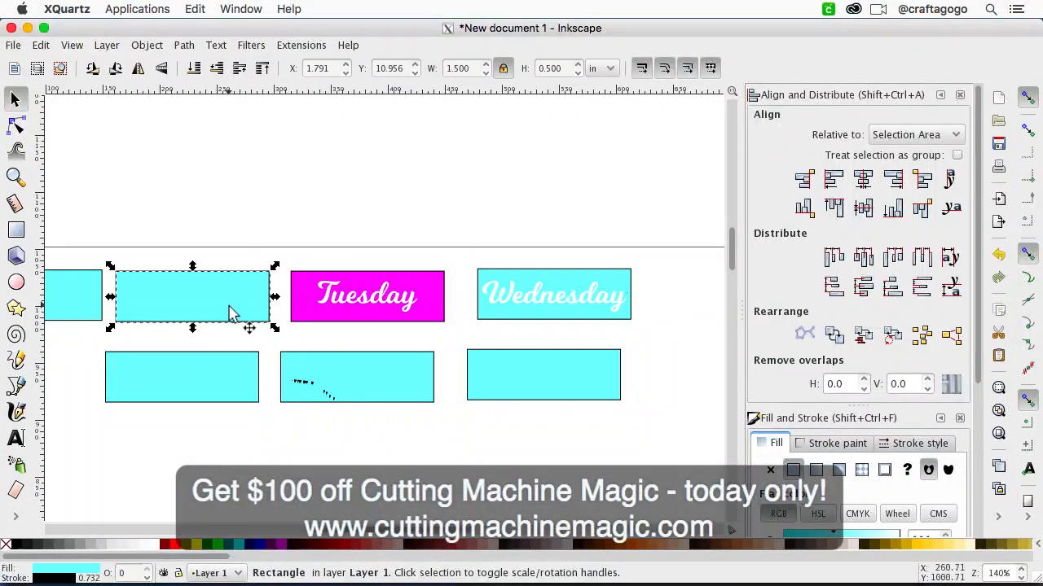
{"action": "left_click", "coordinate": [374, 301]}
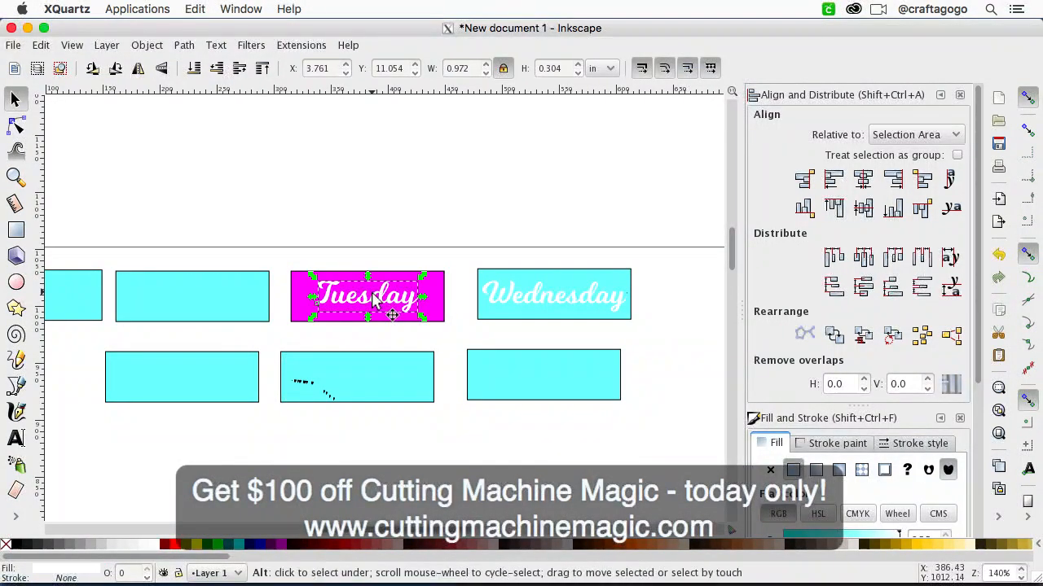
{"action": "key", "text": "v"}
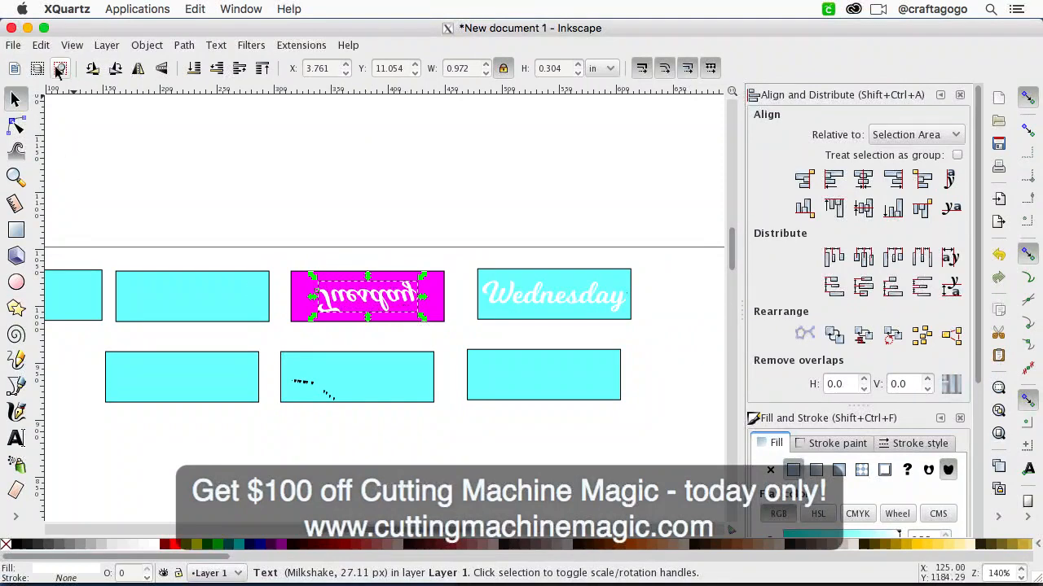
{"action": "left_click", "coordinate": [40, 45]}
{"action": "left_click", "coordinate": [59, 64]}
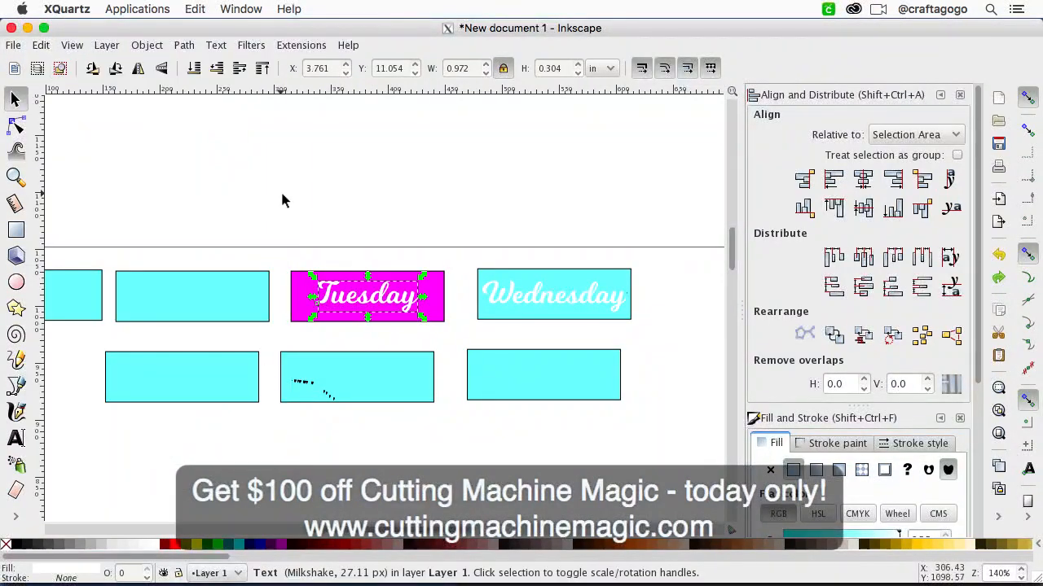
{"action": "left_click", "coordinate": [284, 195]}
Step: Duplicate the Tuesday text and move the copy onto the second rectangle of the first row
{"action": "left_click", "coordinate": [364, 303]}
{"action": "left_click", "coordinate": [44, 47]}
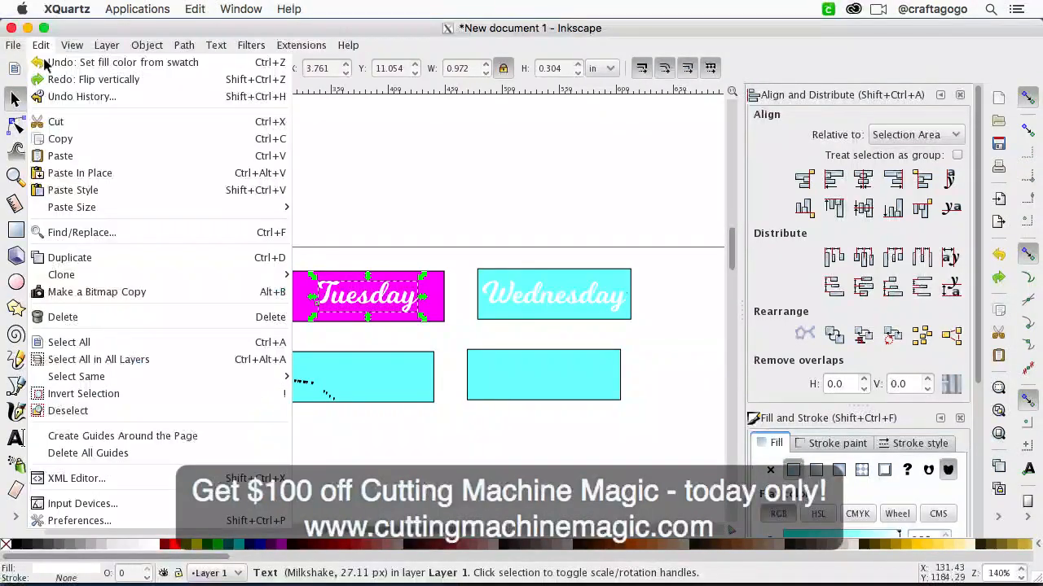
{"action": "left_click", "coordinate": [75, 259]}
{"action": "left_click_drag", "start_coordinate": [369, 300], "coordinate": [192, 301]}
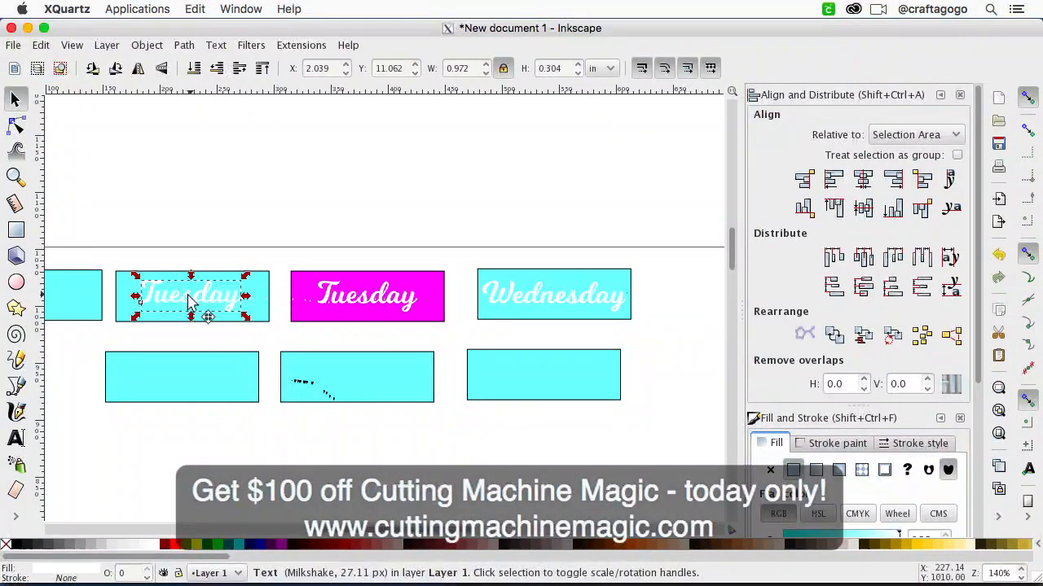
Step: Change the copied text on the second rectangle to read Monday
{"action": "left_click", "coordinate": [16, 439]}
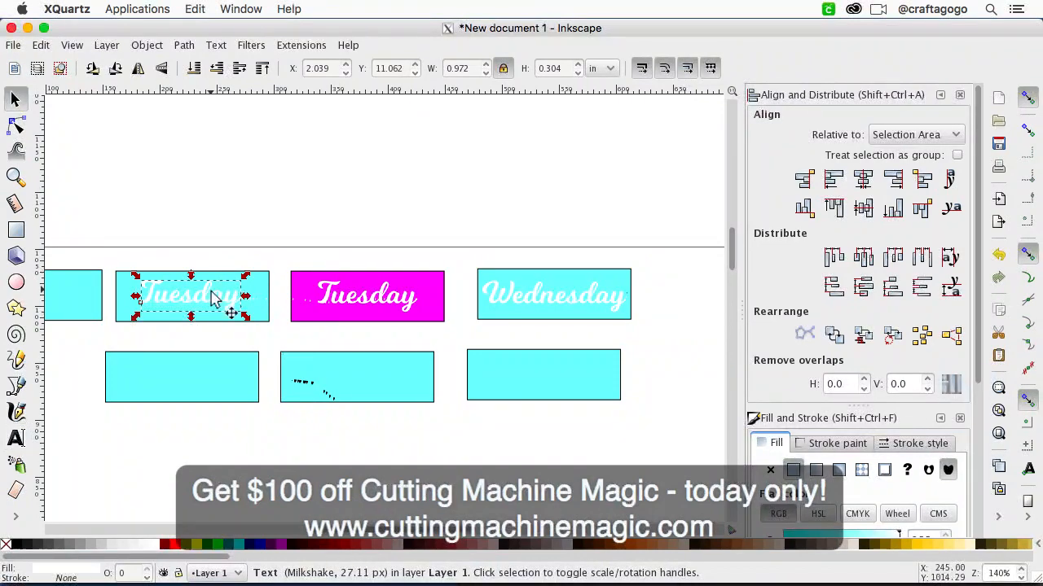
{"action": "double_click", "coordinate": [214, 298]}
{"action": "type", "text": "Monday"}
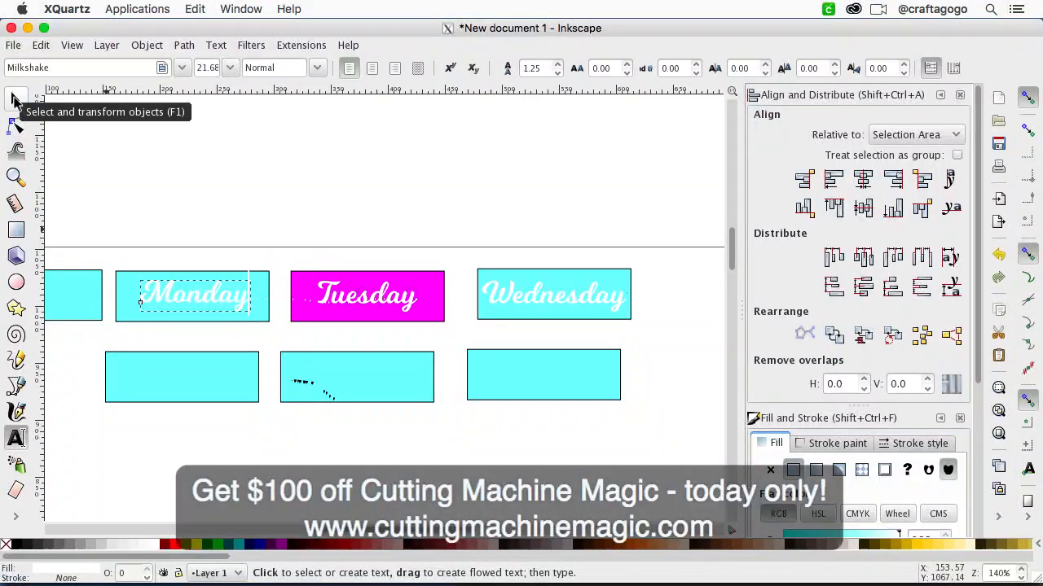
{"action": "left_click", "coordinate": [15, 100]}
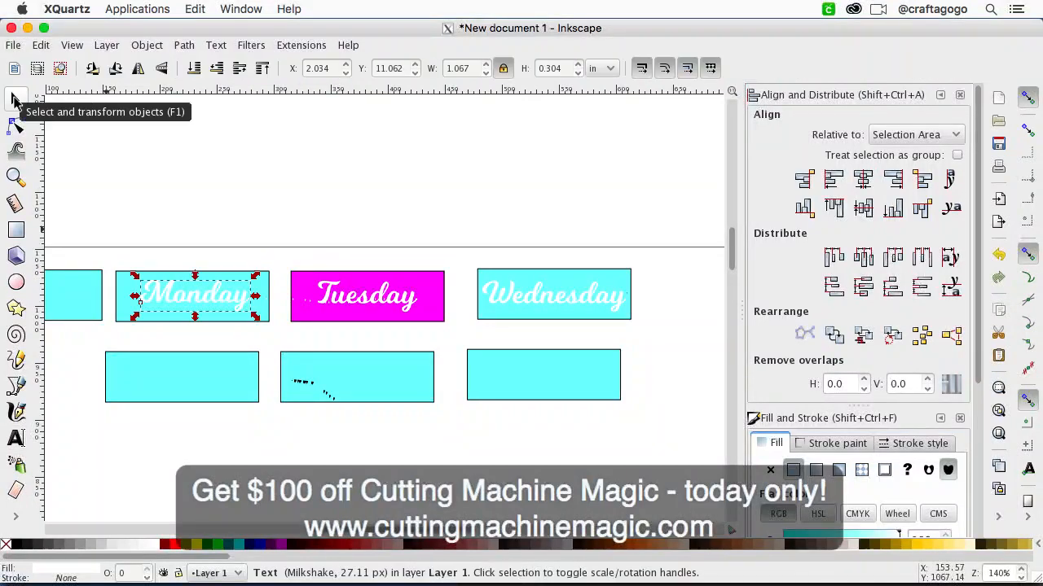
Step: Center the Monday text horizontally and vertically on the rectangle behind it
{"action": "left_click", "coordinate": [121, 301], "text": "shift"}
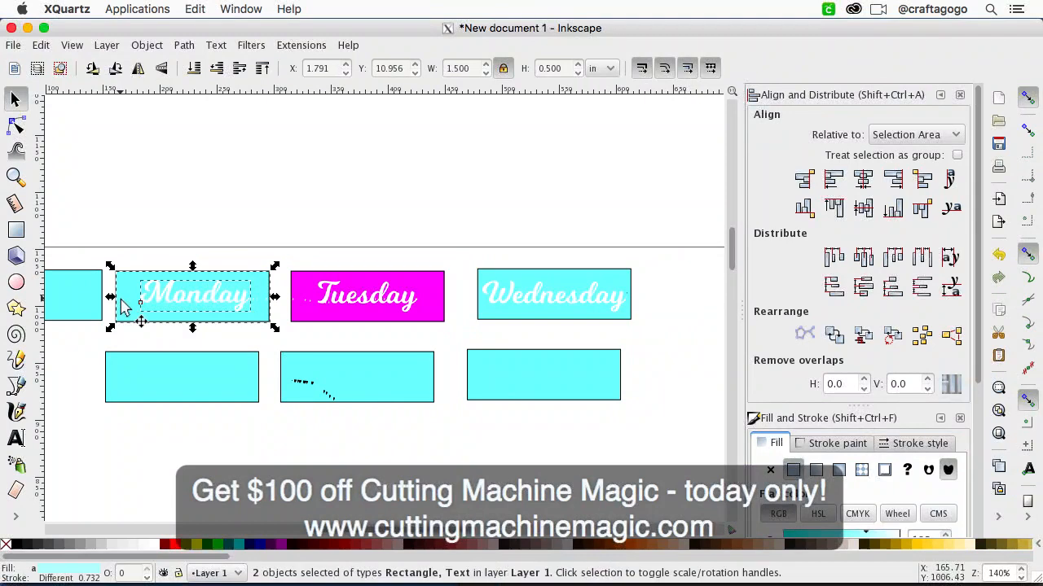
{"action": "left_click", "coordinate": [863, 181]}
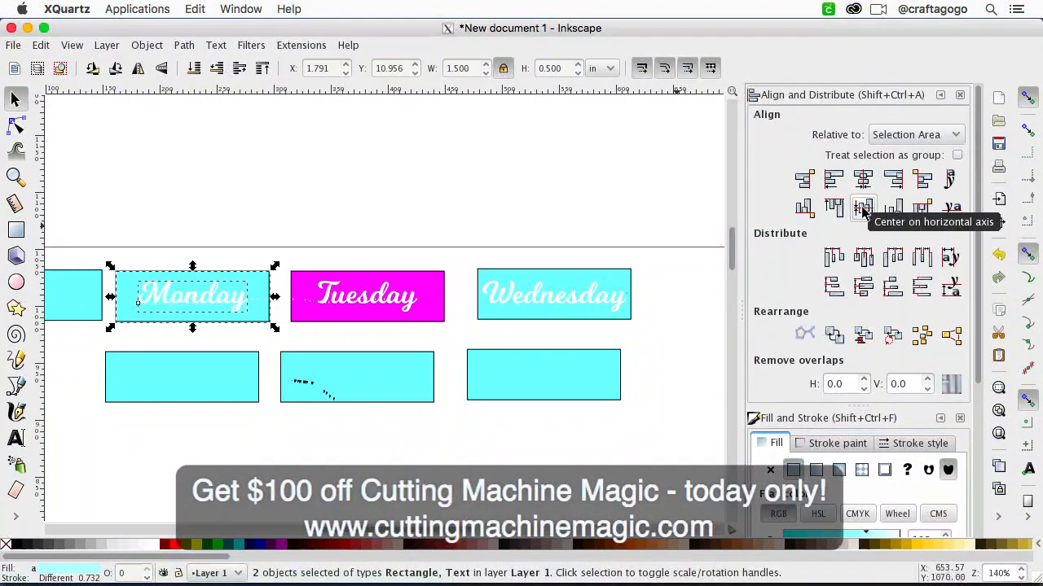
{"action": "left_click", "coordinate": [396, 177]}
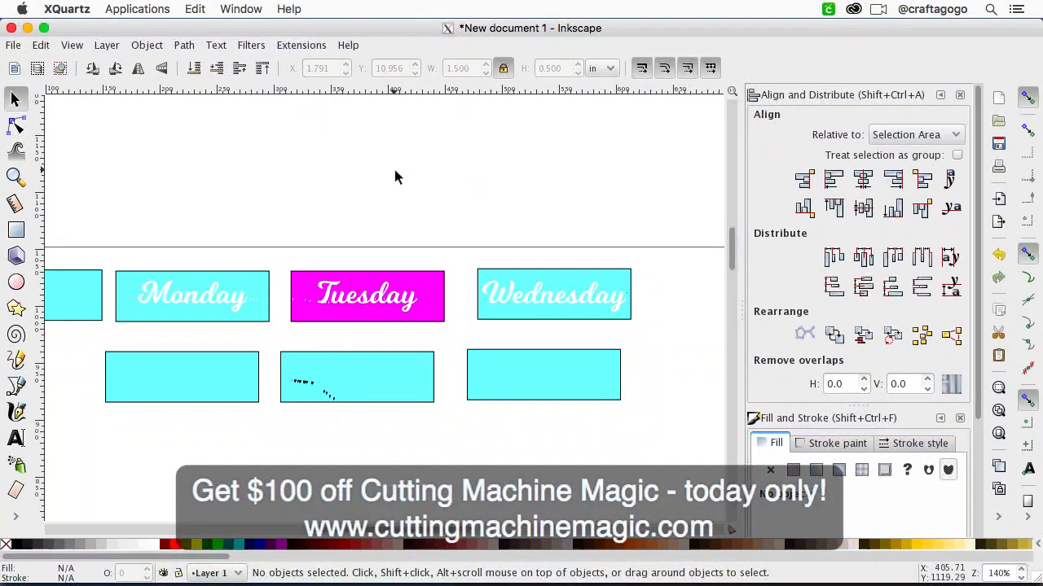
Step: Fill the rectangle behind the Monday text with a pale green, starting from Lime (#00FF00), setting red to 184 and raising blue
{"action": "left_click", "coordinate": [232, 321]}
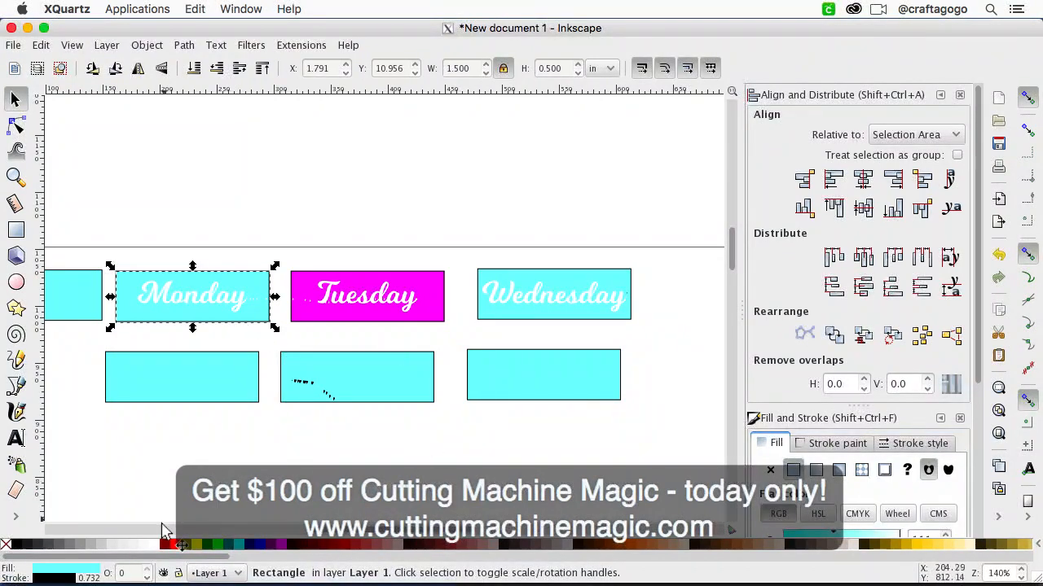
{"action": "left_click", "coordinate": [218, 546]}
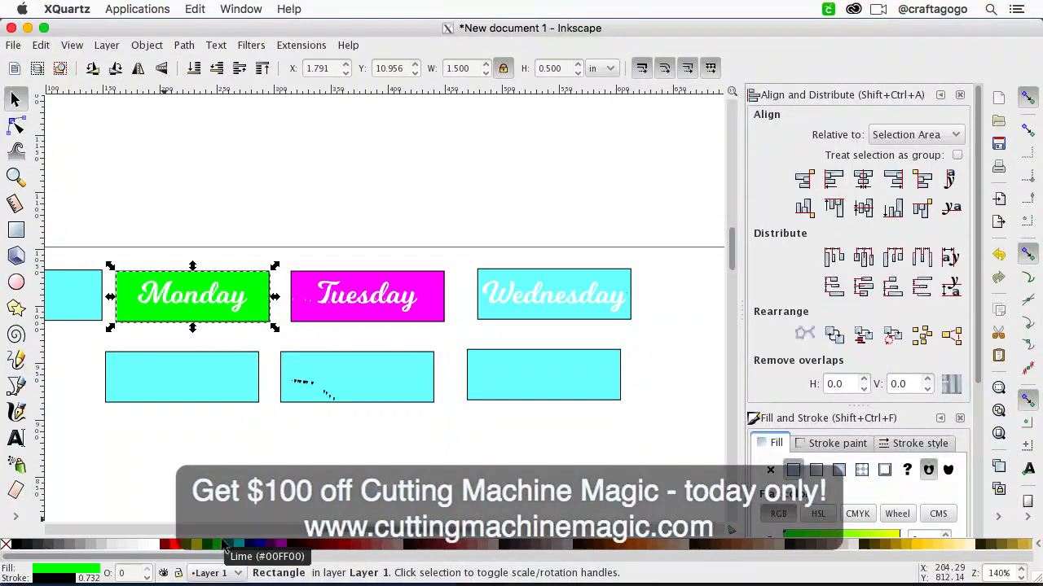
{"action": "left_click", "coordinate": [69, 576]}
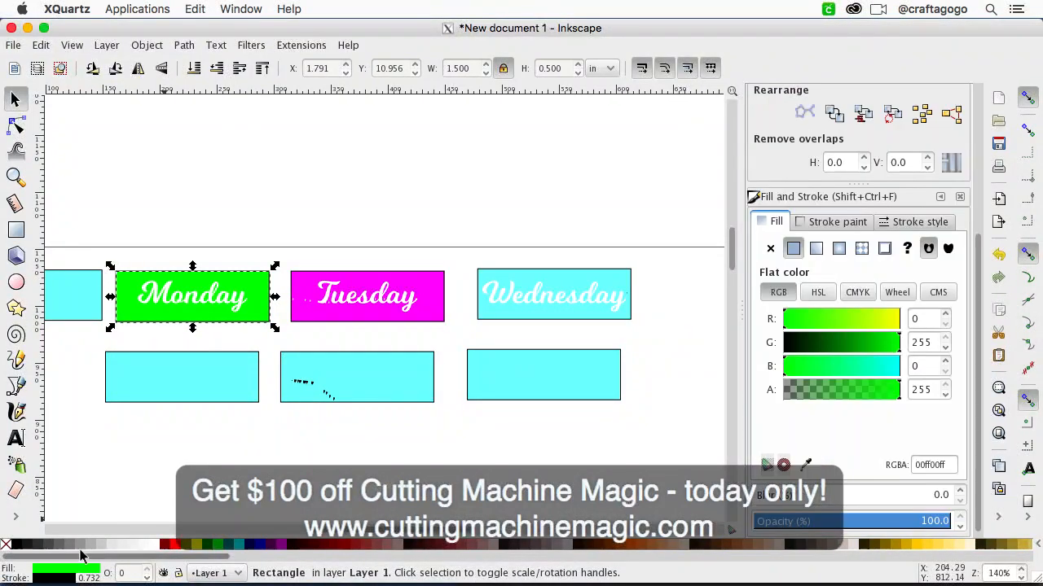
{"action": "left_click", "coordinate": [868, 316]}
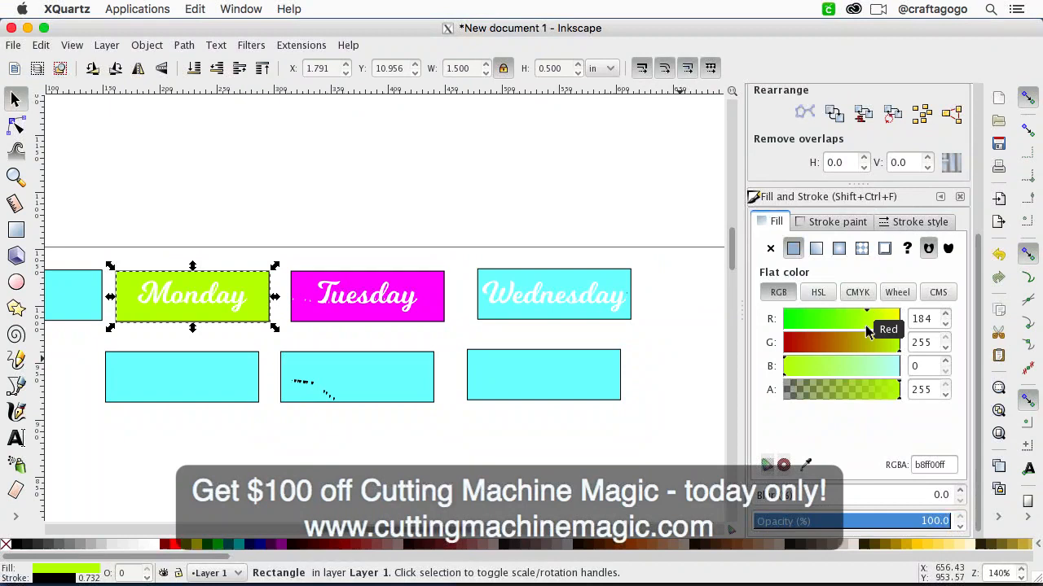
{"action": "left_click", "coordinate": [840, 368]}
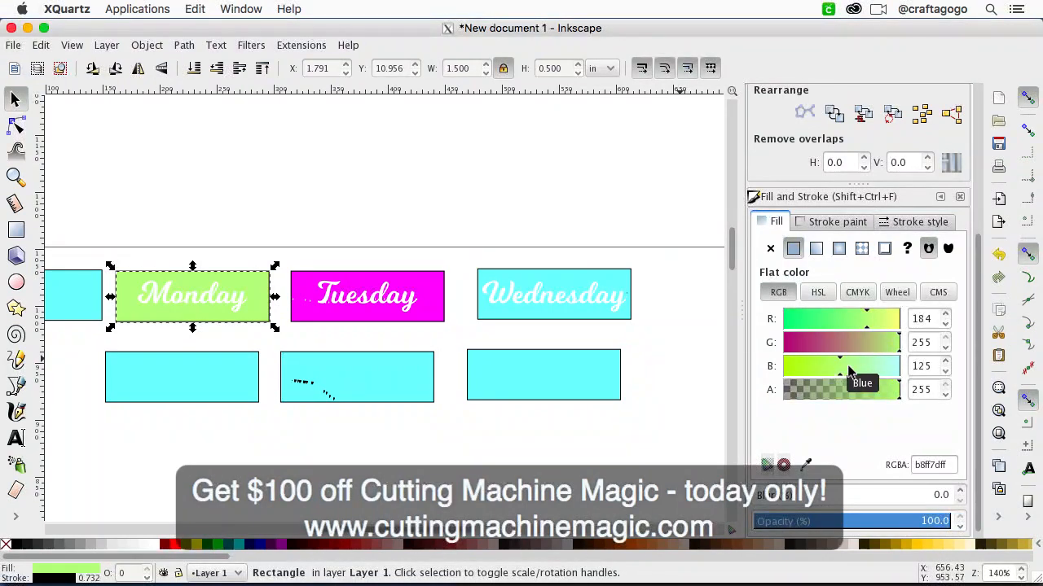
{"action": "left_click", "coordinate": [864, 363]}
{"action": "left_click", "coordinate": [405, 119]}
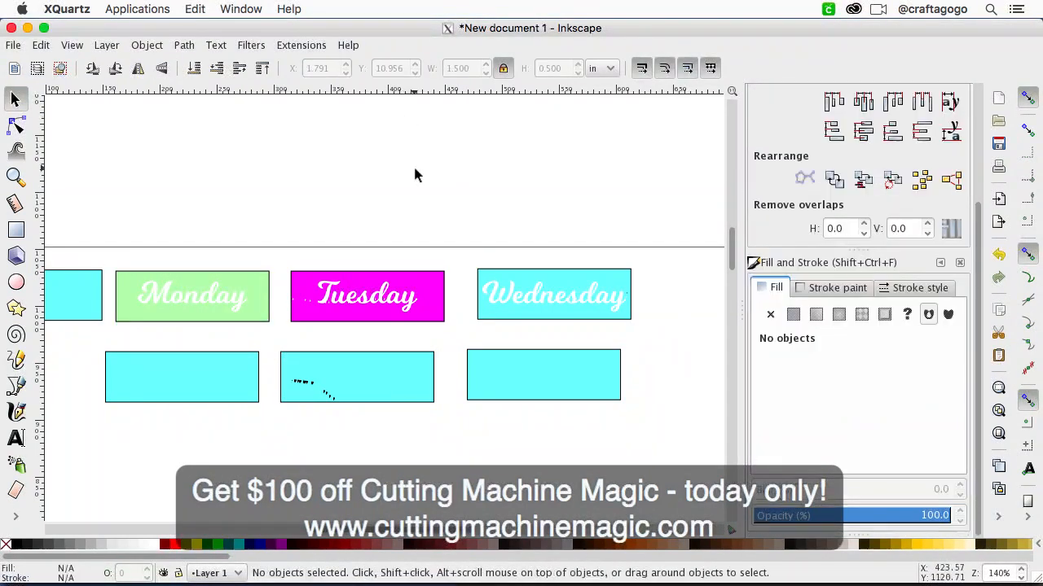
{"action": "left_click", "coordinate": [411, 319]}
{"action": "key", "text": "minus"}
{"action": "key", "text": "minus"}
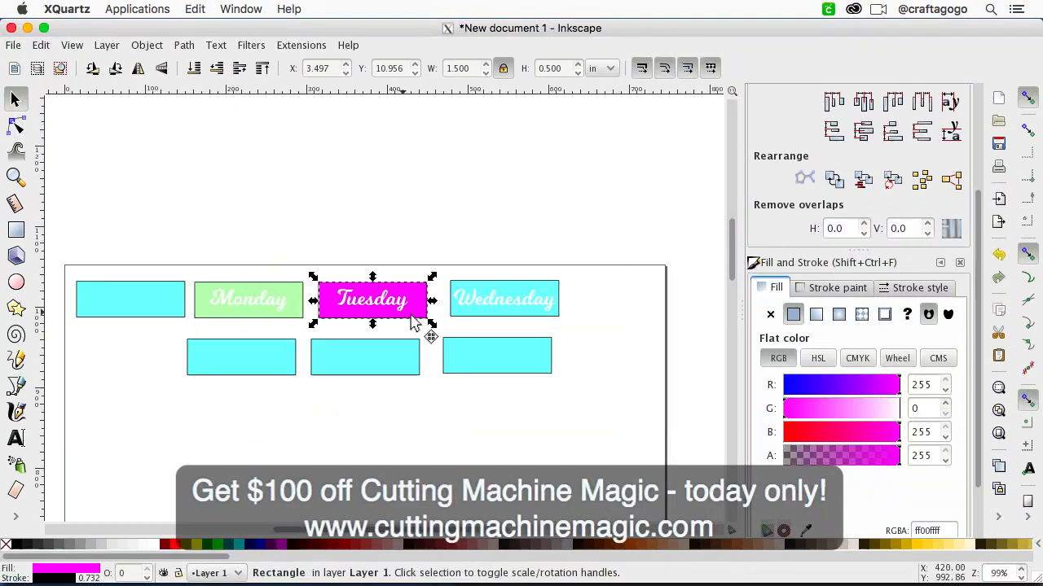
{"action": "key", "text": "plus"}
{"action": "key", "text": "plus"}
{"action": "key", "text": "plus"}
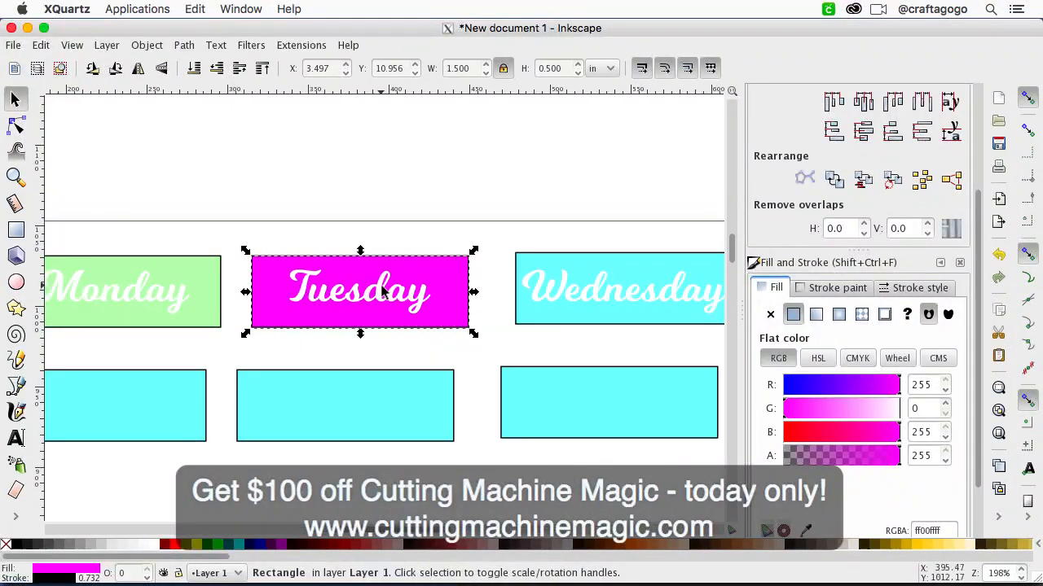
{"action": "left_click", "coordinate": [402, 217]}
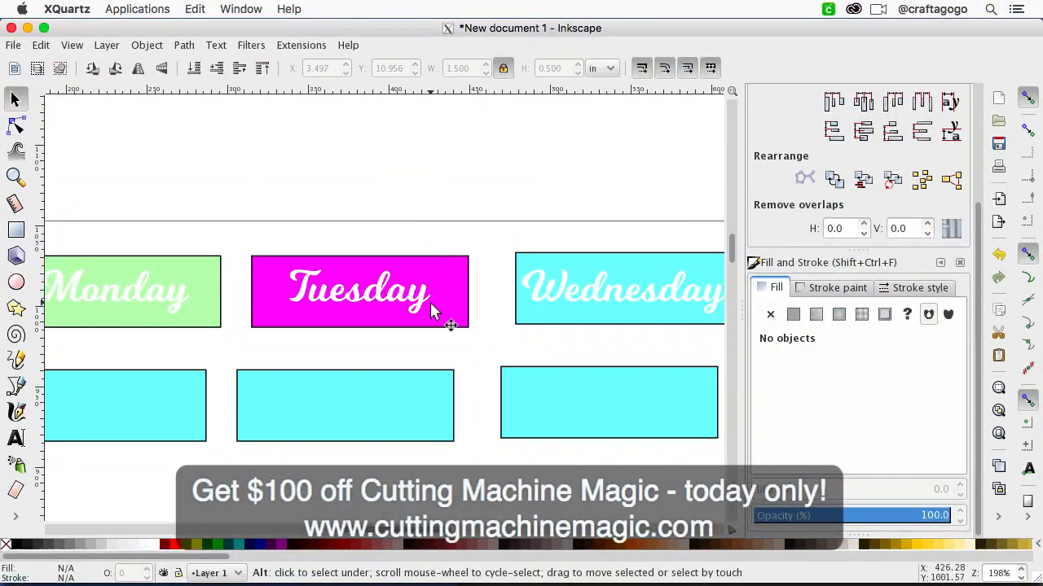
{"action": "key", "text": "minus"}
{"action": "key", "text": "minus"}
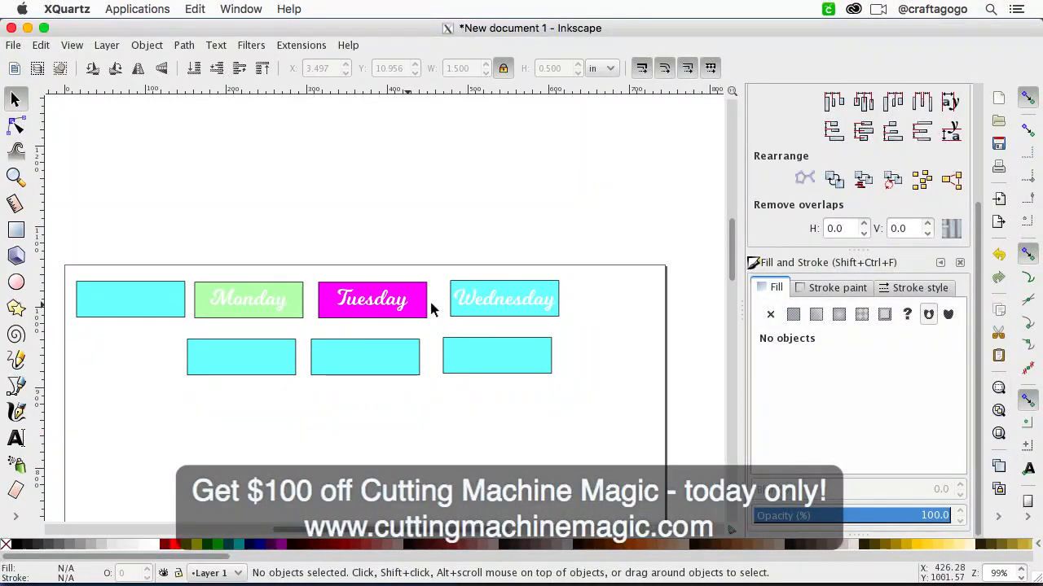
Step: Fill the empty first rectangle of the first row with pale yellow, starting from yellow and setting blue to 187
{"action": "left_click", "coordinate": [265, 300]}
{"action": "left_click", "coordinate": [148, 307]}
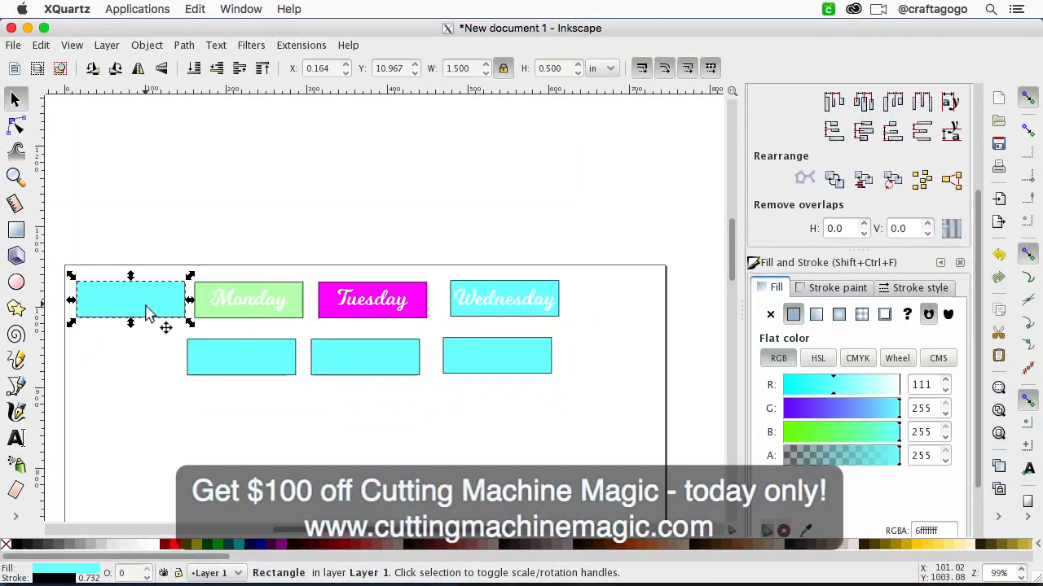
{"action": "left_click", "coordinate": [190, 544]}
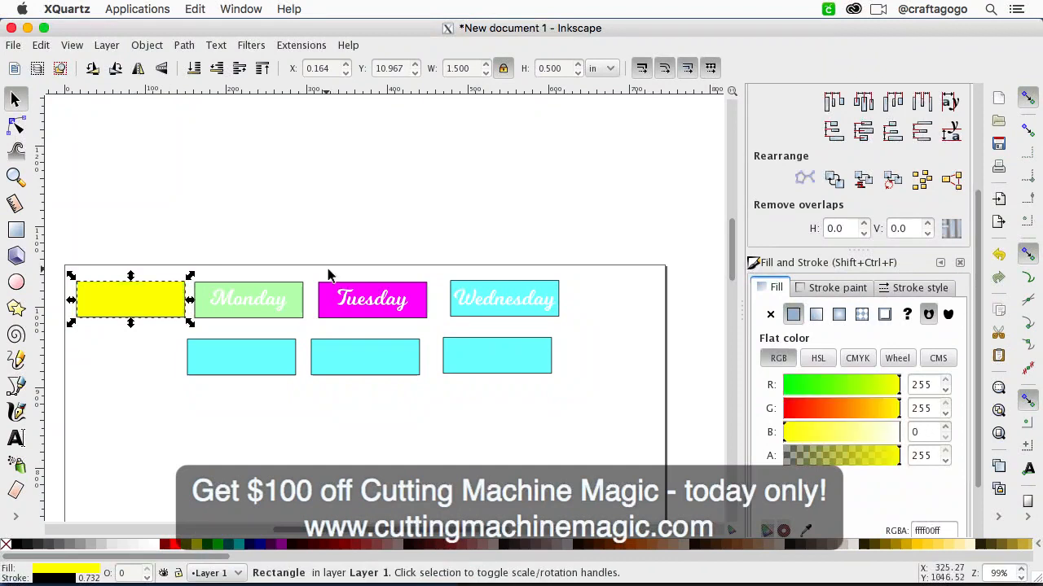
{"action": "left_click", "coordinate": [867, 432]}
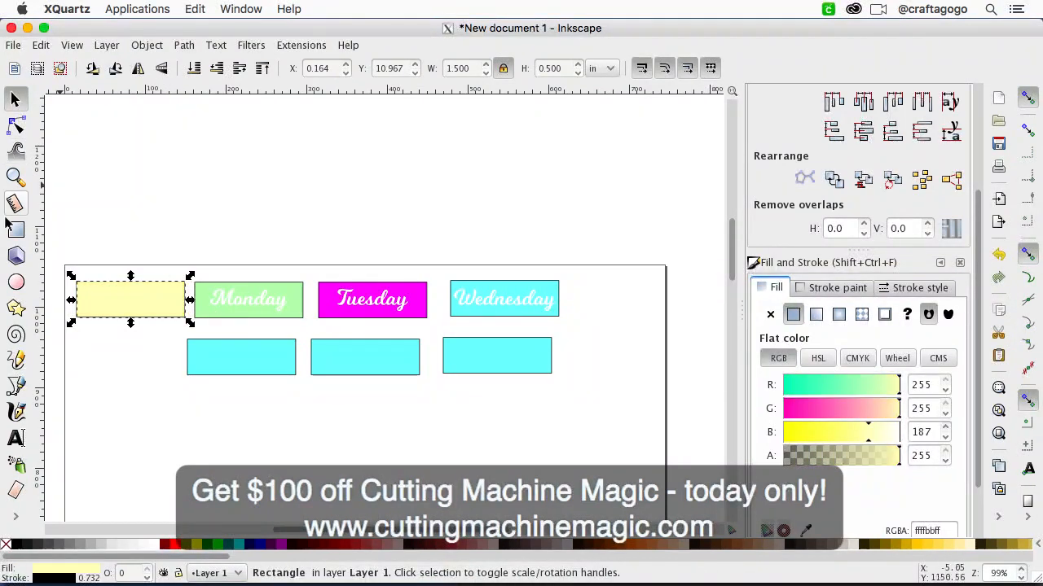
Step: Duplicate the Monday text and move the copy onto the pale yellow rectangle
{"action": "left_click", "coordinate": [16, 438]}
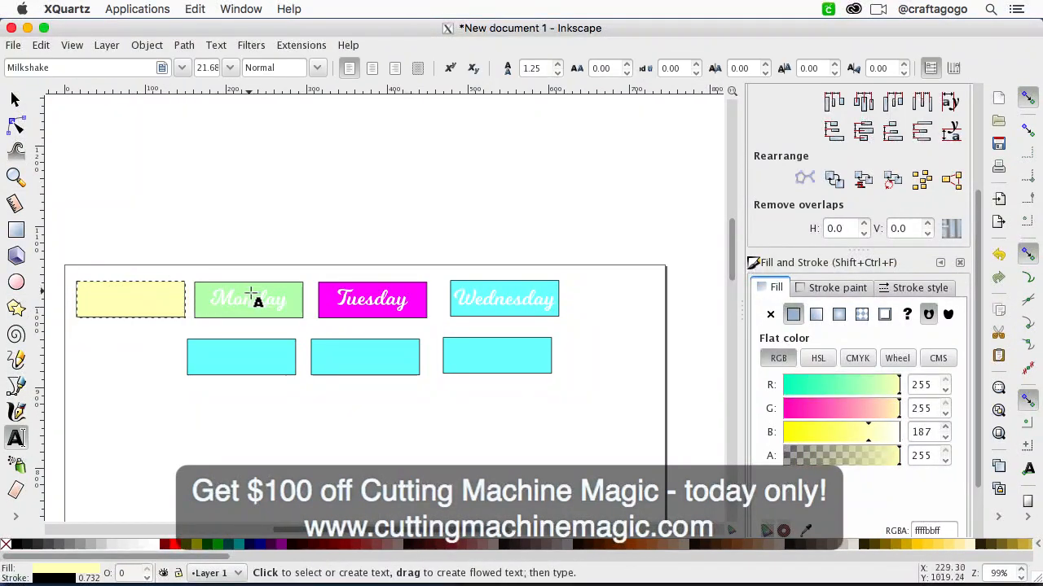
{"action": "left_click", "coordinate": [265, 300]}
{"action": "left_click", "coordinate": [15, 98]}
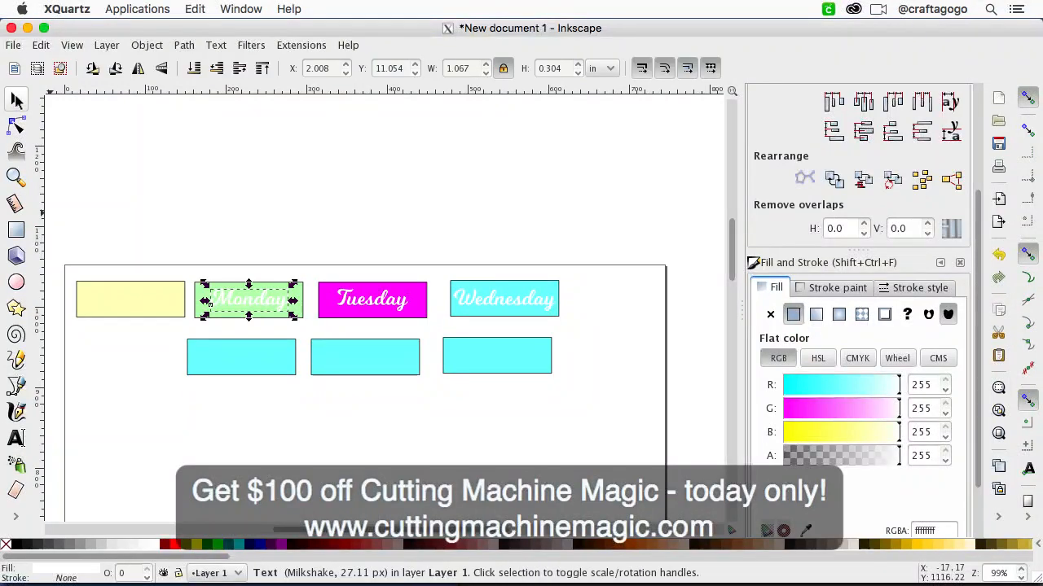
{"action": "key", "text": "plus"}
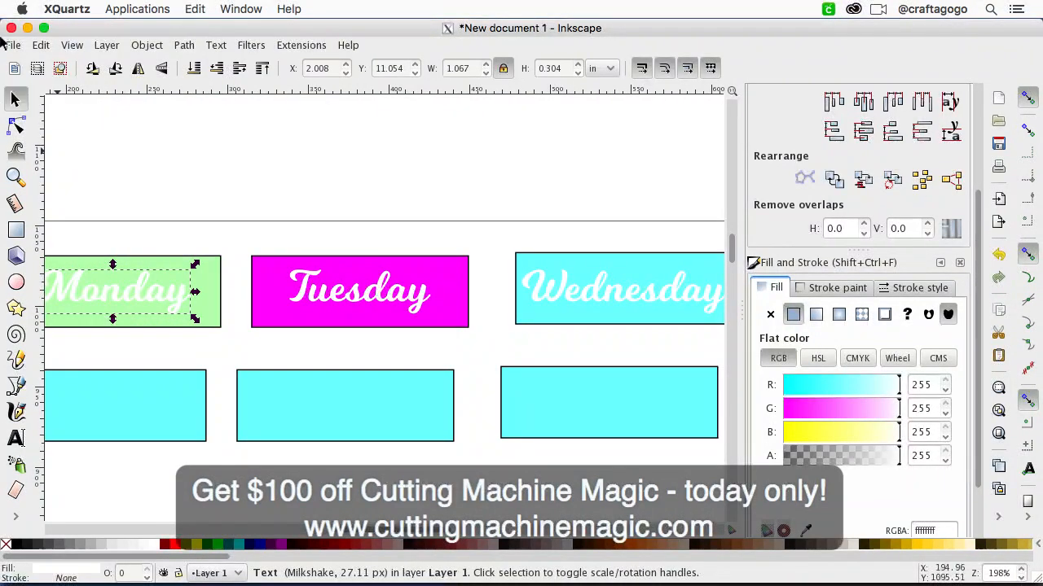
{"action": "scroll", "coordinate": [232, 209], "scroll_direction": "left", "scroll_amount": 5}
{"action": "left_click", "coordinate": [40, 45]}
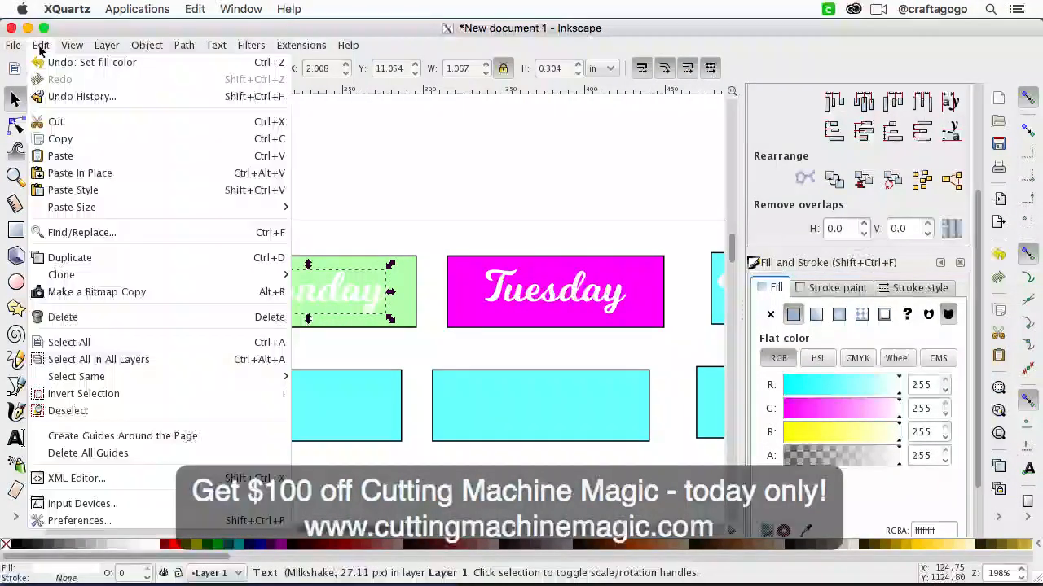
{"action": "left_click", "coordinate": [104, 259]}
{"action": "left_click_drag", "start_coordinate": [284, 302], "coordinate": [111, 295]}
{"action": "scroll", "coordinate": [226, 330], "scroll_direction": "left", "scroll_amount": 8}
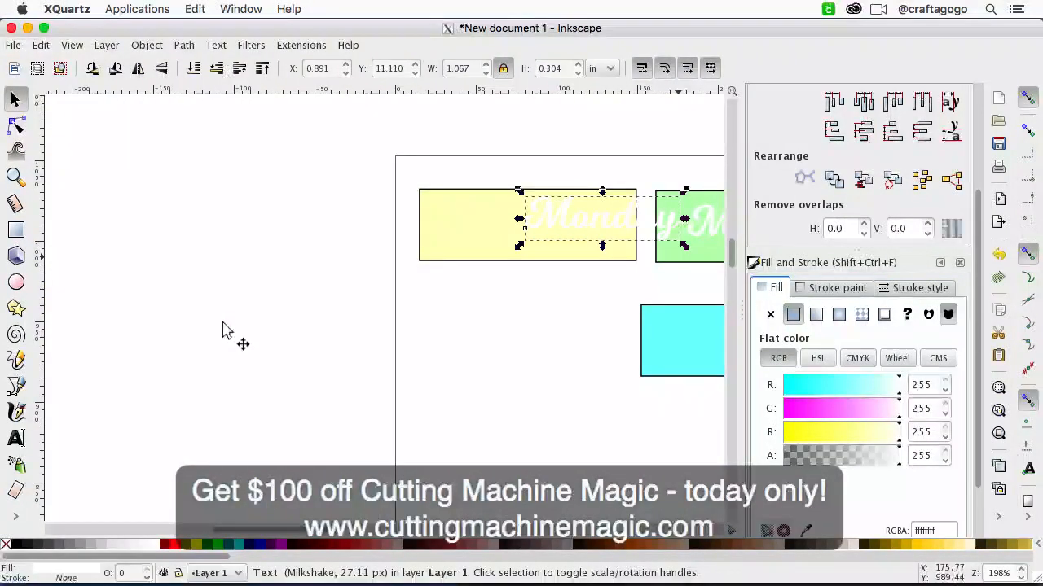
{"action": "left_click_drag", "start_coordinate": [338, 285], "coordinate": [264, 293]}
Step: Change the copied text on the pale yellow rectangle to read Sunday
{"action": "double_click", "coordinate": [332, 303]}
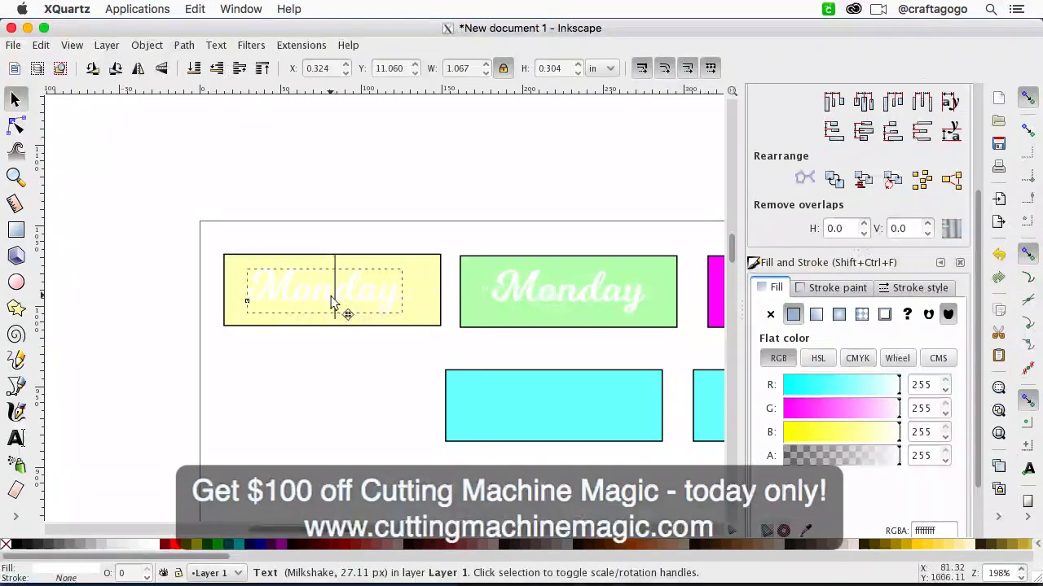
{"action": "left_click", "coordinate": [313, 294]}
{"action": "key", "text": "BackSpace"}
{"action": "key", "text": "BackSpace"}
{"action": "type", "text": "Su"}
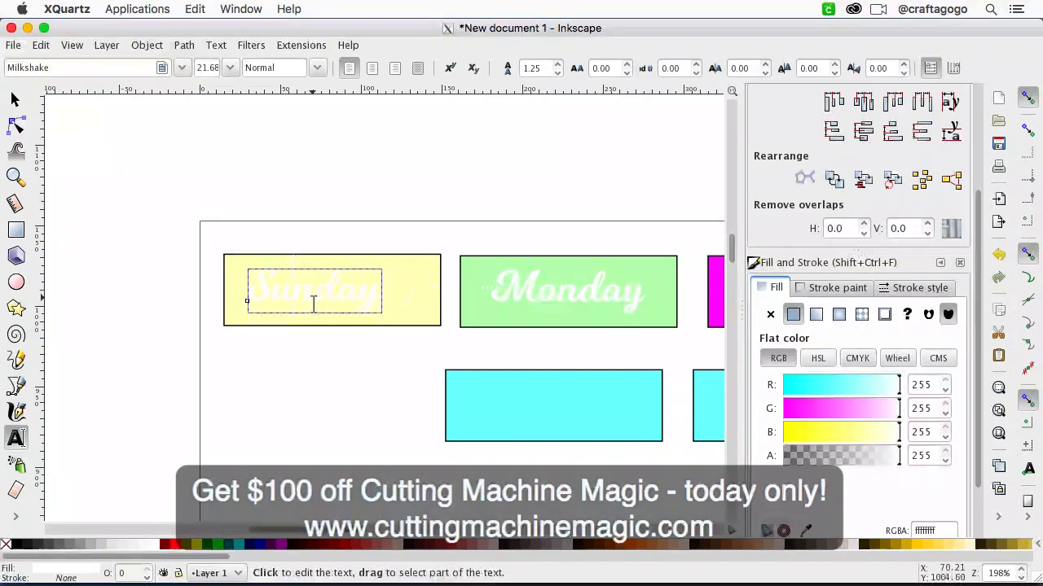
Step: Center the Sunday text horizontally and vertically on its pale yellow rectangle
{"action": "left_click", "coordinate": [15, 99]}
{"action": "left_click", "coordinate": [412, 305], "text": "shift"}
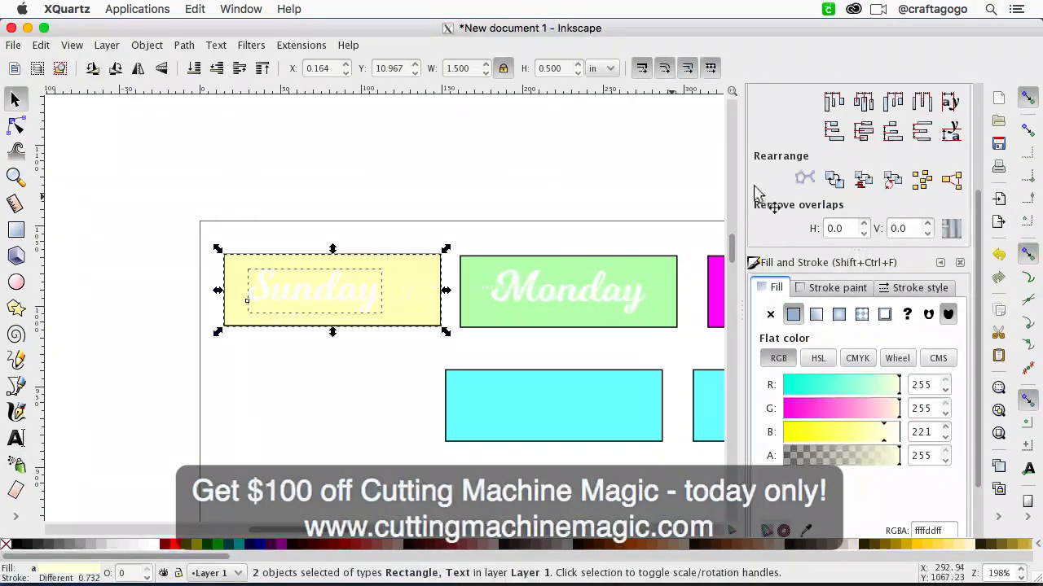
{"action": "scroll", "coordinate": [847, 149], "scroll_direction": "up", "scroll_amount": 3}
{"action": "left_click", "coordinate": [862, 180]}
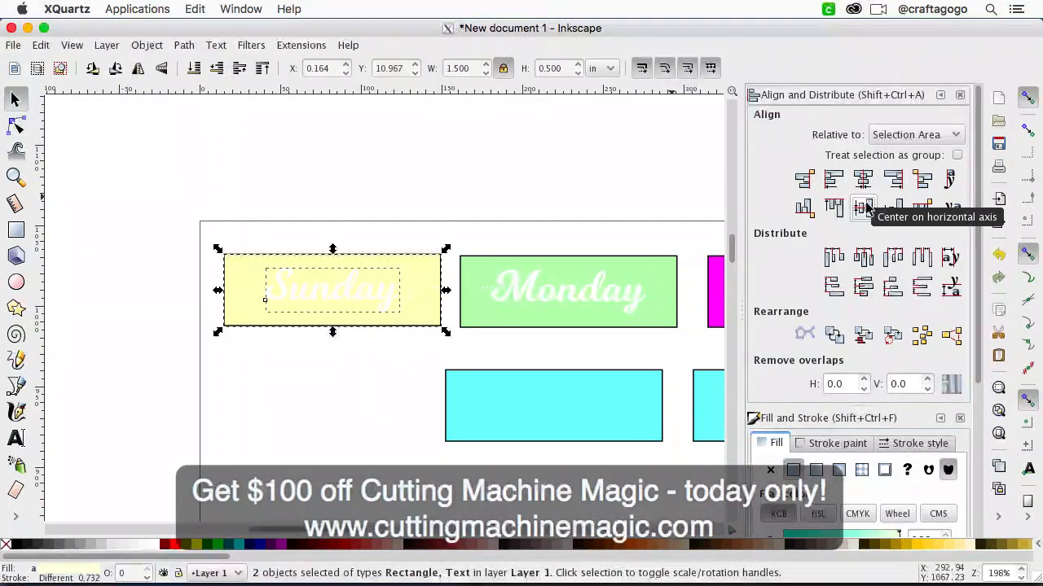
Step: Duplicate the Wednesday text and move the copy onto the first rectangle of the second row
{"action": "key", "text": "minus"}
{"action": "key", "text": "minus"}
{"action": "scroll", "coordinate": [336, 361], "scroll_direction": "right", "scroll_amount": 5}
{"action": "scroll", "coordinate": [336, 361], "scroll_direction": "up", "scroll_amount": 1}
{"action": "scroll", "coordinate": [335, 361], "scroll_direction": "down", "scroll_amount": 1}
{"action": "left_click", "coordinate": [313, 365]}
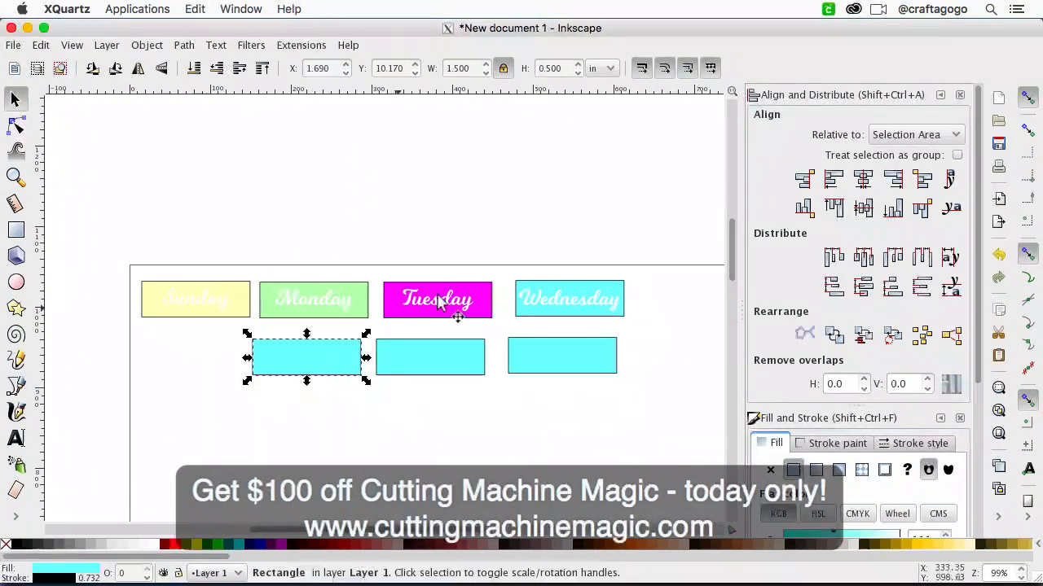
{"action": "left_click", "coordinate": [570, 306]}
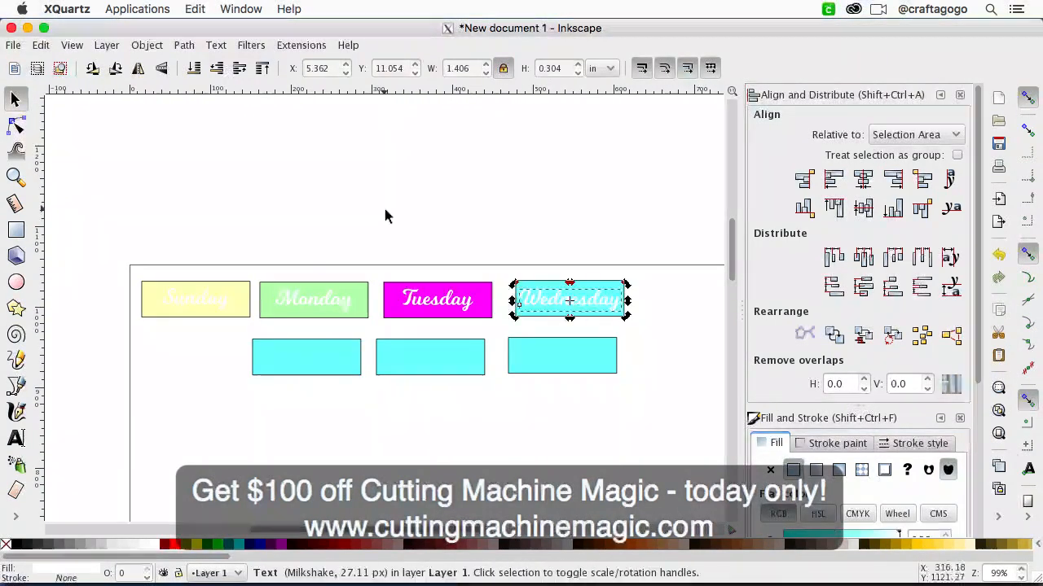
{"action": "left_click", "coordinate": [442, 251]}
{"action": "left_click", "coordinate": [16, 127]}
{"action": "left_click", "coordinate": [15, 99]}
{"action": "double_click", "coordinate": [544, 308]}
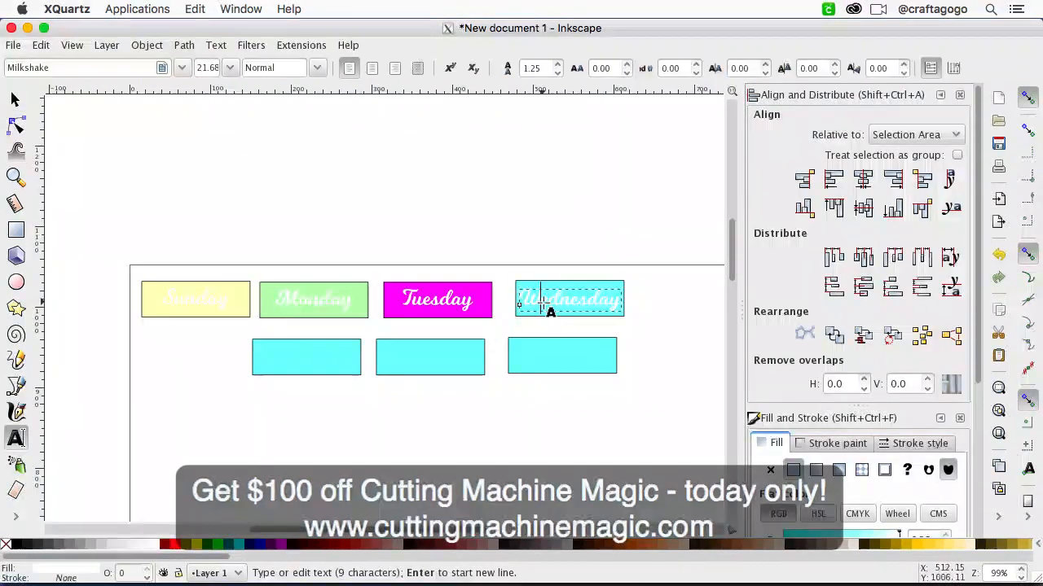
{"action": "left_click", "coordinate": [15, 99]}
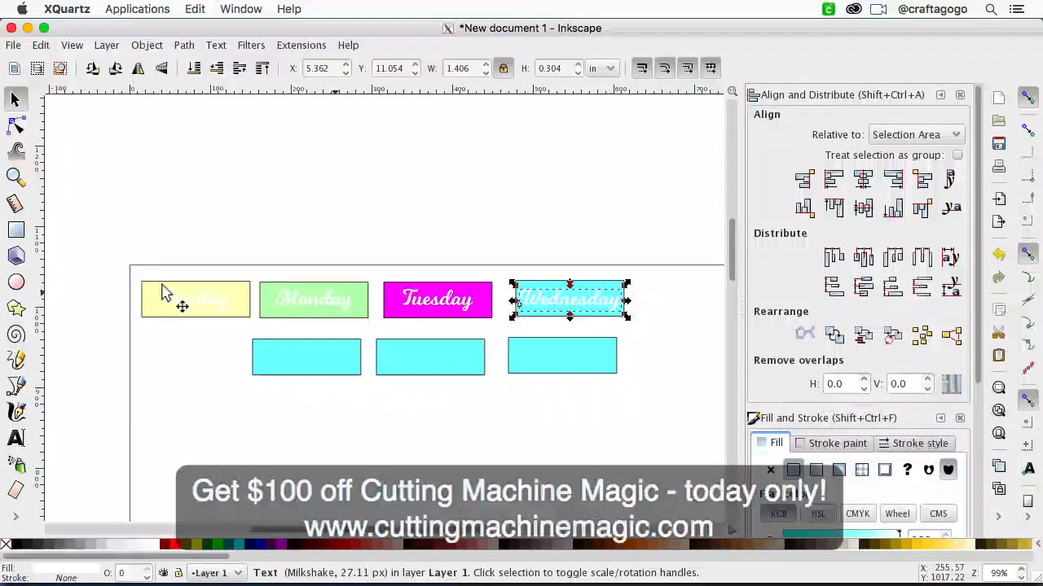
{"action": "left_click", "coordinate": [41, 44]}
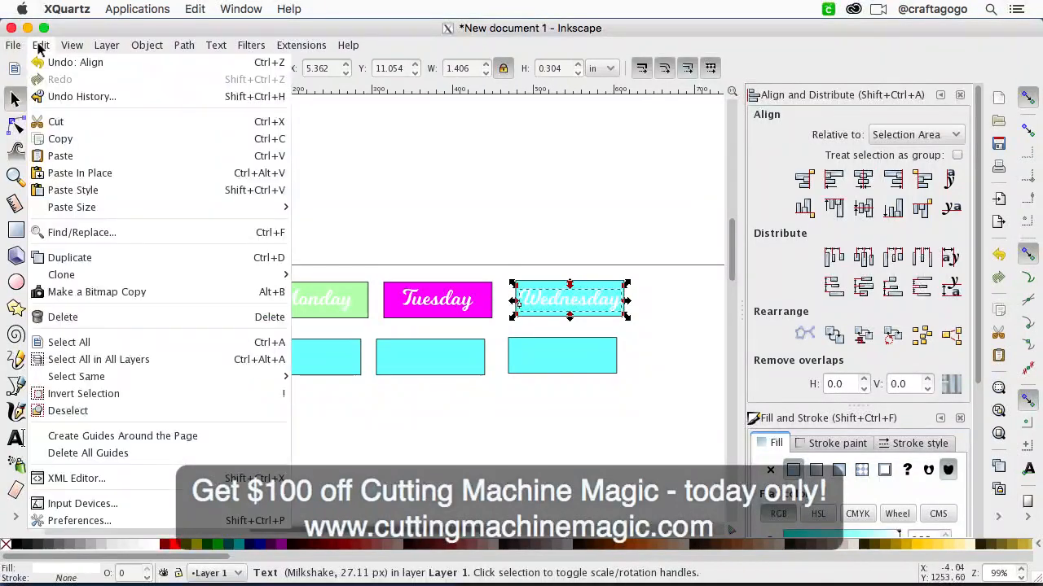
{"action": "left_click", "coordinate": [86, 255]}
{"action": "left_click_drag", "start_coordinate": [539, 304], "coordinate": [303, 364]}
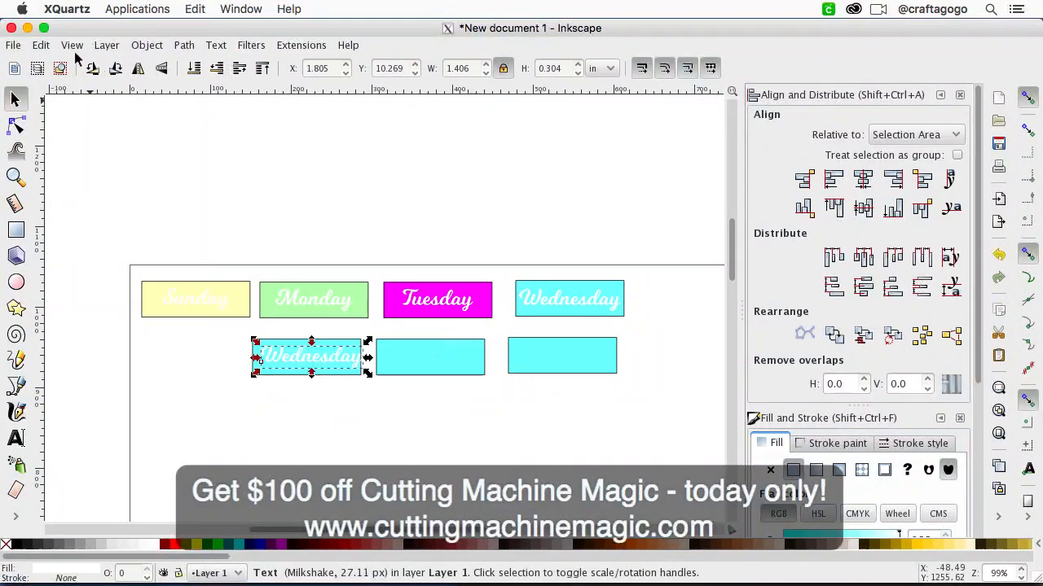
Step: Duplicate the copied Wednesday text onto the middle rectangle of the second row and undo the accidental color pick
{"action": "key", "text": "ctrl+d"}
{"action": "left_click_drag", "start_coordinate": [314, 364], "coordinate": [595, 363]}
{"action": "key", "text": "d"}
{"action": "left_click", "coordinate": [40, 44]}
{"action": "left_click", "coordinate": [49, 63]}
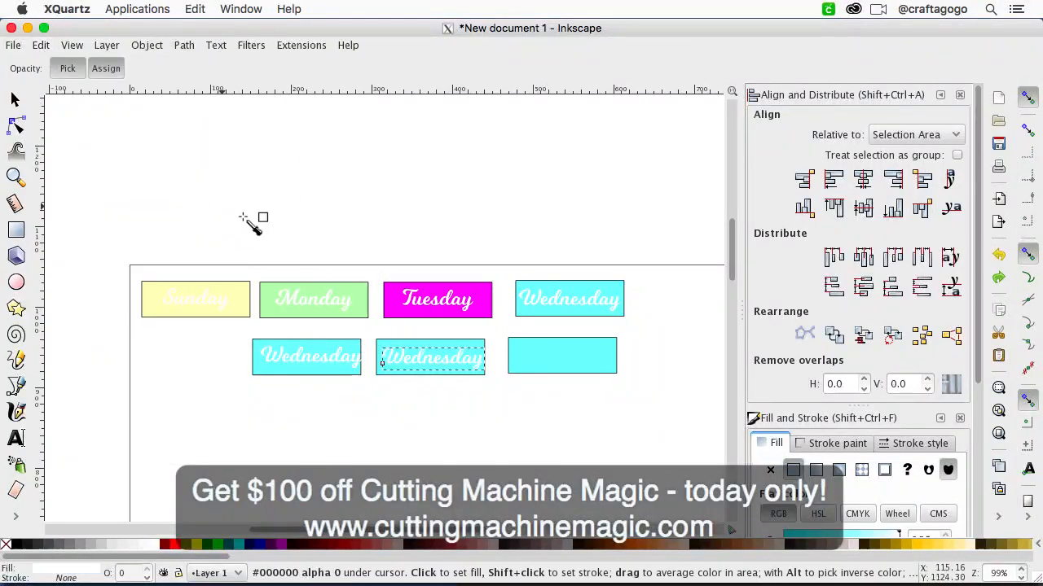
Step: Duplicate the Wednesday text on the second row's middle rectangle and undo the picked color applied to the copy
{"action": "left_click", "coordinate": [41, 44]}
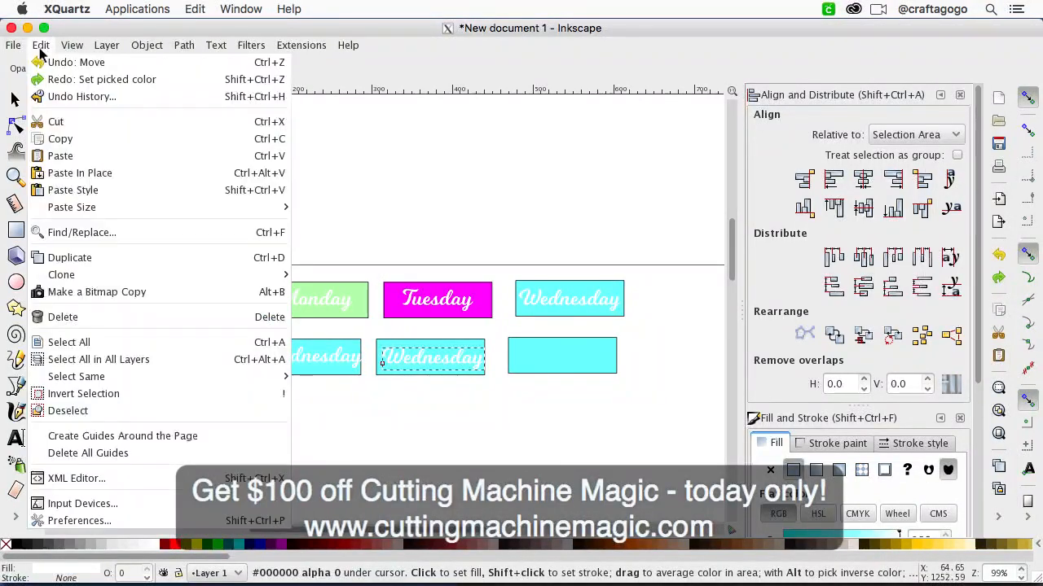
{"action": "left_click", "coordinate": [76, 257]}
{"action": "left_click_drag", "start_coordinate": [458, 361], "coordinate": [465, 361]}
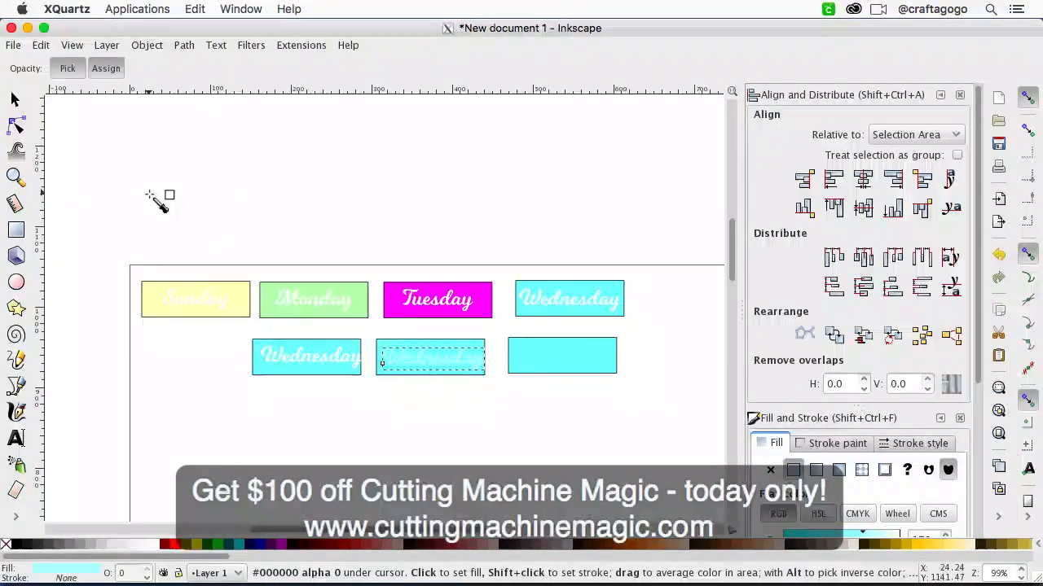
{"action": "left_click", "coordinate": [41, 44]}
{"action": "left_click", "coordinate": [44, 63]}
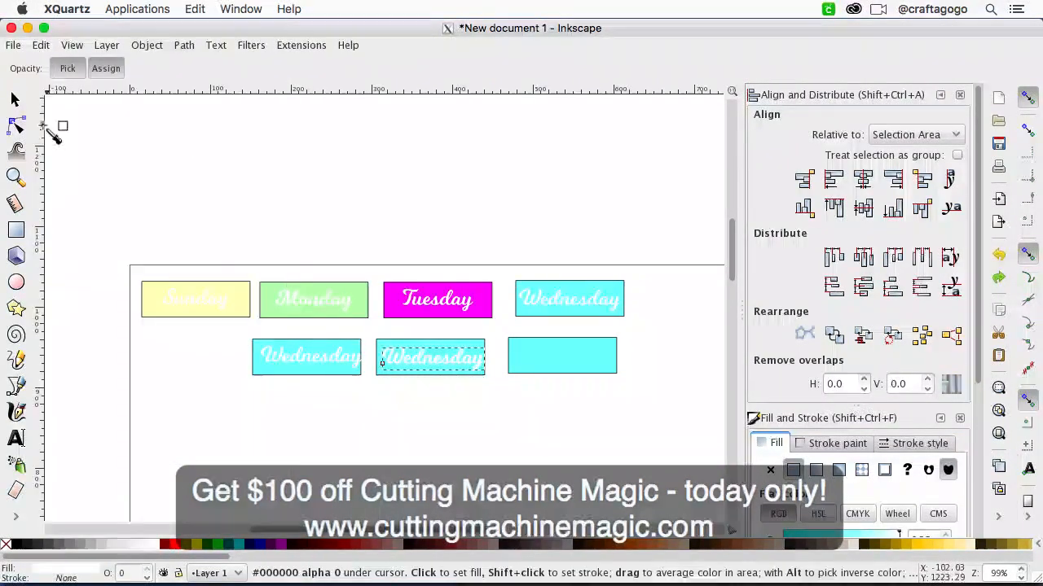
Step: Move the duplicated Wednesday text onto the last rectangle of the second row
{"action": "key", "text": "s"}
{"action": "left_click_drag", "start_coordinate": [422, 369], "coordinate": [568, 368]}
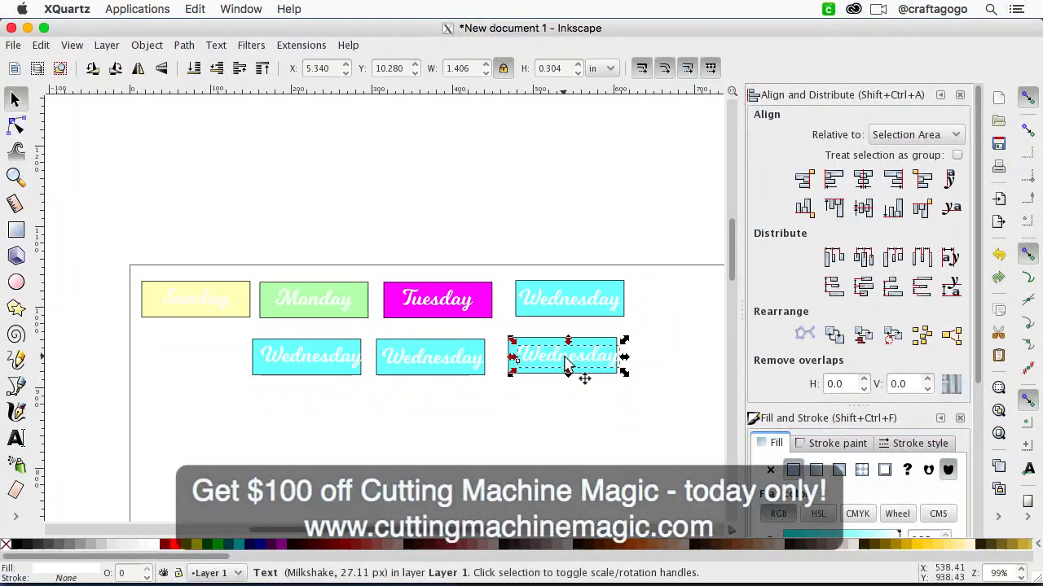
Step: Change the Wednesday text on the first rectangle of the second row to Thursday
{"action": "left_click", "coordinate": [342, 358]}
{"action": "key", "text": "t"}
{"action": "left_click", "coordinate": [323, 357]}
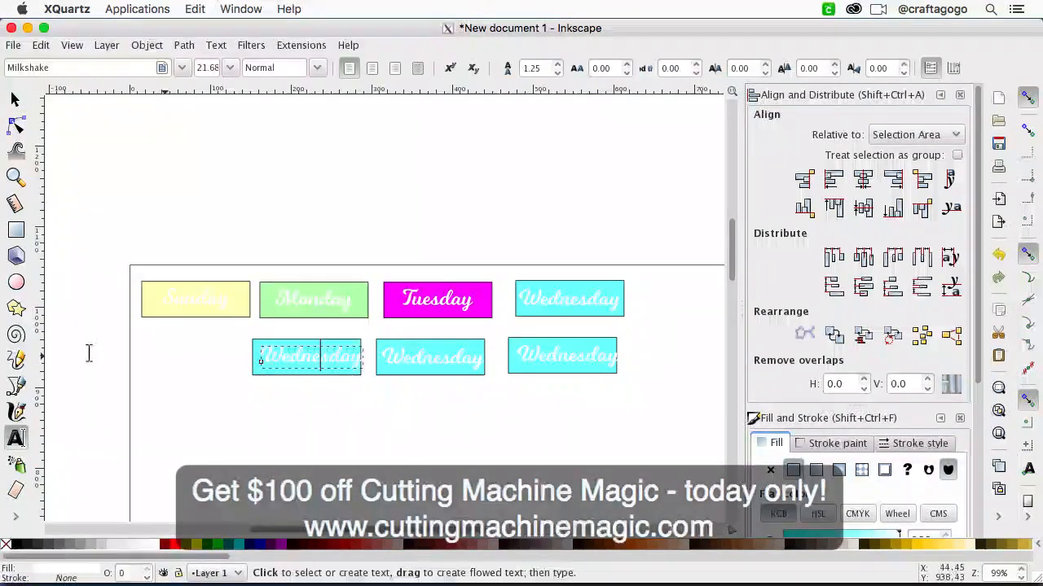
{"action": "key", "text": "ctrl+a"}
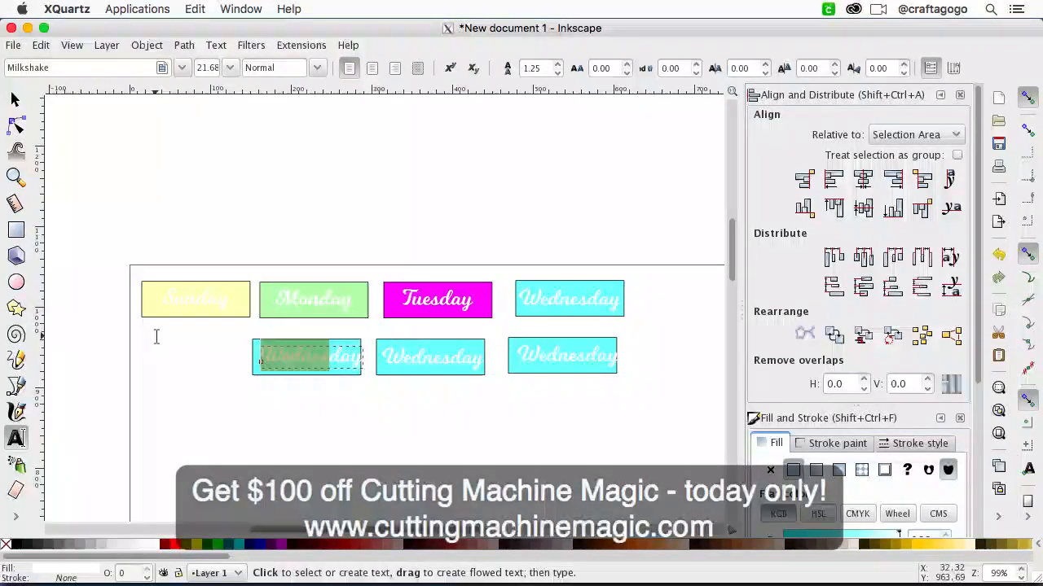
{"action": "type", "text": "Thurdays"}
Step: Change the Wednesday text on the middle rectangle of the second row to Friday
{"action": "left_click", "coordinate": [429, 364]}
{"action": "key", "text": "ctrl+a"}
{"action": "left_click_drag", "start_coordinate": [450, 361], "coordinate": [364, 352]}
{"action": "type", "text": "Fri"}
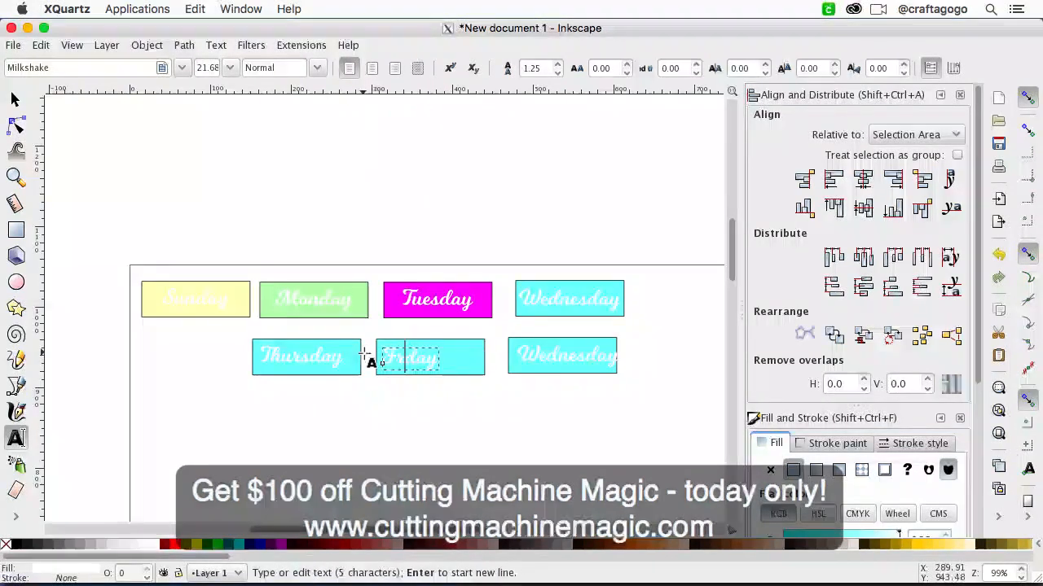
Step: Change the Wednesday text on the last rectangle of the second row to Saturday
{"action": "left_click", "coordinate": [576, 361]}
{"action": "key", "text": "ctrl+a"}
{"action": "left_click_drag", "start_coordinate": [586, 358], "coordinate": [489, 347]}
{"action": "type", "text": "Sat"}
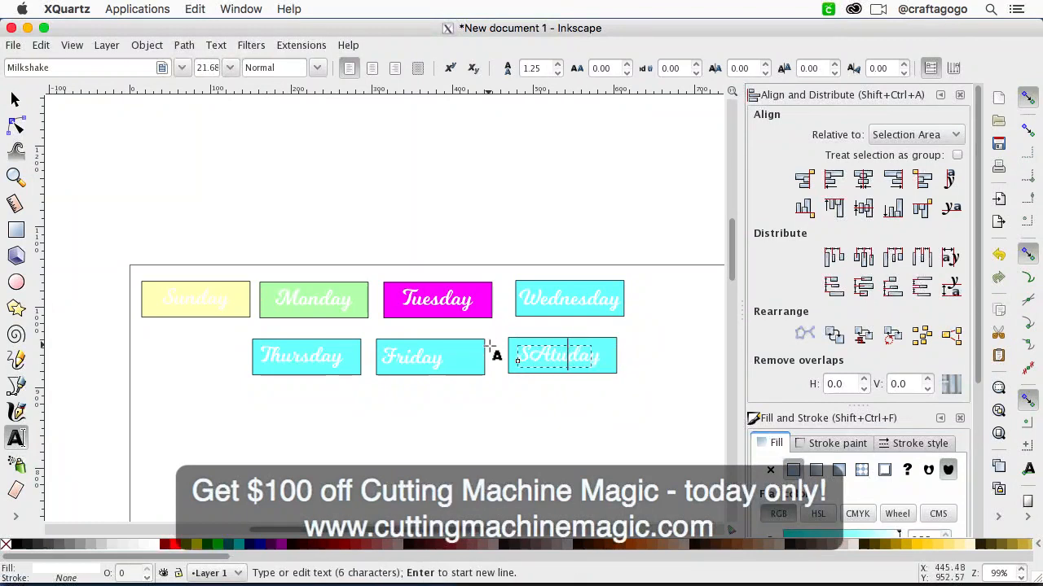
{"action": "key", "text": "BackSpace"}
{"action": "key", "text": "BackSpace"}
{"action": "type", "text": "atur"}
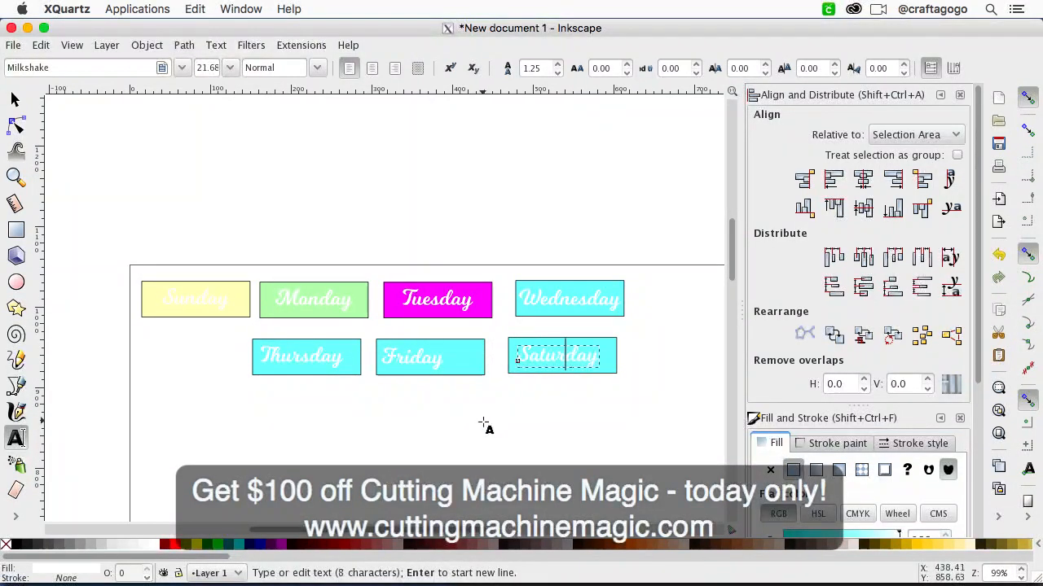
Step: Center the Thursday text horizontally and vertically on its rectangle
{"action": "left_click", "coordinate": [326, 358]}
{"action": "left_click", "coordinate": [15, 99]}
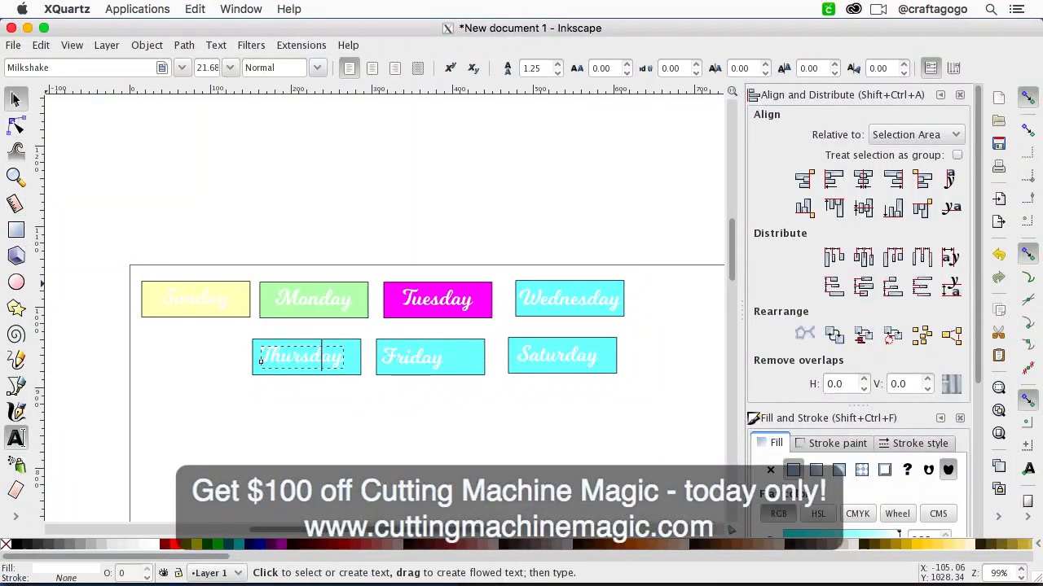
{"action": "left_click", "coordinate": [358, 369], "text": "shift"}
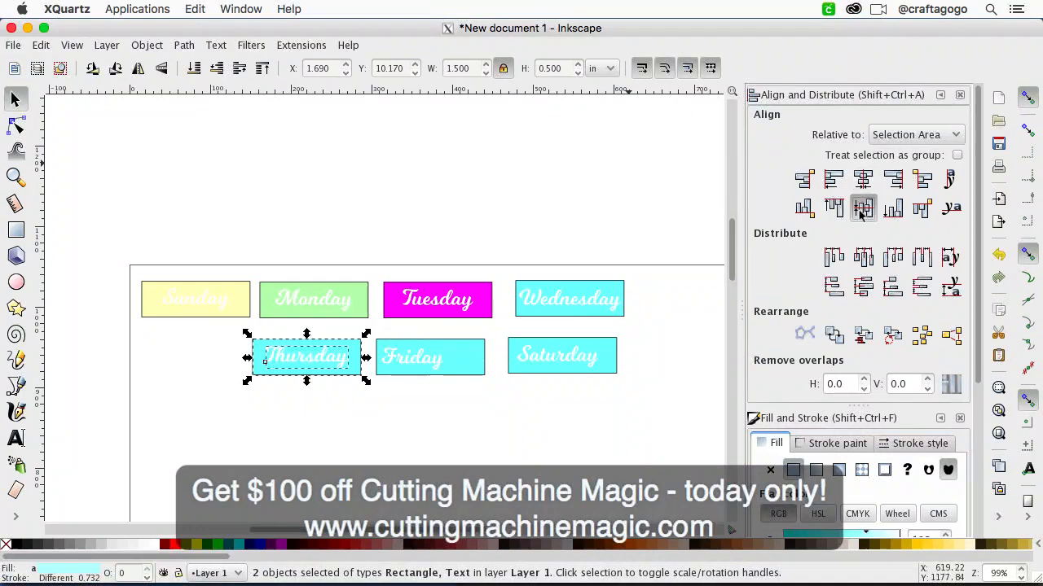
Step: Center the Friday text horizontally and vertically on its rectangle
{"action": "left_click", "coordinate": [430, 364]}
{"action": "left_click", "coordinate": [477, 374], "text": "shift"}
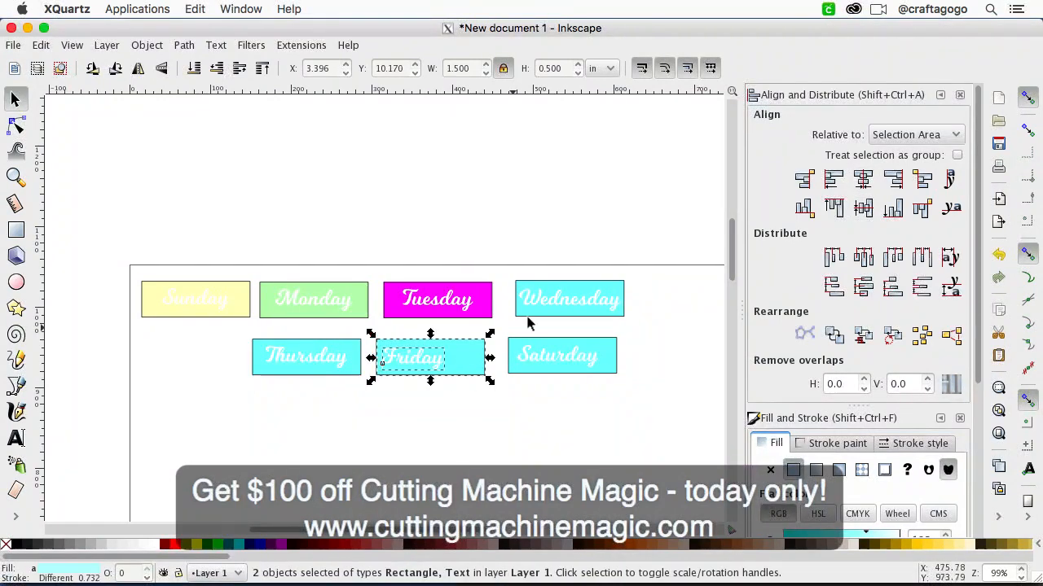
{"action": "left_click", "coordinate": [863, 179]}
{"action": "left_click", "coordinate": [865, 208]}
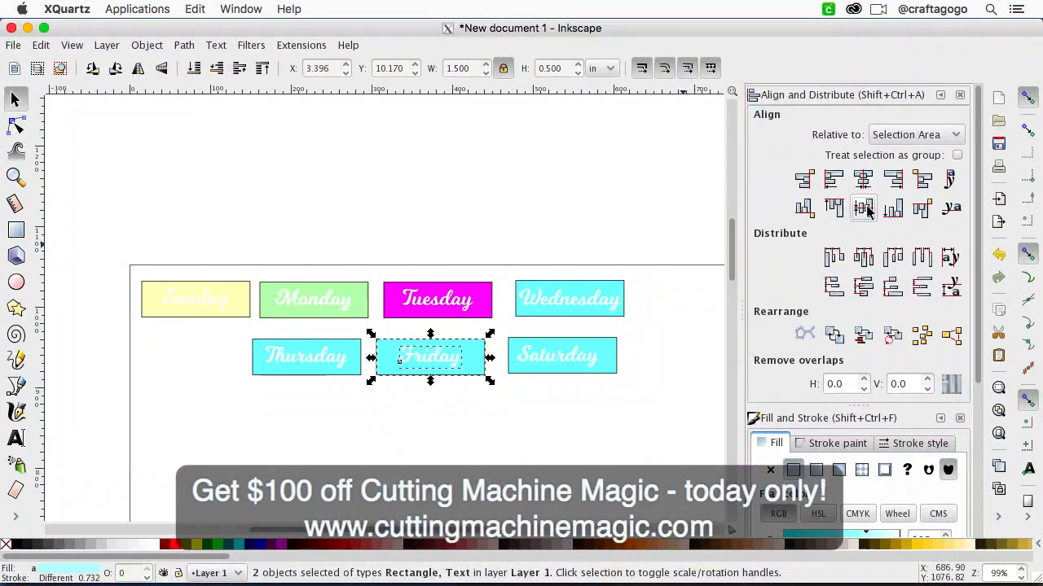
Step: Center the Saturday text horizontally and vertically on its rectangle and clear the selection
{"action": "left_click", "coordinate": [577, 363]}
{"action": "left_click", "coordinate": [616, 371], "text": "shift"}
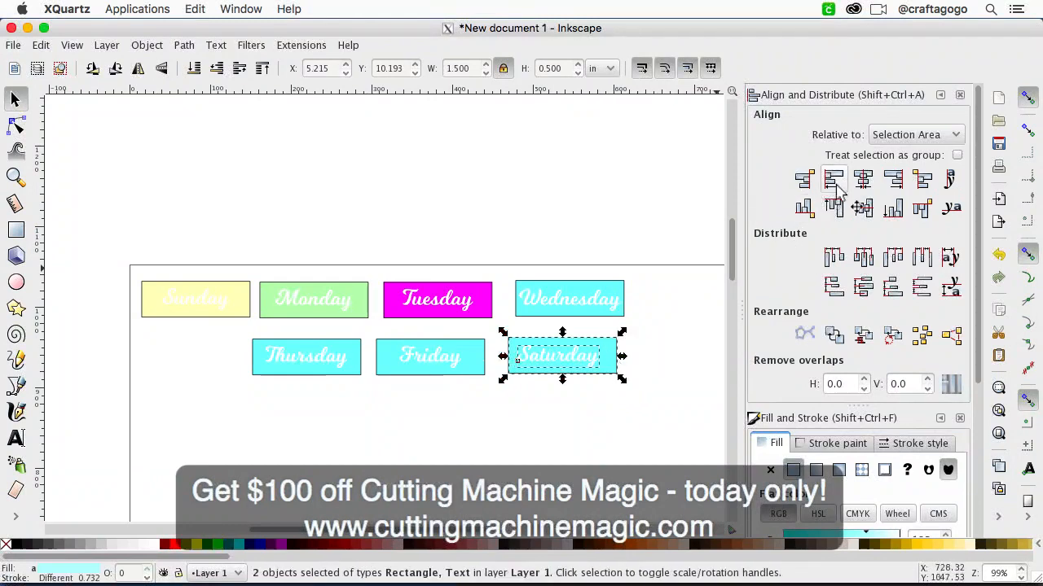
{"action": "left_click", "coordinate": [863, 179]}
{"action": "left_click", "coordinate": [863, 208]}
{"action": "key", "text": "Escape"}
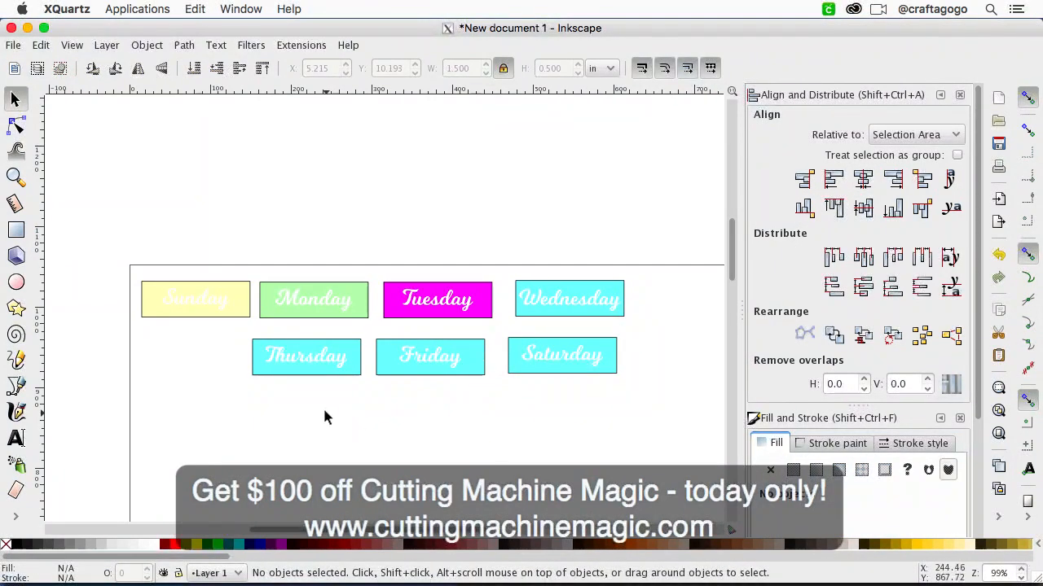
Step: Fill the Thursday rectangle with light orange
{"action": "left_click", "coordinate": [357, 372]}
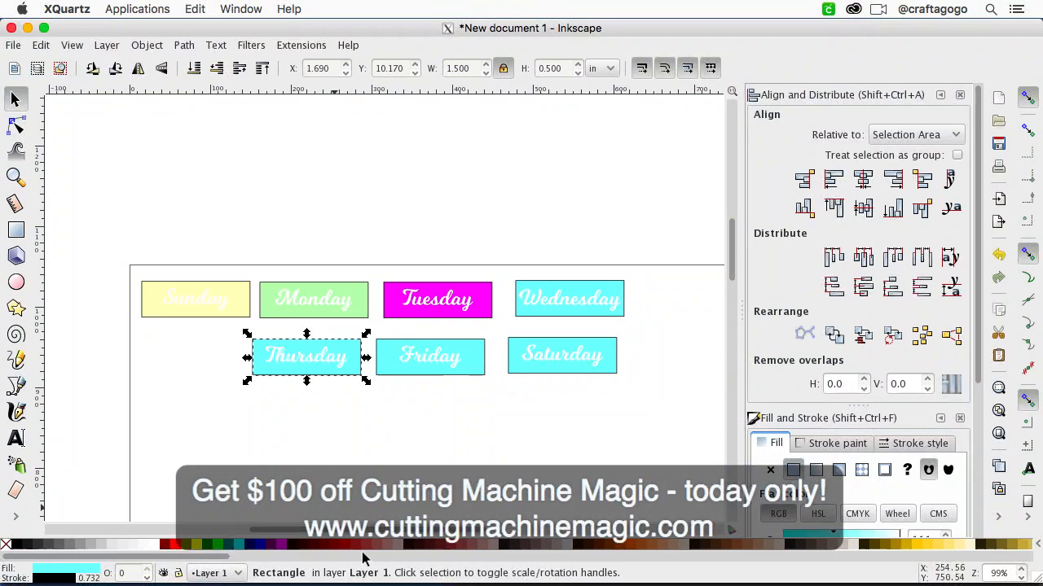
{"action": "left_click", "coordinate": [661, 546]}
{"action": "left_click", "coordinate": [436, 443]}
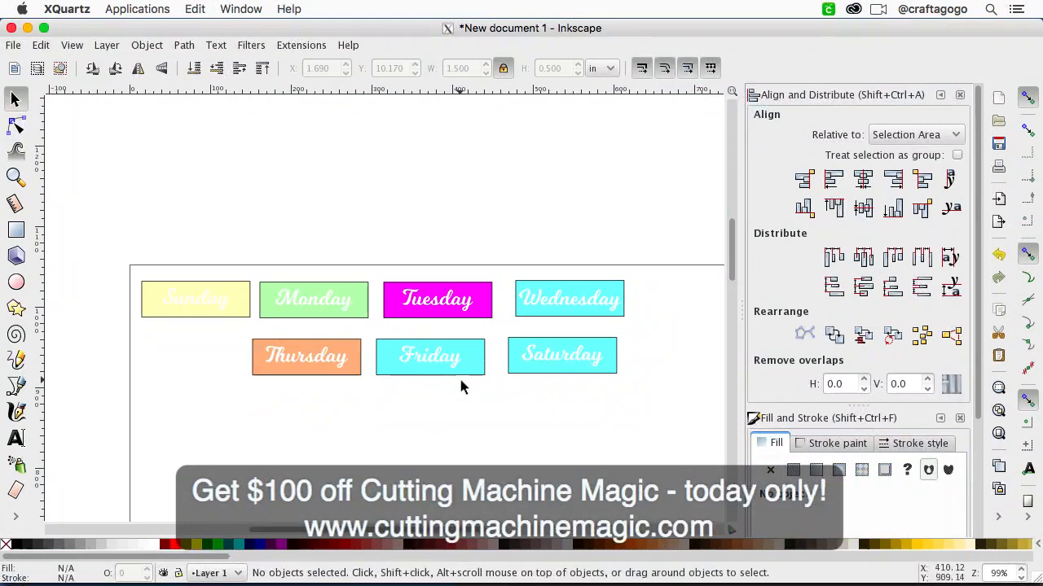
Step: Try a magenta fill on the Friday rectangle and settle on a muted grayish mauve
{"action": "left_click", "coordinate": [476, 376]}
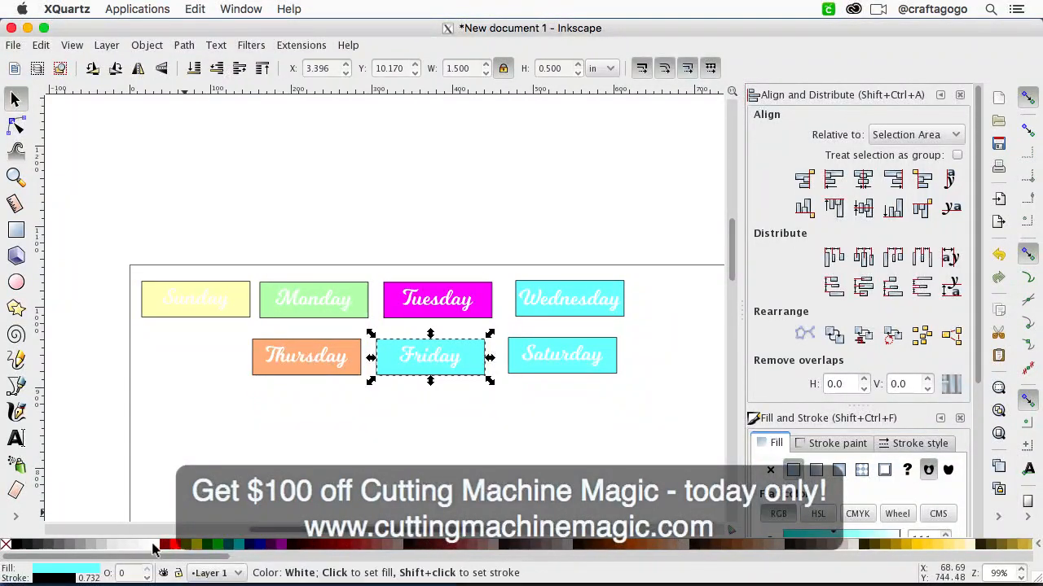
{"action": "left_click", "coordinate": [283, 545]}
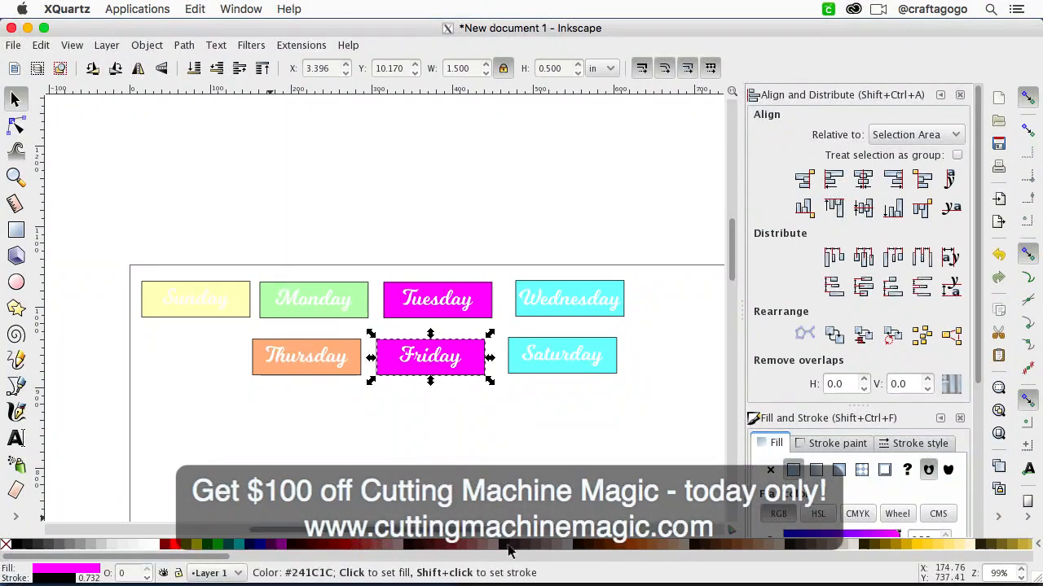
{"action": "left_click", "coordinate": [549, 545]}
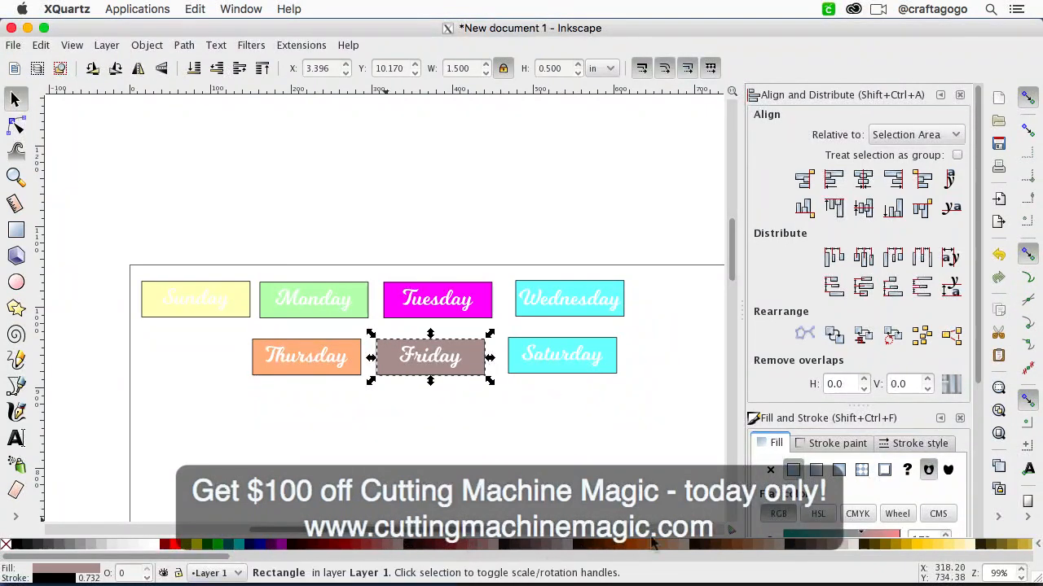
Step: Fill the Saturday rectangle with red
{"action": "left_click", "coordinate": [603, 374]}
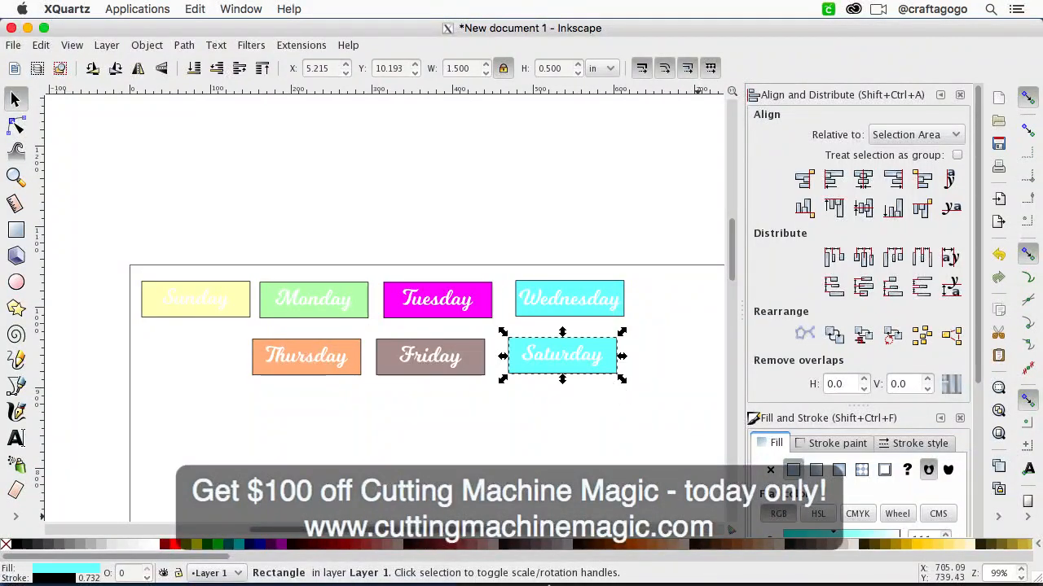
{"action": "left_click", "coordinate": [175, 545]}
{"action": "left_click", "coordinate": [375, 461]}
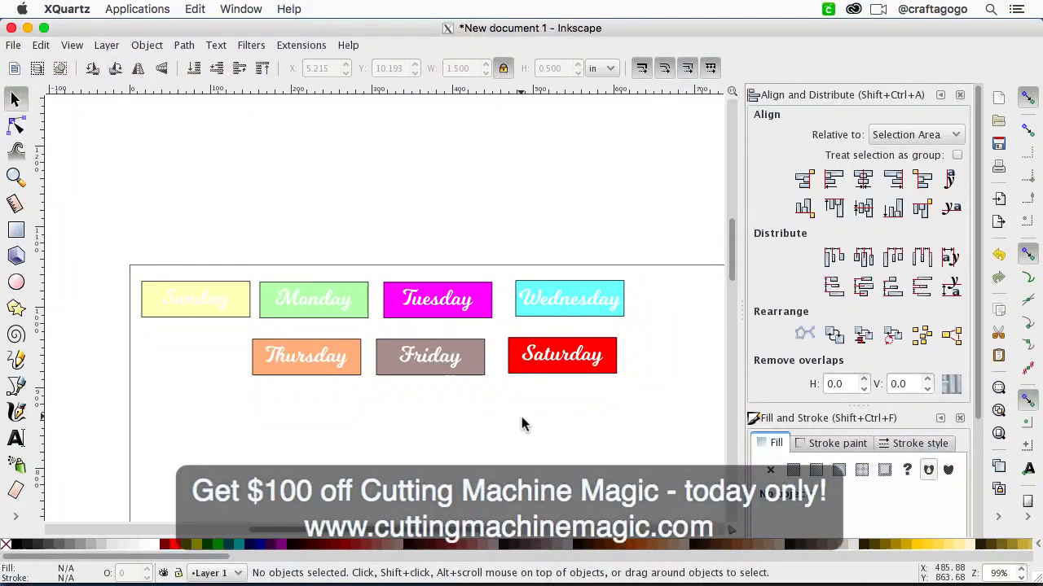
{"action": "left_click", "coordinate": [210, 308]}
{"action": "left_click", "coordinate": [210, 301]}
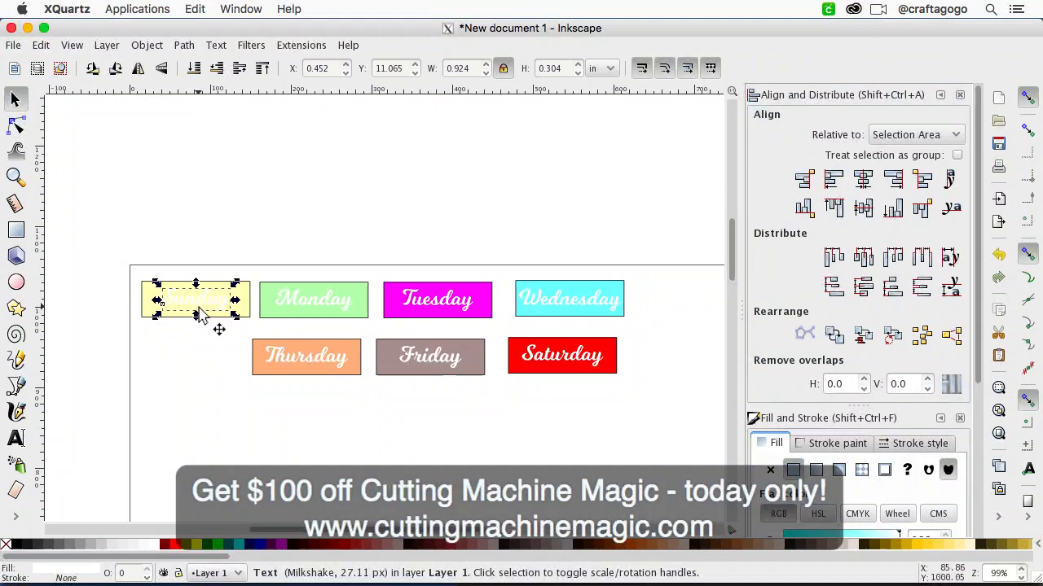
{"action": "left_click", "coordinate": [342, 313], "text": "shift"}
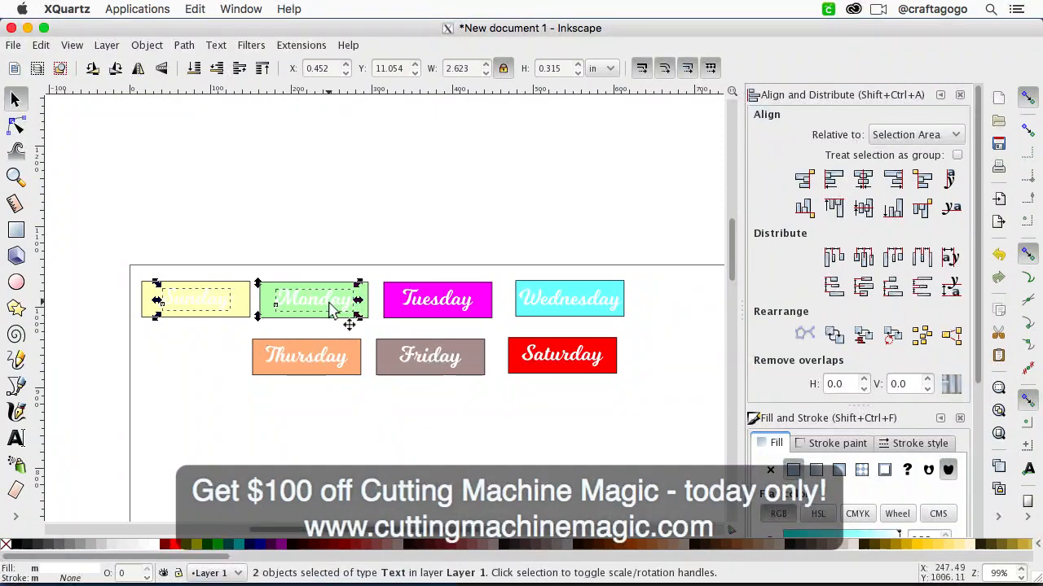
{"action": "left_click", "coordinate": [481, 307], "text": "shift"}
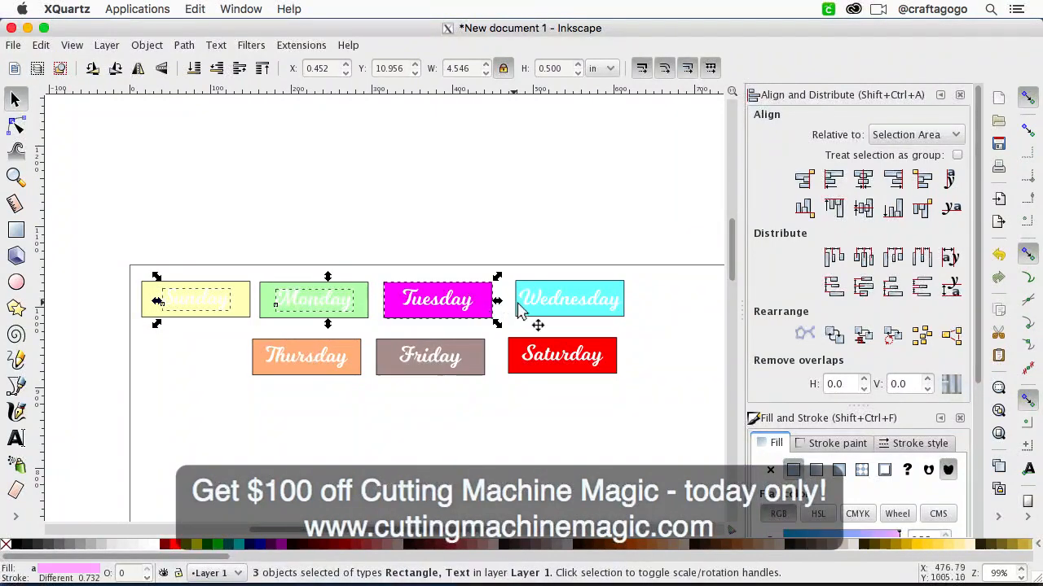
{"action": "left_click", "coordinate": [430, 350]}
Step: Select all seven weekday texts without their rectangles and try to convert them with Stroke to Path
{"action": "left_click", "coordinate": [207, 302]}
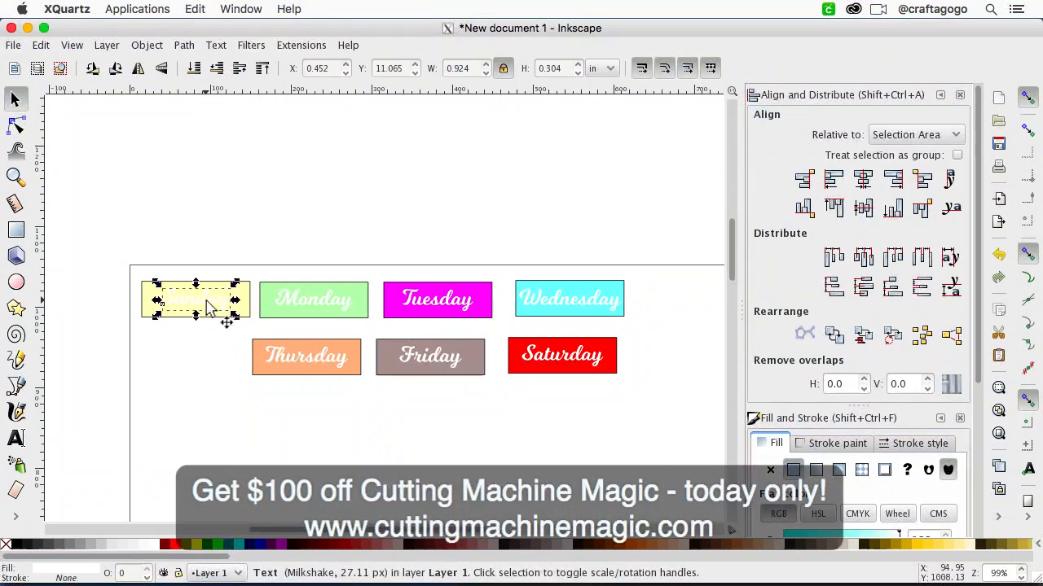
{"action": "left_click", "coordinate": [326, 308], "text": "shift"}
{"action": "left_click", "coordinate": [432, 308], "text": "shift"}
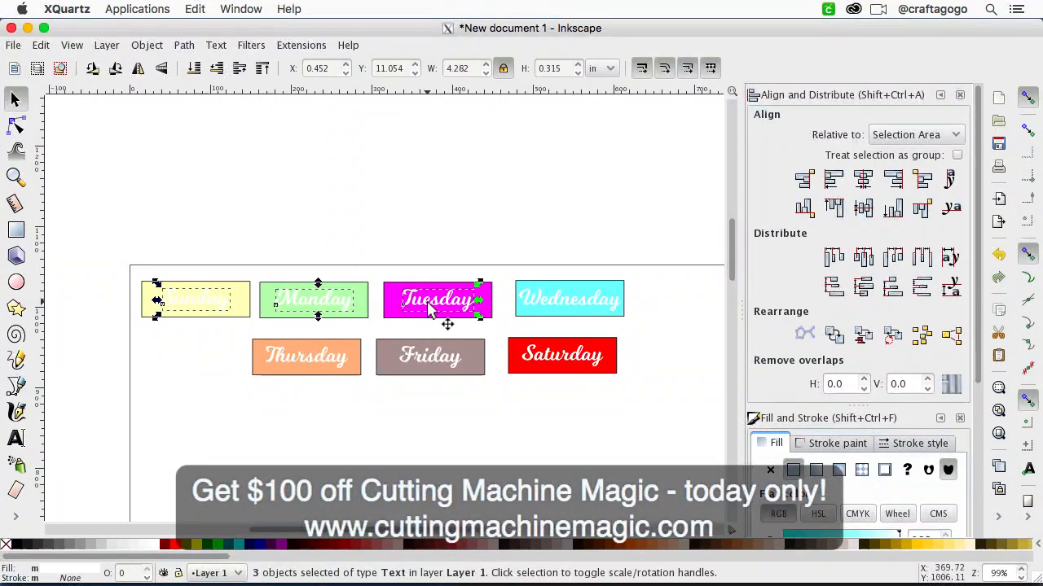
{"action": "left_click", "coordinate": [555, 304], "text": "shift"}
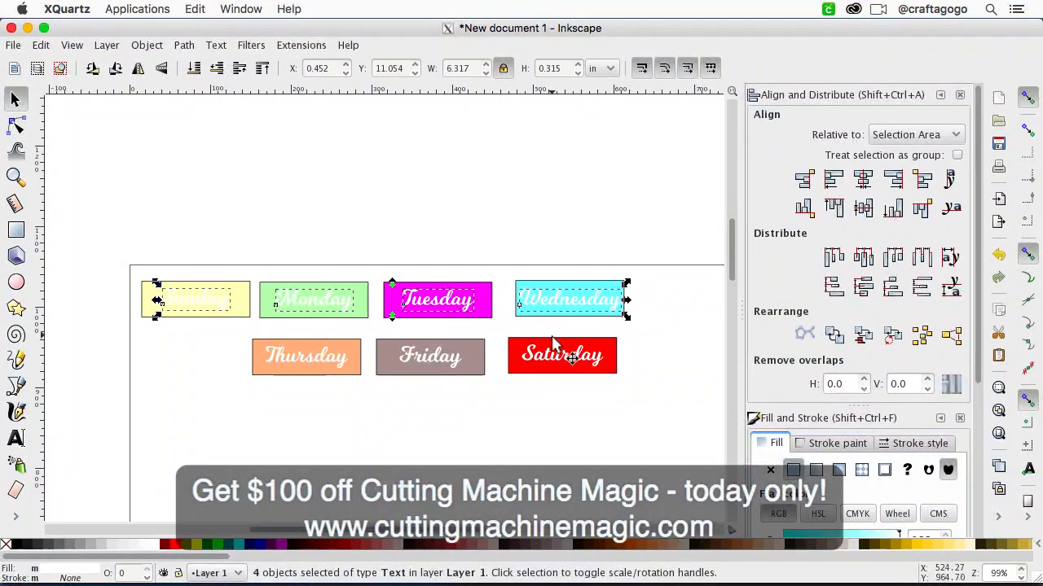
{"action": "left_click", "coordinate": [550, 365], "text": "shift"}
{"action": "left_click", "coordinate": [437, 360], "text": "shift"}
{"action": "left_click", "coordinate": [327, 363], "text": "shift"}
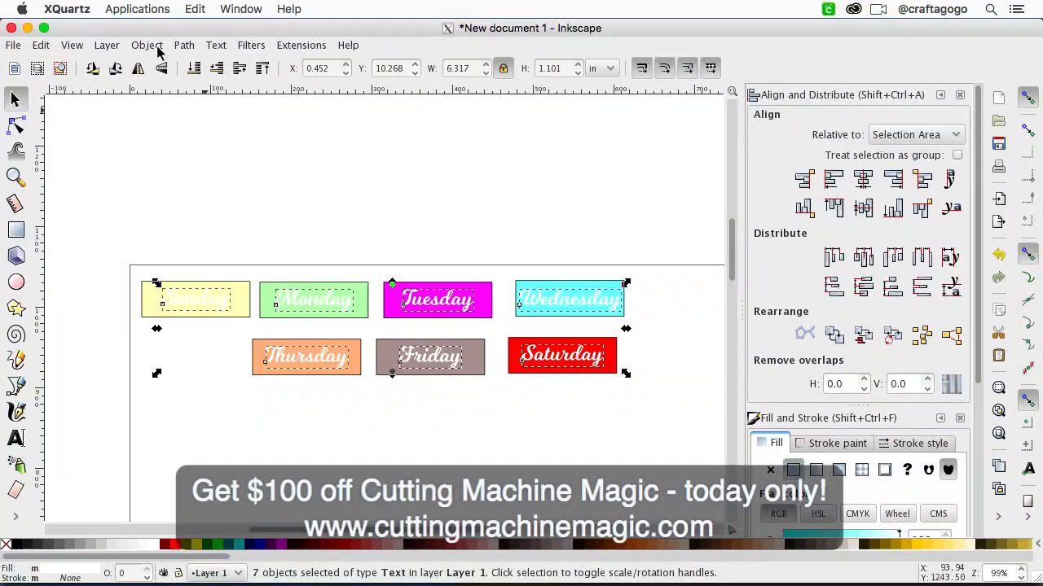
{"action": "left_click", "coordinate": [187, 45]}
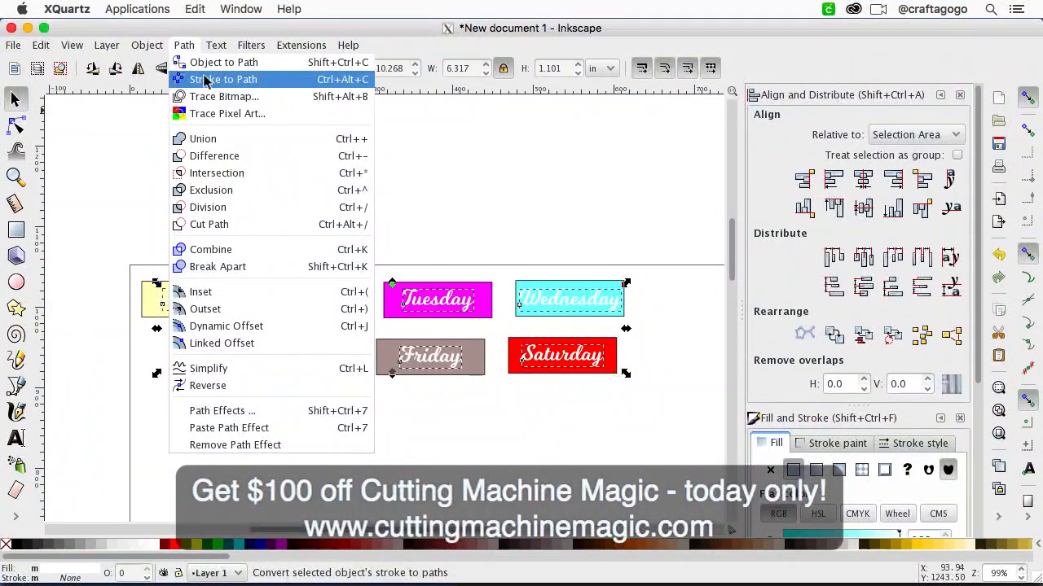
{"action": "left_click", "coordinate": [205, 79]}
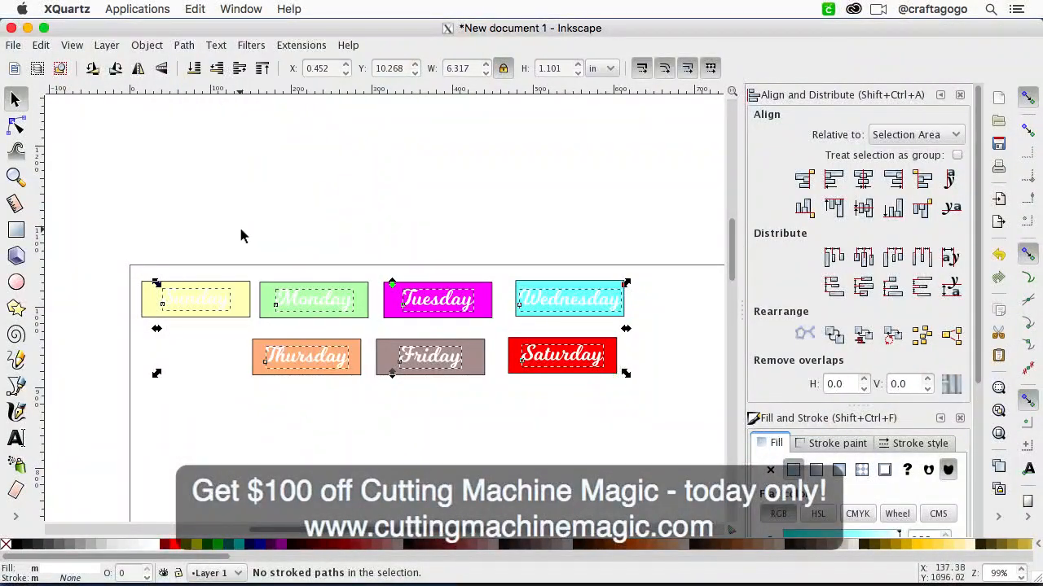
Step: Check the Sunday text for editable path nodes with the Node tool
{"action": "left_click", "coordinate": [17, 124]}
{"action": "left_click", "coordinate": [193, 179]}
{"action": "left_click", "coordinate": [203, 303]}
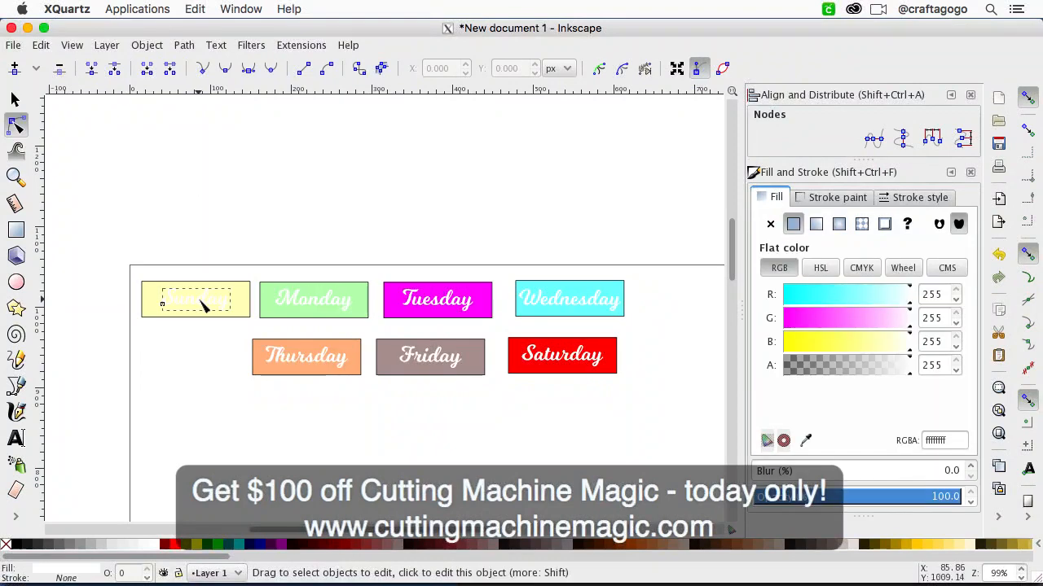
Step: Undo the last swatch fill applied to the Saturday rectangle
{"action": "left_click", "coordinate": [41, 45]}
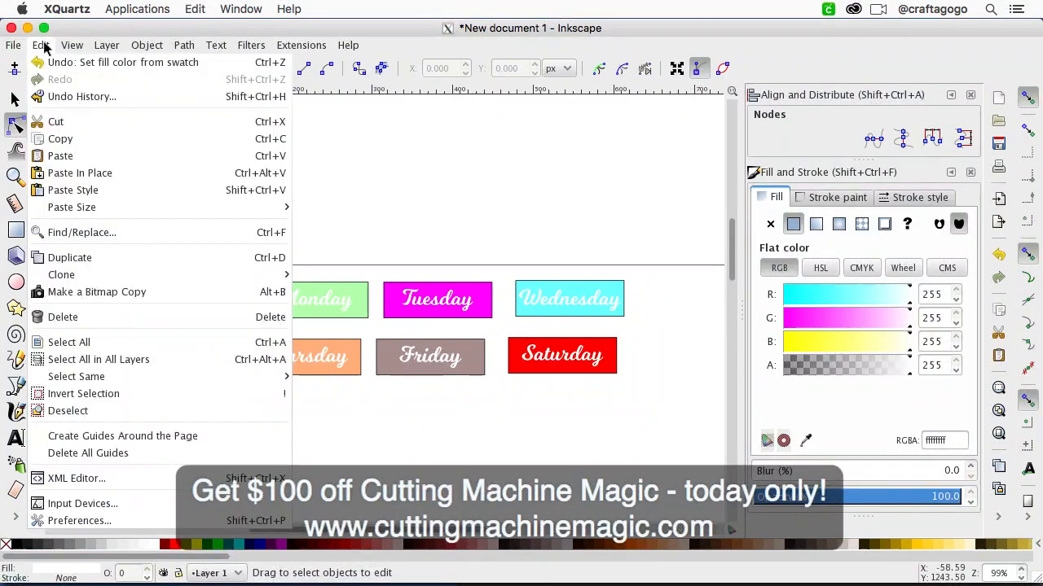
{"action": "left_click", "coordinate": [57, 65]}
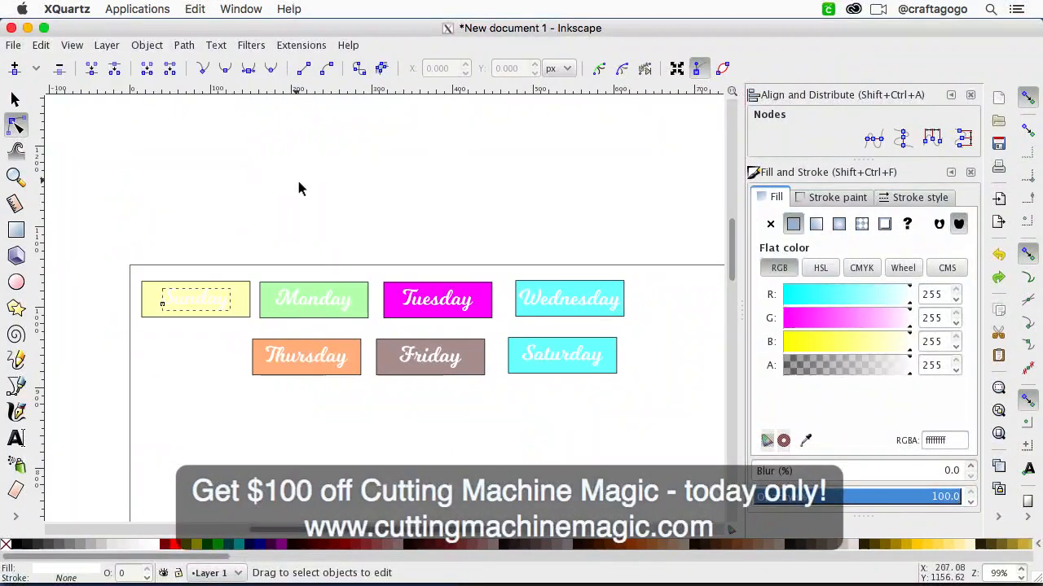
Step: Examine the Sunday text up close with the Node tool to see whether it has path nodes
{"action": "left_click", "coordinate": [208, 303]}
{"action": "key", "text": "plus"}
{"action": "key", "text": "plus"}
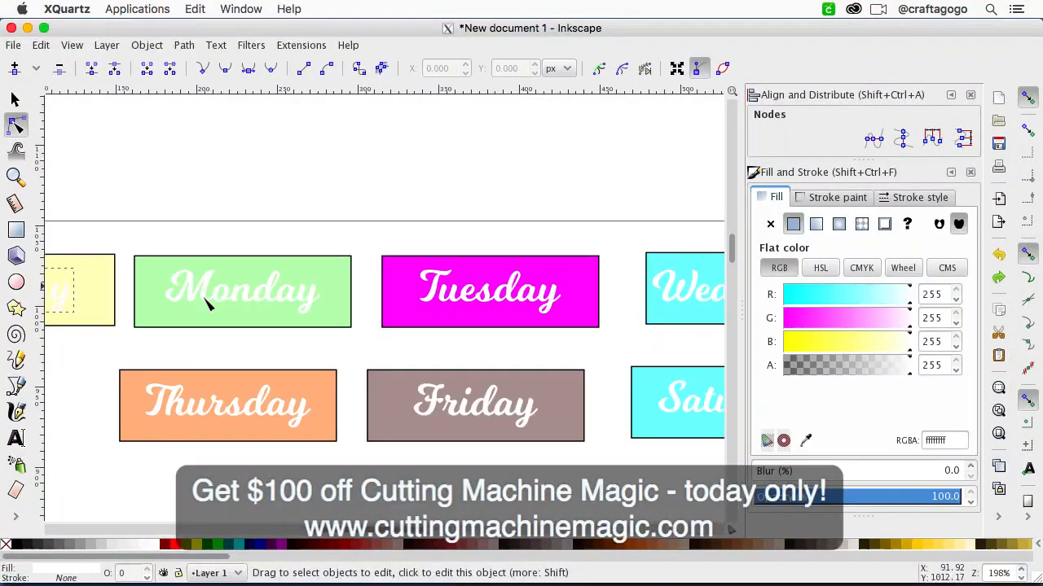
{"action": "scroll", "coordinate": [207, 302], "scroll_direction": "right", "scroll_amount": 18}
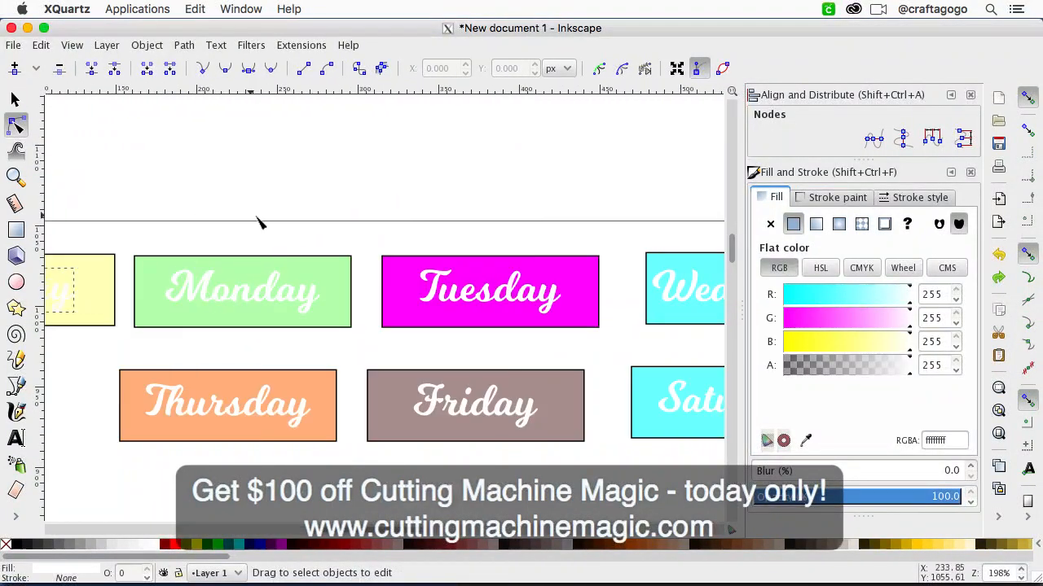
{"action": "scroll", "coordinate": [259, 219], "scroll_direction": "left", "scroll_amount": 3}
{"action": "scroll", "coordinate": [259, 220], "scroll_direction": "down", "scroll_amount": 1}
{"action": "left_click", "coordinate": [256, 169]}
{"action": "left_click", "coordinate": [156, 268]}
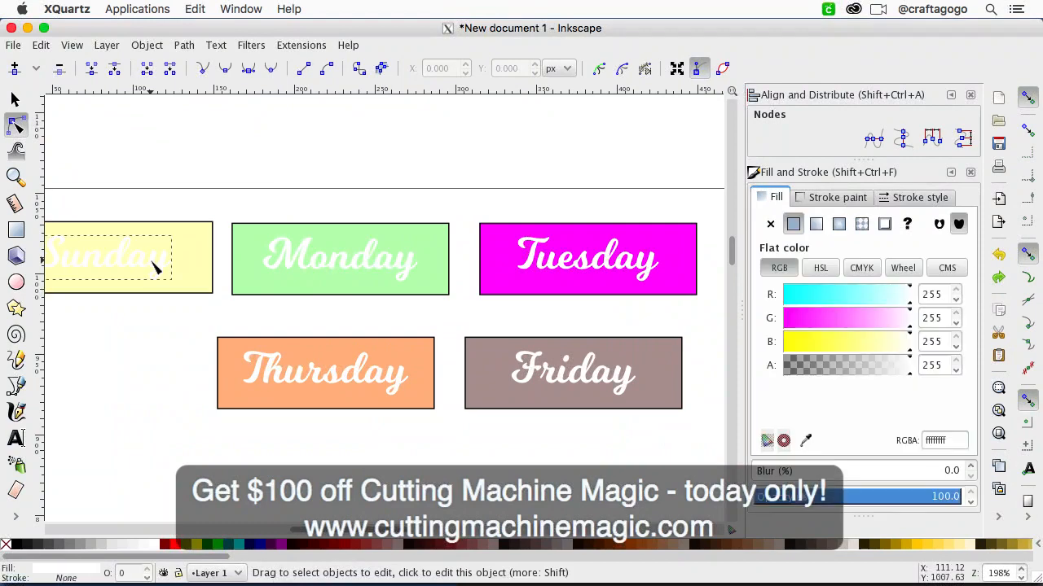
{"action": "scroll", "coordinate": [263, 304], "scroll_direction": "left", "scroll_amount": 8}
{"action": "scroll", "coordinate": [260, 304], "scroll_direction": "right", "scroll_amount": 6}
{"action": "scroll", "coordinate": [260, 304], "scroll_direction": "up", "scroll_amount": 4}
{"action": "scroll", "coordinate": [260, 304], "scroll_direction": "down", "scroll_amount": 2}
{"action": "scroll", "coordinate": [261, 304], "scroll_direction": "left", "scroll_amount": 2}
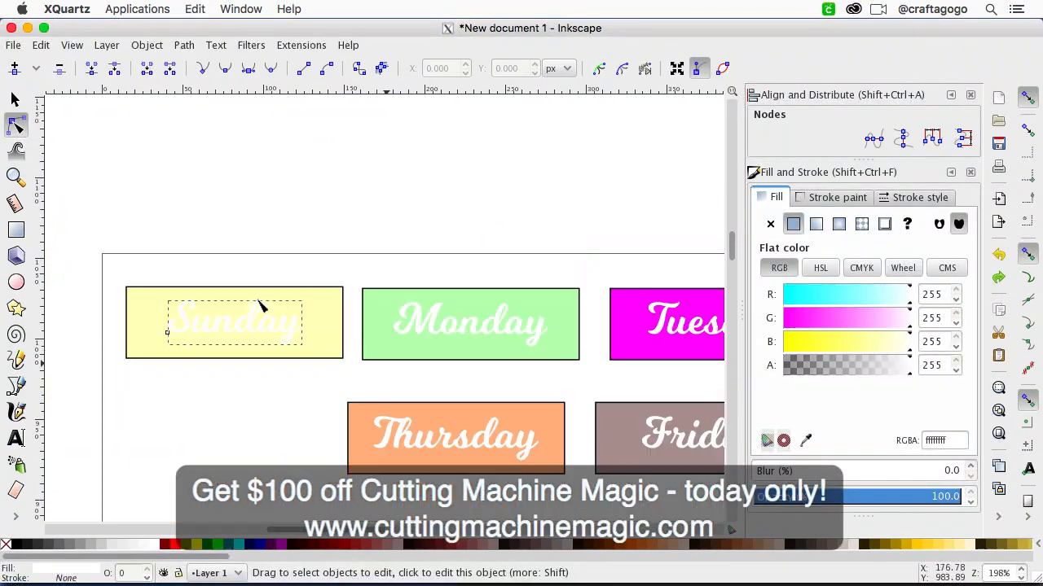
Step: Convert the Sunday text to a path with Union and check its nodes with the Node tool
{"action": "left_click", "coordinate": [14, 97]}
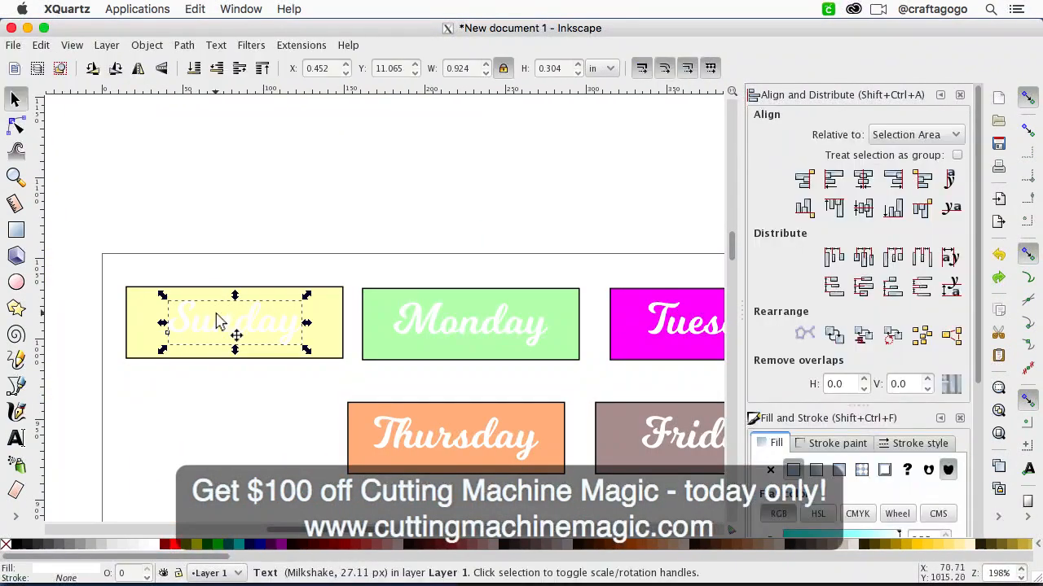
{"action": "left_click", "coordinate": [183, 45]}
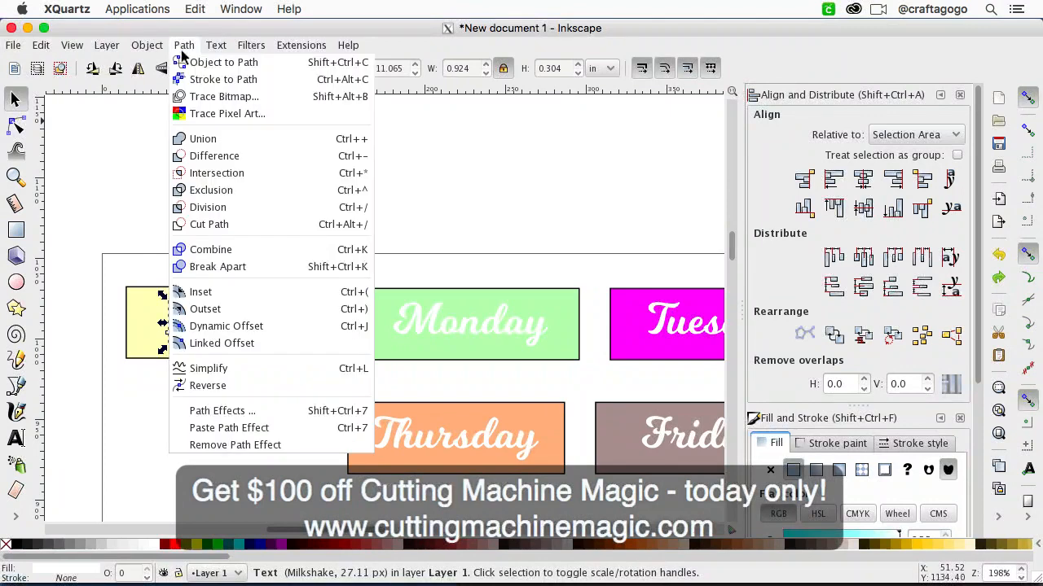
{"action": "left_click", "coordinate": [217, 154]}
{"action": "key", "text": "n"}
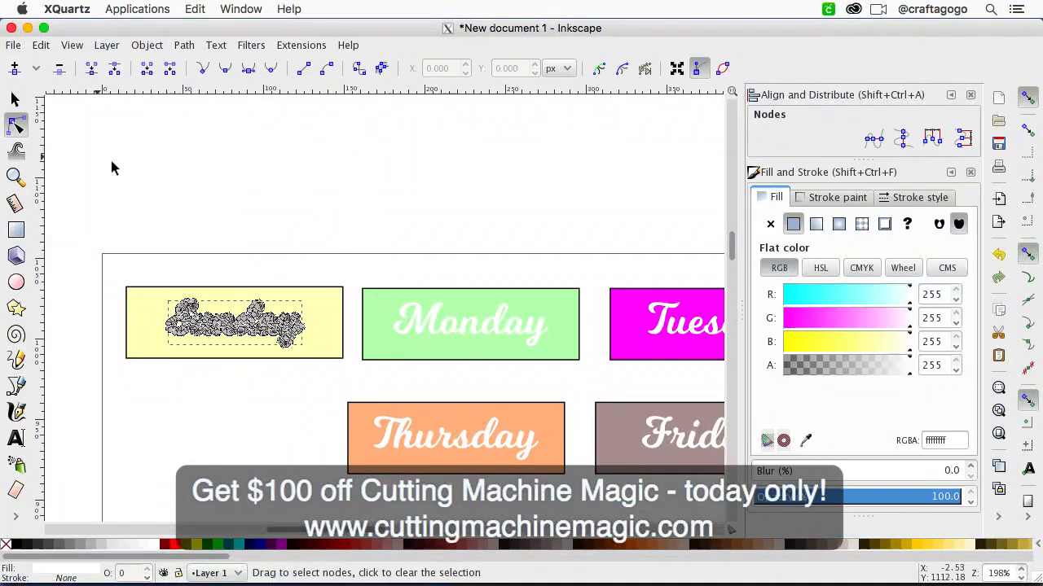
{"action": "key", "text": "Escape"}
{"action": "left_click", "coordinate": [241, 331]}
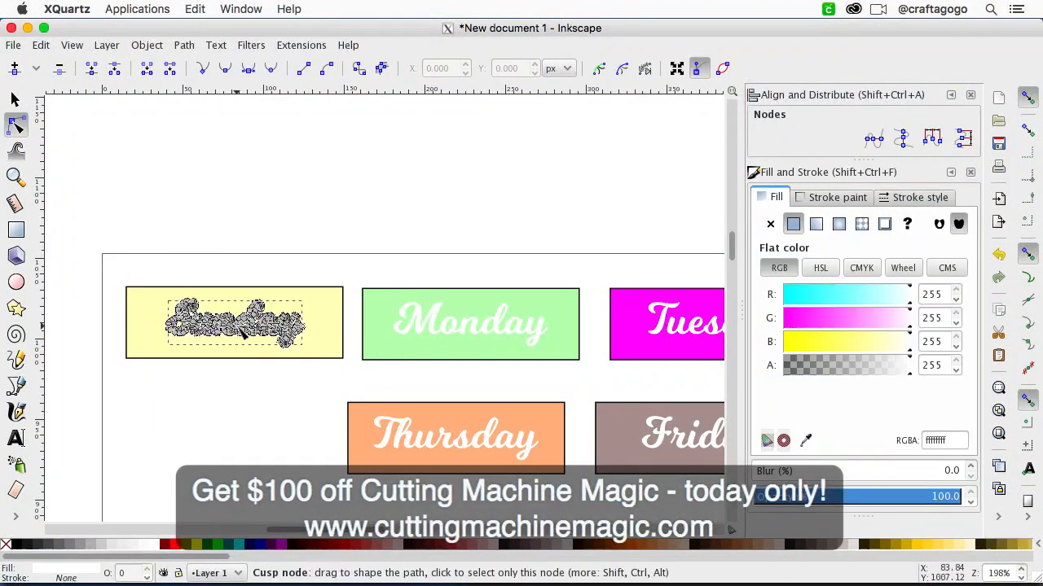
{"action": "left_click", "coordinate": [286, 242]}
{"action": "left_click", "coordinate": [276, 332]}
{"action": "left_click", "coordinate": [281, 248]}
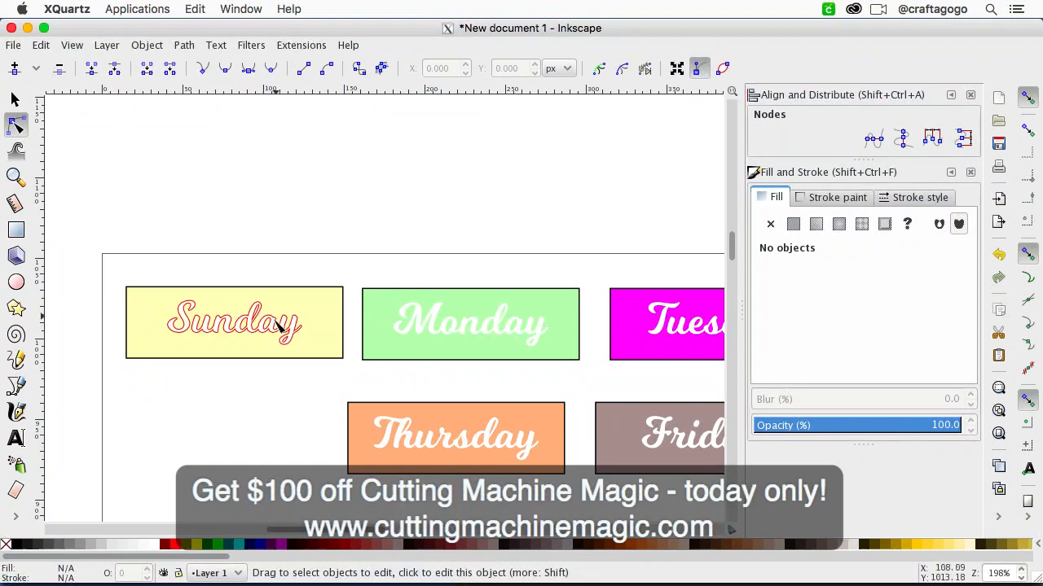
Step: Convert the Monday text to a path with Union and check its nodes with the Node tool
{"action": "left_click", "coordinate": [422, 330]}
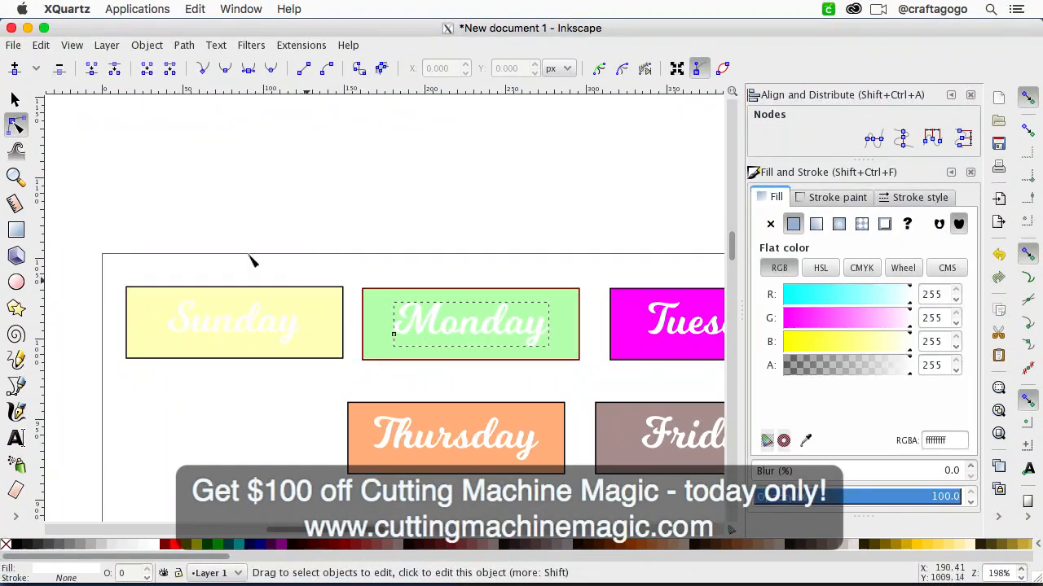
{"action": "left_click", "coordinate": [15, 98]}
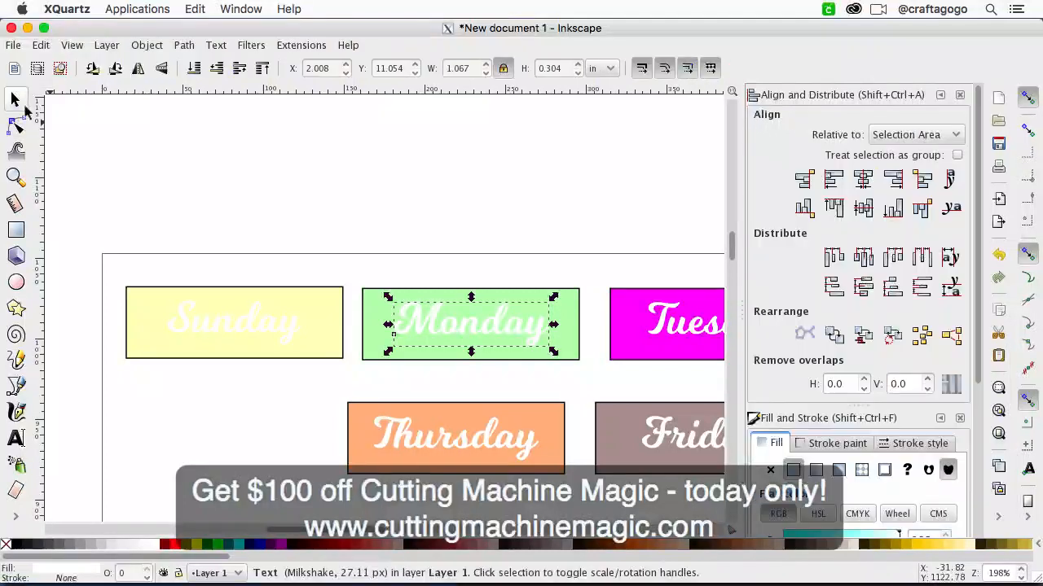
{"action": "left_click", "coordinate": [147, 47]}
{"action": "mouse_move", "coordinate": [184, 46]}
{"action": "left_click", "coordinate": [236, 138]}
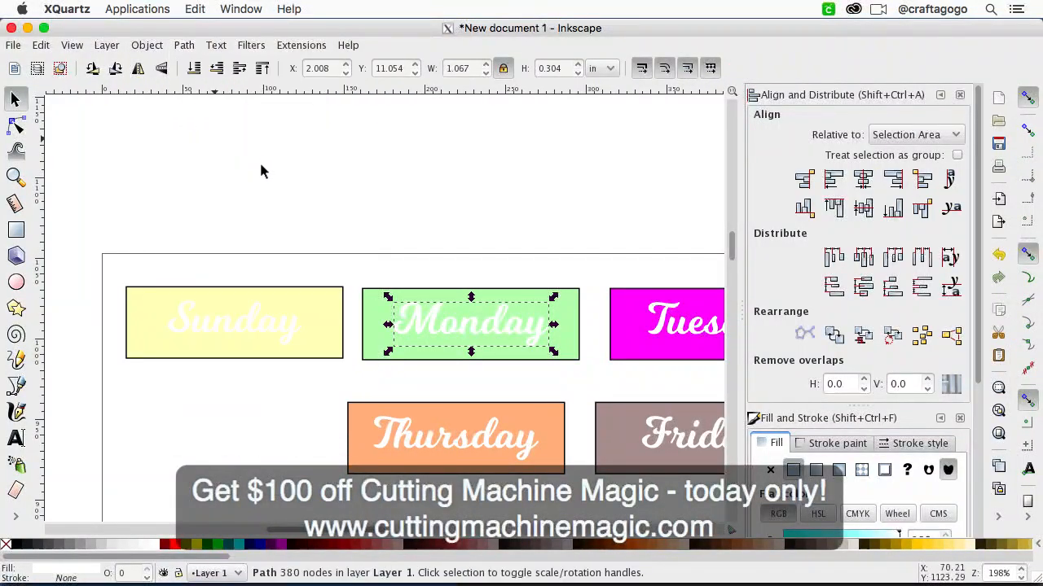
{"action": "scroll", "coordinate": [396, 221], "scroll_direction": "right", "scroll_amount": 1}
{"action": "left_click", "coordinate": [17, 124]}
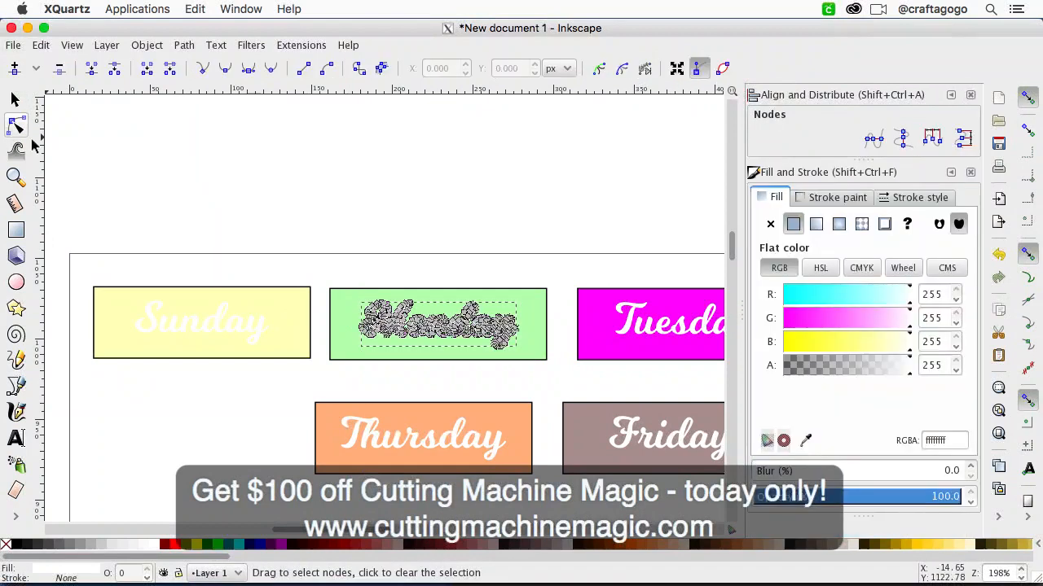
Step: Convert the Tuesday text on the magenta rectangle to a path with Union
{"action": "scroll", "coordinate": [540, 194], "scroll_direction": "right", "scroll_amount": 10}
{"action": "scroll", "coordinate": [540, 193], "scroll_direction": "down", "scroll_amount": 2}
{"action": "left_click", "coordinate": [343, 276]}
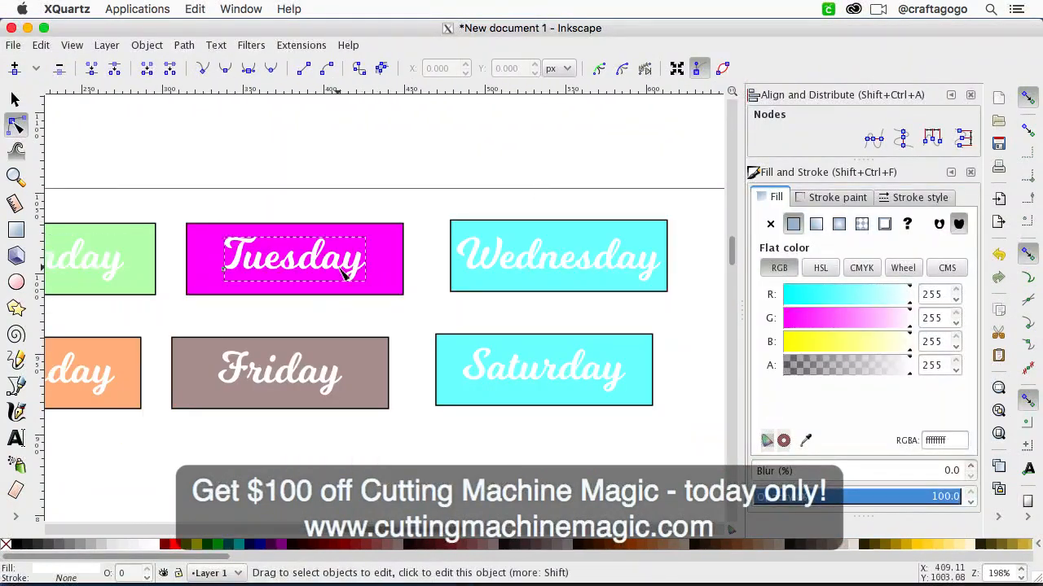
{"action": "key", "text": "minus"}
{"action": "key", "text": "minus"}
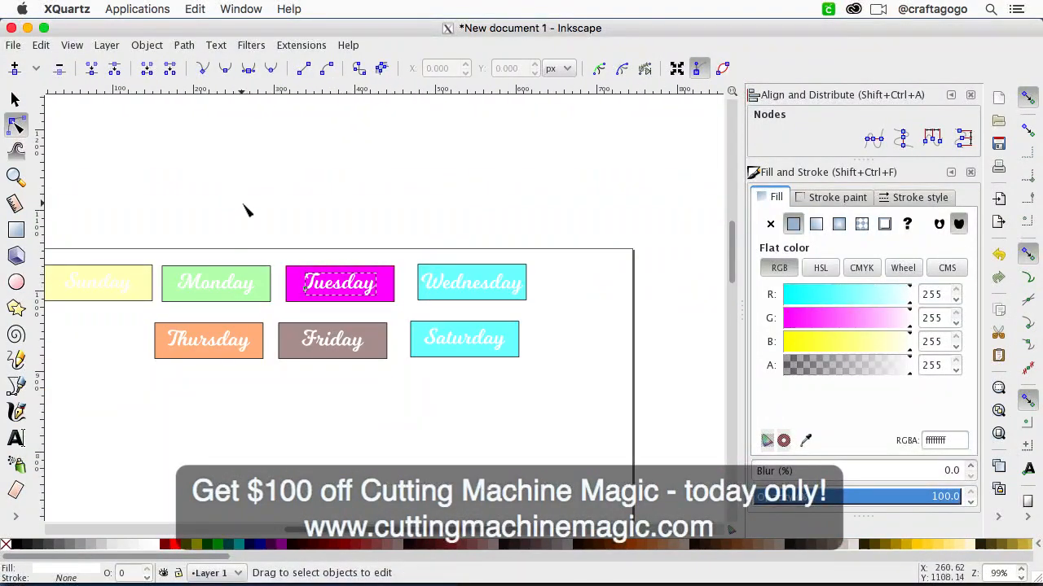
{"action": "left_click", "coordinate": [147, 45]}
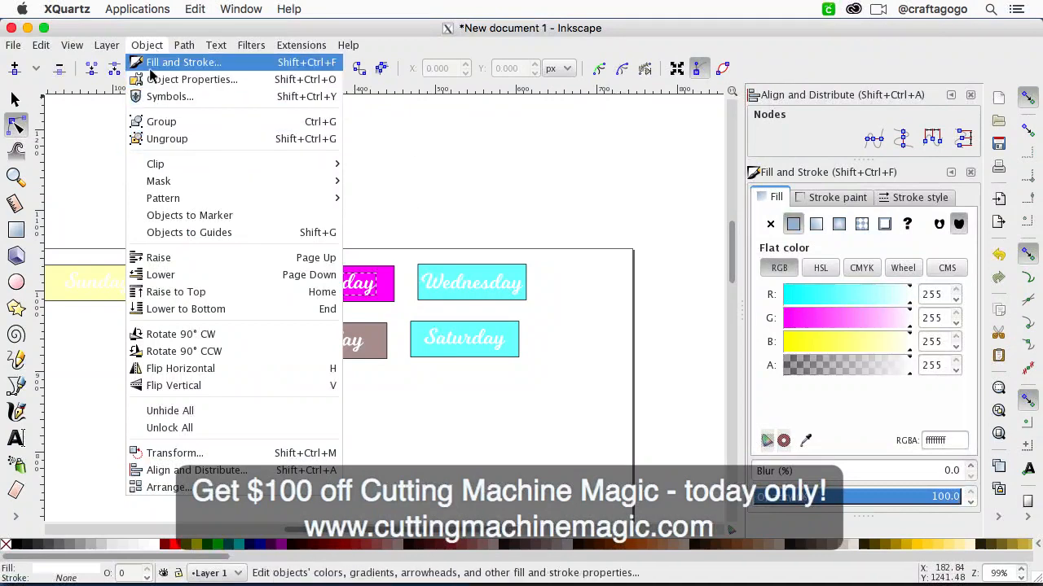
{"action": "left_click", "coordinate": [202, 142]}
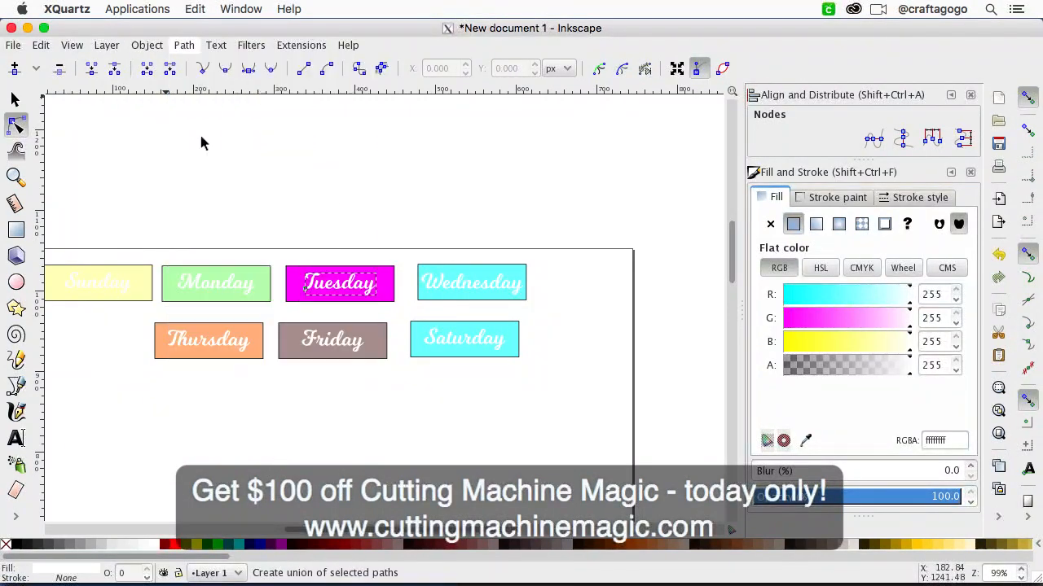
Step: Convert the Wednesday text on the cyan rectangle to a path with Union
{"action": "left_click", "coordinate": [481, 285]}
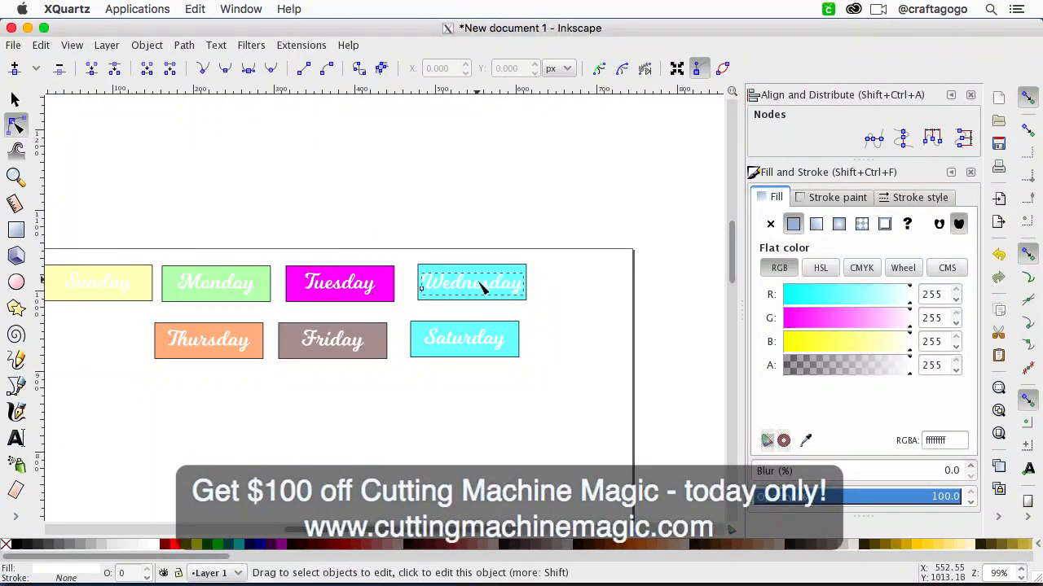
{"action": "left_click", "coordinate": [184, 46]}
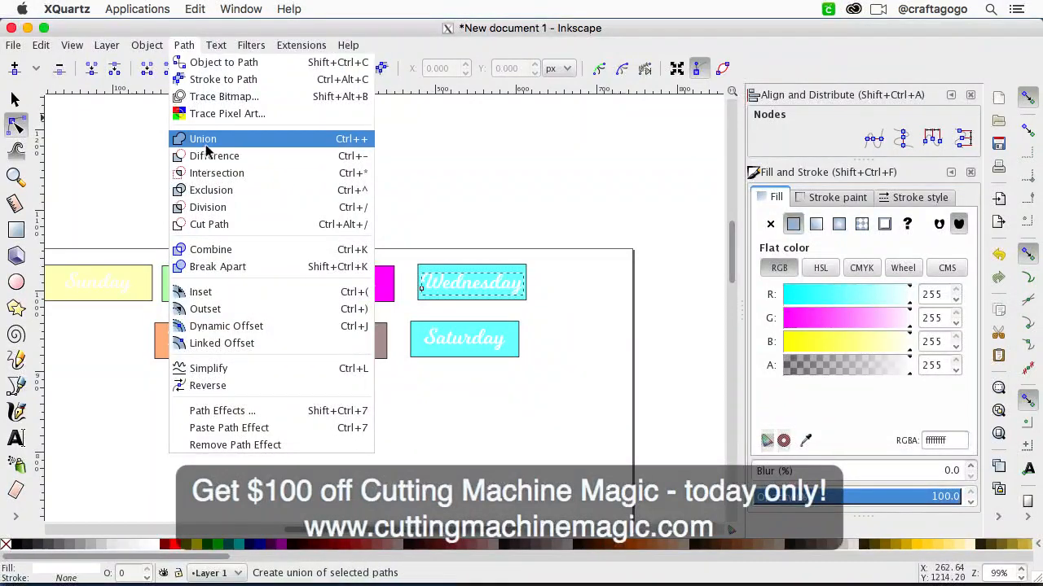
{"action": "left_click", "coordinate": [206, 143]}
{"action": "left_click", "coordinate": [478, 156]}
Step: Fill the rectangle behind the Saturday text with red (ff0000ff), leaving the text white
{"action": "left_click", "coordinate": [521, 354]}
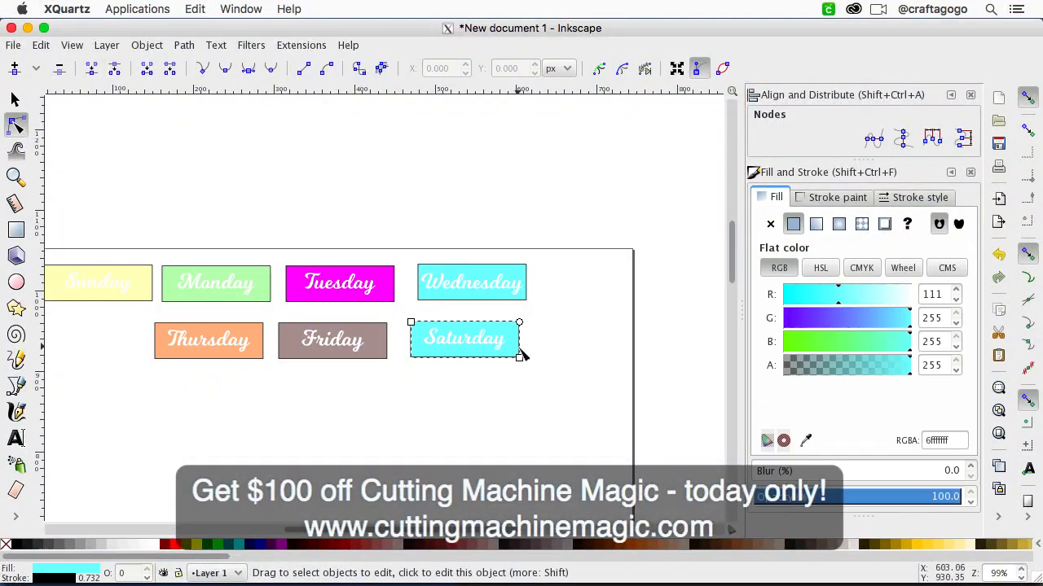
{"action": "left_click", "coordinate": [176, 544]}
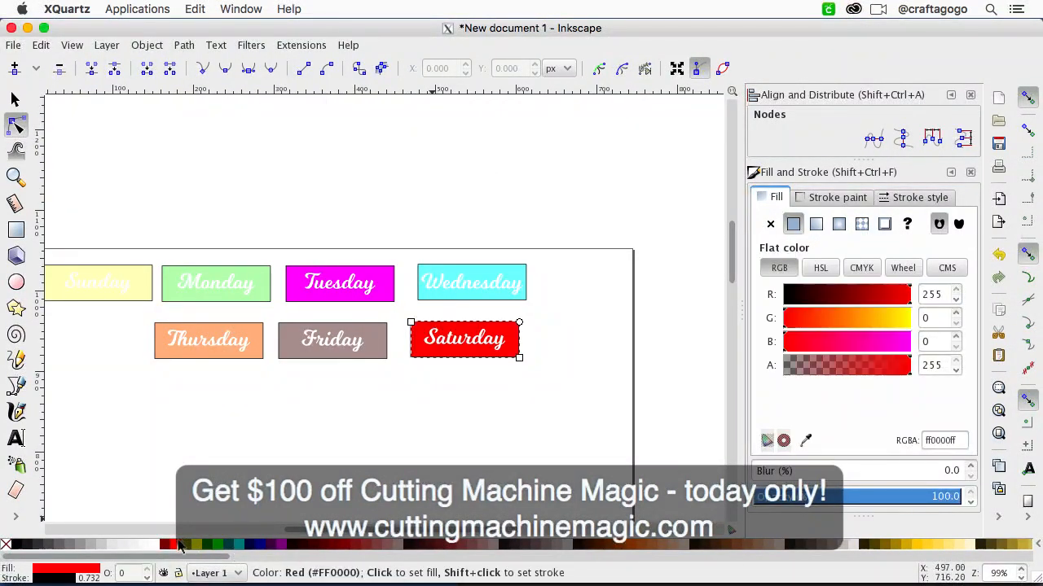
{"action": "left_click", "coordinate": [214, 431]}
Step: Convert the Thursday text and the Friday text to paths, applying Union to each one separately
{"action": "left_click", "coordinate": [452, 294]}
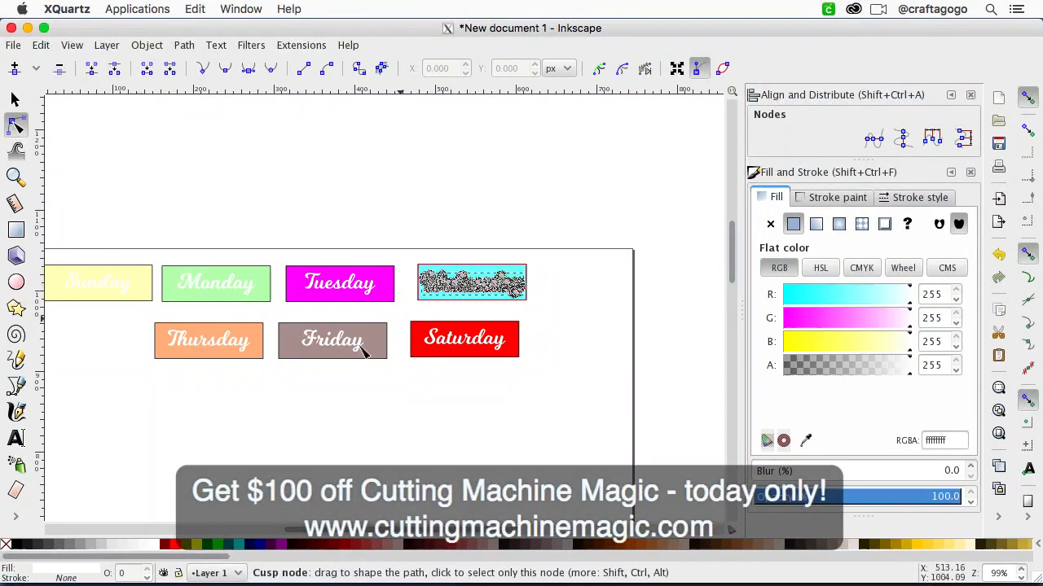
{"action": "left_click", "coordinate": [217, 348]}
{"action": "left_click", "coordinate": [184, 45]}
{"action": "left_click", "coordinate": [200, 139]}
{"action": "left_click", "coordinate": [337, 342]}
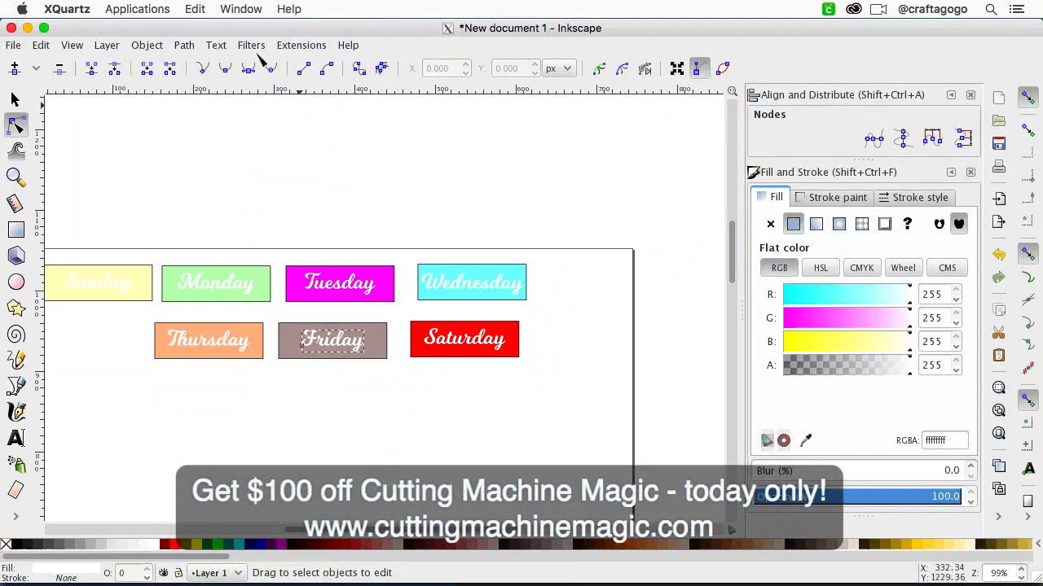
{"action": "left_click", "coordinate": [184, 45]}
{"action": "left_click", "coordinate": [203, 138]}
Step: Convert the Saturday text on the red rectangle to a path with Union and clear the selection
{"action": "left_click", "coordinate": [449, 326]}
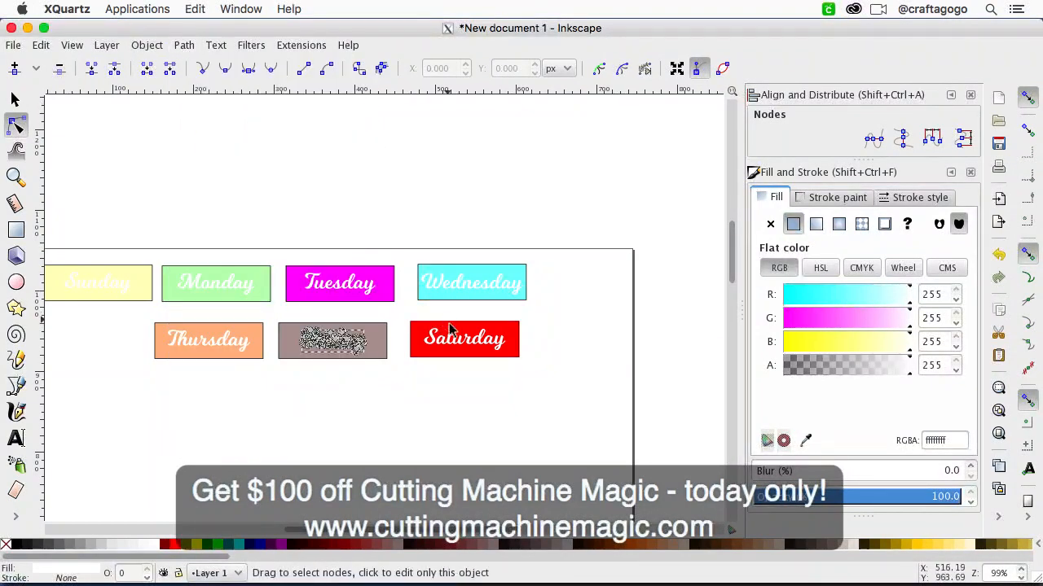
{"action": "left_click", "coordinate": [184, 44]}
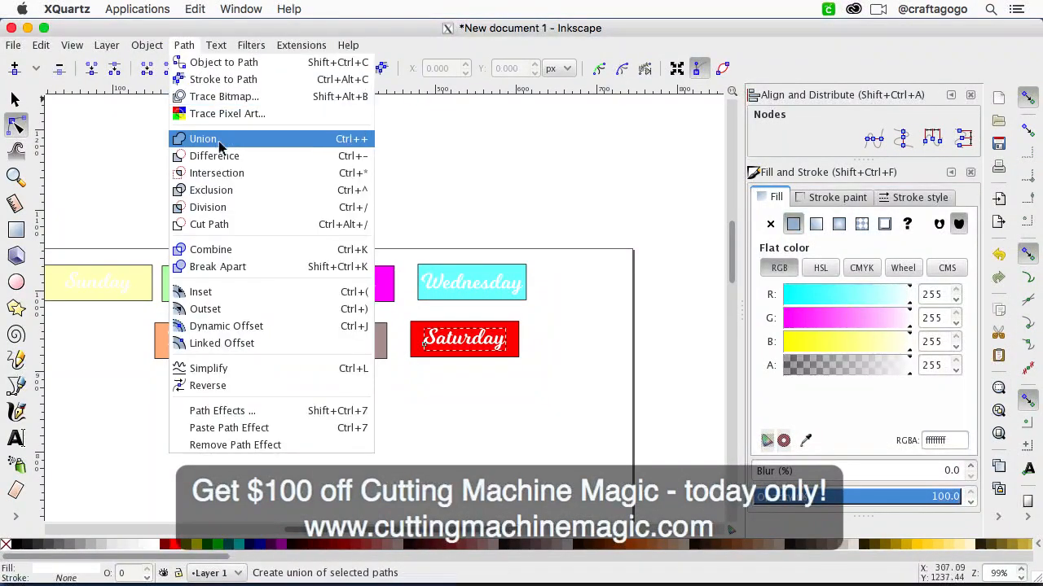
{"action": "left_click", "coordinate": [204, 139]}
{"action": "scroll", "coordinate": [291, 181], "scroll_direction": "left", "scroll_amount": 5}
{"action": "scroll", "coordinate": [291, 181], "scroll_direction": "right", "scroll_amount": 2}
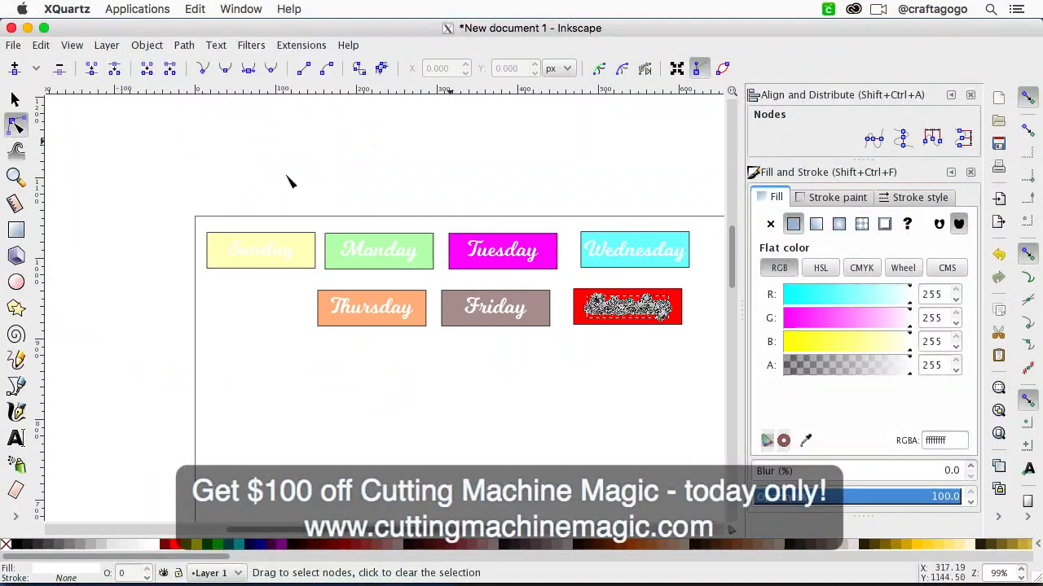
{"action": "left_click", "coordinate": [208, 222]}
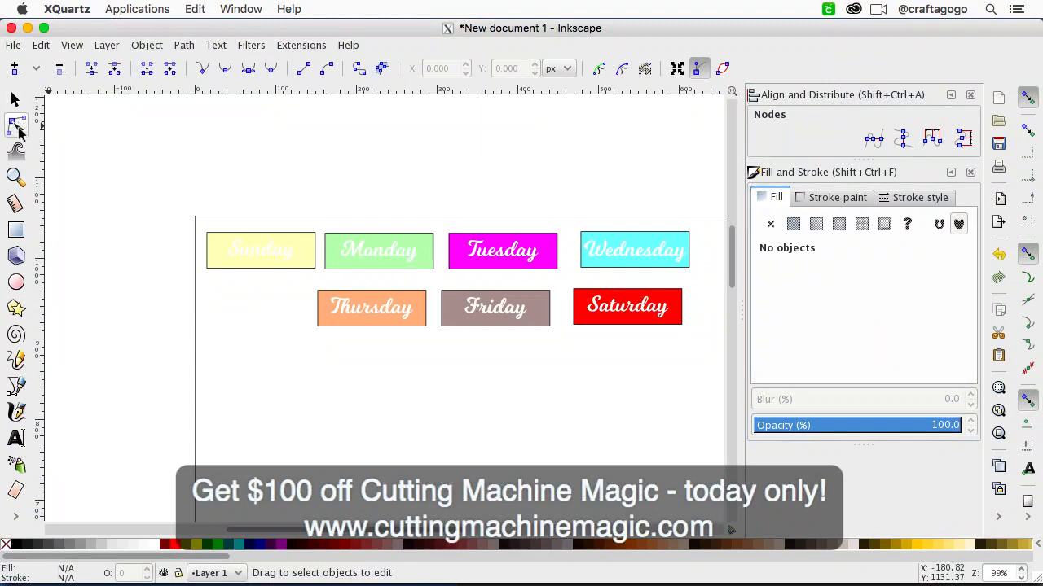
Step: Fill the rectangle behind the Sunday text with a golden yellow swatch so the white text stands out
{"action": "left_click", "coordinate": [16, 99]}
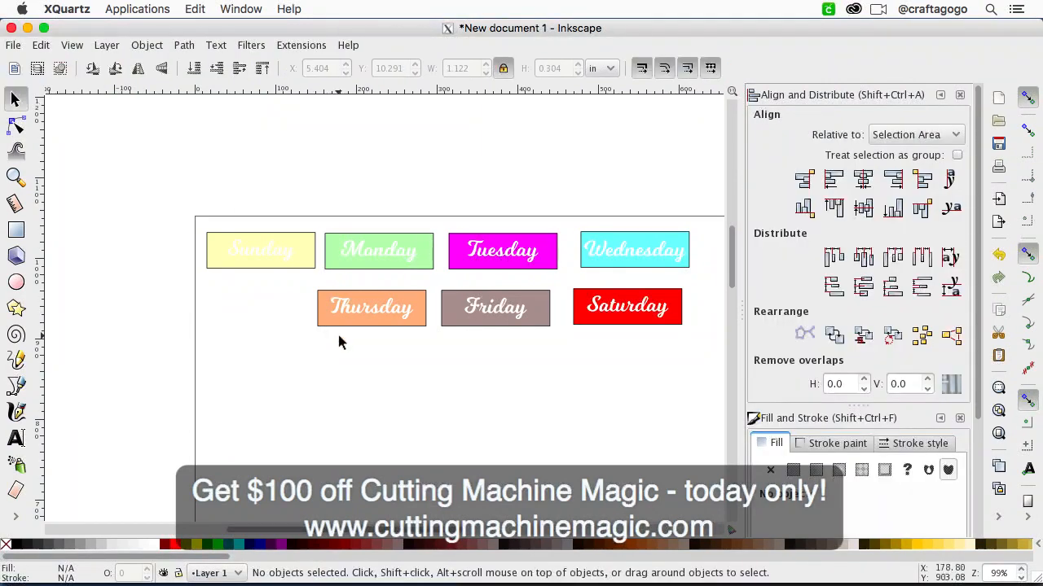
{"action": "left_click_drag", "start_coordinate": [315, 276], "coordinate": [200, 229]}
{"action": "left_click", "coordinate": [229, 329]}
{"action": "left_click", "coordinate": [215, 265]}
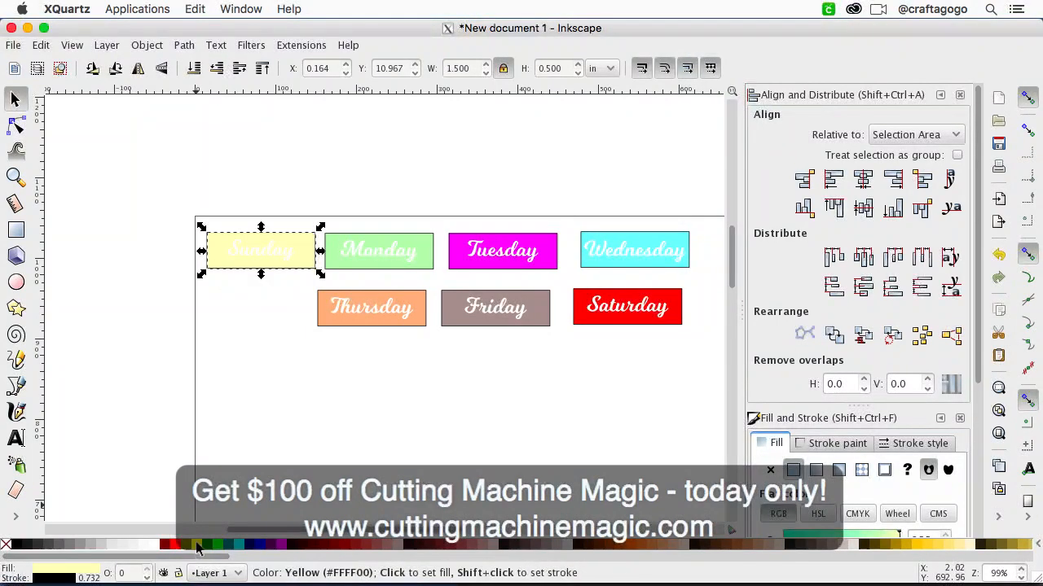
{"action": "left_click", "coordinate": [920, 544]}
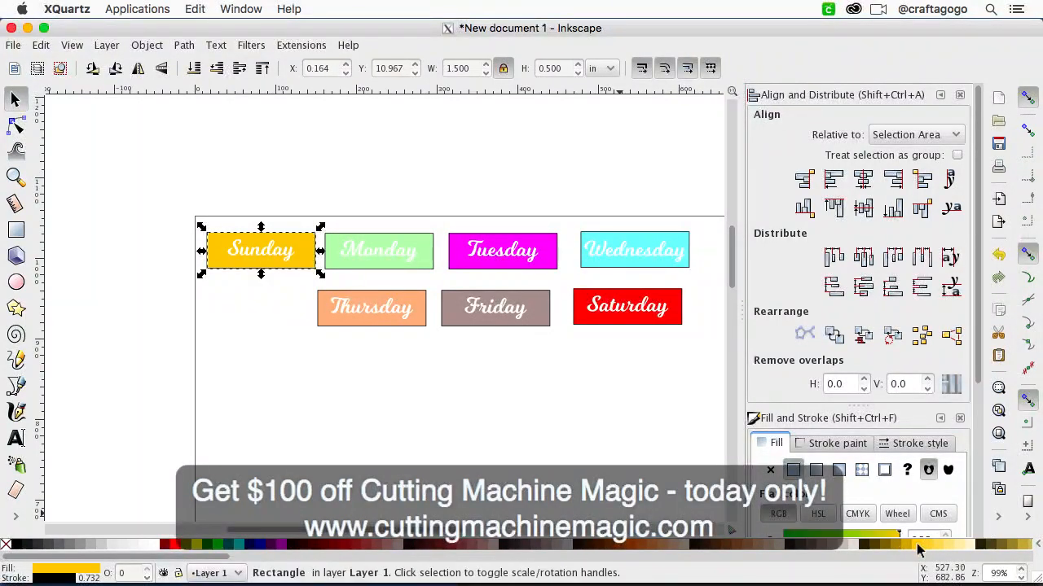
{"action": "left_click", "coordinate": [260, 338]}
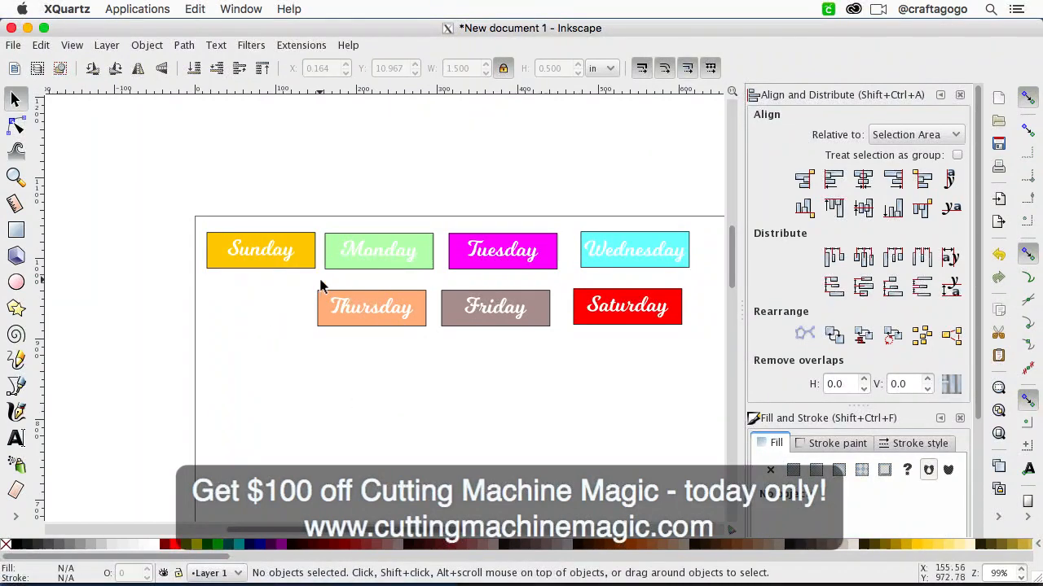
Step: Group the Sunday text with its golden rectangle, and the Monday text with its green rectangle, as two separate groups
{"action": "left_click_drag", "start_coordinate": [320, 281], "coordinate": [189, 220]}
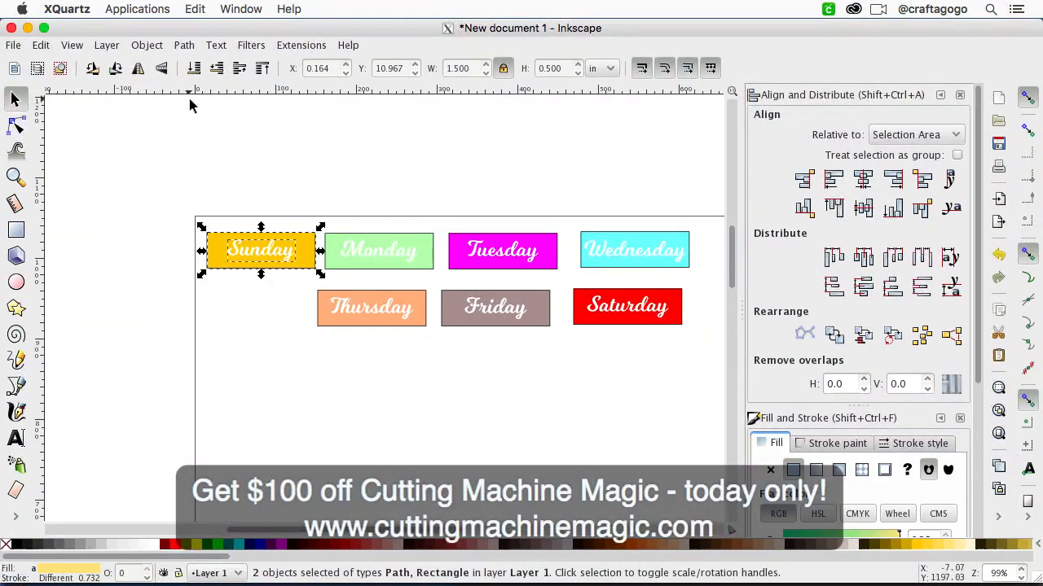
{"action": "left_click", "coordinate": [146, 45]}
{"action": "left_click", "coordinate": [171, 120]}
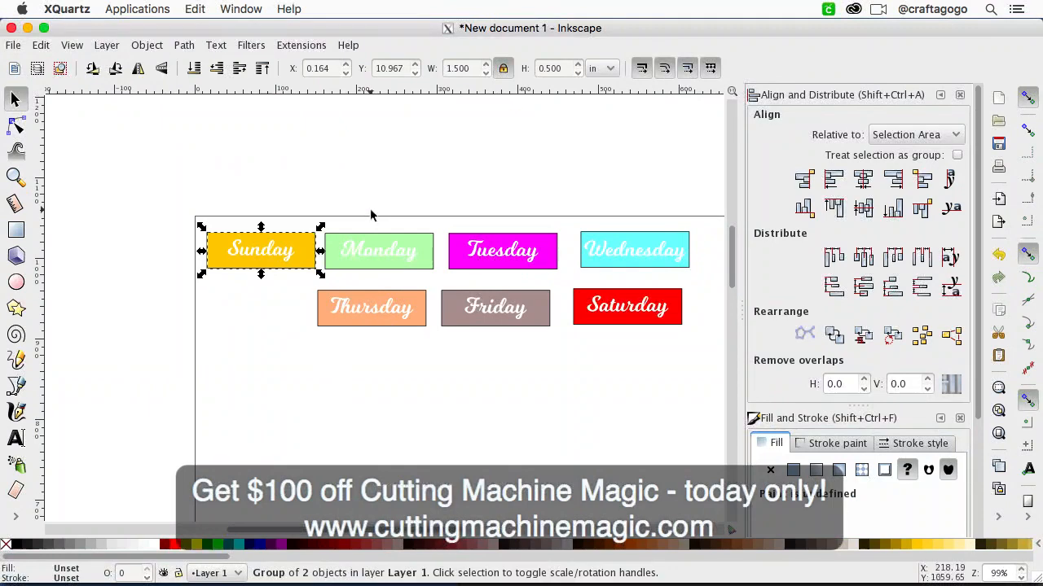
{"action": "left_click", "coordinate": [448, 288]}
{"action": "left_click_drag", "start_coordinate": [441, 282], "coordinate": [317, 219]}
{"action": "left_click", "coordinate": [147, 45]}
{"action": "left_click", "coordinate": [171, 120]}
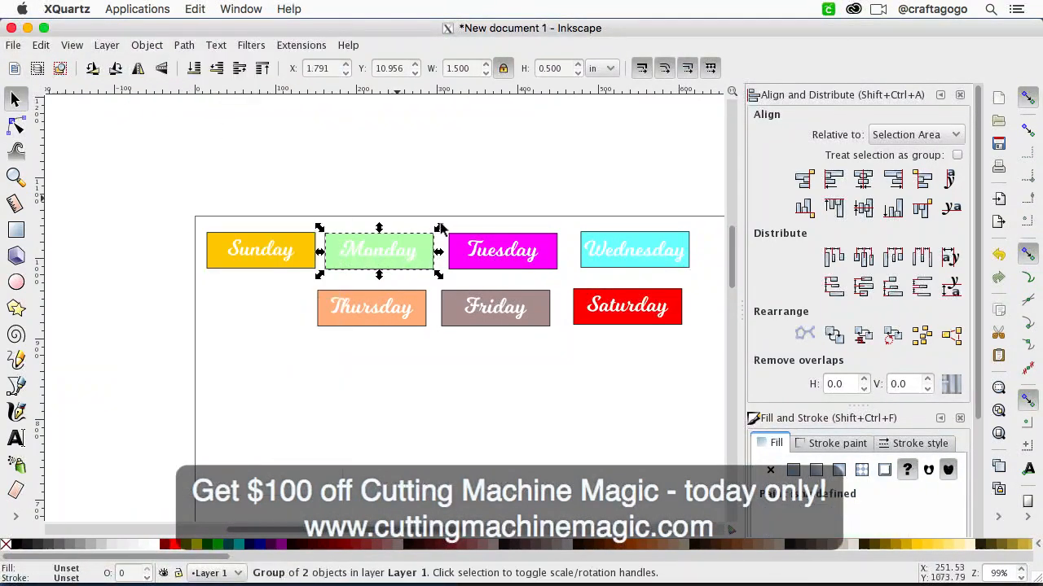
Step: Group the Tuesday text with its magenta rectangle, and the Wednesday text with its cyan rectangle, as two separate groups
{"action": "left_click_drag", "start_coordinate": [564, 282], "coordinate": [441, 216]}
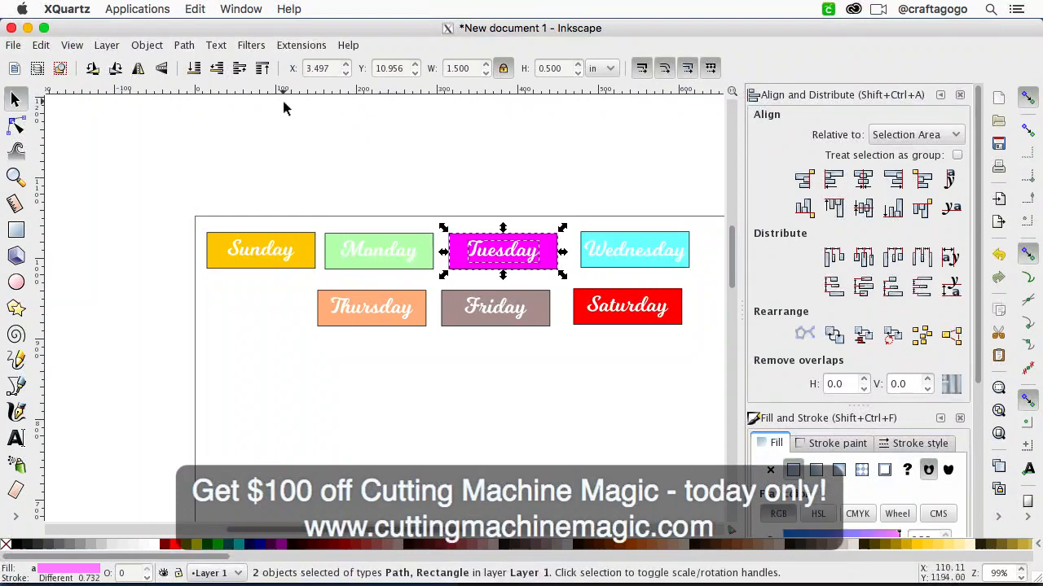
{"action": "left_click", "coordinate": [146, 45]}
{"action": "left_click", "coordinate": [157, 120]}
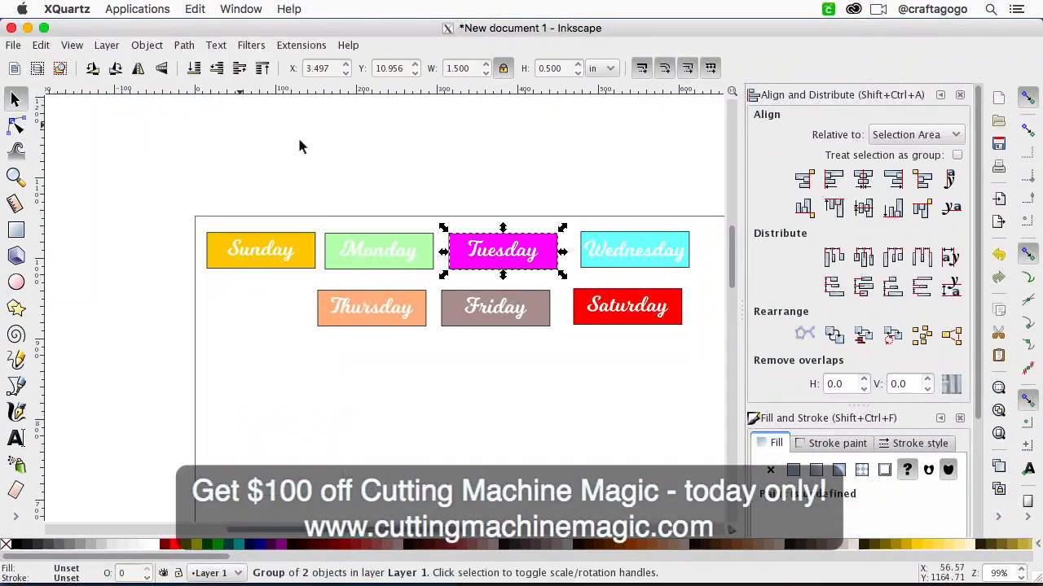
{"action": "left_click_drag", "start_coordinate": [702, 279], "coordinate": [575, 218]}
{"action": "left_click", "coordinate": [149, 44]}
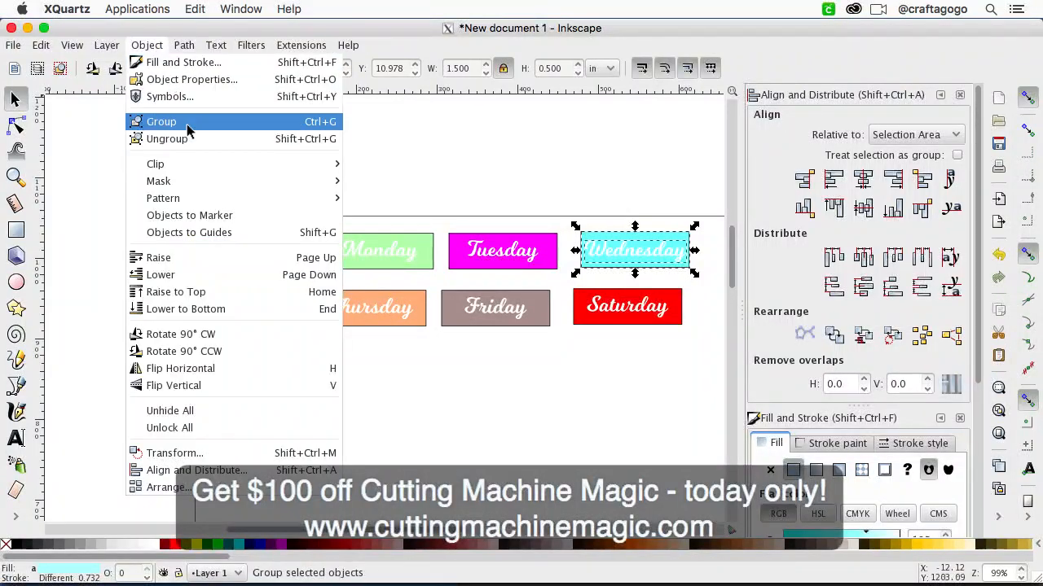
{"action": "left_click", "coordinate": [186, 120]}
Step: Group the Thursday text with its peach rectangle, and the Friday text with its taupe rectangle, as two separate groups
{"action": "left_click_drag", "start_coordinate": [432, 342], "coordinate": [293, 277]}
{"action": "left_click", "coordinate": [148, 45]}
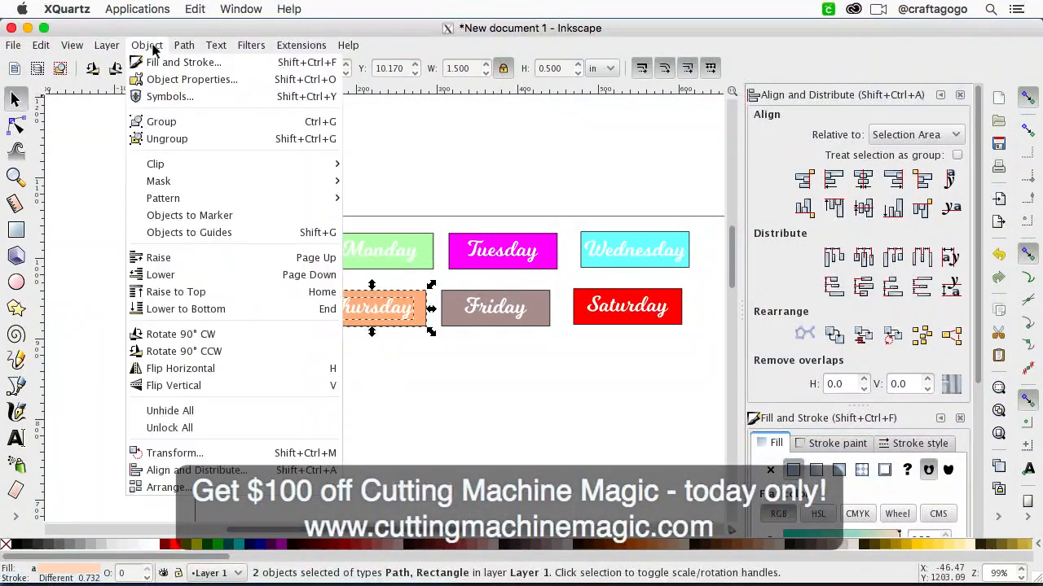
{"action": "left_click", "coordinate": [172, 119]}
{"action": "left_click_drag", "start_coordinate": [559, 344], "coordinate": [431, 281]}
{"action": "left_click", "coordinate": [147, 45]}
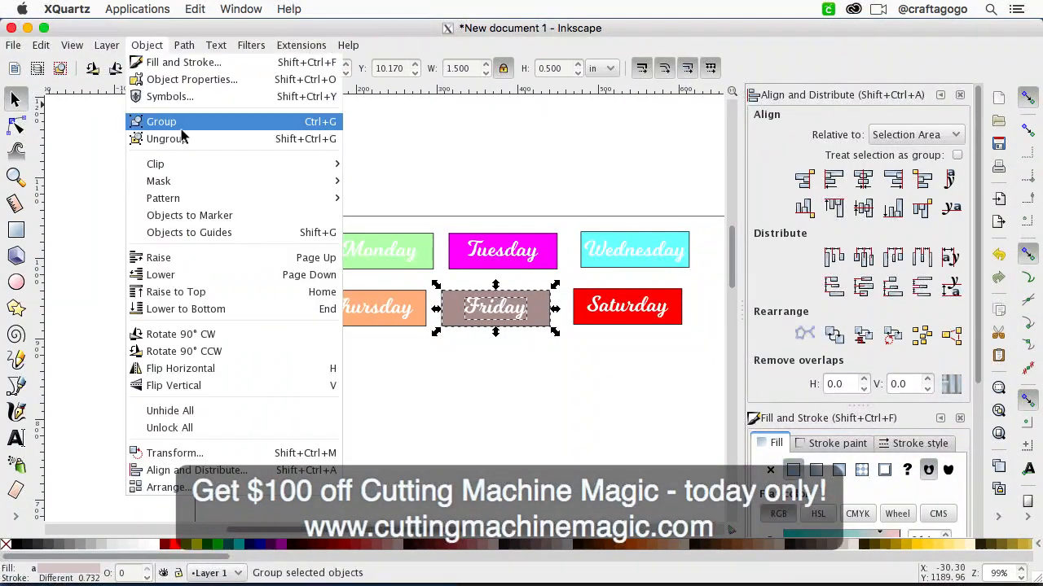
{"action": "left_click", "coordinate": [174, 122]}
Step: Group the Saturday text with its red rectangle and clear the selection
{"action": "left_click_drag", "start_coordinate": [694, 342], "coordinate": [570, 281]}
{"action": "left_click", "coordinate": [146, 45]}
{"action": "left_click", "coordinate": [173, 119]}
{"action": "left_click", "coordinate": [409, 141]}
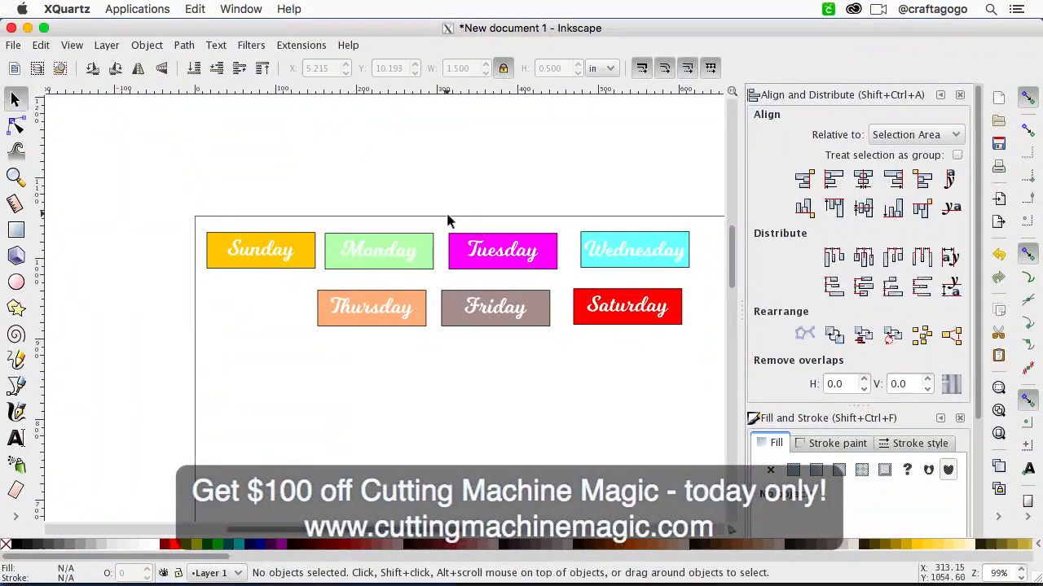
Step: Select several weekday stickers one at a time to check that each text and rectangle act as one group
{"action": "scroll", "coordinate": [448, 217], "scroll_direction": "right", "scroll_amount": 4}
{"action": "scroll", "coordinate": [447, 217], "scroll_direction": "up", "scroll_amount": 1}
{"action": "left_click", "coordinate": [169, 296]}
{"action": "left_click", "coordinate": [254, 302]}
{"action": "left_click", "coordinate": [366, 307]}
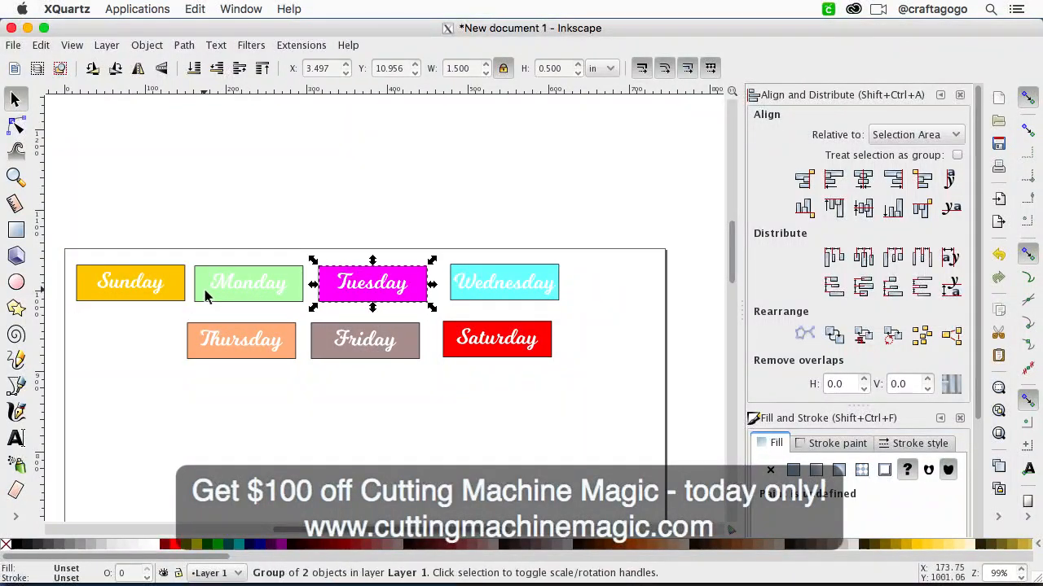
{"action": "left_click", "coordinate": [232, 345]}
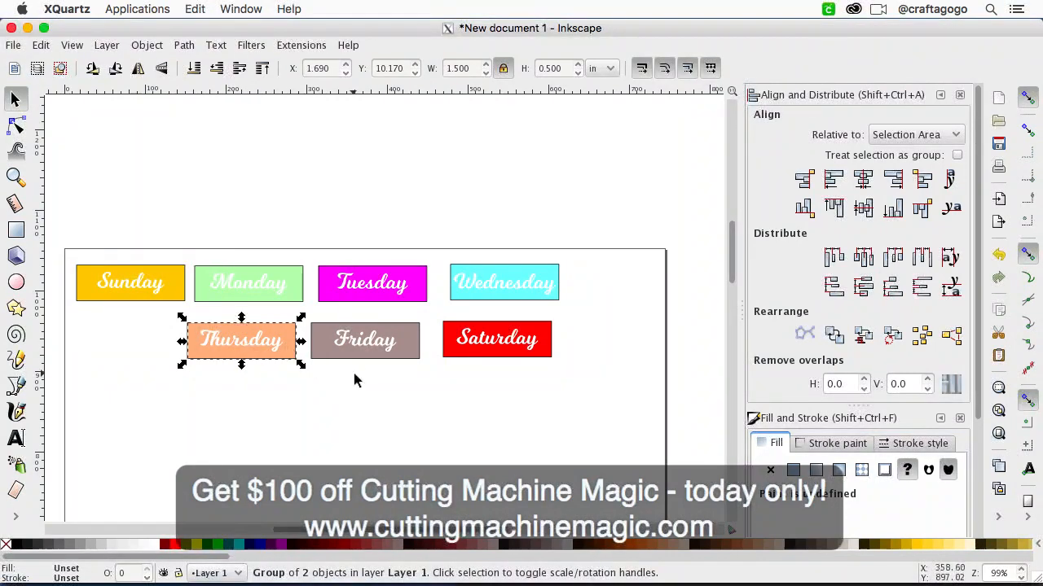
Step: Move the Saturday, Friday and Thursday stickers up beside Wednesday toward the page's right edge, in weekday order
{"action": "left_click_drag", "start_coordinate": [513, 335], "coordinate": [690, 269]}
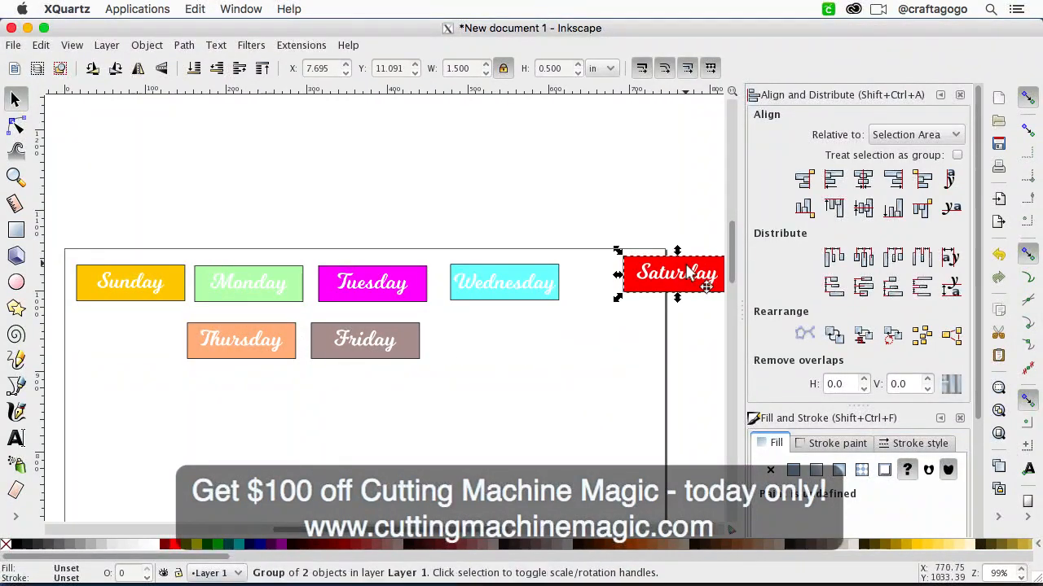
{"action": "left_click_drag", "start_coordinate": [360, 358], "coordinate": [597, 341]}
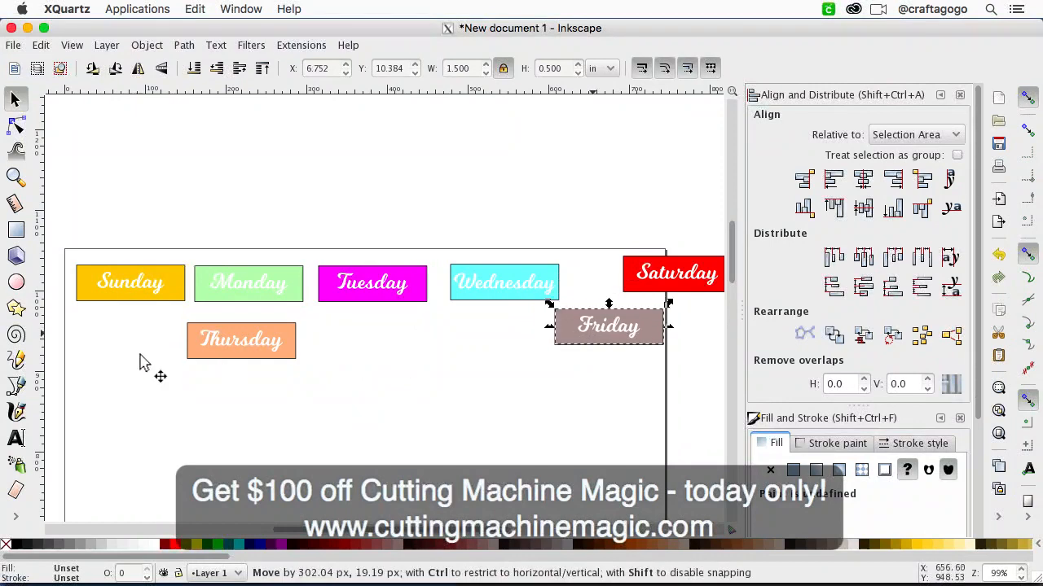
{"action": "left_click_drag", "start_coordinate": [236, 361], "coordinate": [601, 314]}
{"action": "left_click_drag", "start_coordinate": [681, 268], "coordinate": [716, 285]}
{"action": "key", "text": "minus"}
{"action": "key", "text": "minus"}
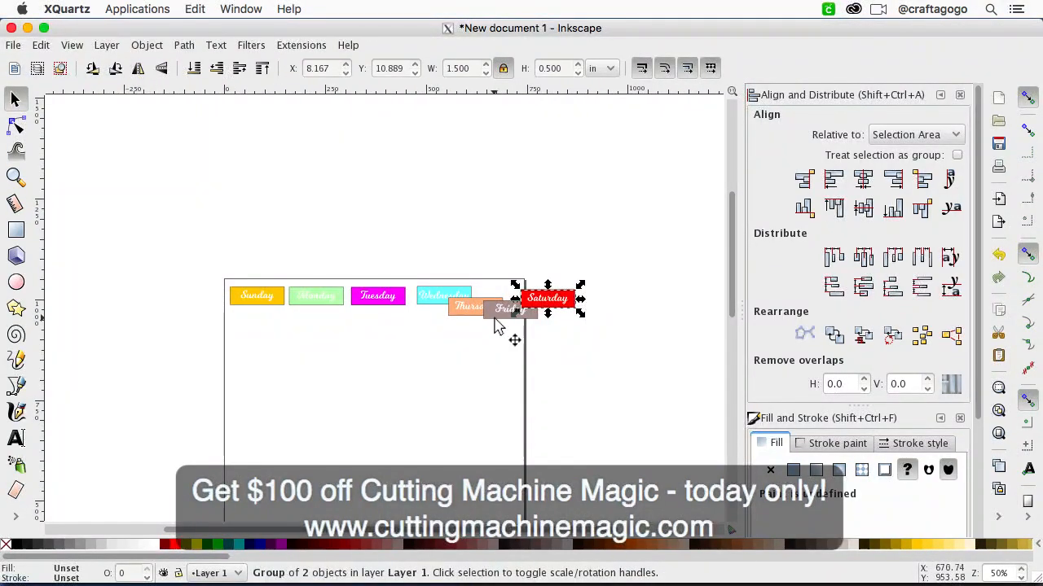
Step: Draw a large rectangle below the stickers and, with proportions locked, enter a width of 9.25 in and then a height of 6.75 in
{"action": "left_click", "coordinate": [15, 231]}
{"action": "left_click_drag", "start_coordinate": [247, 340], "coordinate": [466, 467]}
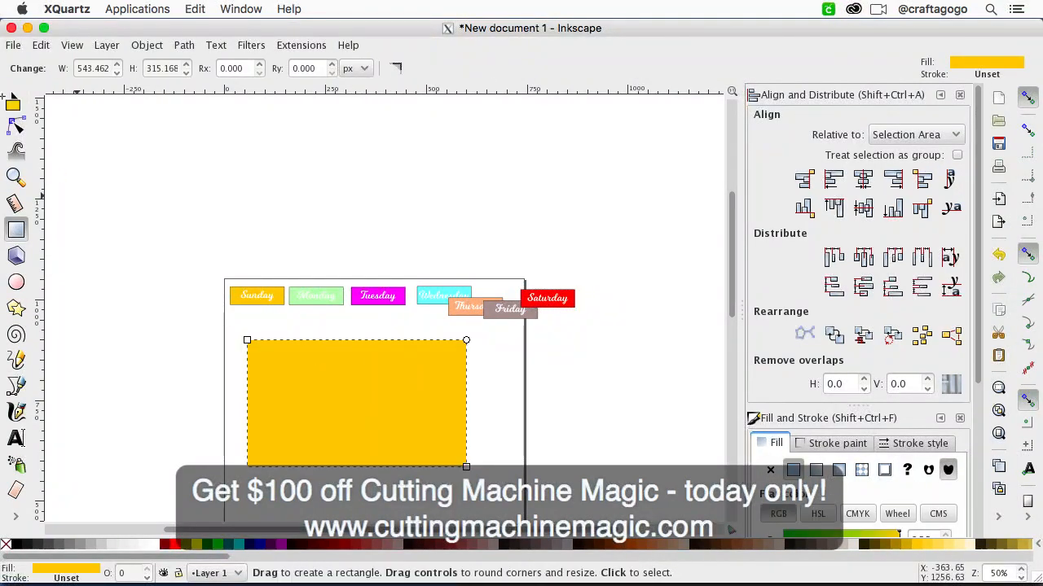
{"action": "left_click", "coordinate": [15, 99]}
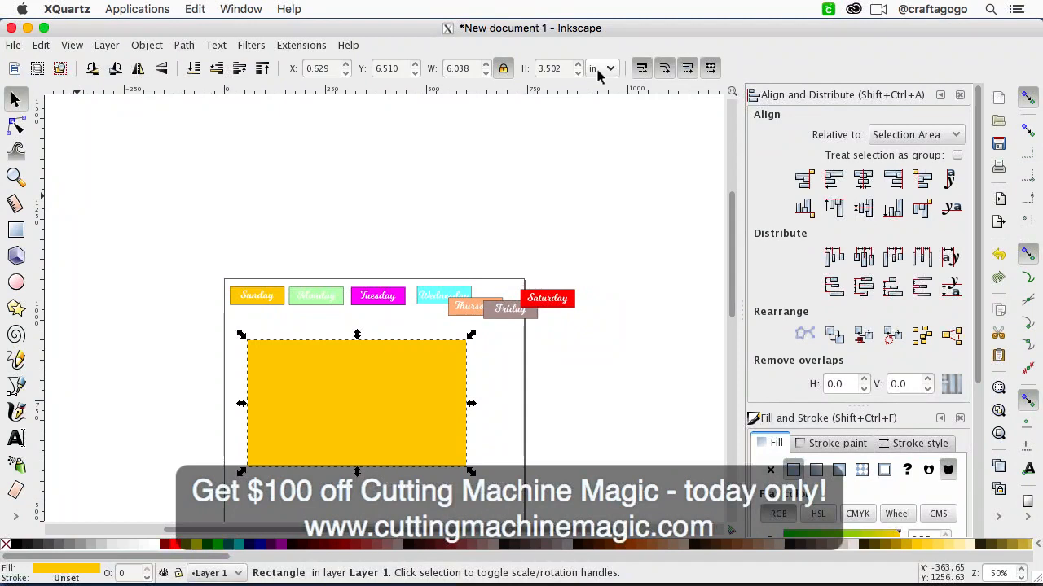
{"action": "left_click", "coordinate": [465, 68]}
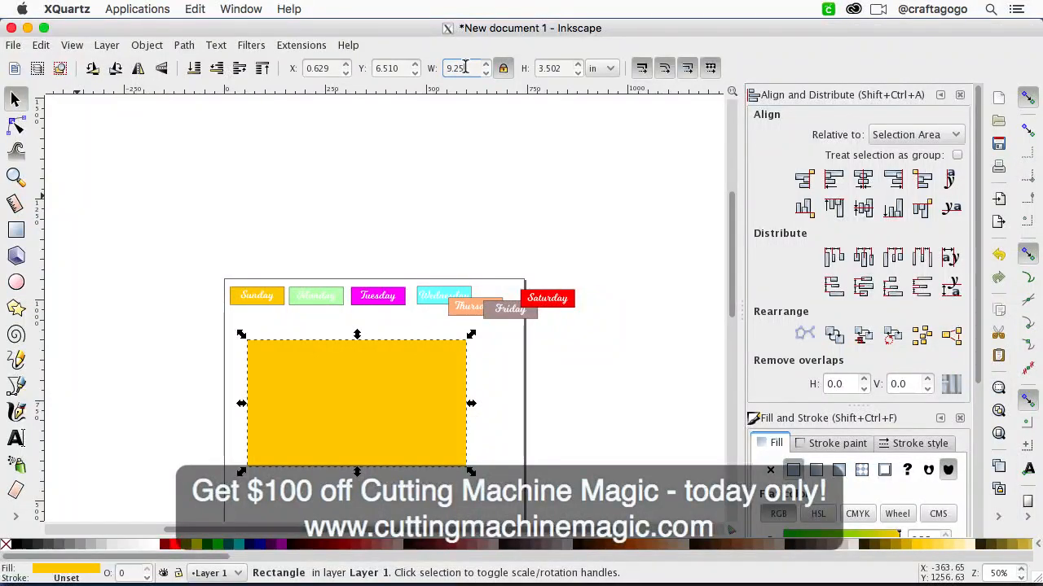
{"action": "double_click", "coordinate": [567, 69]}
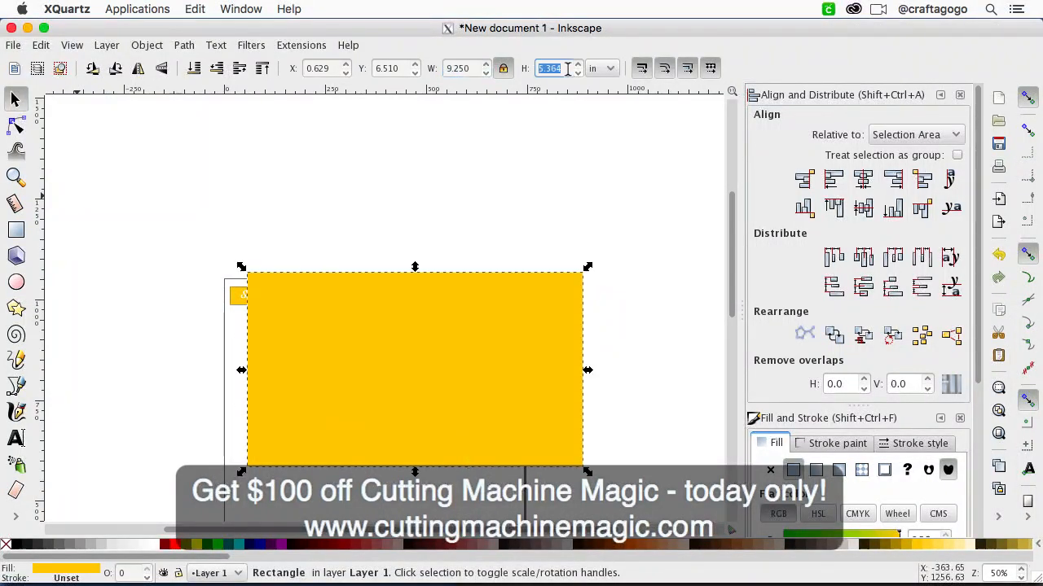
{"action": "type", "text": "6.75"}
{"action": "key", "text": "Return"}
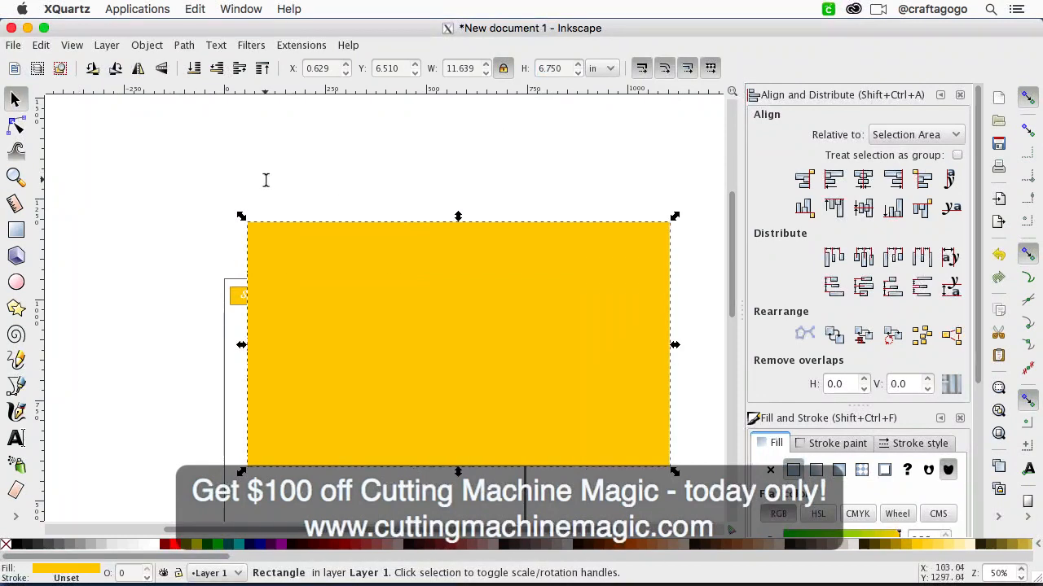
Step: Turn the large rectangle into a 5% Gray backdrop surrounding the weekday stickers and lower it to the bottom of the stack
{"action": "left_click_drag", "start_coordinate": [380, 291], "coordinate": [331, 322]}
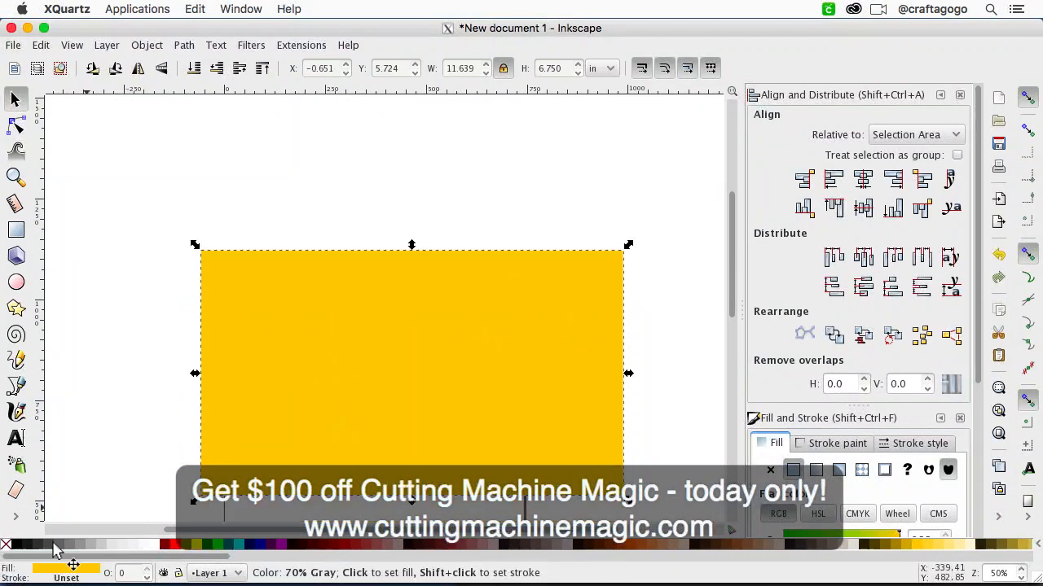
{"action": "left_click", "coordinate": [135, 547]}
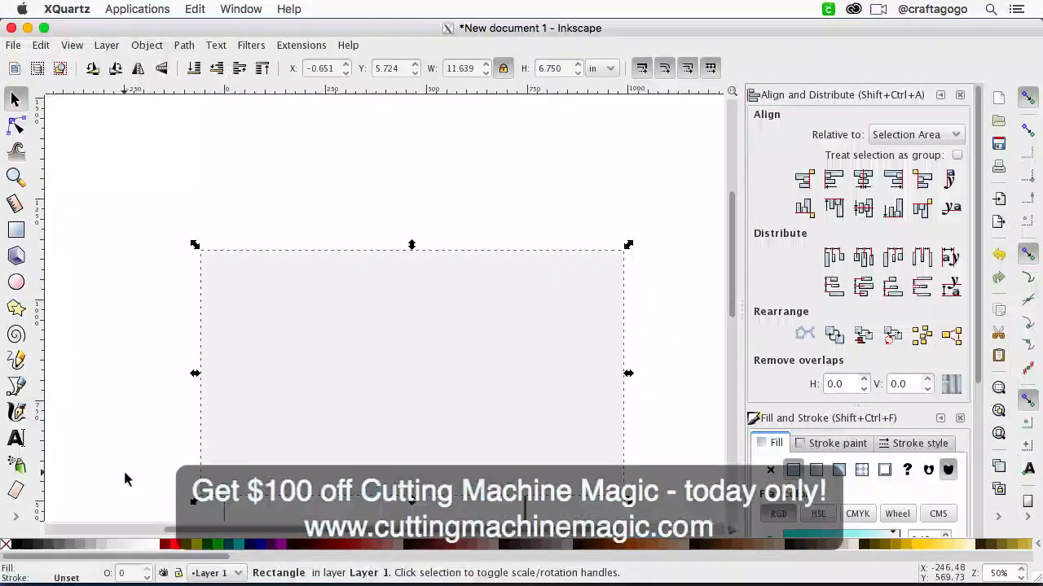
{"action": "left_click", "coordinate": [151, 45]}
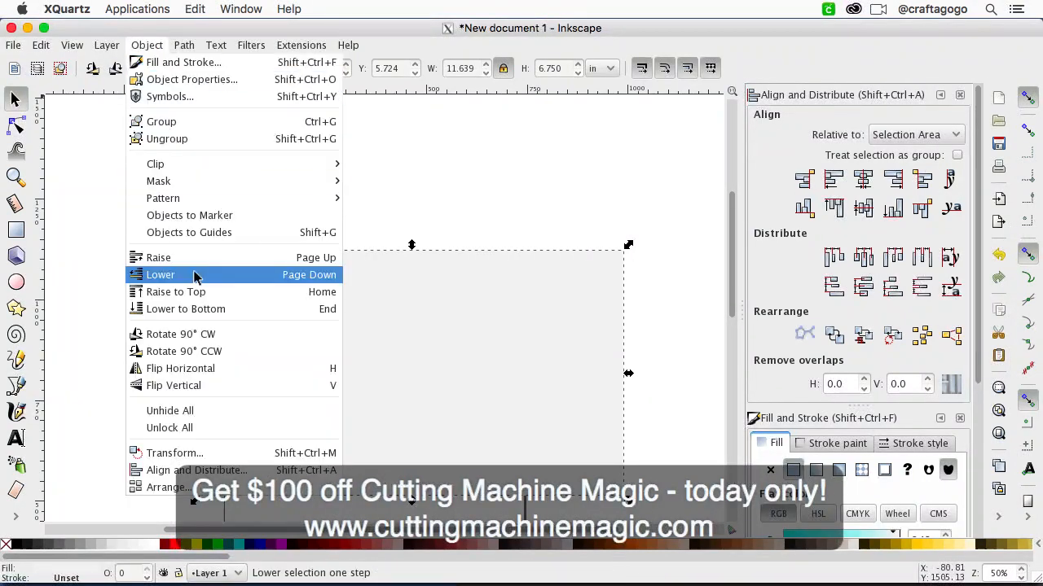
{"action": "left_click", "coordinate": [187, 308]}
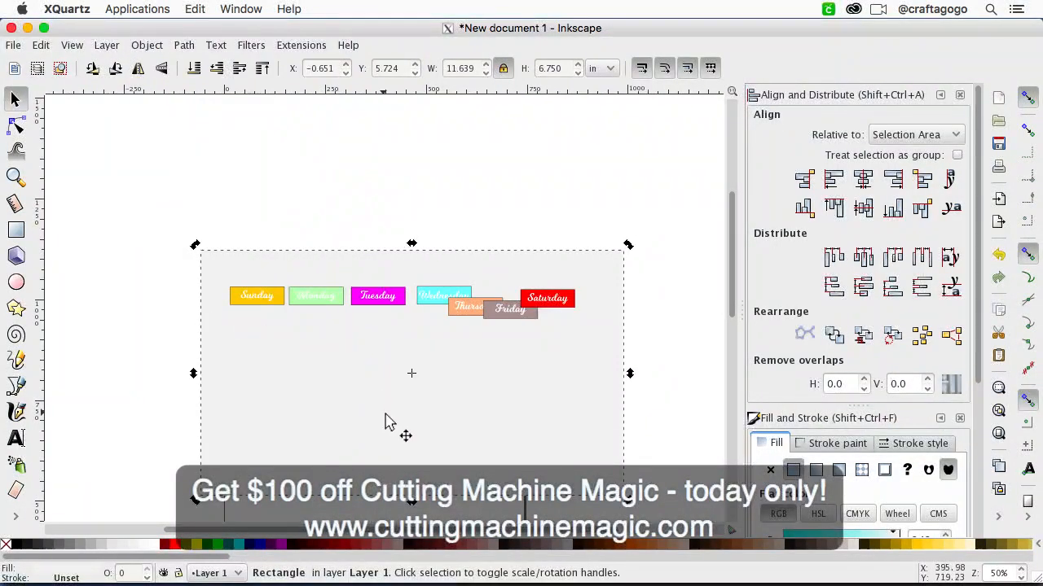
Step: Move the Sunday, Monday and Tuesday stickers into a row starting at the gray rectangle's upper-left corner
{"action": "left_click", "coordinate": [259, 299]}
{"action": "key", "text": "plus"}
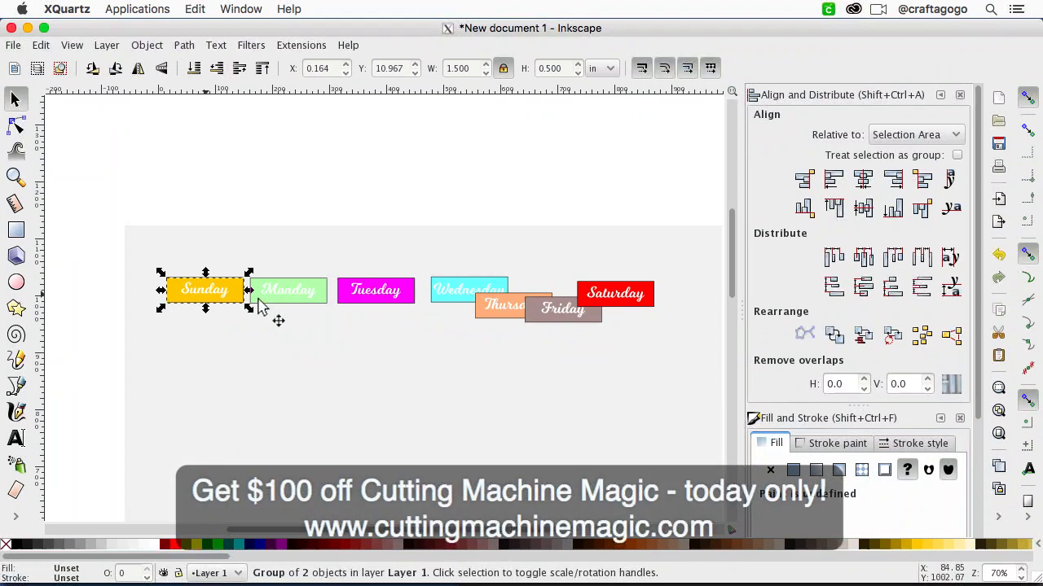
{"action": "left_click_drag", "start_coordinate": [243, 300], "coordinate": [207, 252]}
{"action": "left_click", "coordinate": [277, 281]}
{"action": "left_click_drag", "start_coordinate": [277, 281], "coordinate": [272, 262]}
{"action": "left_click_drag", "start_coordinate": [370, 298], "coordinate": [354, 258]}
Step: Continue the row along the gray rectangle's upper edge with the Wednesday, Thursday, Friday and Saturday stickers, ending near its right edge
{"action": "key", "text": "minus"}
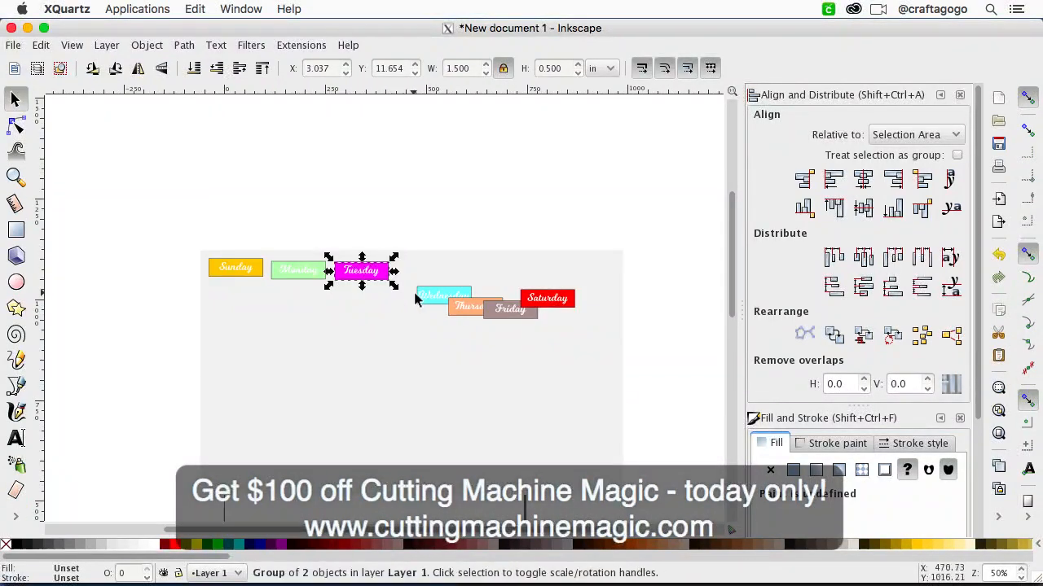
{"action": "left_click_drag", "start_coordinate": [424, 294], "coordinate": [412, 270]}
{"action": "left_click_drag", "start_coordinate": [460, 316], "coordinate": [581, 277]}
{"action": "left_click_drag", "start_coordinate": [512, 310], "coordinate": [546, 270]}
{"action": "key", "text": "plus"}
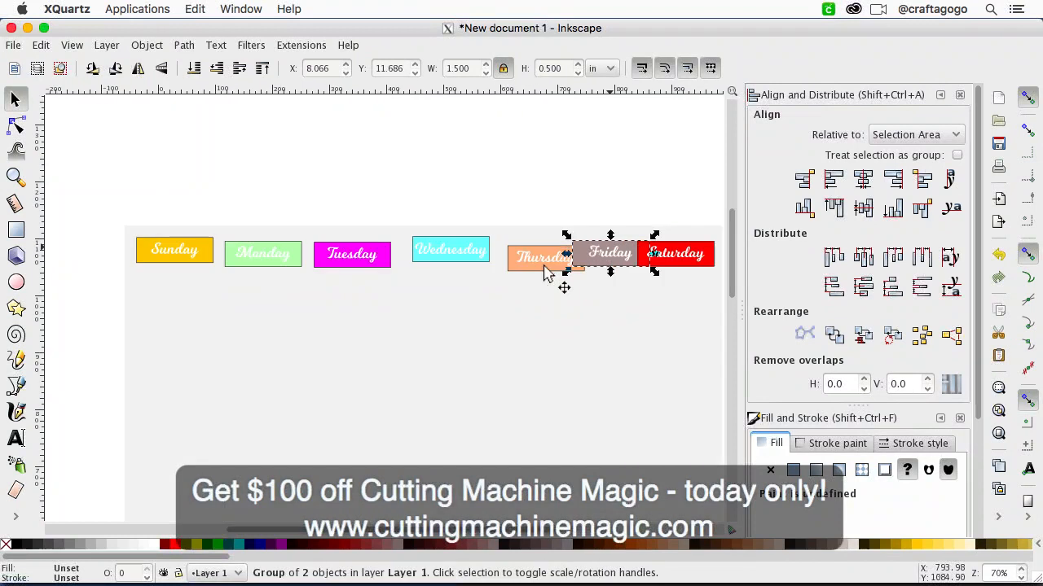
{"action": "scroll", "coordinate": [530, 300], "scroll_direction": "right", "scroll_amount": 2}
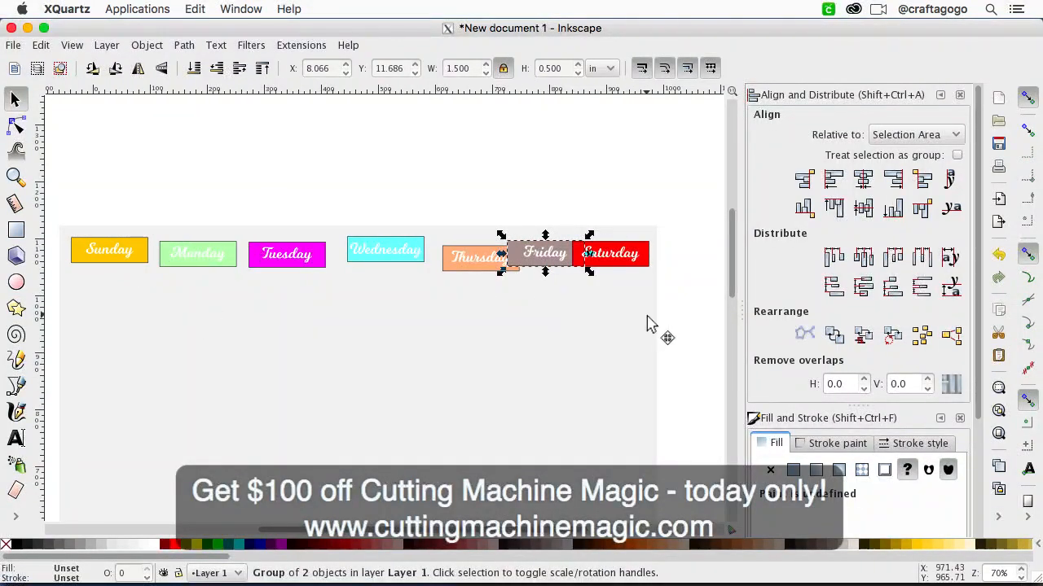
{"action": "left_click", "coordinate": [690, 250]}
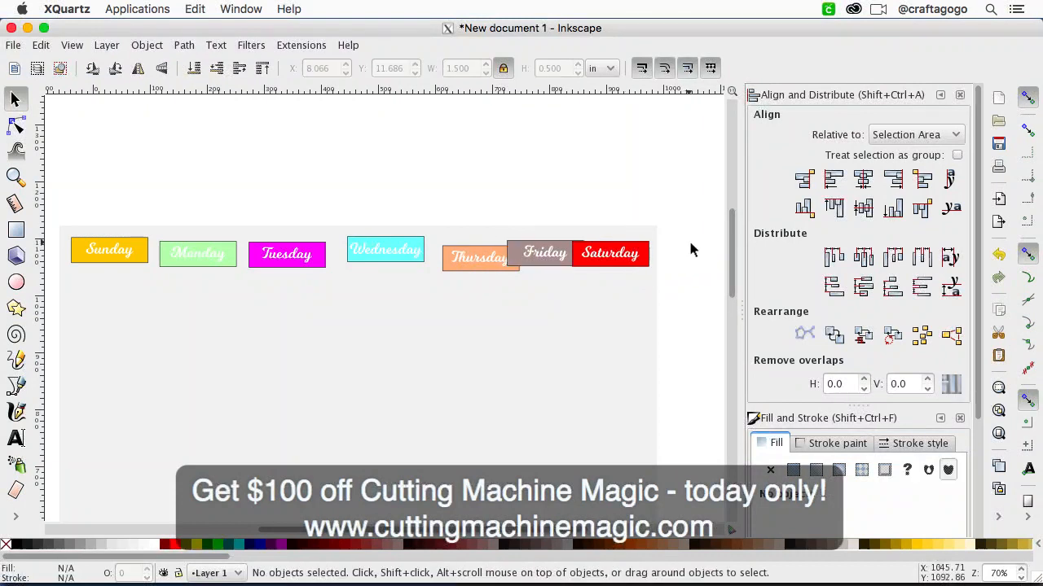
Step: Align the top edges of all seven weekday stickers and distribute their centers equidistantly in the horizontal direction
{"action": "left_click", "coordinate": [603, 255]}
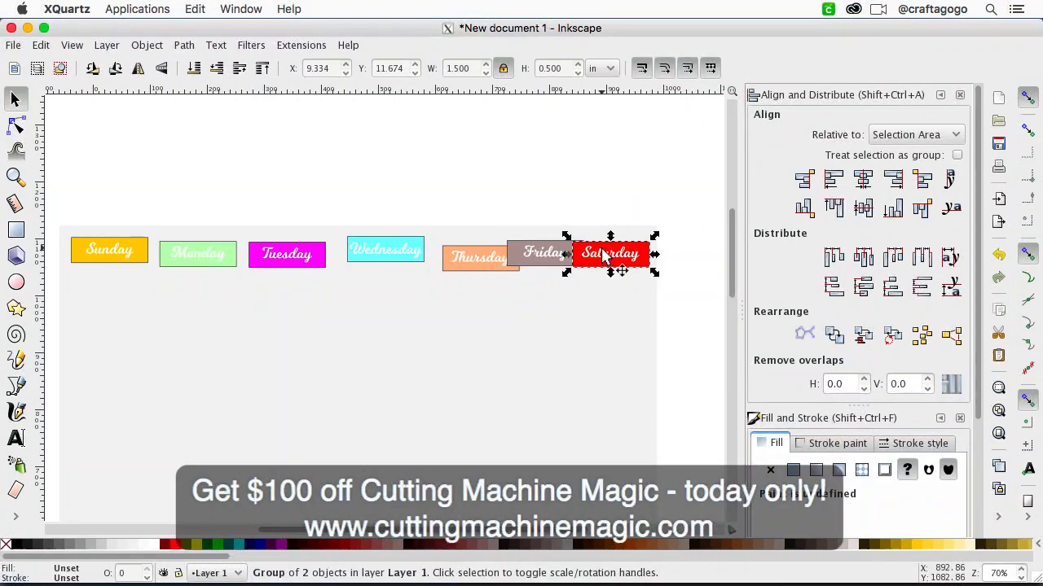
{"action": "left_click", "coordinate": [537, 269], "text": "shift"}
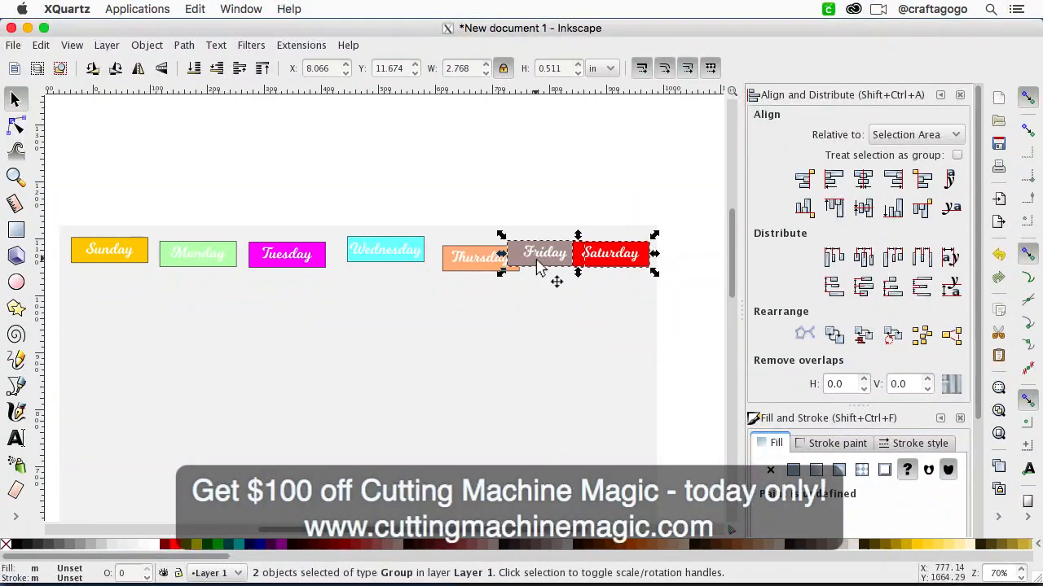
{"action": "left_click", "coordinate": [463, 266], "text": "shift"}
{"action": "left_click", "coordinate": [399, 258], "text": "shift"}
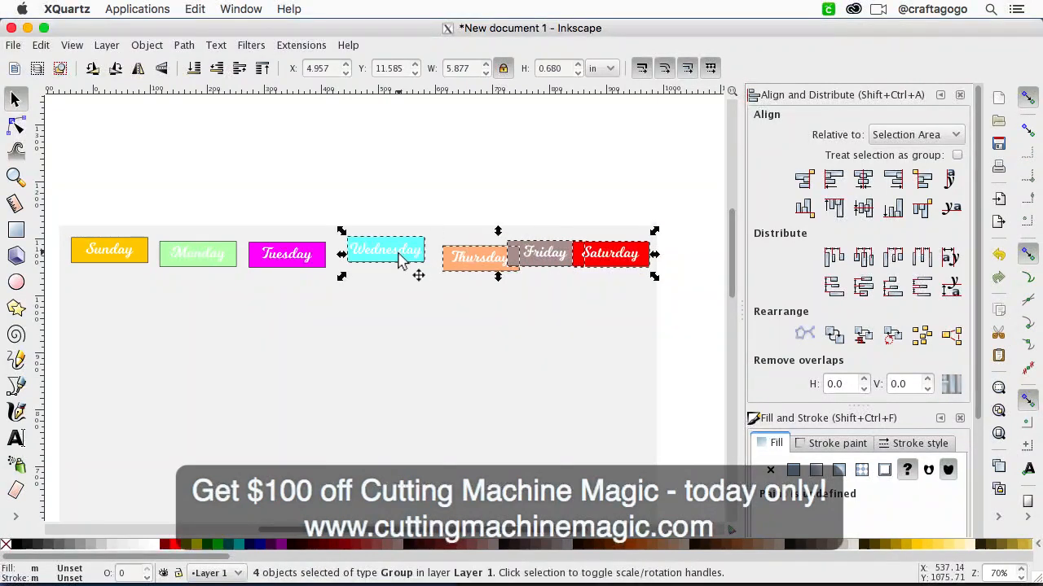
{"action": "left_click", "coordinate": [315, 261], "text": "shift"}
{"action": "left_click", "coordinate": [231, 259], "text": "shift"}
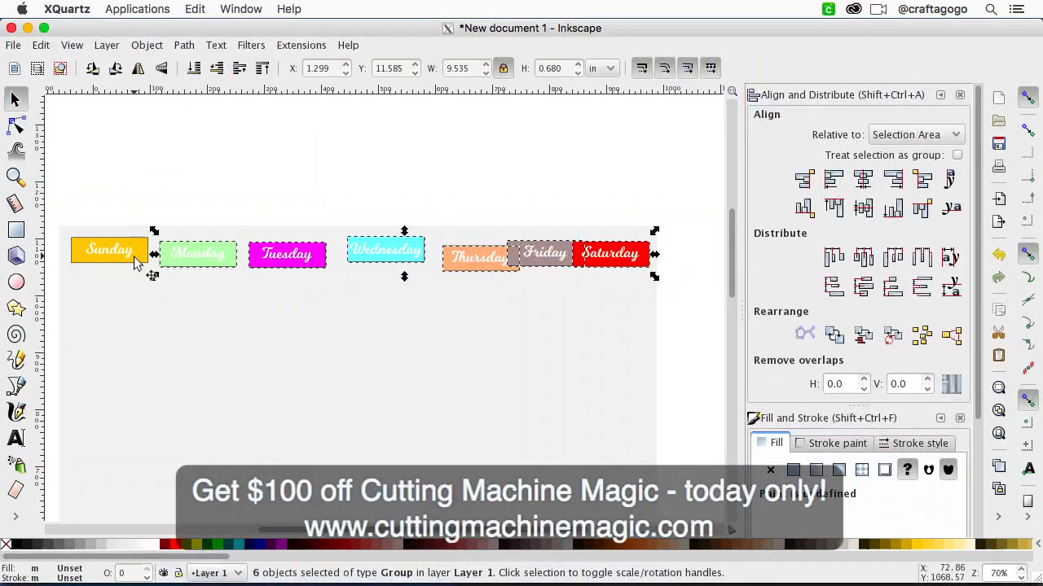
{"action": "left_click", "coordinate": [139, 262], "text": "shift"}
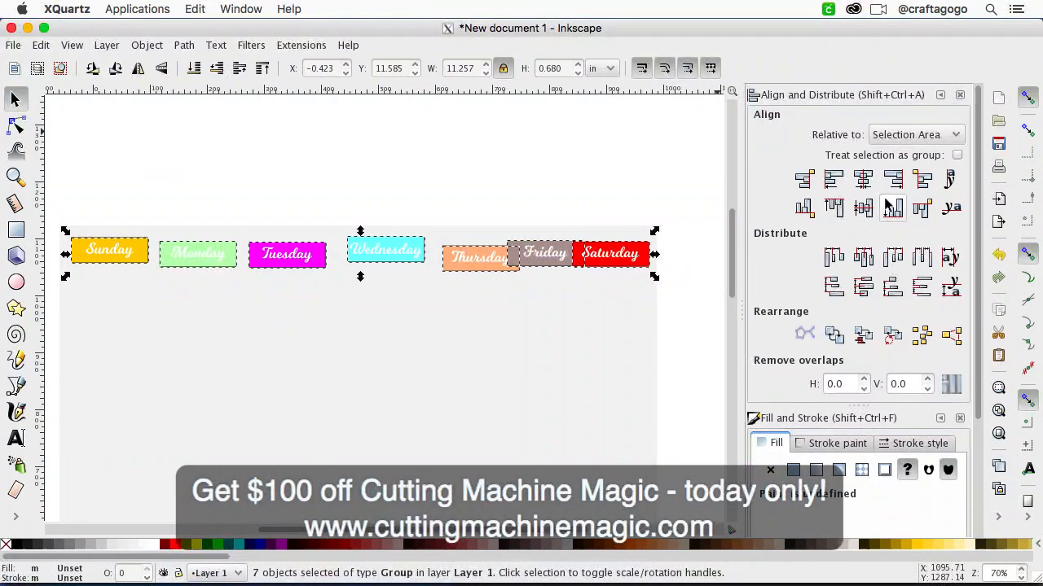
{"action": "left_click", "coordinate": [829, 207]}
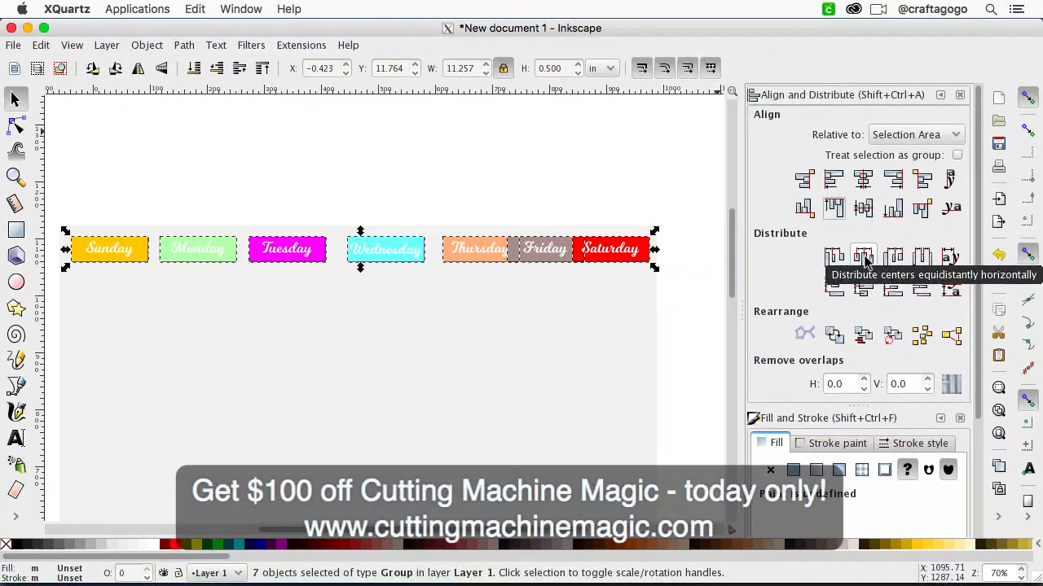
{"action": "left_click", "coordinate": [865, 259]}
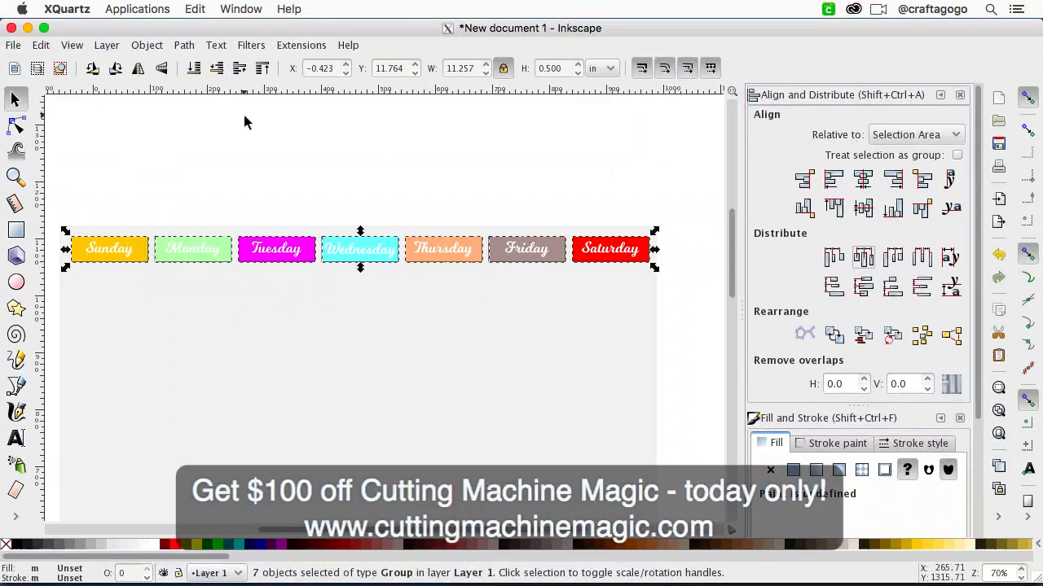
Step: Combine the seven evenly spaced weekday stickers into a single group
{"action": "left_click", "coordinate": [147, 45]}
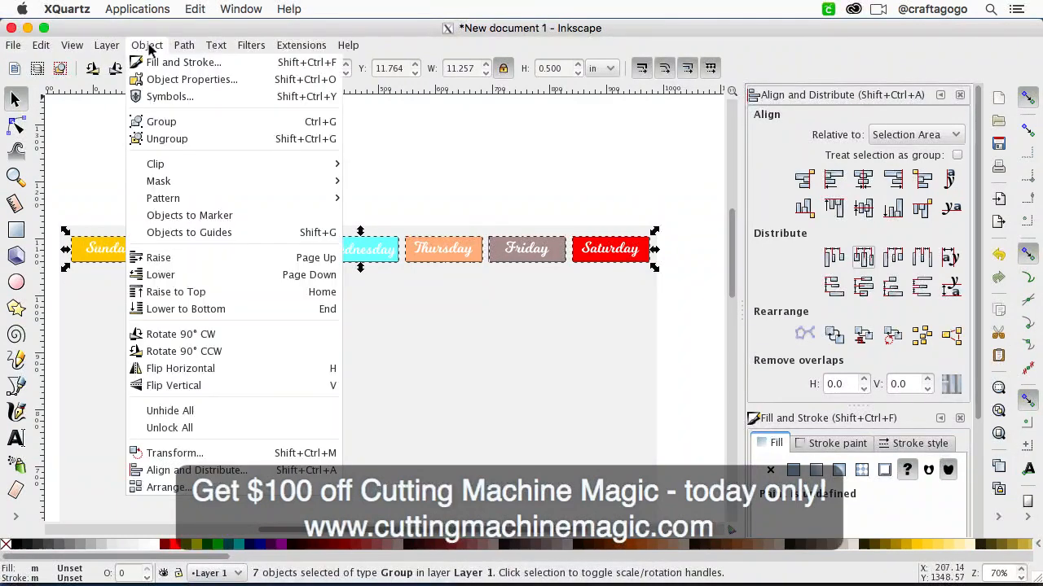
{"action": "left_click", "coordinate": [135, 121]}
{"action": "left_click", "coordinate": [316, 250]}
{"action": "left_click", "coordinate": [350, 253]}
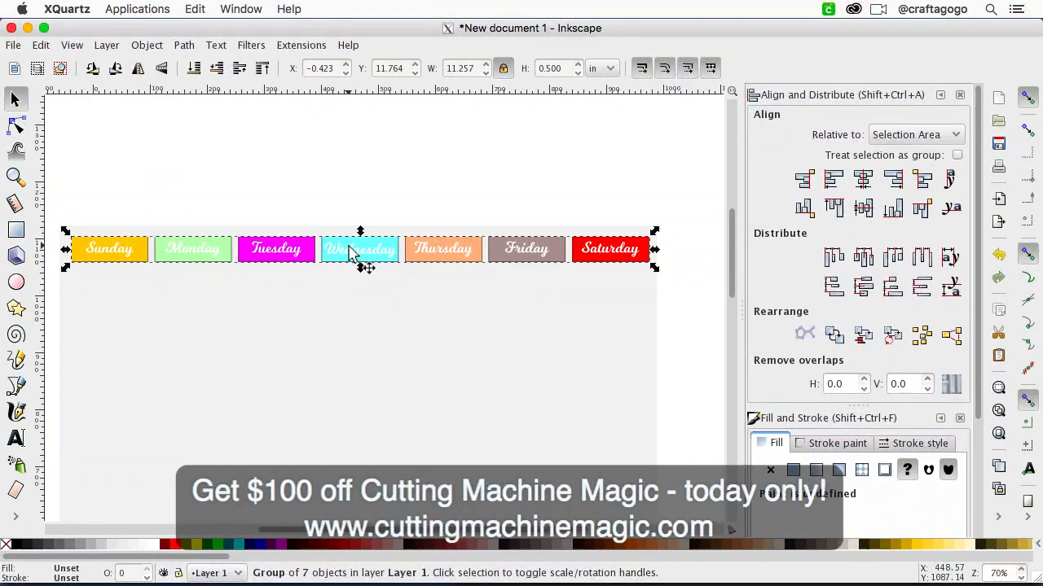
{"action": "key", "text": "alt"}
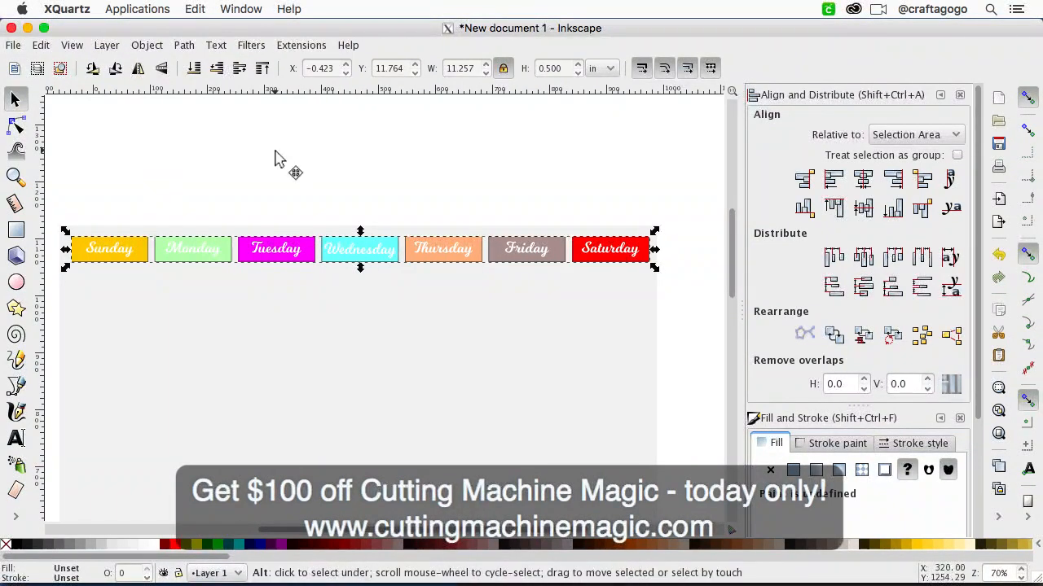
{"action": "key", "text": "v"}
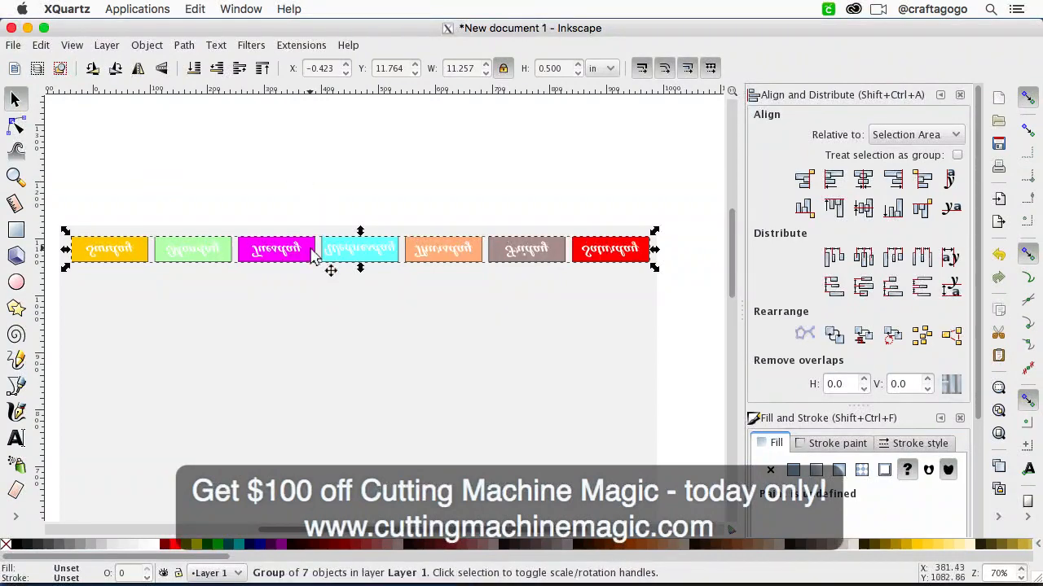
{"action": "left_click", "coordinate": [34, 50]}
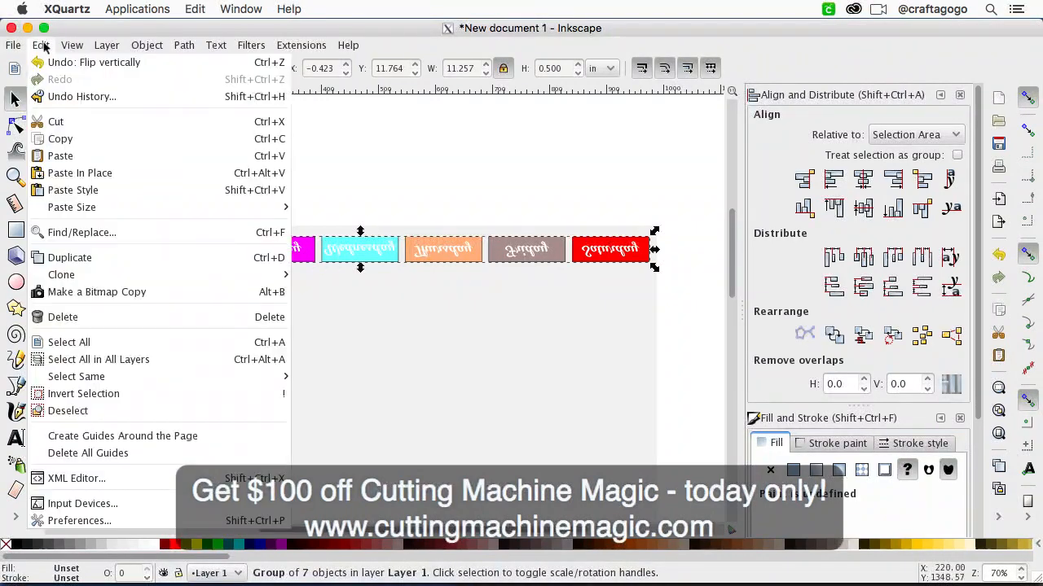
{"action": "left_click", "coordinate": [48, 60]}
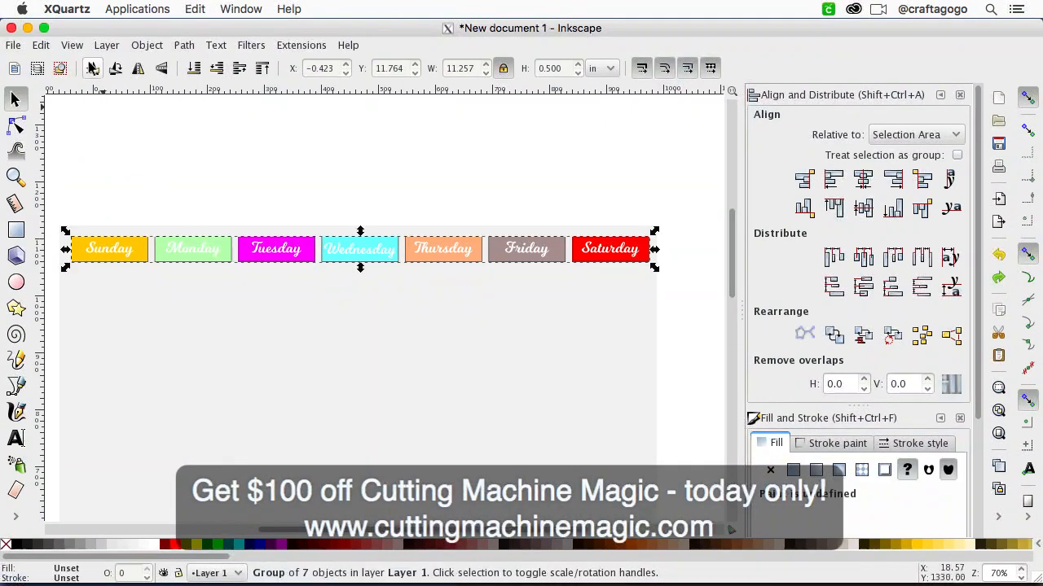
Step: Duplicate the grouped weekday row twice and place the copies below it as second and third rows on the gray rectangle
{"action": "left_click", "coordinate": [41, 45]}
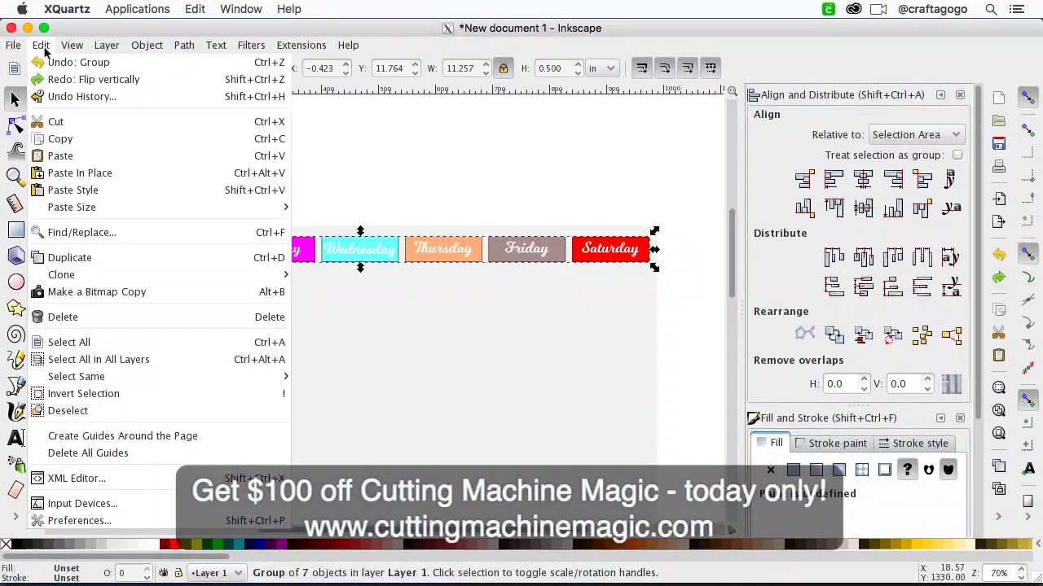
{"action": "left_click", "coordinate": [102, 256]}
{"action": "left_click_drag", "start_coordinate": [301, 253], "coordinate": [302, 290]}
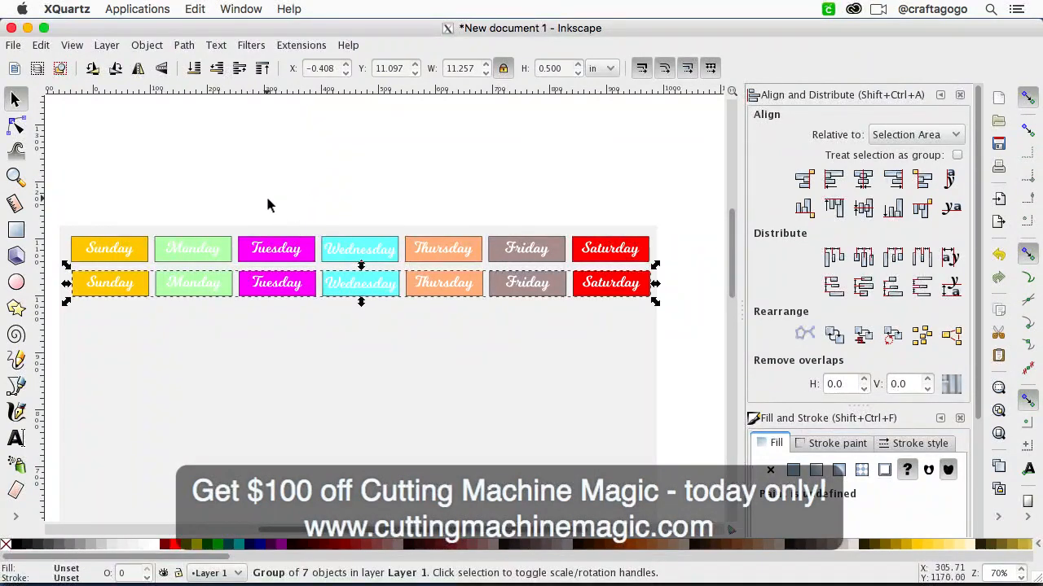
{"action": "key", "text": "ctrl+d"}
{"action": "left_click_drag", "start_coordinate": [310, 291], "coordinate": [314, 337]}
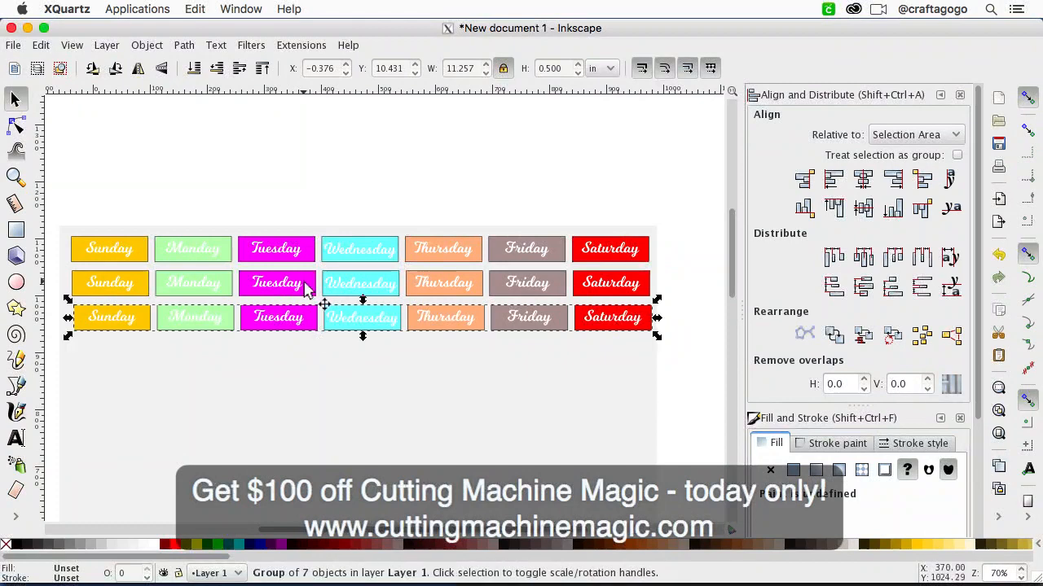
Step: Select all three weekday row groups together and align their left edges
{"action": "left_click", "coordinate": [340, 161]}
{"action": "left_click", "coordinate": [311, 255]}
{"action": "left_click", "coordinate": [305, 285]}
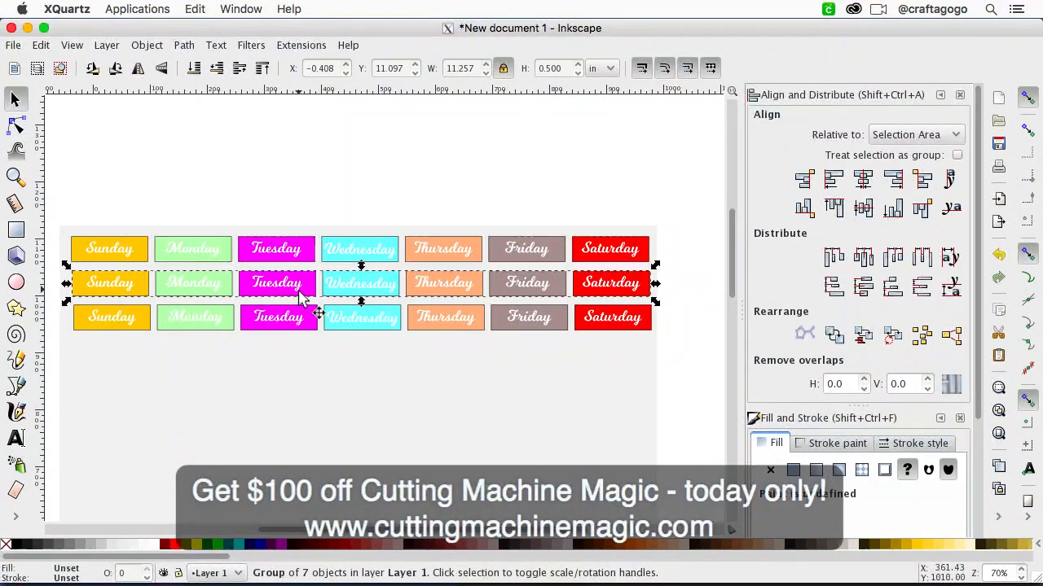
{"action": "left_click", "coordinate": [270, 168]}
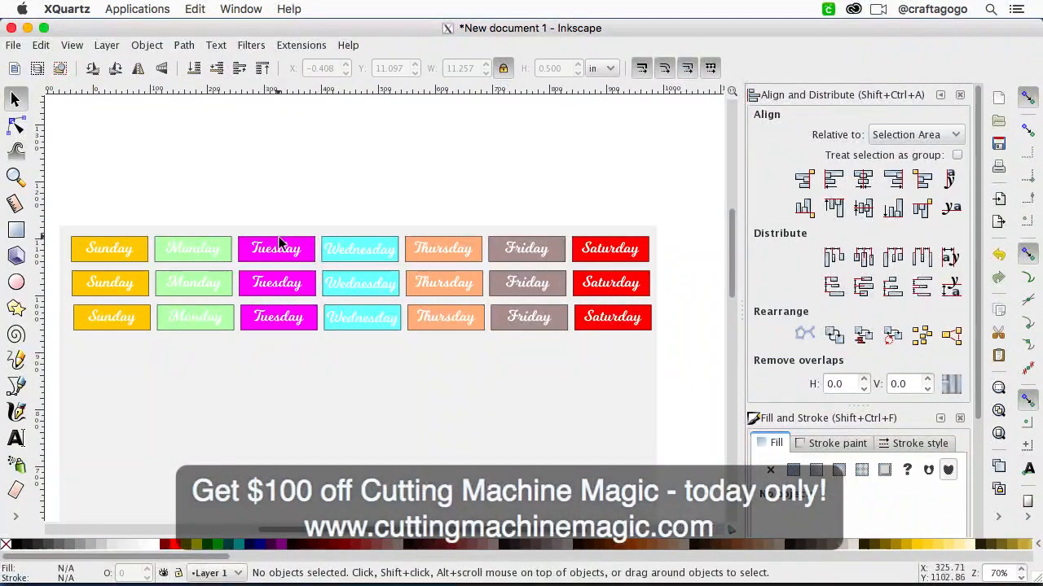
{"action": "left_click", "coordinate": [281, 251]}
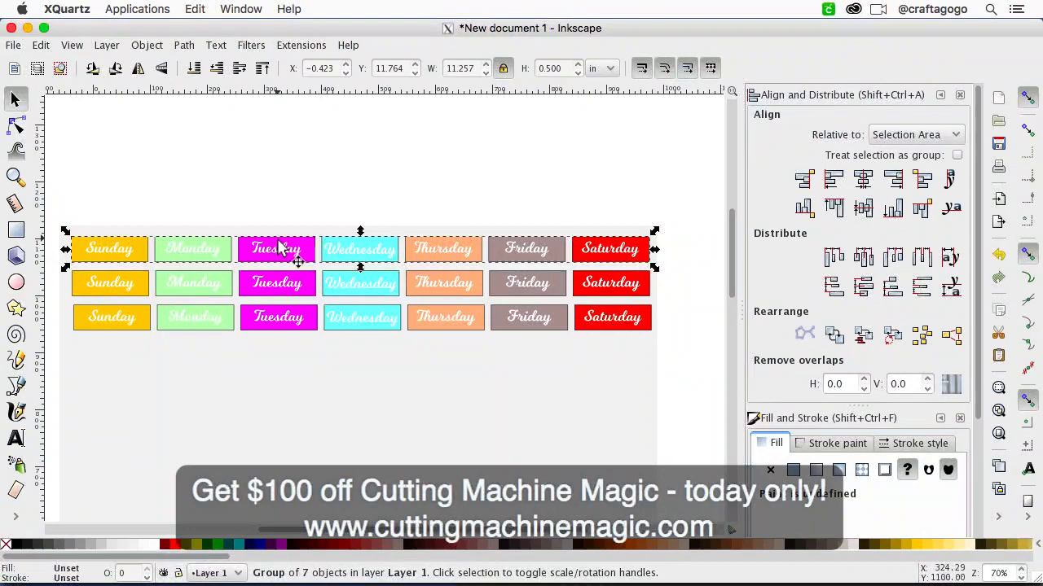
{"action": "left_click", "coordinate": [299, 285], "text": "shift"}
{"action": "left_click", "coordinate": [299, 325], "text": "shift"}
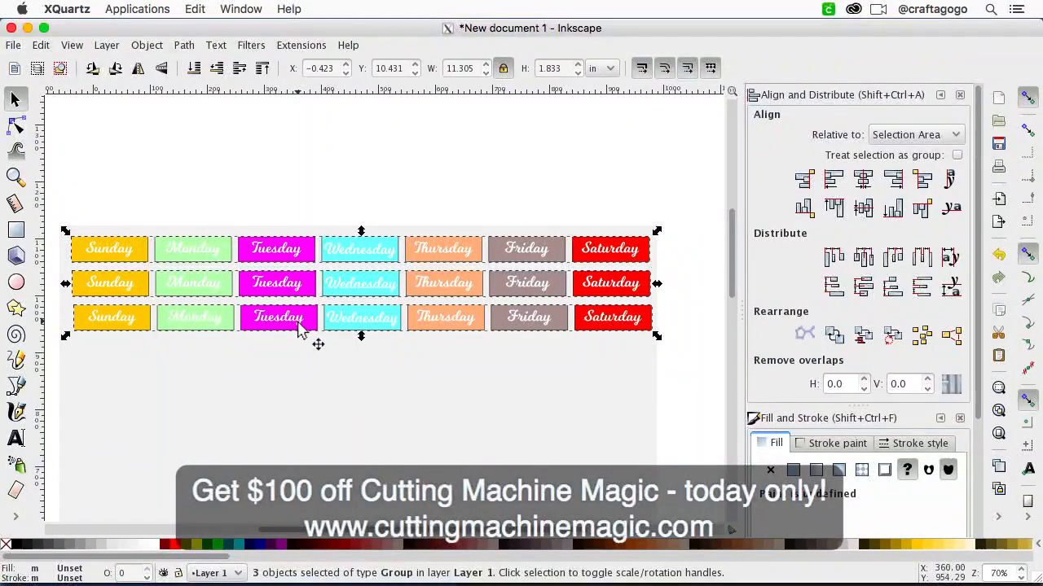
{"action": "left_click", "coordinate": [835, 186]}
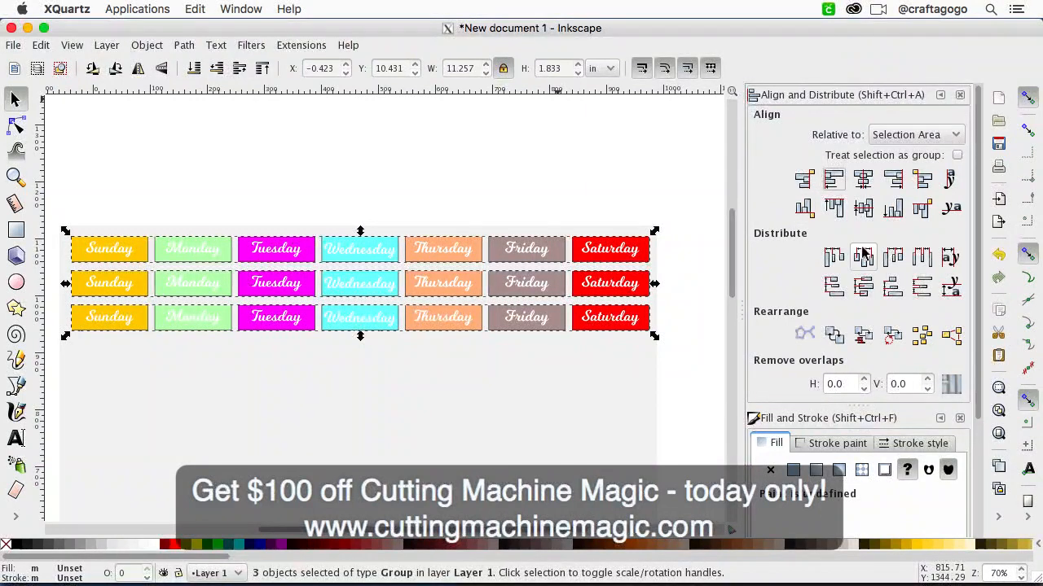
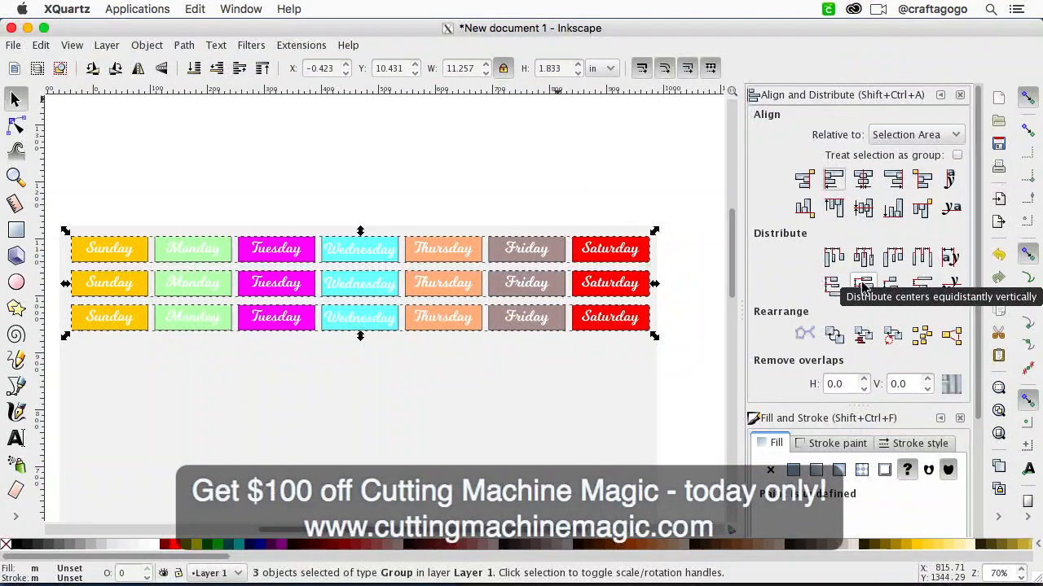
Step: Delete the gray size-guide rectangle behind the three weekday sticker rows
{"action": "left_click", "coordinate": [629, 192]}
{"action": "left_click", "coordinate": [557, 293]}
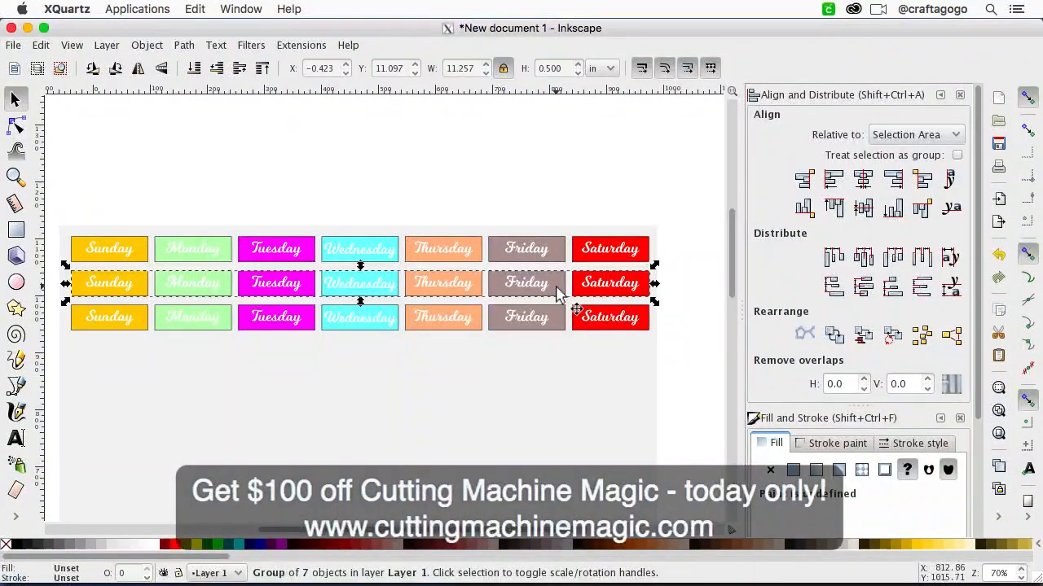
{"action": "left_click", "coordinate": [551, 203]}
{"action": "left_click", "coordinate": [524, 416]}
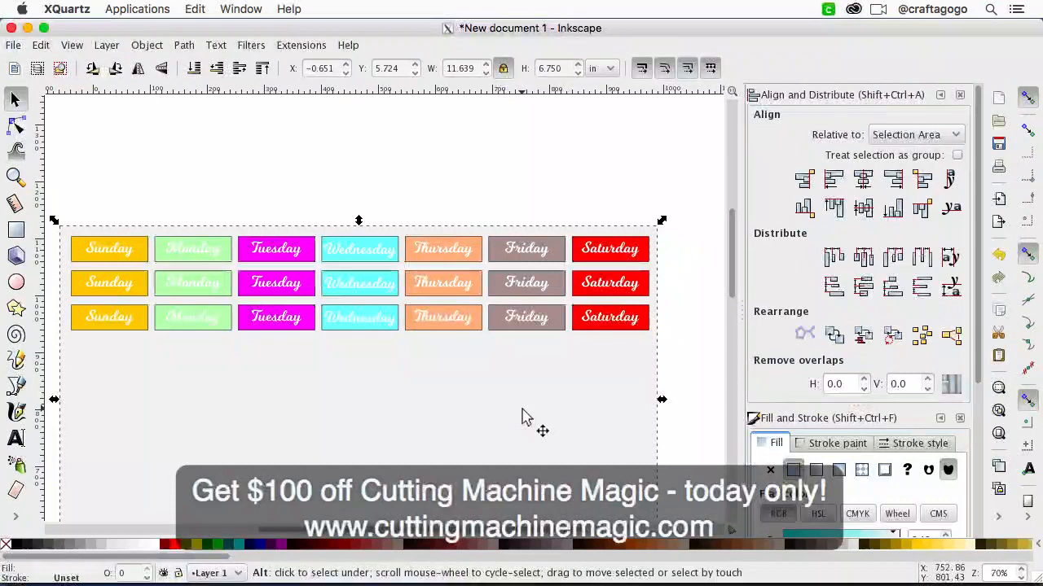
{"action": "key", "text": "minus"}
{"action": "left_click", "coordinate": [508, 190]}
{"action": "left_click", "coordinate": [470, 430]}
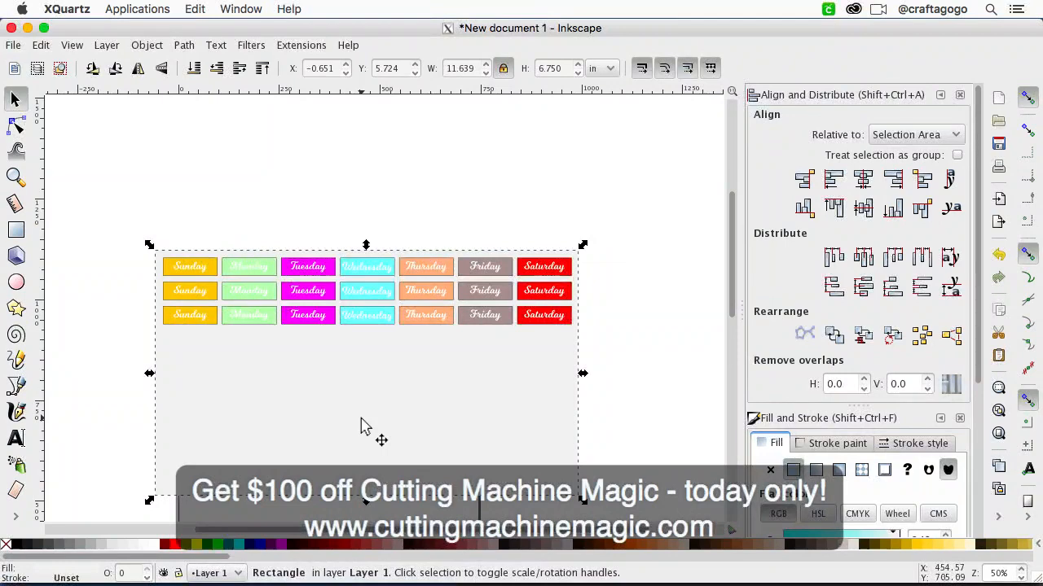
{"action": "key", "text": "Delete"}
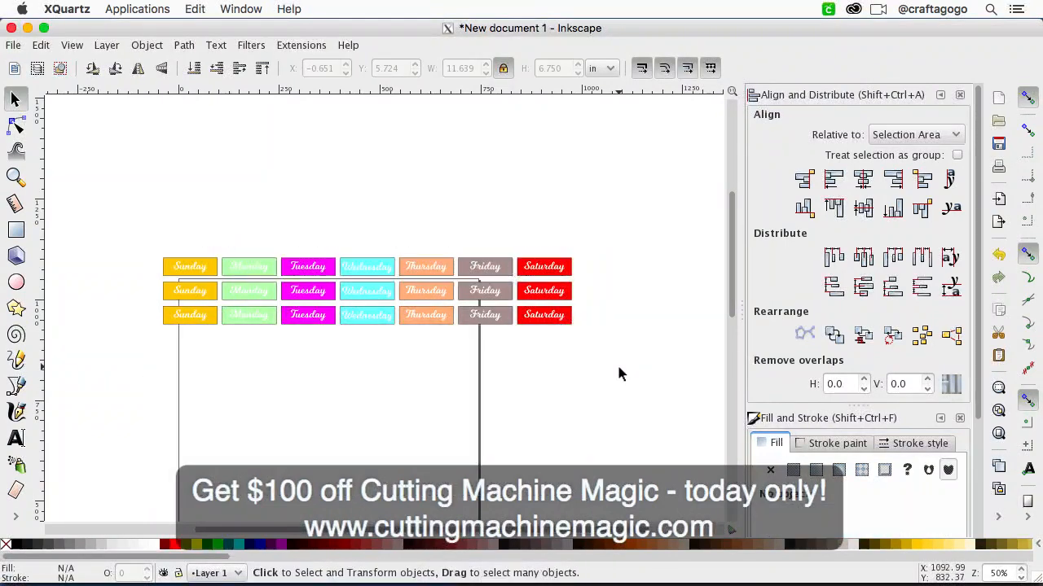
{"action": "left_click_drag", "start_coordinate": [601, 367], "coordinate": [119, 218]}
{"action": "scroll", "coordinate": [285, 383], "scroll_direction": "down", "scroll_amount": 3}
{"action": "scroll", "coordinate": [285, 378], "scroll_direction": "down", "scroll_amount": 8}
{"action": "scroll", "coordinate": [285, 378], "scroll_direction": "left", "scroll_amount": 2}
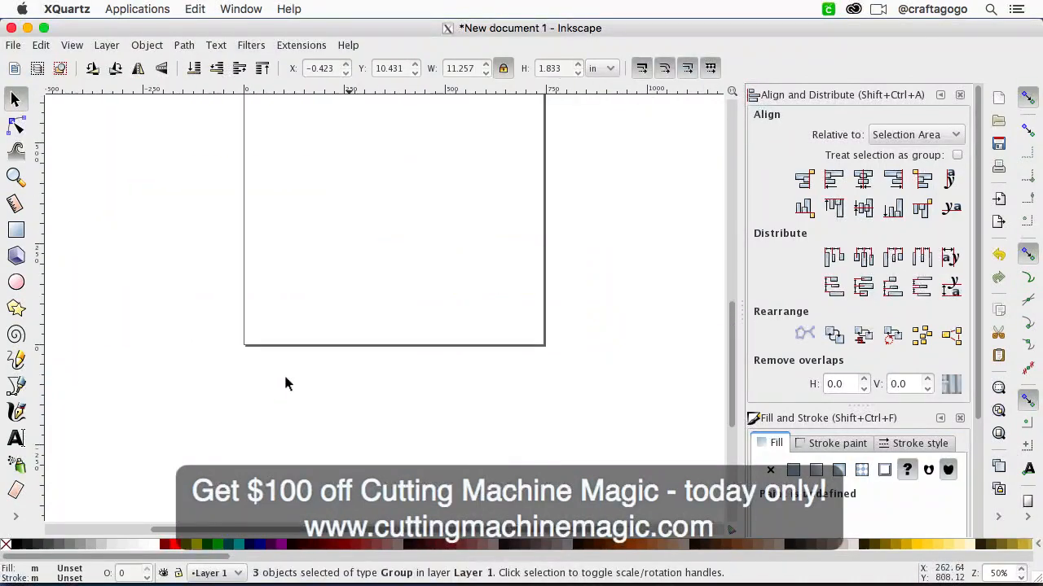
{"action": "scroll", "coordinate": [285, 378], "scroll_direction": "up", "scroll_amount": 9}
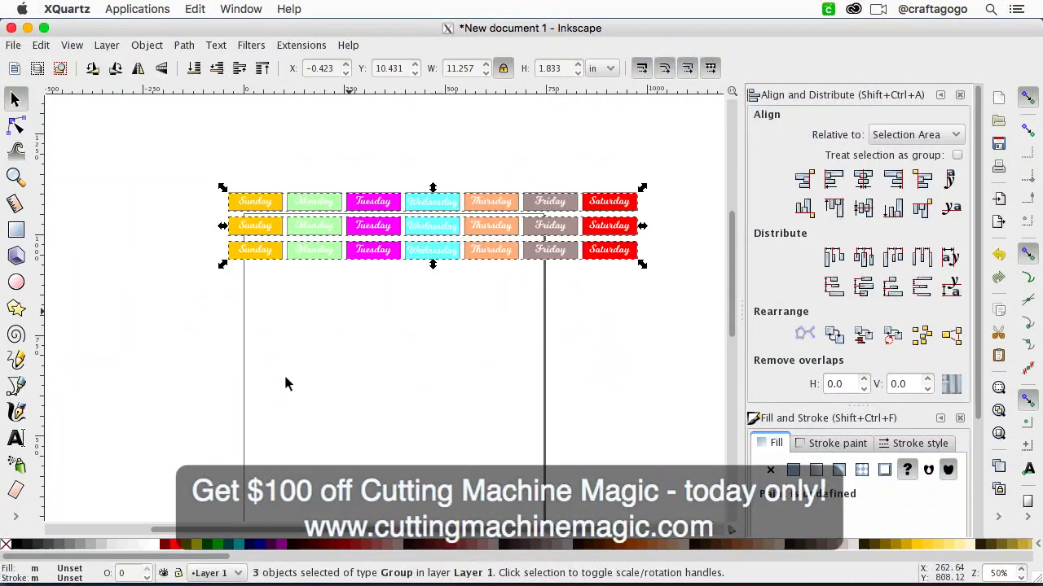
{"action": "left_click", "coordinate": [328, 400]}
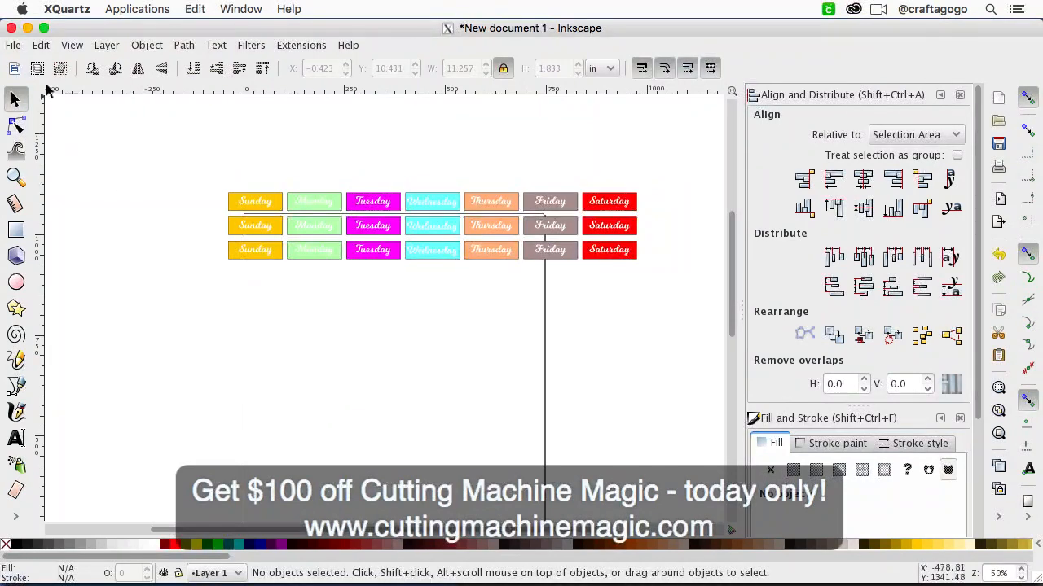
Step: Set the document's page size to A3, 297 x 420 mm, in the document properties and close them
{"action": "left_click", "coordinate": [14, 45]}
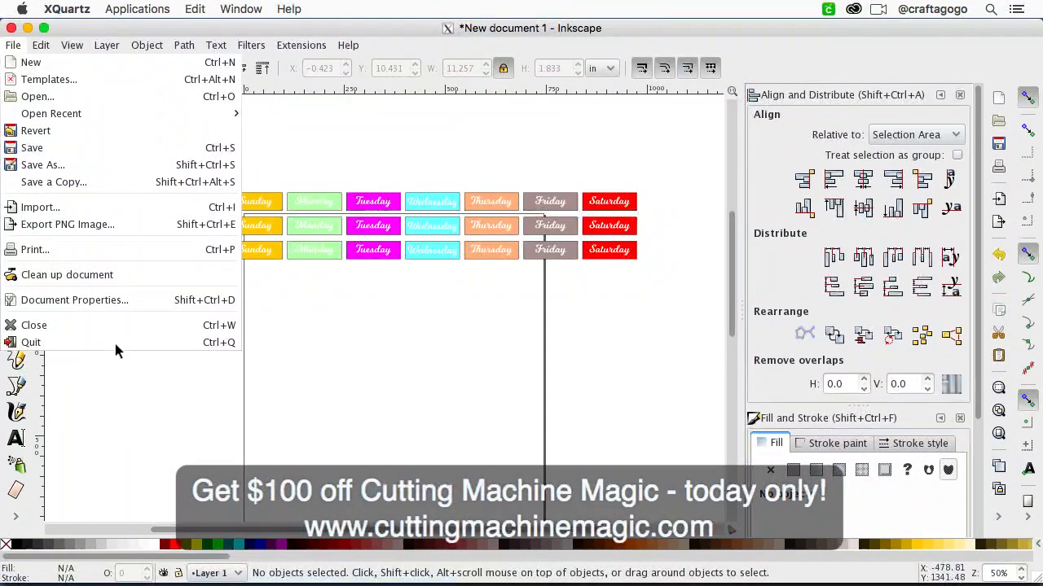
{"action": "left_click", "coordinate": [117, 301]}
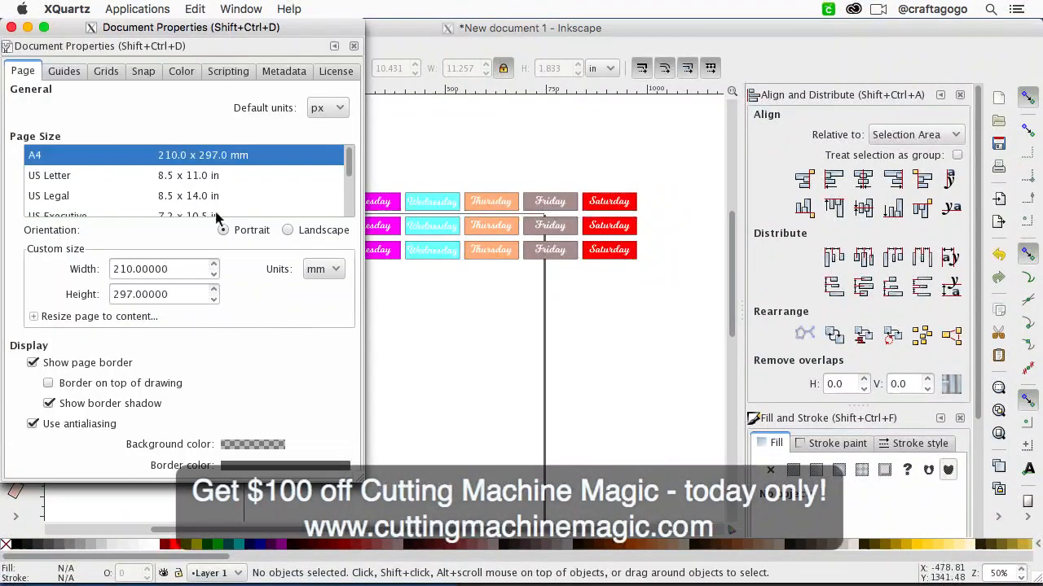
{"action": "scroll", "coordinate": [145, 175], "scroll_direction": "down", "scroll_amount": 4}
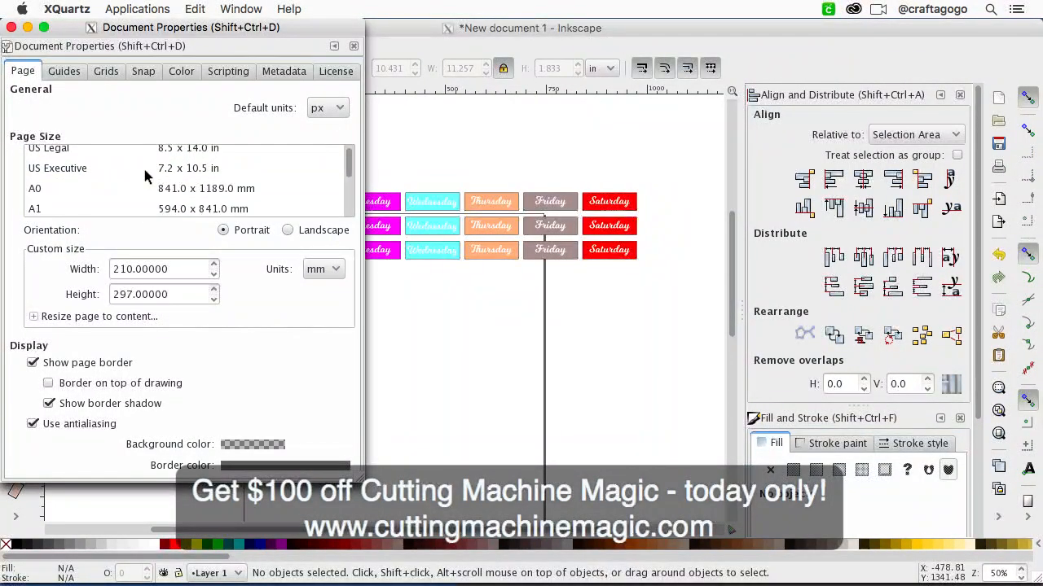
{"action": "scroll", "coordinate": [118, 204], "scroll_direction": "down", "scroll_amount": 2}
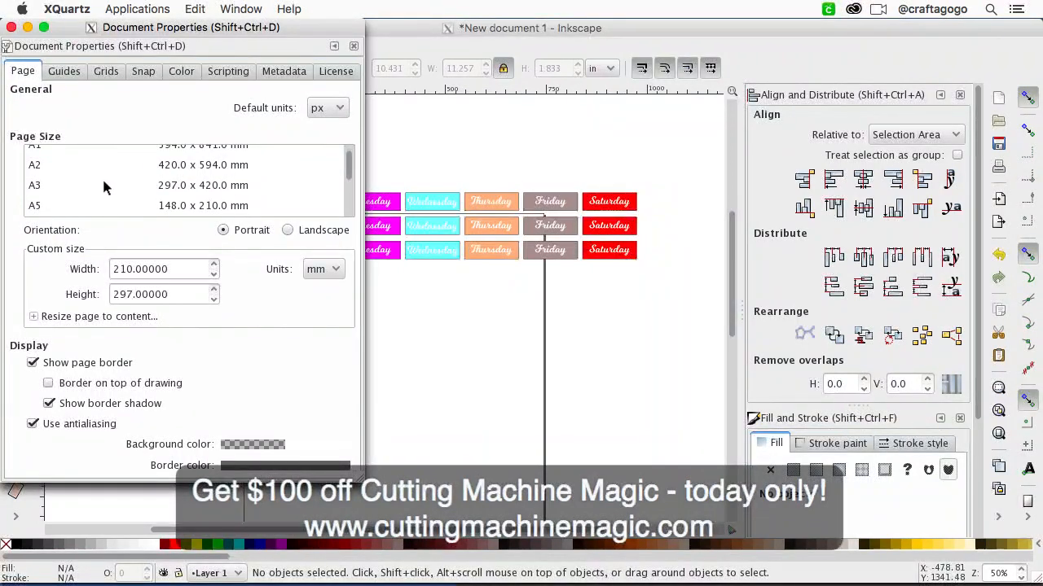
{"action": "left_click", "coordinate": [107, 183]}
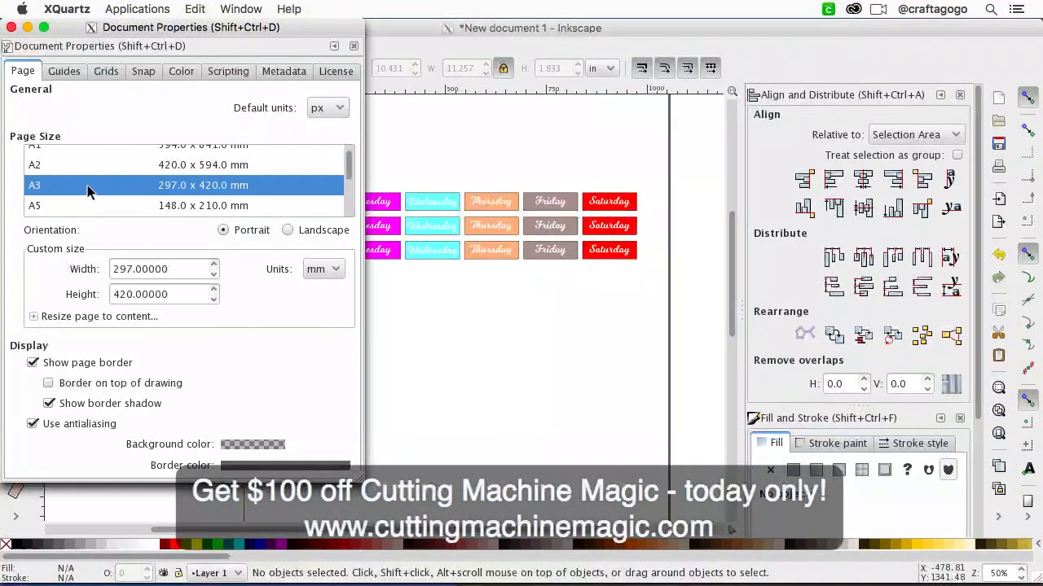
{"action": "left_click", "coordinate": [418, 391]}
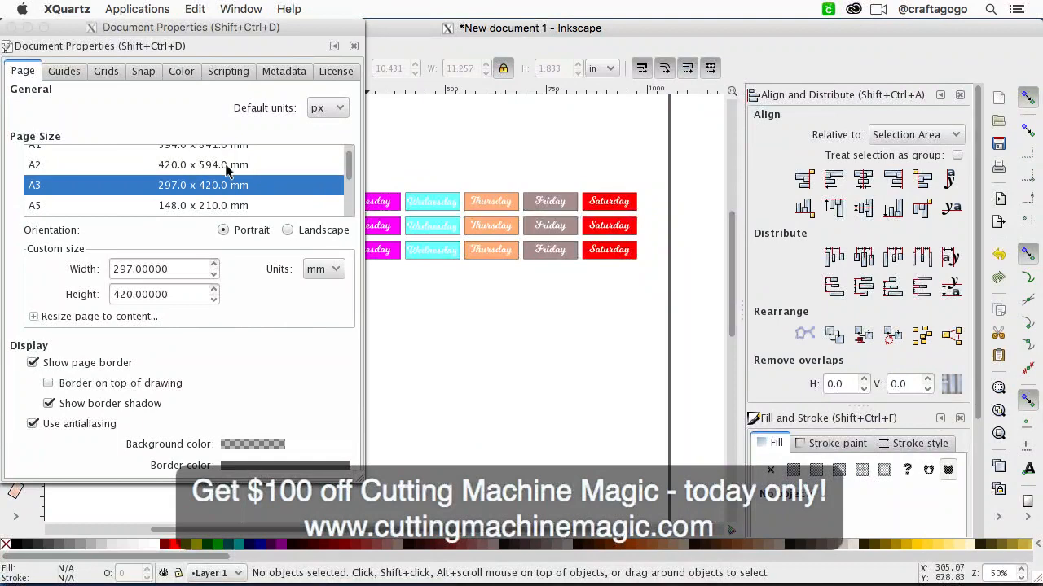
{"action": "left_click", "coordinate": [10, 28]}
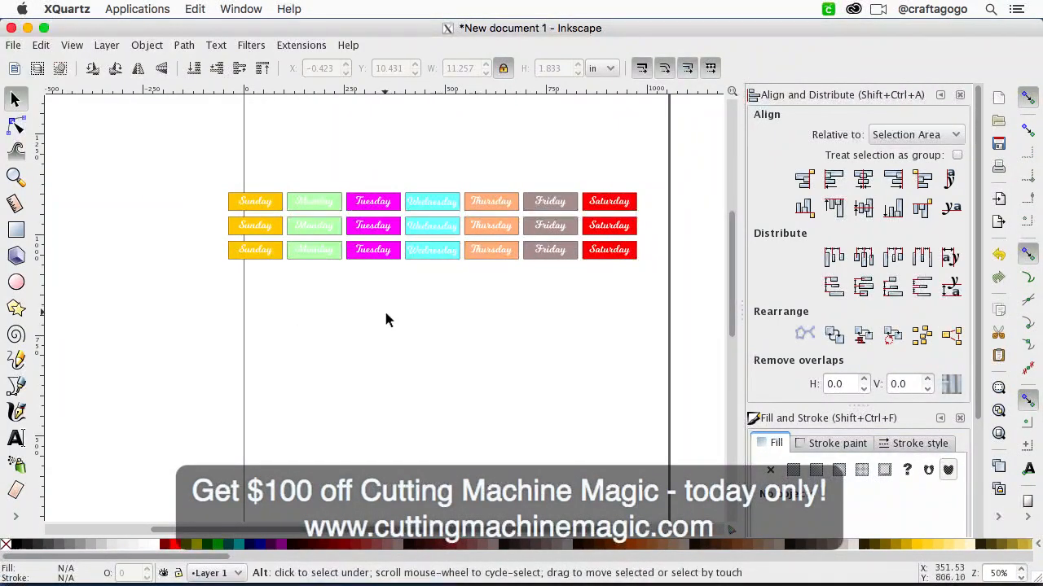
Step: Move all three weekday rows together inside the top of the page, at about X 0.243 in and Y 14.304 in
{"action": "scroll", "coordinate": [386, 314], "scroll_direction": "down", "scroll_amount": 1, "text": "ctrl"}
{"action": "left_click_drag", "start_coordinate": [571, 309], "coordinate": [259, 199]}
{"action": "left_click_drag", "start_coordinate": [344, 237], "coordinate": [363, 134]}
{"action": "scroll", "coordinate": [363, 134], "scroll_direction": "down", "scroll_amount": 2, "text": "ctrl"}
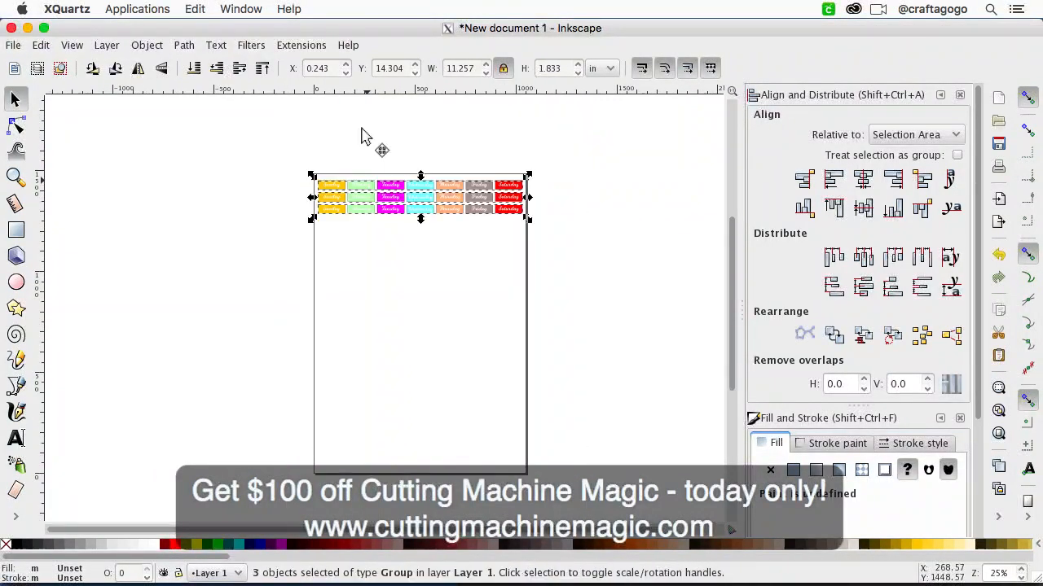
{"action": "scroll", "coordinate": [363, 135], "scroll_direction": "up", "scroll_amount": 4, "text": "ctrl"}
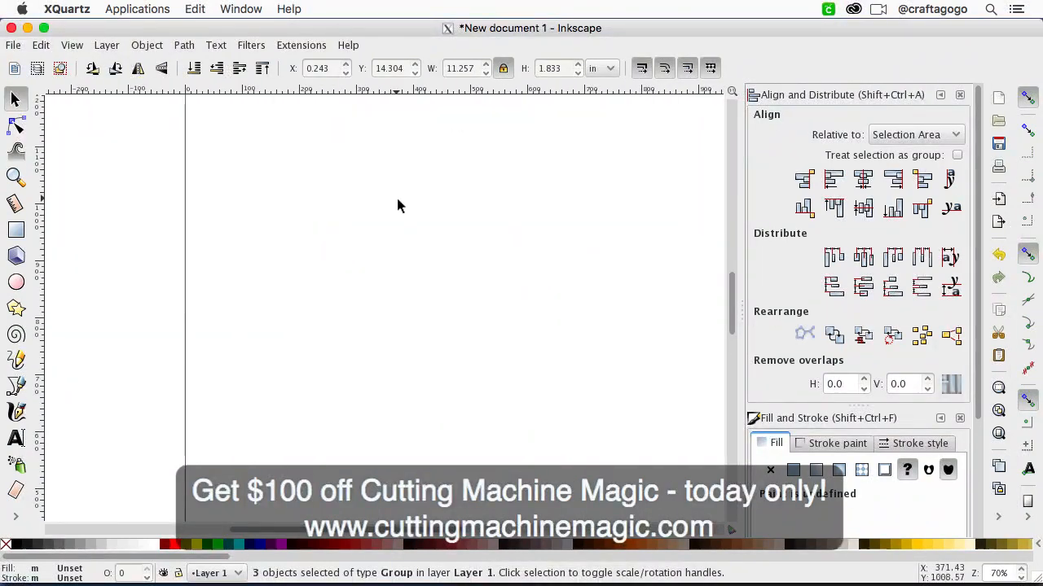
{"action": "scroll", "coordinate": [398, 205], "scroll_direction": "up", "scroll_amount": 5}
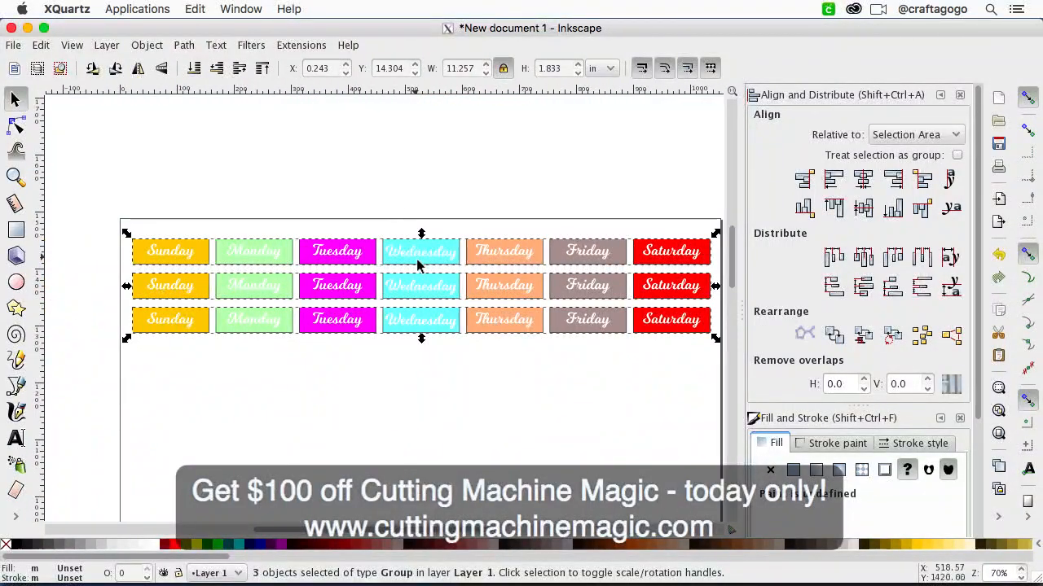
{"action": "left_click", "coordinate": [439, 340]}
{"action": "left_click", "coordinate": [443, 323]}
{"action": "left_click", "coordinate": [464, 365]}
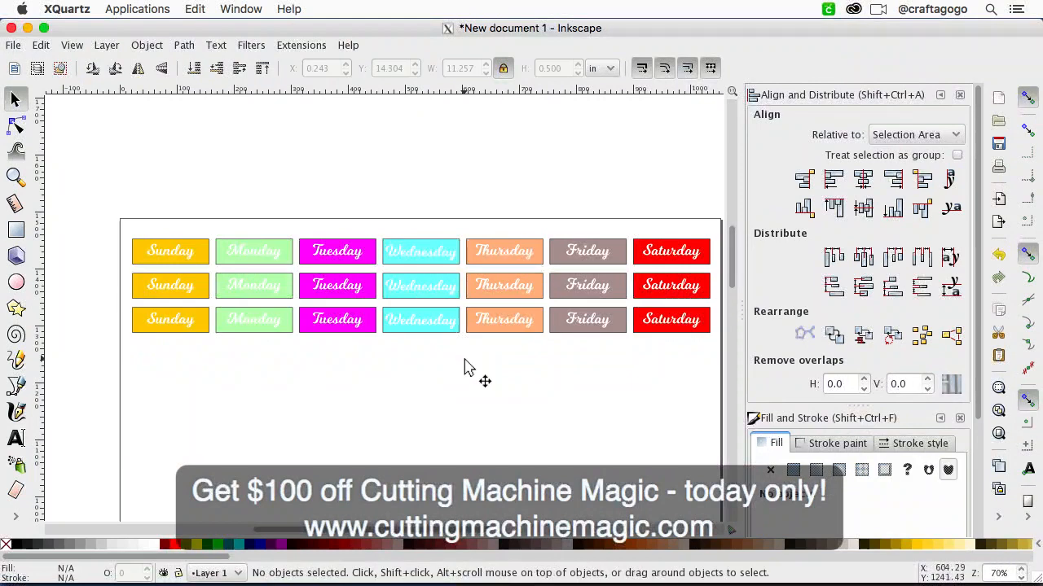
{"action": "scroll", "coordinate": [568, 385], "scroll_direction": "right", "scroll_amount": 3}
{"action": "scroll", "coordinate": [567, 385], "scroll_direction": "left", "scroll_amount": 2}
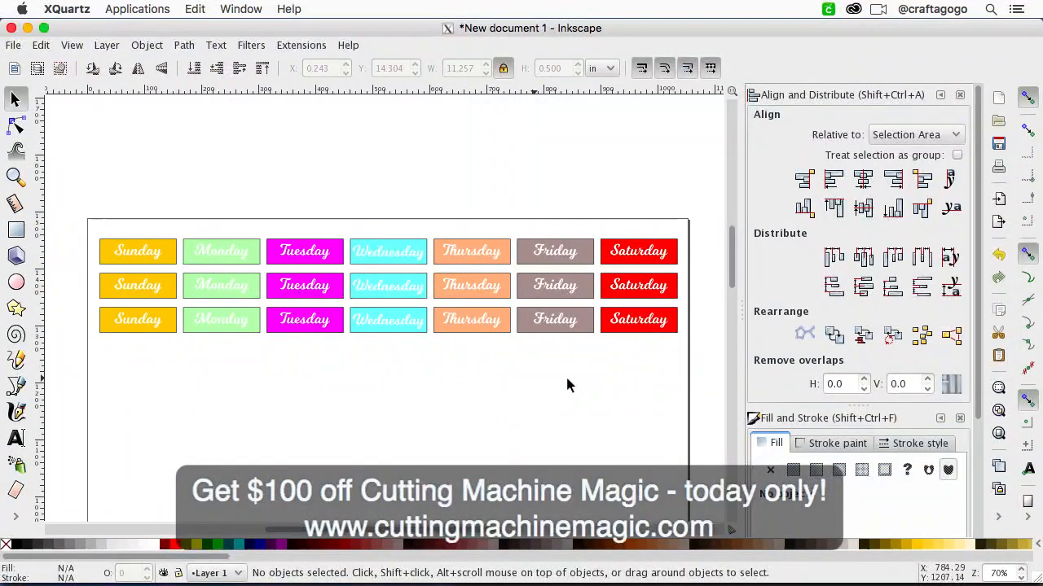
Step: Combine the three weekday rows into a single group and select it
{"action": "left_click_drag", "start_coordinate": [683, 365], "coordinate": [60, 208]}
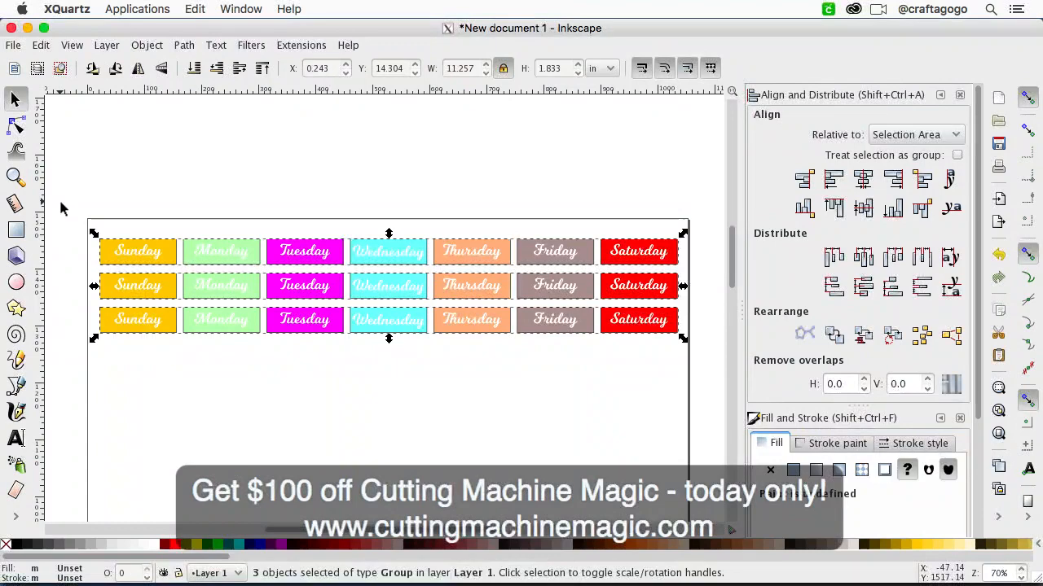
{"action": "left_click", "coordinate": [138, 49]}
{"action": "left_click", "coordinate": [151, 121]}
{"action": "left_click", "coordinate": [287, 230]}
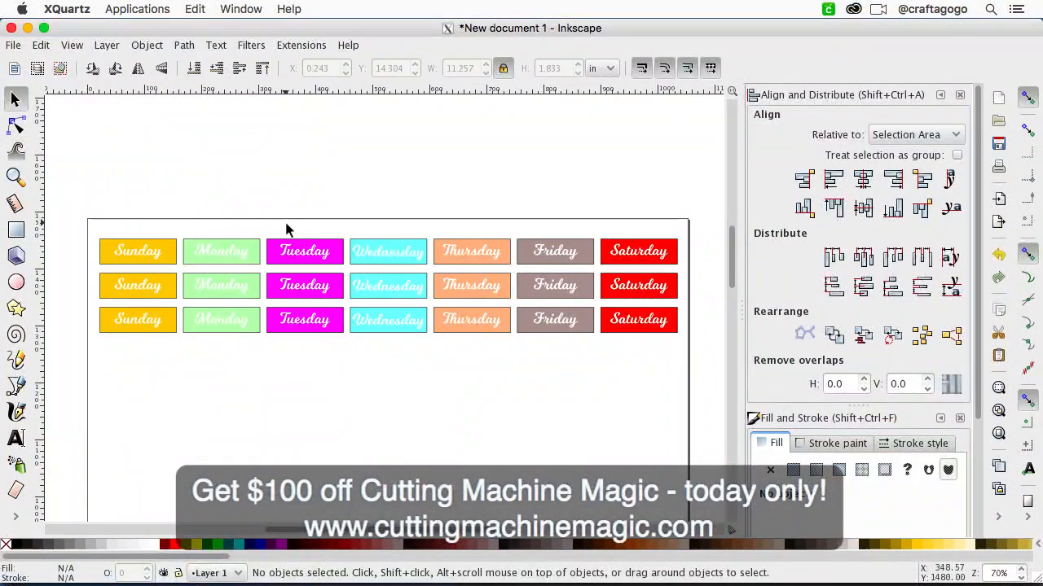
{"action": "left_click", "coordinate": [313, 279]}
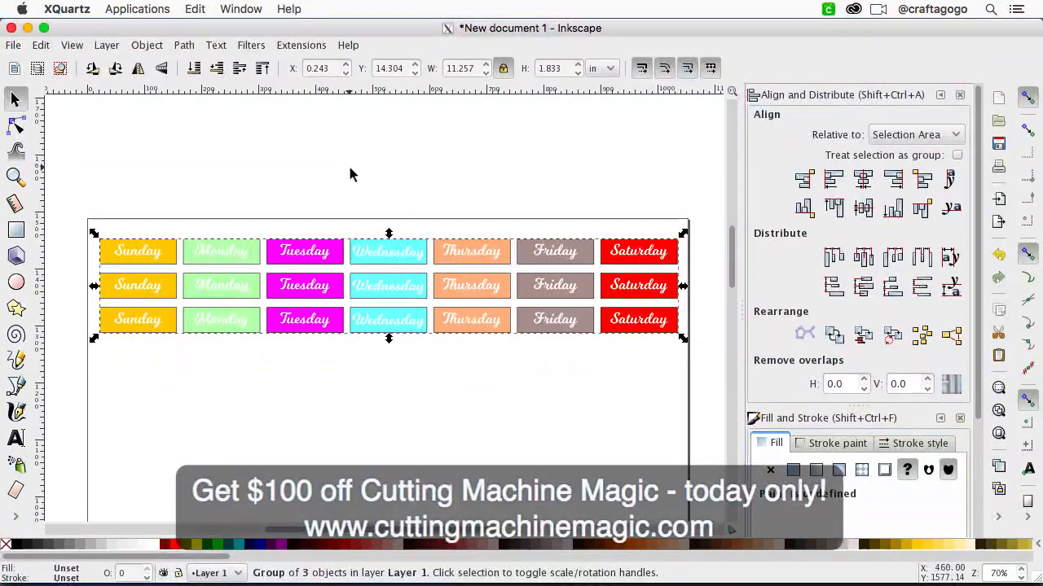
Step: Save the document under the name daysoftheweek.svg as Plain SVG in the craftagogo folder
{"action": "left_click", "coordinate": [13, 46]}
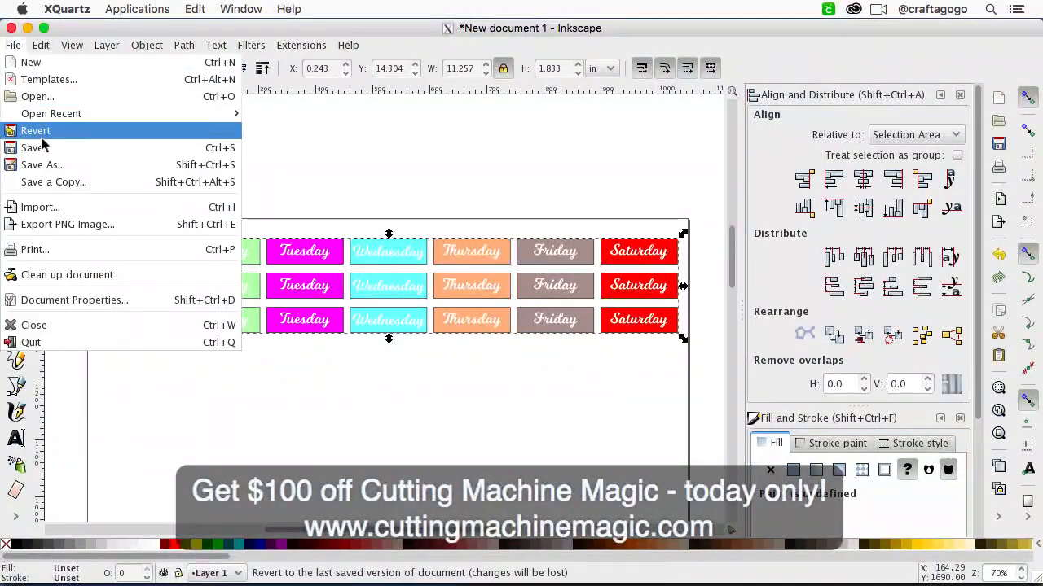
{"action": "left_click", "coordinate": [50, 166]}
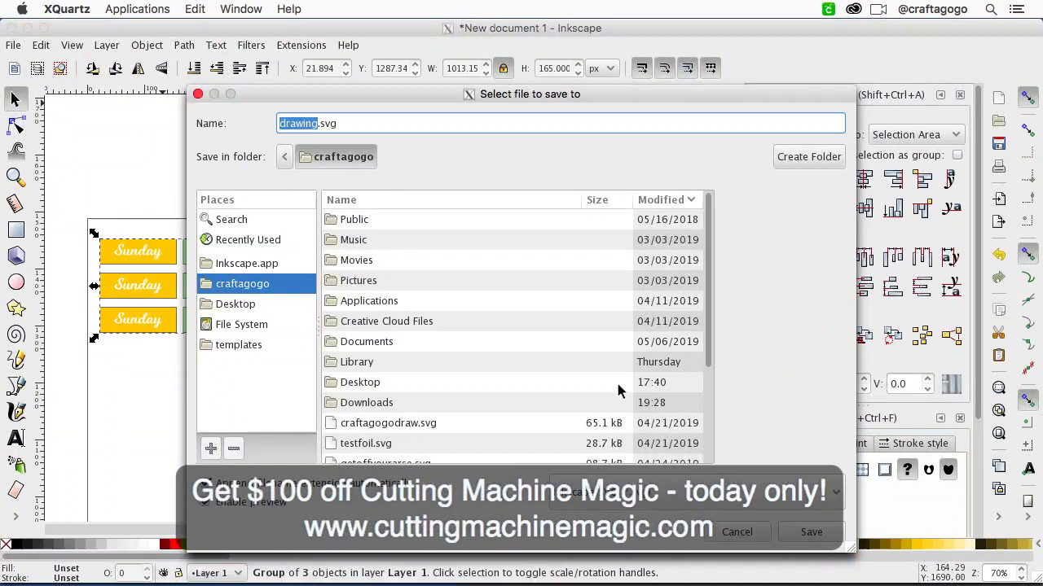
{"action": "type", "text": "daysoftheweek"}
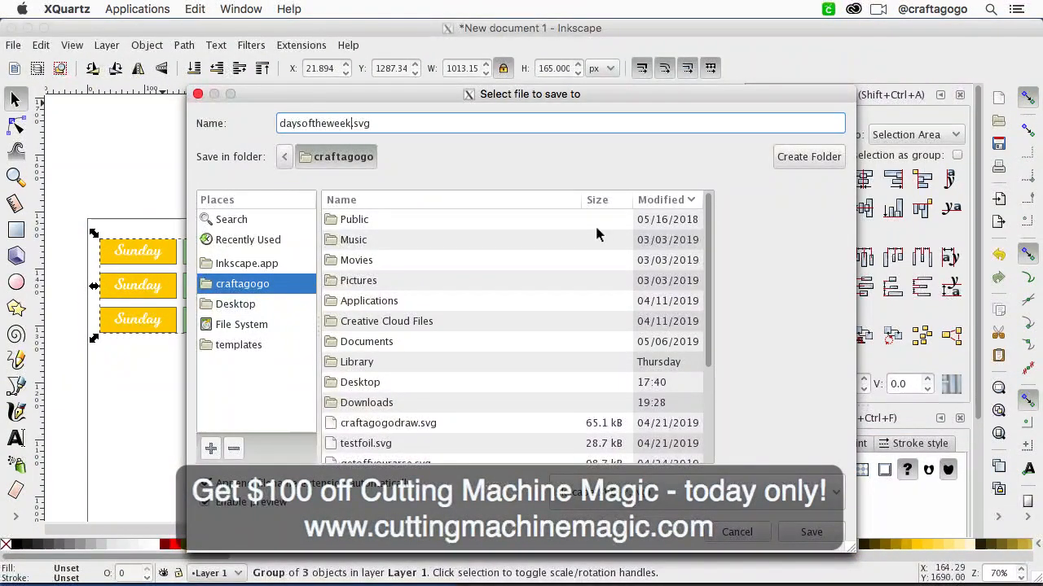
{"action": "left_click", "coordinate": [781, 494]}
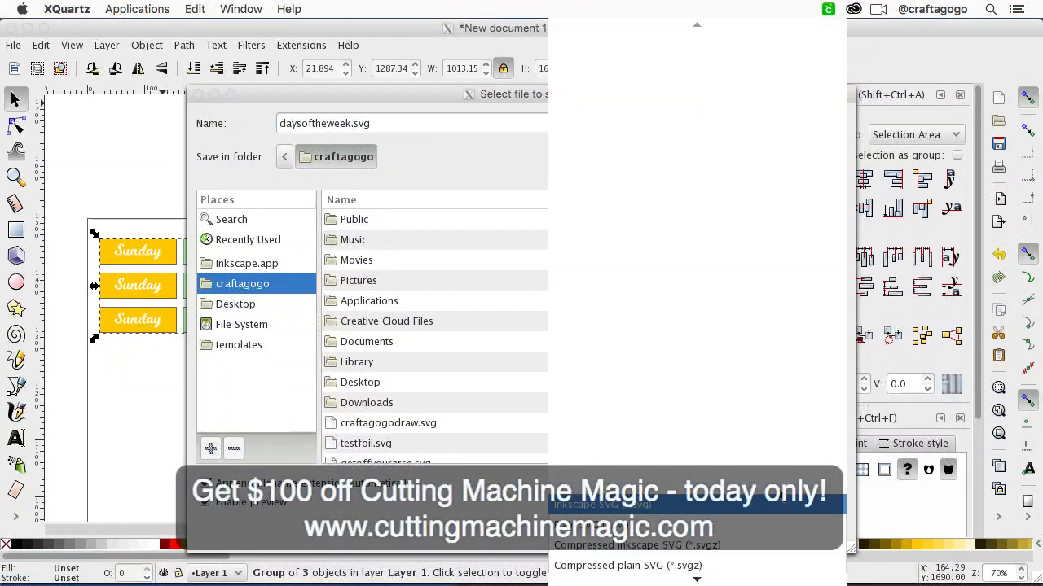
{"action": "left_click", "coordinate": [766, 517]}
{"action": "left_click", "coordinate": [821, 531]}
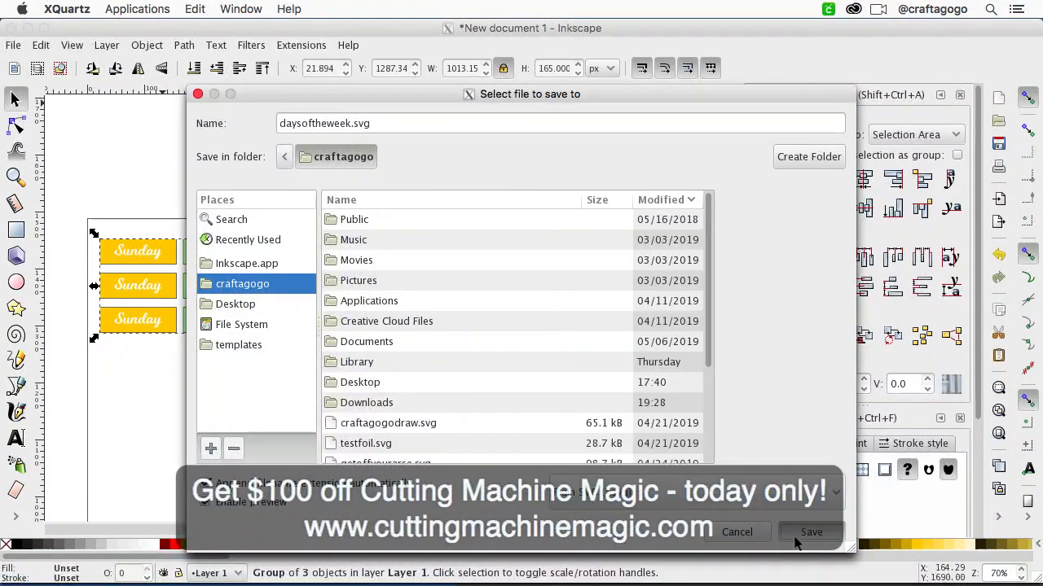
{"action": "left_click", "coordinate": [552, 400]}
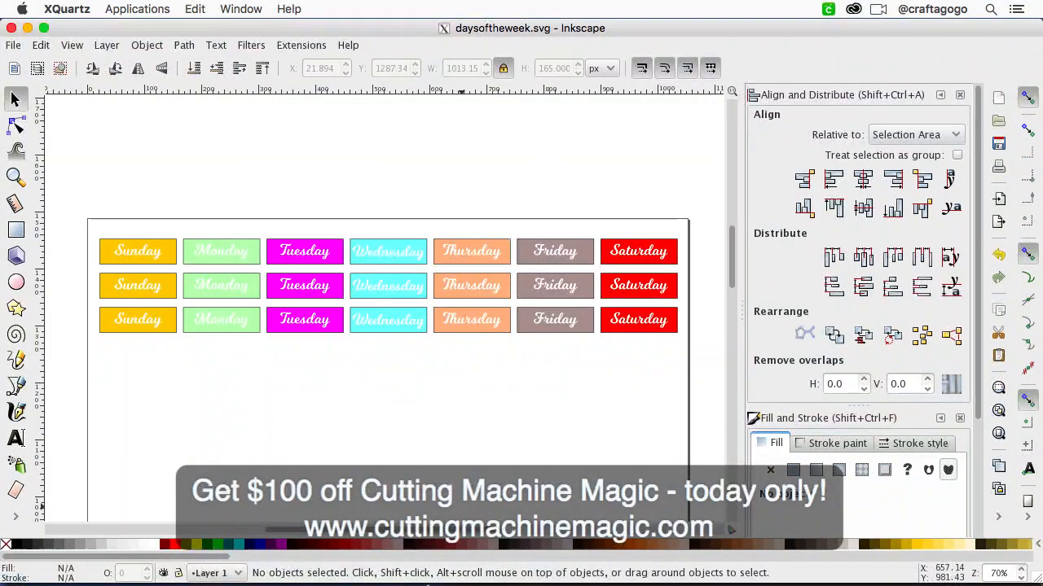
Step: Switch to Cricut Design Space in Chrome and return from the mat preview to the canvas
{"action": "left_click", "coordinate": [363, 557]}
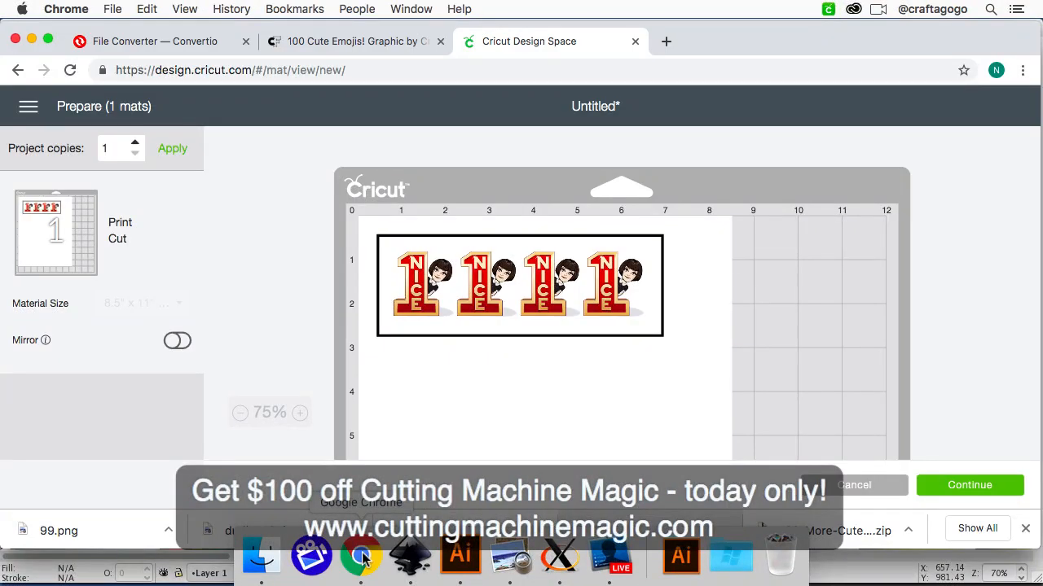
{"action": "left_click", "coordinate": [27, 110]}
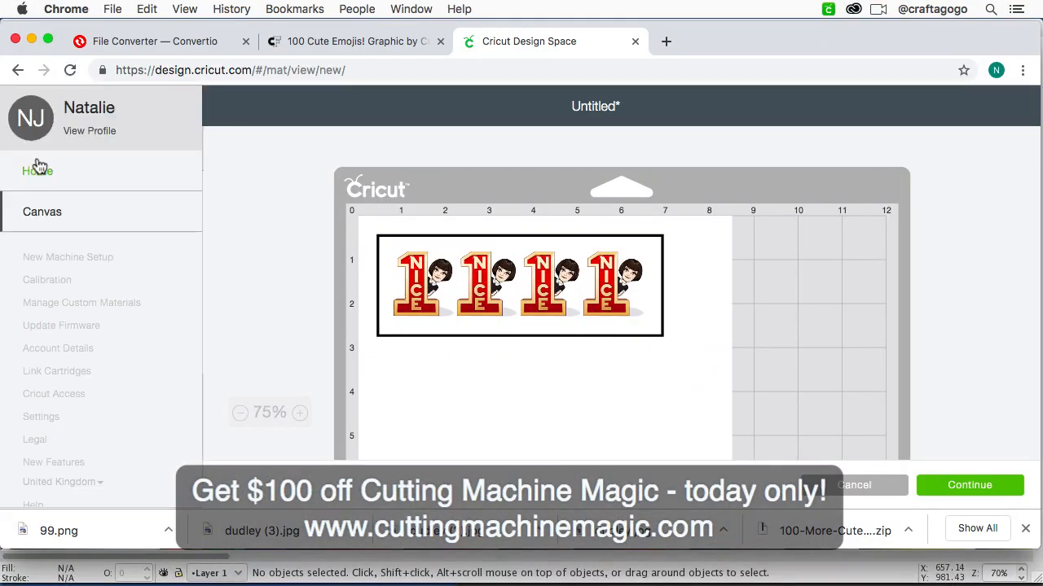
{"action": "left_click", "coordinate": [48, 212]}
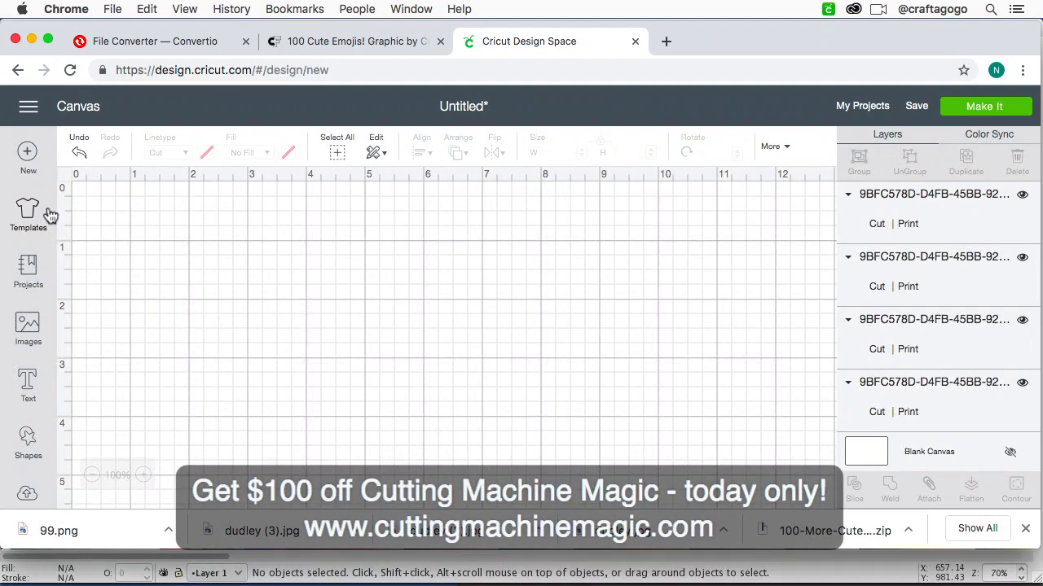
Step: Select all four "1 NICE" images on the canvas together and delete them
{"action": "left_click", "coordinate": [270, 315]}
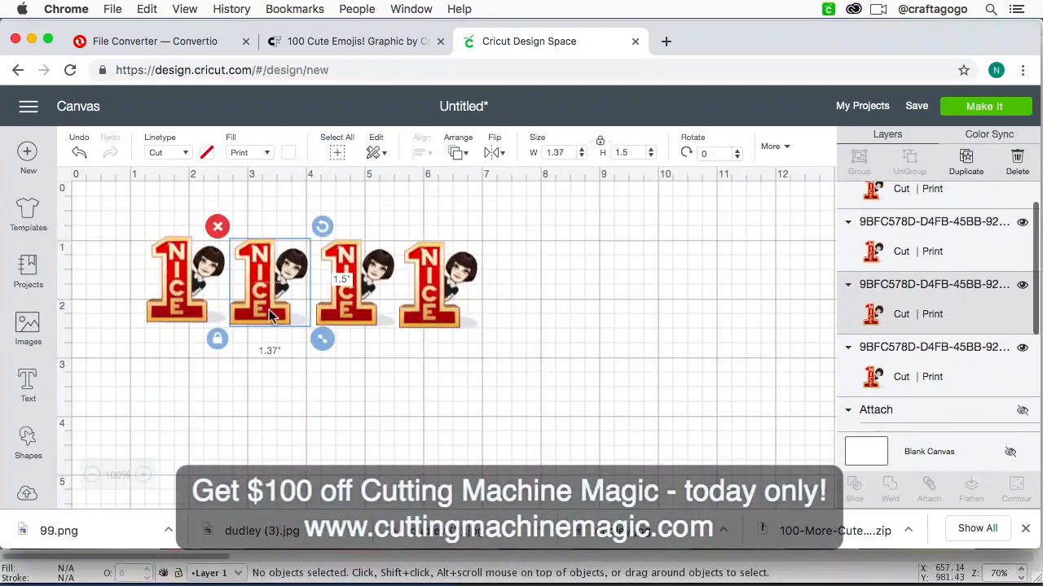
{"action": "left_click_drag", "start_coordinate": [542, 391], "coordinate": [116, 221]}
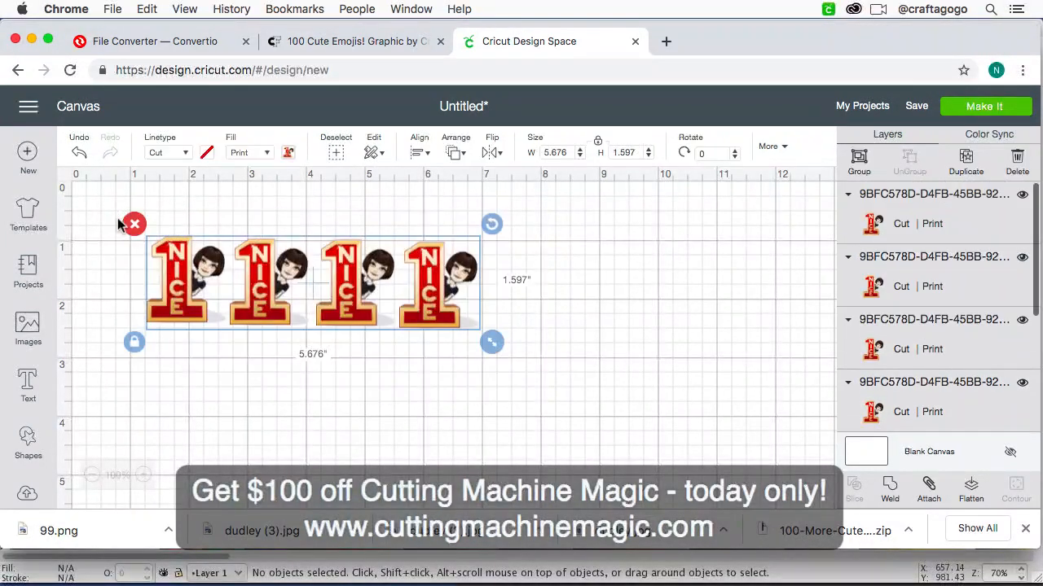
{"action": "key", "text": "Delete"}
Step: Upload daysoftheweek.svg from this Mac as an image and save it under the name daysoftheweek
{"action": "left_click", "coordinate": [31, 493]}
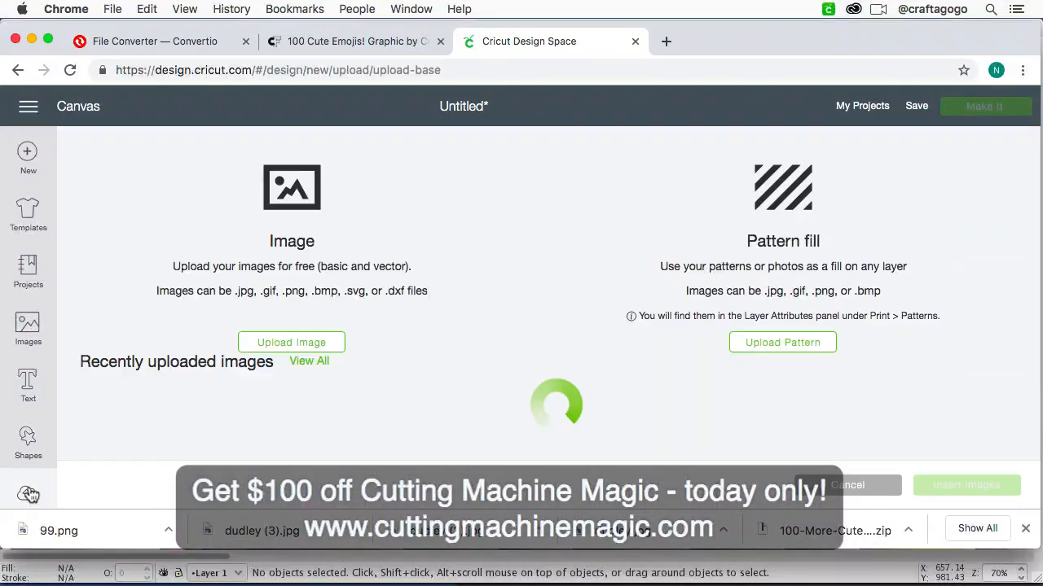
{"action": "left_click", "coordinate": [281, 350]}
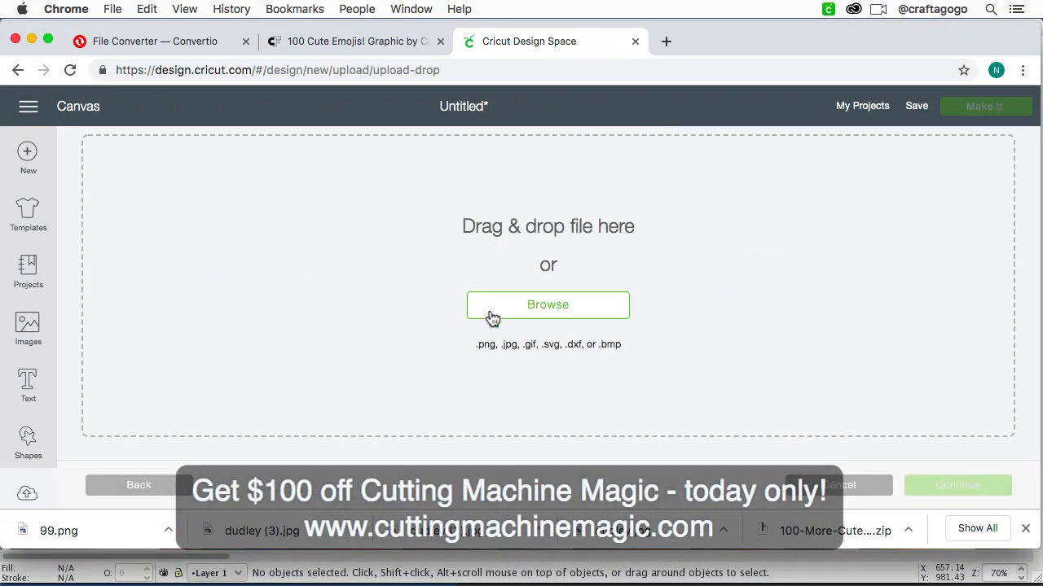
{"action": "left_click", "coordinate": [481, 303]}
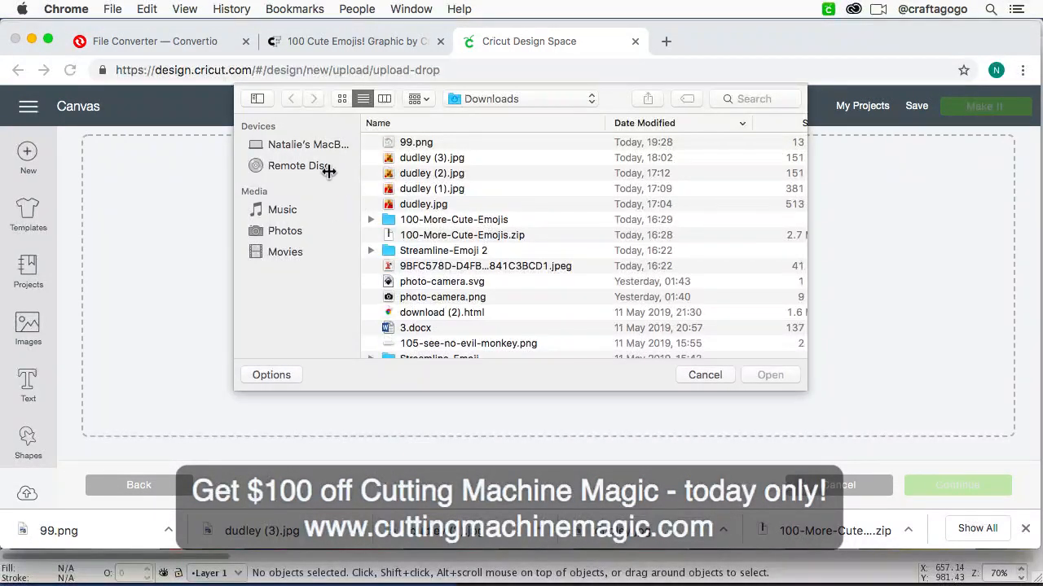
{"action": "left_click", "coordinate": [753, 99]}
{"action": "type", "text": "daysof"}
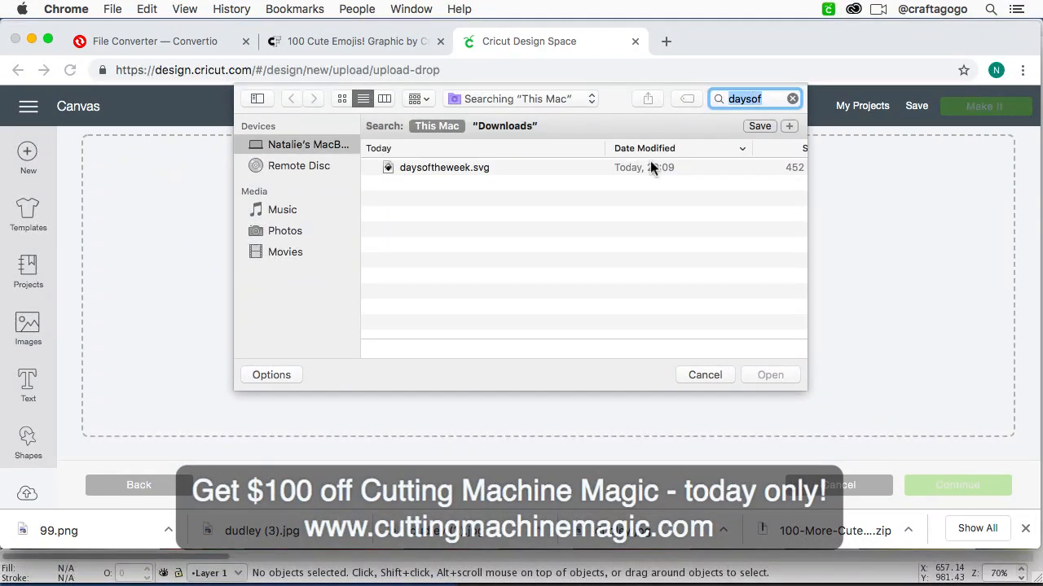
{"action": "left_click", "coordinate": [649, 167]}
{"action": "left_click", "coordinate": [761, 374]}
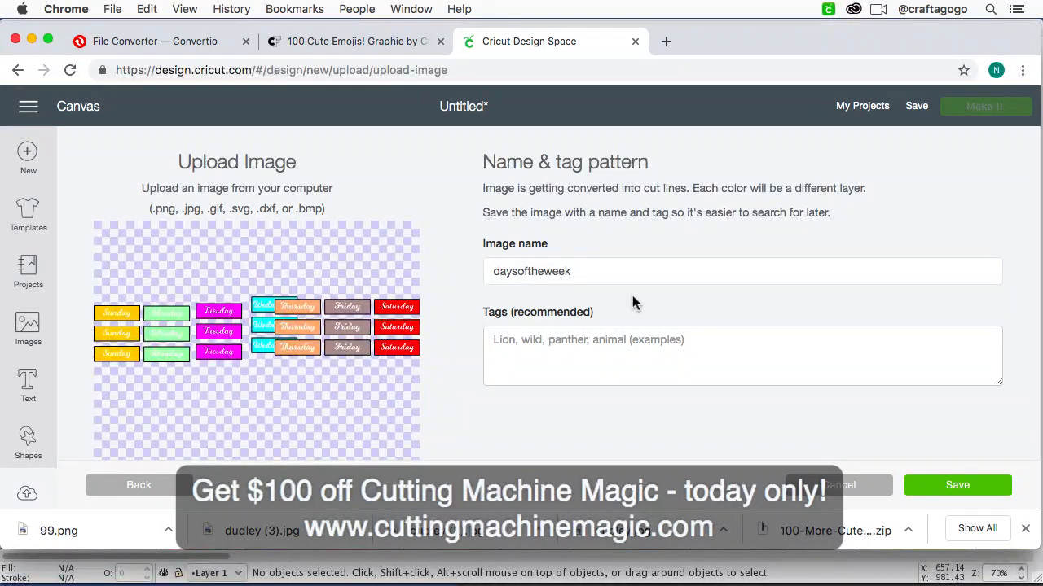
{"action": "left_click", "coordinate": [970, 484]}
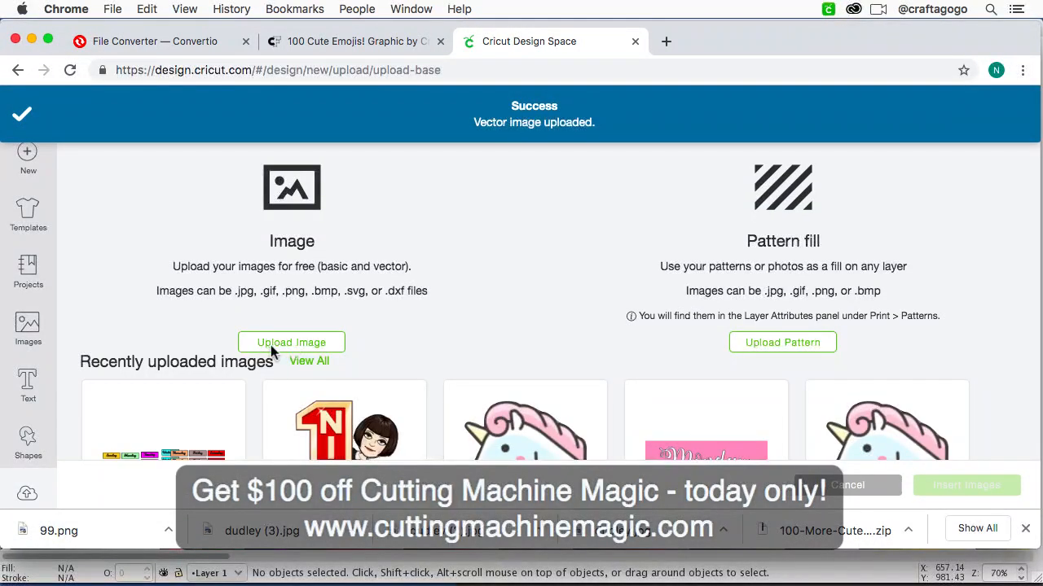
Step: Insert the newly uploaded daysoftheweek image from the recent uploads onto the canvas
{"action": "scroll", "coordinate": [270, 350], "scroll_direction": "down", "scroll_amount": 3}
{"action": "scroll", "coordinate": [198, 395], "scroll_direction": "down", "scroll_amount": 2}
{"action": "scroll", "coordinate": [198, 387], "scroll_direction": "down", "scroll_amount": 1}
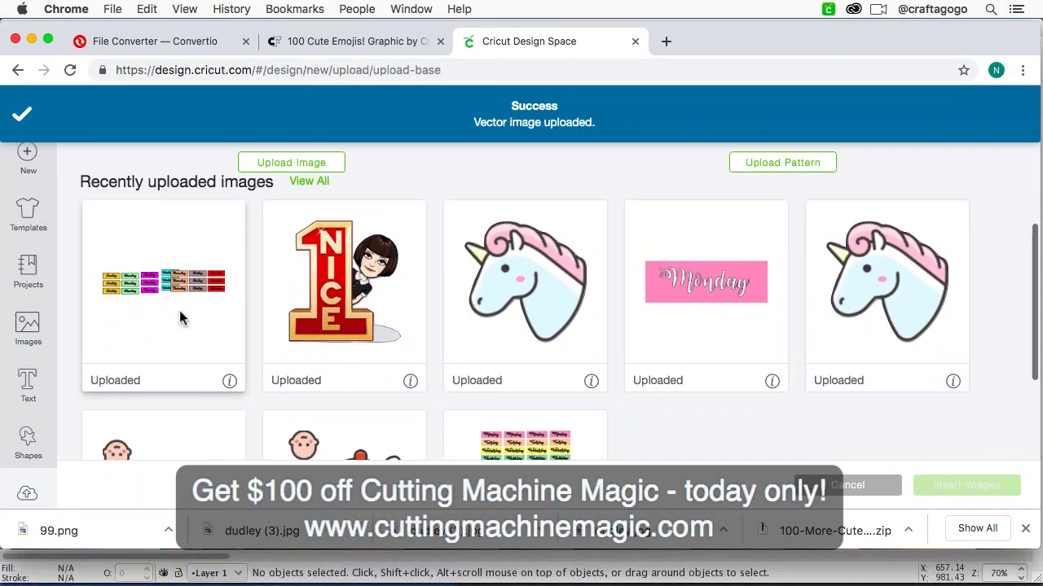
{"action": "left_click", "coordinate": [178, 308]}
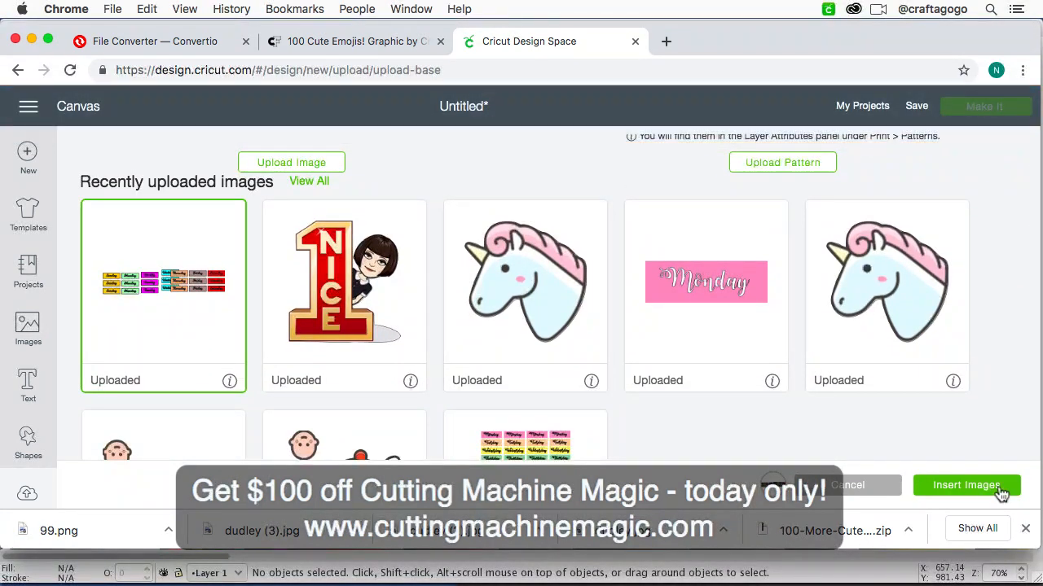
{"action": "left_click", "coordinate": [999, 485]}
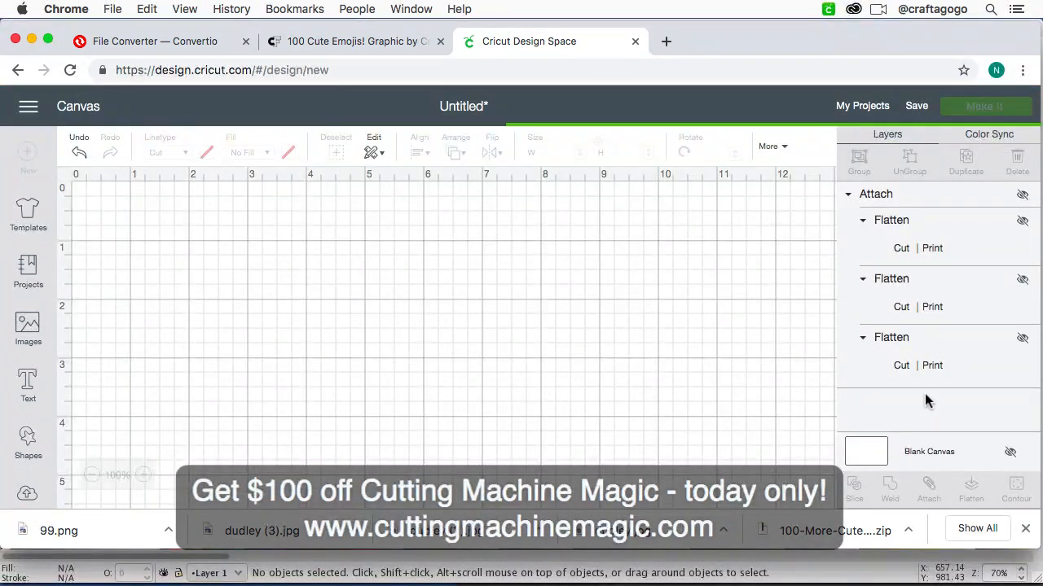
Step: Move the weekday design to the canvas's upper-left area, at X 0 and Y about 2.31
{"action": "key", "text": "super+minus"}
{"action": "key", "text": "super+minus"}
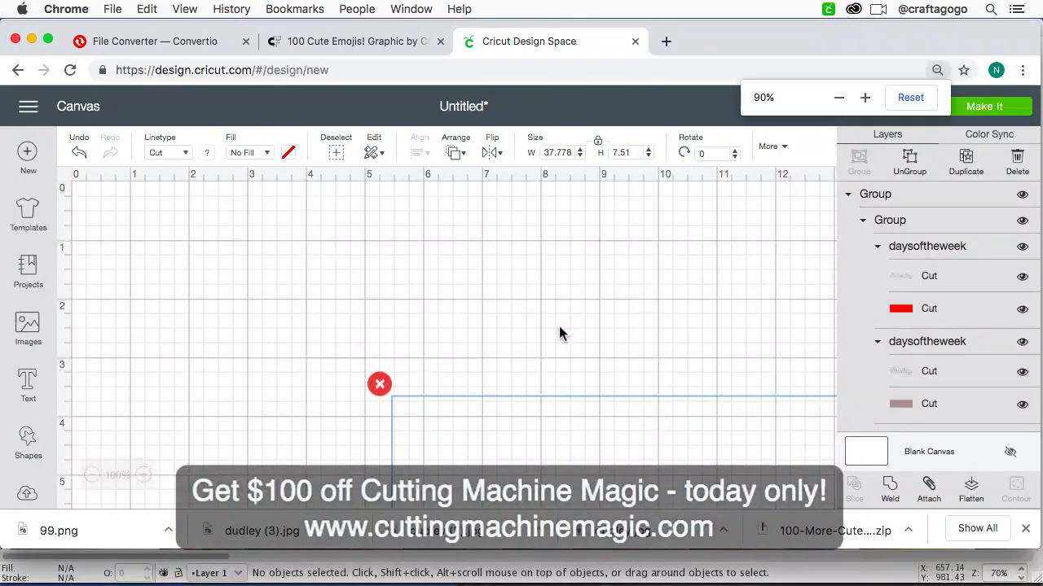
{"action": "left_click_drag", "start_coordinate": [560, 445], "coordinate": [250, 319]}
{"action": "key", "text": "super+minus"}
{"action": "key", "text": "super+minus"}
{"action": "key", "text": "super+minus"}
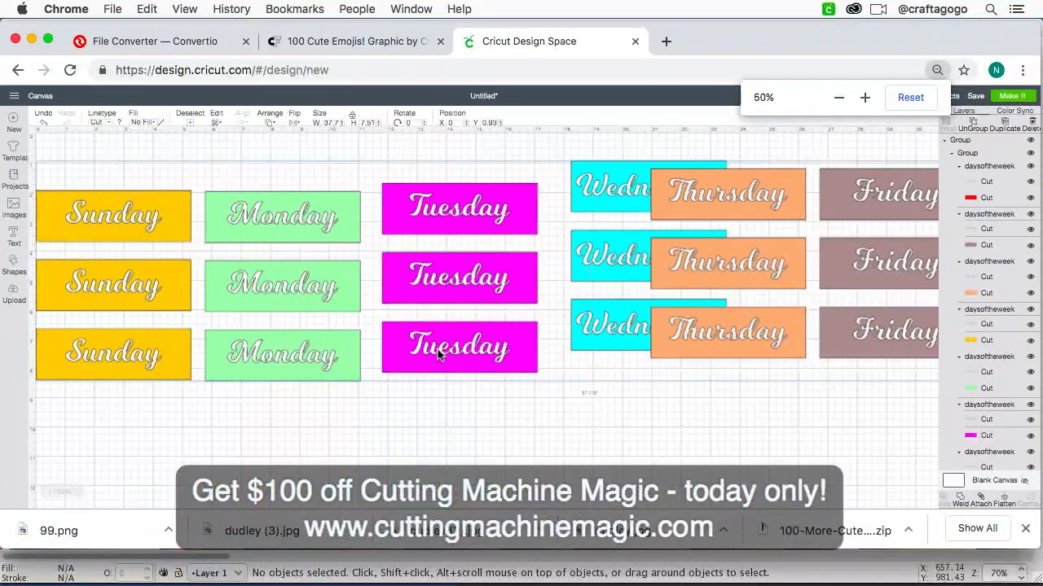
{"action": "left_click_drag", "start_coordinate": [437, 355], "coordinate": [436, 393]}
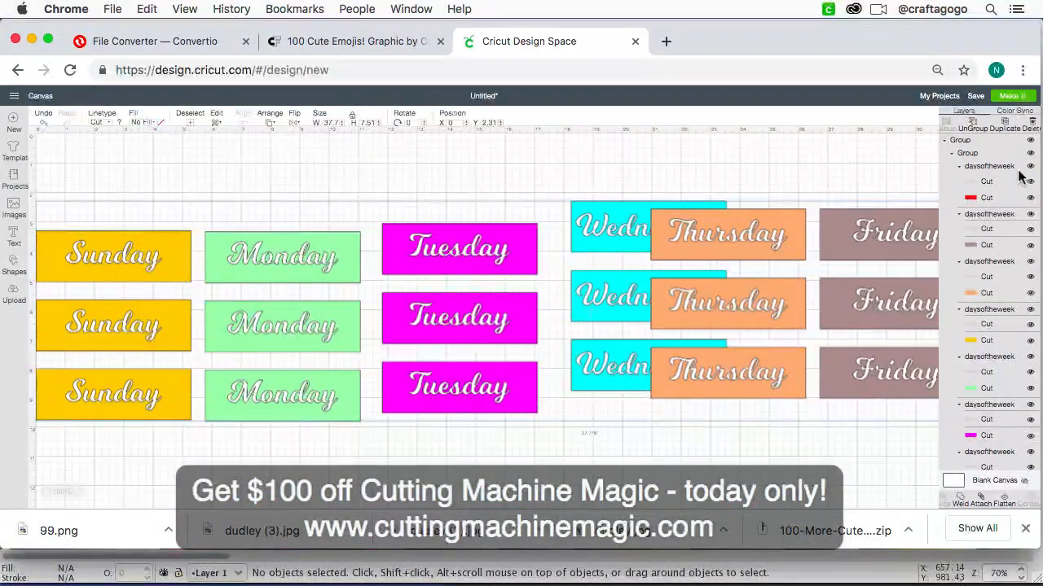
Step: Ungroup the weekday design into rows, and ungroup the top row into individual day labels
{"action": "left_click", "coordinate": [974, 122]}
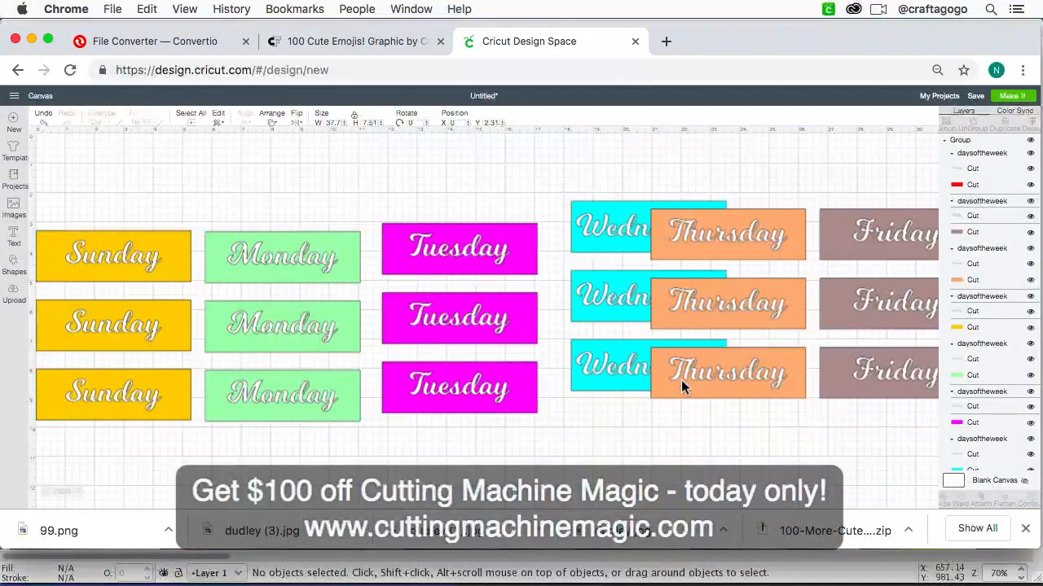
{"action": "left_click", "coordinate": [113, 252]}
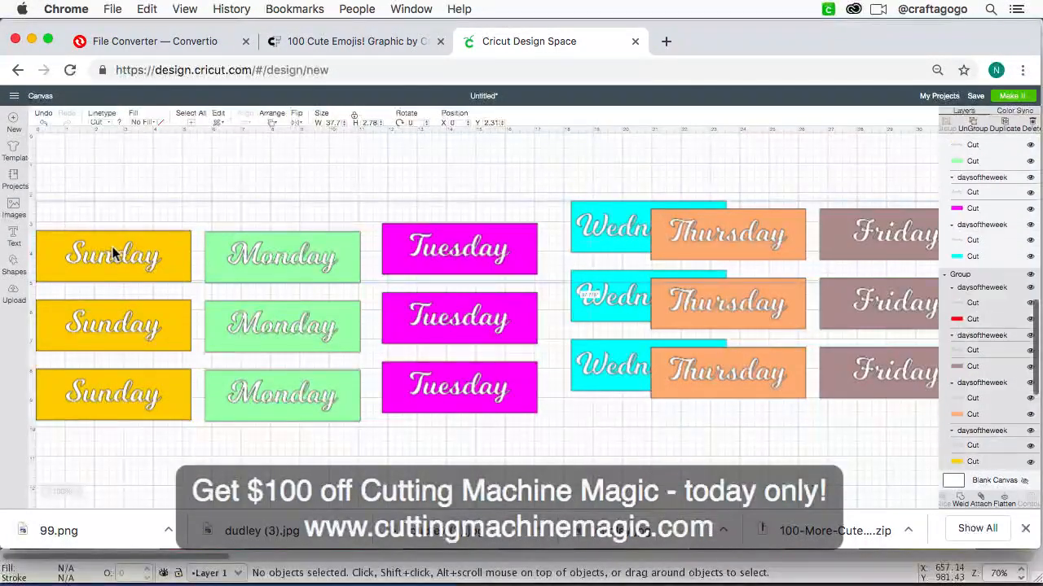
{"action": "left_click", "coordinate": [993, 124]}
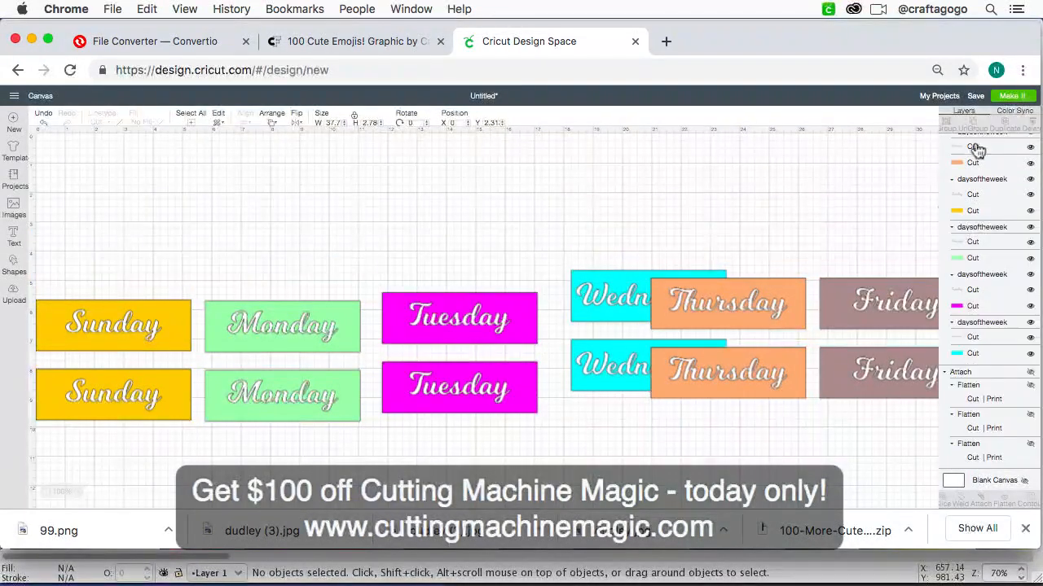
{"action": "left_click", "coordinate": [116, 263]}
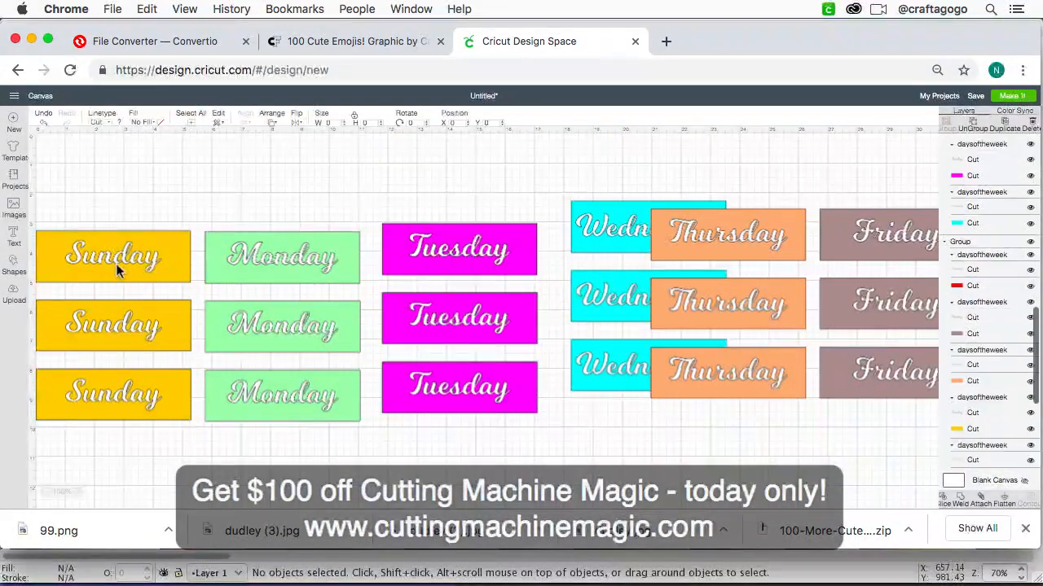
{"action": "left_click", "coordinate": [180, 207]}
{"action": "left_click", "coordinate": [141, 250]}
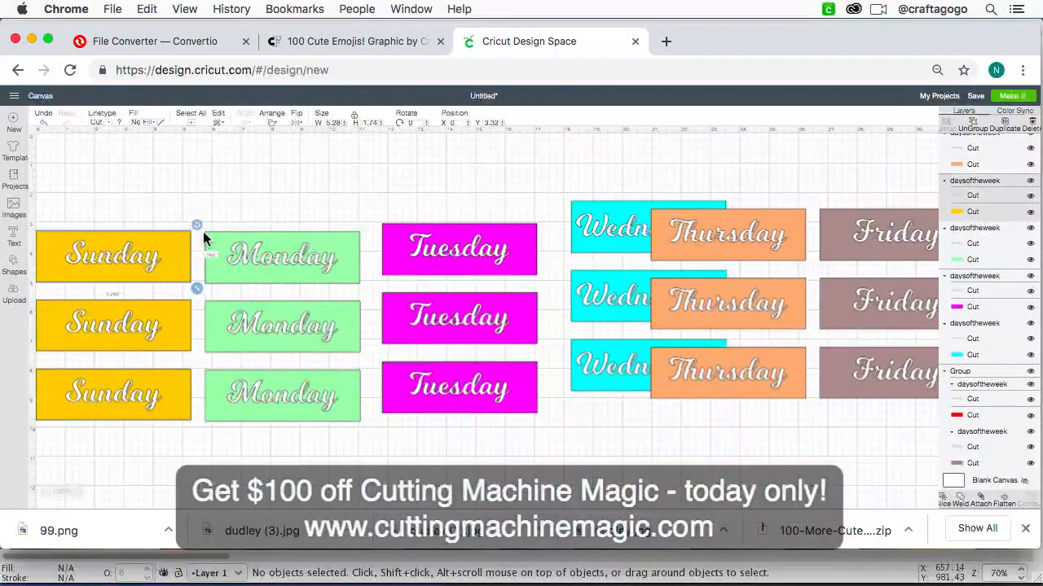
{"action": "left_click", "coordinate": [203, 219]}
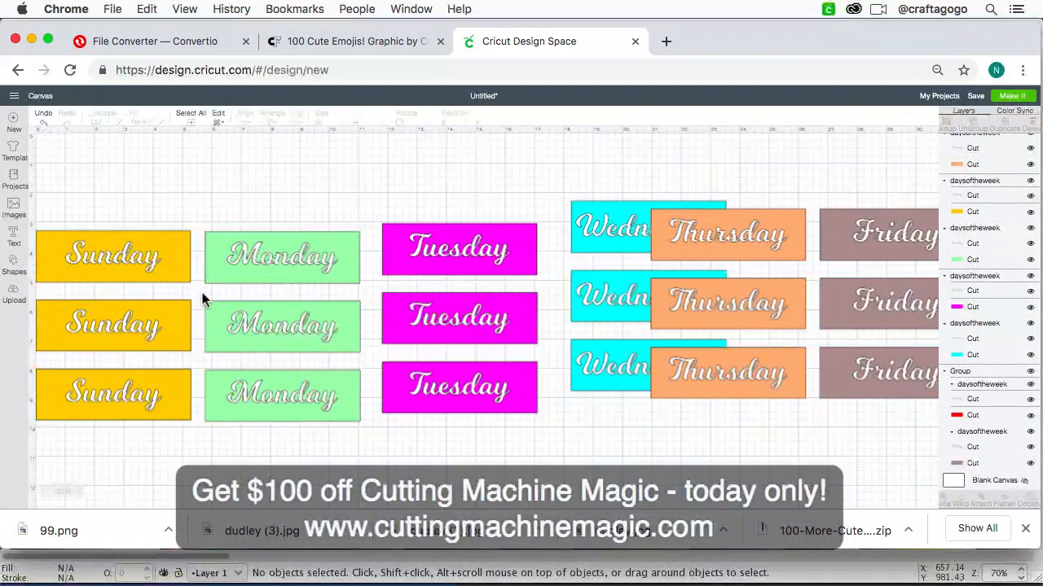
Step: Preview the cutting mats, examine how mats 1 and 2 divide the lettering and rectangles, and return to the canvas
{"action": "key", "text": "super+minus"}
{"action": "key", "text": "super+plus"}
{"action": "key", "text": "super+plus"}
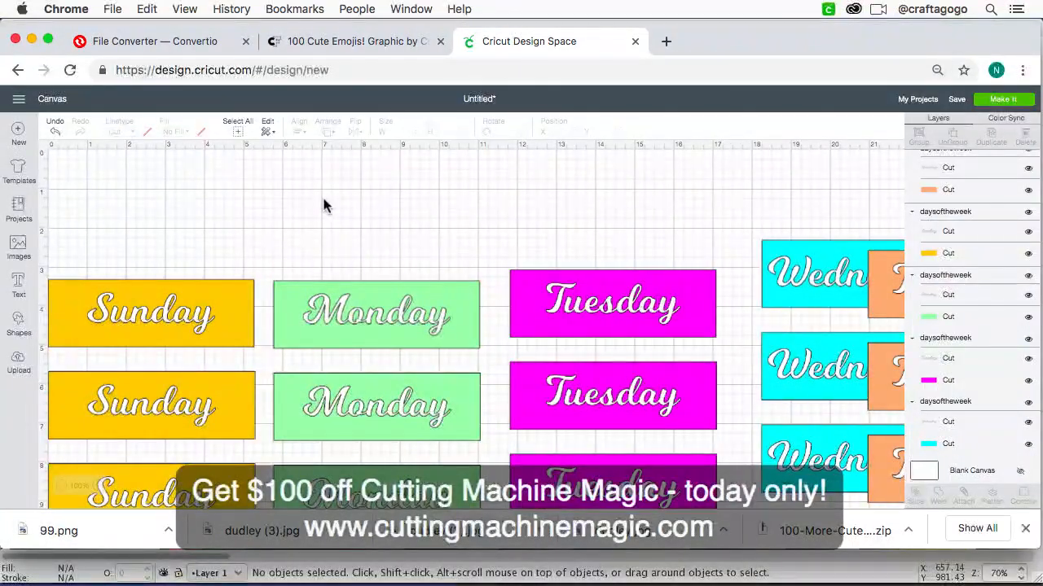
{"action": "left_click", "coordinate": [1002, 99]}
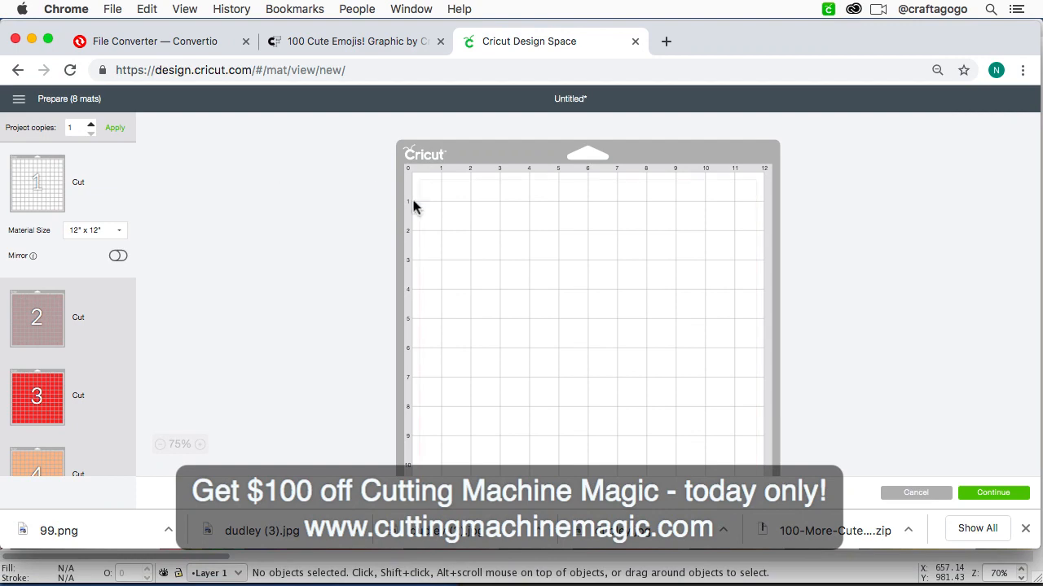
{"action": "left_click", "coordinate": [54, 322]}
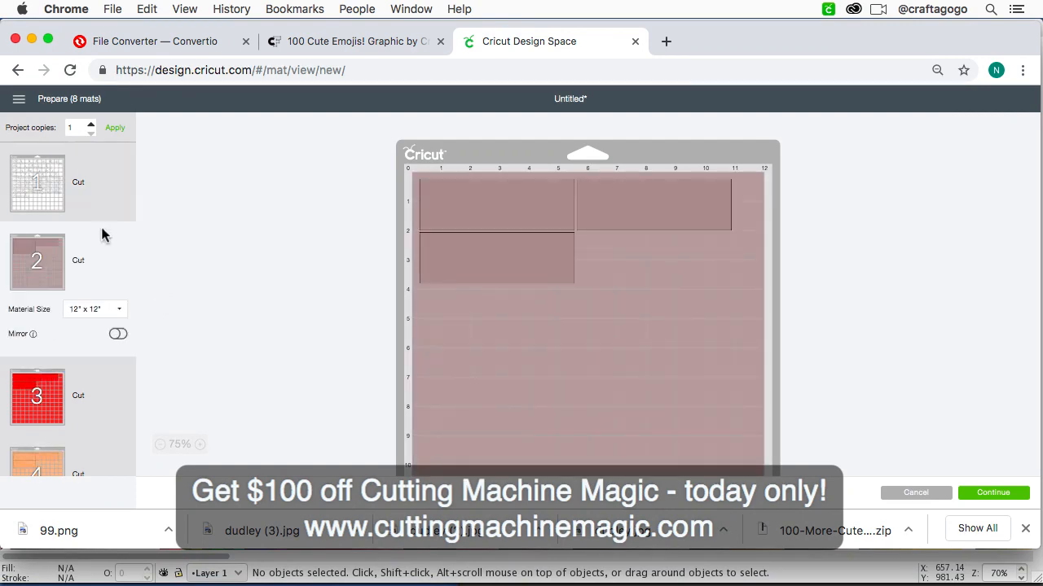
{"action": "left_click", "coordinate": [51, 190]}
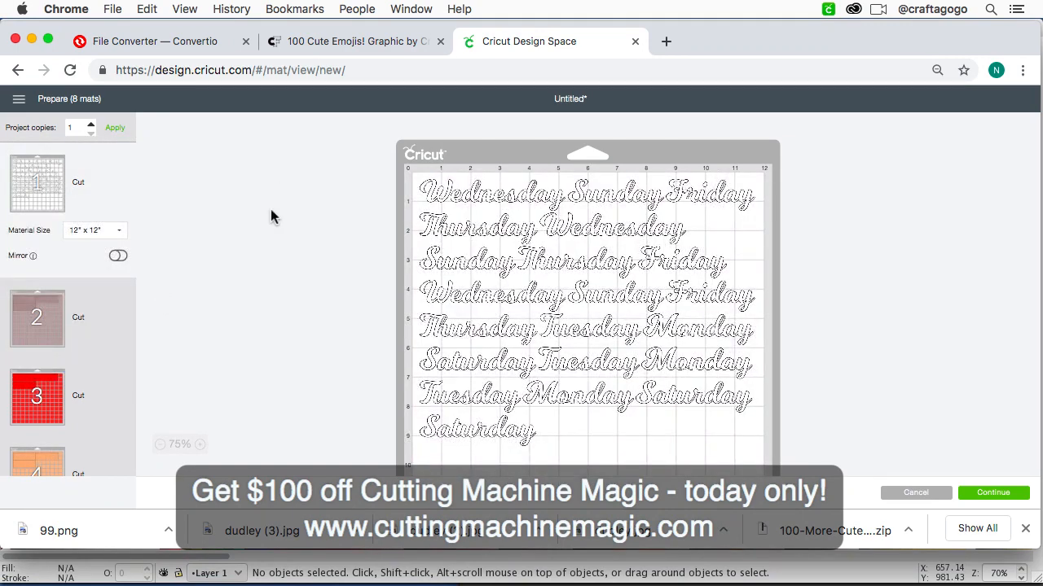
{"action": "left_click", "coordinate": [79, 348]}
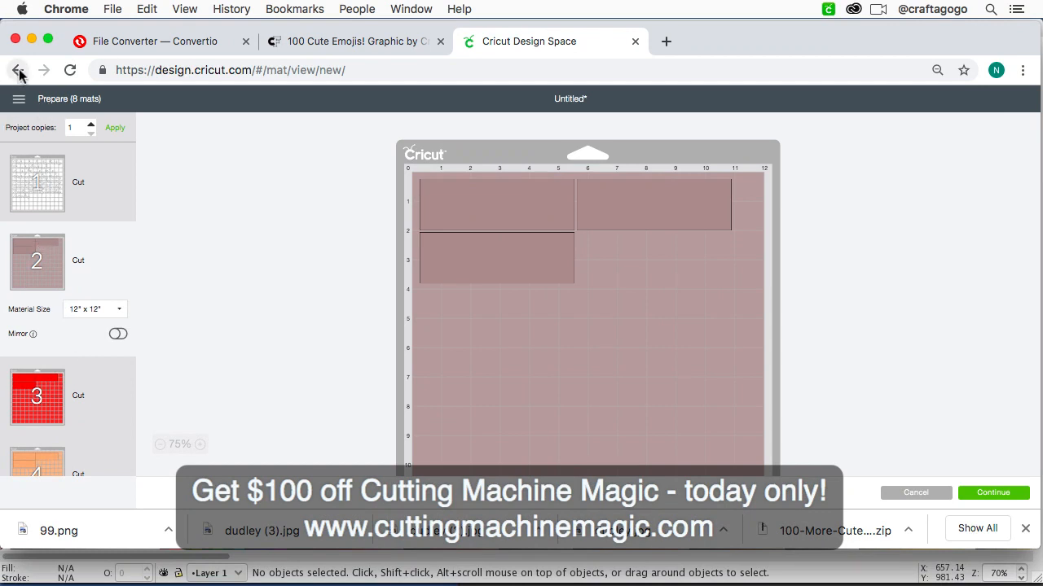
{"action": "left_click", "coordinate": [19, 98]}
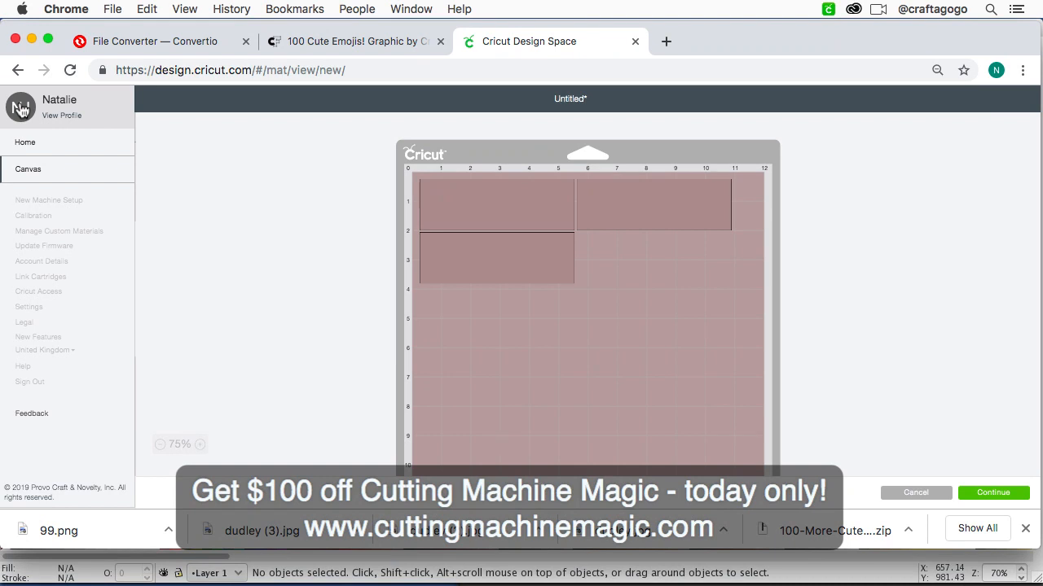
{"action": "left_click", "coordinate": [27, 170]}
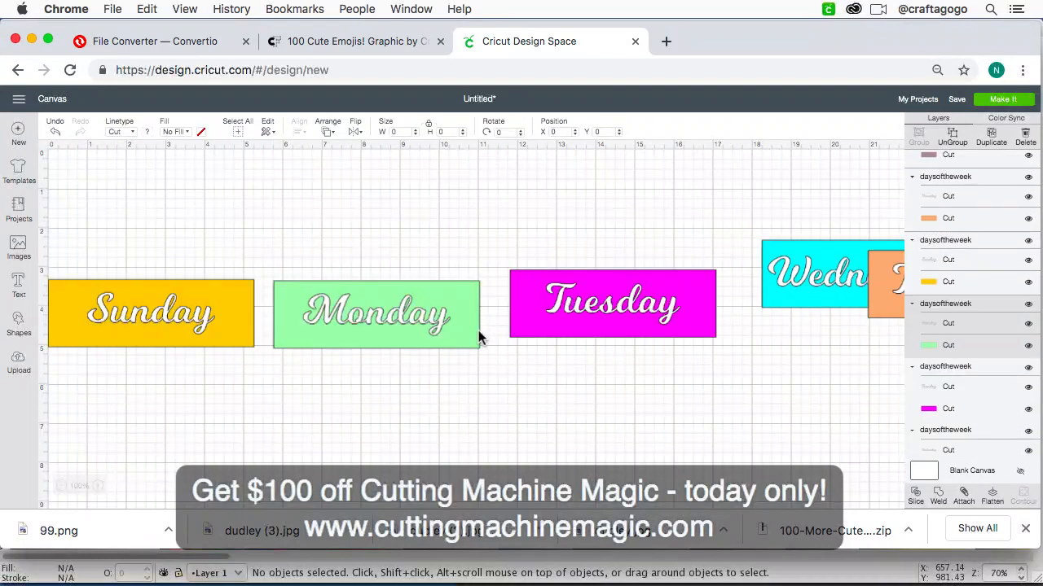
Step: Flatten the Sunday label in the top row into a single printable layer
{"action": "left_click", "coordinate": [186, 314]}
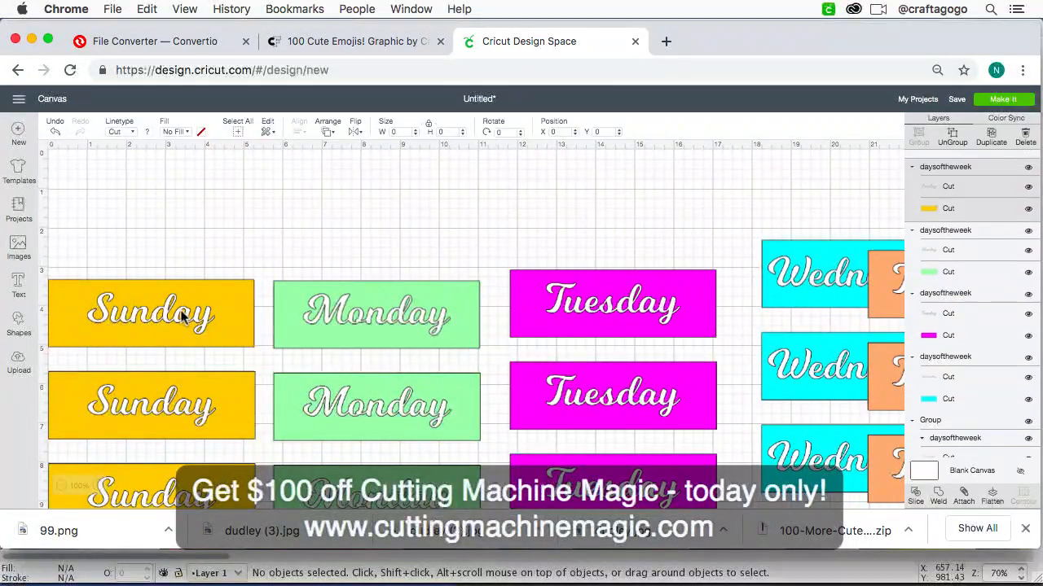
{"action": "left_click", "coordinate": [196, 240]}
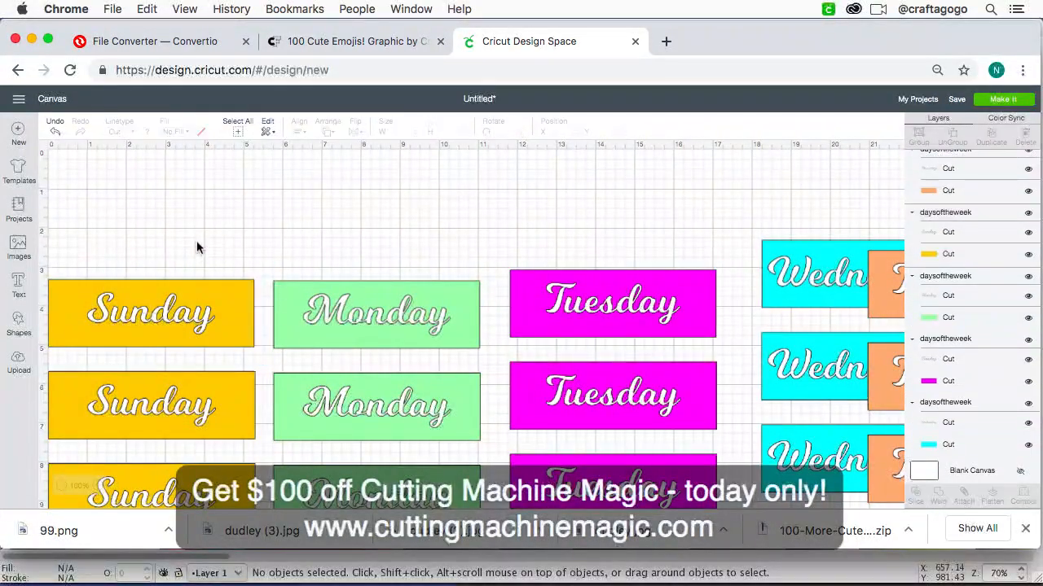
{"action": "left_click", "coordinate": [201, 314]}
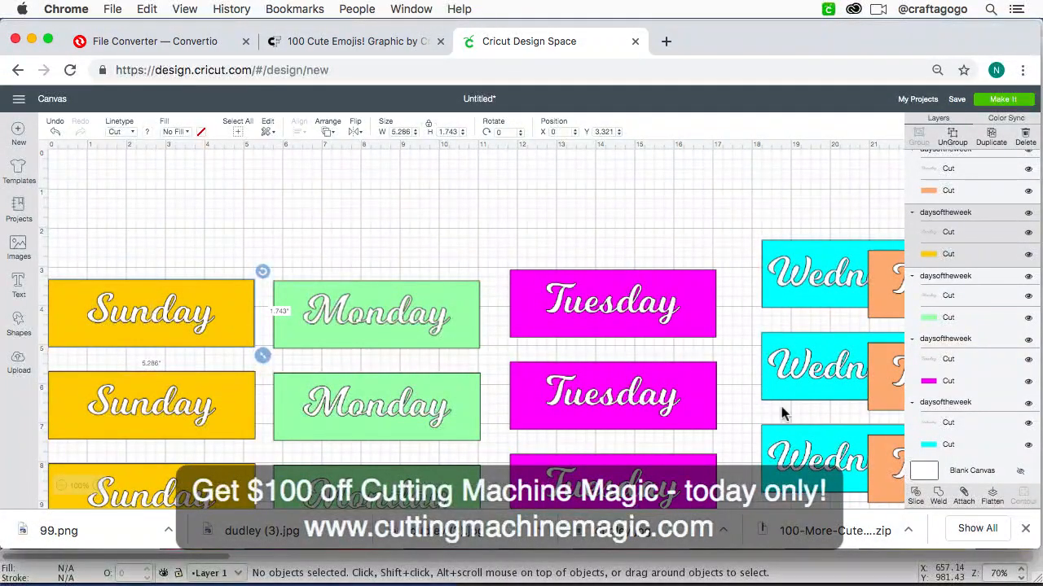
{"action": "left_click", "coordinate": [991, 495]}
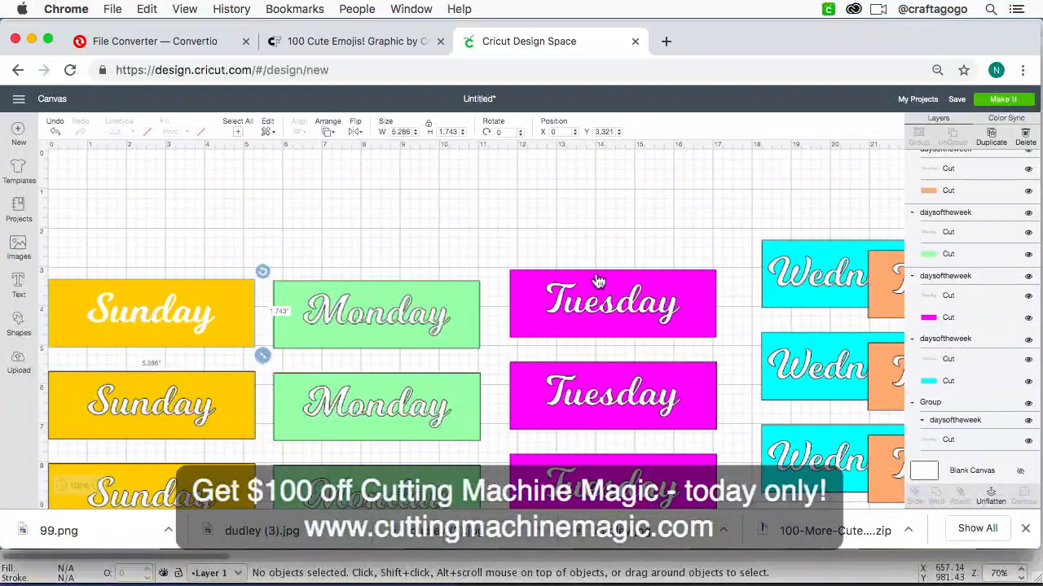
{"action": "left_click", "coordinate": [203, 321]}
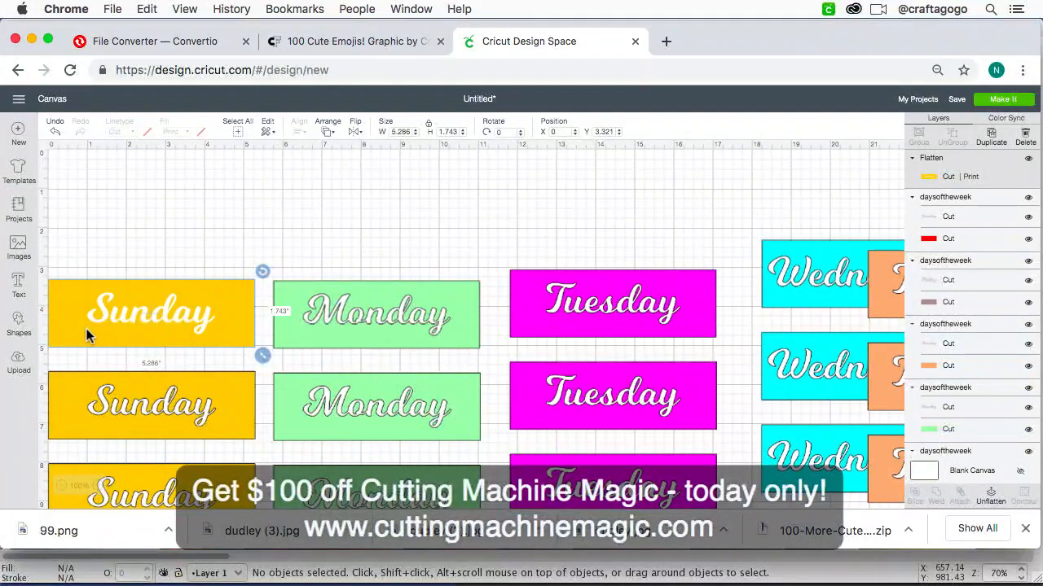
Step: Delete the second and third rows of weekday labels from the canvas
{"action": "key", "text": "super+minus"}
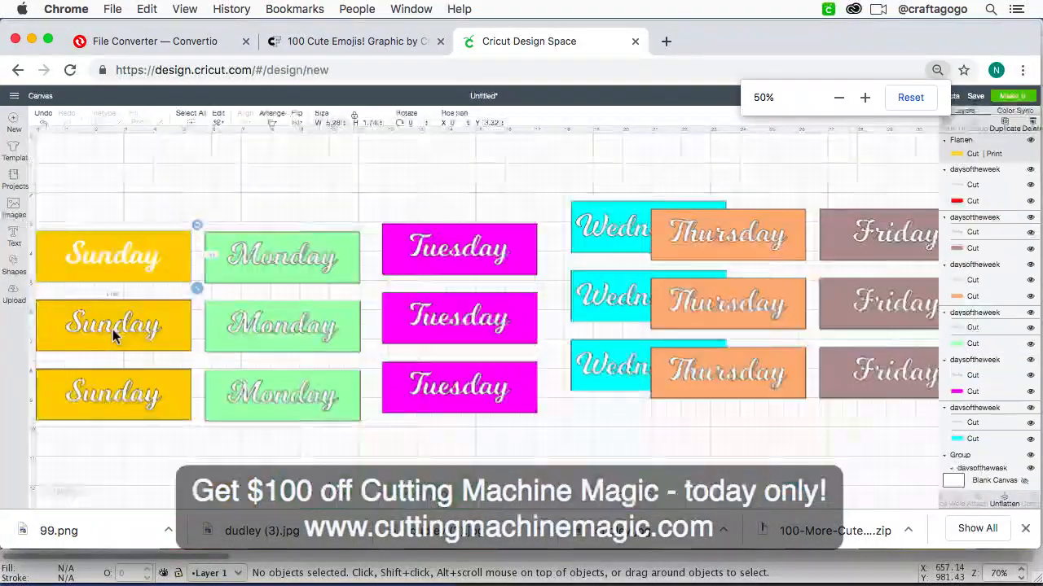
{"action": "left_click", "coordinate": [160, 343]}
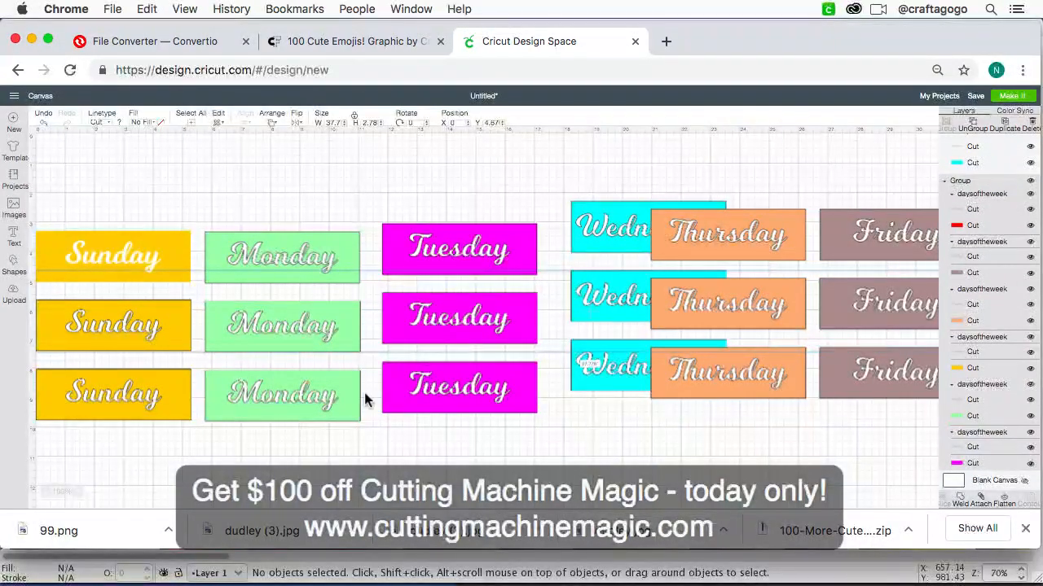
{"action": "key", "text": "Delete"}
{"action": "left_click", "coordinate": [333, 404]}
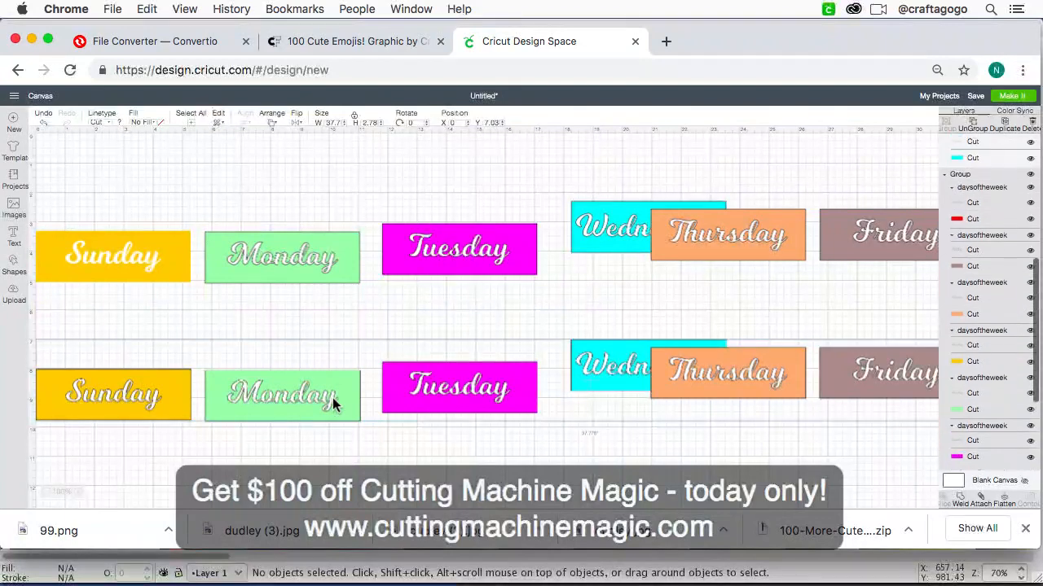
{"action": "key", "text": "Delete"}
Step: Insert a square shape and place it between the Sunday and Monday labels at about X 4.5, Y 3.06
{"action": "left_click", "coordinate": [431, 273]}
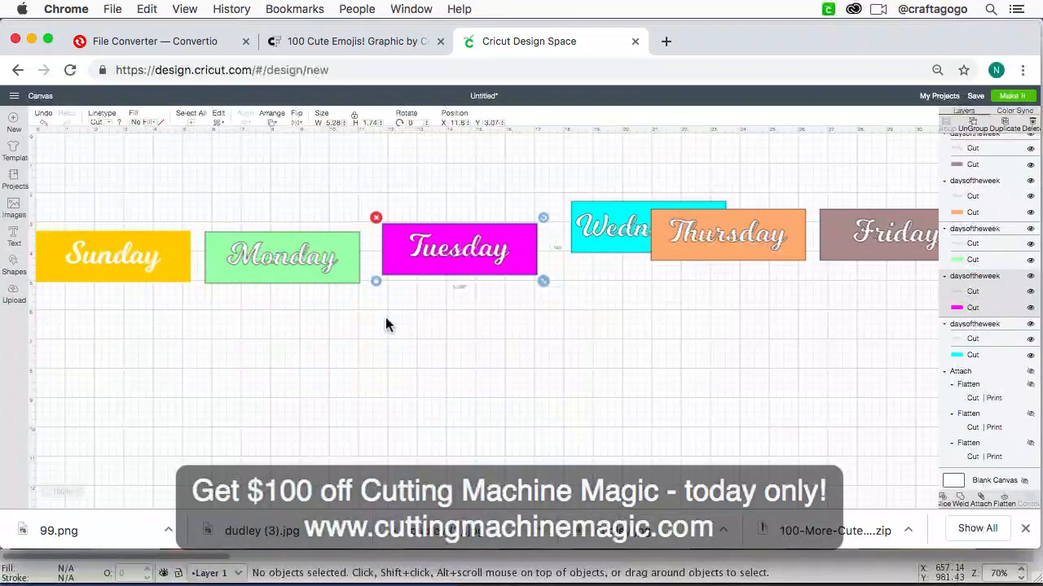
{"action": "left_click", "coordinate": [14, 273]}
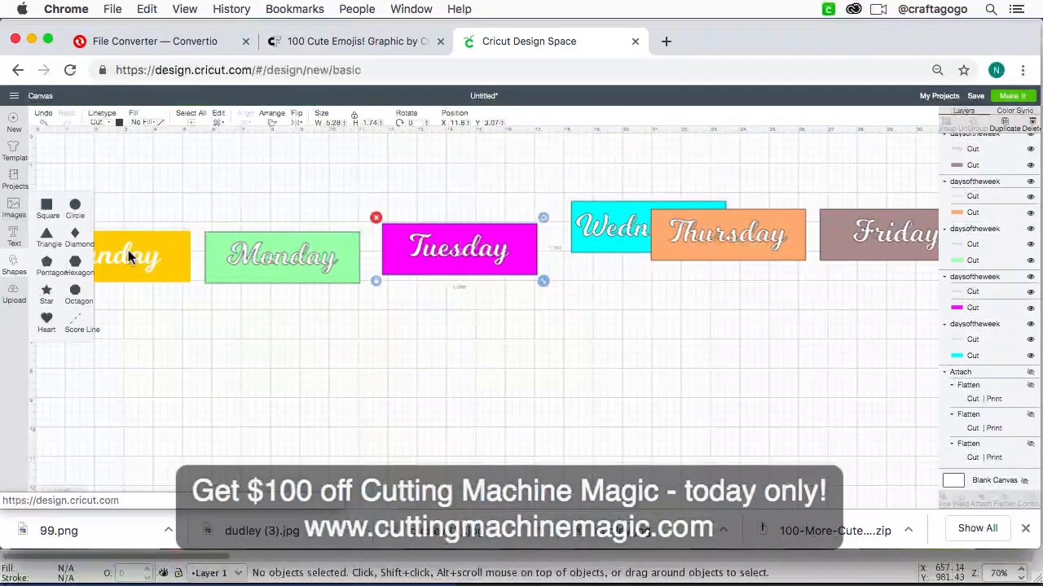
{"action": "left_click", "coordinate": [46, 207]}
{"action": "left_click_drag", "start_coordinate": [162, 274], "coordinate": [210, 281]}
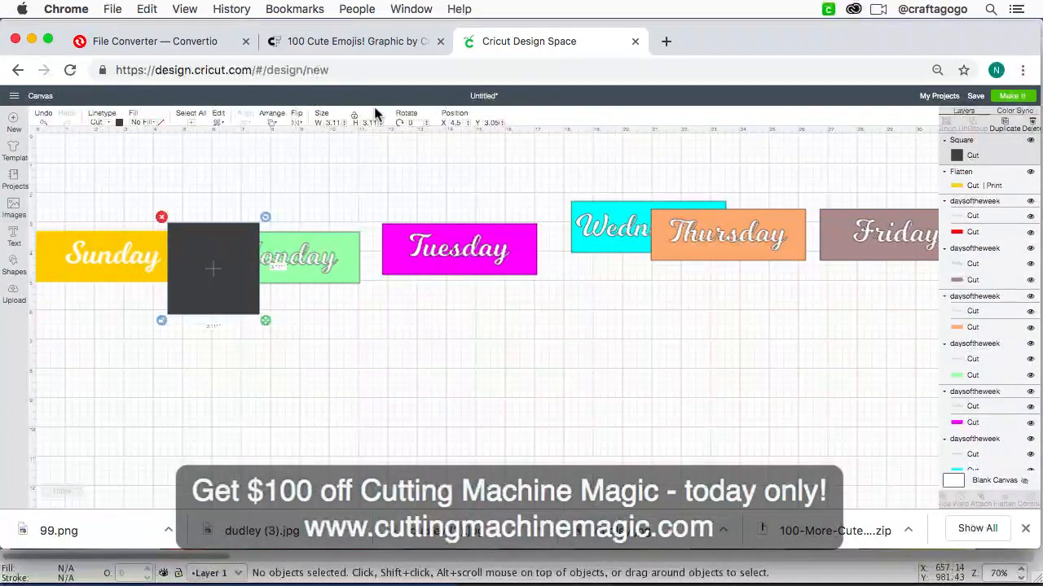
Step: Set the square's width to 9.25 inches and its height to 6.75 inches
{"action": "key", "text": "super+equal"}
{"action": "key", "text": "super+equal"}
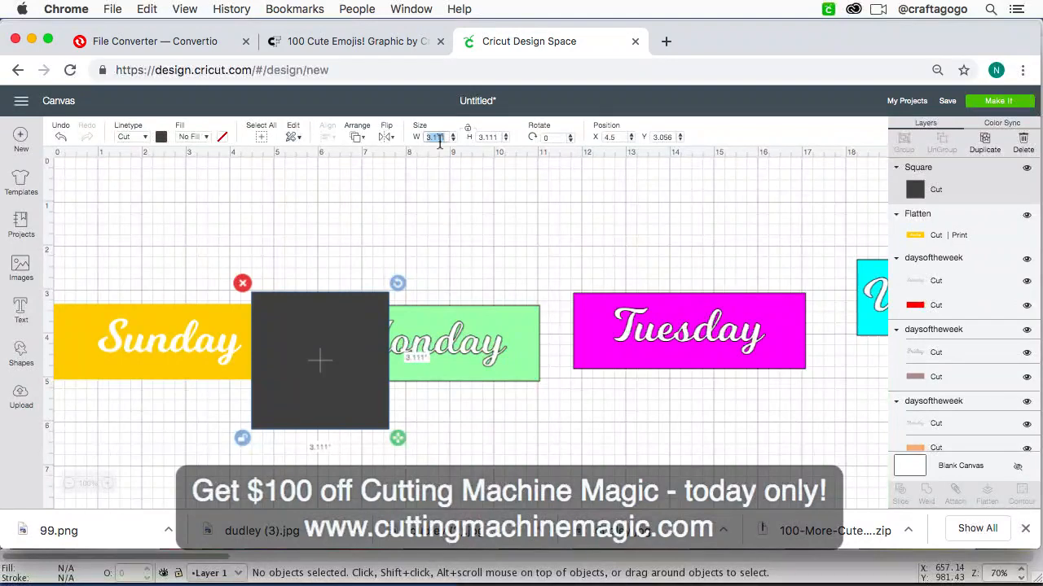
{"action": "type", "text": "9."}
{"action": "left_click", "coordinate": [489, 137]}
{"action": "type", "text": "6.75"}
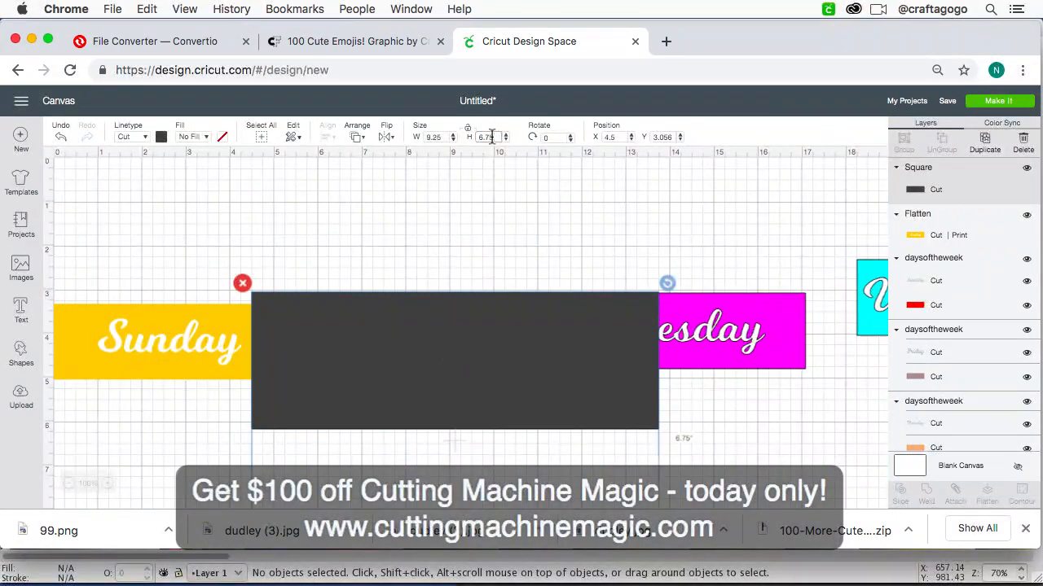
{"action": "key", "text": "Return"}
Step: Check the canvas grid and measurement units in the Design Space settings, and return to the canvas
{"action": "key", "text": "super+minus"}
{"action": "key", "text": "super+minus"}
{"action": "key", "text": "super+minus"}
{"action": "key", "text": "super+minus"}
{"action": "key", "text": "super+minus"}
{"action": "key", "text": "super+minus"}
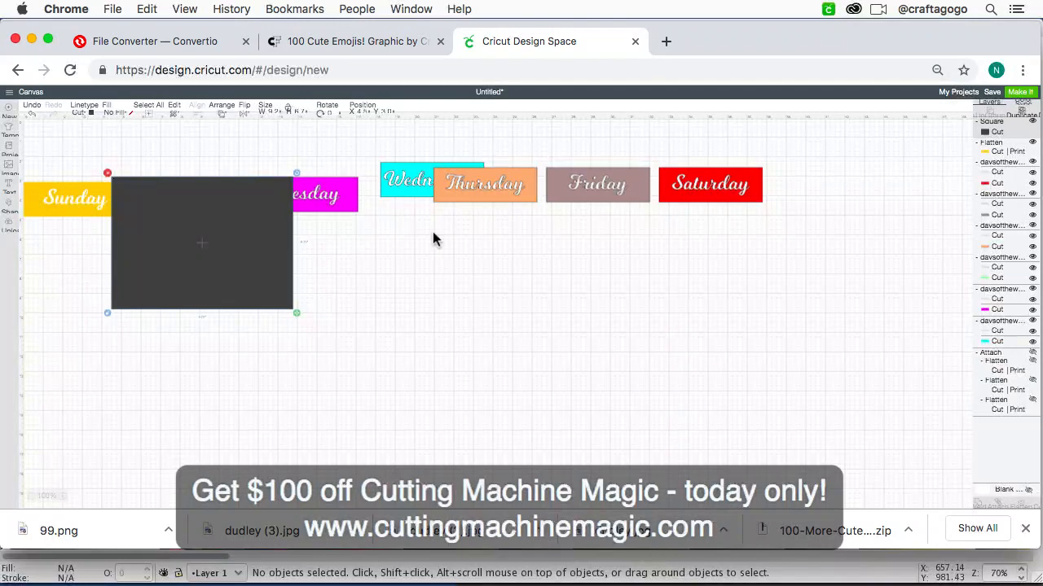
{"action": "key", "text": "super+equal"}
{"action": "key", "text": "super+equal"}
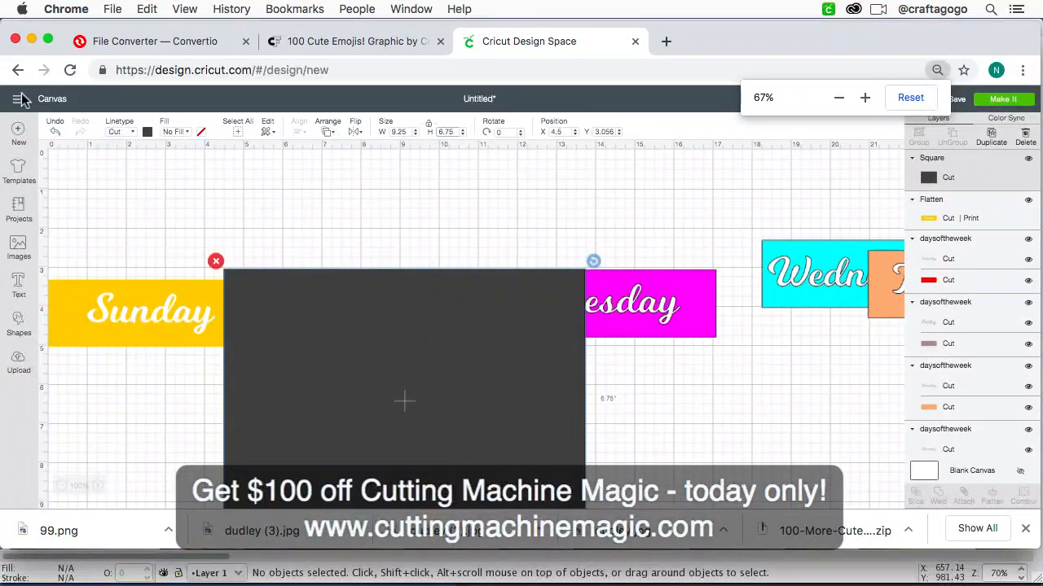
{"action": "left_click", "coordinate": [21, 99]}
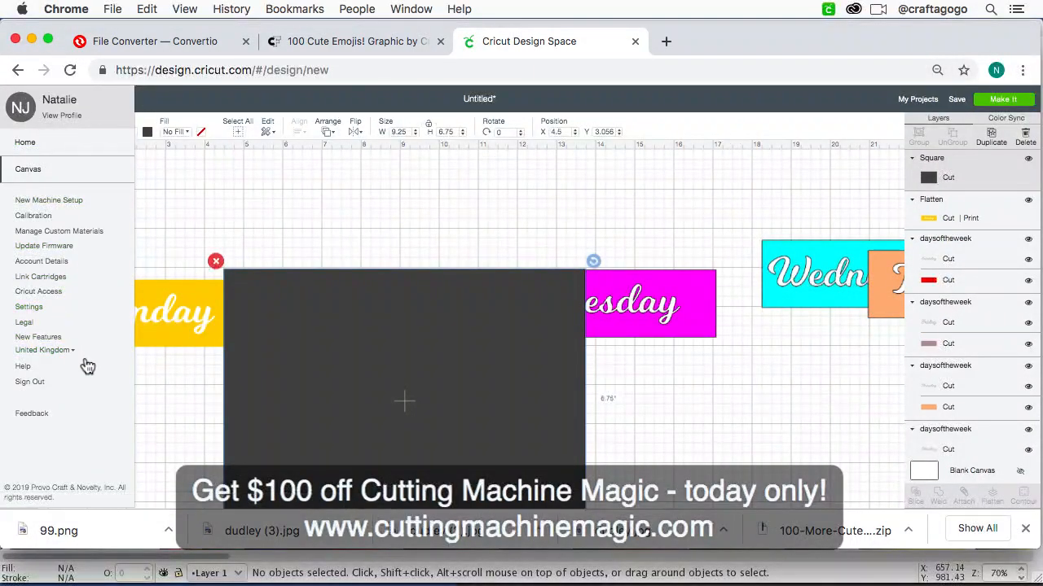
{"action": "left_click", "coordinate": [72, 310]}
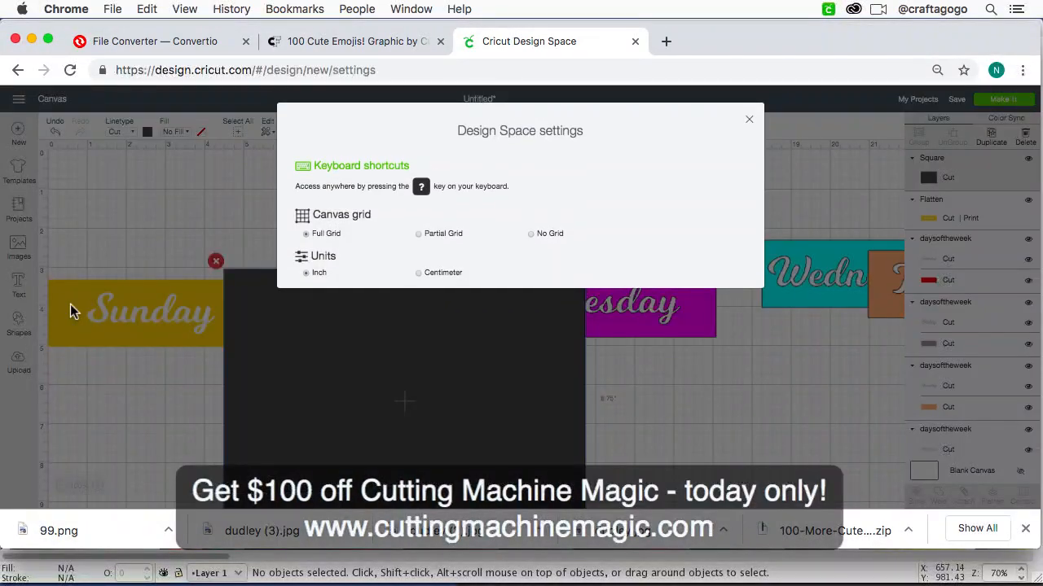
{"action": "left_click", "coordinate": [88, 201]}
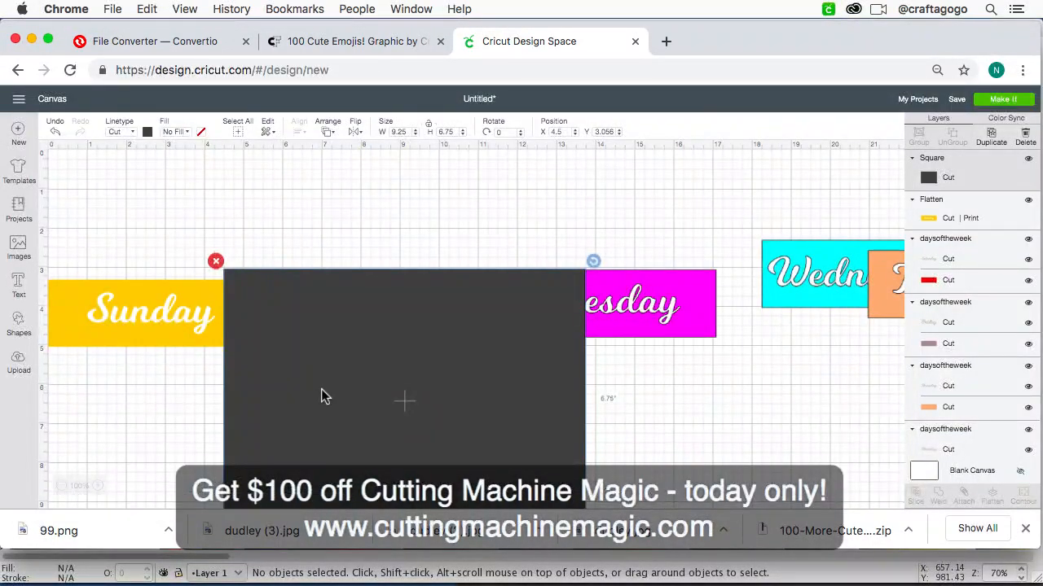
Step: Move the dark rectangle to the empty canvas area below the row of weekday labels
{"action": "key", "text": "super+minus"}
{"action": "key", "text": "super+minus"}
{"action": "key", "text": "super+minus"}
{"action": "key", "text": "super+minus"}
{"action": "key", "text": "super+minus"}
{"action": "key", "text": "super+minus"}
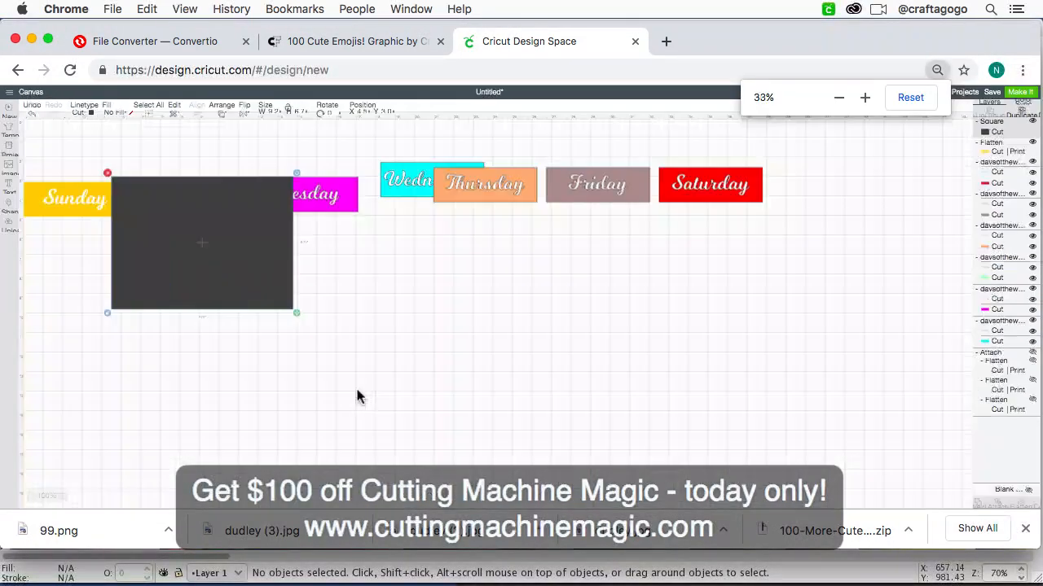
{"action": "left_click_drag", "start_coordinate": [206, 282], "coordinate": [281, 445]}
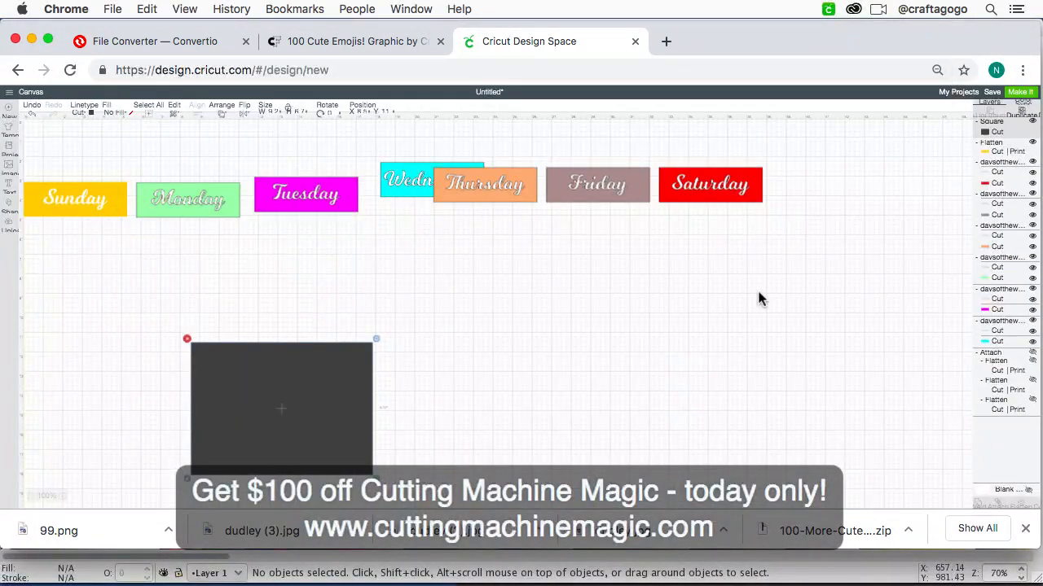
Step: Select all seven weekday labels, scale them to about 18.18 inches wide and move them onto the rectangle's upper edge
{"action": "left_click_drag", "start_coordinate": [808, 278], "coordinate": [66, 154]}
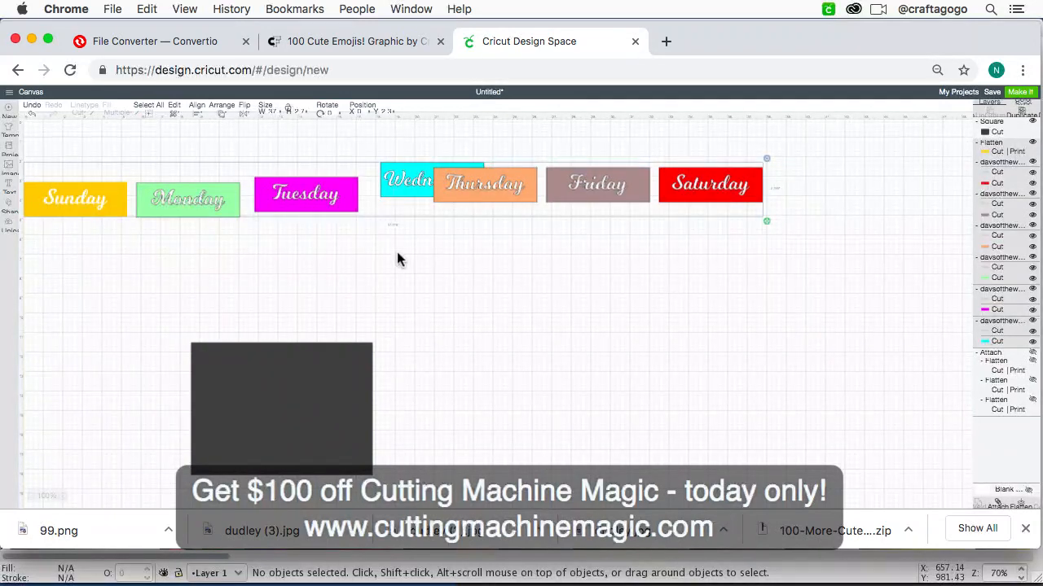
{"action": "key", "text": "super+equal"}
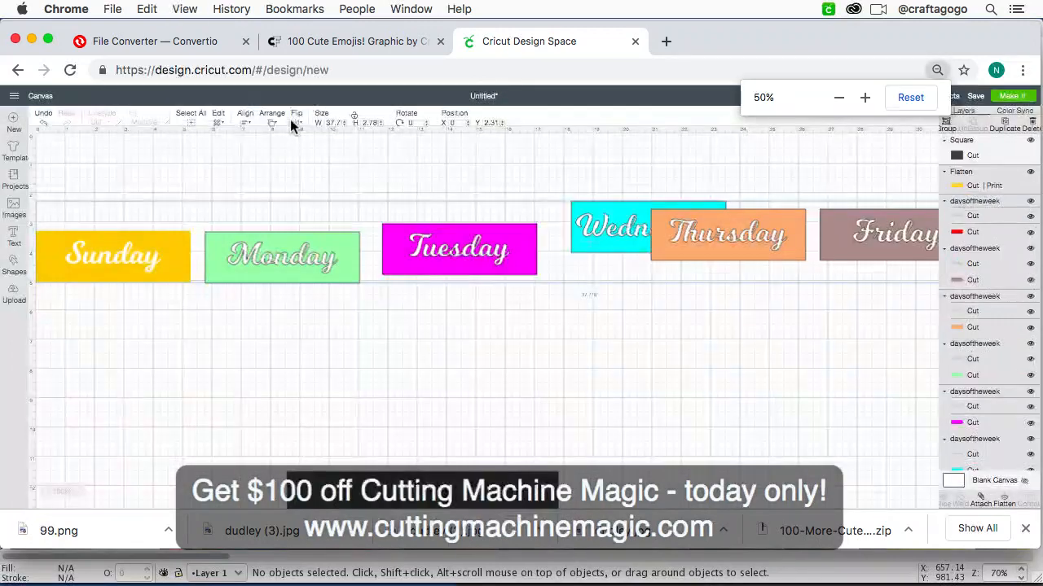
{"action": "key", "text": "super+equal"}
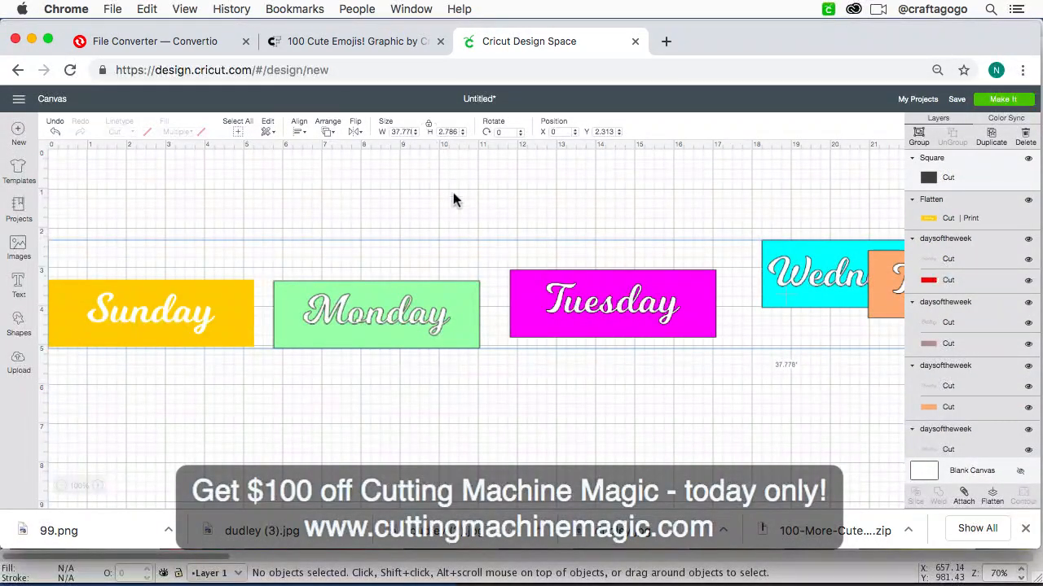
{"action": "key", "text": "super+minus"}
{"action": "key", "text": "super+minus"}
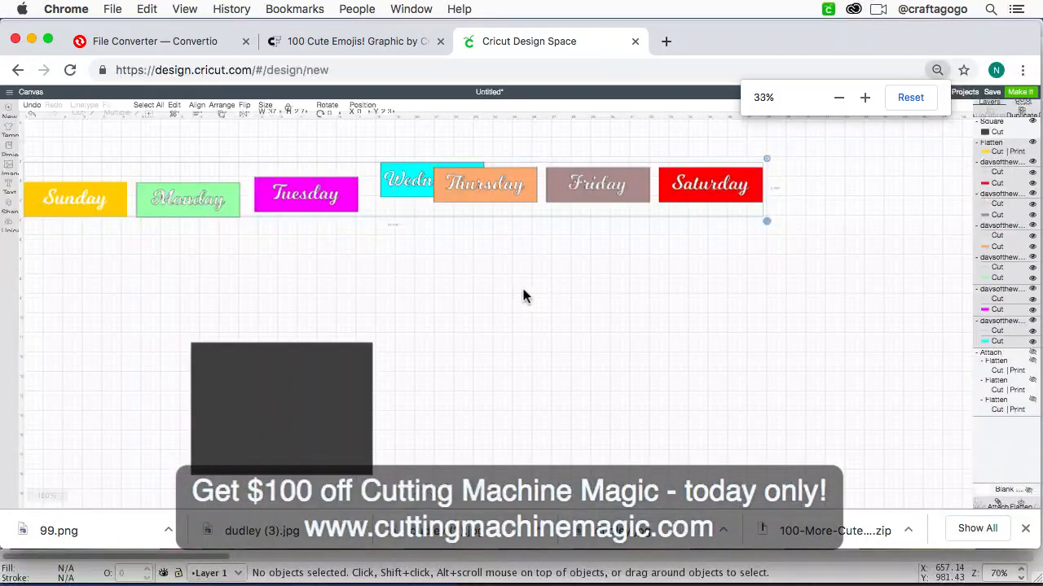
{"action": "left_click_drag", "start_coordinate": [764, 222], "coordinate": [385, 189]}
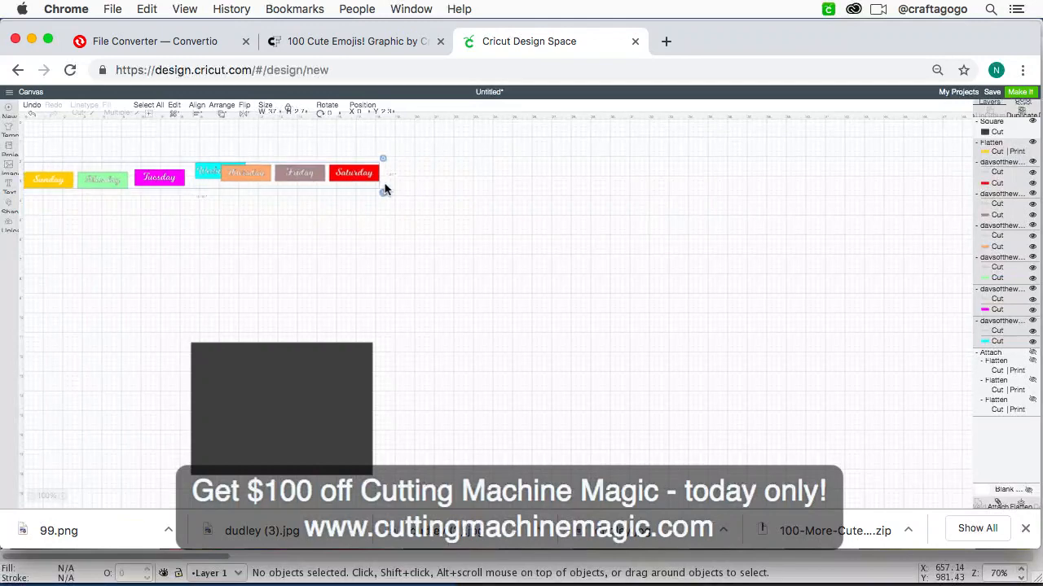
{"action": "left_click_drag", "start_coordinate": [254, 170], "coordinate": [305, 347]}
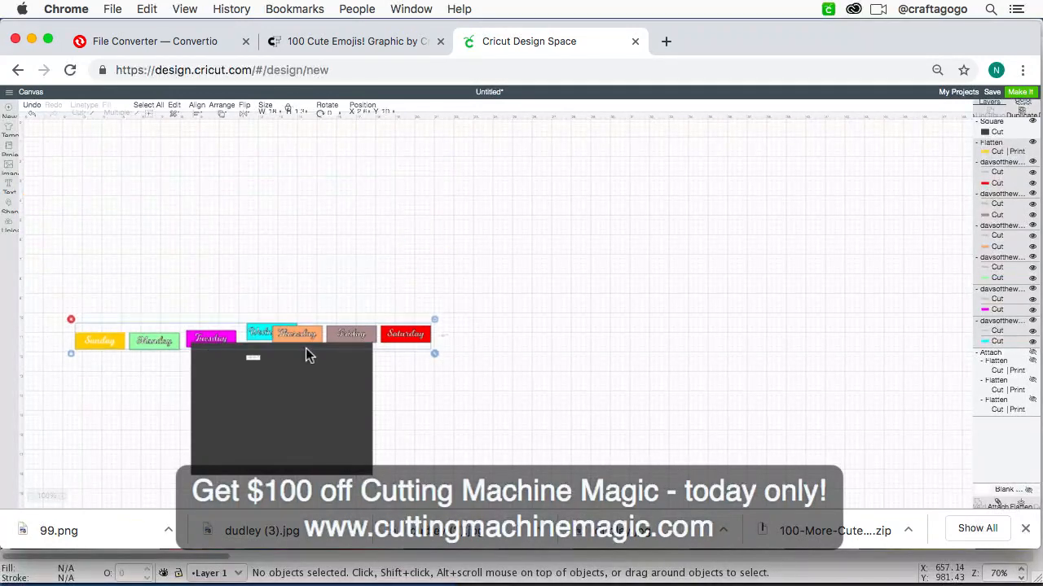
Step: Scale the selected weekday labels down together to about 8.64 inches wide, less than the rectangle's width
{"action": "key", "text": "super+minus"}
{"action": "key", "text": "super+equal"}
{"action": "key", "text": "super+equal"}
{"action": "scroll", "coordinate": [307, 350], "scroll_direction": "down", "scroll_amount": 5}
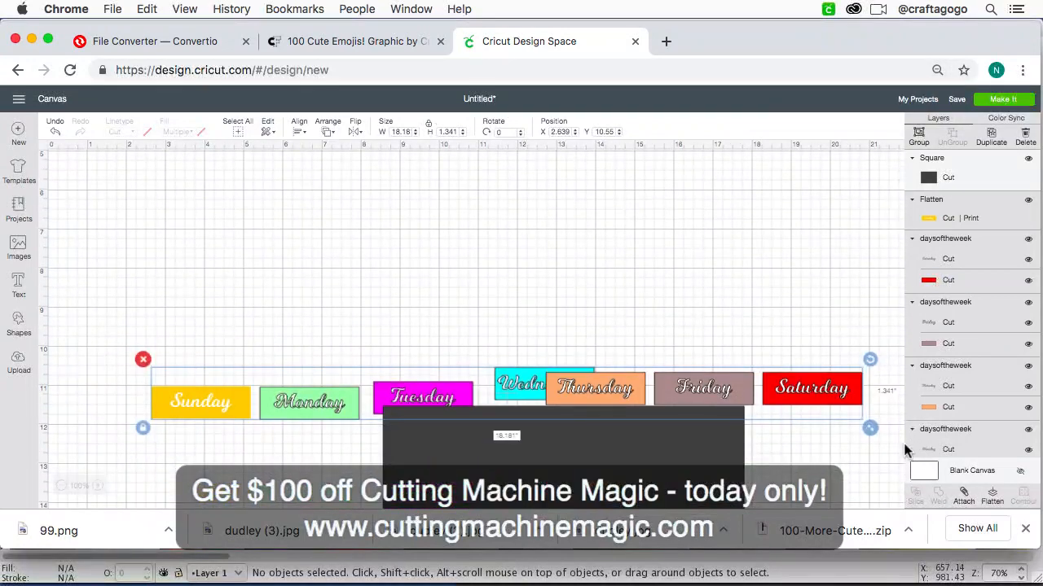
{"action": "left_click_drag", "start_coordinate": [870, 427], "coordinate": [512, 316]}
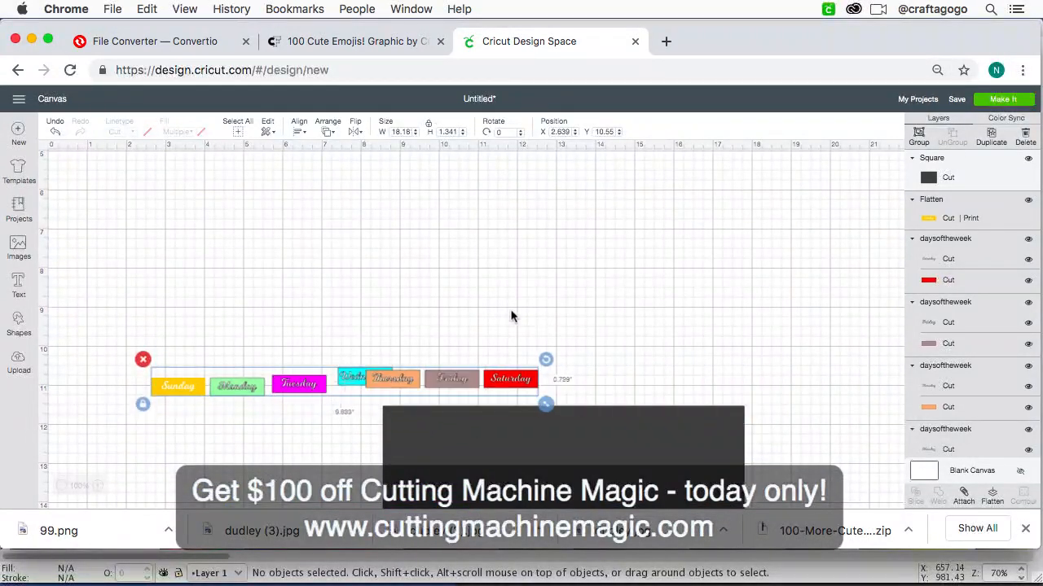
Step: Send the weekday labels to the front and place the row inside the upper part of the dark rectangle
{"action": "left_click_drag", "start_coordinate": [458, 382], "coordinate": [604, 294]}
{"action": "left_click", "coordinate": [327, 134]}
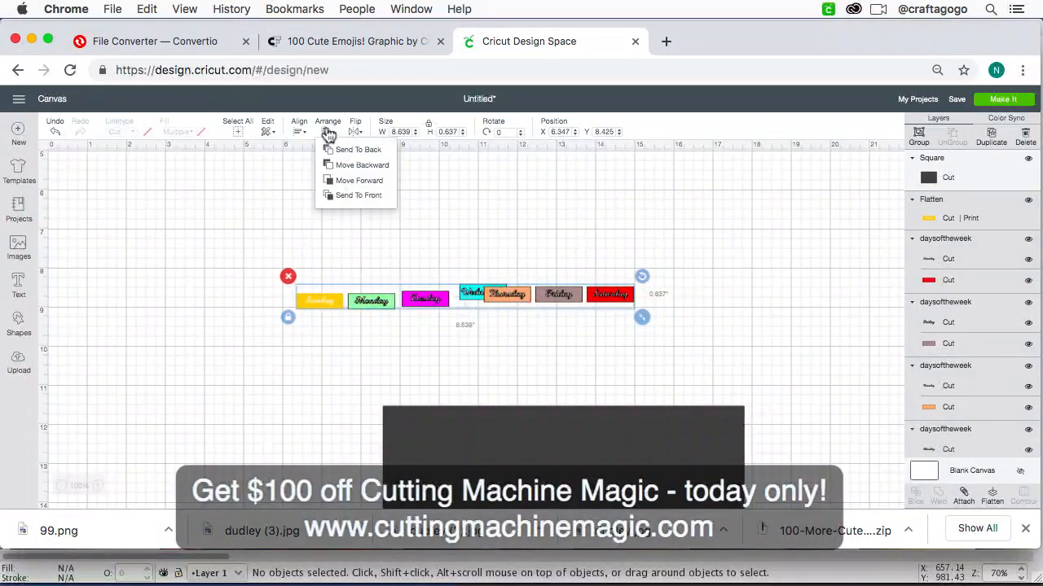
{"action": "left_click", "coordinate": [341, 195]}
{"action": "left_click_drag", "start_coordinate": [430, 303], "coordinate": [531, 443]}
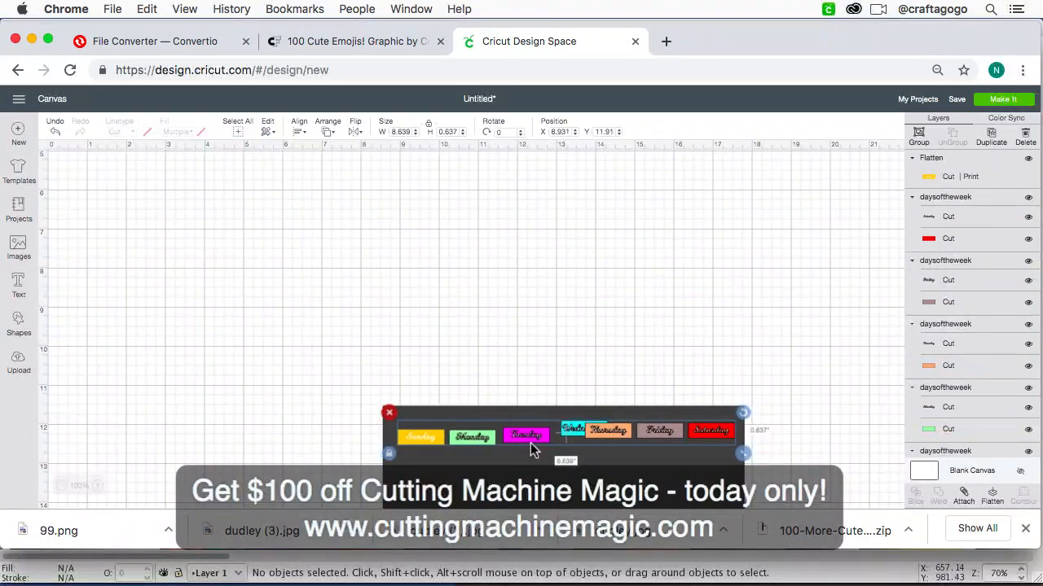
Step: Reduce the row of weekday labels to about 8.36 inches wide within the rectangle
{"action": "key", "text": "super+equal"}
{"action": "key", "text": "super+equal"}
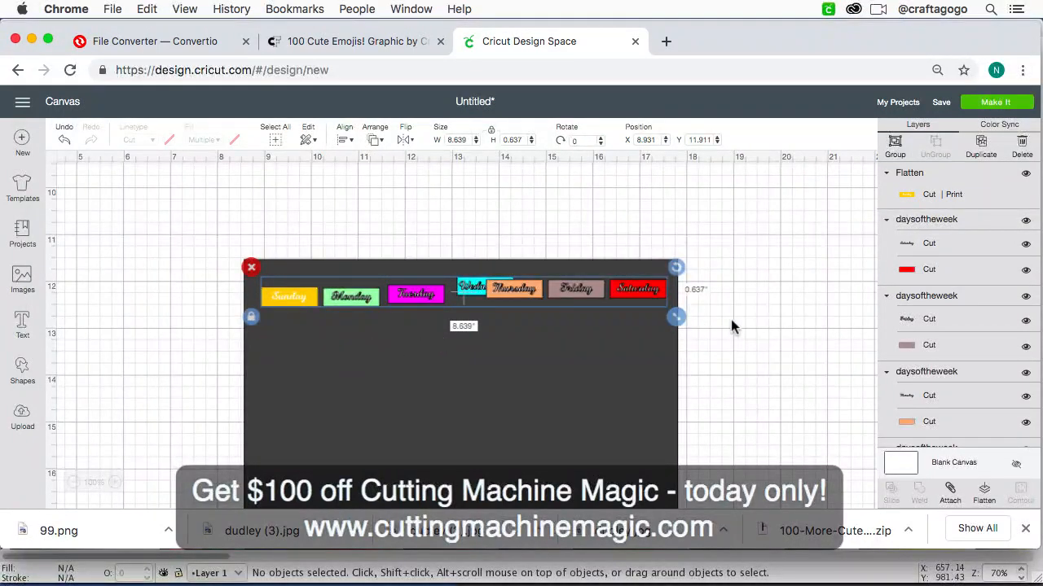
{"action": "left_click_drag", "start_coordinate": [676, 317], "coordinate": [664, 317]}
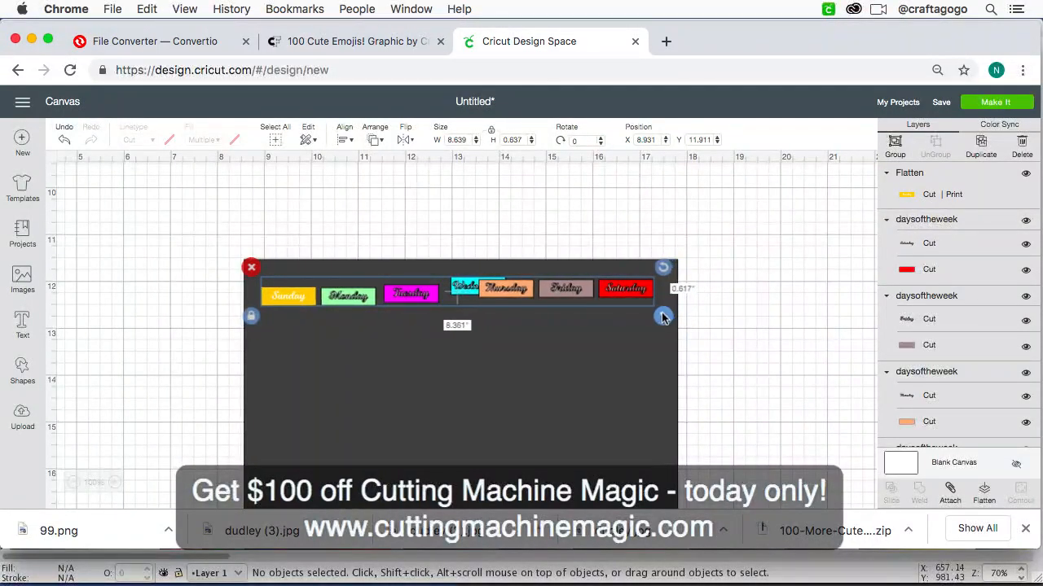
Step: Move the dark rectangle down below the weekday labels to about X 8.57, Y 12.86
{"action": "left_click", "coordinate": [714, 295]}
{"action": "left_click", "coordinate": [372, 295]}
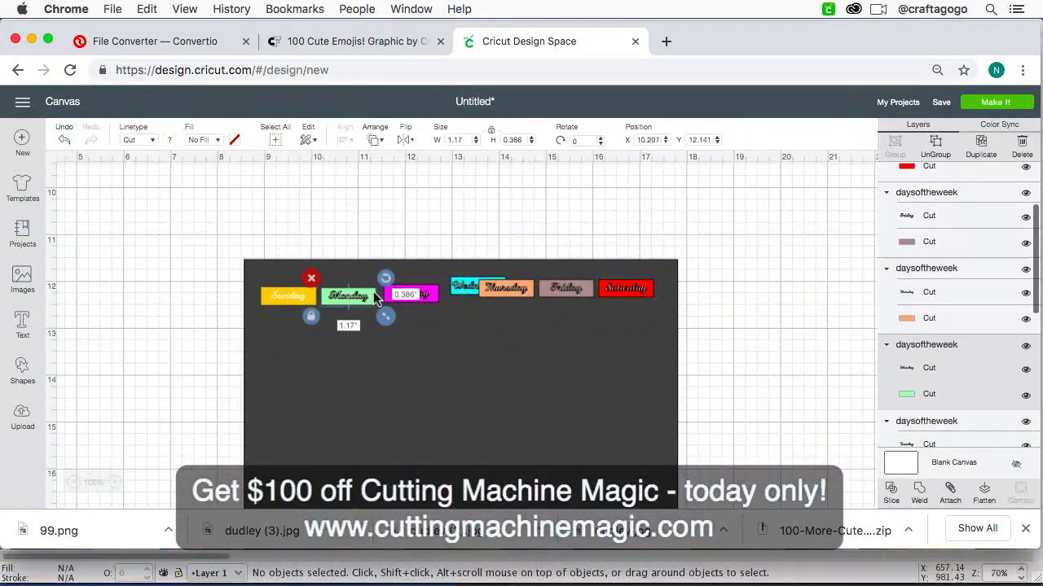
{"action": "left_click_drag", "start_coordinate": [365, 364], "coordinate": [365, 421]}
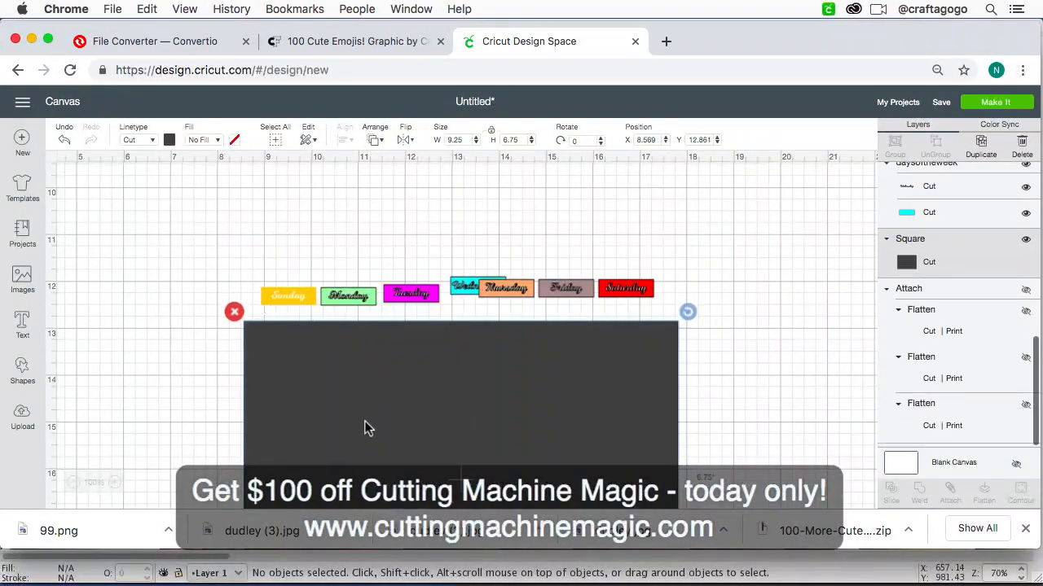
Step: Flatten the Monday label and the Tuesday label, each into its own single printable layer
{"action": "key", "text": "super+equal"}
{"action": "key", "text": "super+equal"}
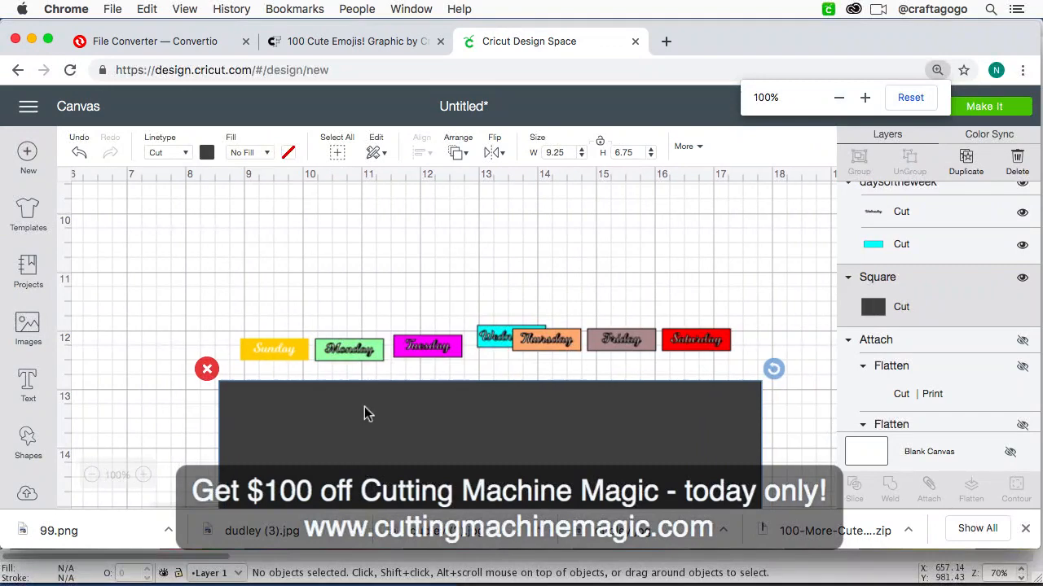
{"action": "left_click", "coordinate": [366, 359]}
{"action": "left_click", "coordinate": [325, 314]}
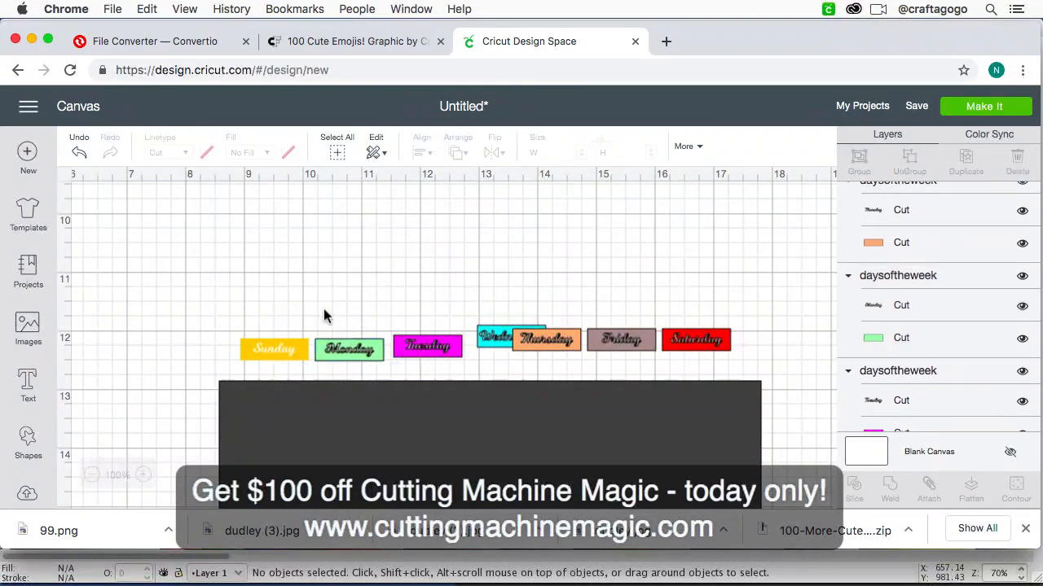
{"action": "left_click_drag", "start_coordinate": [320, 310], "coordinate": [391, 370]}
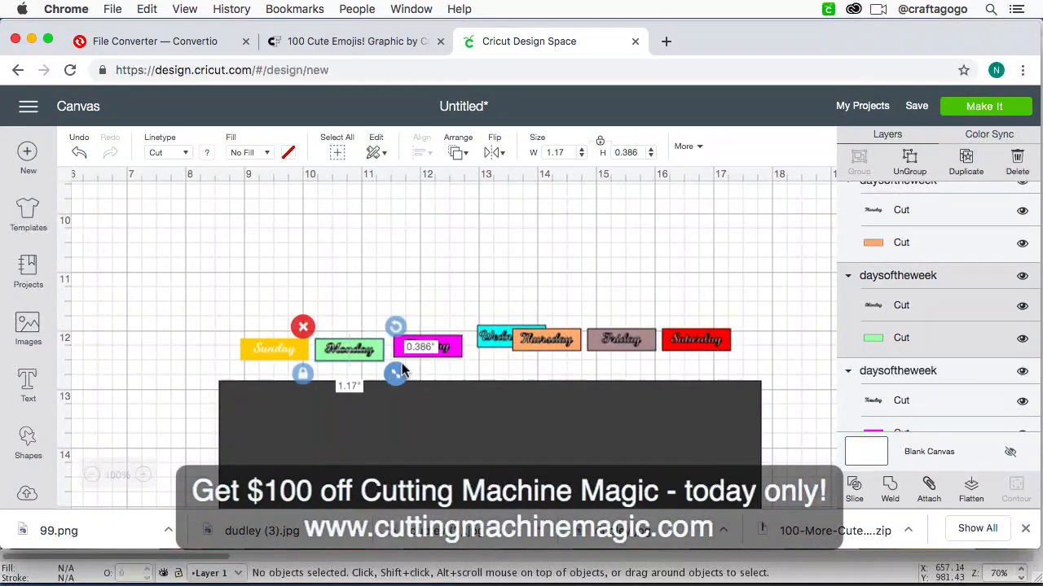
{"action": "left_click", "coordinate": [975, 500]}
{"action": "left_click_drag", "start_coordinate": [402, 296], "coordinate": [471, 385]}
{"action": "left_click", "coordinate": [969, 494]}
Step: Flatten the Wednesday label and the Thursday label, each into its own single printable layer
{"action": "left_click_drag", "start_coordinate": [478, 292], "coordinate": [502, 355]}
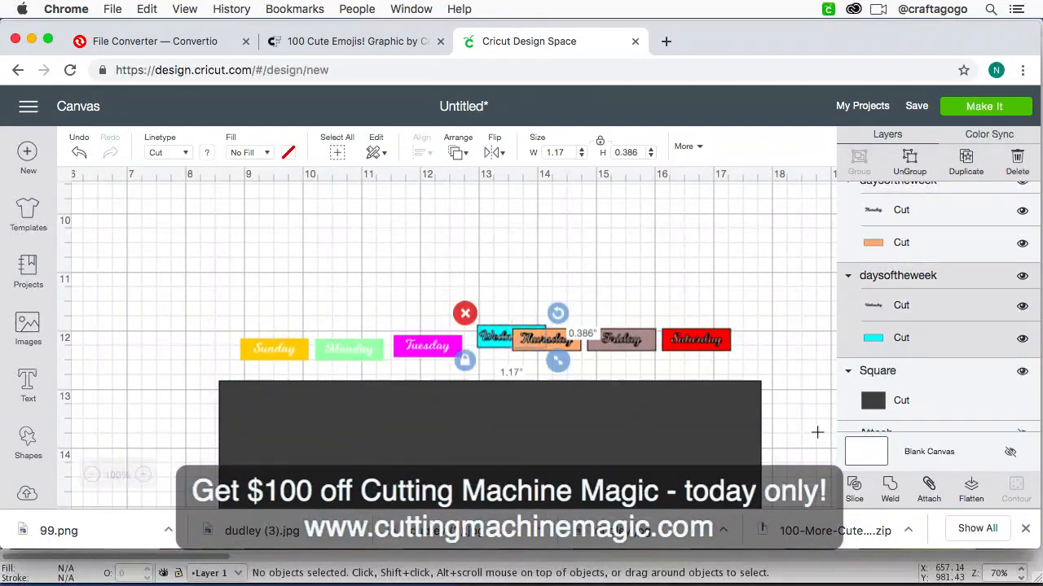
{"action": "left_click", "coordinate": [969, 488]}
{"action": "left_click", "coordinate": [557, 280]}
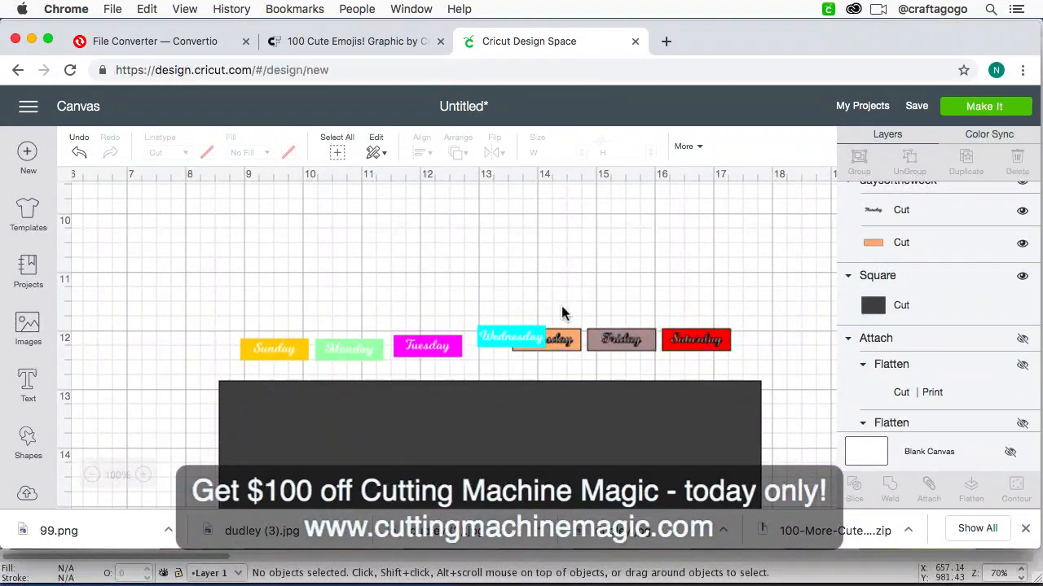
{"action": "left_click_drag", "start_coordinate": [551, 296], "coordinate": [579, 365]}
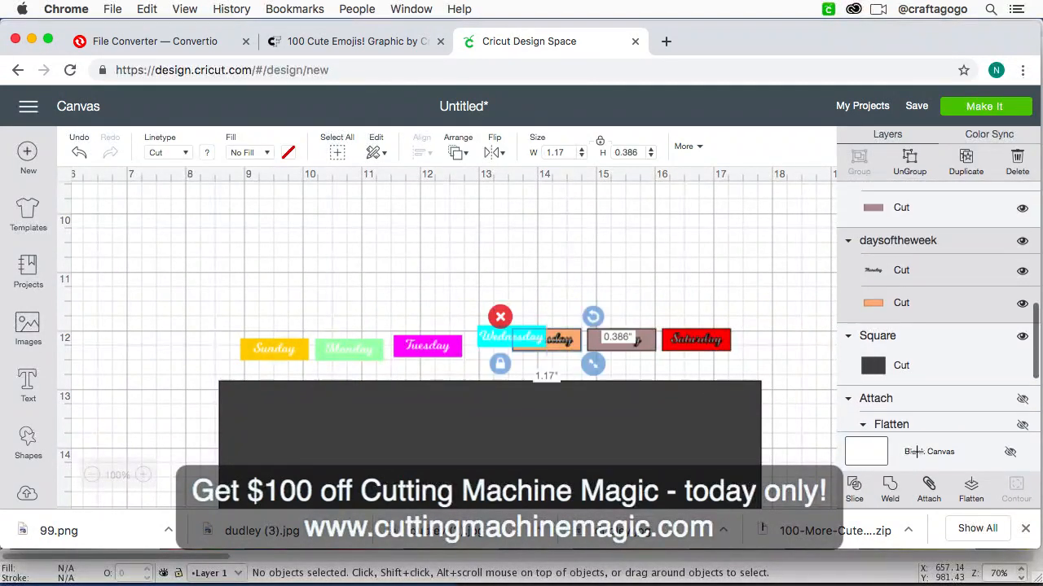
{"action": "left_click", "coordinate": [962, 498]}
Step: Flatten the Friday label into a single printable layer
{"action": "left_click_drag", "start_coordinate": [614, 290], "coordinate": [643, 365]}
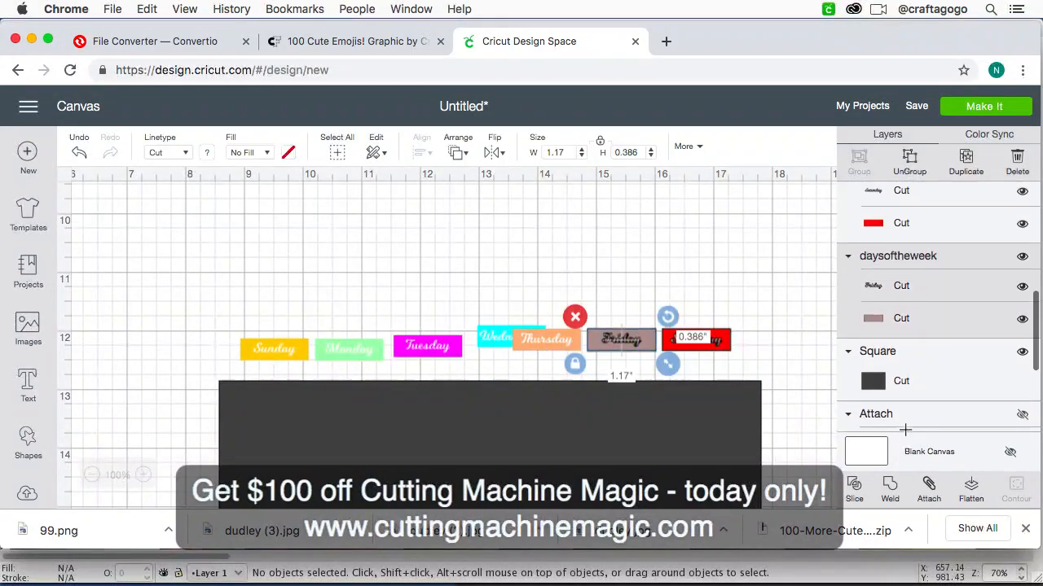
{"action": "left_click", "coordinate": [929, 487]}
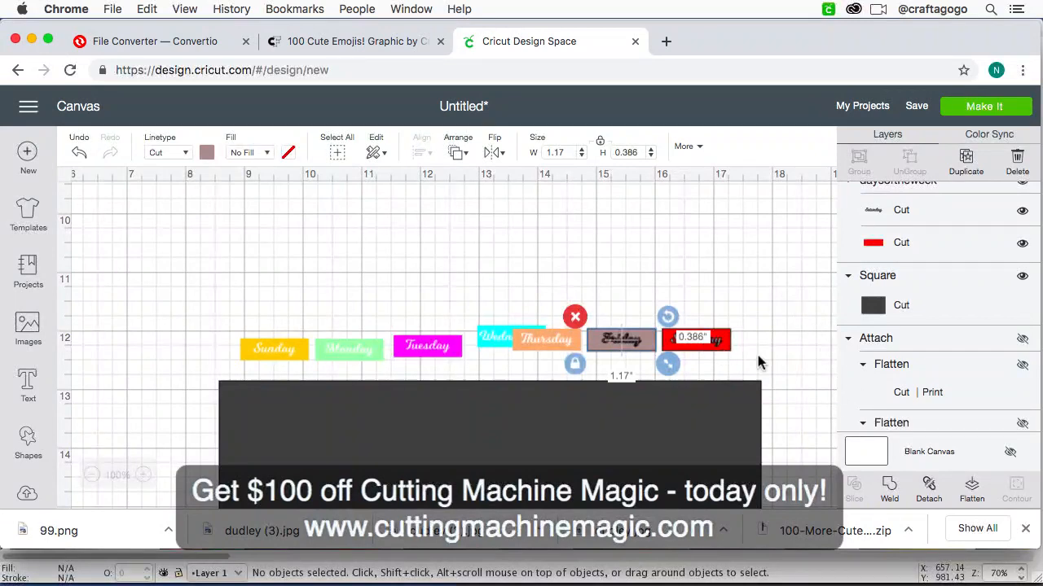
{"action": "left_click", "coordinate": [930, 489]}
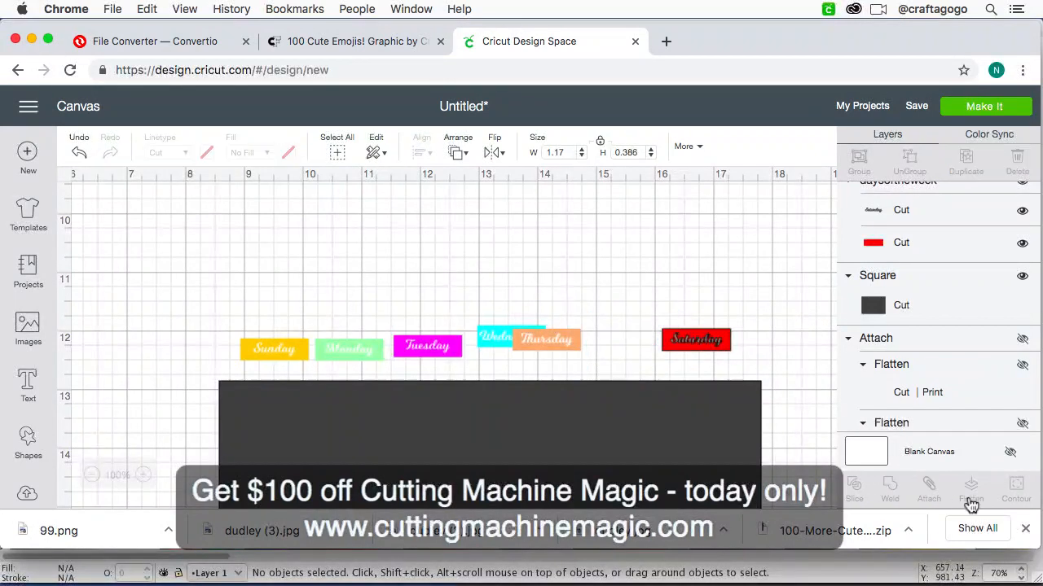
Step: Try flattening the Friday label into a single printable layer and undo it
{"action": "left_click_drag", "start_coordinate": [619, 304], "coordinate": [638, 367]}
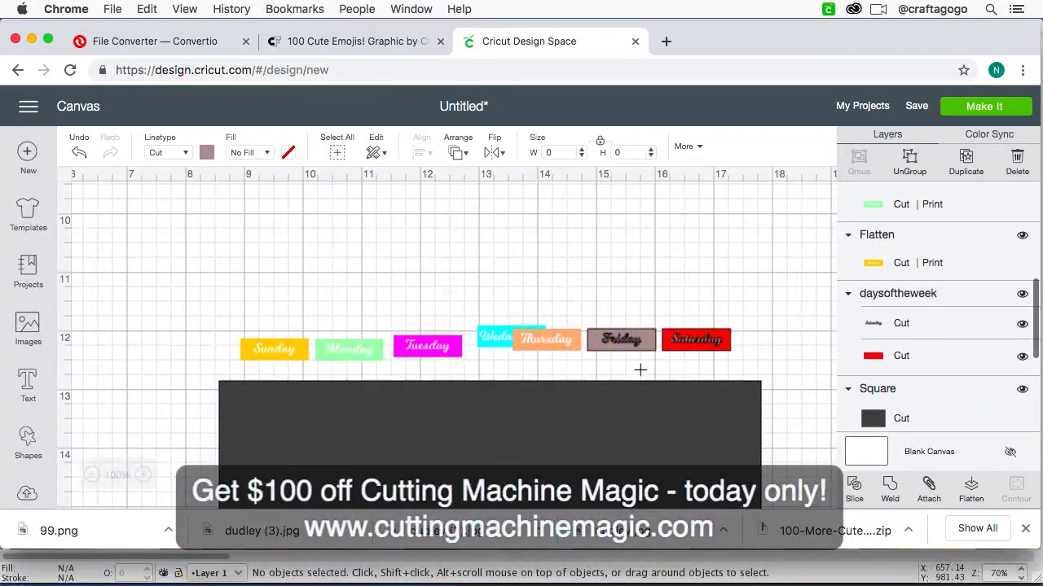
{"action": "left_click", "coordinate": [974, 495]}
{"action": "left_click", "coordinate": [713, 269]}
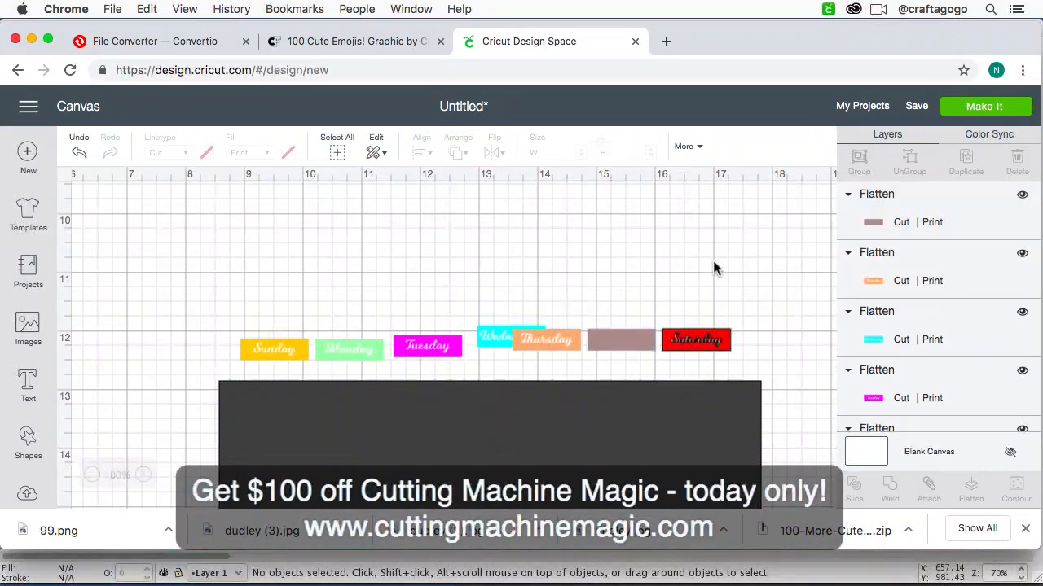
{"action": "left_click", "coordinate": [81, 146]}
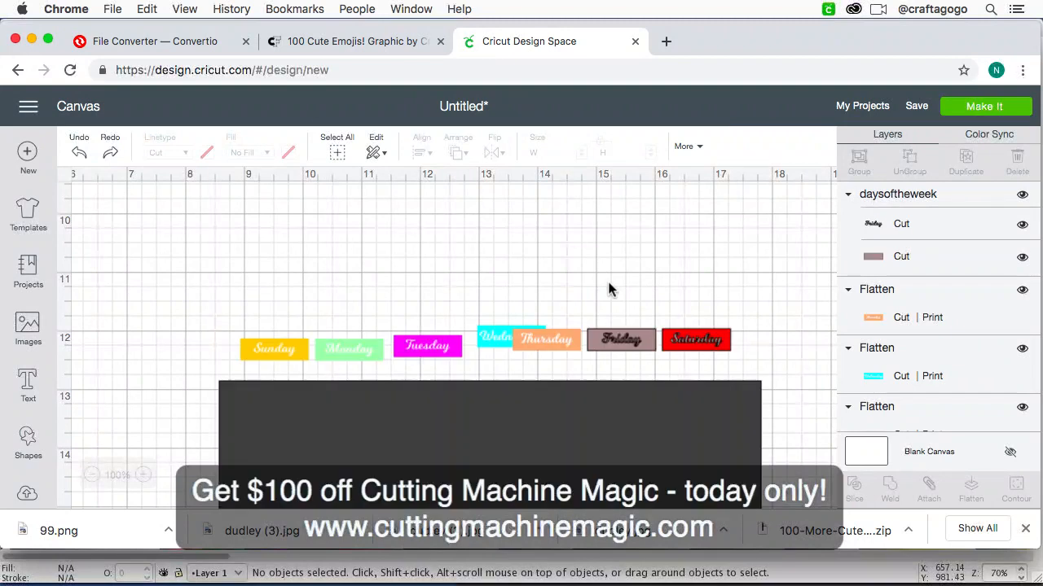
Step: Flatten the Friday label again and unflatten it back into separate printable text and background layers
{"action": "left_click", "coordinate": [619, 341]}
{"action": "left_click", "coordinate": [652, 290]}
{"action": "left_click", "coordinate": [628, 341]}
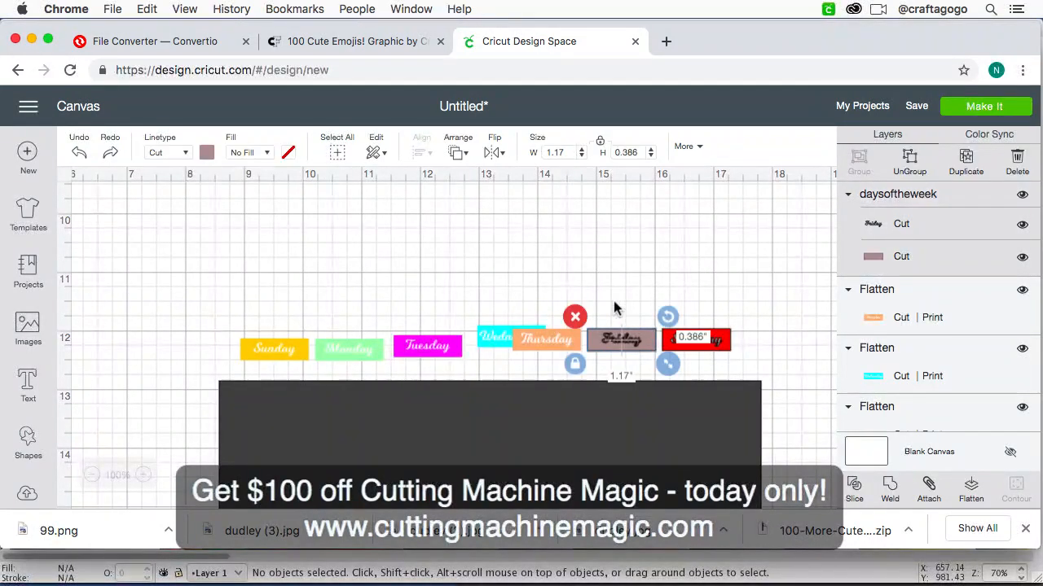
{"action": "left_click", "coordinate": [971, 488]}
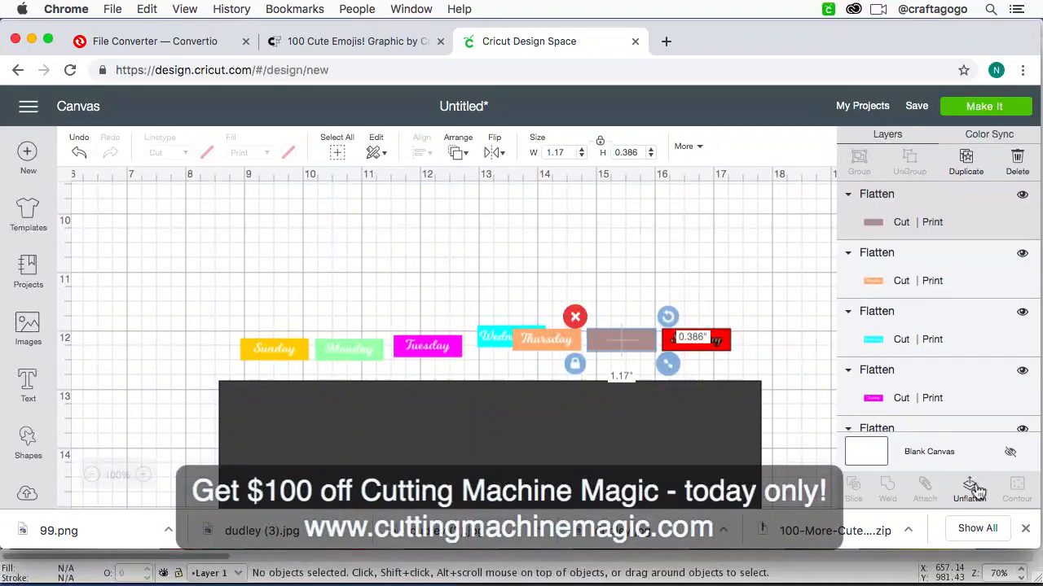
{"action": "left_click", "coordinate": [656, 265]}
{"action": "left_click", "coordinate": [628, 334]}
{"action": "left_click", "coordinate": [983, 499]}
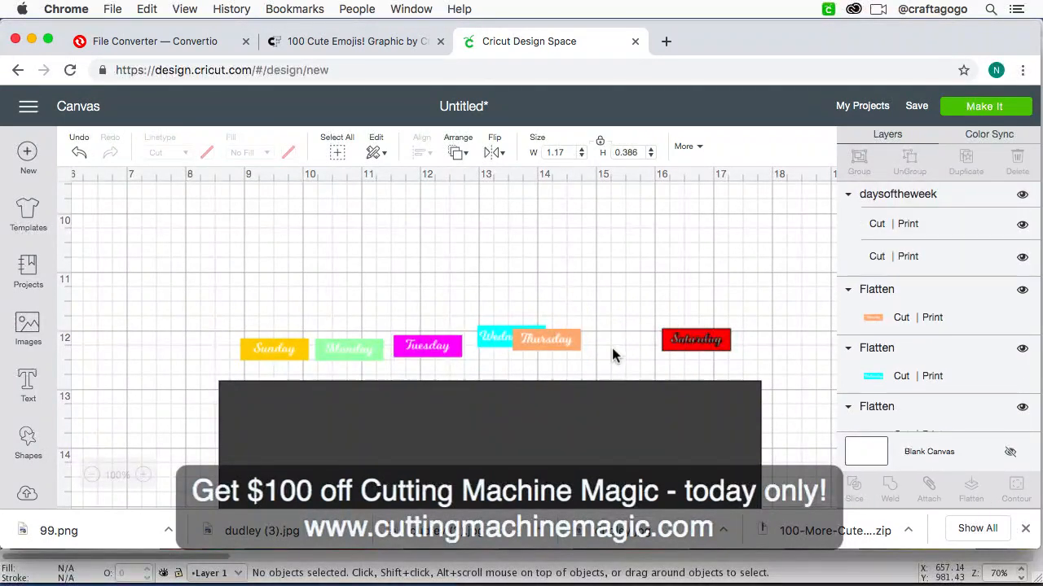
Step: Send the Friday label to the back of the layer order
{"action": "left_click", "coordinate": [619, 341]}
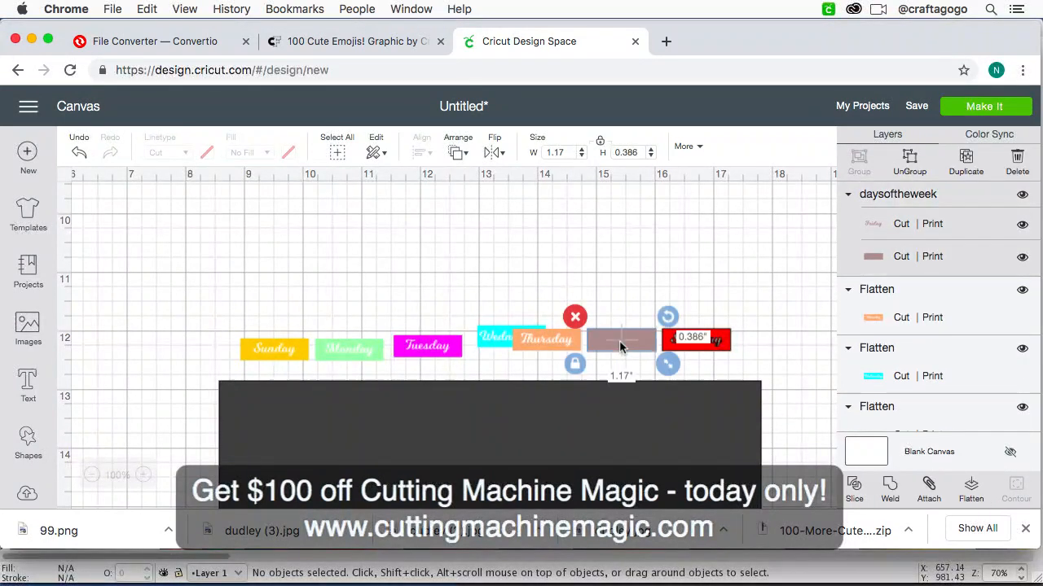
{"action": "left_click", "coordinate": [458, 152]}
{"action": "left_click", "coordinate": [478, 188]}
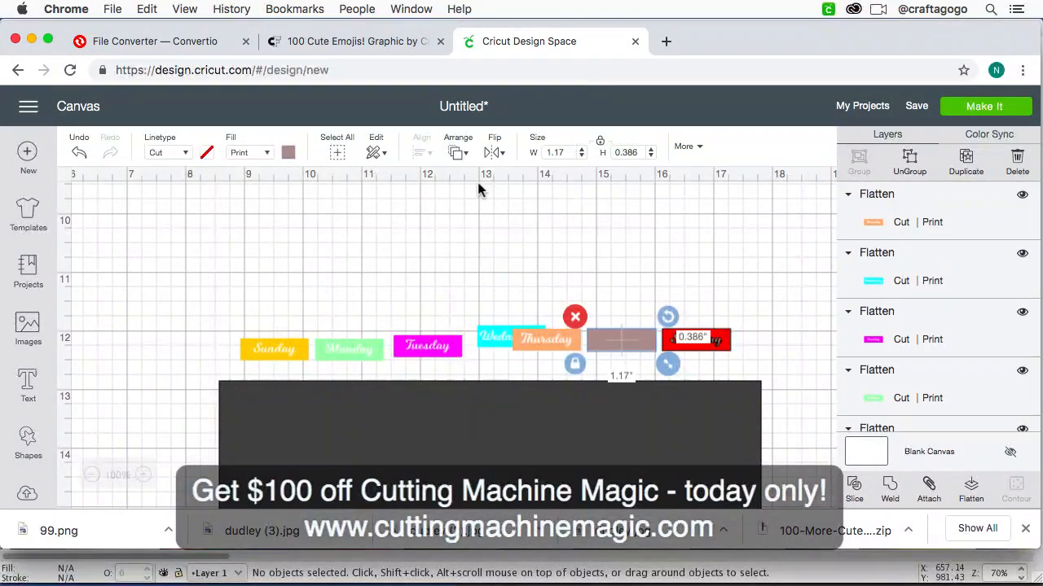
{"action": "left_click", "coordinate": [600, 261]}
Step: Ungroup the Friday label so its text and background are separate objects
{"action": "scroll", "coordinate": [899, 334], "scroll_direction": "down", "scroll_amount": 3}
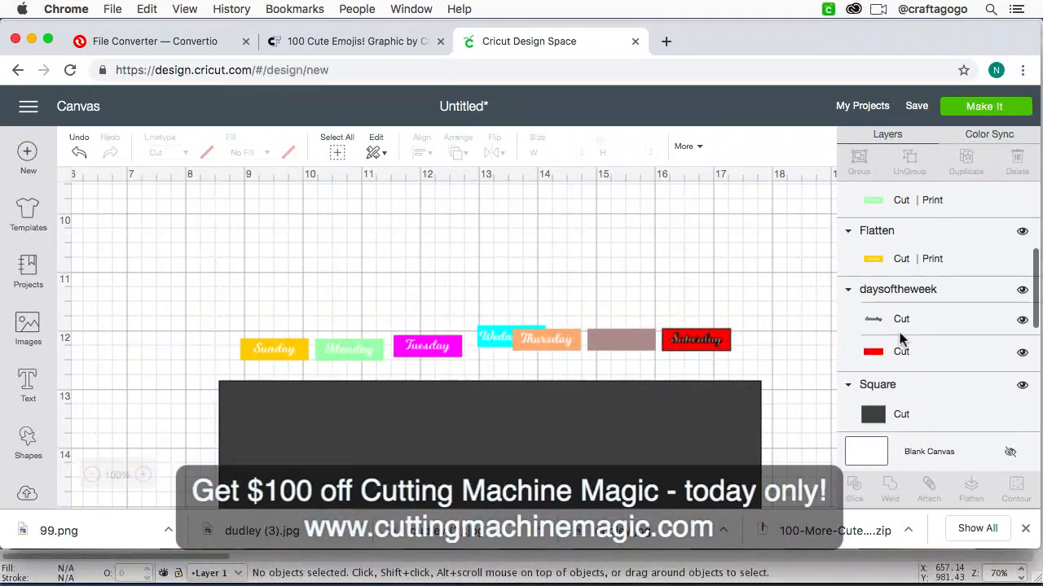
{"action": "scroll", "coordinate": [899, 334], "scroll_direction": "down", "scroll_amount": 10}
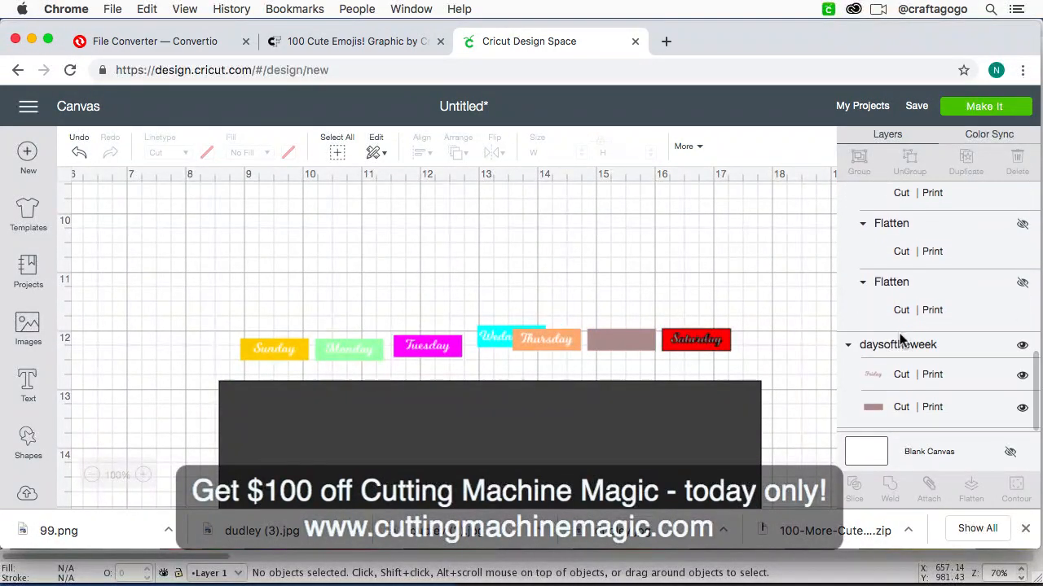
{"action": "left_click", "coordinate": [929, 382]}
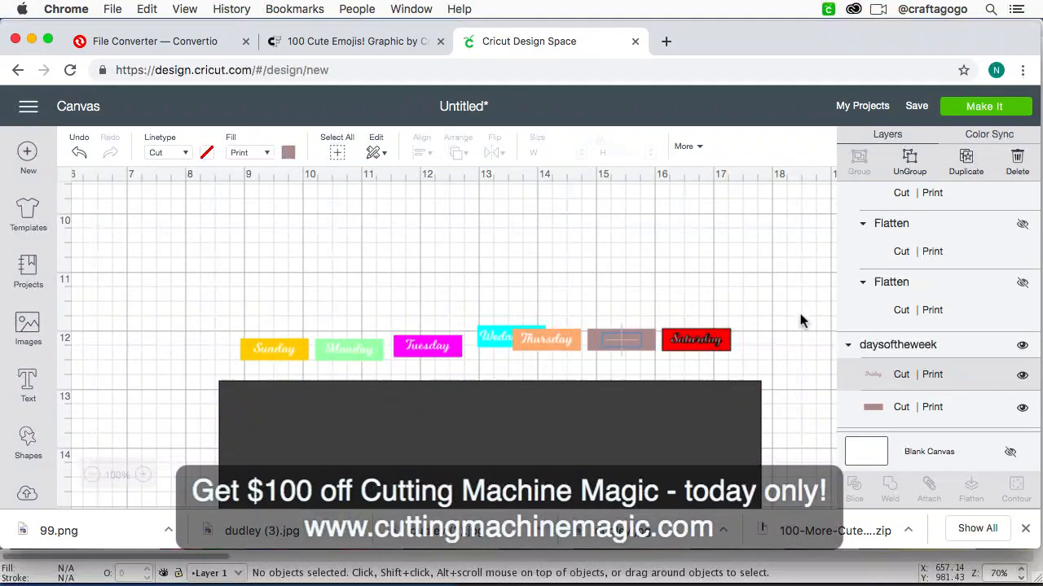
{"action": "left_click", "coordinate": [907, 172]}
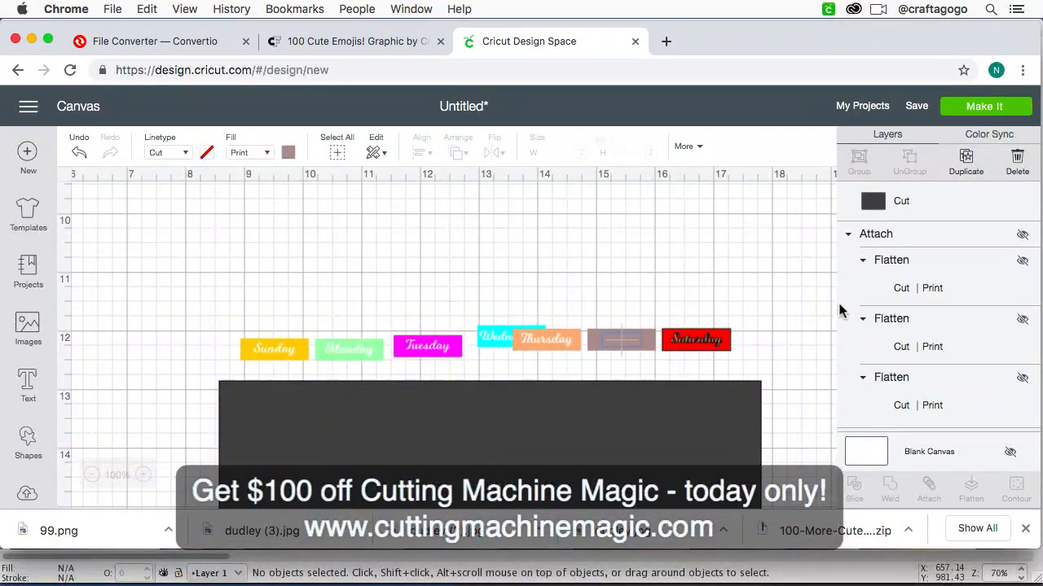
{"action": "scroll", "coordinate": [941, 397], "scroll_direction": "up", "scroll_amount": 6}
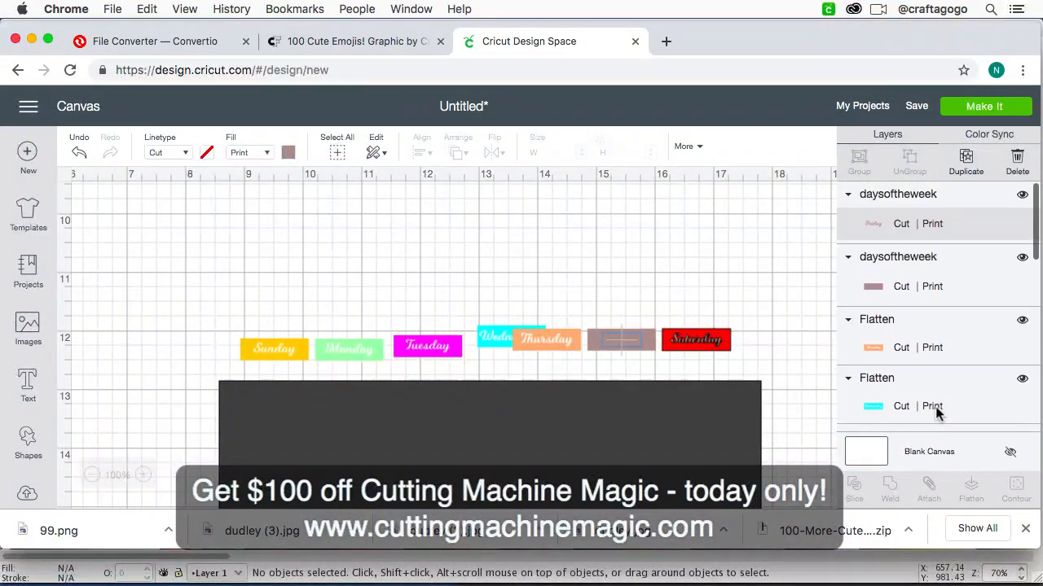
{"action": "left_click", "coordinate": [976, 279]}
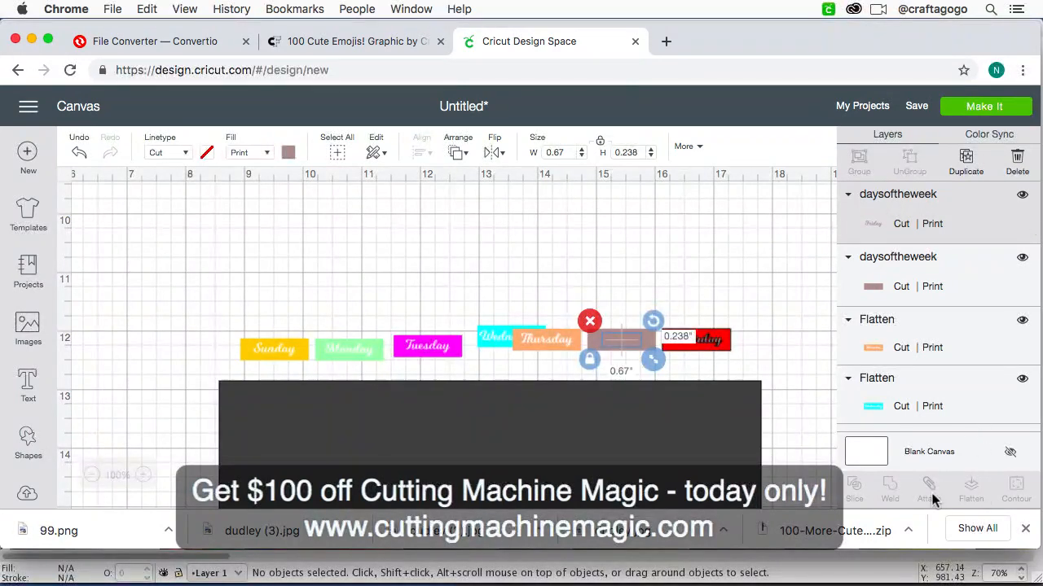
{"action": "left_click", "coordinate": [621, 307]}
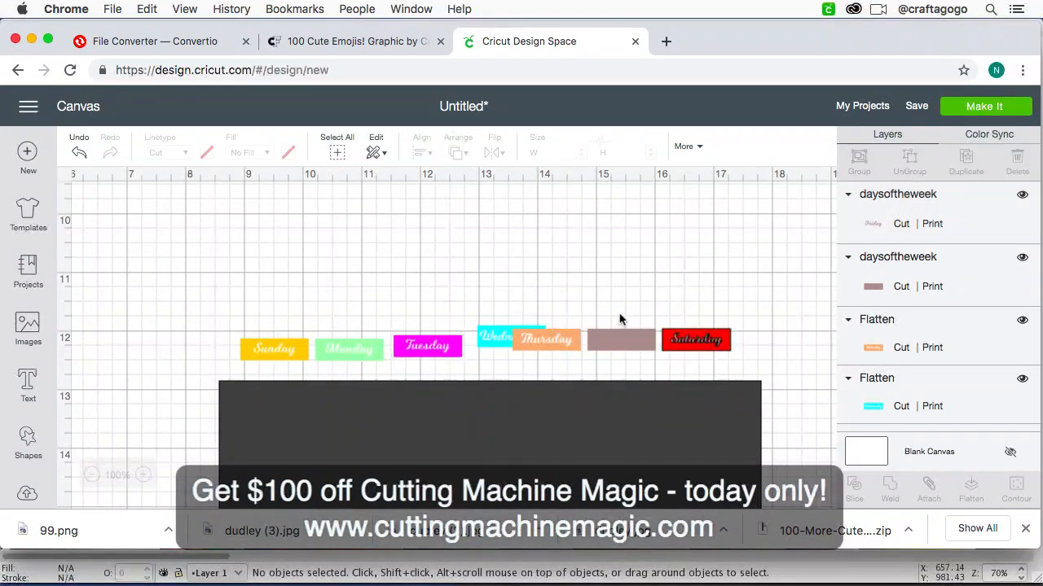
{"action": "left_click_drag", "start_coordinate": [632, 354], "coordinate": [633, 355]}
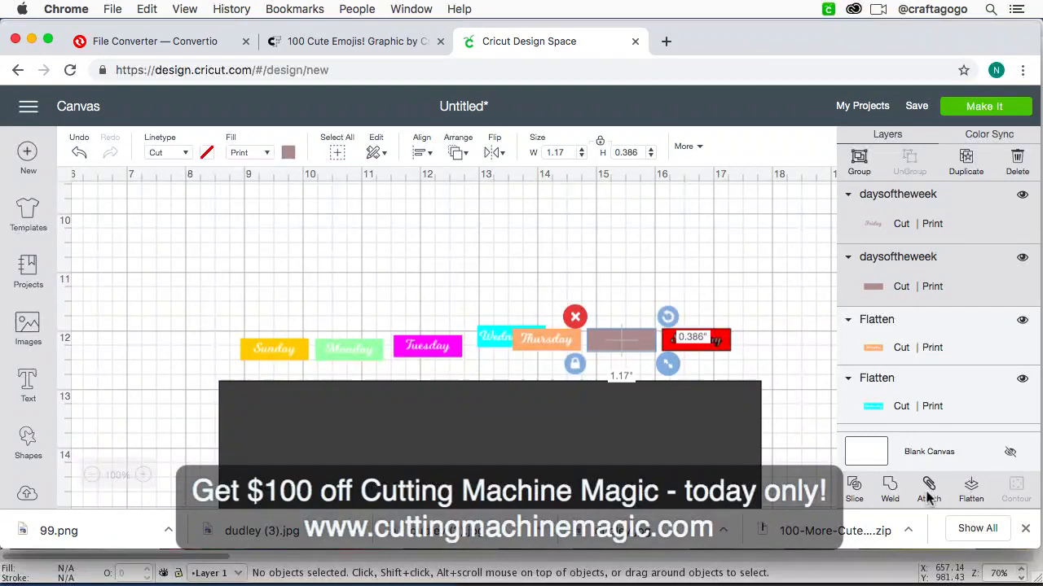
{"action": "left_click", "coordinate": [622, 295]}
Step: Move the Friday text up off its background and set its print color to white
{"action": "left_click_drag", "start_coordinate": [623, 342], "coordinate": [603, 251]}
{"action": "left_click", "coordinate": [288, 152]}
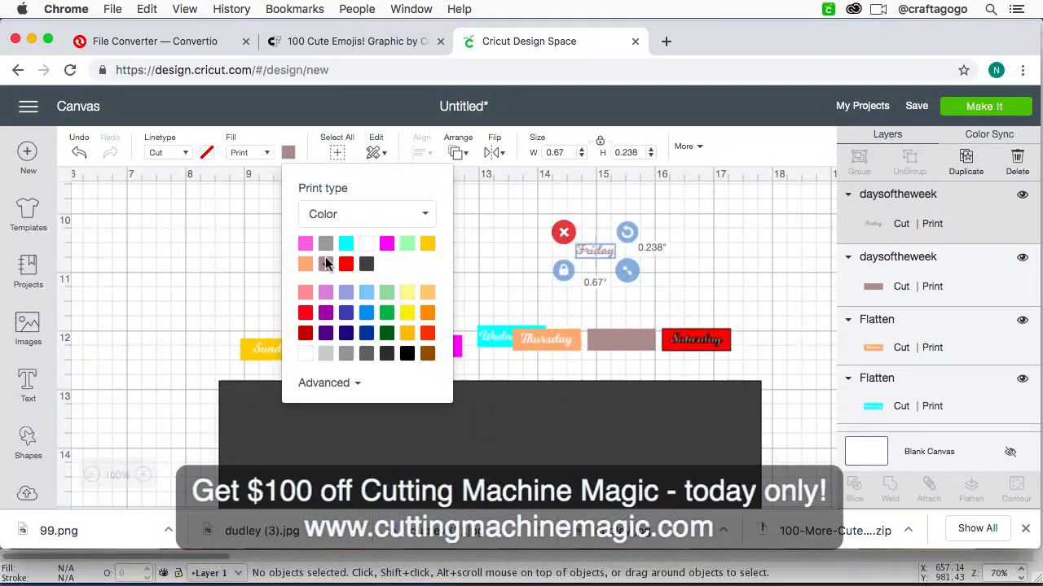
{"action": "left_click", "coordinate": [366, 263]}
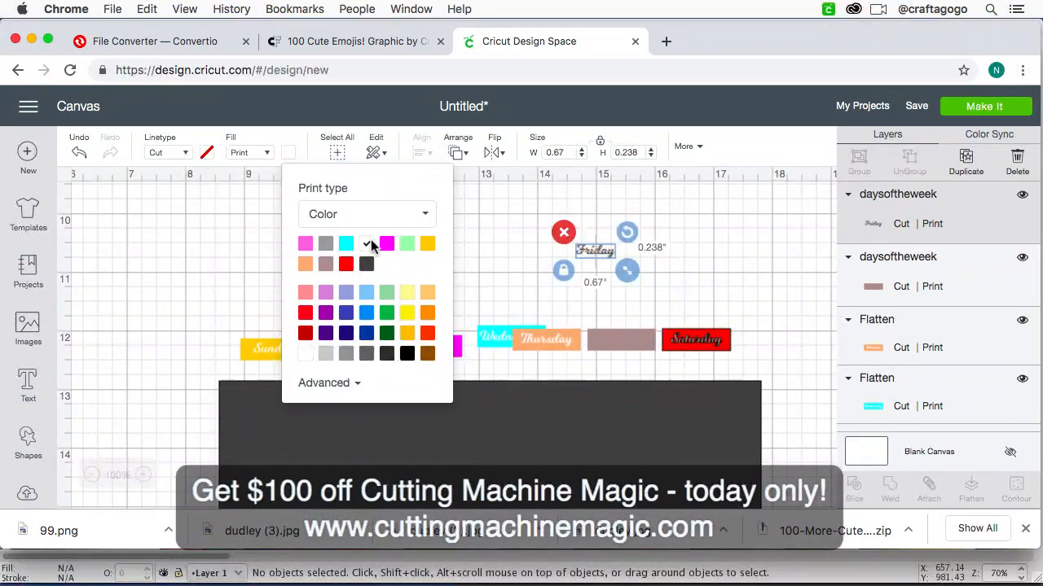
Step: Move the white Friday text back onto its mauve background and flatten the two into one printable layer
{"action": "left_click_drag", "start_coordinate": [602, 254], "coordinate": [627, 342]}
{"action": "left_click", "coordinate": [632, 273]}
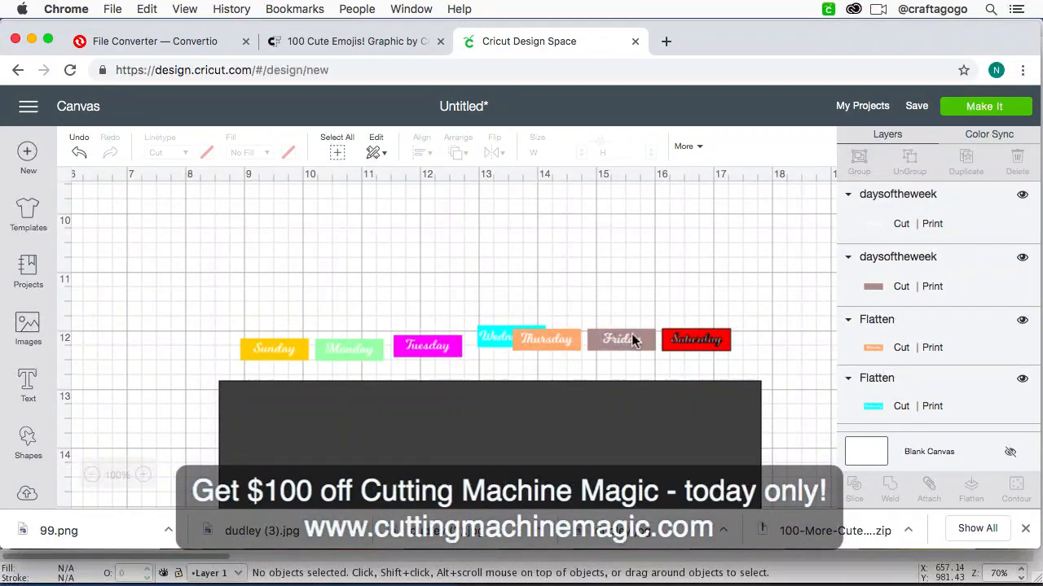
{"action": "left_click_drag", "start_coordinate": [586, 313], "coordinate": [658, 372]}
{"action": "left_click", "coordinate": [971, 489]}
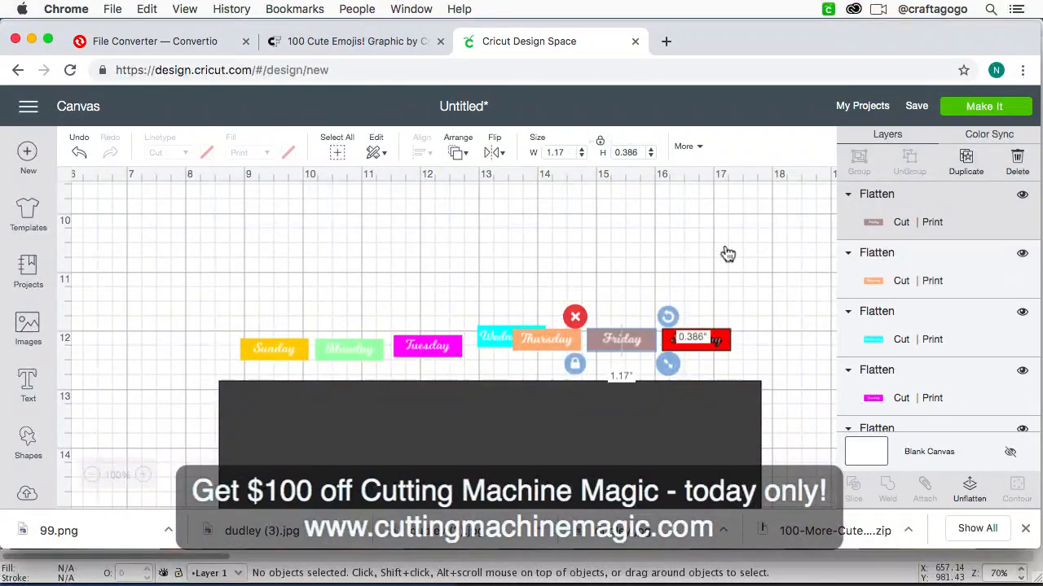
{"action": "left_click", "coordinate": [626, 311]}
Step: Flatten the Saturday label into a single printable layer
{"action": "left_click", "coordinate": [690, 348]}
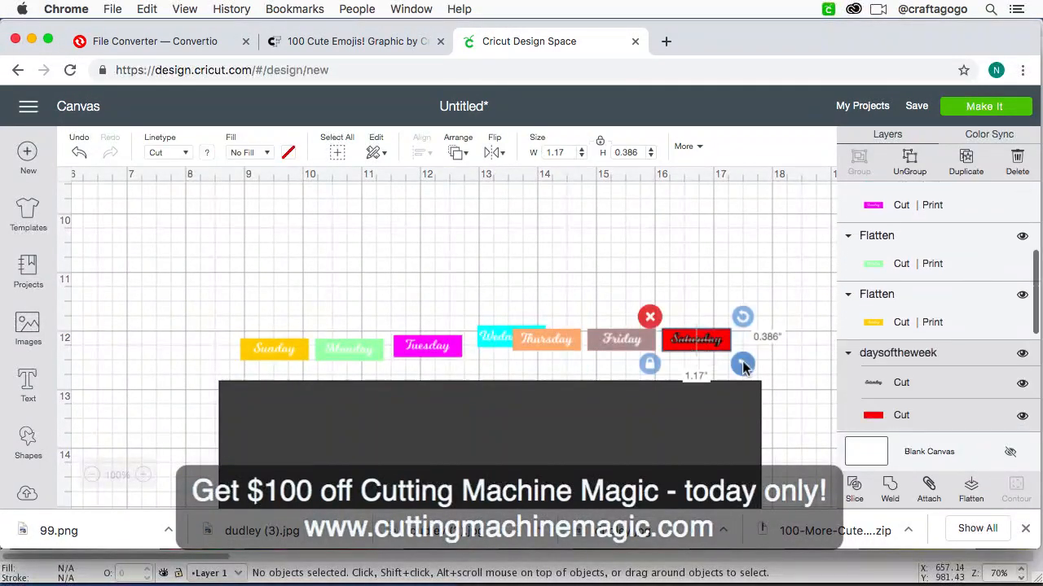
{"action": "left_click_drag", "start_coordinate": [777, 368], "coordinate": [662, 306]}
{"action": "left_click", "coordinate": [972, 491]}
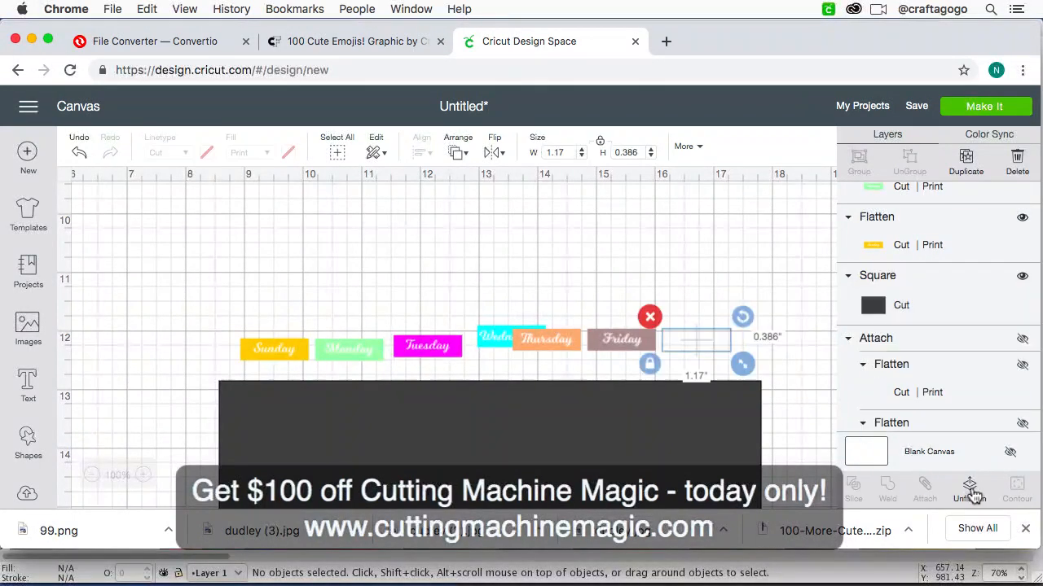
{"action": "left_click", "coordinate": [741, 331]}
Step: Select all seven weekday labels and move them together onto the upper edge of the dark rectangle
{"action": "left_click_drag", "start_coordinate": [745, 356], "coordinate": [206, 315]}
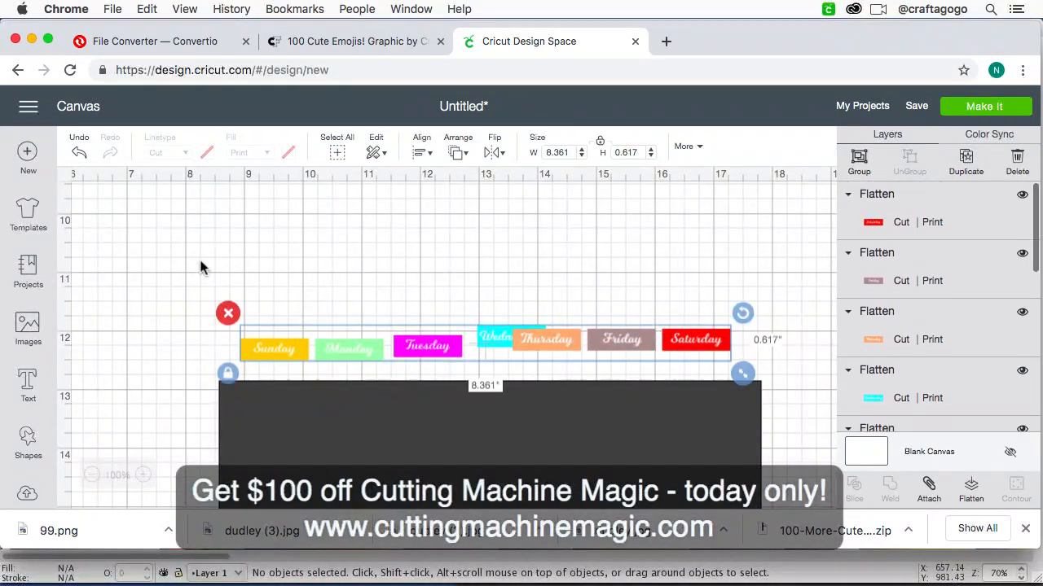
{"action": "key", "text": "super+minus"}
{"action": "key", "text": "super+equal"}
{"action": "key", "text": "super+equal"}
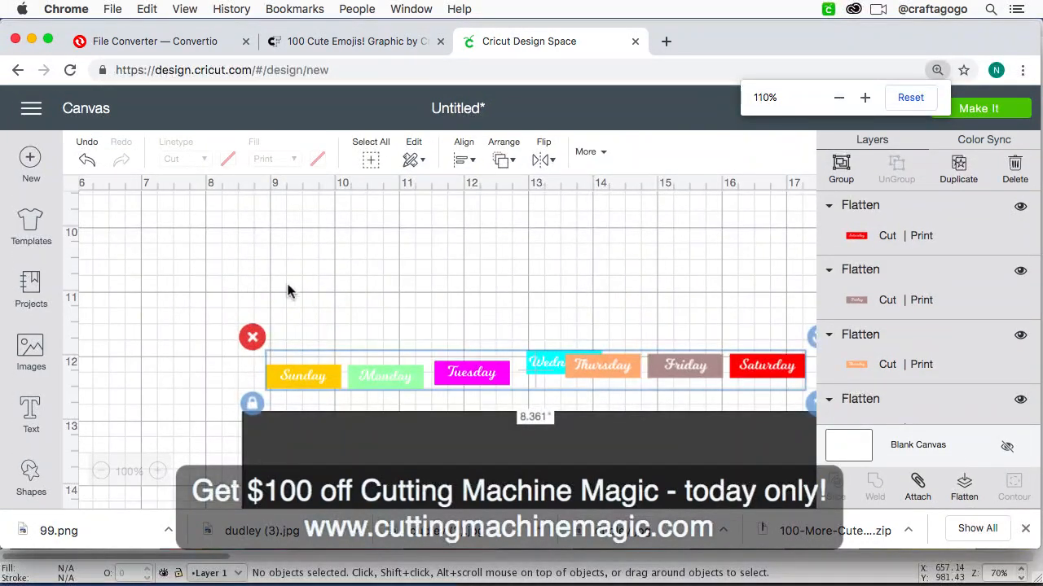
{"action": "left_click_drag", "start_coordinate": [612, 368], "coordinate": [599, 428]}
{"action": "scroll", "coordinate": [599, 428], "scroll_direction": "right", "scroll_amount": 1}
{"action": "scroll", "coordinate": [600, 429], "scroll_direction": "down", "scroll_amount": 3}
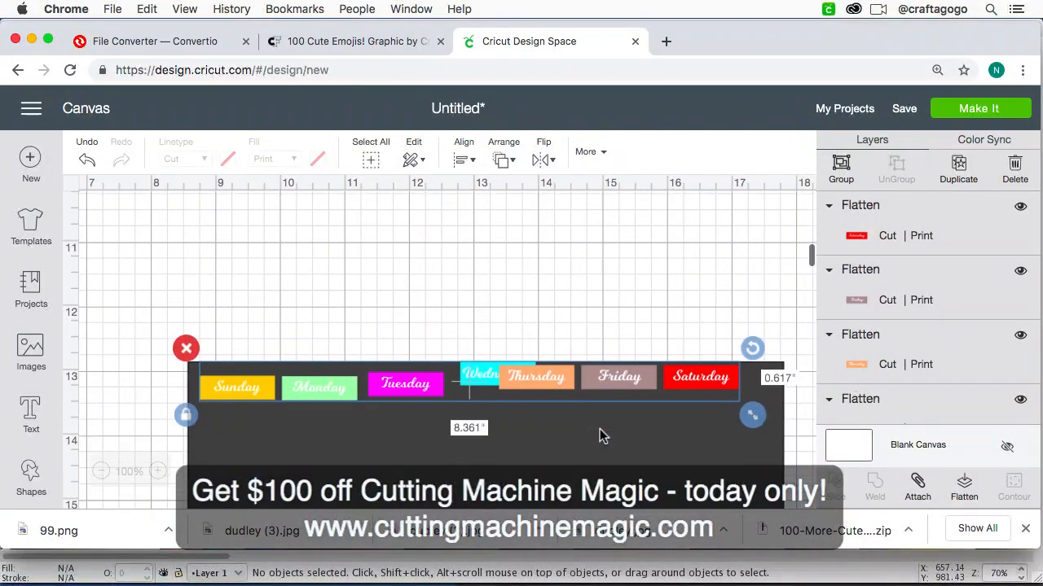
{"action": "scroll", "coordinate": [461, 292], "scroll_direction": "down", "scroll_amount": 2}
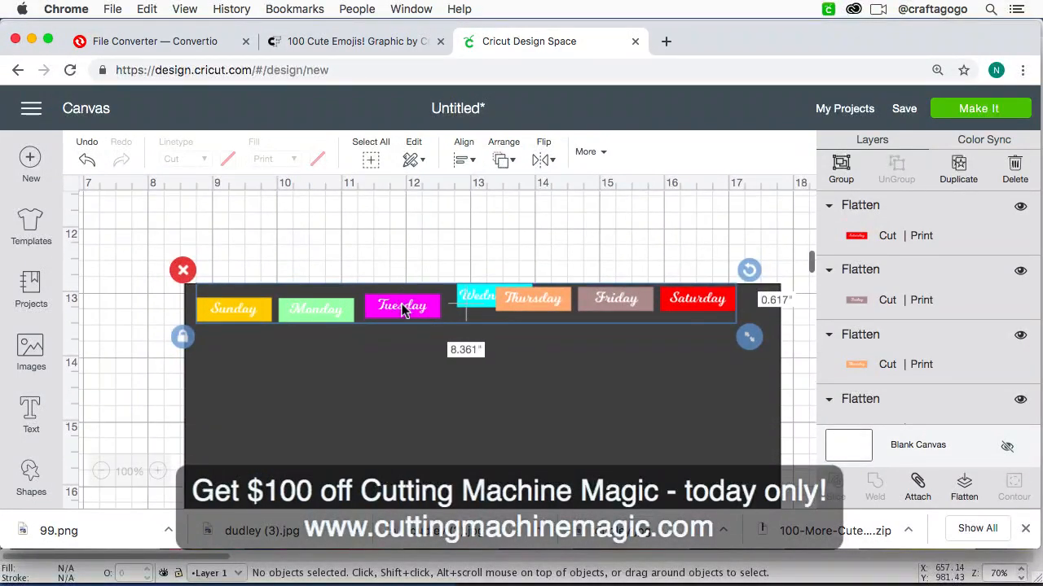
{"action": "left_click", "coordinate": [376, 380]}
Step: Place the Sunday label in the dark rectangle's upper-left corner and the Saturday label in its upper-right corner
{"action": "mouse_move", "coordinate": [266, 308]}
{"action": "left_mouse_down"}
{"action": "mouse_move", "coordinate": [253, 307]}
{"action": "mouse_move", "coordinate": [258, 301]}
{"action": "left_mouse_up"}
{"action": "left_click_drag", "start_coordinate": [699, 303], "coordinate": [735, 303]}
{"action": "left_click", "coordinate": [717, 226]}
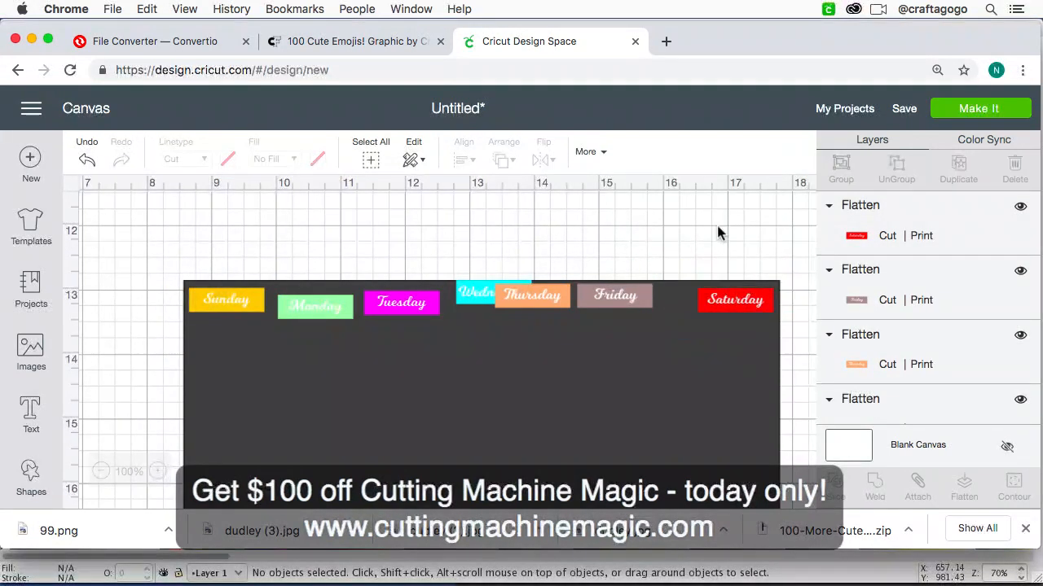
Step: Select the weekday labels along with the dark rectangle and align their top edges
{"action": "left_click", "coordinate": [715, 308]}
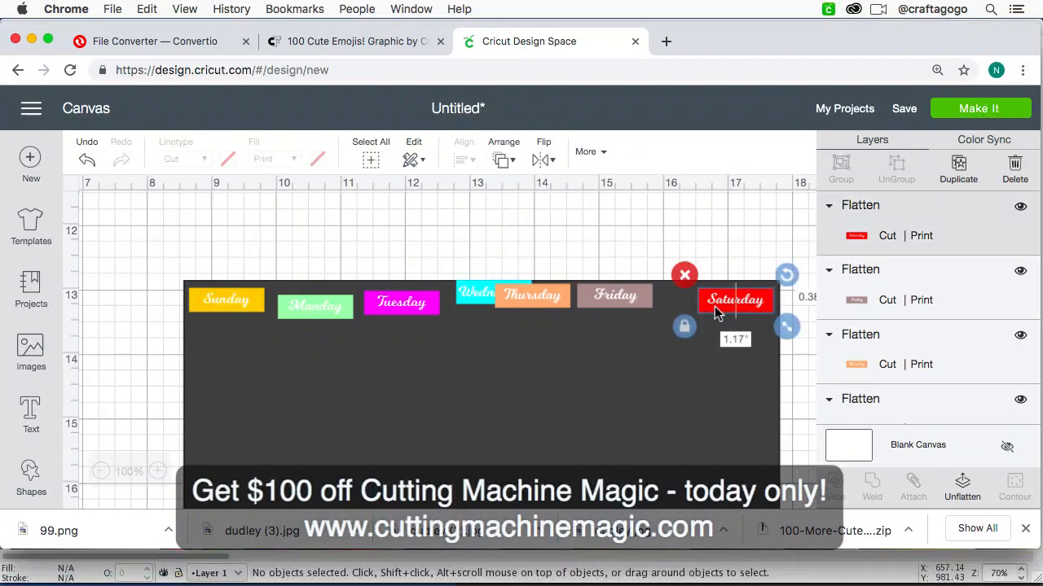
{"action": "left_click", "coordinate": [616, 291], "text": "shift"}
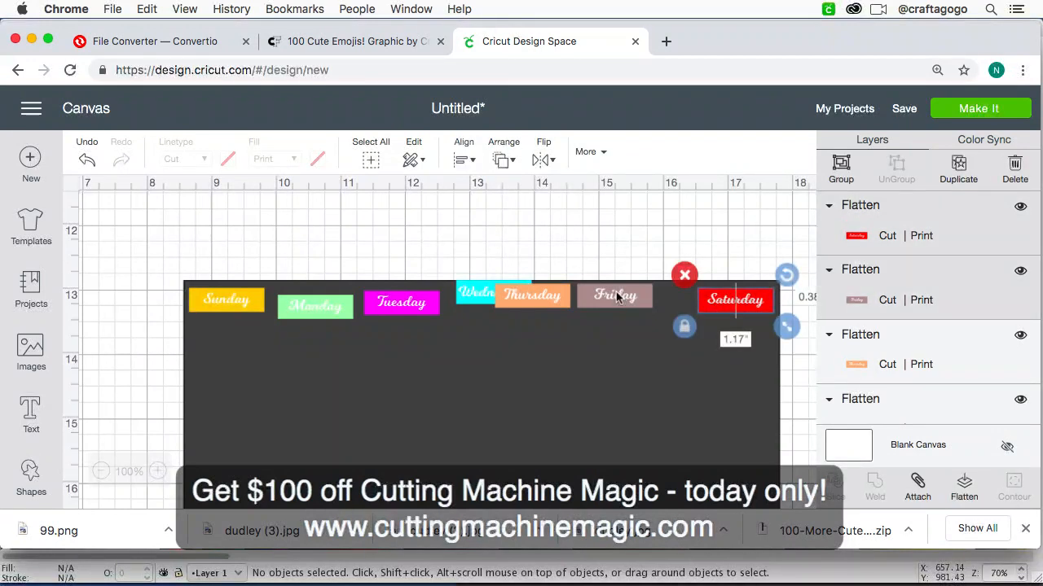
{"action": "left_click", "coordinate": [530, 299], "text": "shift"}
{"action": "left_click", "coordinate": [484, 308], "text": "shift"}
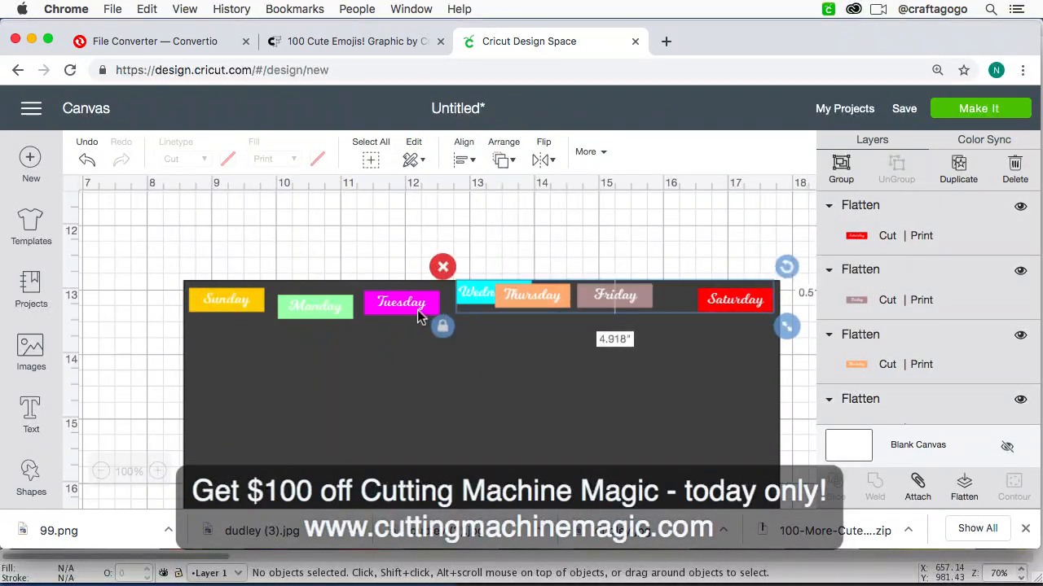
{"action": "left_click", "coordinate": [415, 309], "text": "shift"}
{"action": "left_click", "coordinate": [331, 320], "text": "shift"}
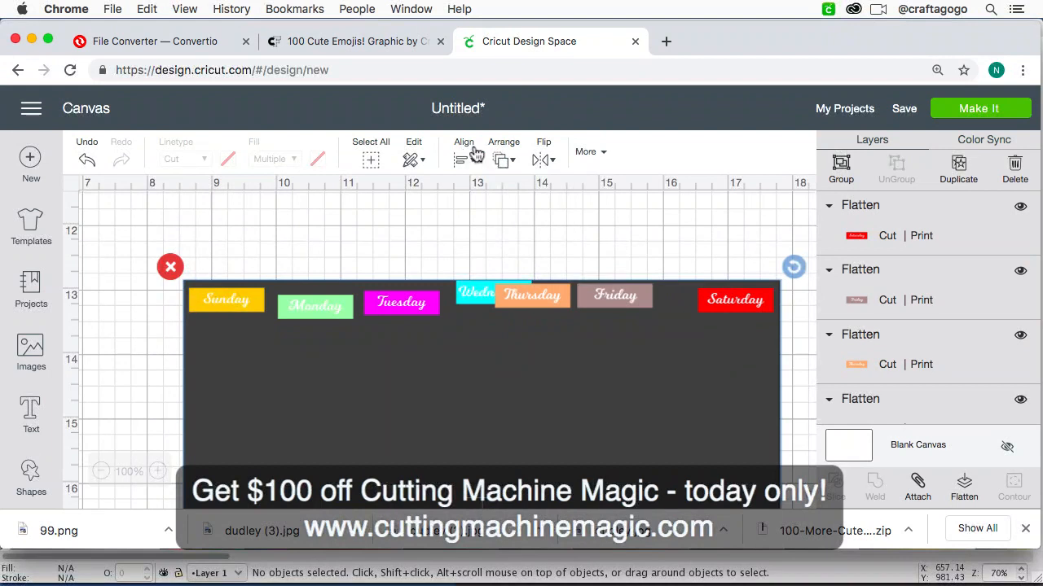
{"action": "left_click", "coordinate": [464, 160]}
{"action": "left_click", "coordinate": [495, 288]}
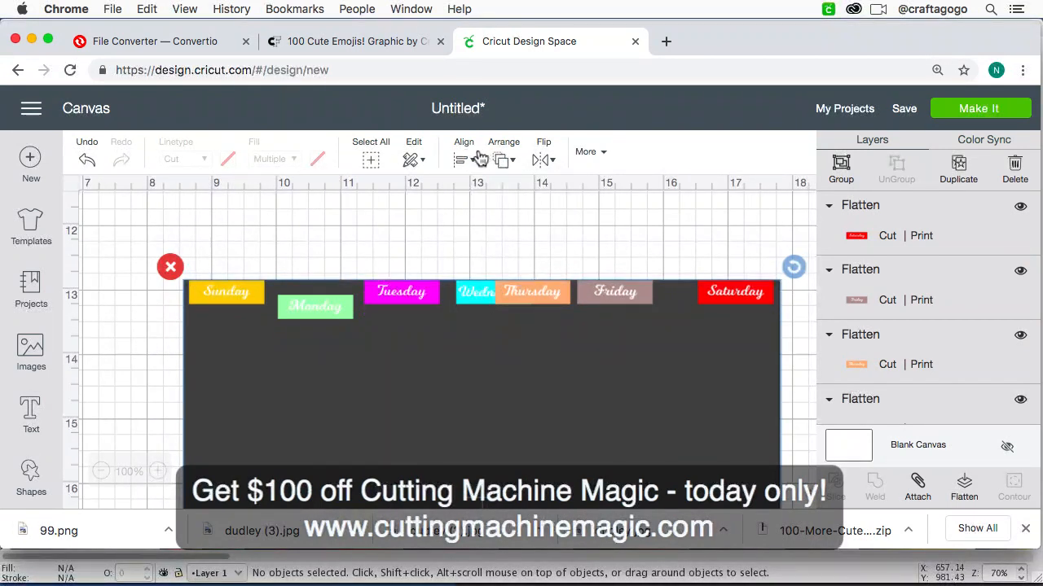
Step: Select all seven weekday labels without the dark rectangle and align their top edges
{"action": "left_click", "coordinate": [244, 295]}
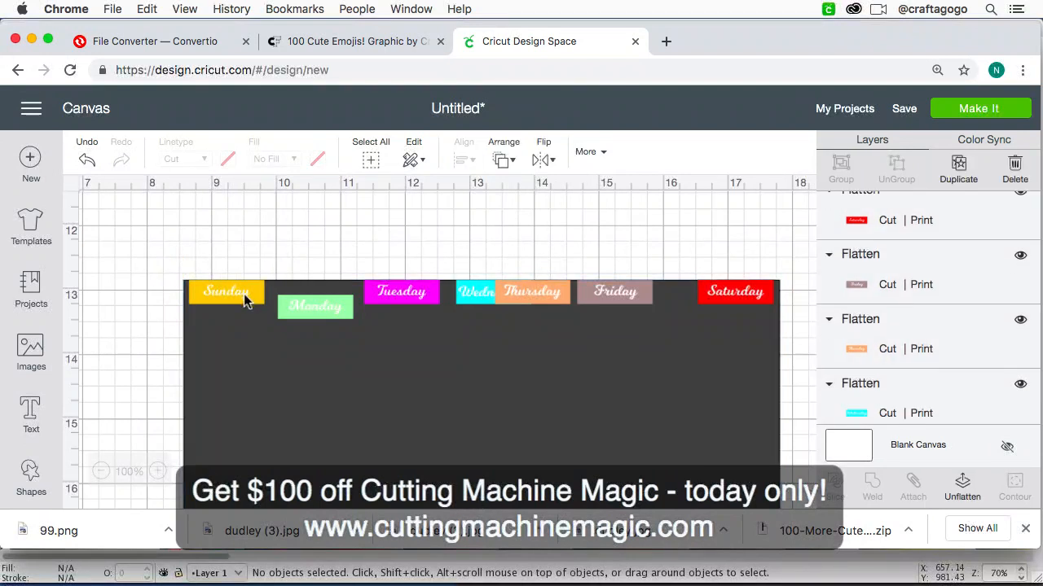
{"action": "left_click", "coordinate": [338, 306], "text": "shift"}
{"action": "left_click", "coordinate": [416, 293], "text": "shift"}
{"action": "left_click", "coordinate": [479, 295], "text": "shift"}
{"action": "left_click", "coordinate": [561, 295], "text": "shift"}
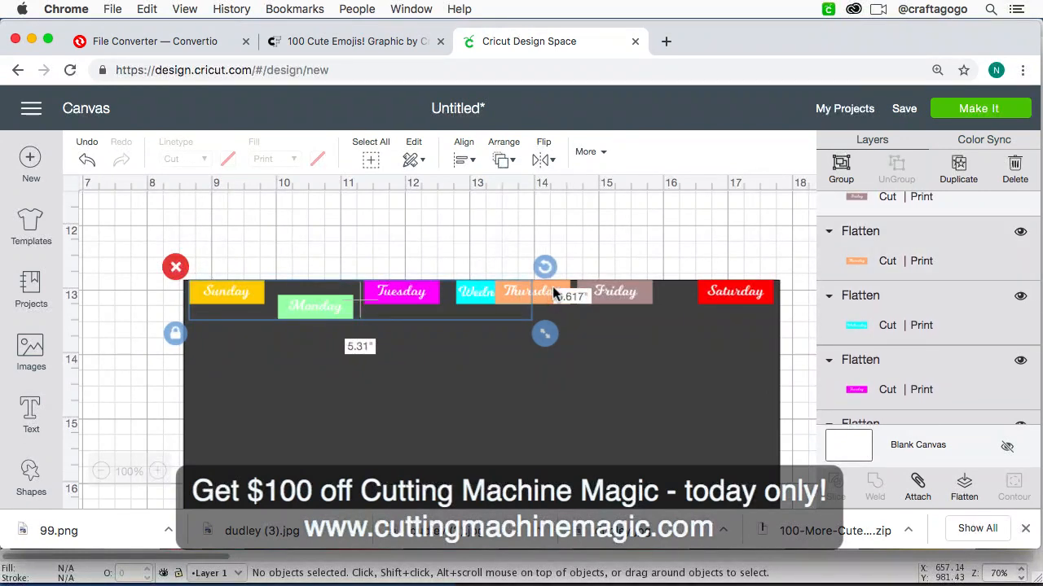
{"action": "left_click", "coordinate": [610, 294], "text": "shift"}
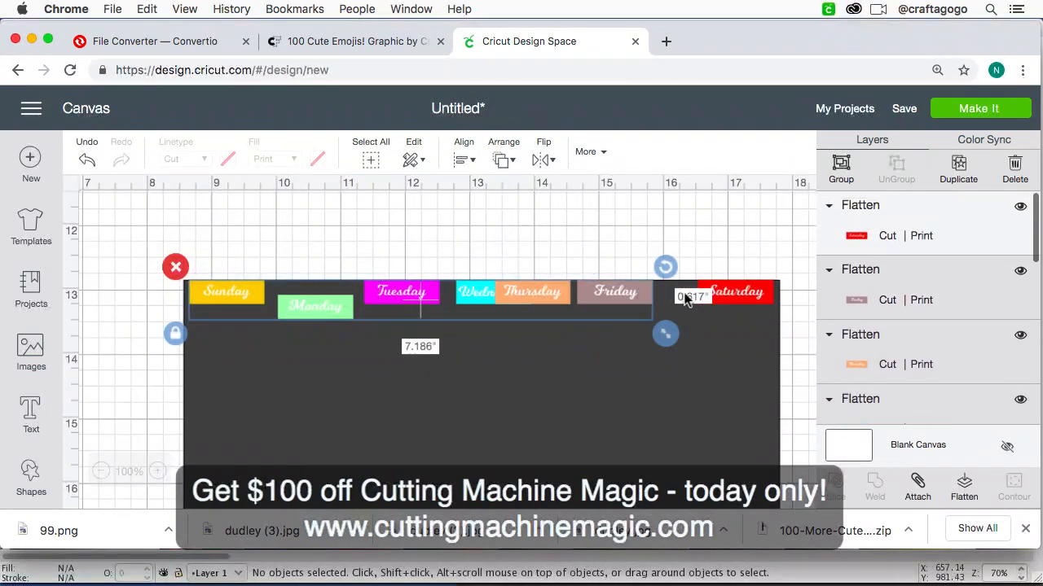
{"action": "left_click", "coordinate": [731, 299], "text": "shift"}
{"action": "left_click", "coordinate": [469, 160]}
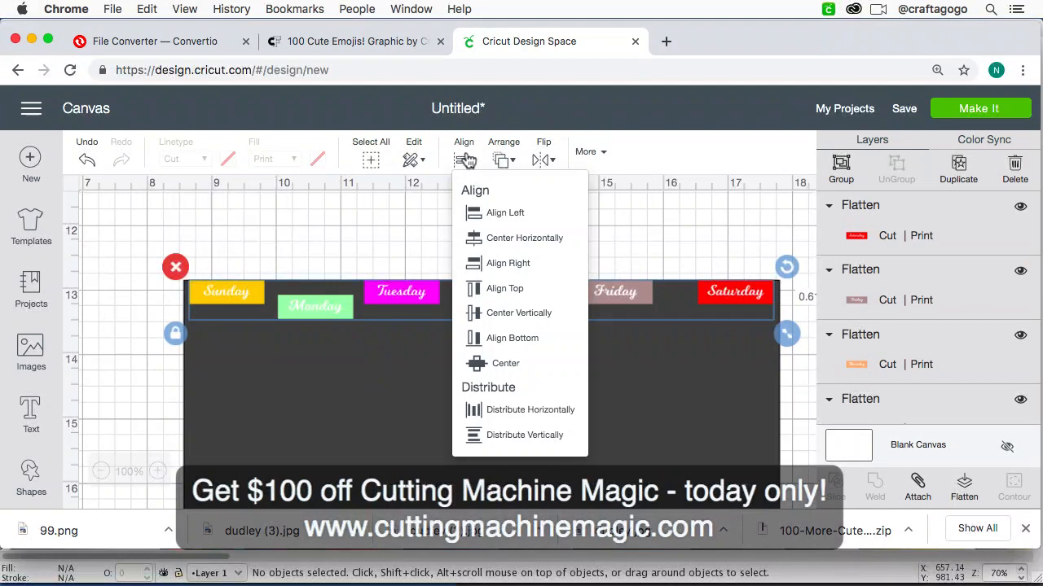
{"action": "left_click", "coordinate": [482, 289]}
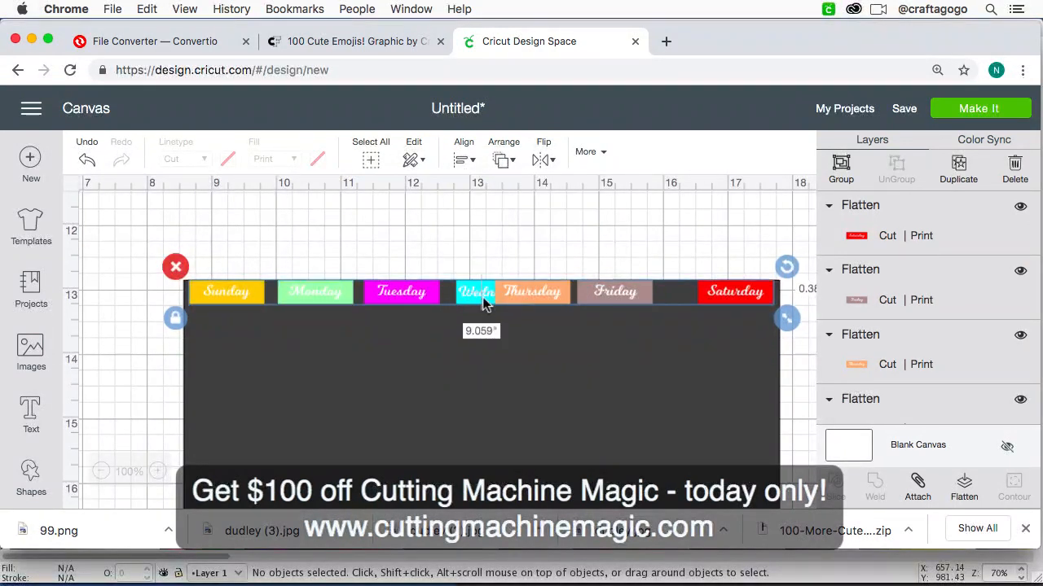
Step: Distribute the seven weekday labels horizontally and attach them as one row
{"action": "left_click", "coordinate": [470, 154]}
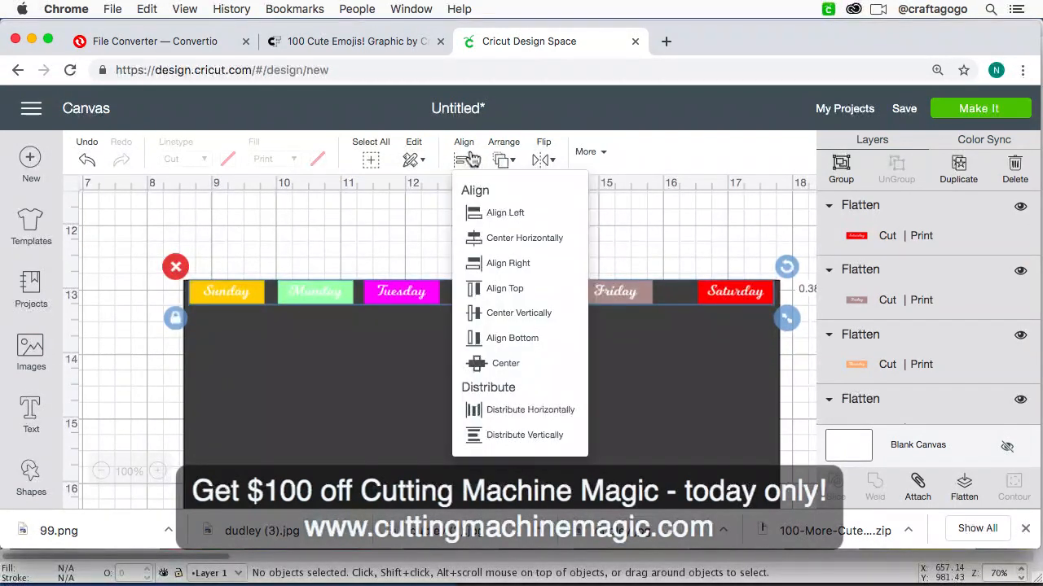
{"action": "left_click", "coordinate": [496, 403]}
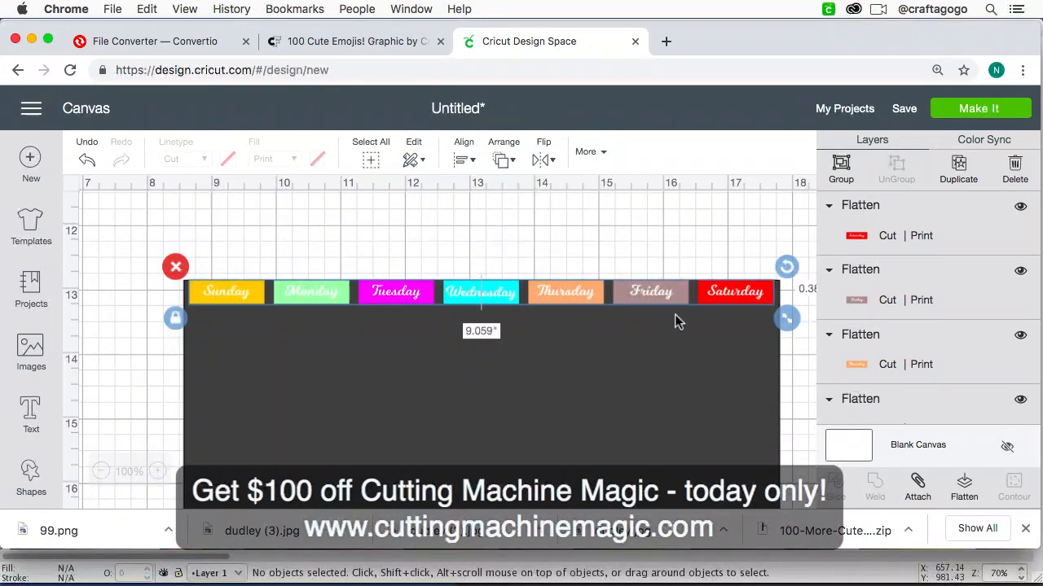
{"action": "left_click", "coordinate": [918, 484]}
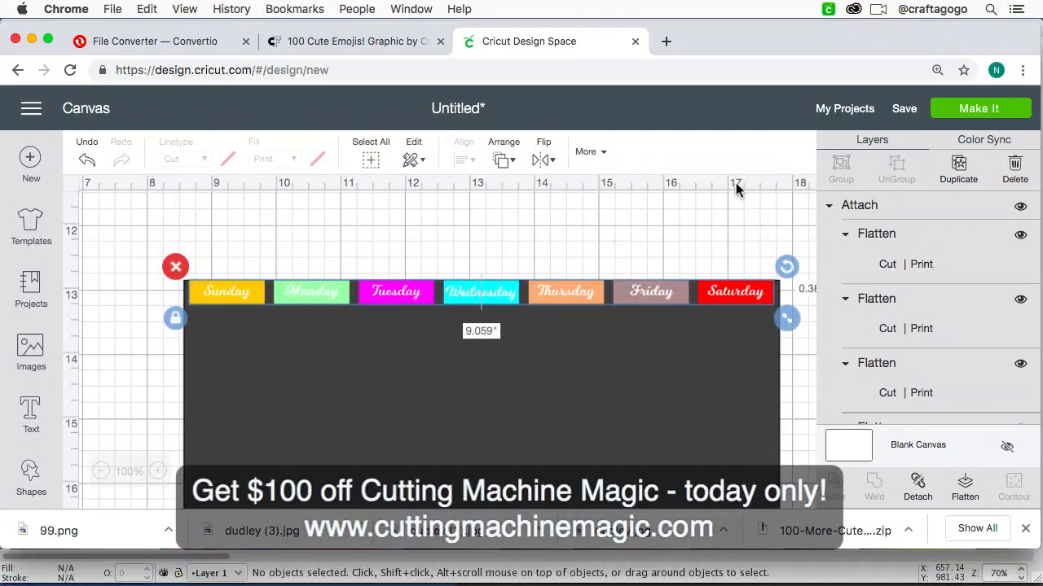
Step: Paste three copies of the attached weekday row and stack them beneath the original on the dark rectangle
{"action": "key", "text": "super+v"}
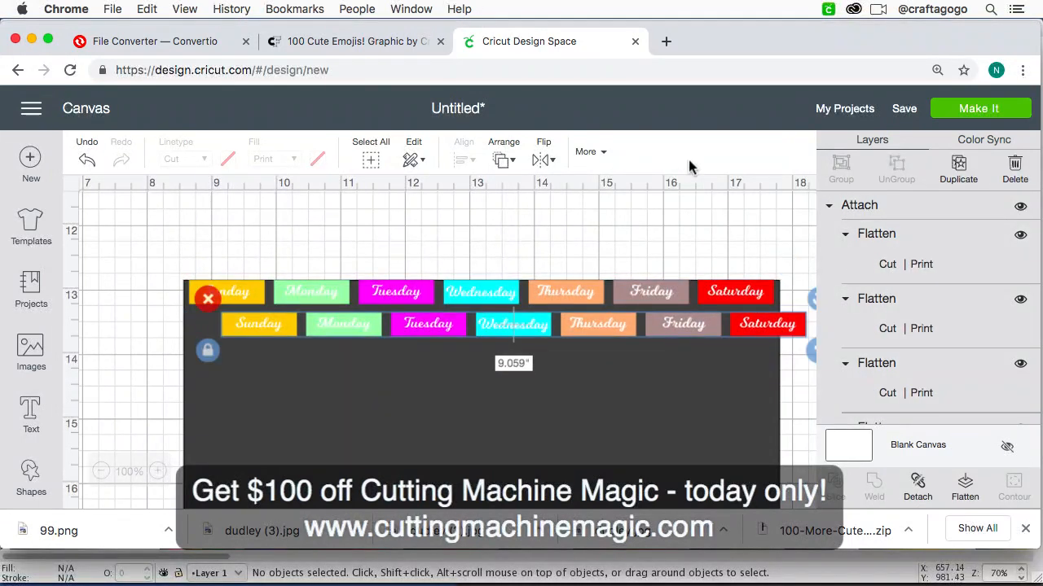
{"action": "left_click_drag", "start_coordinate": [535, 326], "coordinate": [503, 325]}
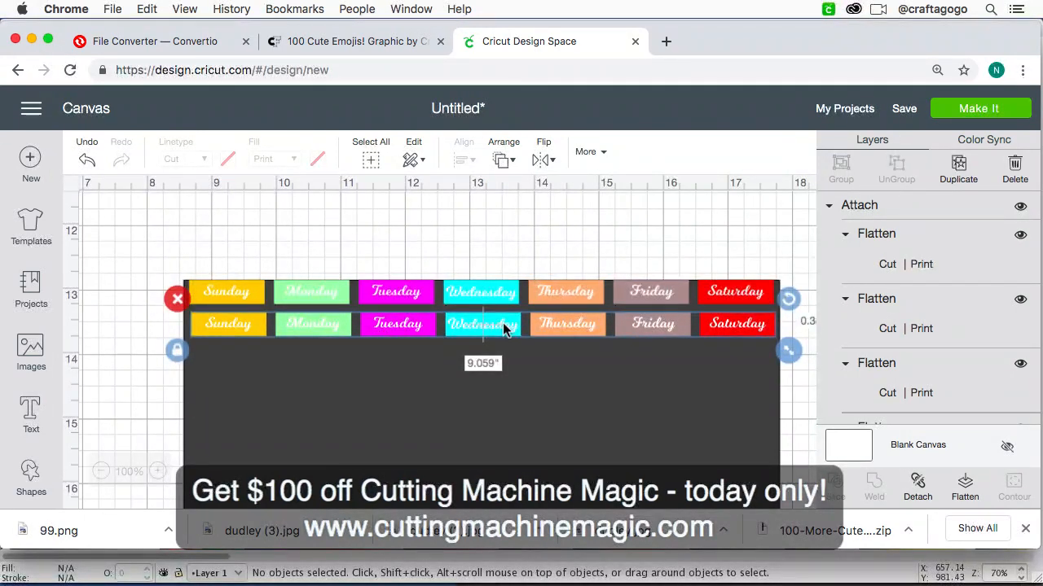
{"action": "key", "text": "super+v"}
{"action": "left_click_drag", "start_coordinate": [497, 334], "coordinate": [499, 389]}
{"action": "key", "text": "super+v"}
{"action": "key", "text": "super+minus"}
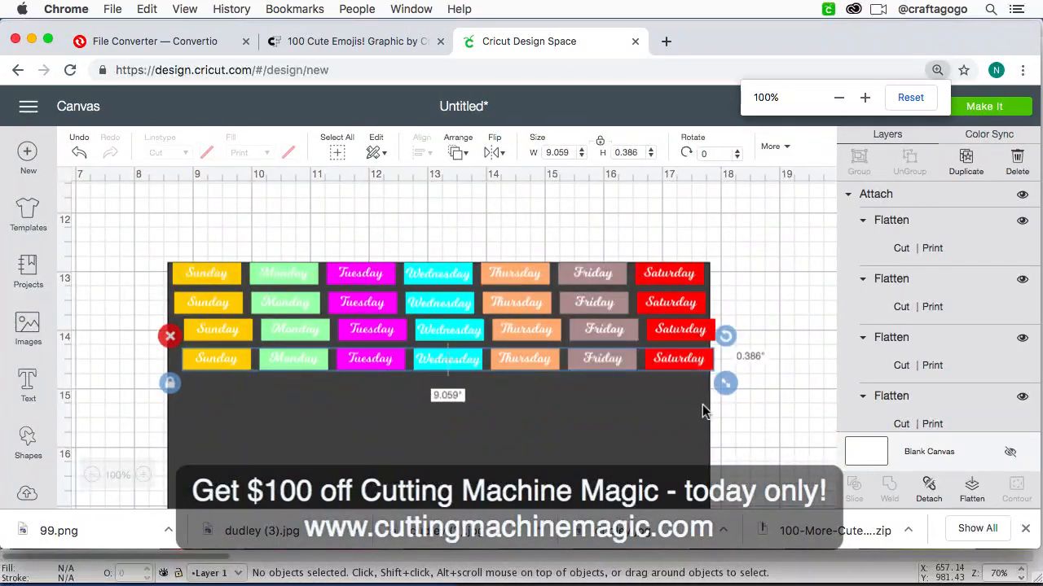
Step: Select all four weekday rows and align their left edges
{"action": "left_click", "coordinate": [786, 423]}
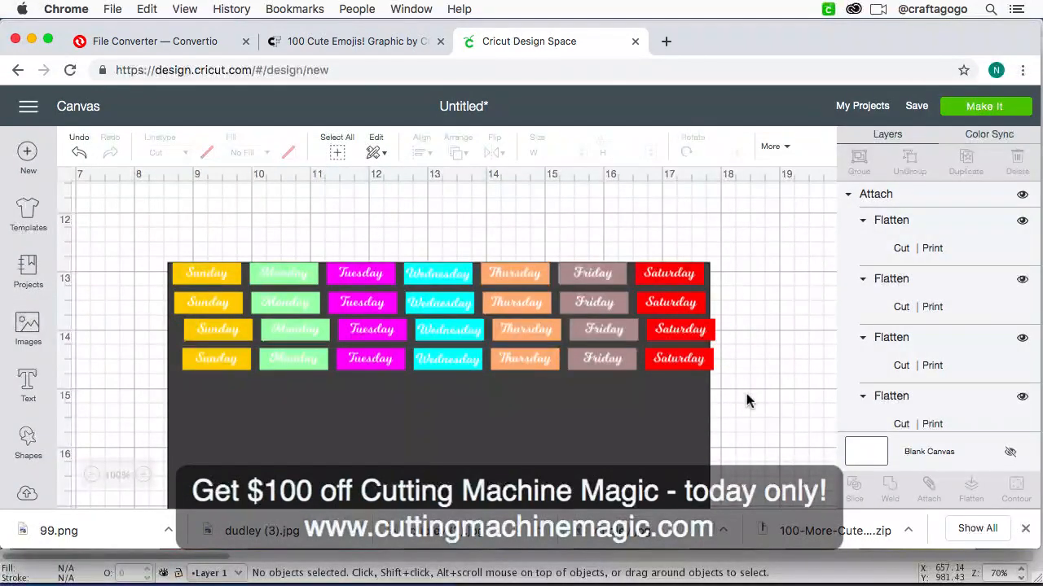
{"action": "left_click", "coordinate": [692, 369]}
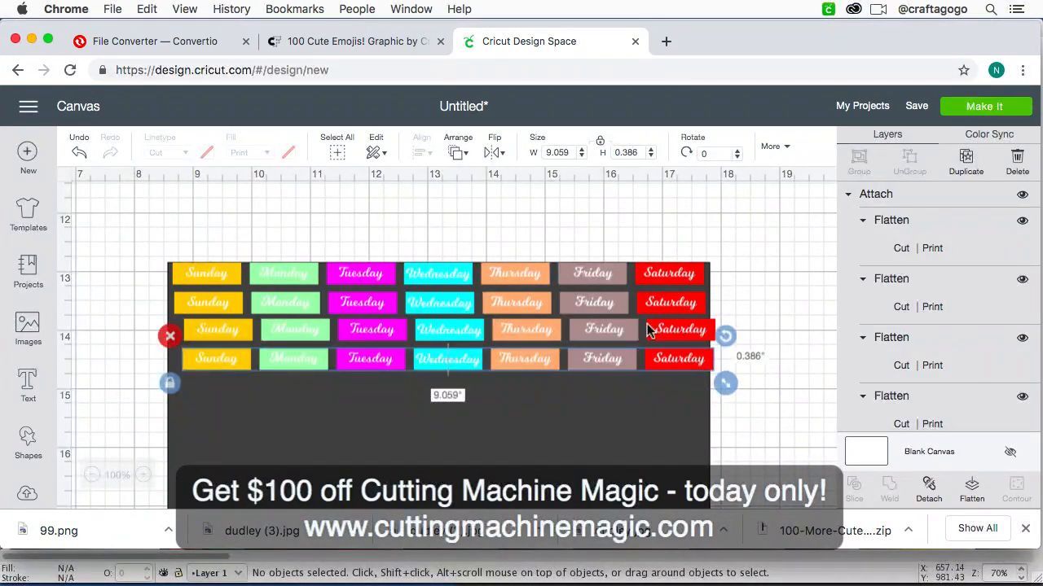
{"action": "left_click", "coordinate": [687, 330], "text": "shift"}
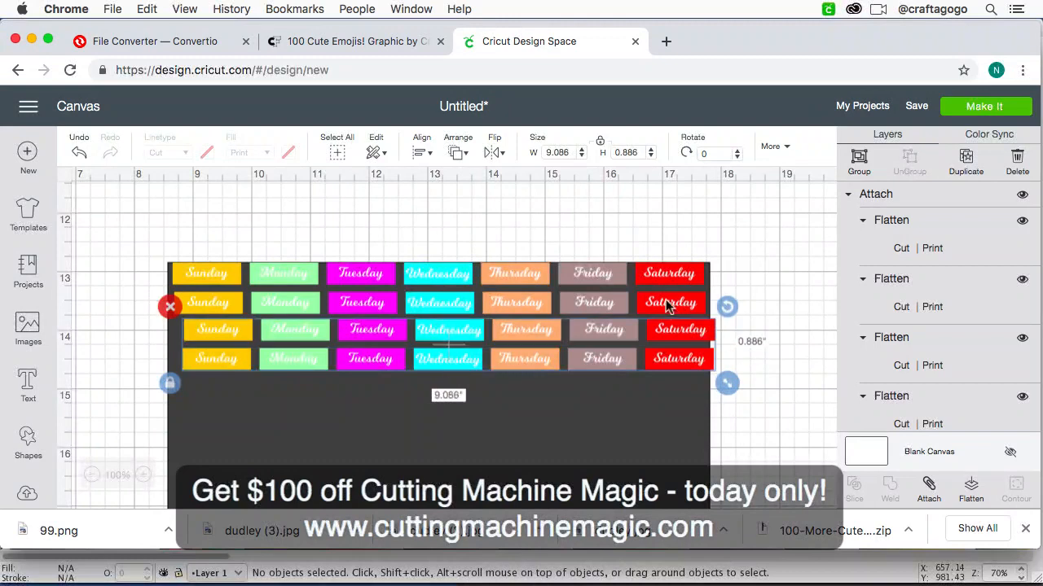
{"action": "left_click", "coordinate": [668, 306], "text": "shift"}
{"action": "left_click", "coordinate": [674, 283], "text": "shift"}
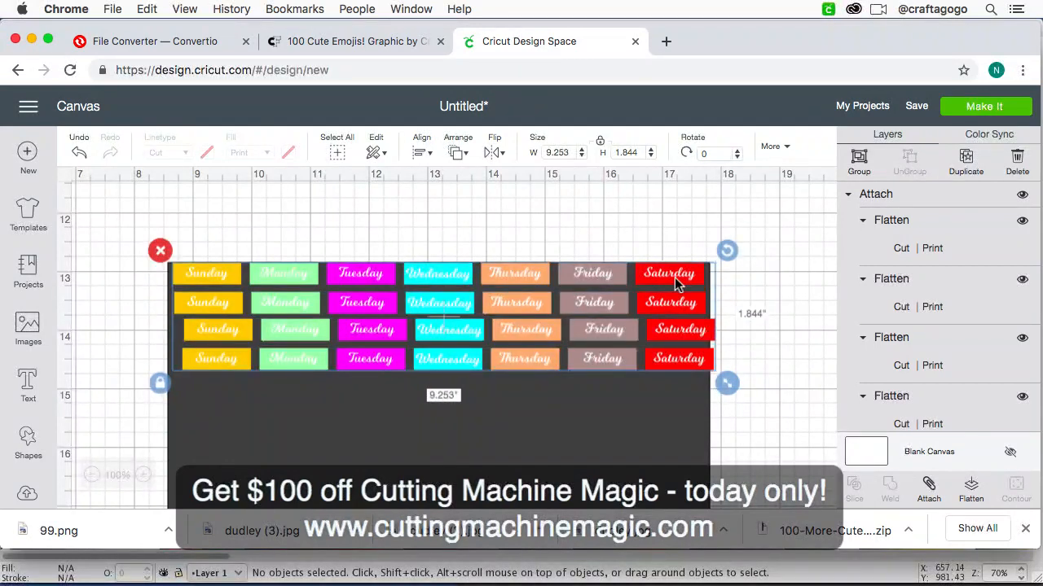
{"action": "left_click", "coordinate": [425, 153]}
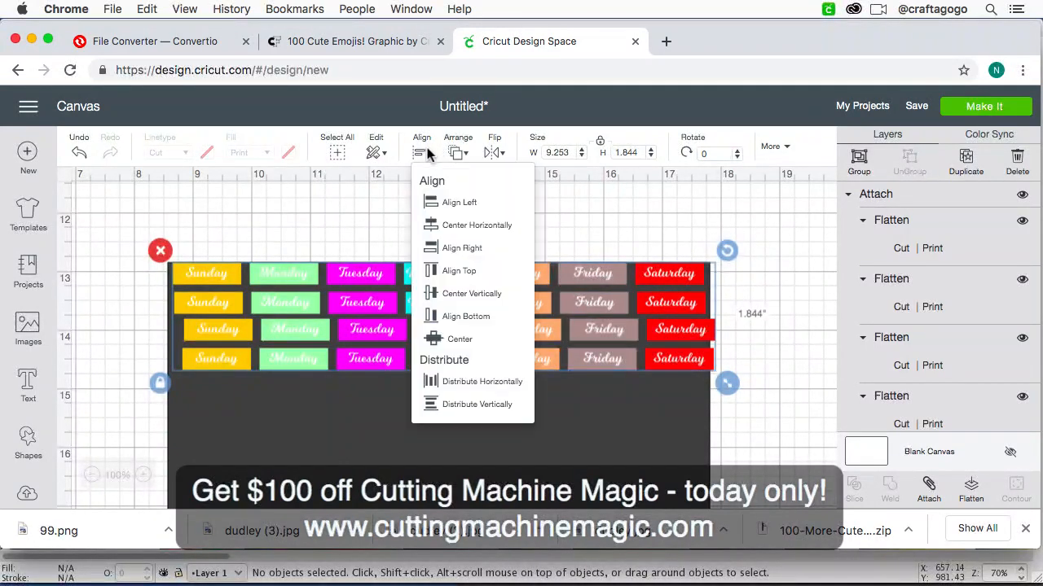
{"action": "left_click", "coordinate": [436, 201]}
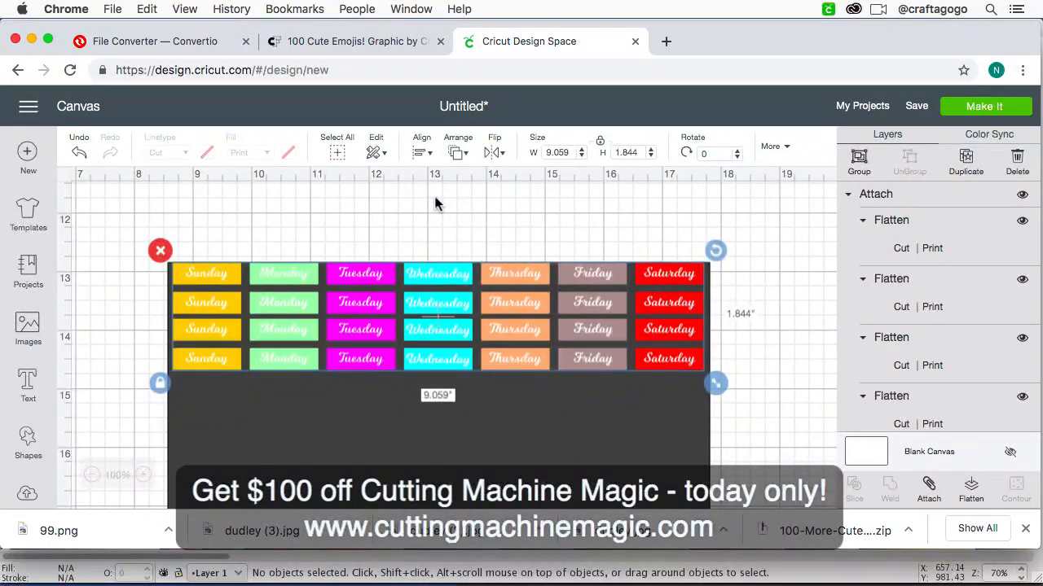
Step: Distribute the four weekday rows vertically so they are evenly spaced
{"action": "left_click", "coordinate": [461, 157]}
{"action": "left_click", "coordinate": [422, 152]}
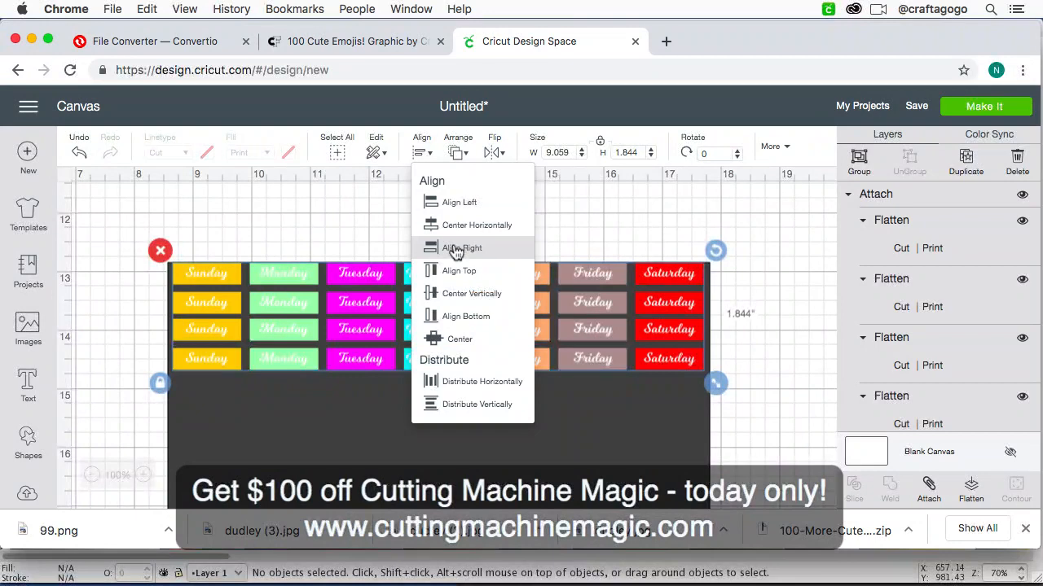
{"action": "left_click", "coordinate": [489, 414]}
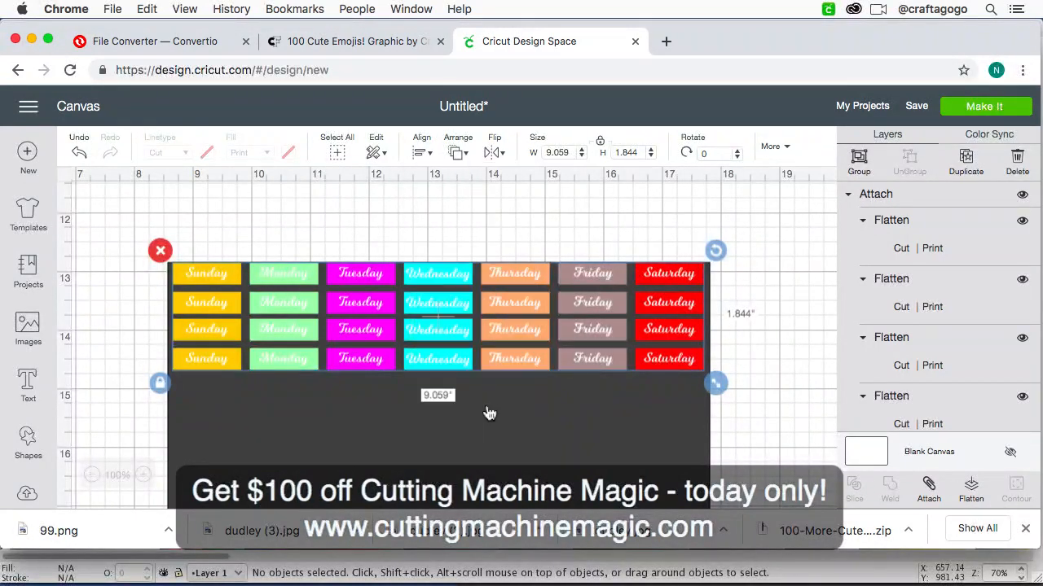
Step: Delete the dark 9.25 x 6.75 inch guide rectangle behind the weekday rows
{"action": "left_click", "coordinate": [529, 447]}
{"action": "key", "text": "super+minus"}
{"action": "key", "text": "super+minus"}
{"action": "scroll", "coordinate": [651, 444], "scroll_direction": "down", "scroll_amount": 3}
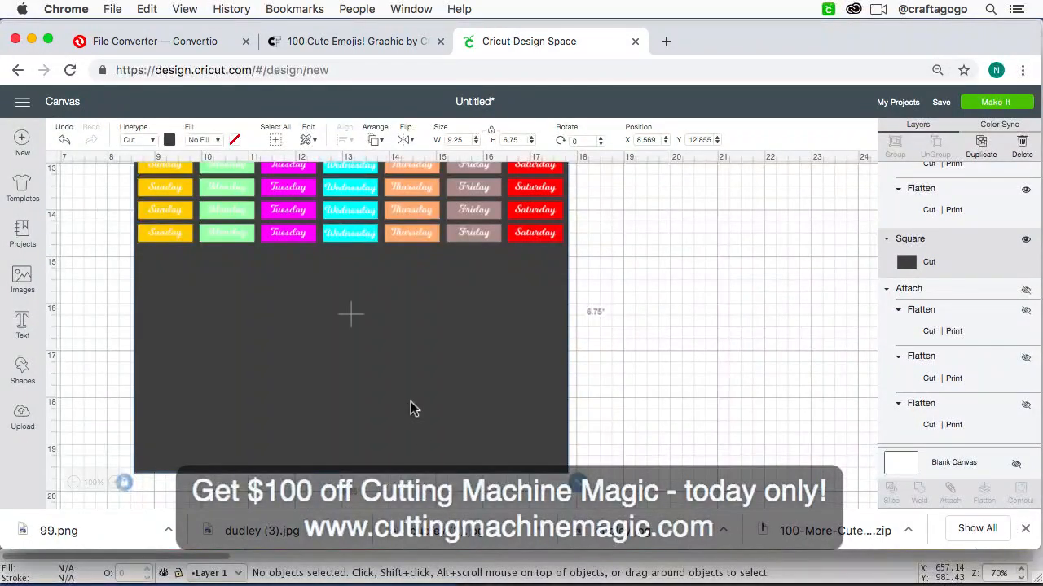
{"action": "scroll", "coordinate": [410, 402], "scroll_direction": "up", "scroll_amount": 3}
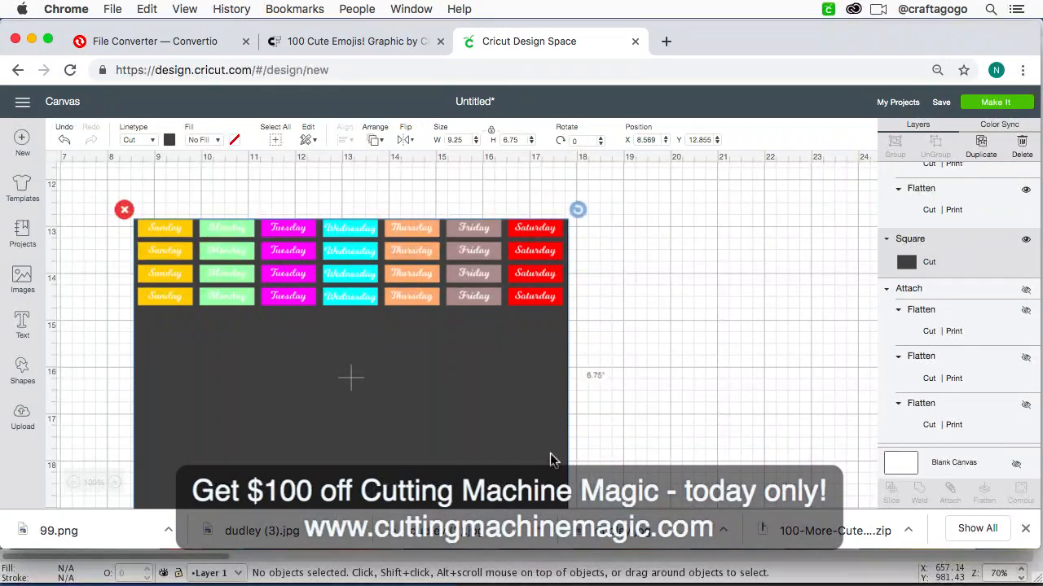
{"action": "key", "text": "Delete"}
Step: Preview the four weekday rows on the cutting mat and return to the canvas
{"action": "left_click", "coordinate": [985, 105]}
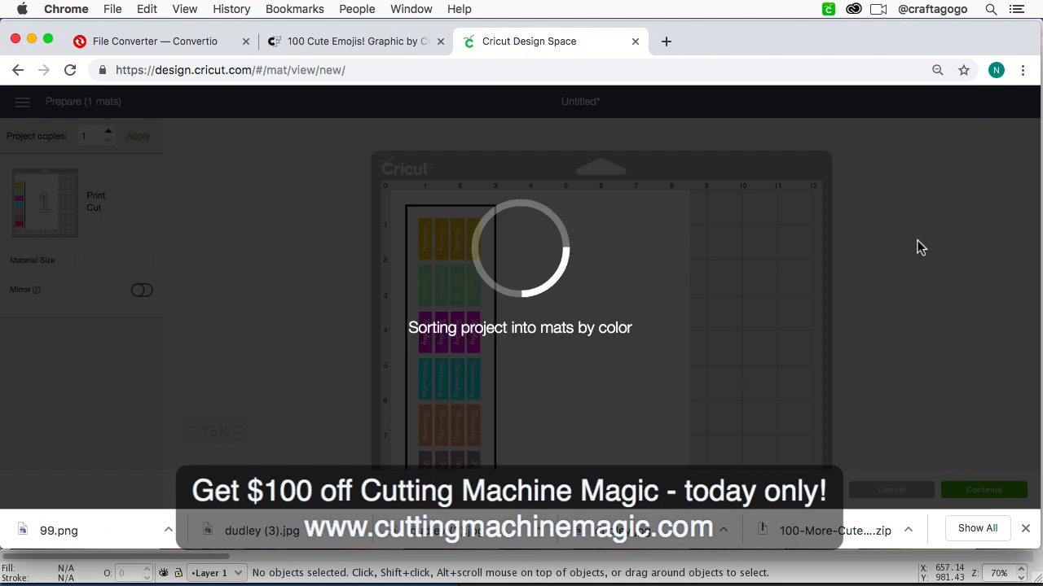
{"action": "scroll", "coordinate": [800, 369], "scroll_direction": "down", "scroll_amount": 3}
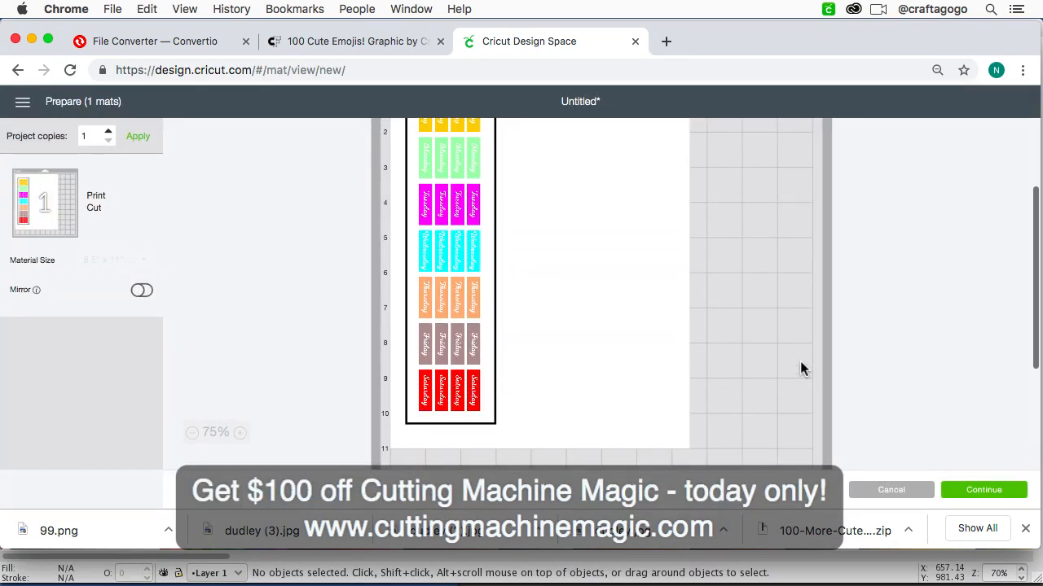
{"action": "scroll", "coordinate": [800, 369], "scroll_direction": "up", "scroll_amount": 2}
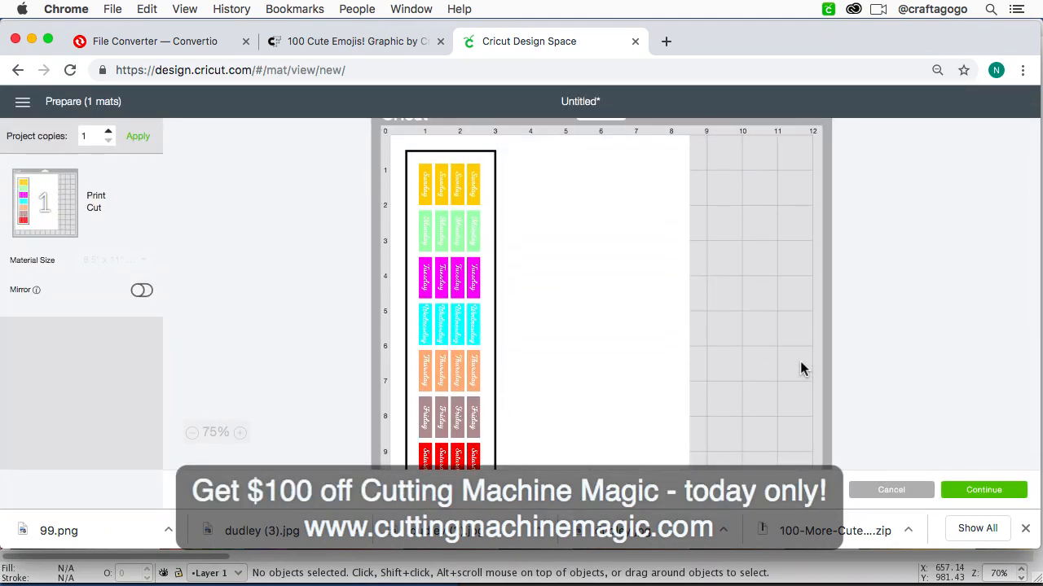
{"action": "left_click", "coordinate": [881, 487]}
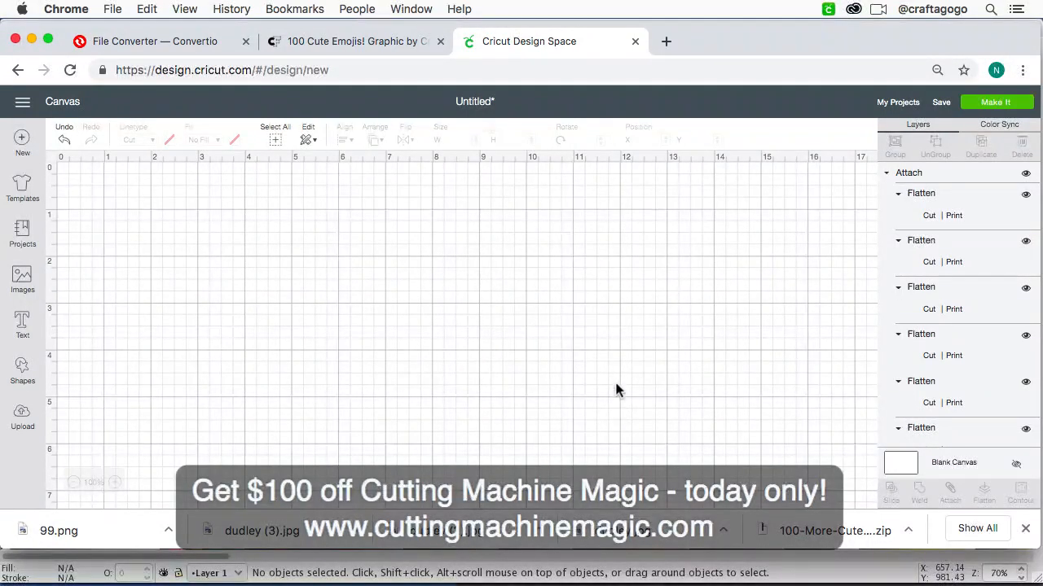
Step: Select the four weekday rows on the canvas and attach them into one sticker sheet
{"action": "scroll", "coordinate": [616, 389], "scroll_direction": "down", "scroll_amount": 3}
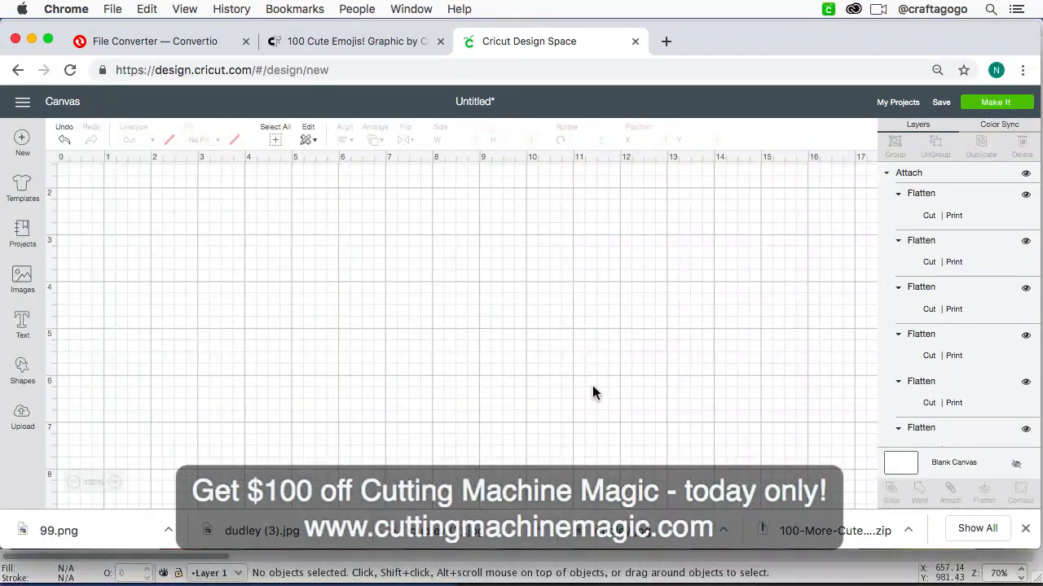
{"action": "scroll", "coordinate": [365, 304], "scroll_direction": "up", "scroll_amount": 3}
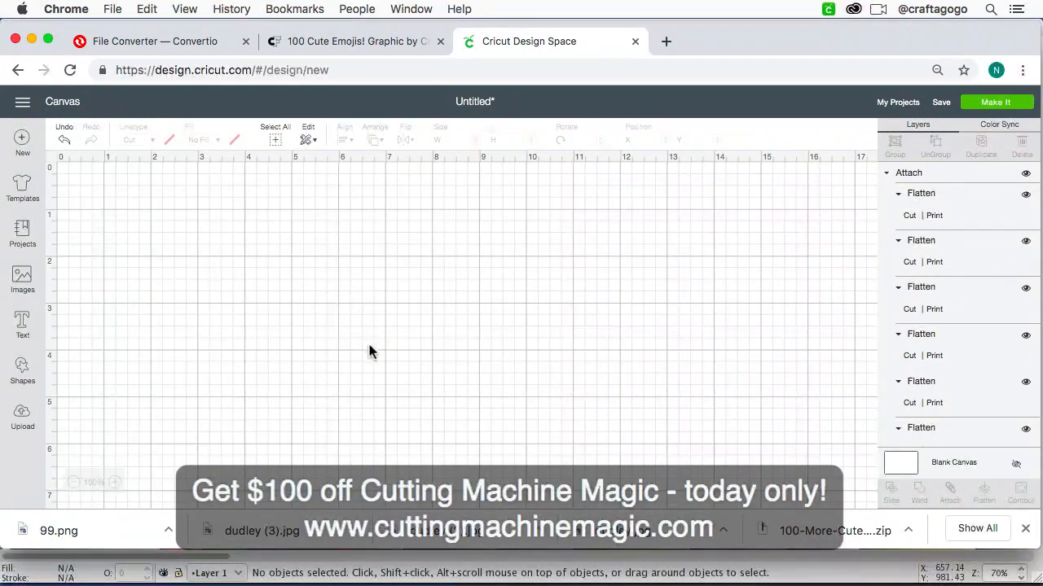
{"action": "scroll", "coordinate": [368, 351], "scroll_direction": "down", "scroll_amount": 20}
{"action": "scroll", "coordinate": [343, 497], "scroll_direction": "up", "scroll_amount": 20}
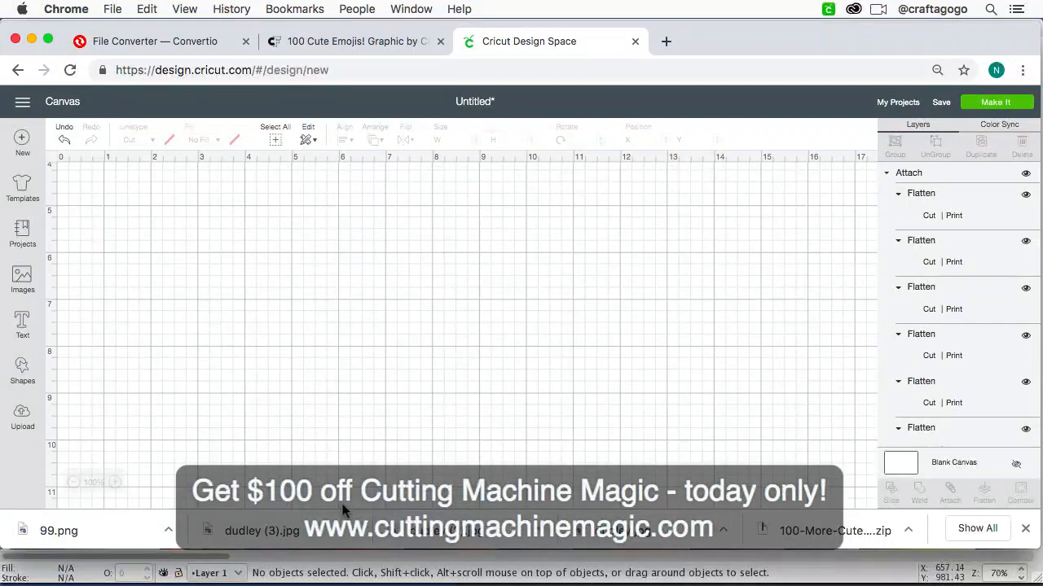
{"action": "key", "text": "super+minus"}
{"action": "key", "text": "super+minus"}
{"action": "key", "text": "super+minus"}
{"action": "key", "text": "super+minus"}
{"action": "key", "text": "super+minus"}
{"action": "key", "text": "super+minus"}
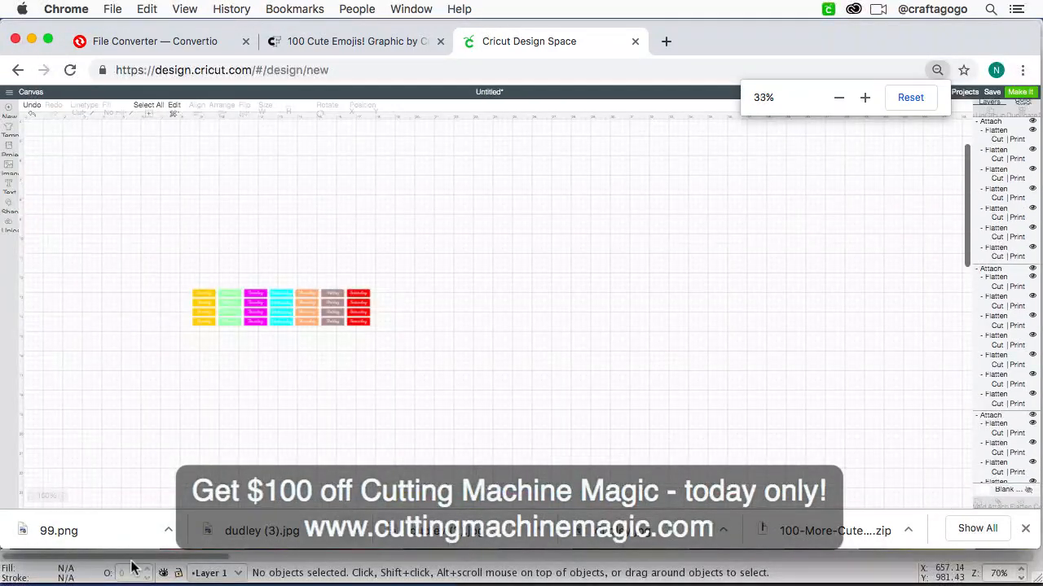
{"action": "key", "text": "super+plus"}
{"action": "key", "text": "super+plus"}
{"action": "scroll", "coordinate": [414, 362], "scroll_direction": "down", "scroll_amount": 5}
{"action": "scroll", "coordinate": [415, 362], "scroll_direction": "right", "scroll_amount": 2}
{"action": "left_click_drag", "start_coordinate": [743, 481], "coordinate": [231, 253]}
{"action": "left_click", "coordinate": [957, 500]}
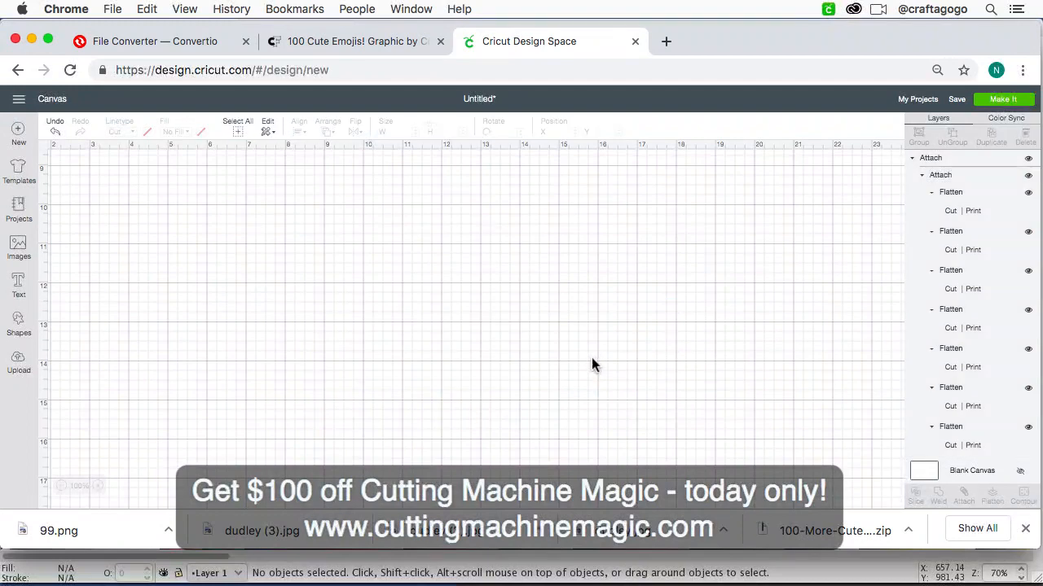
Step: Set the attached sticker sheet's position to X 0 and Y 0
{"action": "left_click_drag", "start_coordinate": [592, 361], "coordinate": [450, 251]}
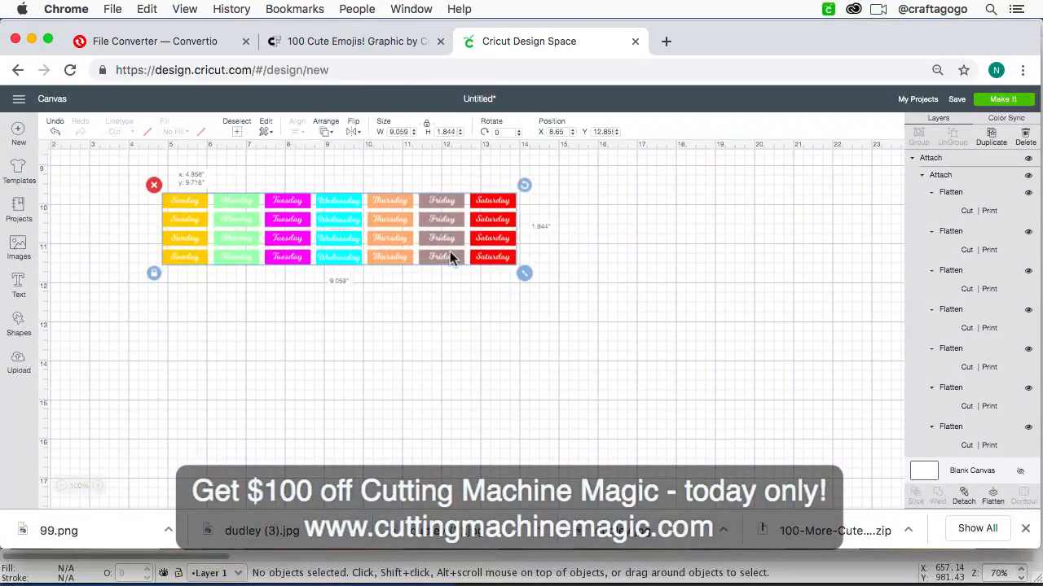
{"action": "double_click", "coordinate": [558, 132]}
{"action": "type", "text": "0"}
{"action": "double_click", "coordinate": [605, 132]}
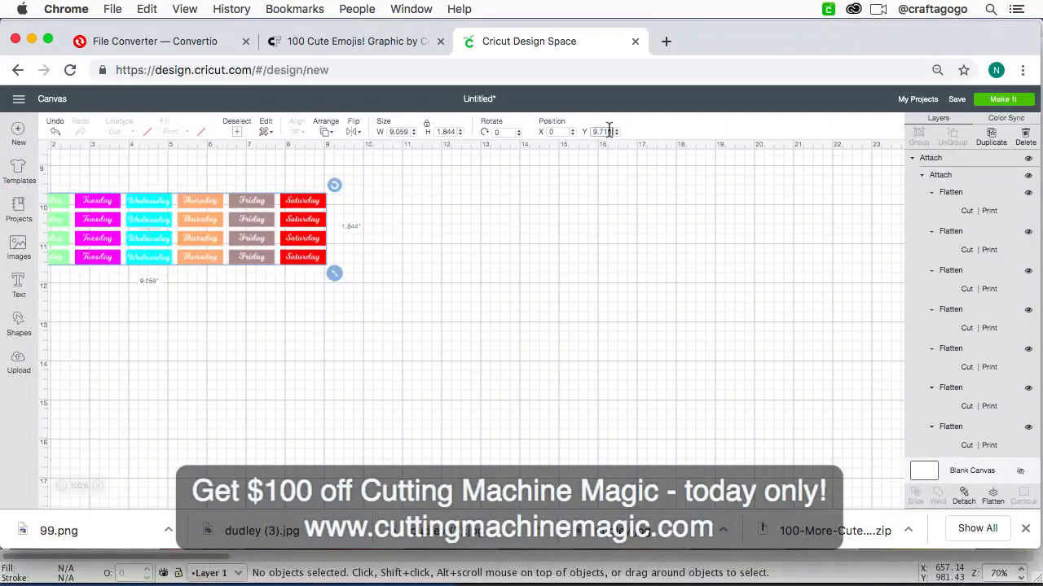
{"action": "type", "text": "0"}
{"action": "key", "text": "Return"}
{"action": "scroll", "coordinate": [526, 320], "scroll_direction": "left", "scroll_amount": 4}
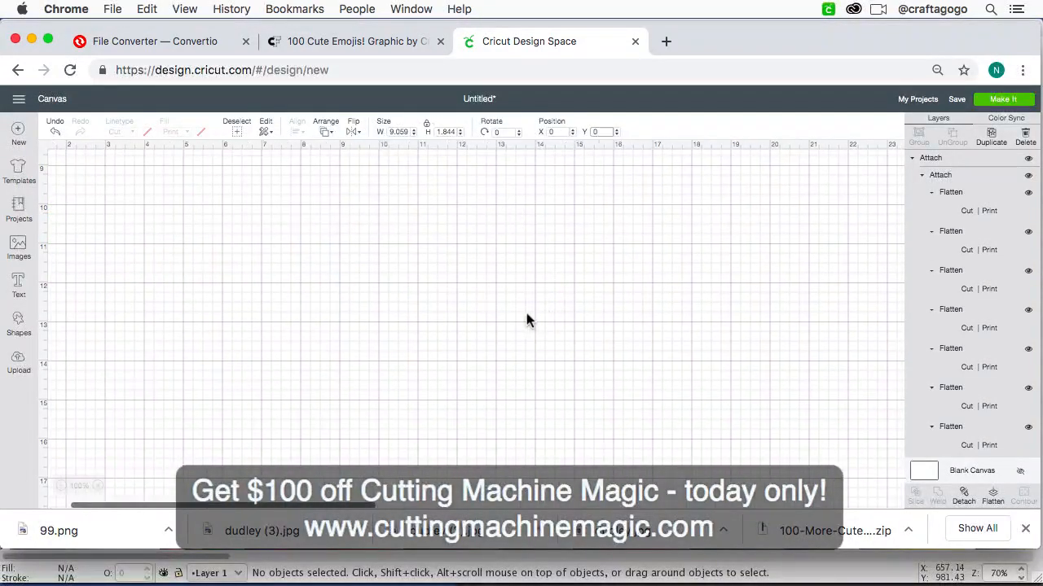
{"action": "scroll", "coordinate": [426, 285], "scroll_direction": "up", "scroll_amount": 10}
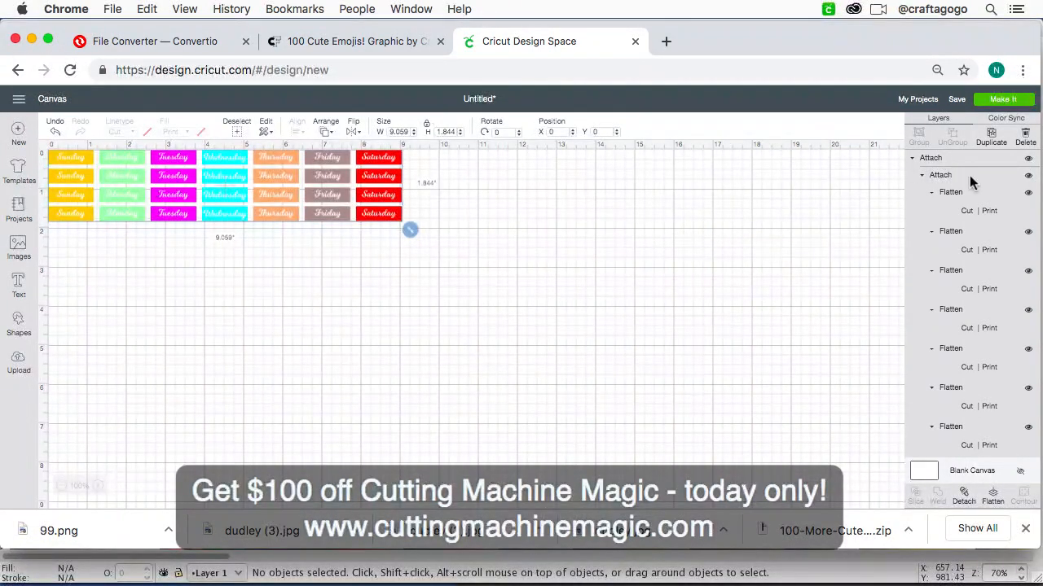
Step: Send the finished sticker sheet to the mat preview and switch to Ecamm Live
{"action": "left_click", "coordinate": [1003, 99]}
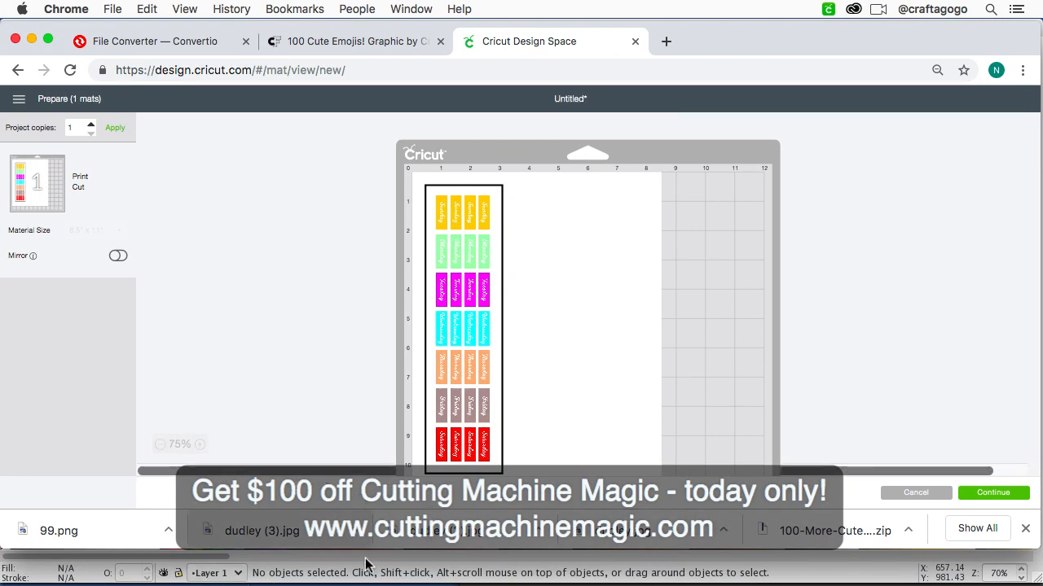
{"action": "left_click", "coordinate": [620, 567]}
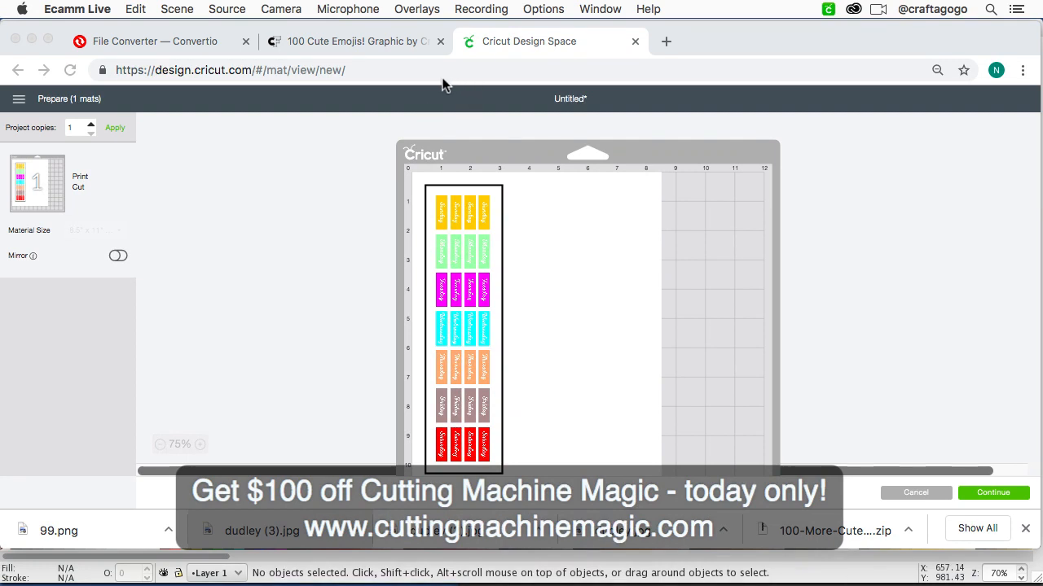